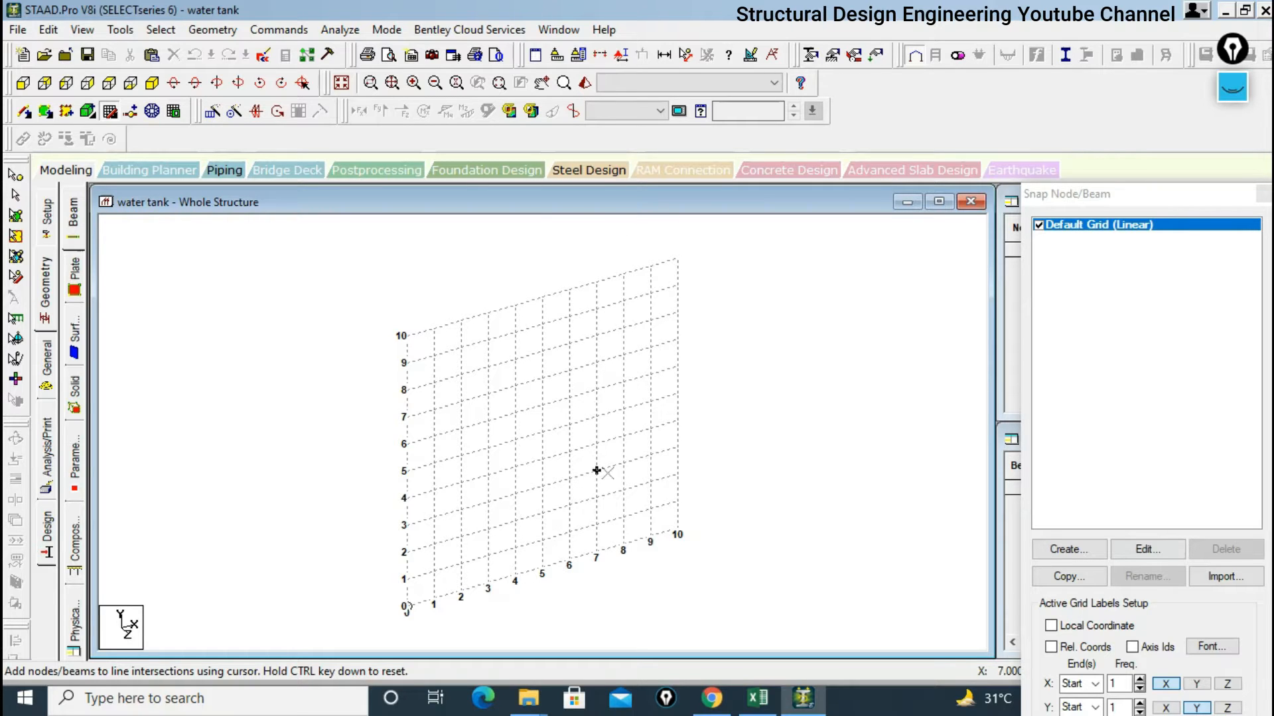
# Close the grid snapping tool and add the first node at the origin (0, 0, 0).
pyautogui.click(1264, 193)
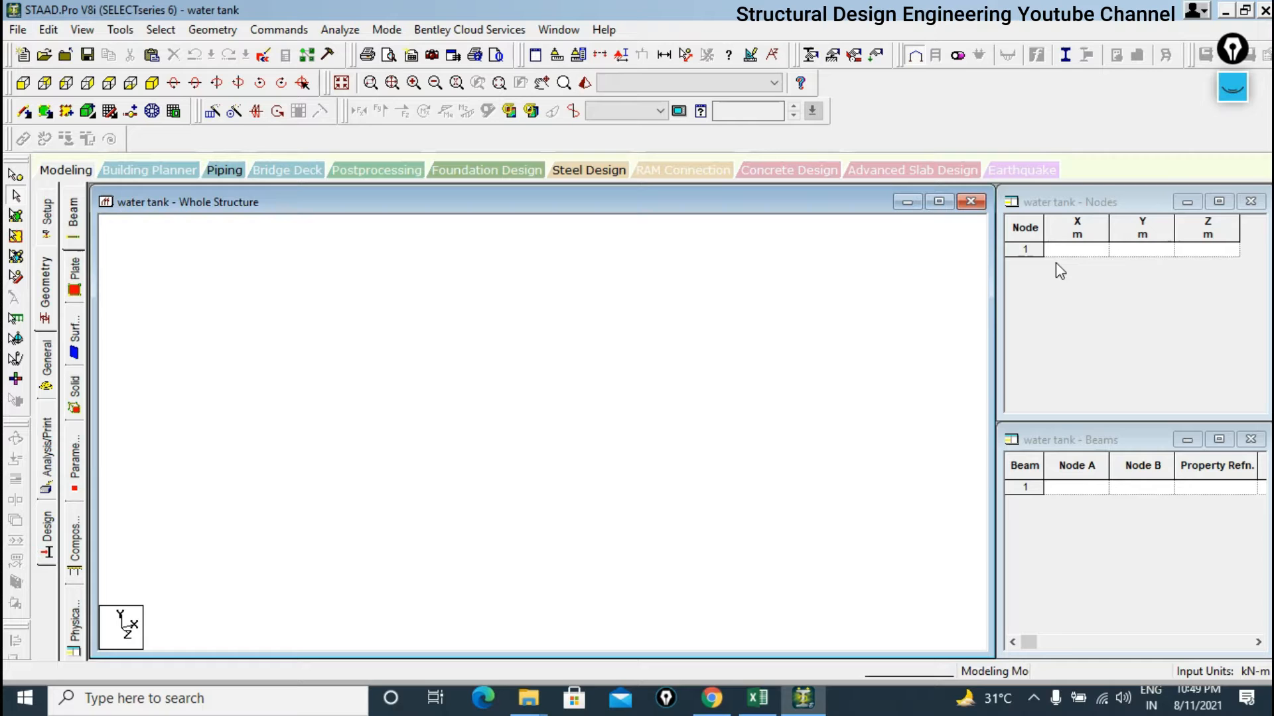
pyautogui.click(1068, 251)
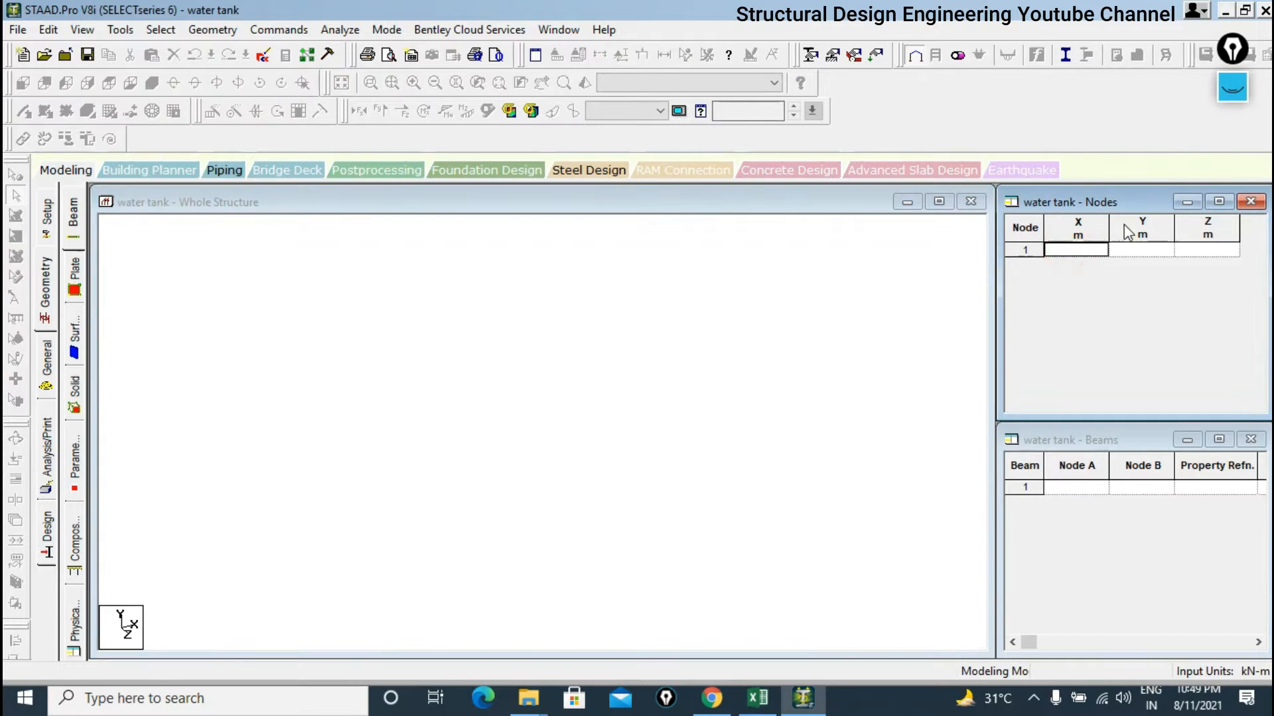
pyautogui.write('0')
pyautogui.press('Return')
pyautogui.click(769, 310)
# Copy the origin node and paste it 6 m away along Z.
pyautogui.click(16, 175)
pyautogui.moveTo(363, 364); pyautogui.dragTo(682, 518)
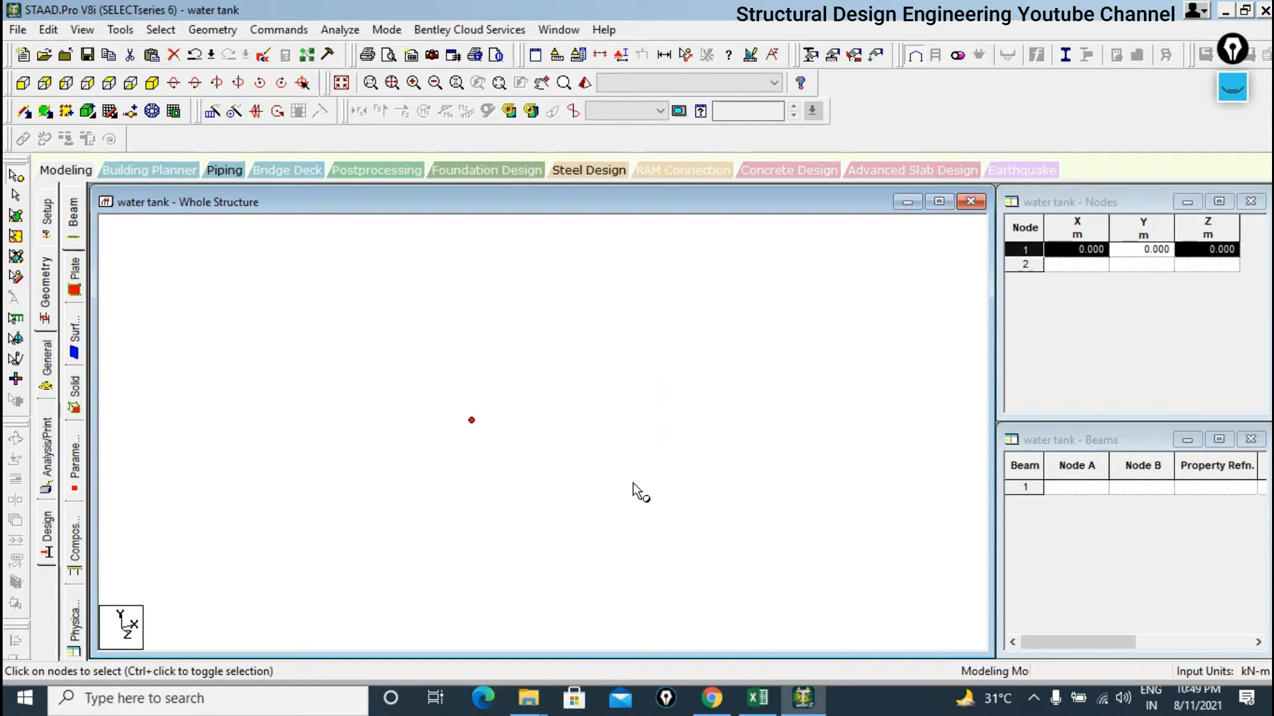
pyautogui.hotkey('ctrl', 'v')
pyautogui.doubleClick(580, 411)
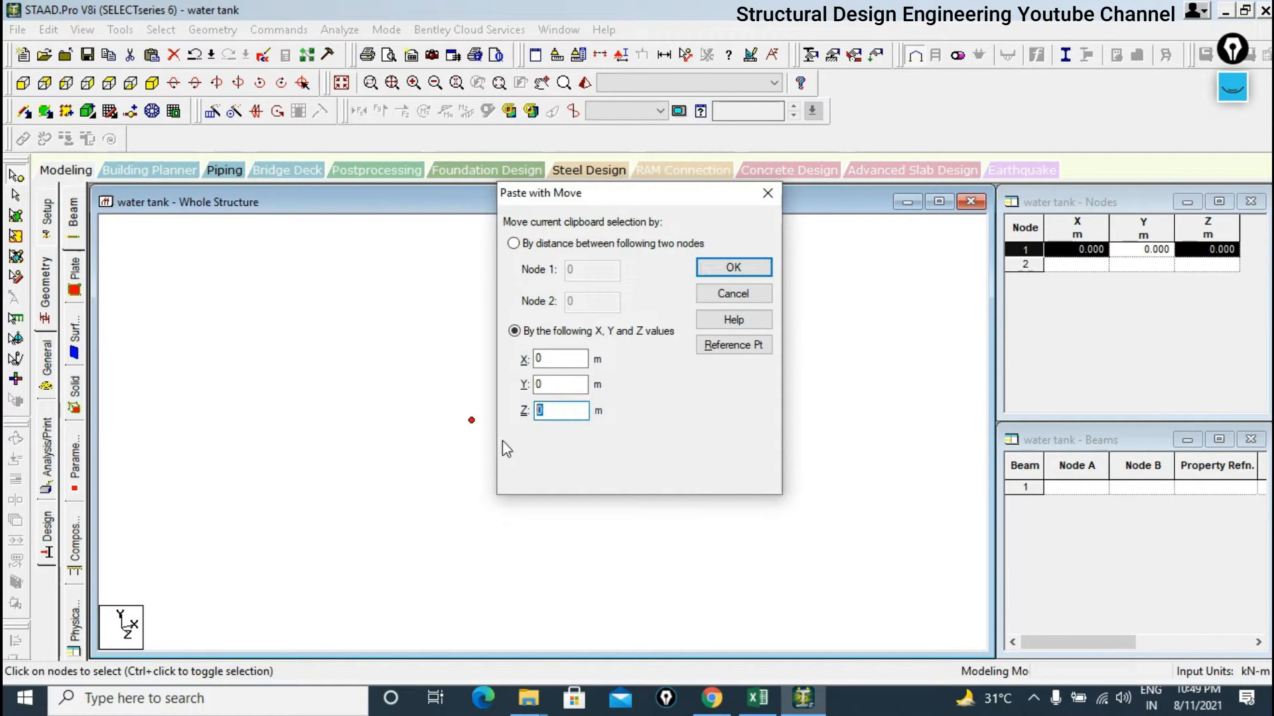
pyautogui.write('6')
pyautogui.press('Return')
# Copy both nodes and paste them 4 m away along X to complete the rectangular base.
pyautogui.moveTo(254, 266); pyautogui.dragTo(620, 589)
pyautogui.hotkey('ctrl', 'c')
pyautogui.hotkey('ctrl', 'v')
pyautogui.doubleClick(563, 358)
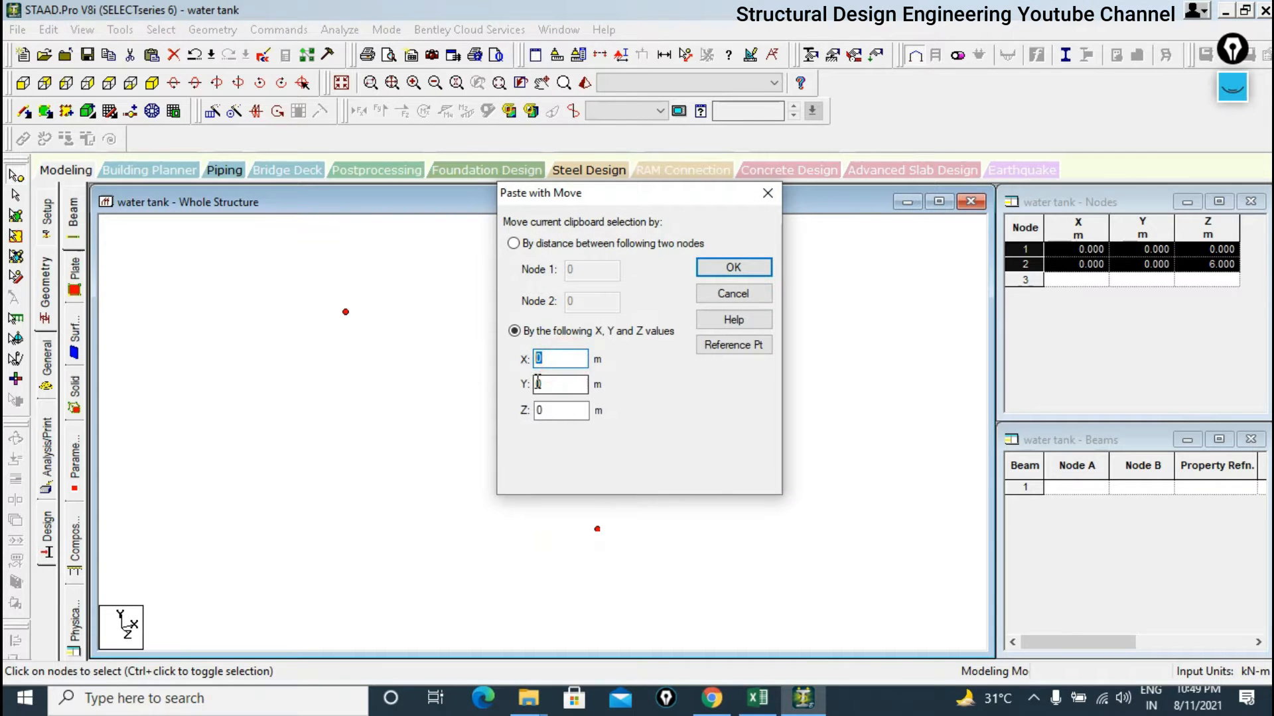
pyautogui.write('4')
pyautogui.press('Return')
# Repeat the four base nodes once in the Y direction with a spacing of 4.5 m using Translational Repeat.
pyautogui.scroll(4, 256, 298)
pyautogui.moveTo(258, 298); pyautogui.dragTo(413, 409)
pyautogui.moveTo(194, 279); pyautogui.dragTo(722, 607)
pyautogui.click(224, 105)
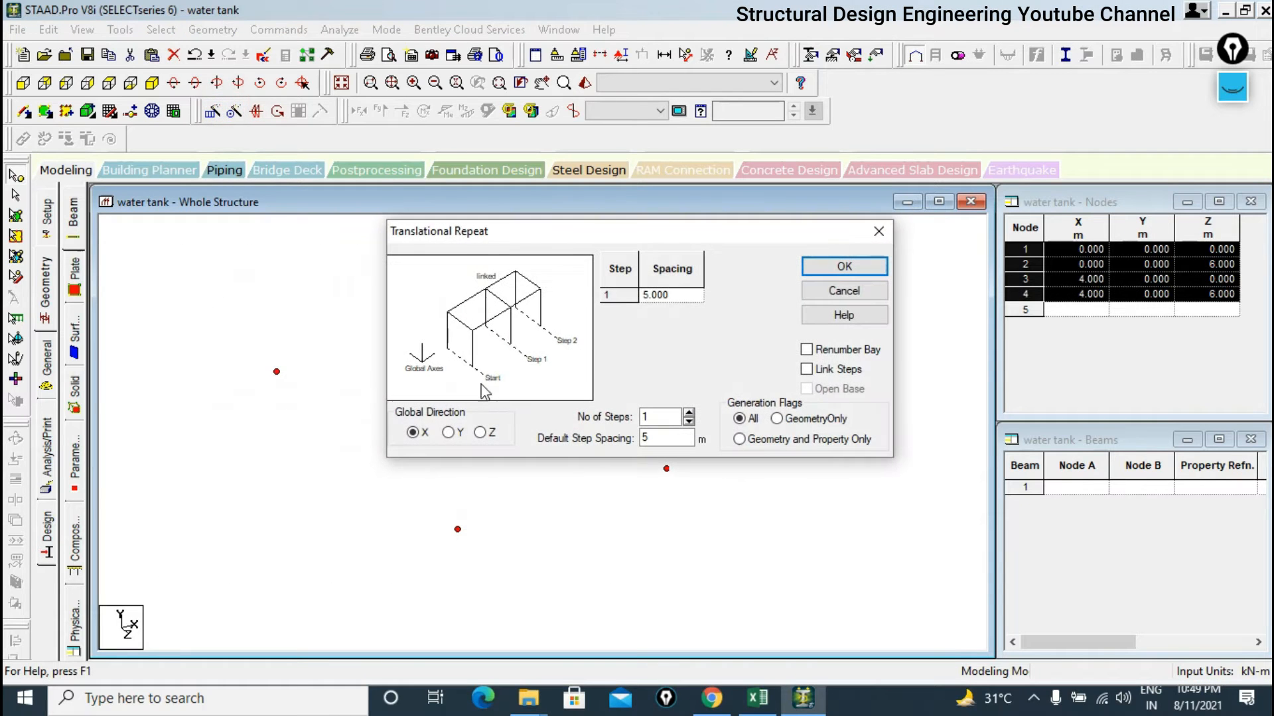
pyautogui.click(452, 432)
pyautogui.doubleClick(660, 438)
pyautogui.press('Return')
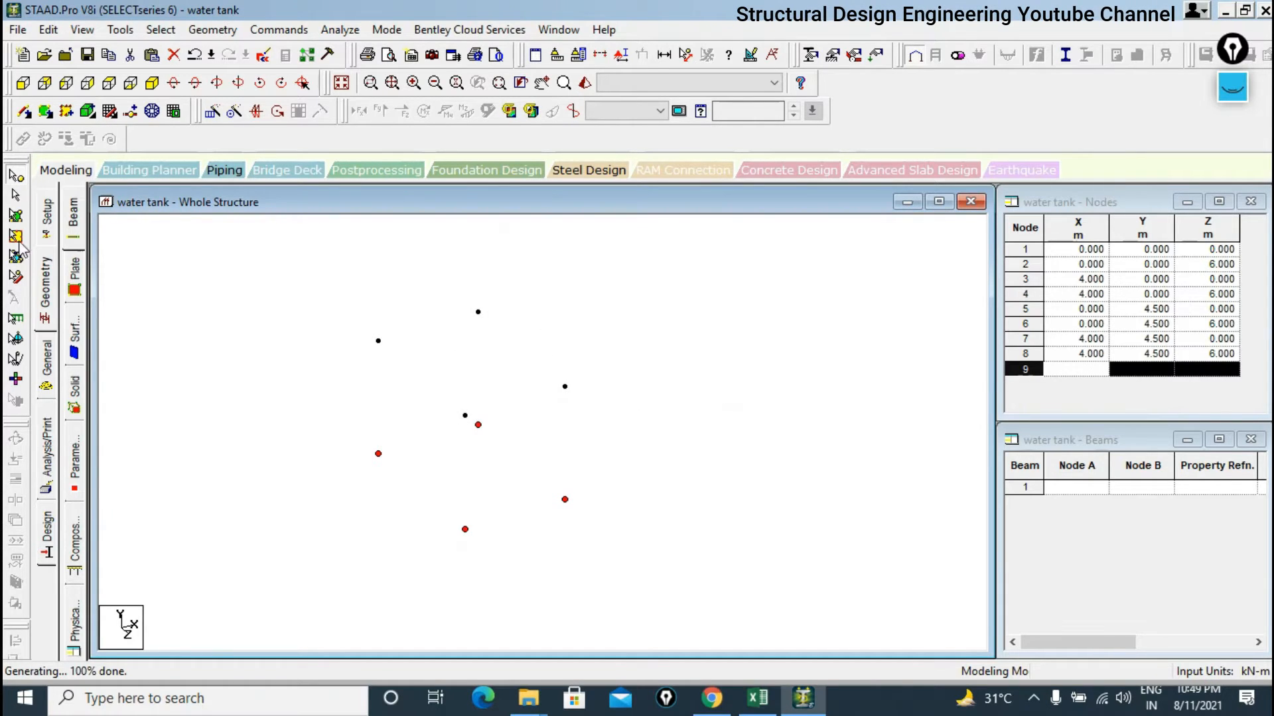
pyautogui.click(195, 83)
pyautogui.click(378, 454)
pyautogui.click(465, 529)
pyautogui.click(465, 530)
pyautogui.click(477, 425)
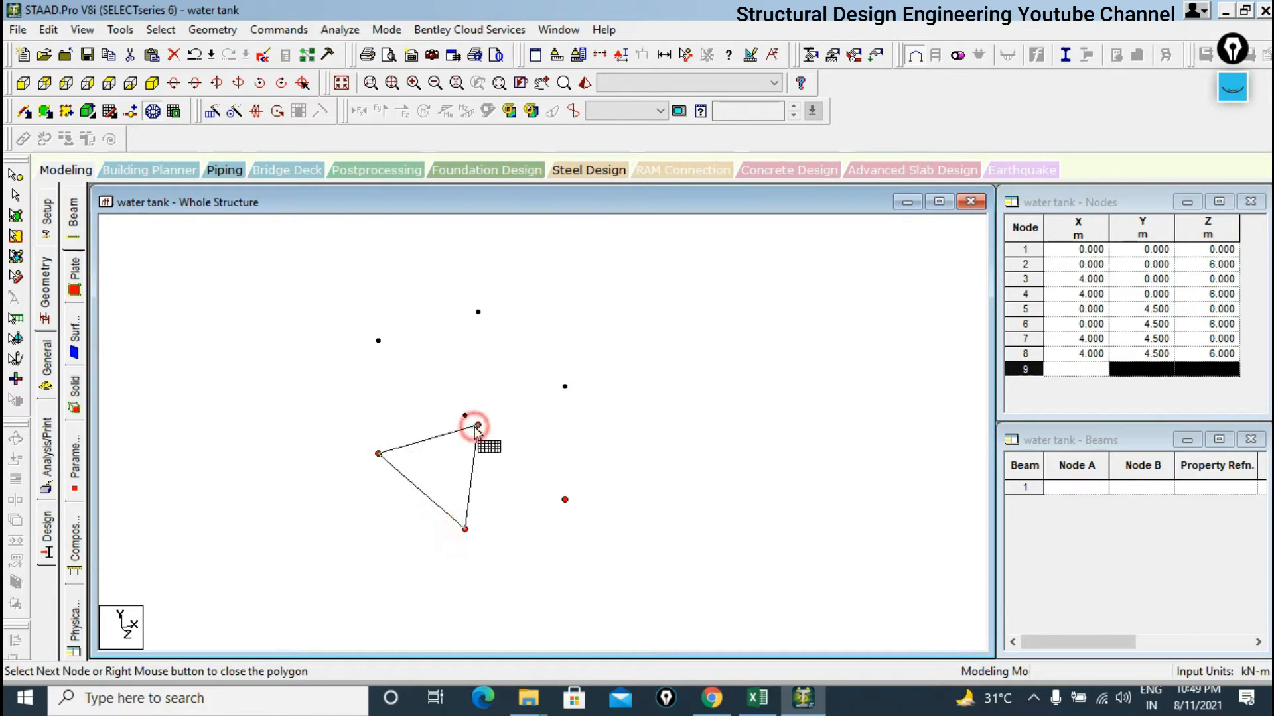
pyautogui.click(377, 343)
pyautogui.rightClick(380, 461)
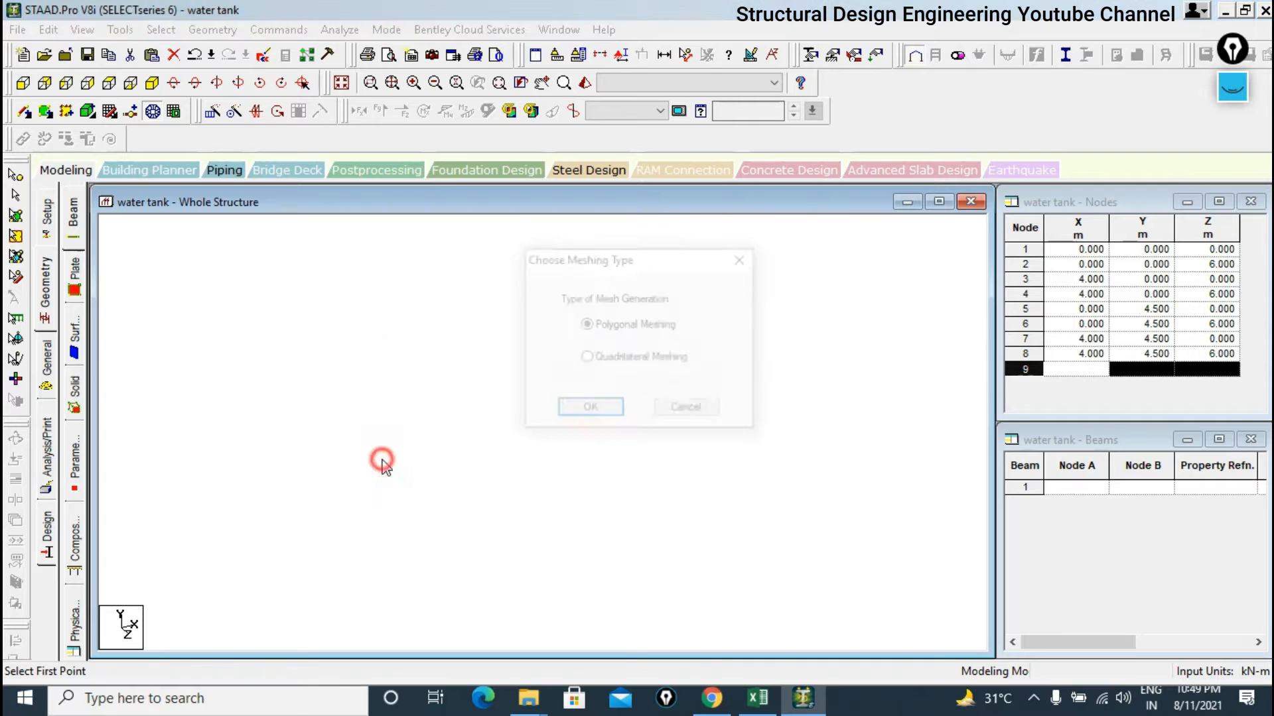
pyautogui.click(605, 412)
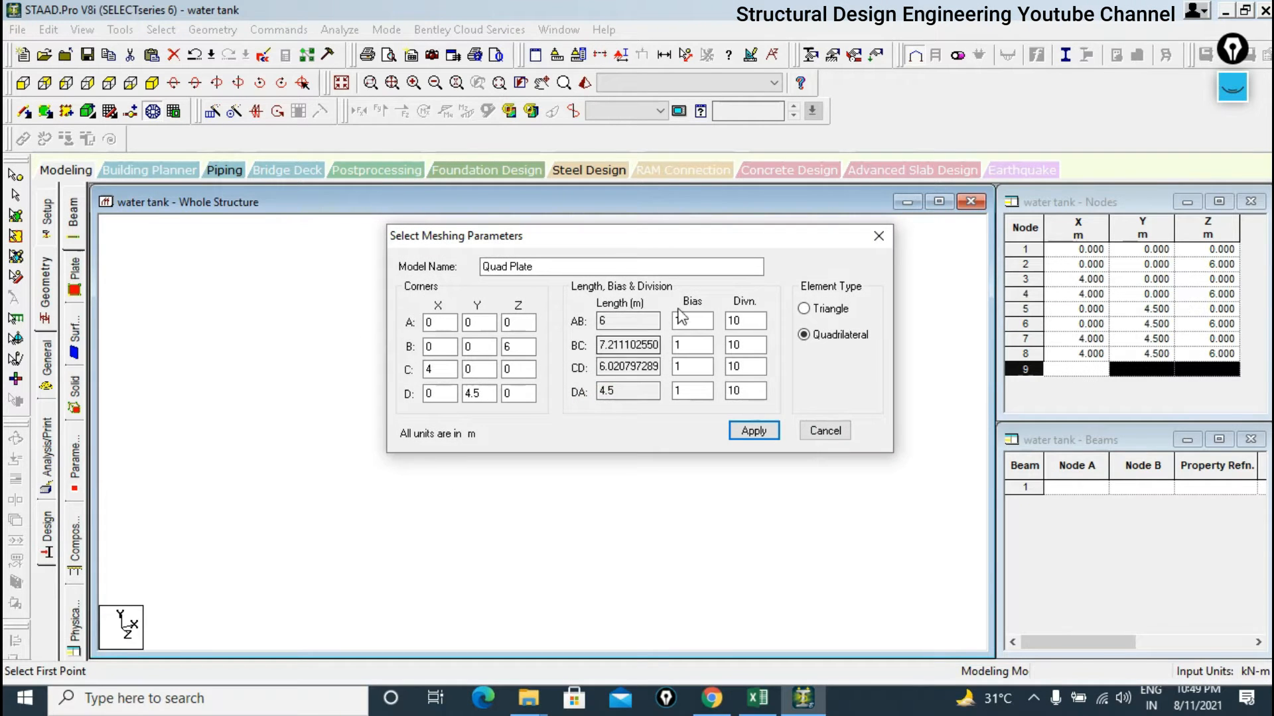
pyautogui.doubleClick(745, 322)
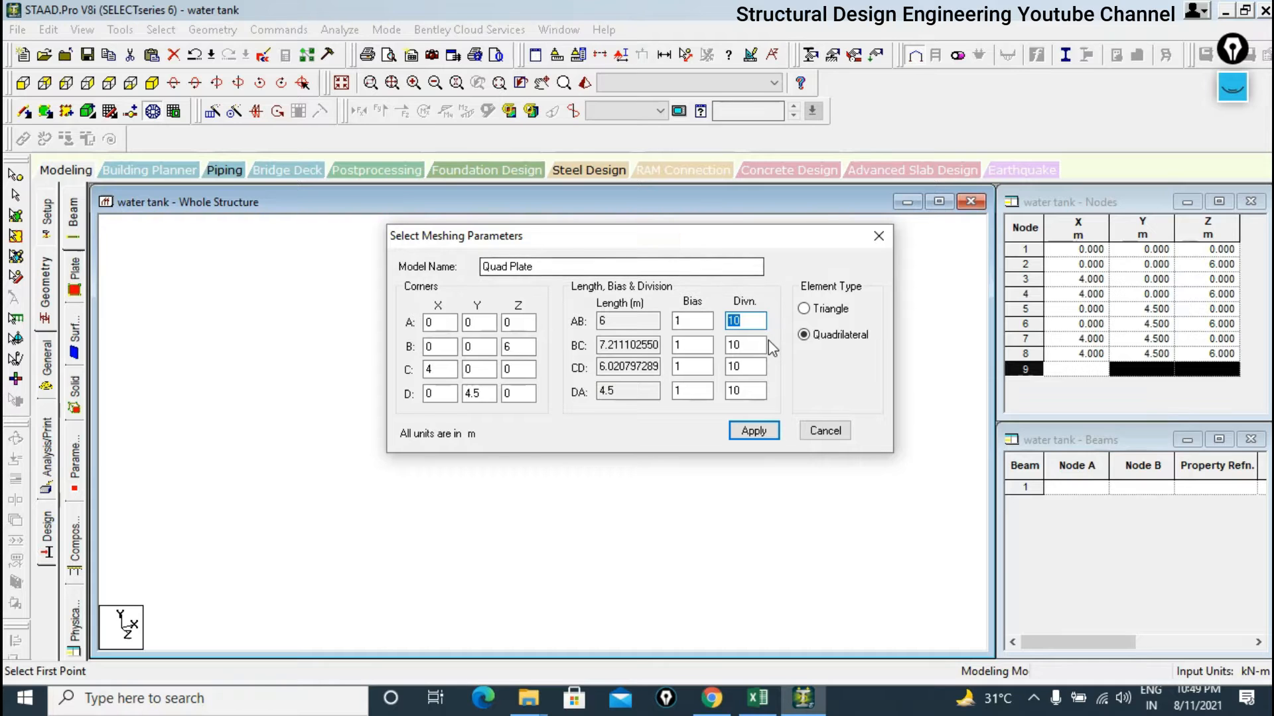
pyautogui.doubleClick(642, 323)
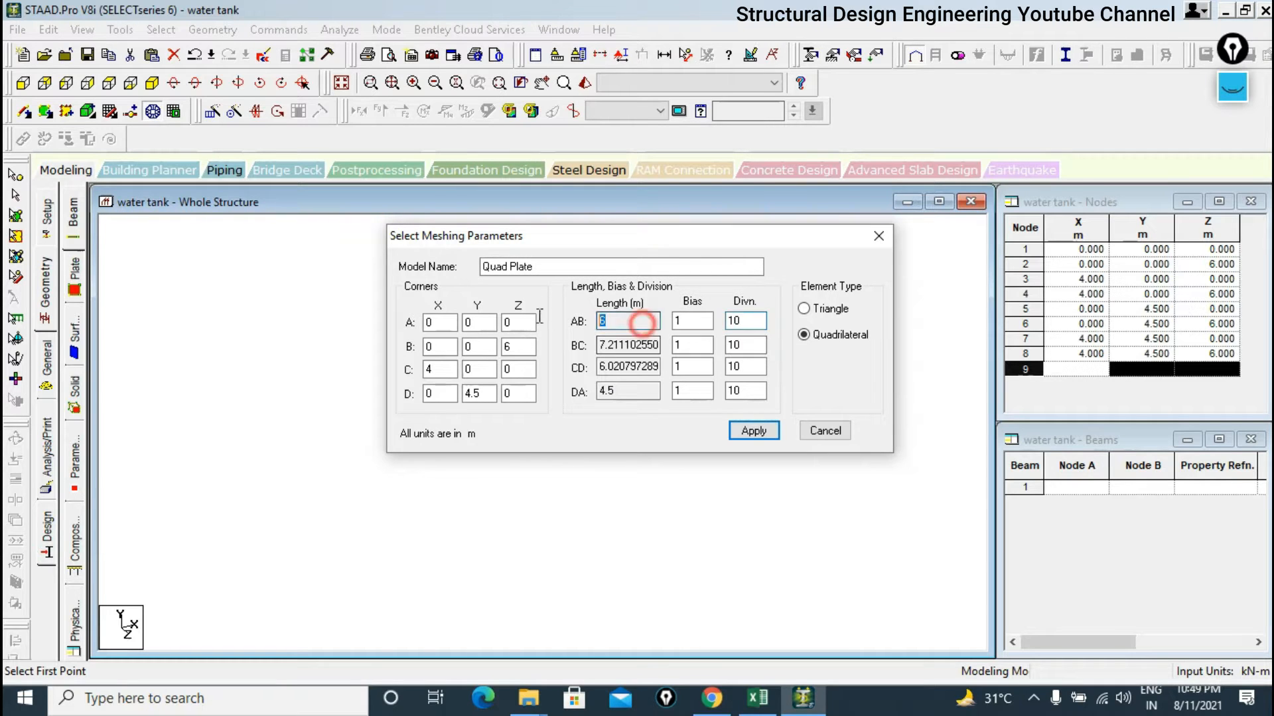
pyautogui.doubleClick(744, 325)
pyautogui.write('12')
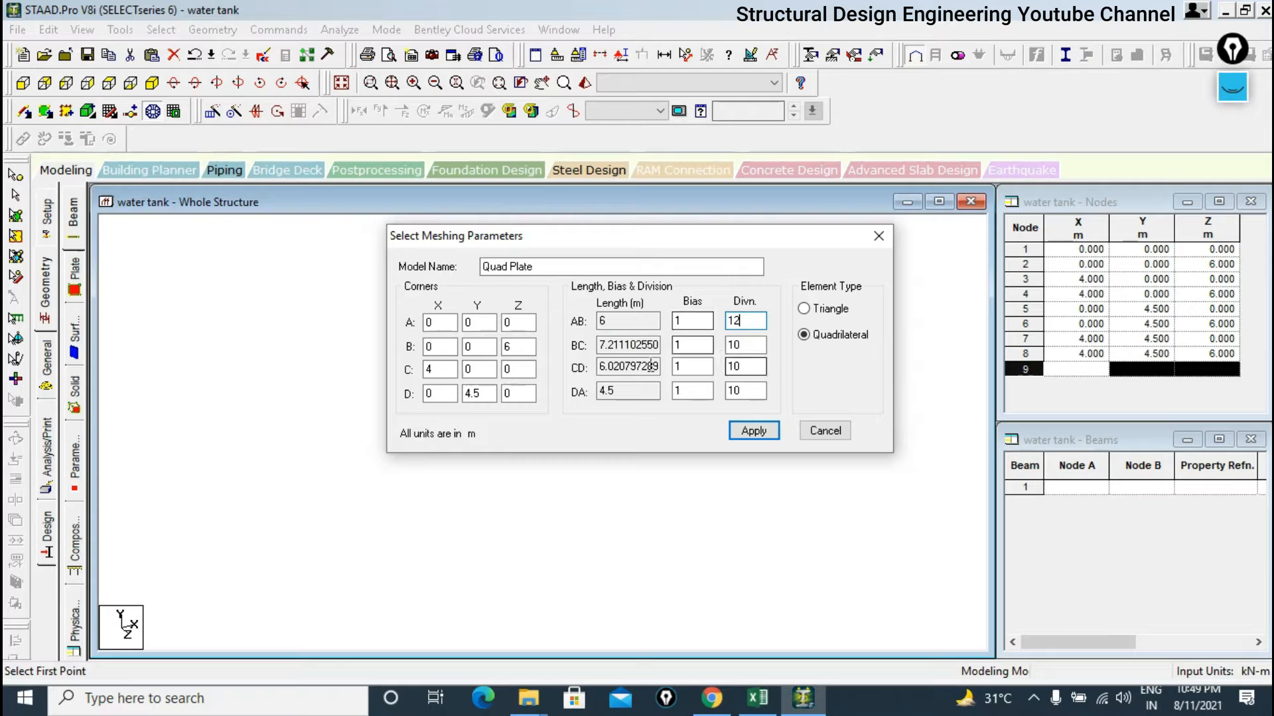
pyautogui.doubleClick(603, 341)
pyautogui.click(872, 240)
pyautogui.click(540, 355)
# Select the four corner nodes of the tank wall at X = 0.
pyautogui.click(108, 83)
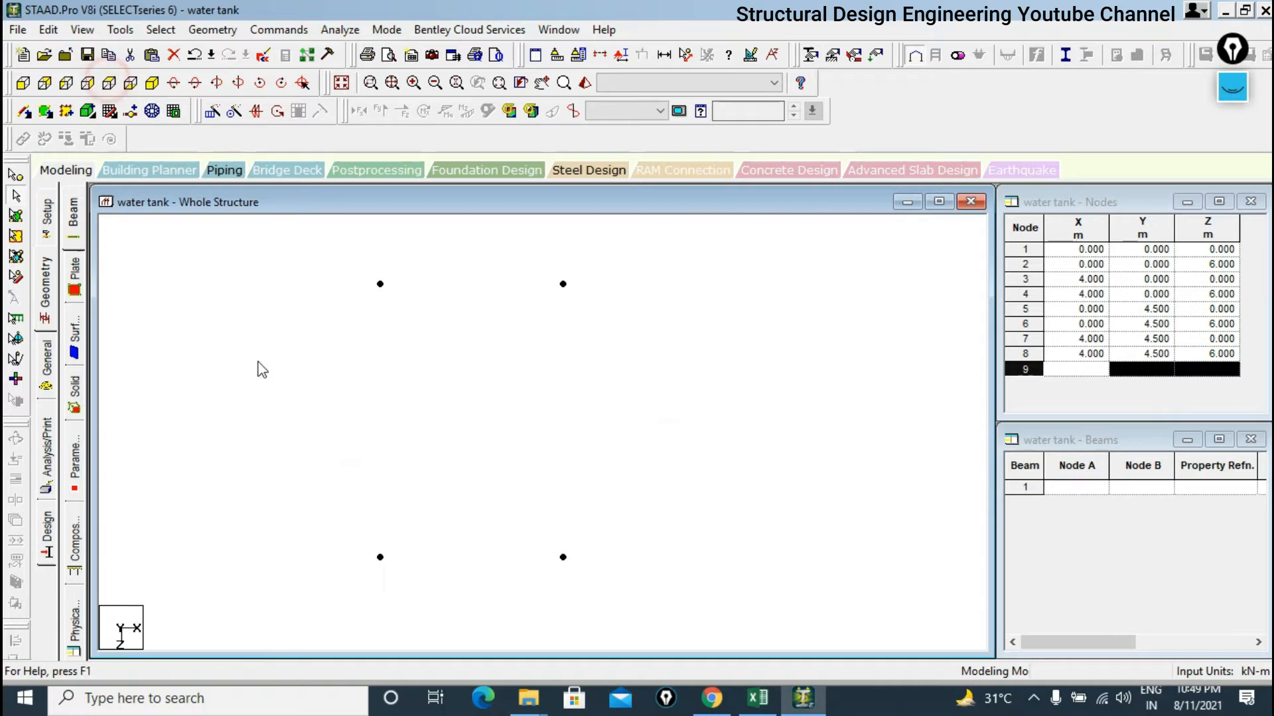
pyautogui.click(14, 174)
pyautogui.moveTo(352, 243); pyautogui.dragTo(412, 605)
pyautogui.click(154, 82)
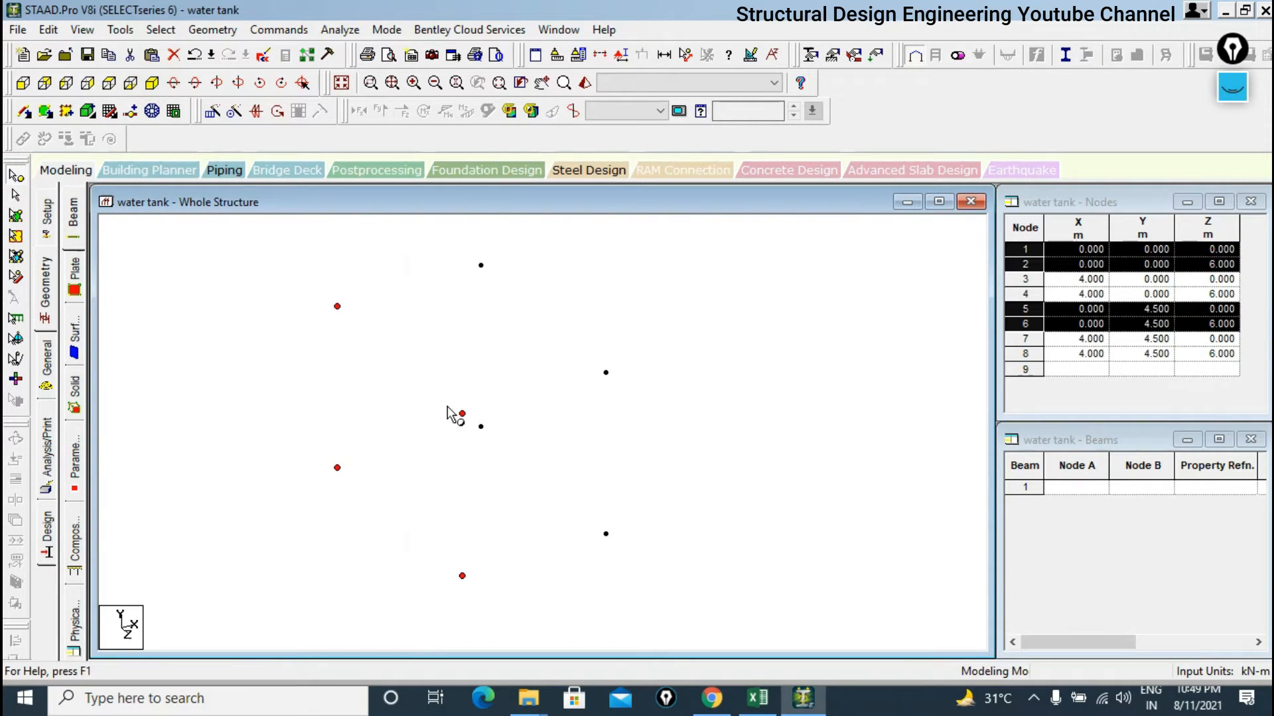
# Outline the wall at X = 0 through its four corner nodes as a surface mesh boundary and choose Quadrilateral Meshing.
pyautogui.click(154, 111)
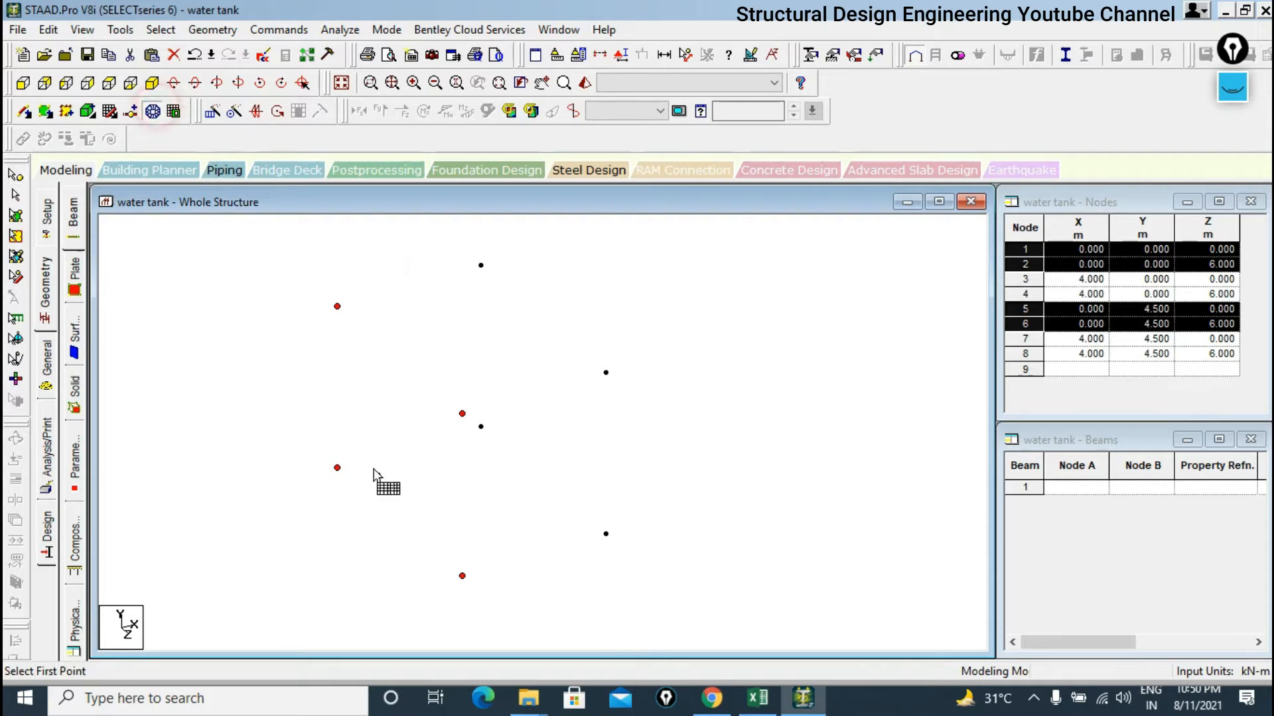
pyautogui.click(337, 467)
pyautogui.click(461, 576)
pyautogui.click(461, 413)
pyautogui.click(337, 306)
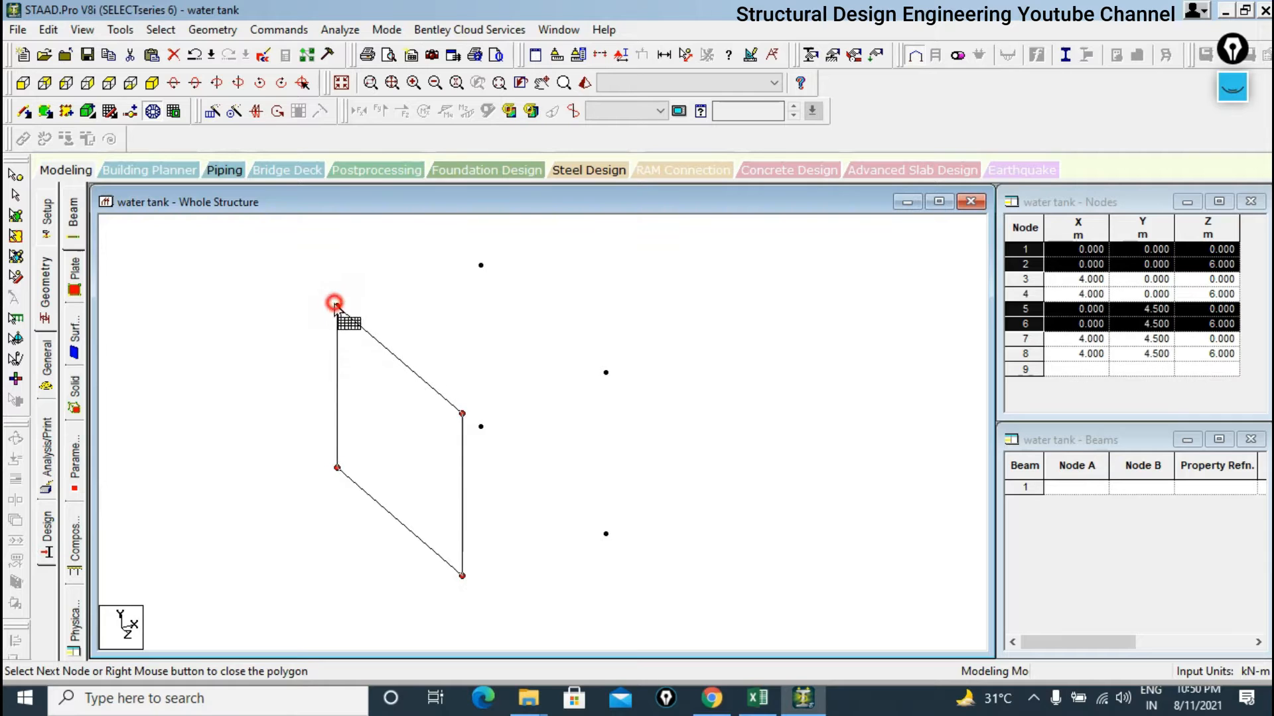
pyautogui.click(338, 468)
pyautogui.click(585, 357)
pyautogui.click(590, 409)
# Mesh the X = 0 wall with 12 divisions on sides AB and CD and 9 on sides BC and DA.
pyautogui.doubleClick(745, 321)
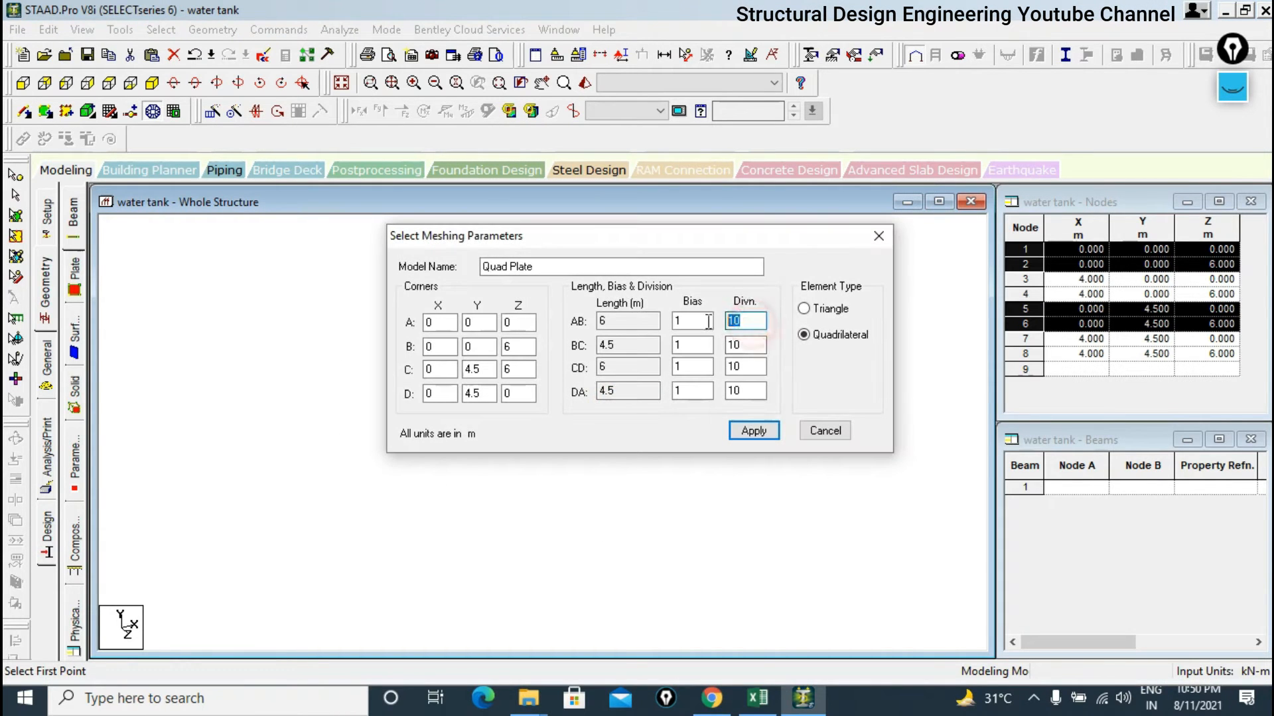
pyautogui.doubleClick(755, 348)
pyautogui.write('9')
pyautogui.doubleClick(747, 367)
pyautogui.write('12')
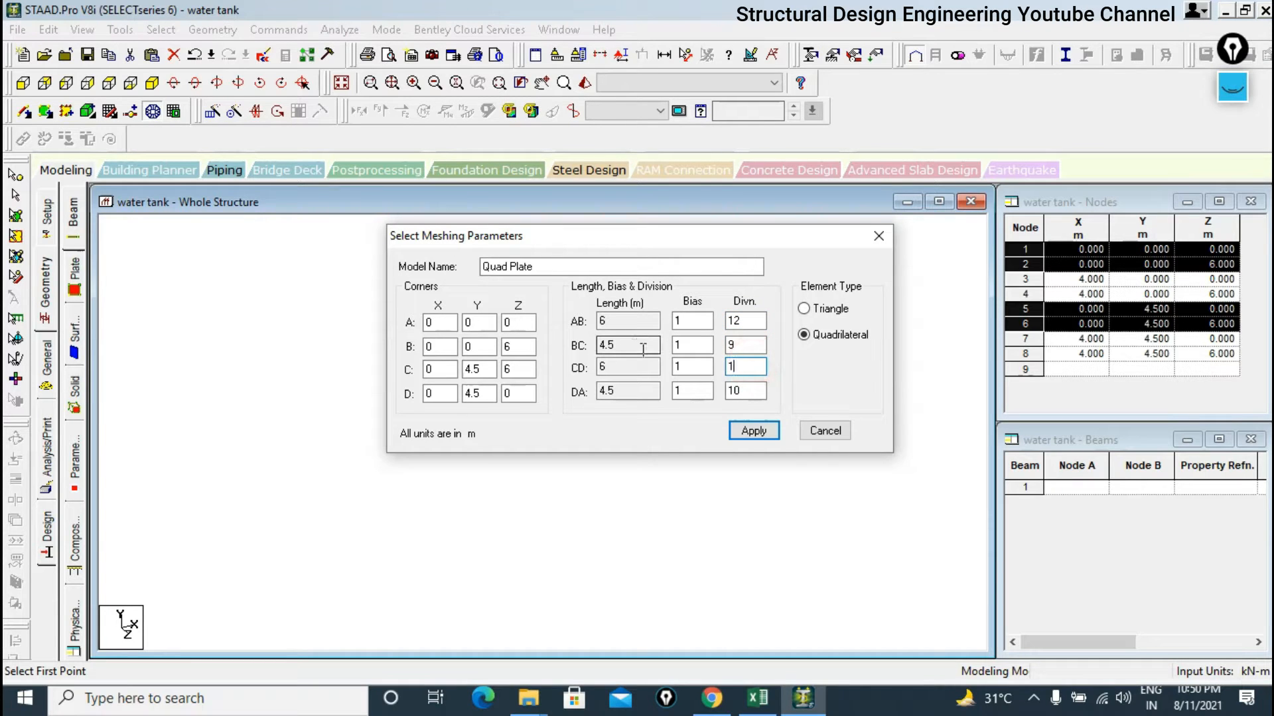
pyautogui.doubleClick(736, 391)
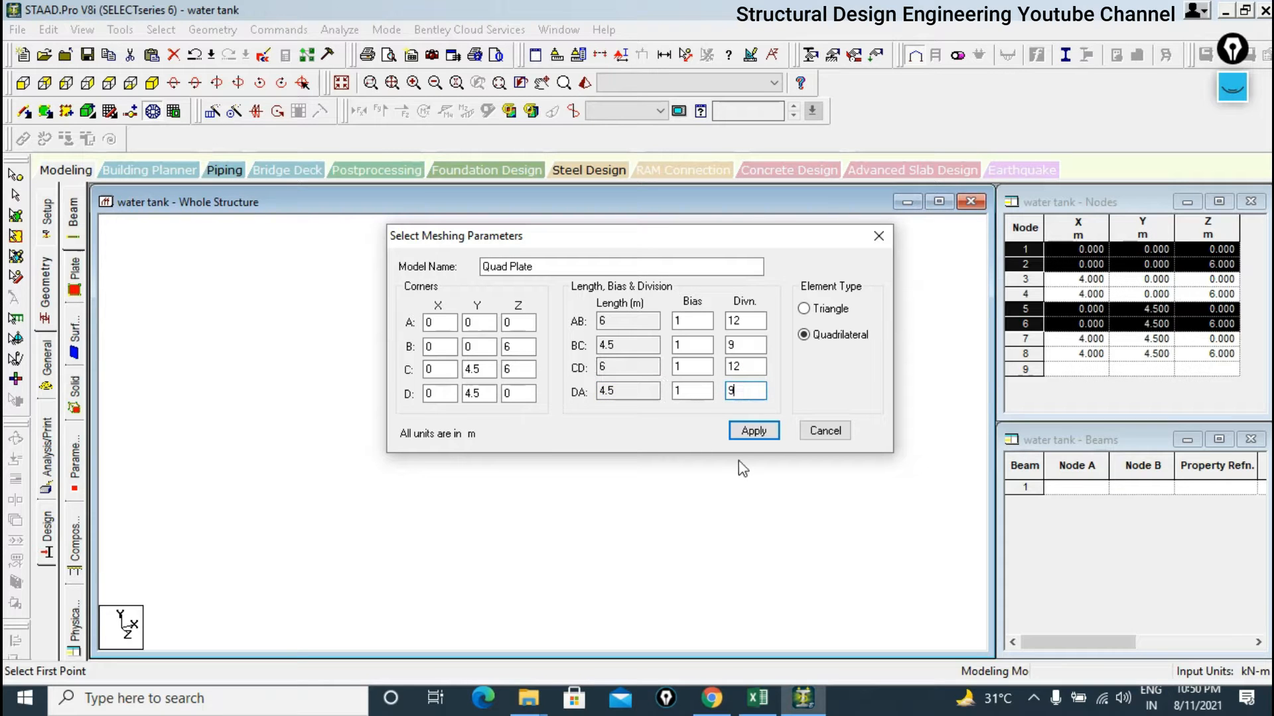
pyautogui.click(746, 431)
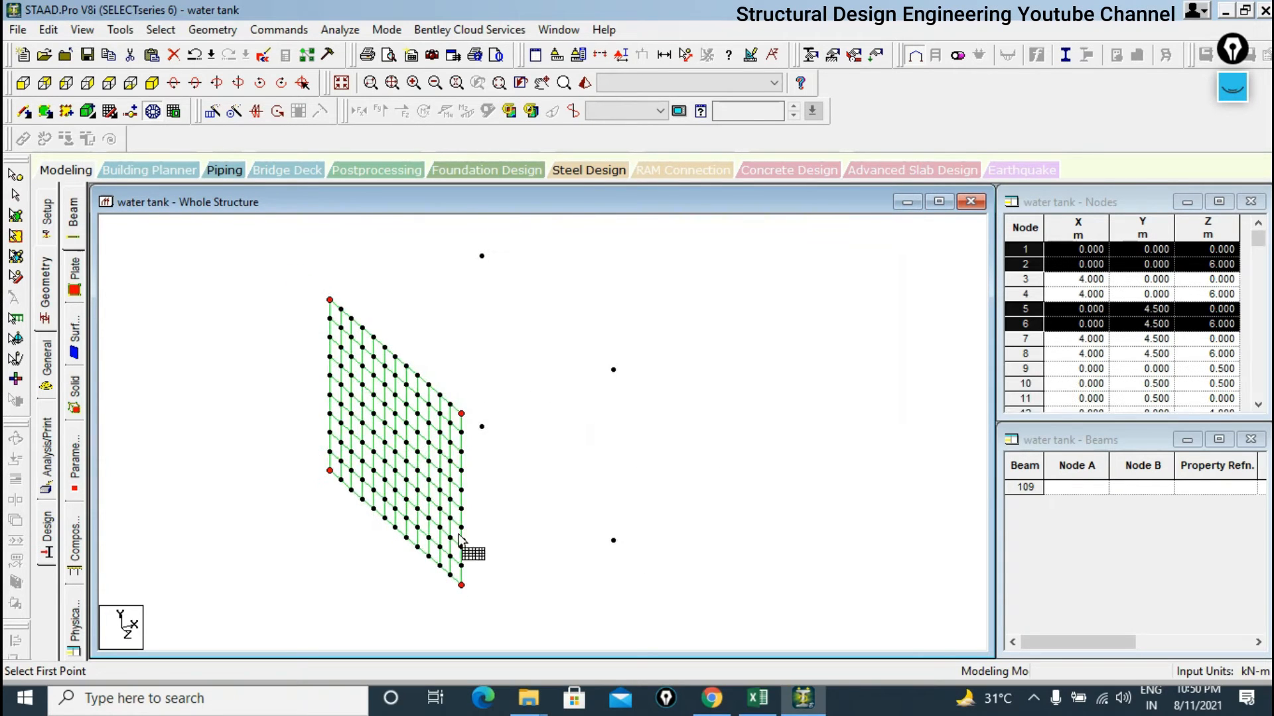
# Measure the distance between the upper corner node of the meshed wall and the node below it, and clear the dimension.
pyautogui.click(686, 55)
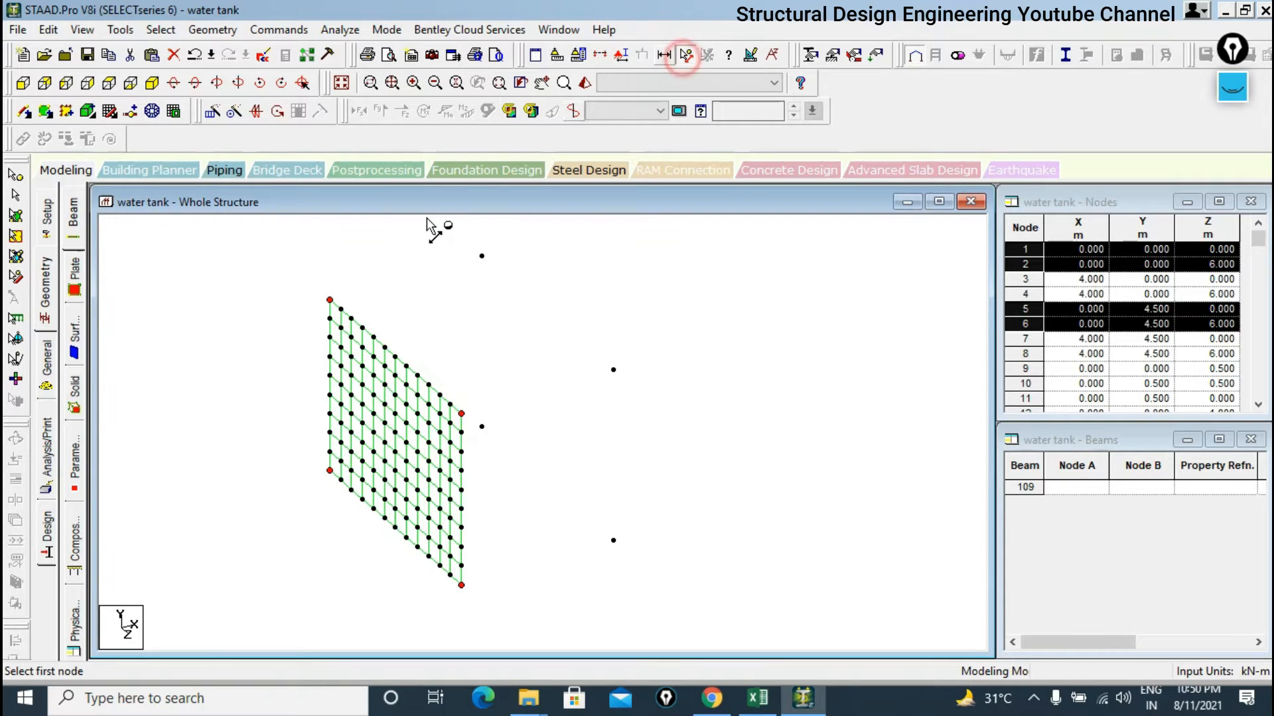
pyautogui.click(330, 300)
pyautogui.click(330, 299)
pyautogui.click(329, 303)
pyautogui.click(326, 318)
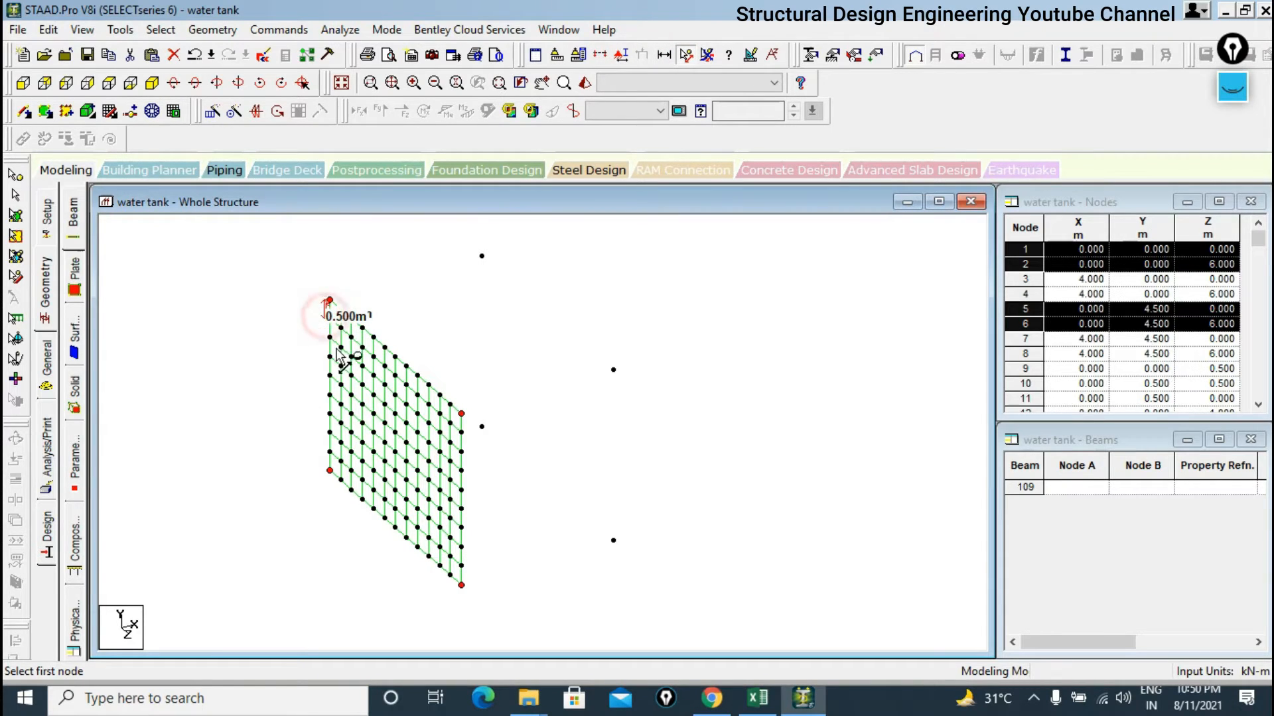
pyautogui.click(707, 54)
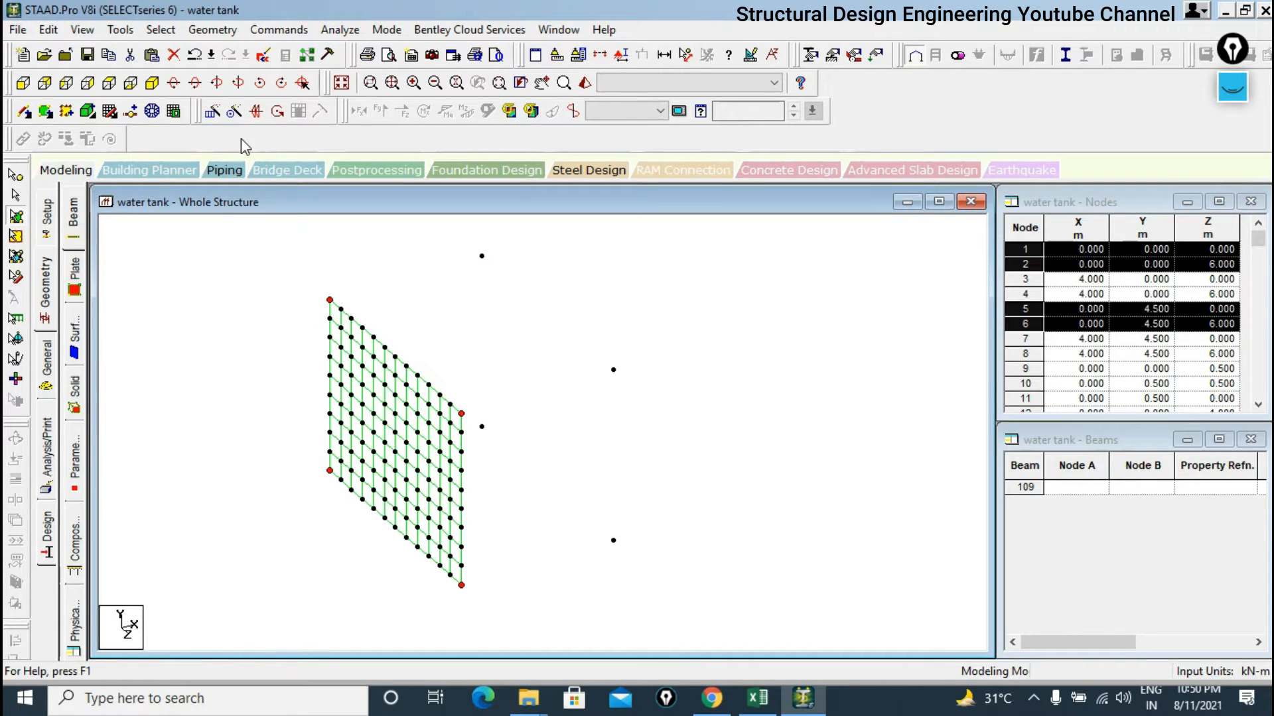
# Outline the wall at Z = 0 through its four corner nodes as a surface mesh boundary and choose Quadrilateral Meshing.
pyautogui.click(152, 111)
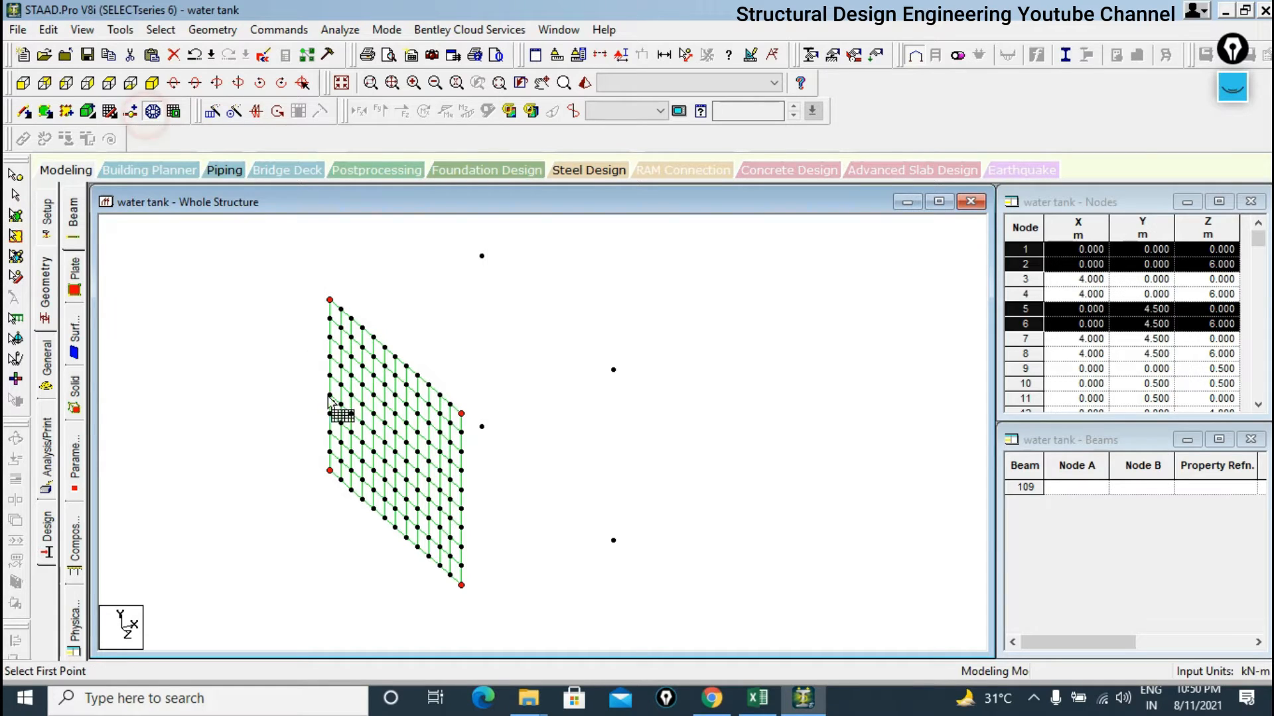
pyautogui.click(330, 470)
pyautogui.click(482, 427)
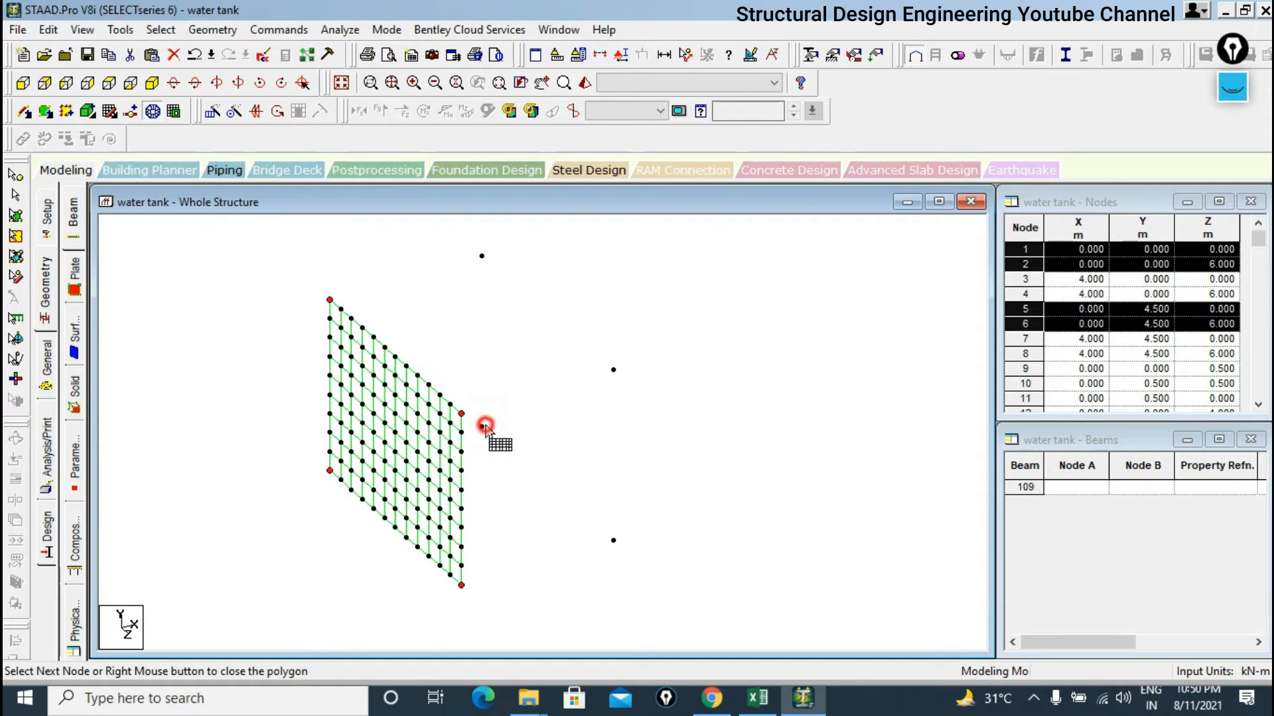
pyautogui.click(481, 256)
pyautogui.click(330, 300)
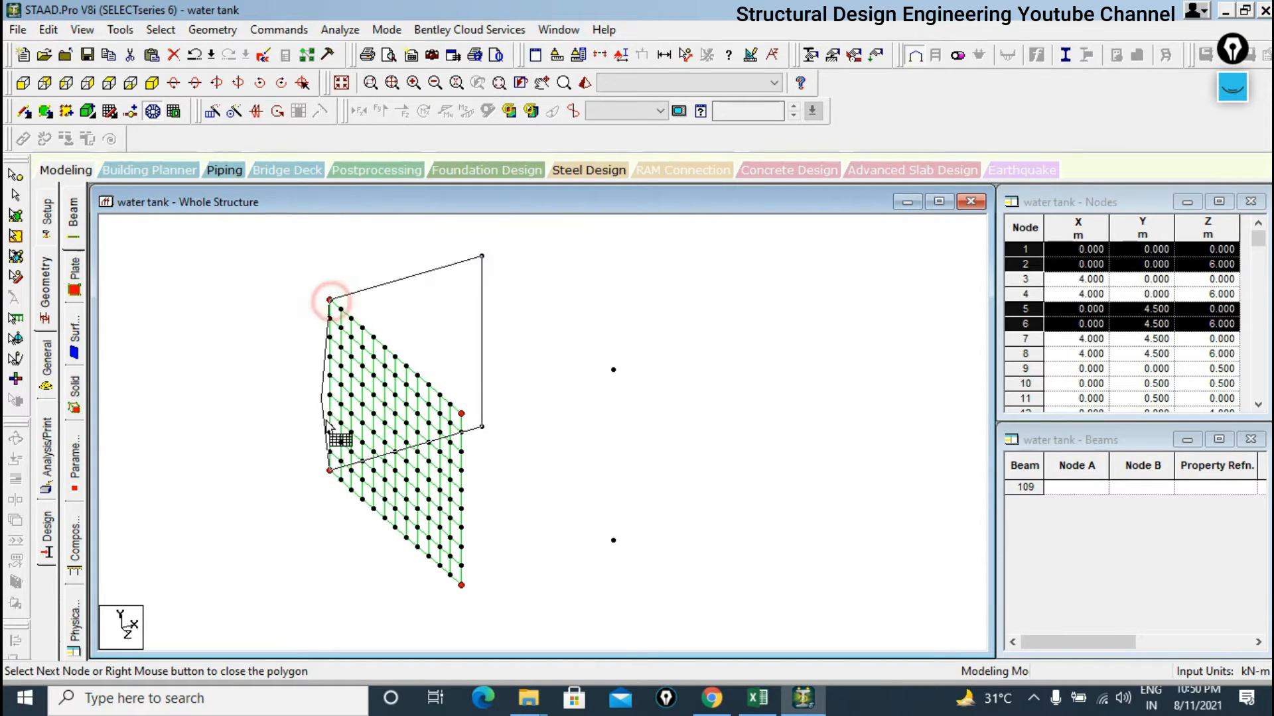
pyautogui.click(330, 470)
pyautogui.click(606, 363)
pyautogui.click(591, 412)
# Mesh the Z = 0 wall with 8 divisions on sides AB and CD and 9 on sides BC and DA.
pyautogui.doubleClick(744, 321)
pyautogui.write('8')
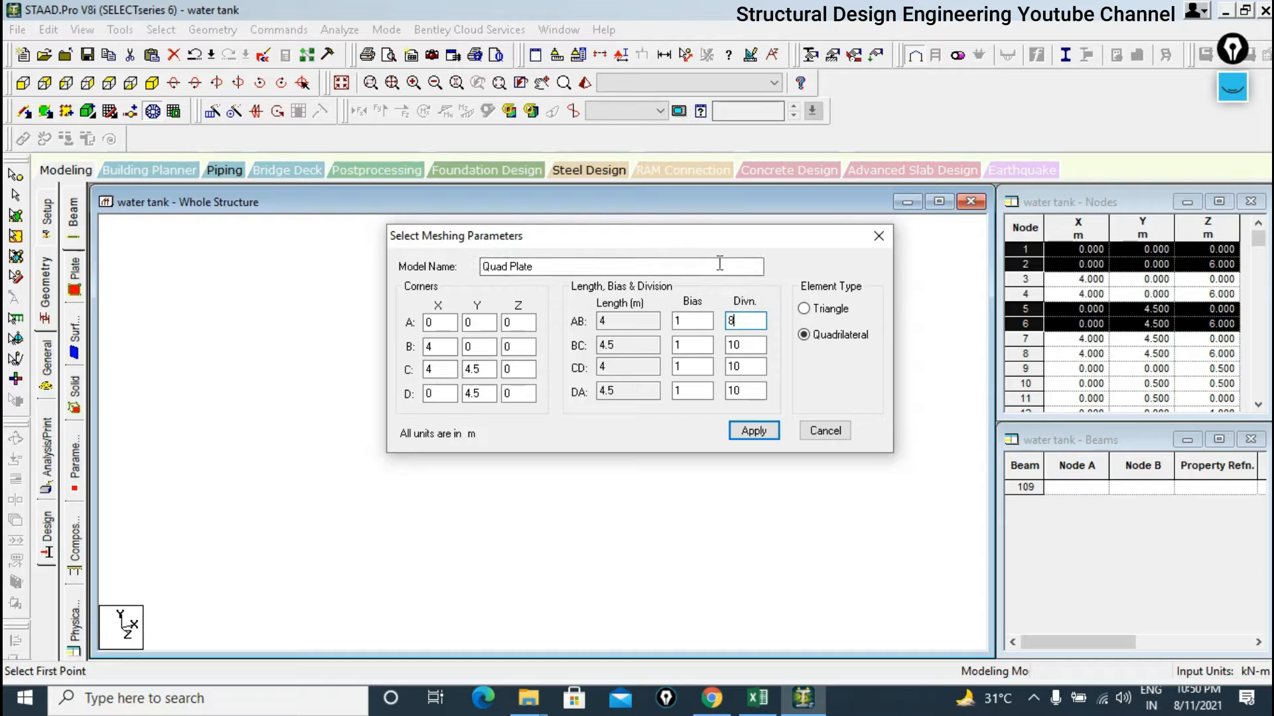
pyautogui.doubleClick(753, 346)
pyautogui.write('9')
pyautogui.doubleClick(744, 367)
pyautogui.write('8')
pyautogui.doubleClick(744, 391)
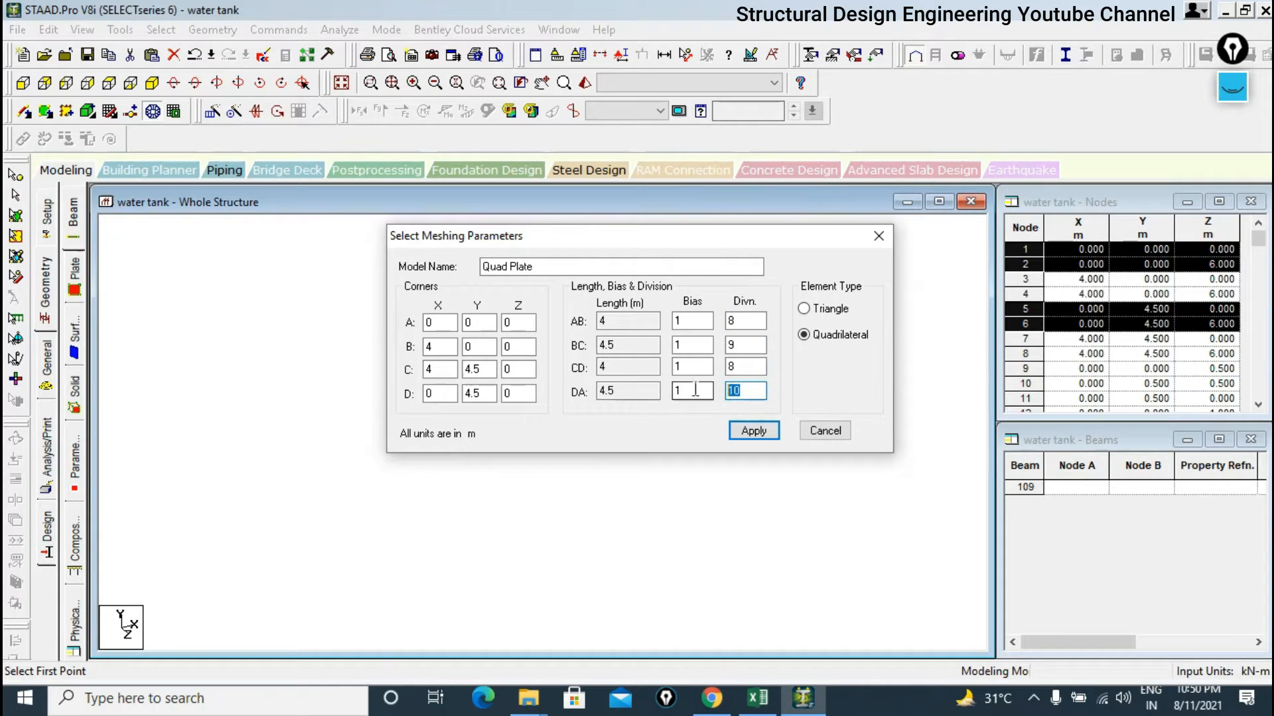
pyautogui.write('9')
pyautogui.click(743, 432)
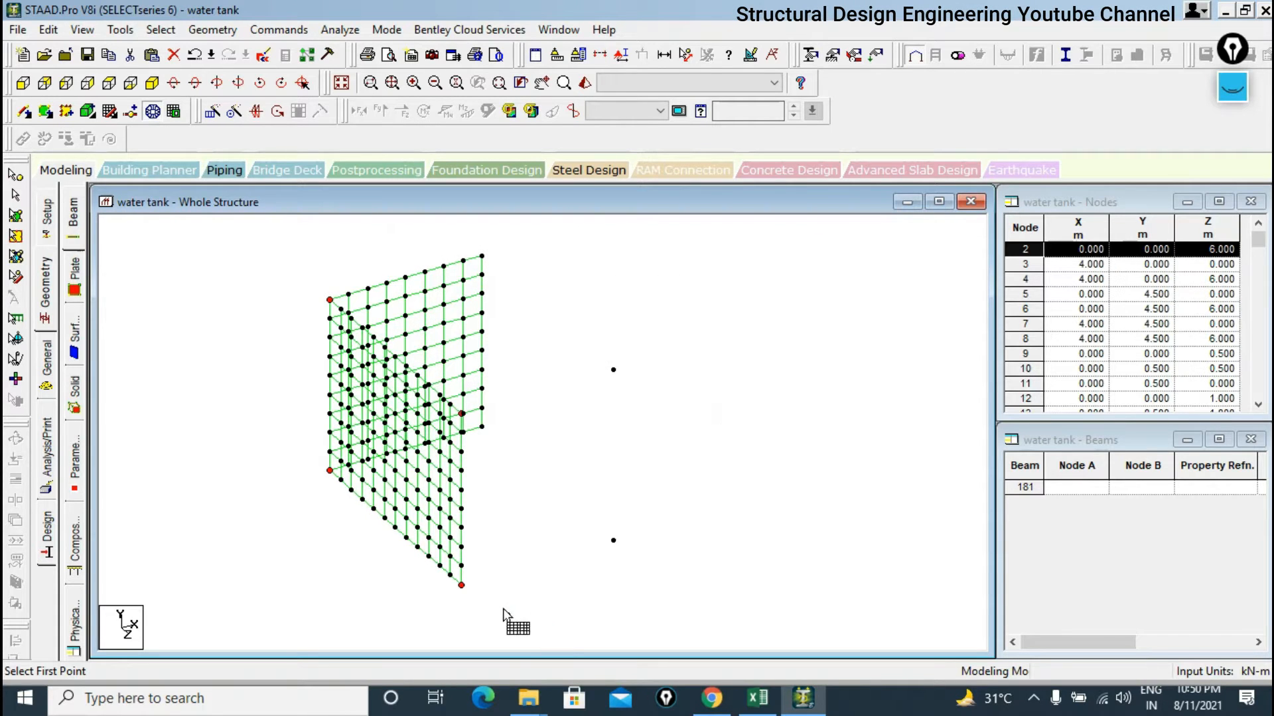
# Outline the wall at Z = 6 through its four corner nodes as a surface mesh boundary and choose Quadrilateral Meshing.
pyautogui.click(461, 586)
pyautogui.click(613, 540)
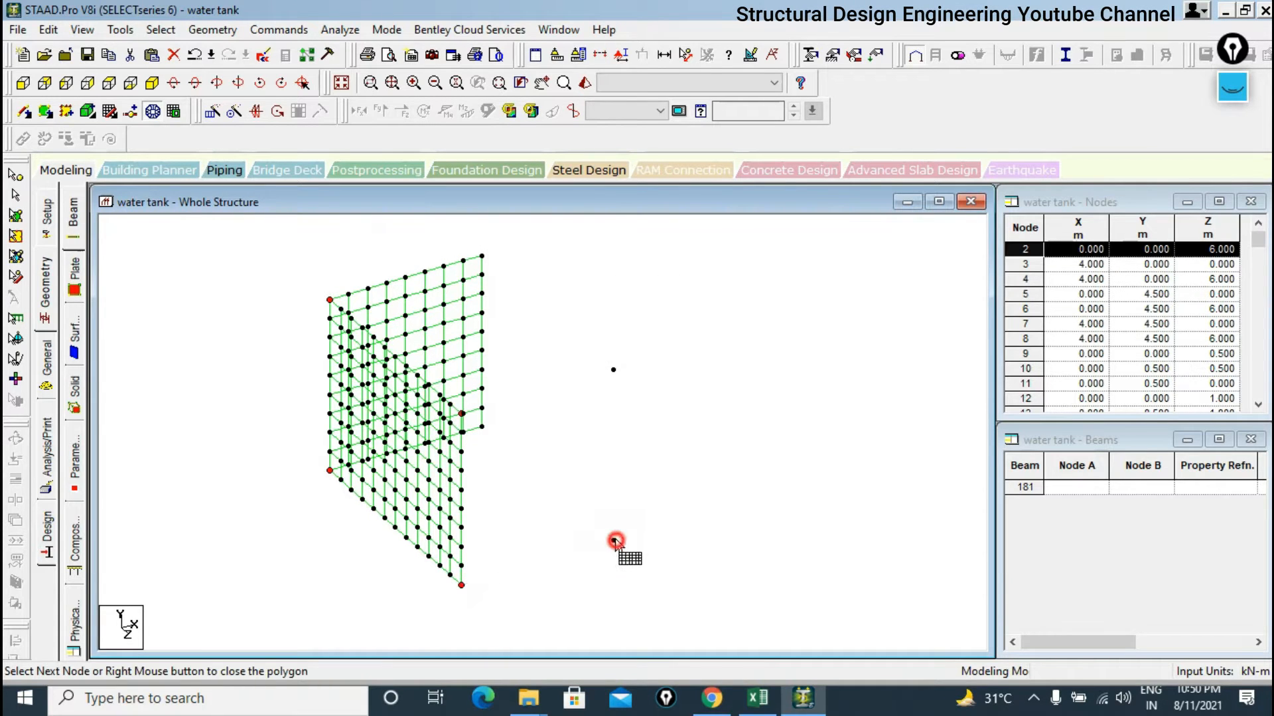
pyautogui.click(613, 370)
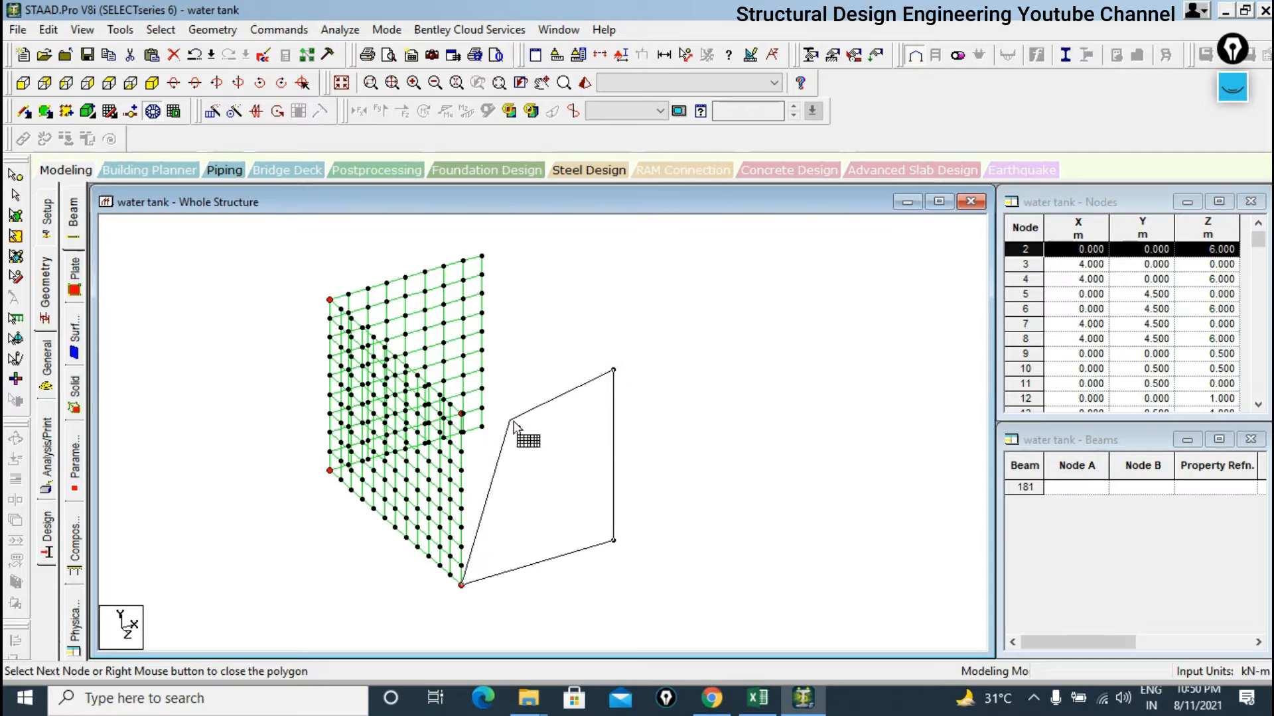
pyautogui.click(476, 413)
pyautogui.click(475, 585)
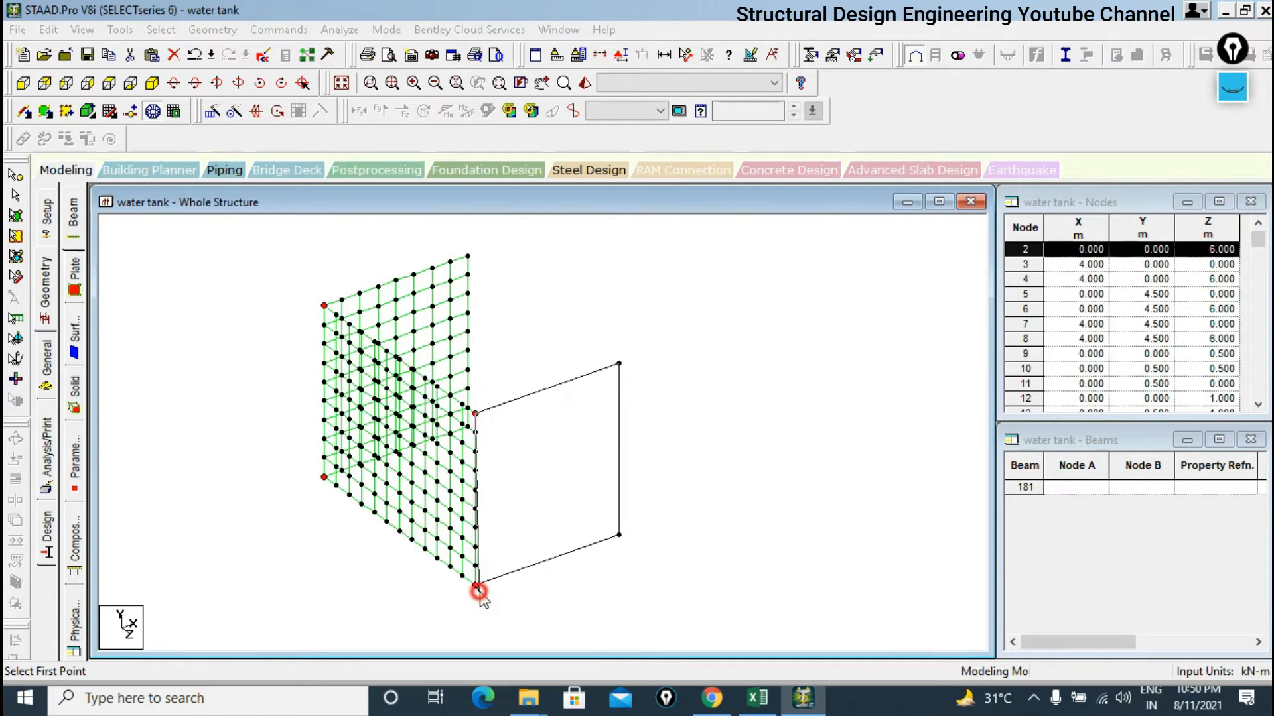
pyautogui.click(597, 358)
pyautogui.click(590, 410)
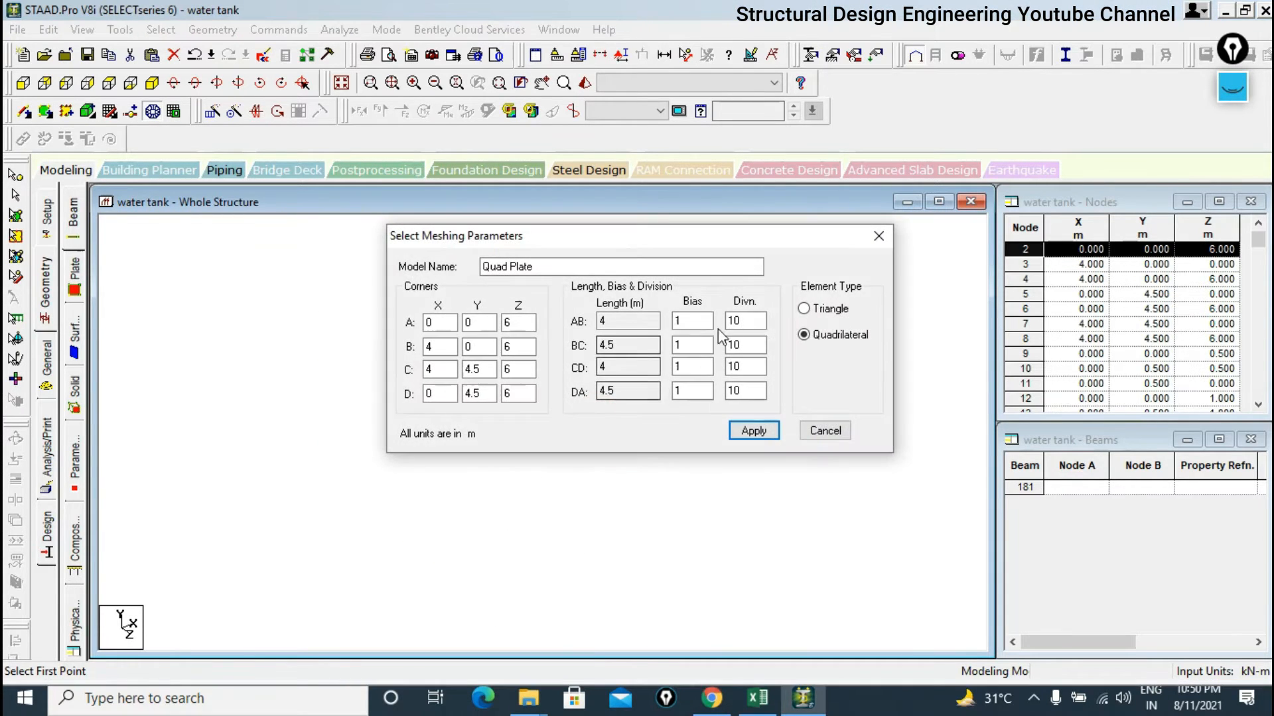
# Mesh the Z = 6 wall with 8 divisions on sides AB and CD and 9 on sides BC and DA.
pyautogui.doubleClick(739, 320)
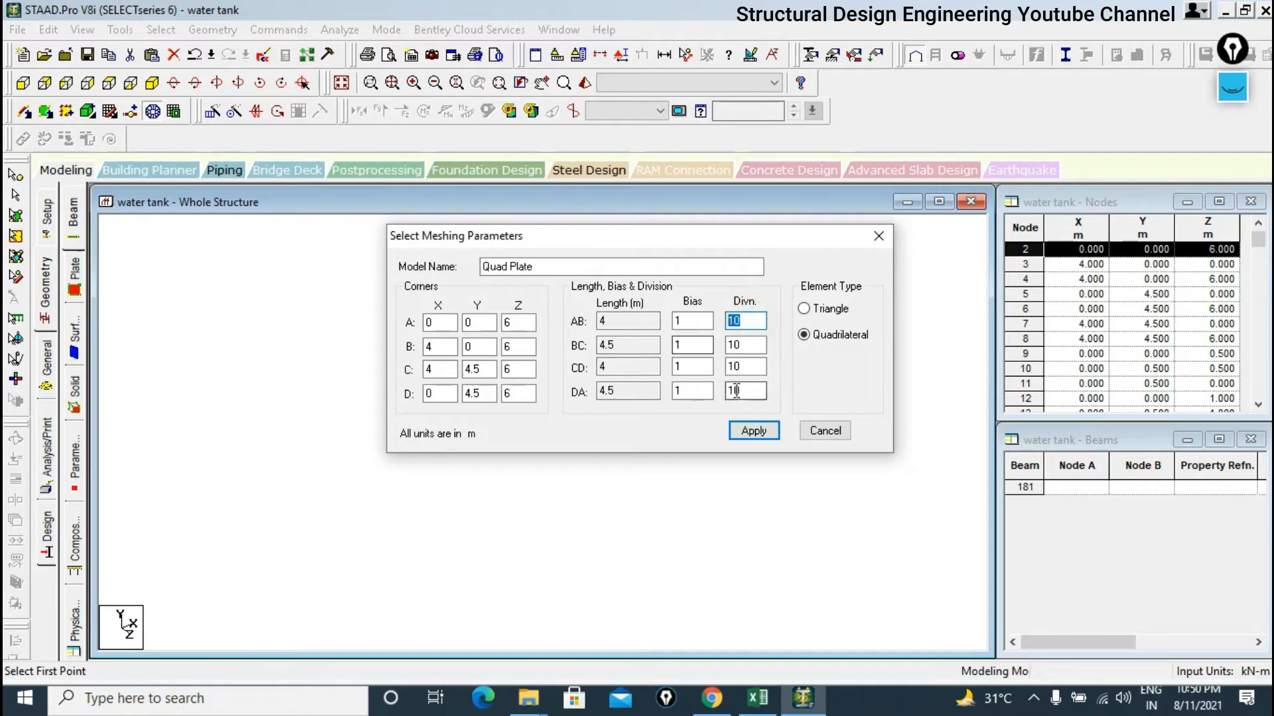
pyautogui.doubleClick(750, 345)
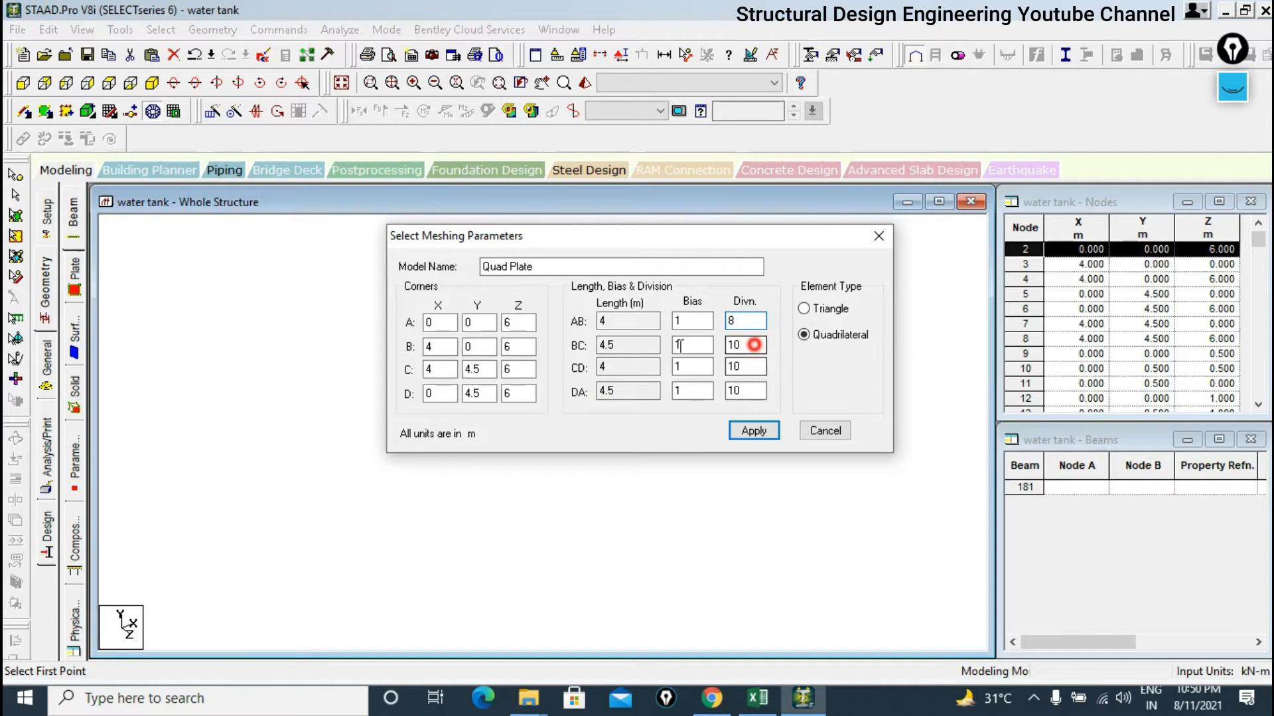
pyautogui.doubleClick(743, 366)
pyautogui.write('8')
pyautogui.click(754, 431)
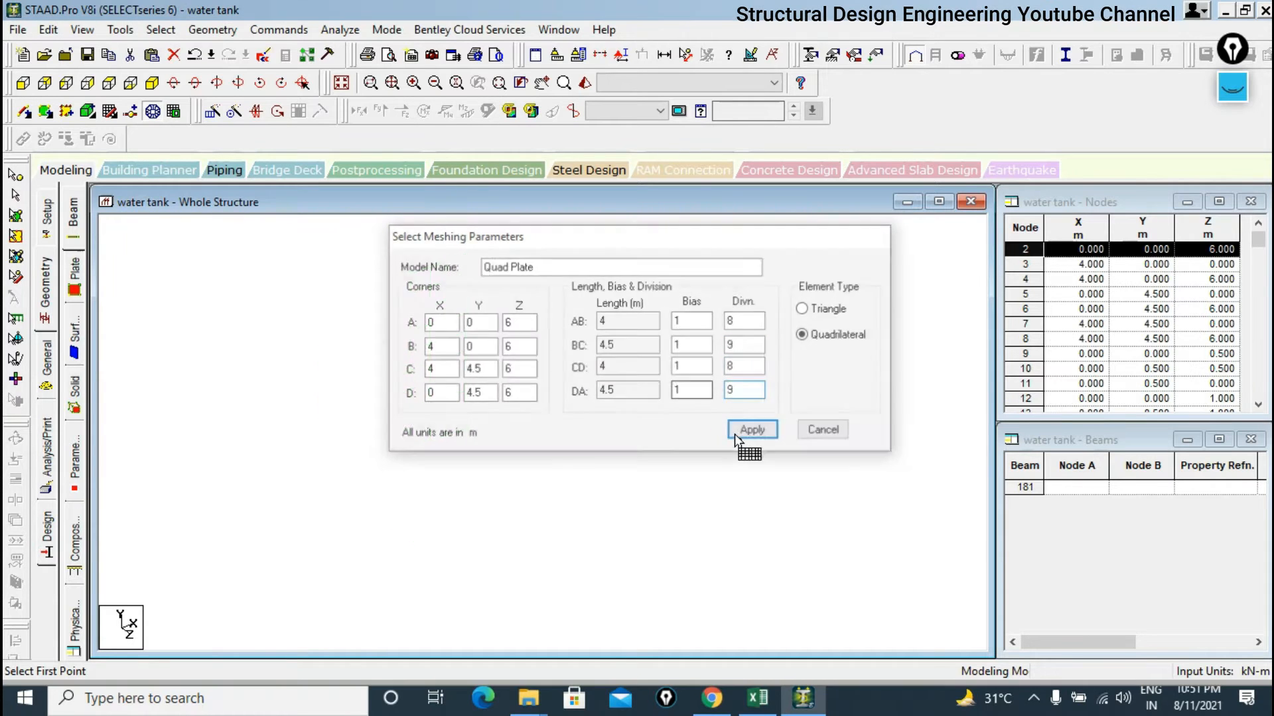
# Outline the wall at X = 4 through its four corner nodes as a surface mesh boundary and choose Quadrilateral Meshing.
pyautogui.click(620, 533)
pyautogui.click(619, 363)
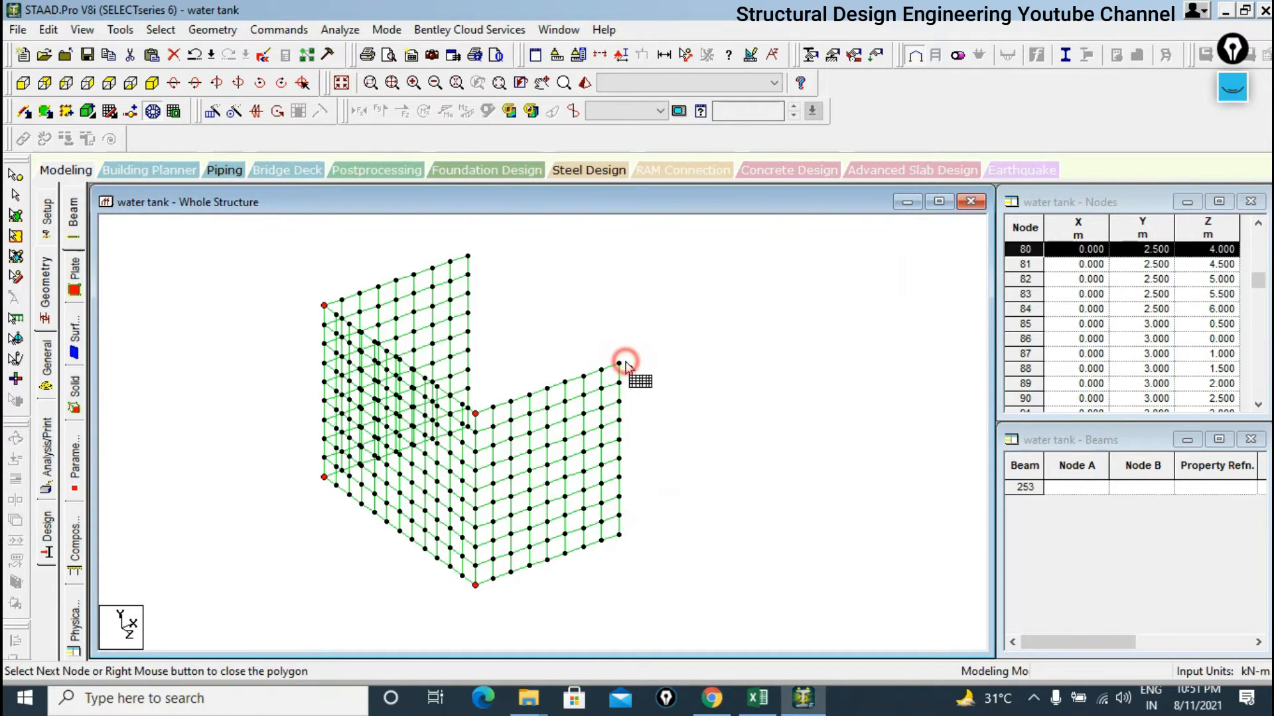
pyautogui.click(468, 255)
pyautogui.press('Down')
pyautogui.press('Down')
pyautogui.press('Down')
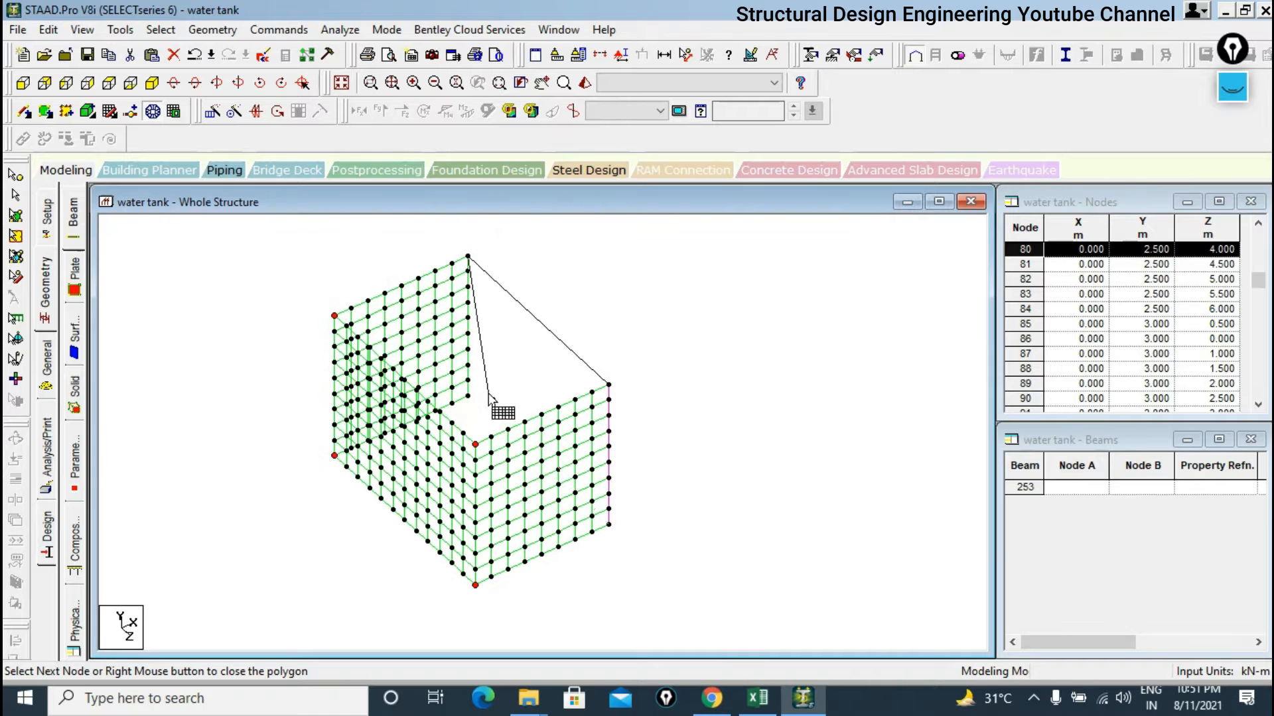
pyautogui.click(469, 382)
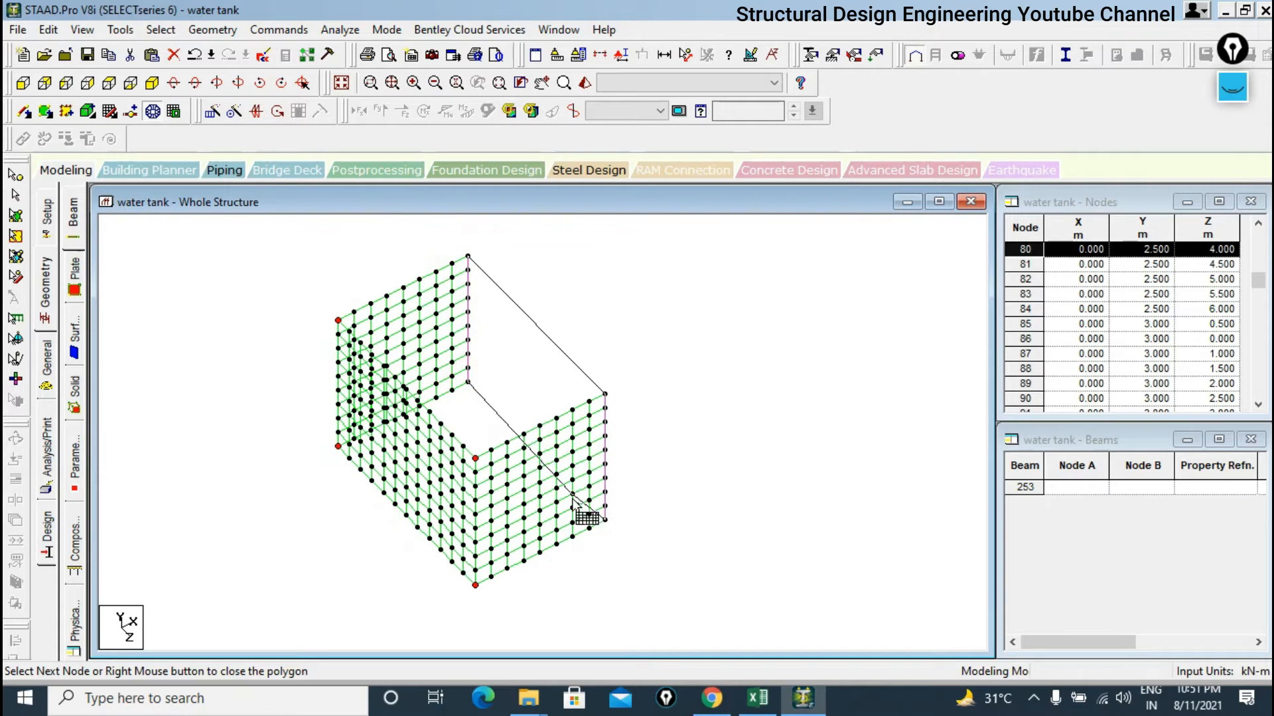
pyautogui.click(605, 520)
pyautogui.click(586, 358)
pyautogui.click(589, 410)
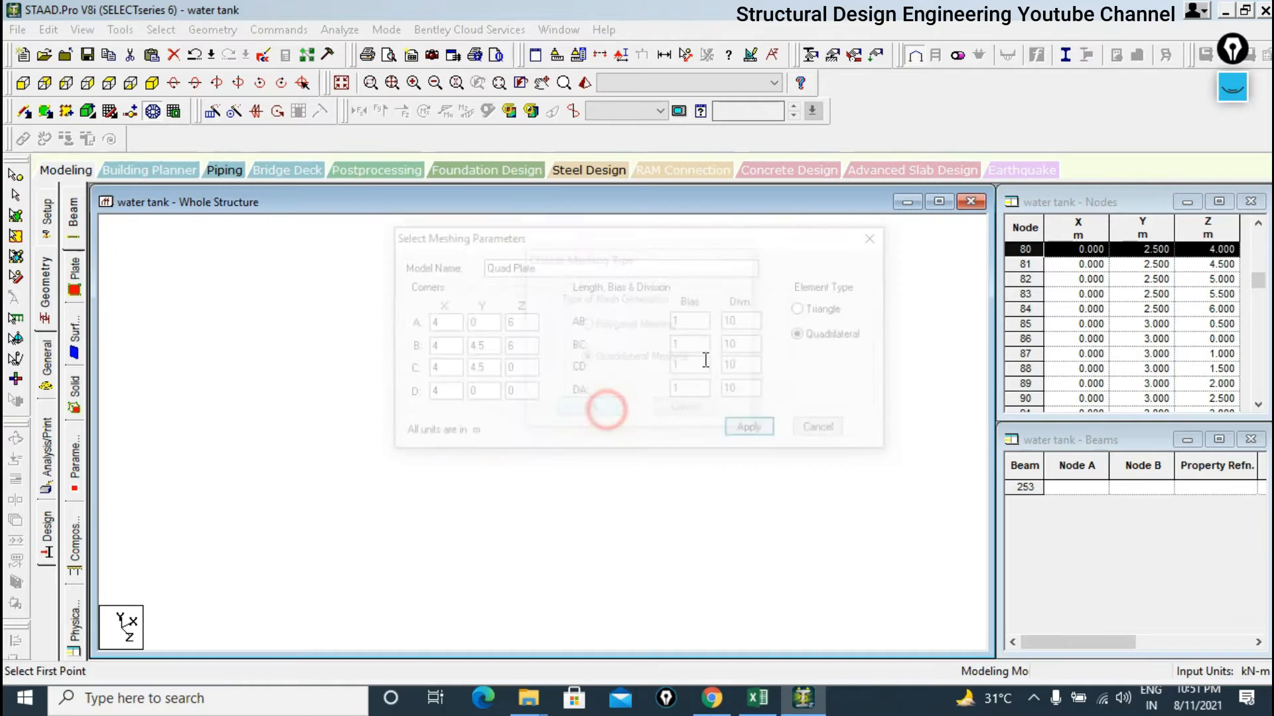
# Mesh the X = 4 wall with 9 divisions on sides AB and CD and 12 on sides BC and DA.
pyautogui.doubleClick(745, 320)
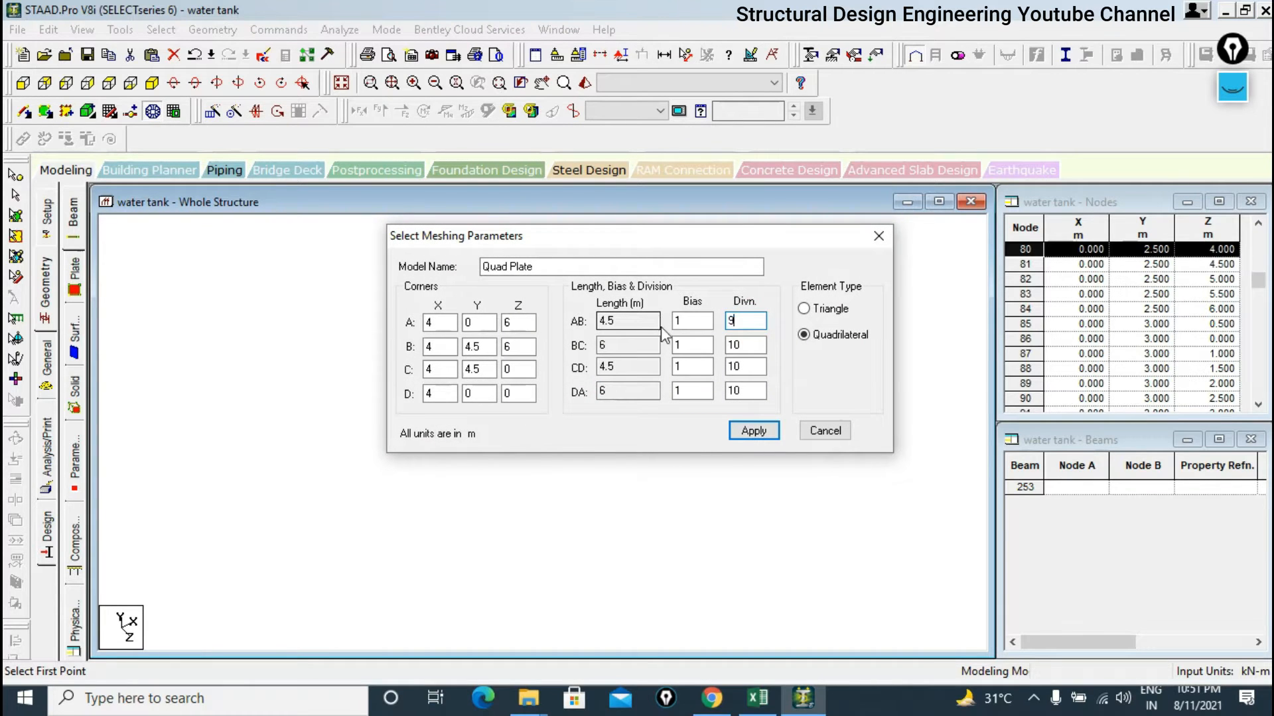
pyautogui.doubleClick(746, 344)
pyautogui.write('12')
pyautogui.doubleClick(743, 367)
pyautogui.moveTo(751, 392); pyautogui.dragTo(677, 387)
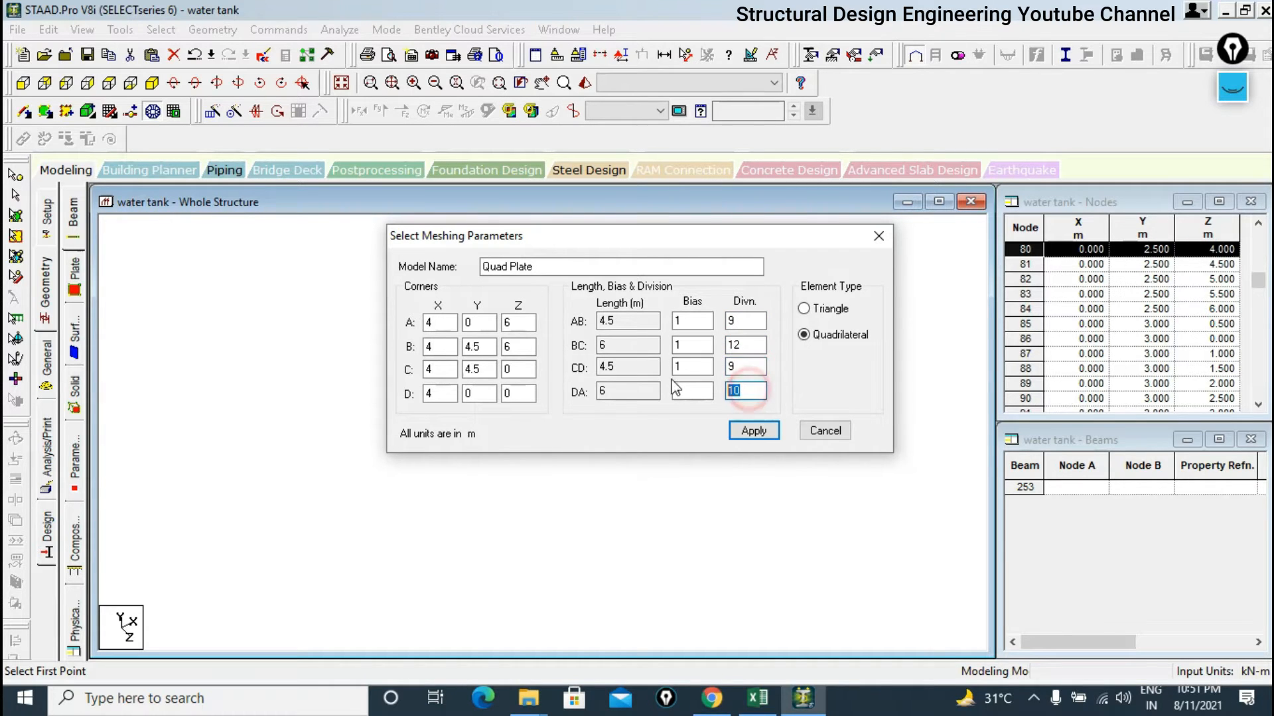
pyautogui.write('12')
pyautogui.press('Return')
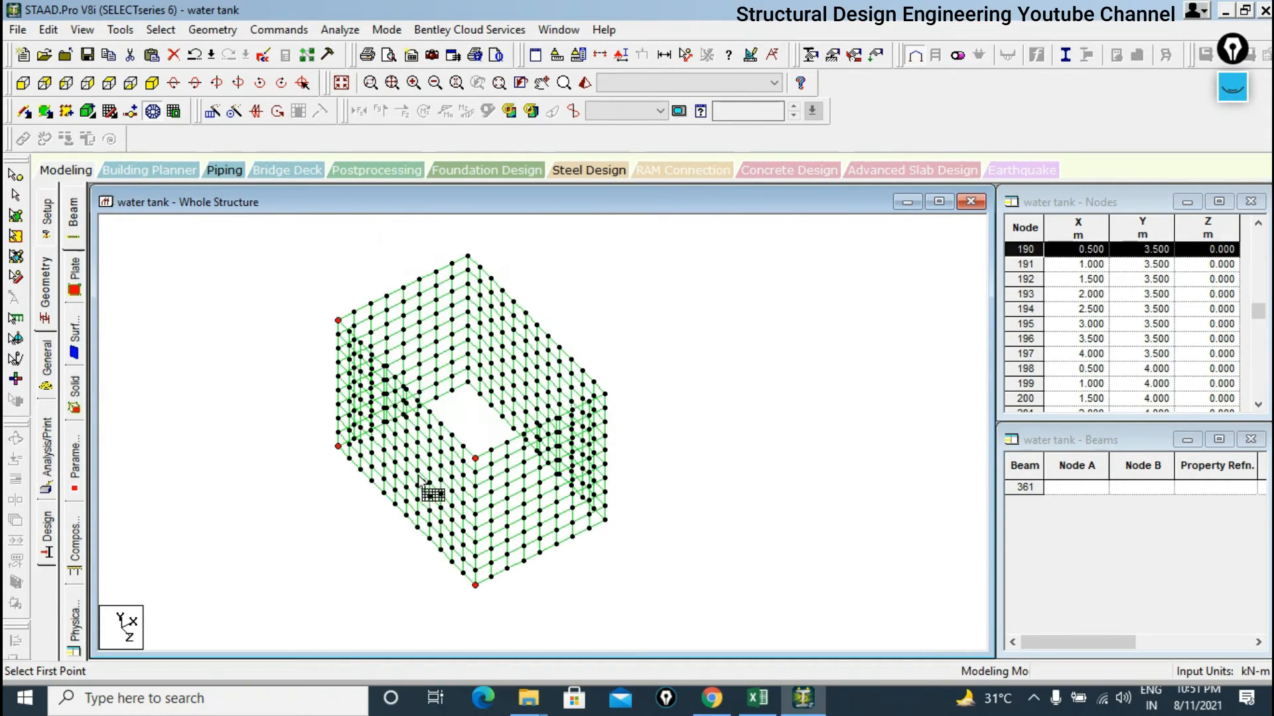
# Outline the tank base at Y = 0 through its four corner nodes as a surface mesh boundary and accept Quadrilateral Meshing.
pyautogui.scroll(1, 401, 465)
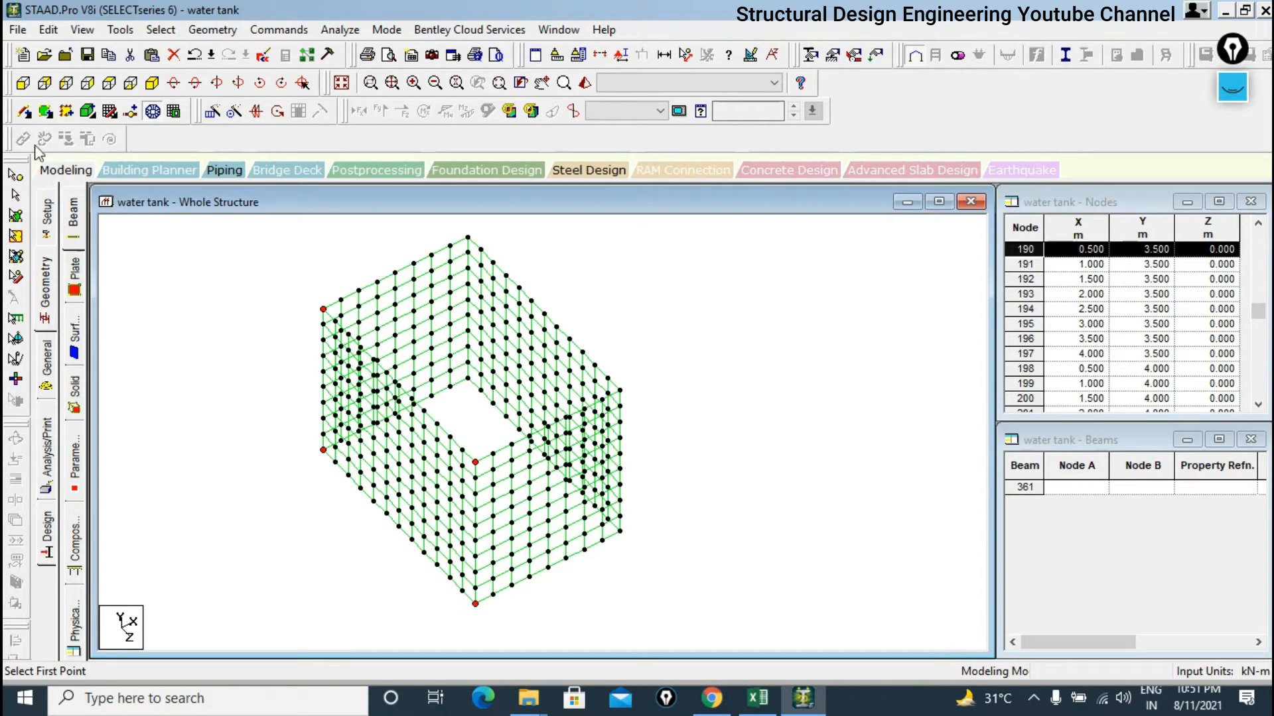
pyautogui.click(475, 604)
pyautogui.click(621, 531)
pyautogui.click(467, 379)
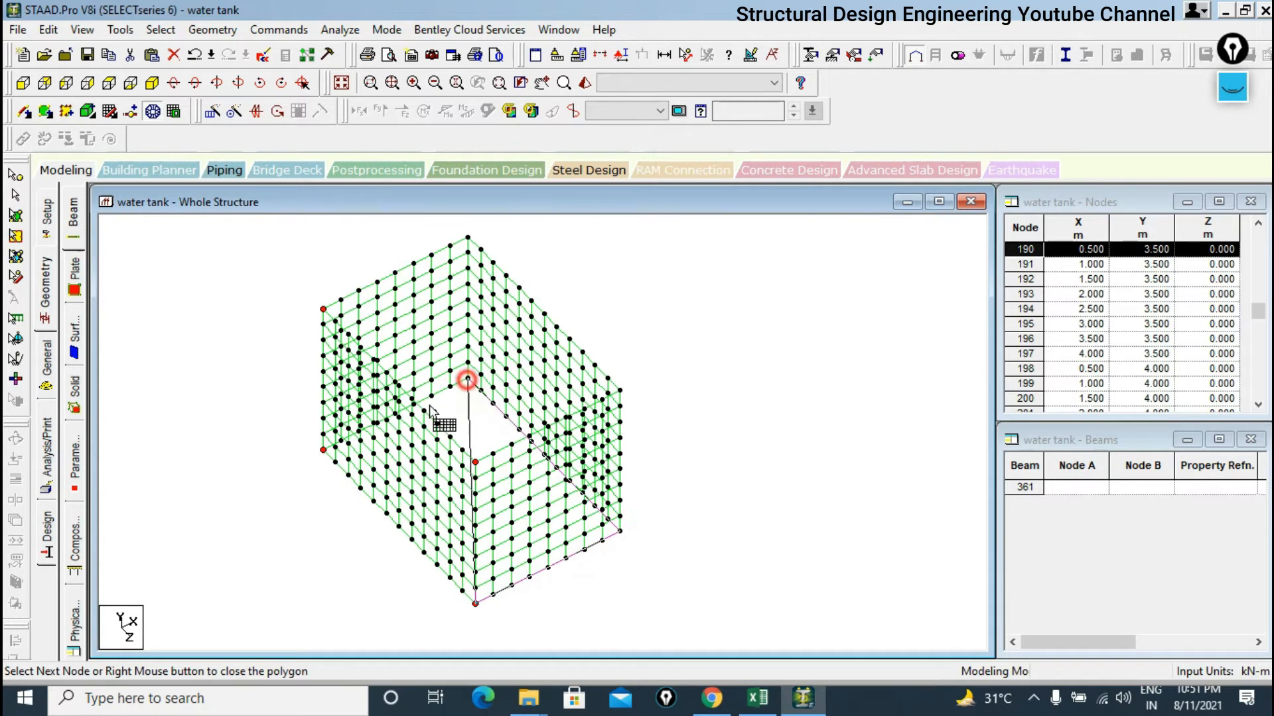
pyautogui.click(324, 450)
pyautogui.click(475, 603)
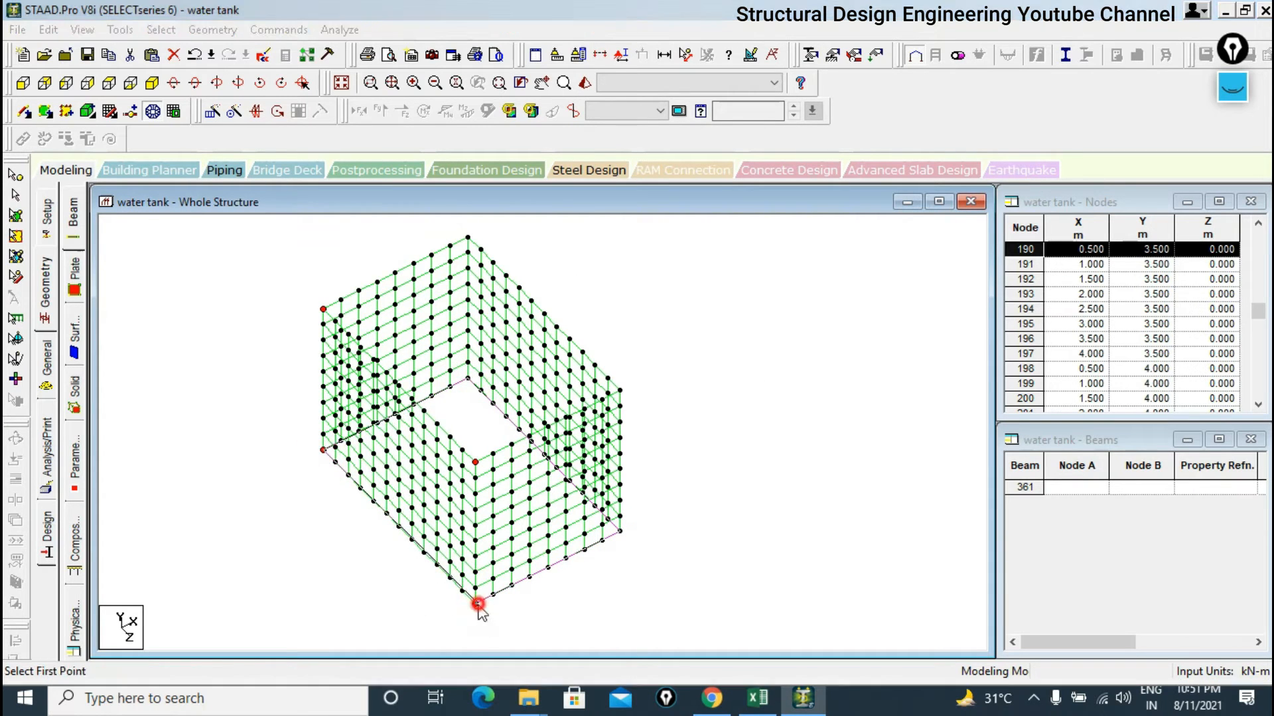
pyautogui.click(590, 410)
# Mesh the tank base with 8 divisions on sides AB and CD and 12 on sides BC and DA.
pyautogui.doubleClick(744, 321)
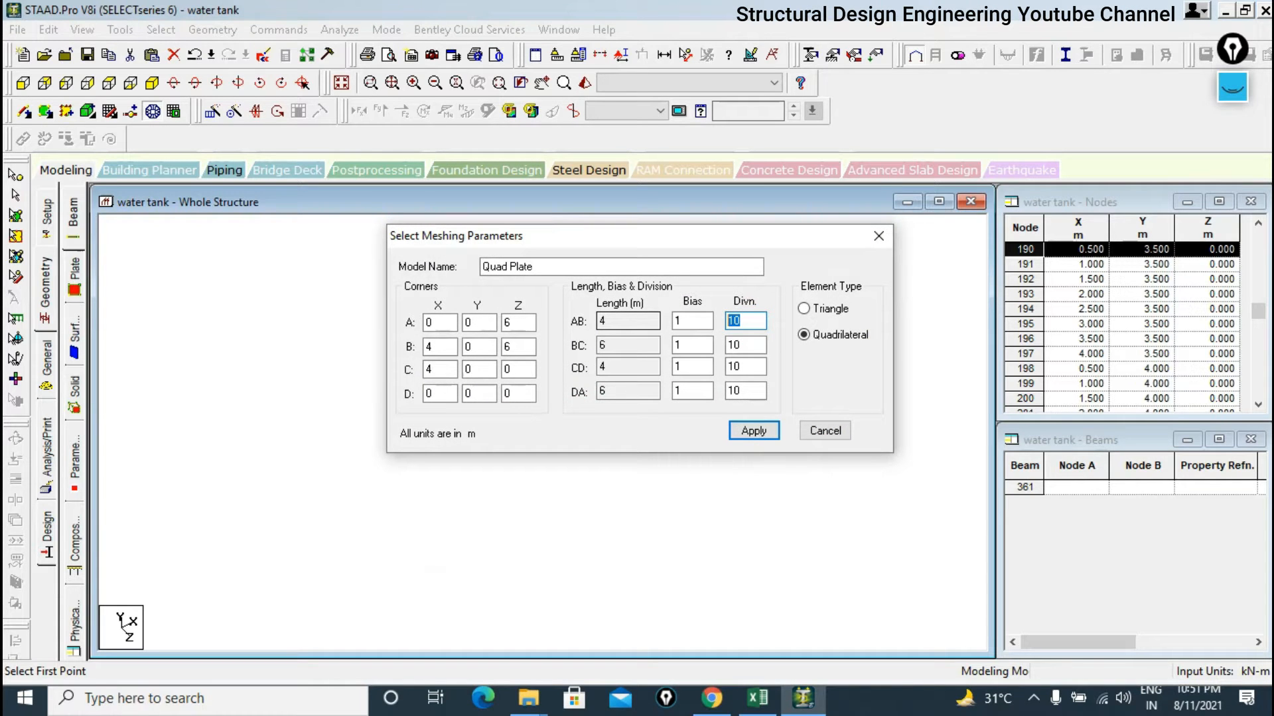
pyautogui.doubleClick(737, 345)
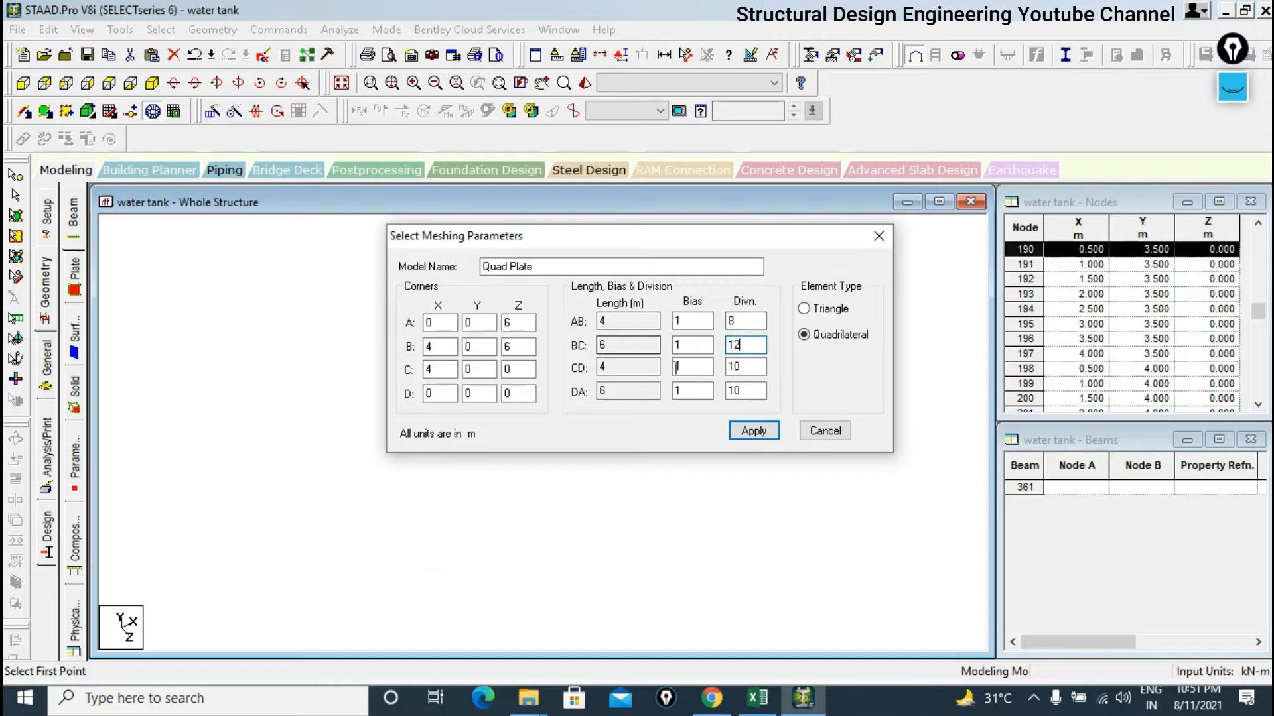
pyautogui.doubleClick(738, 367)
pyautogui.write('8')
pyautogui.doubleClick(743, 390)
pyautogui.write('12')
pyautogui.press('Return')
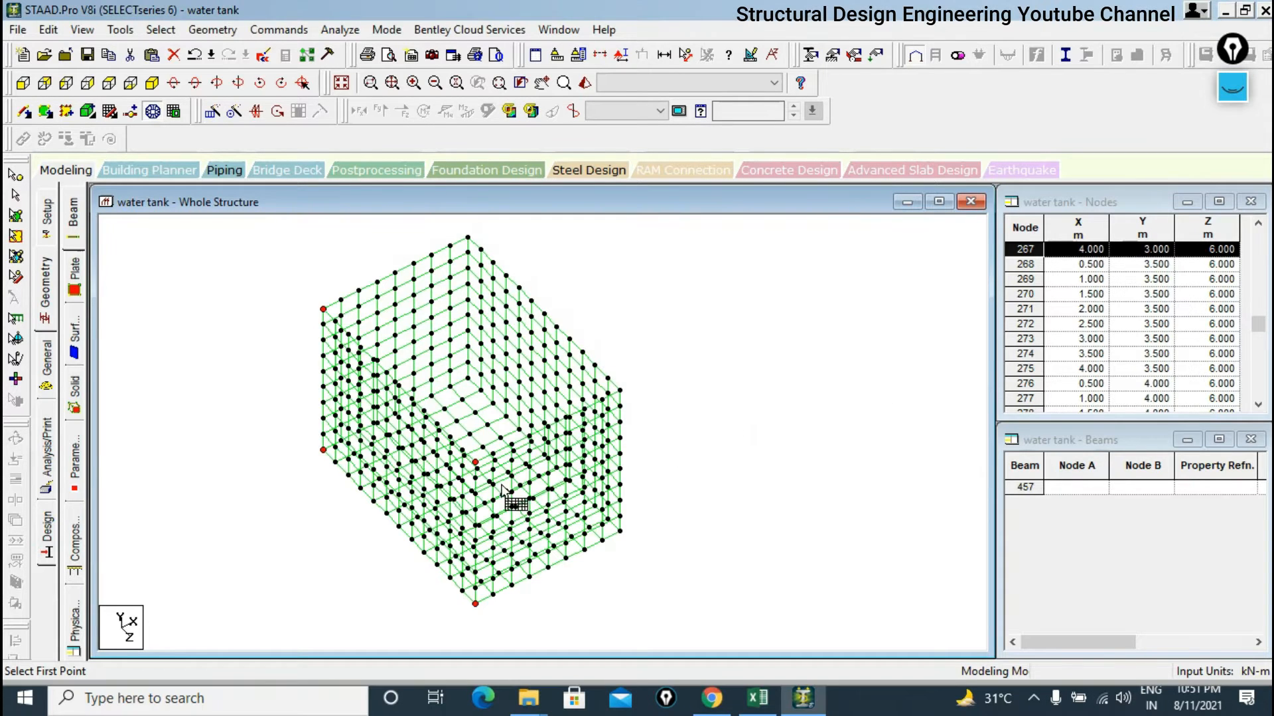
# Copy the two base corner nodes at X = 0 with an offset of -1 m along X.
pyautogui.click(16, 175)
pyautogui.click(321, 452)
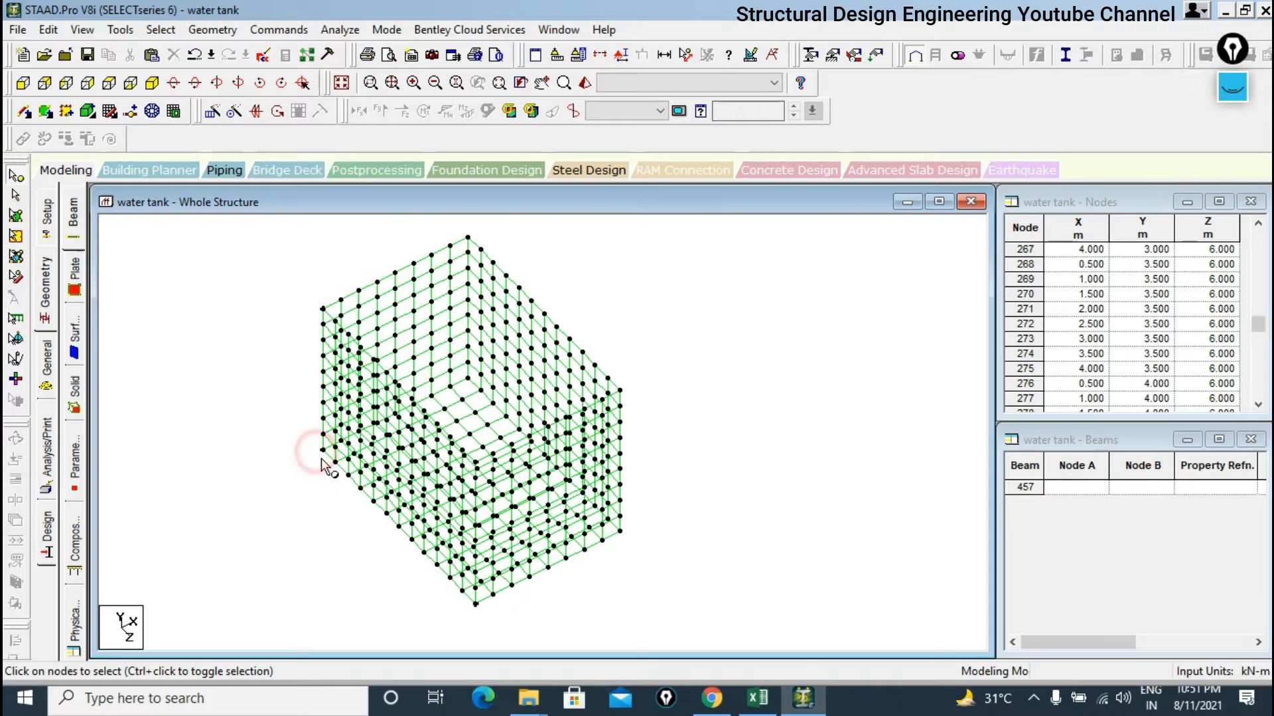
pyautogui.click(475, 605)
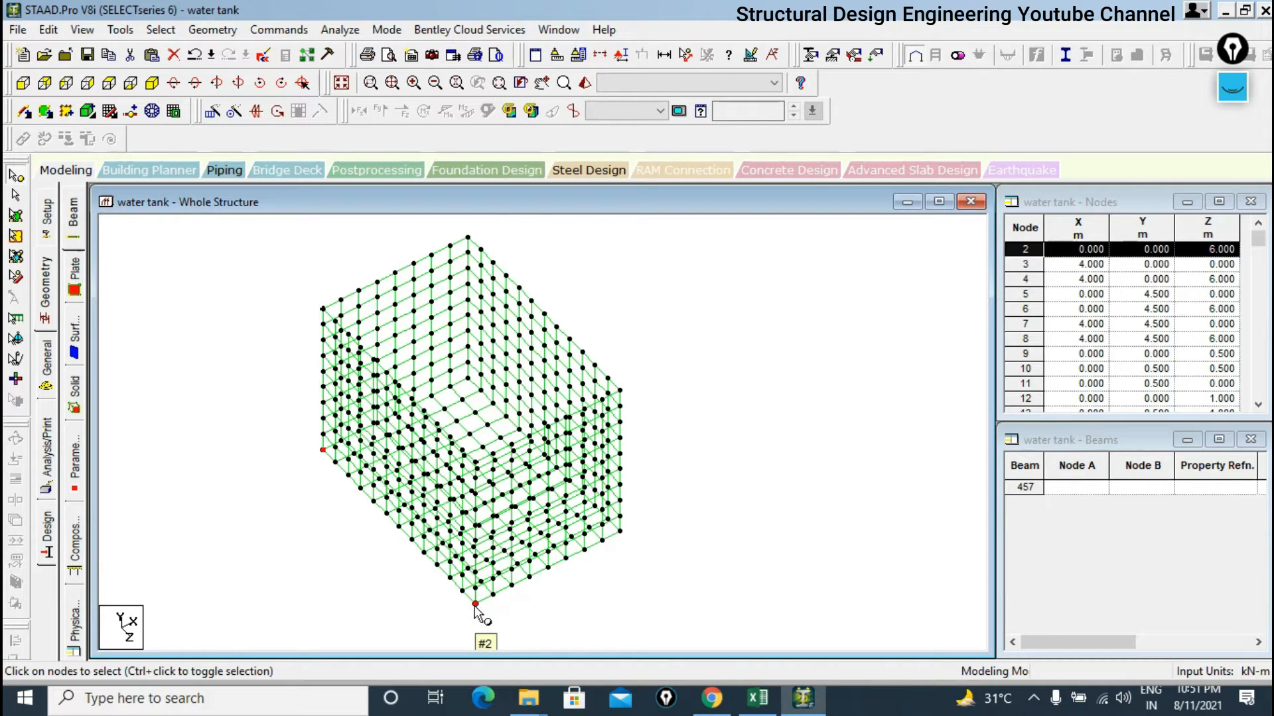
pyautogui.hotkey('ctrl', 'v')
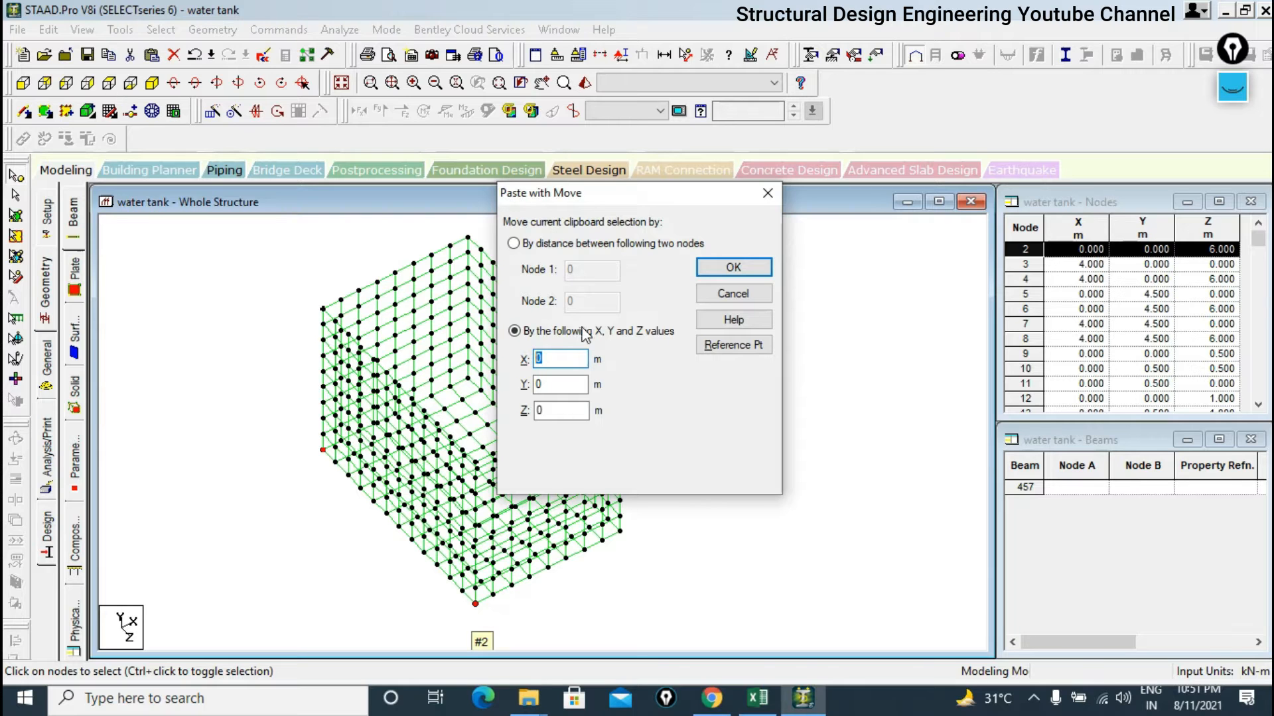
pyautogui.press('Return')
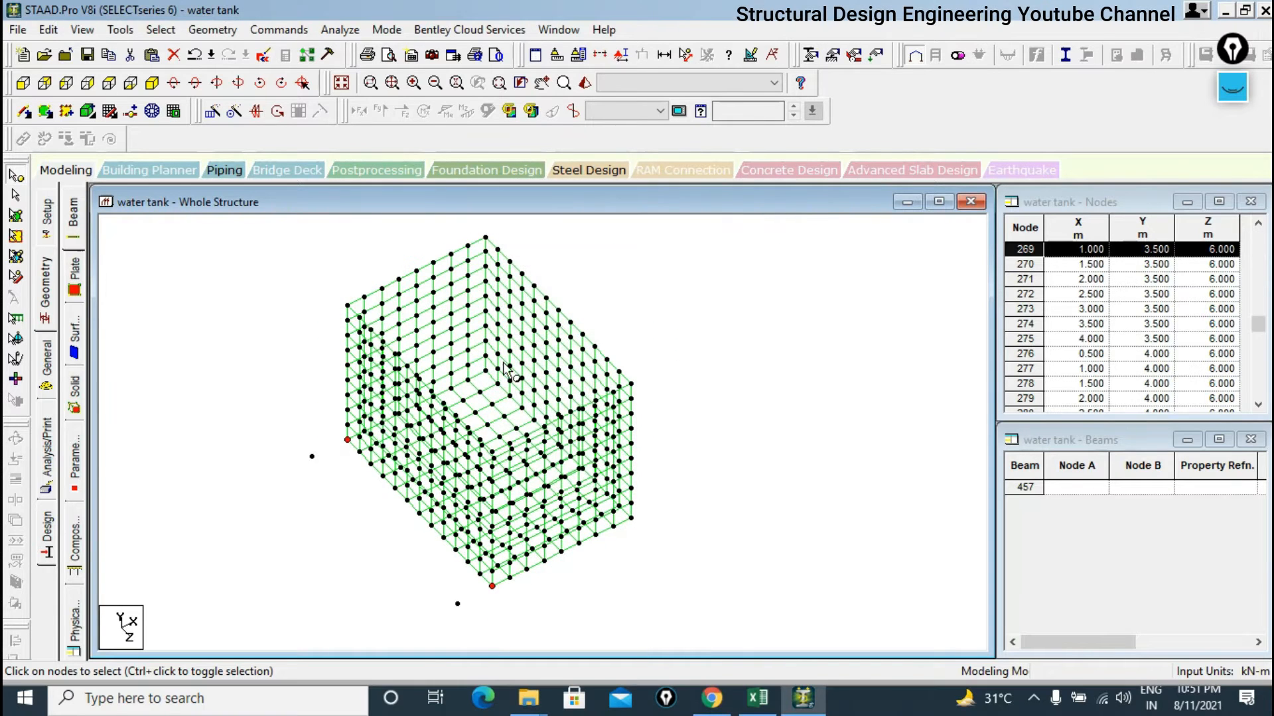
# Copy the two base corner nodes at X = 4 with an offset of 1 m along X.
pyautogui.click(634, 518)
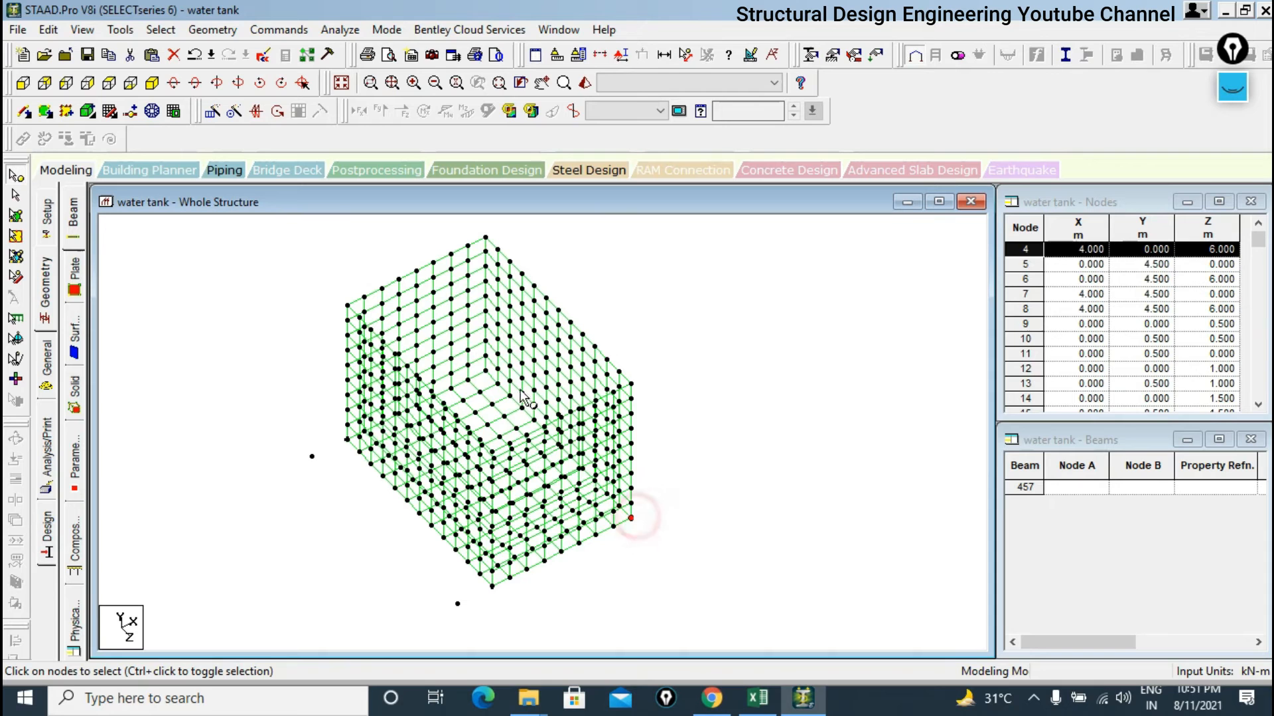
pyautogui.keyDown('ctrl'); pyautogui.click(484, 375); pyautogui.keyUp('ctrl')
pyautogui.hotkey('ctrl', 'v')
pyautogui.doubleClick(560, 364)
pyautogui.write('1')
pyautogui.press('Return')
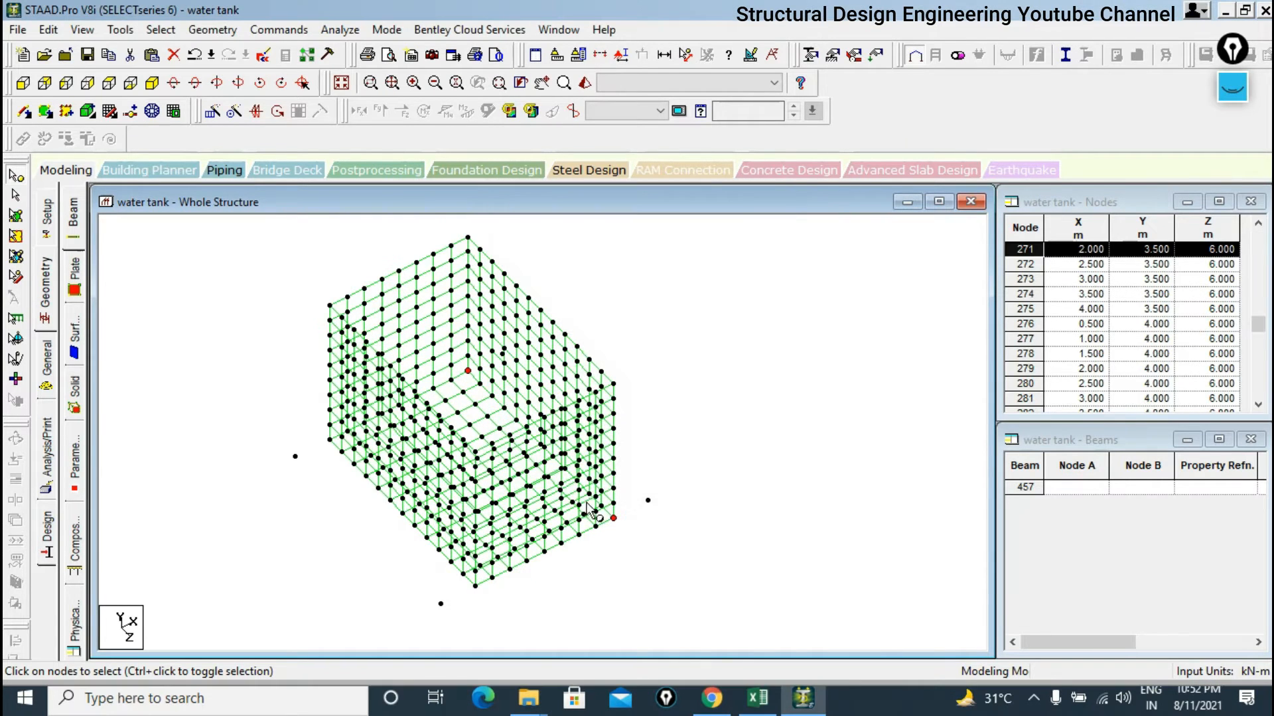
# Select the two outer nodes and two base corner nodes along Z = 6.
pyautogui.click(647, 500)
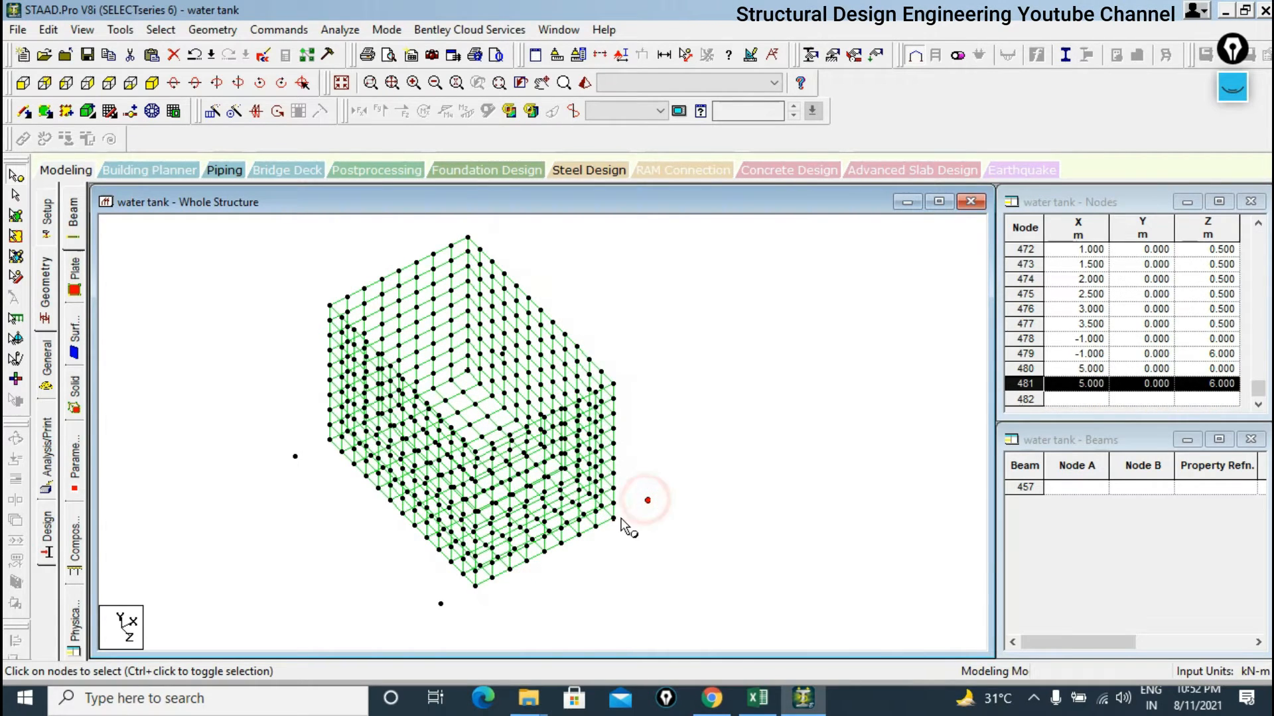
pyautogui.keyDown('ctrl'); pyautogui.click(440, 604); pyautogui.keyUp('ctrl')
# Try to paste a copy of the four selected nodes offset -6 m along Z.
pyautogui.hotkey('ctrl', 'v')
pyautogui.doubleClick(580, 410)
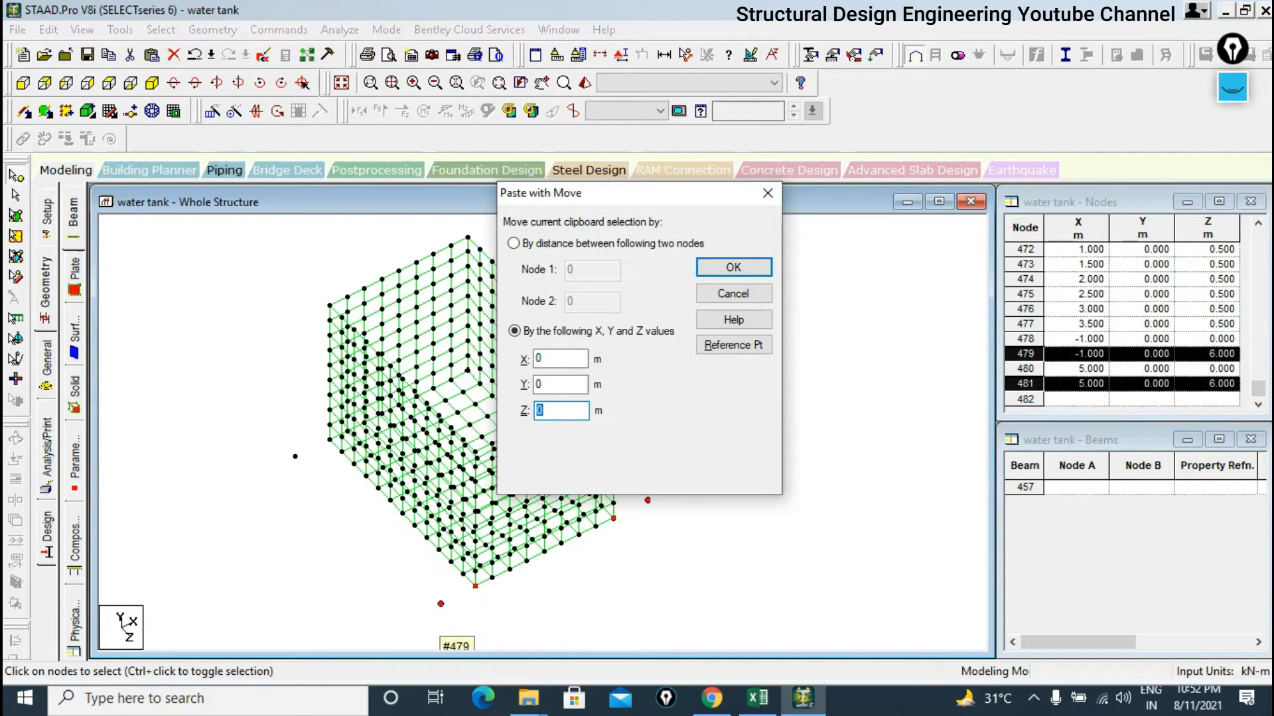
pyautogui.write('-6')
pyautogui.press('Return')
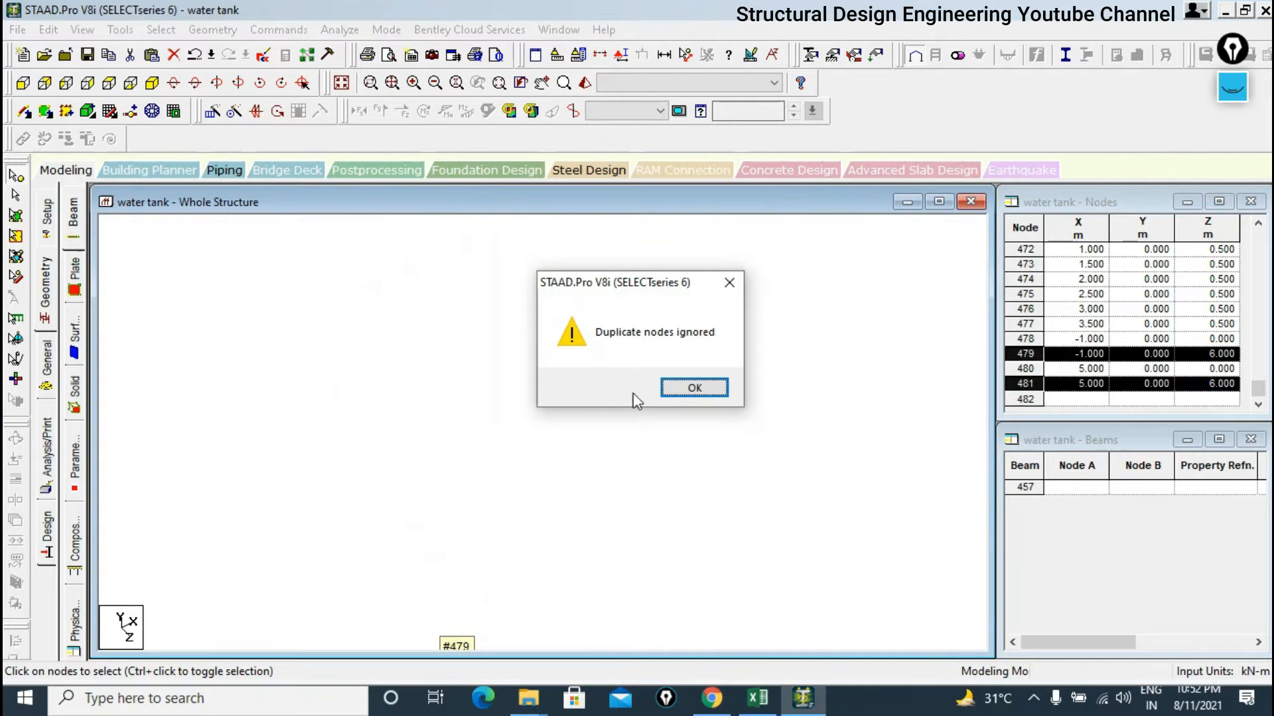
pyautogui.click(694, 388)
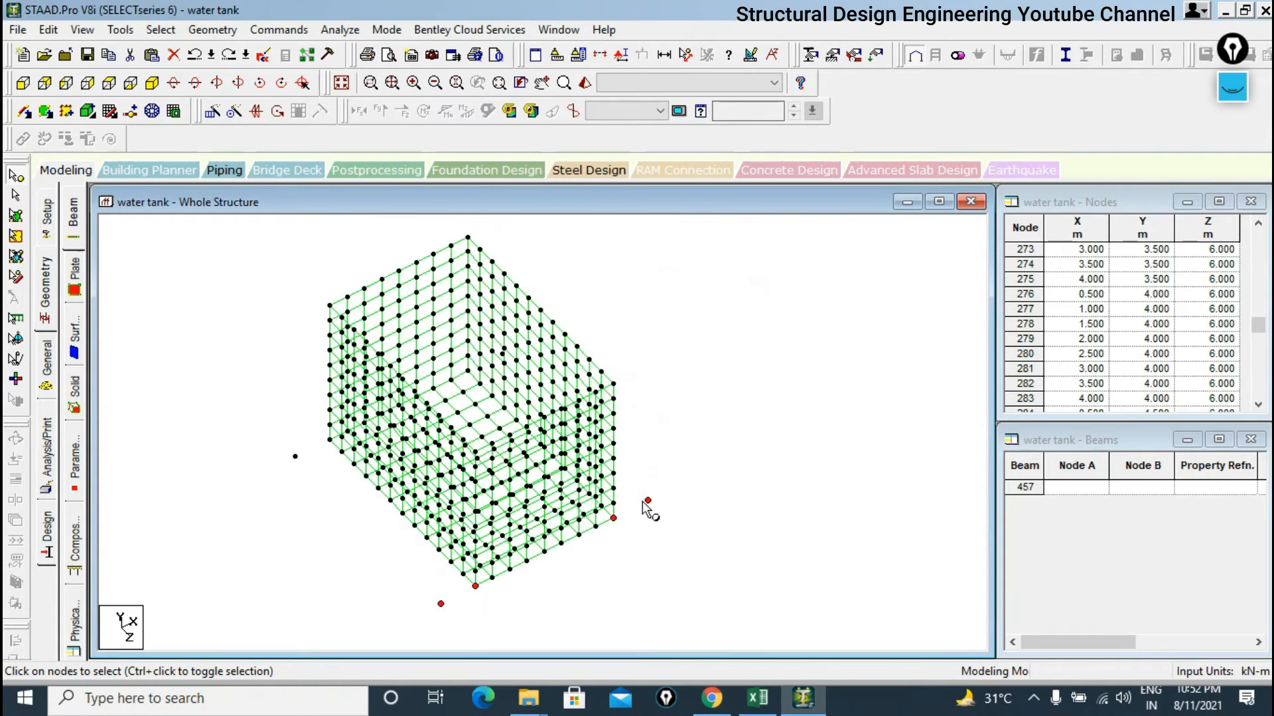
# Copy the four selected nodes at Z = 6 with an offset of 1 m along Z.
pyautogui.hotkey('ctrl', 'v')
pyautogui.doubleClick(568, 412)
pyautogui.write('1')
pyautogui.press('Return')
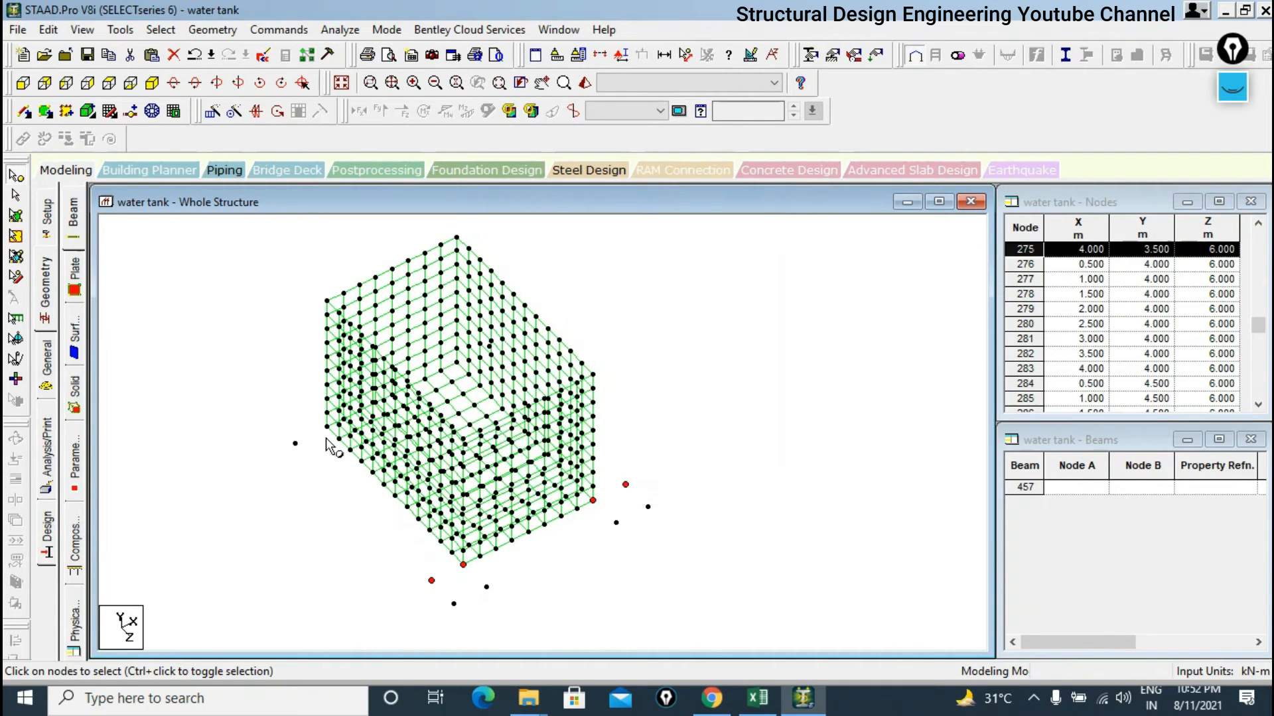
# Copy the two outer nodes and two base corner nodes along Z = 0 with an offset of -1 m along Z.
pyautogui.click(295, 443)
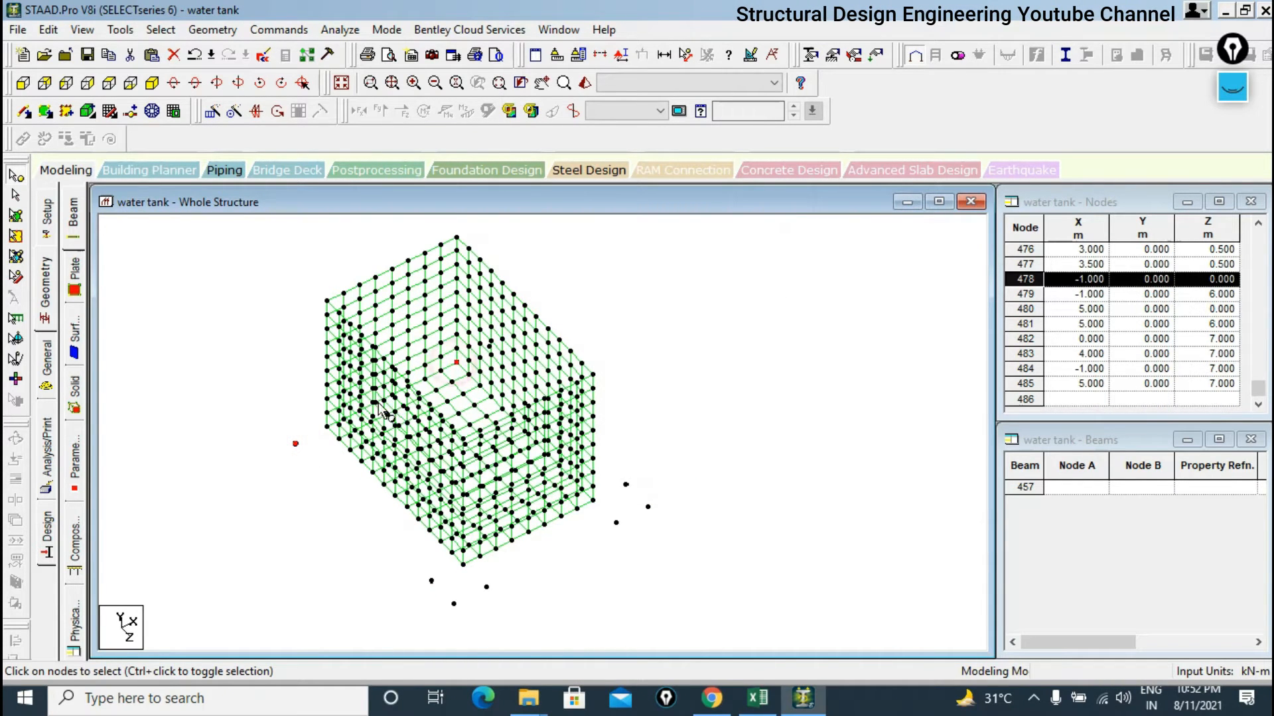
pyautogui.keyDown('ctrl'); pyautogui.click(329, 426); pyautogui.keyUp('ctrl')
pyautogui.press('Left')
pyautogui.press('Left')
pyautogui.press('Left')
pyautogui.press('Left')
pyautogui.press('Left')
pyautogui.press('Left')
pyautogui.press('Left')
pyautogui.press('Left')
pyautogui.press('Left')
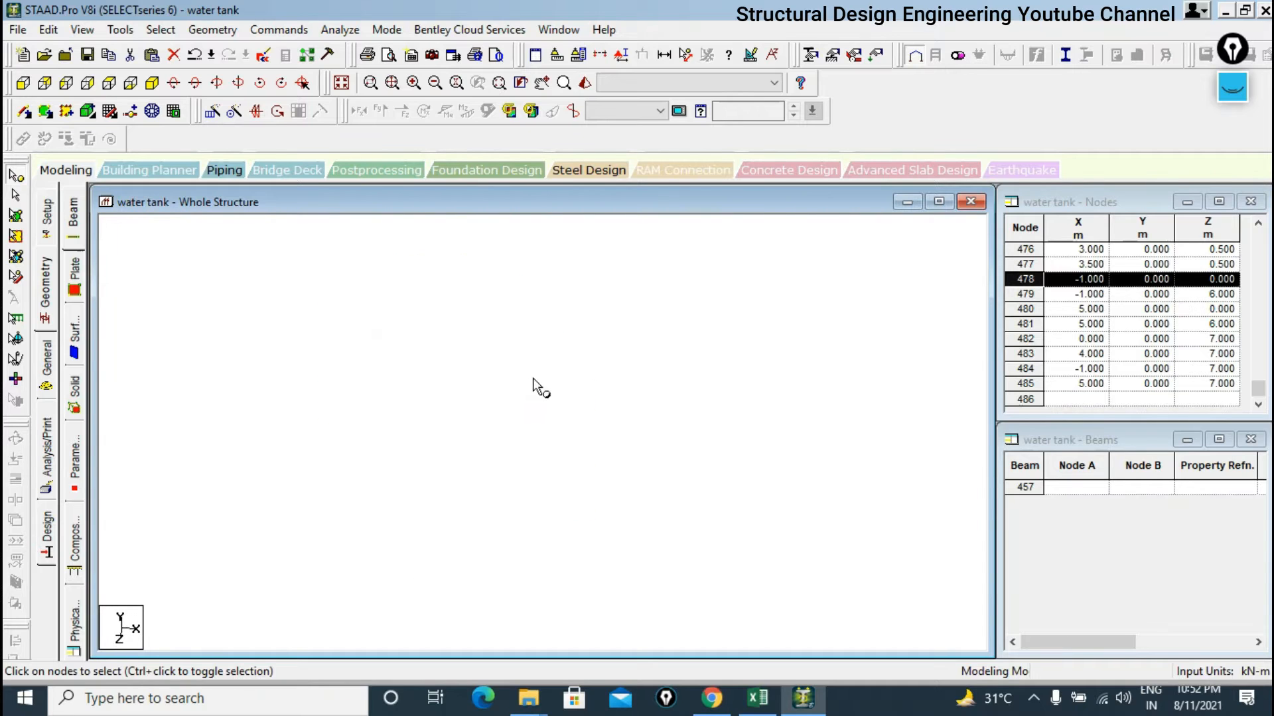
pyautogui.keyDown('ctrl'); pyautogui.click(620, 398); pyautogui.keyUp('ctrl')
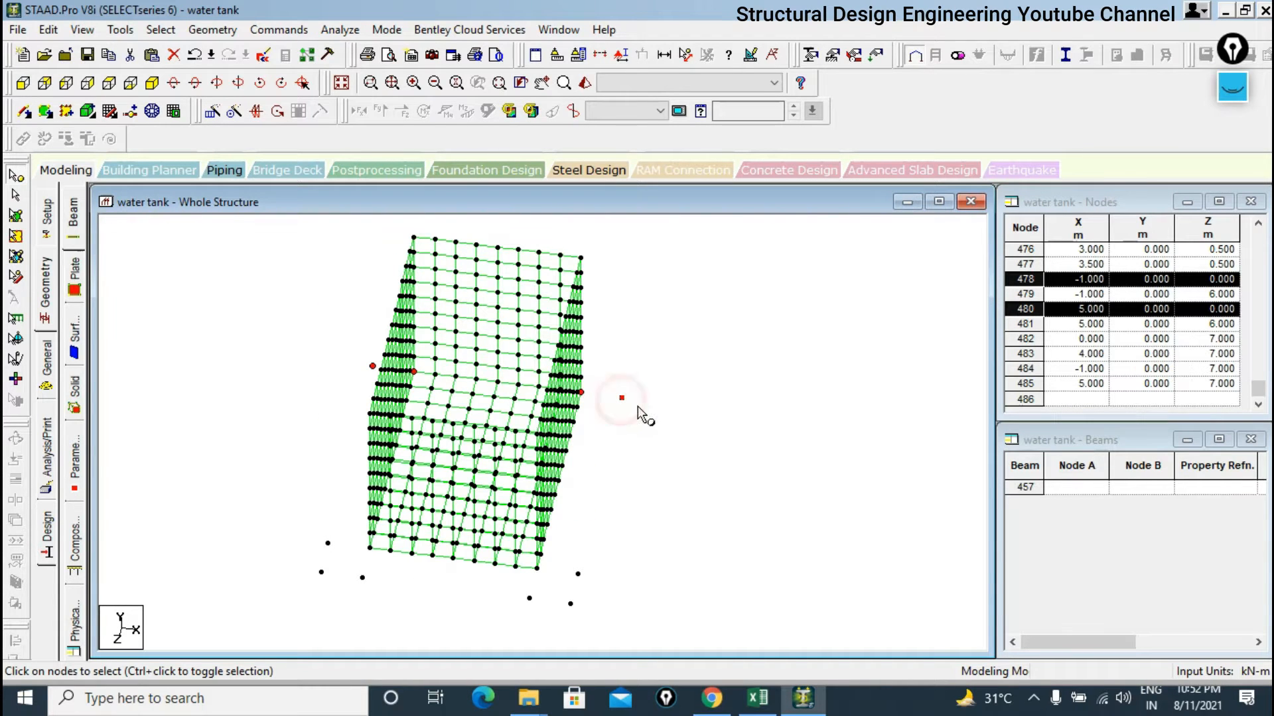
pyautogui.hotkey('ctrl', 'v')
pyautogui.doubleClick(550, 410)
pyautogui.write('-1')
pyautogui.press('Return')
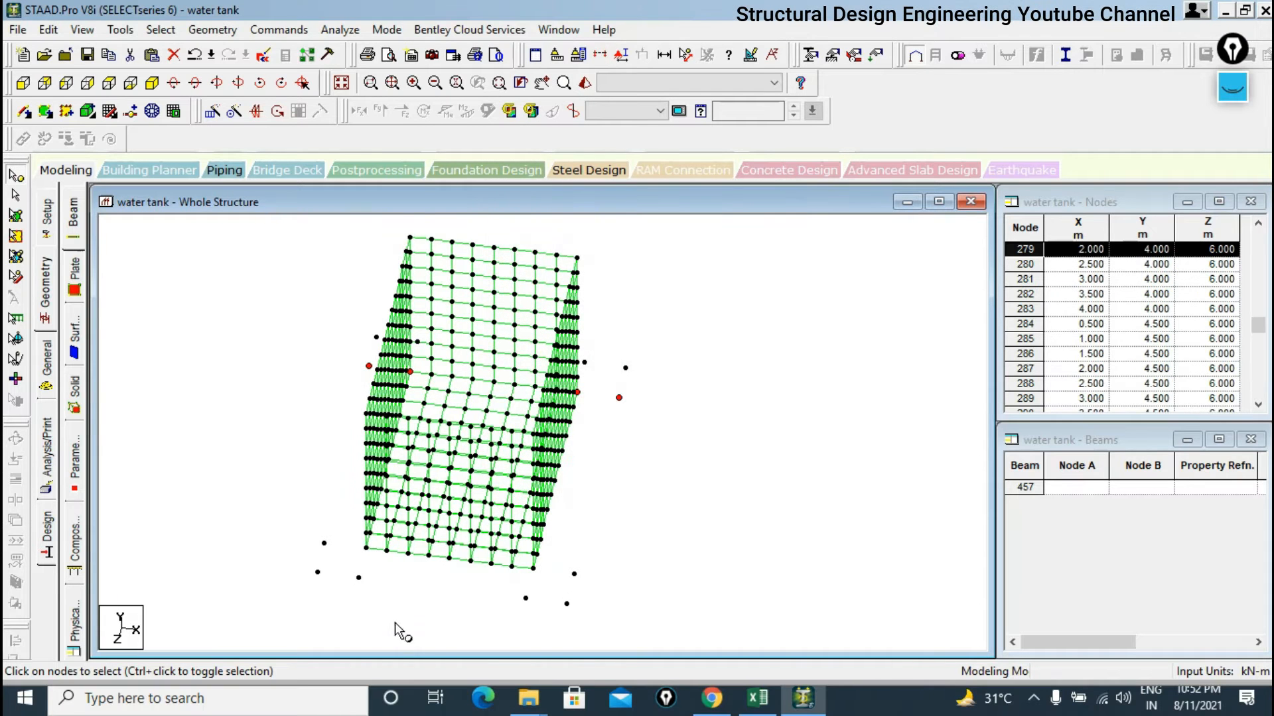
pyautogui.scroll(1, 562, 565)
pyautogui.click(152, 111)
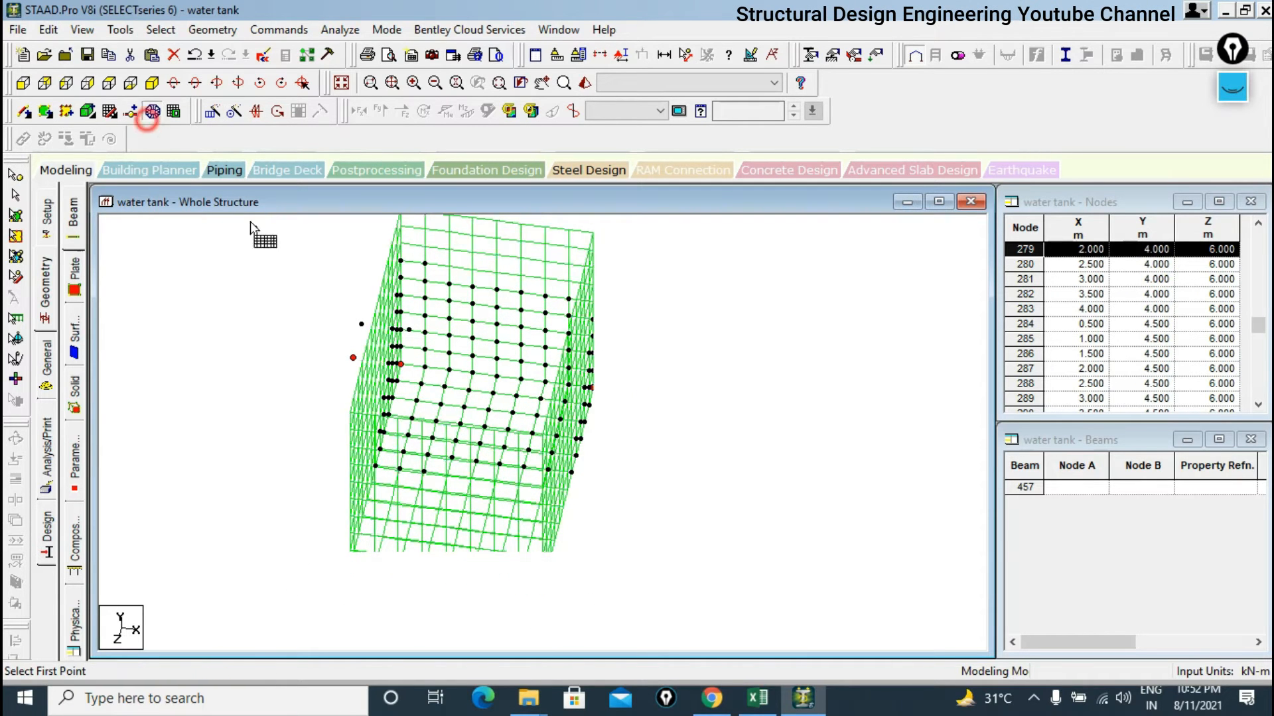
pyautogui.click(532, 629)
pyautogui.click(579, 637)
pyautogui.click(591, 597)
pyautogui.click(542, 591)
pyautogui.rightClick(534, 631)
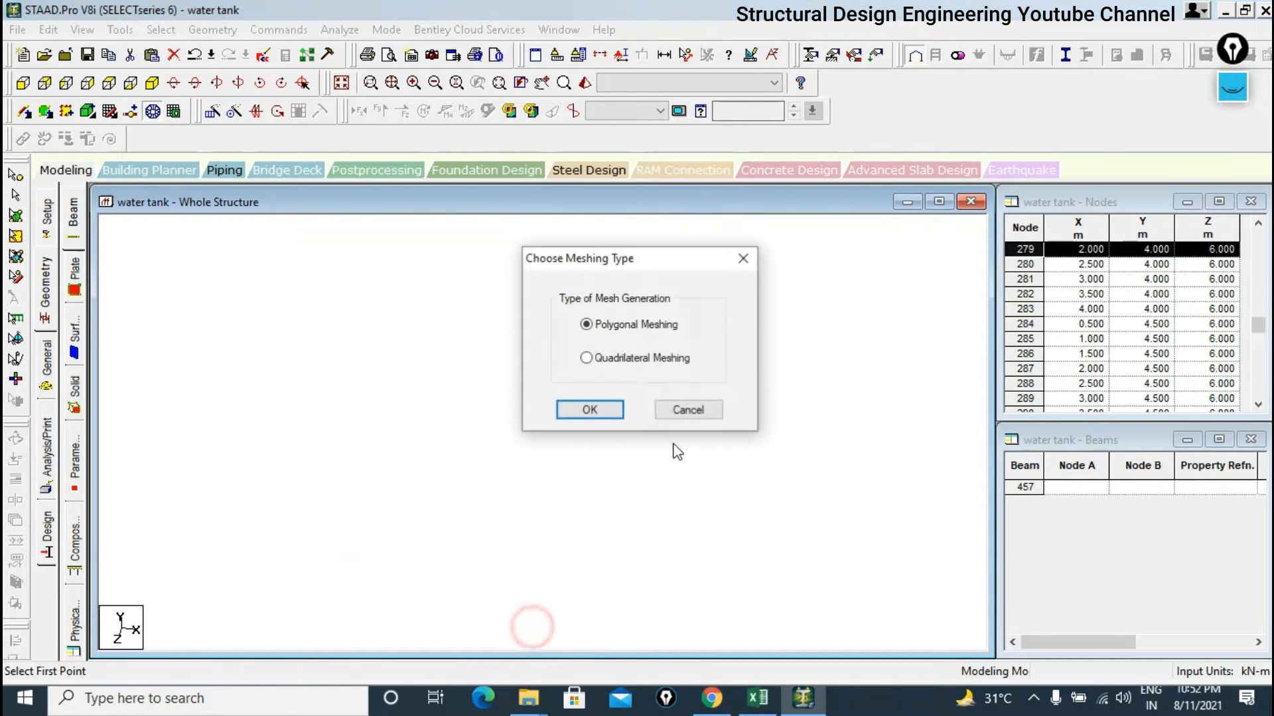
pyautogui.click(607, 416)
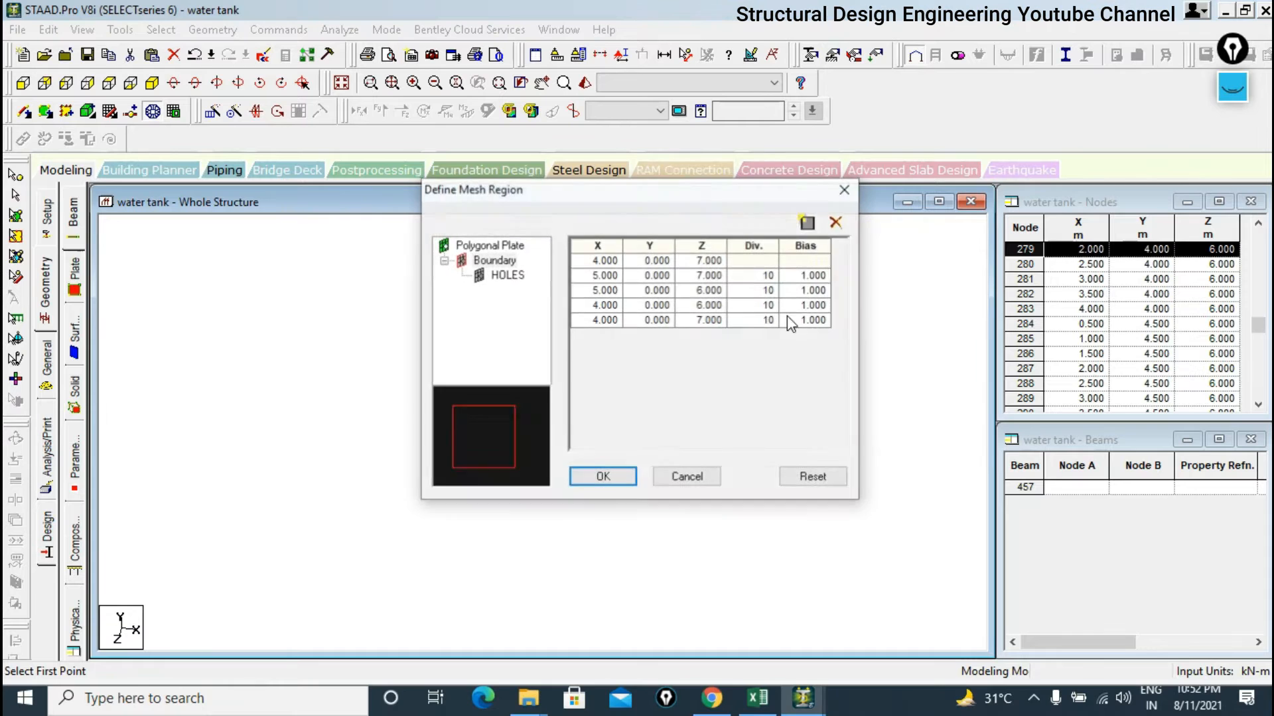
pyautogui.click(844, 195)
pyautogui.click(534, 625)
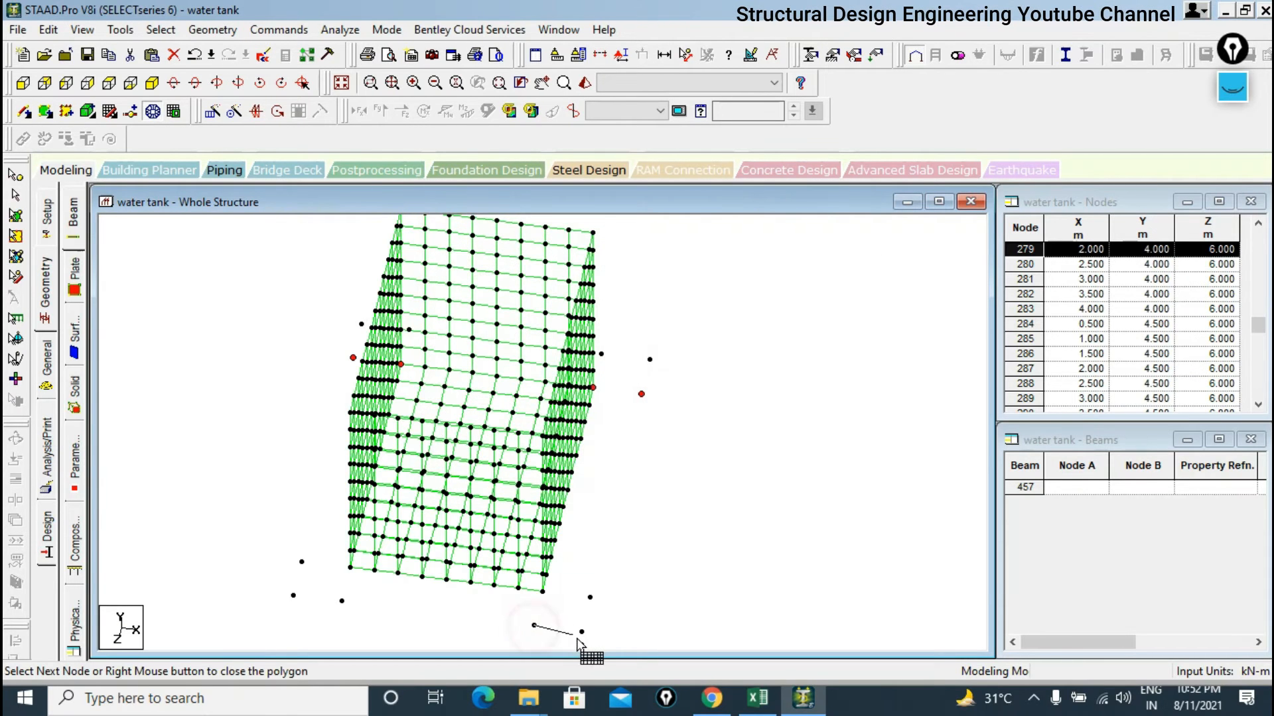
pyautogui.click(581, 632)
pyautogui.click(591, 597)
pyautogui.click(535, 596)
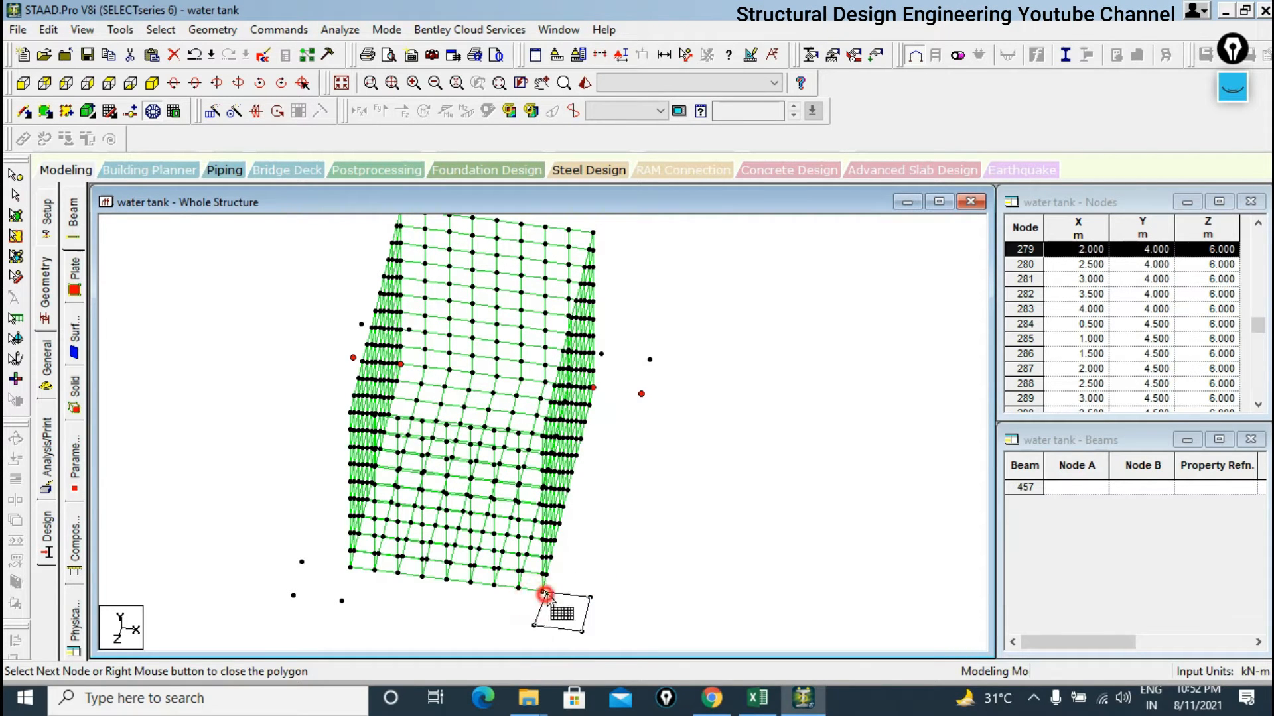
pyautogui.rightClick(543, 620)
pyautogui.click(597, 411)
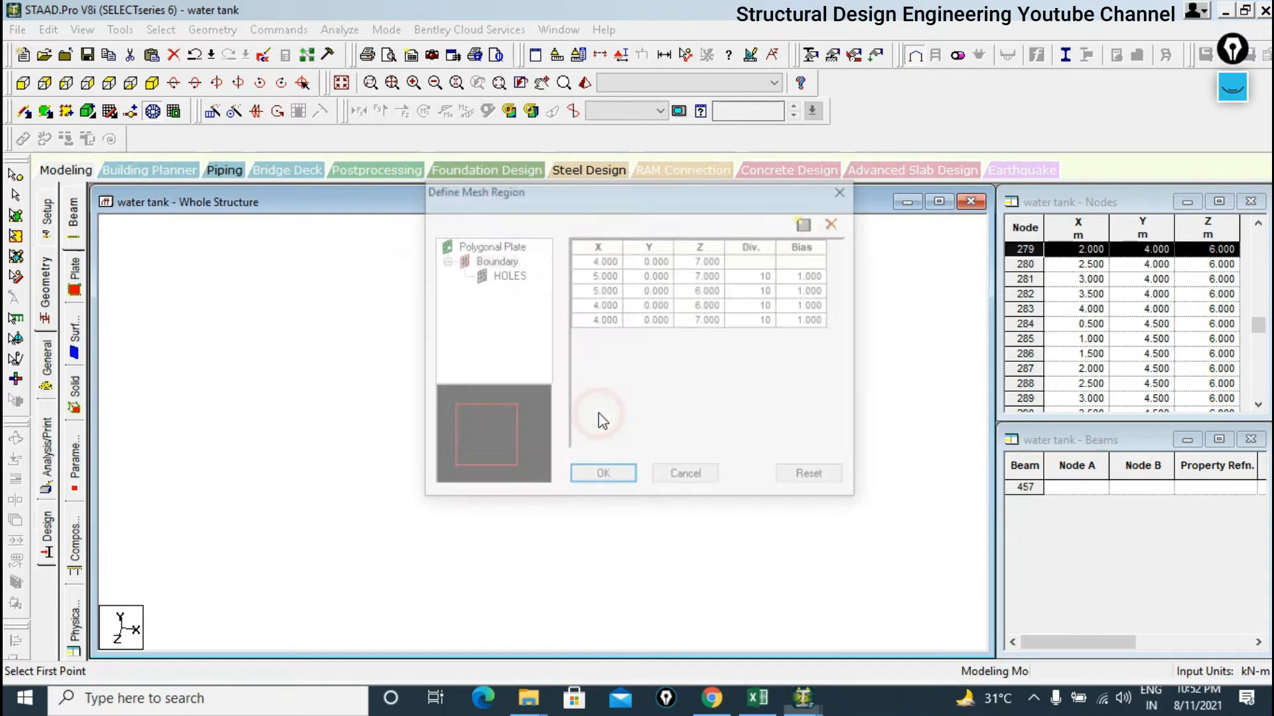
pyautogui.click(694, 476)
# Outline the 1 m square base corner panel between X = 4 to 5 and Z = 6 to 7 for quadrilateral meshing.
pyautogui.moveTo(707, 454); pyautogui.dragTo(694, 285, button='middle')
pyautogui.click(500, 435)
pyautogui.click(550, 444)
pyautogui.click(566, 401)
pyautogui.click(508, 393)
pyautogui.click(498, 435)
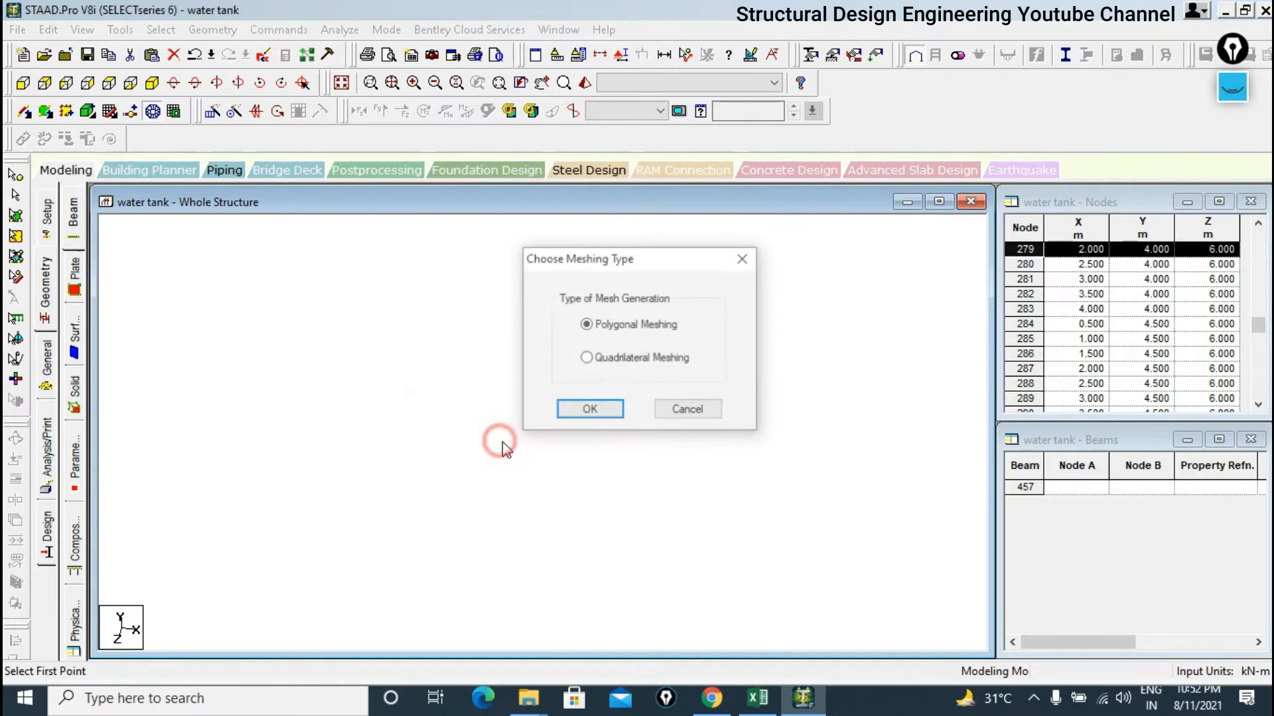
pyautogui.click(607, 364)
pyautogui.click(590, 407)
# Set 2 divisions on every side of the corner panel and generate its quadrilateral plates.
pyautogui.doubleClick(757, 321)
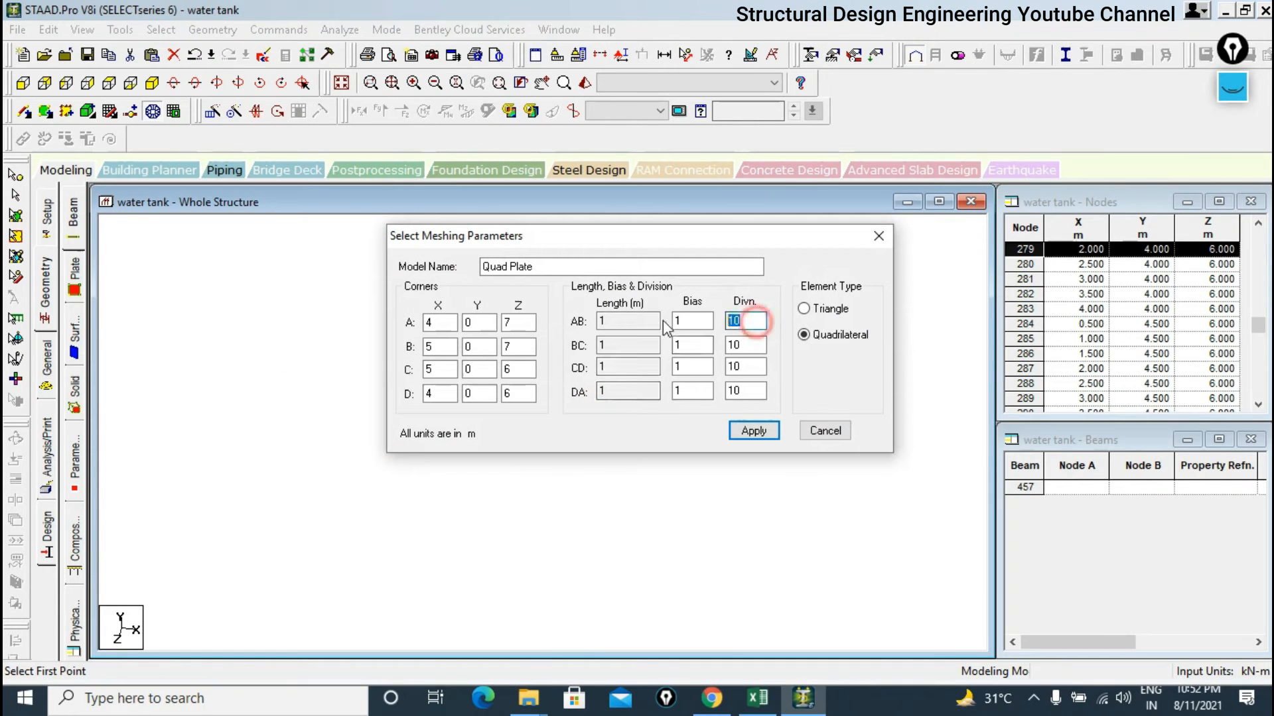
pyautogui.doubleClick(750, 351)
pyautogui.write('2')
pyautogui.doubleClick(745, 365)
pyautogui.write('2')
pyautogui.doubleClick(736, 392)
pyautogui.write('2')
pyautogui.click(754, 431)
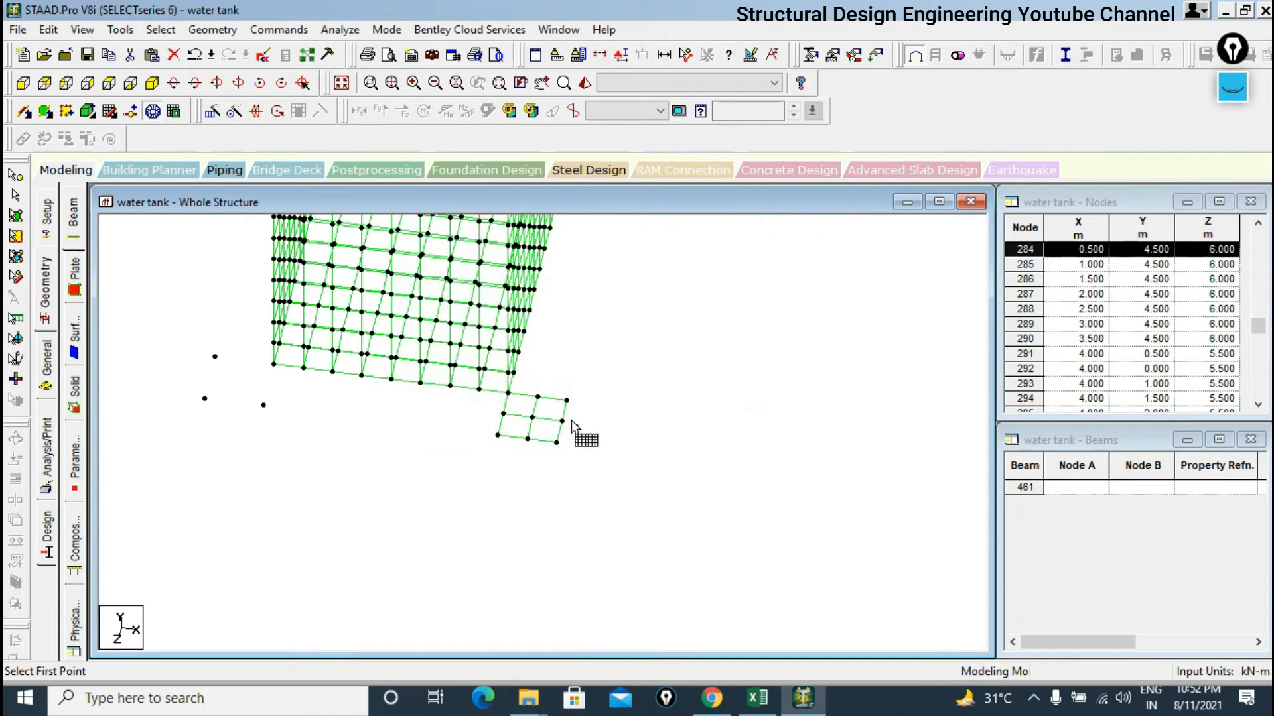
# Select the four plates of the new corner panel and copy them.
pyautogui.scroll(-1, 553, 560)
pyautogui.click(16, 215)
pyautogui.moveTo(600, 585); pyautogui.dragTo(576, 628)
pyautogui.rightClick(654, 456)
pyautogui.click(722, 200)
# Paste the copied corner plates at the other three corners of the base projection, using a corner node as reference point.
pyautogui.rightClick(727, 242)
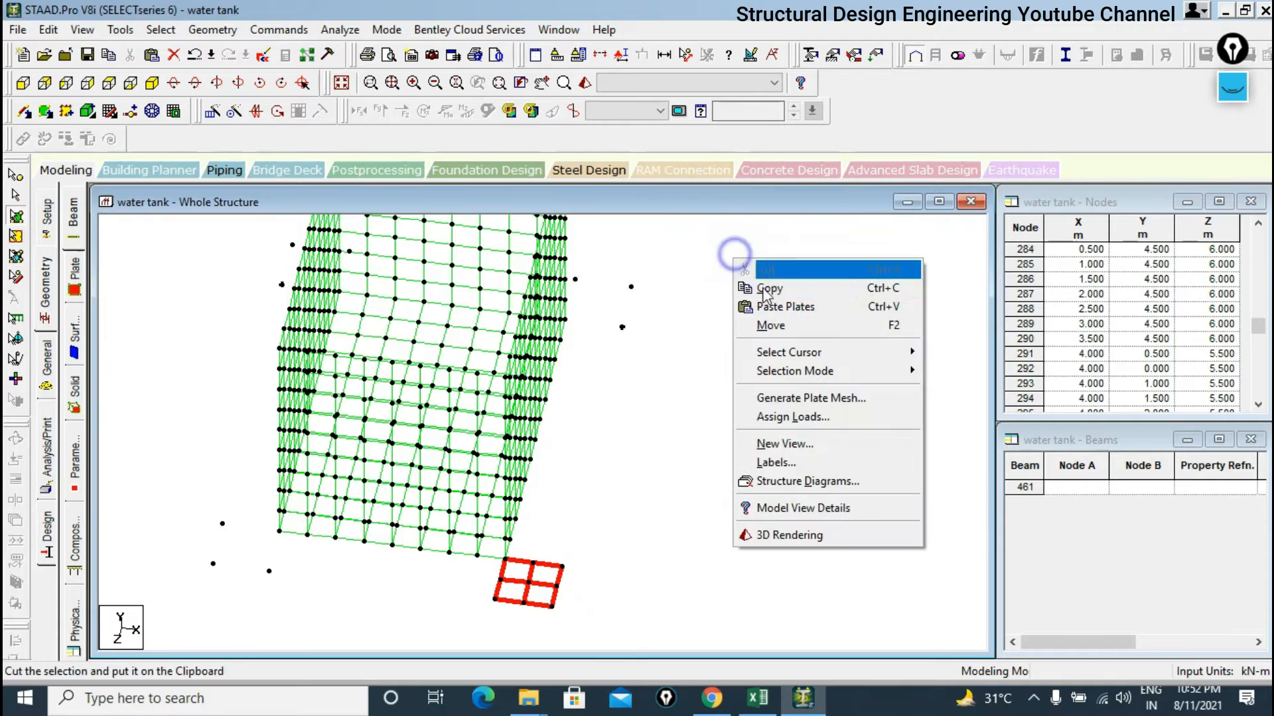
pyautogui.click(746, 311)
pyautogui.click(752, 346)
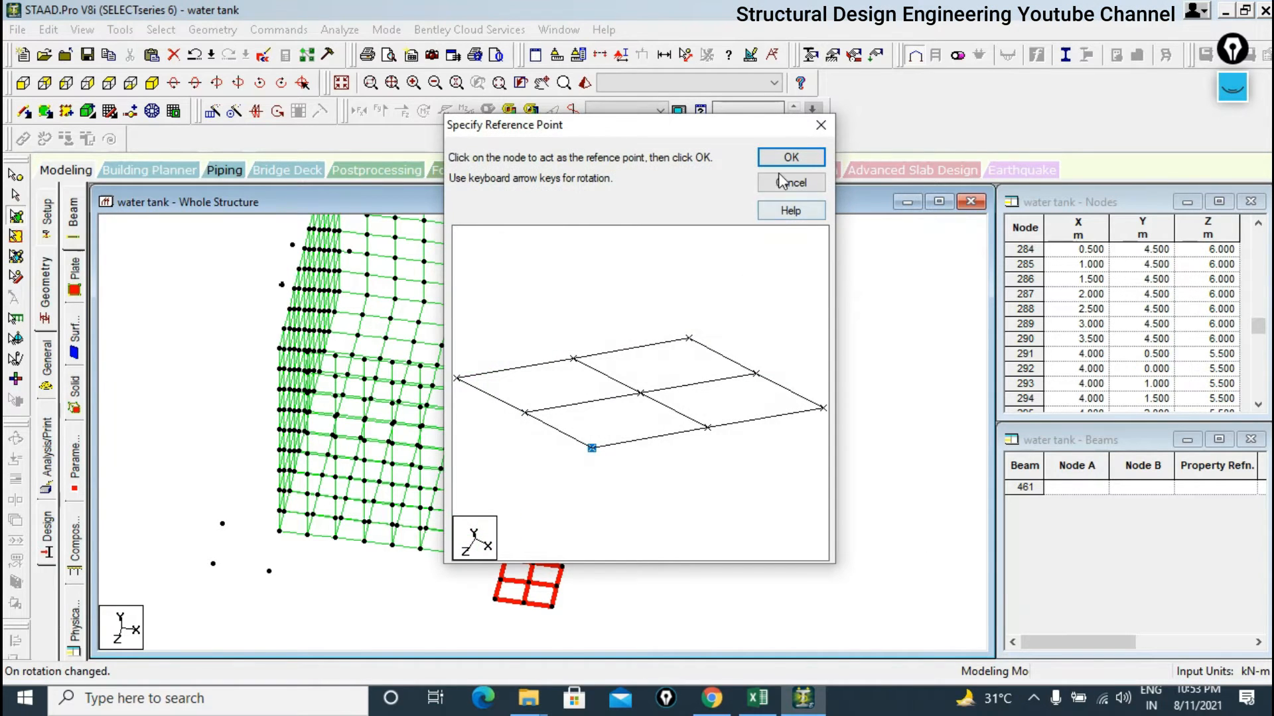
pyautogui.click(791, 157)
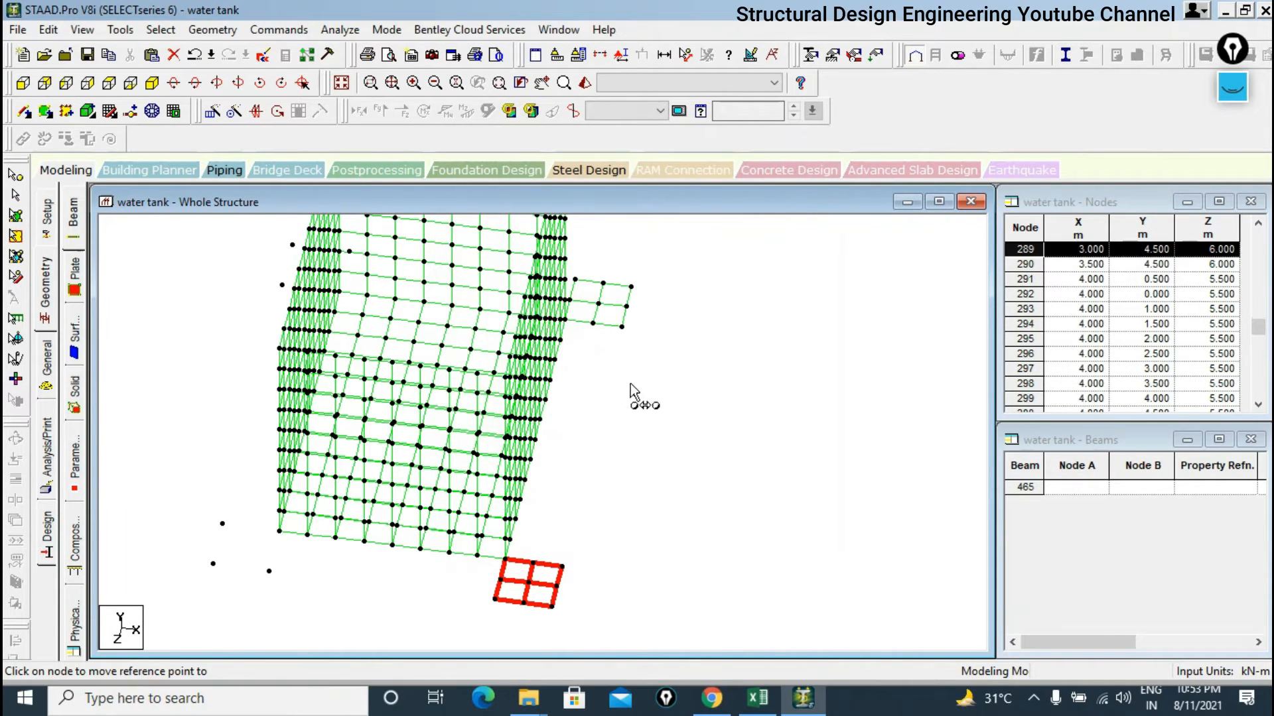
pyautogui.moveTo(816, 354); pyautogui.dragTo(885, 313, button='middle')
pyautogui.click(286, 527)
pyautogui.press('Return')
pyautogui.click(328, 354)
pyautogui.press('Return')
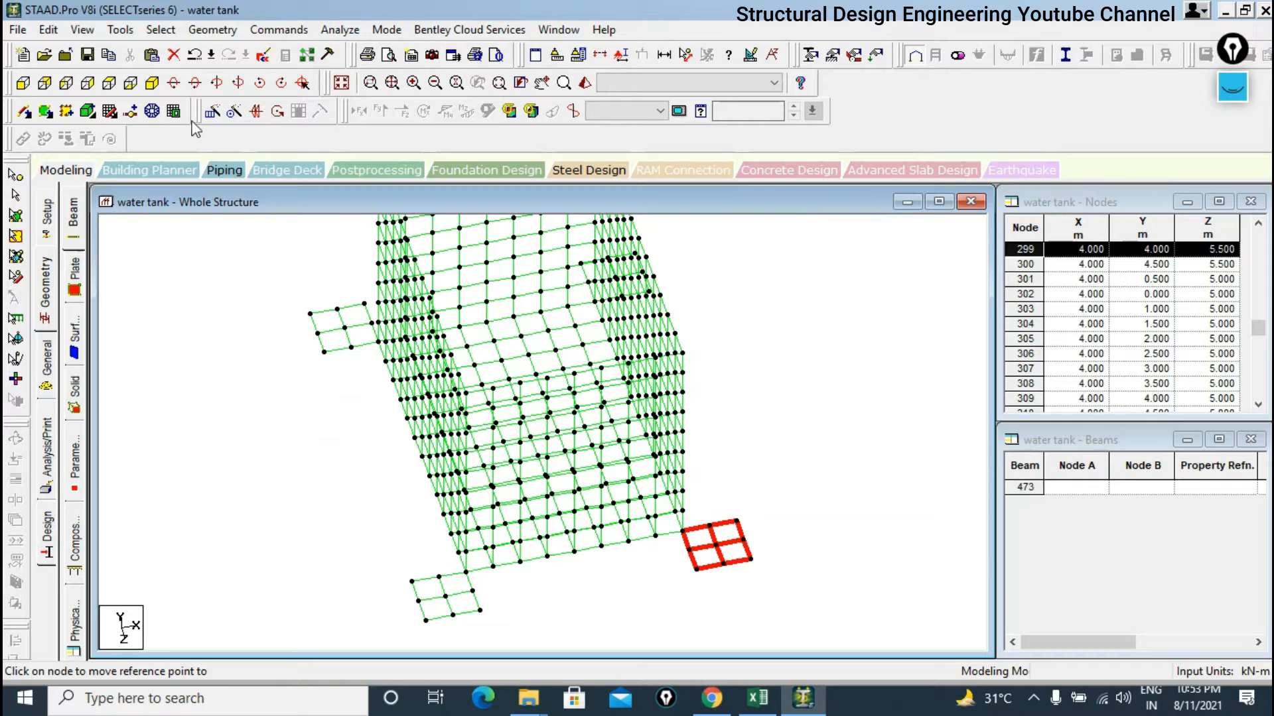
# Outline the projection strip between the two corner panels from Z = 6 to 7 for quadrilateral meshing.
pyautogui.click(152, 110)
pyautogui.click(480, 609)
pyautogui.click(696, 569)
pyautogui.click(682, 530)
pyautogui.click(469, 571)
pyautogui.click(479, 609)
pyautogui.click(585, 357)
pyautogui.click(597, 411)
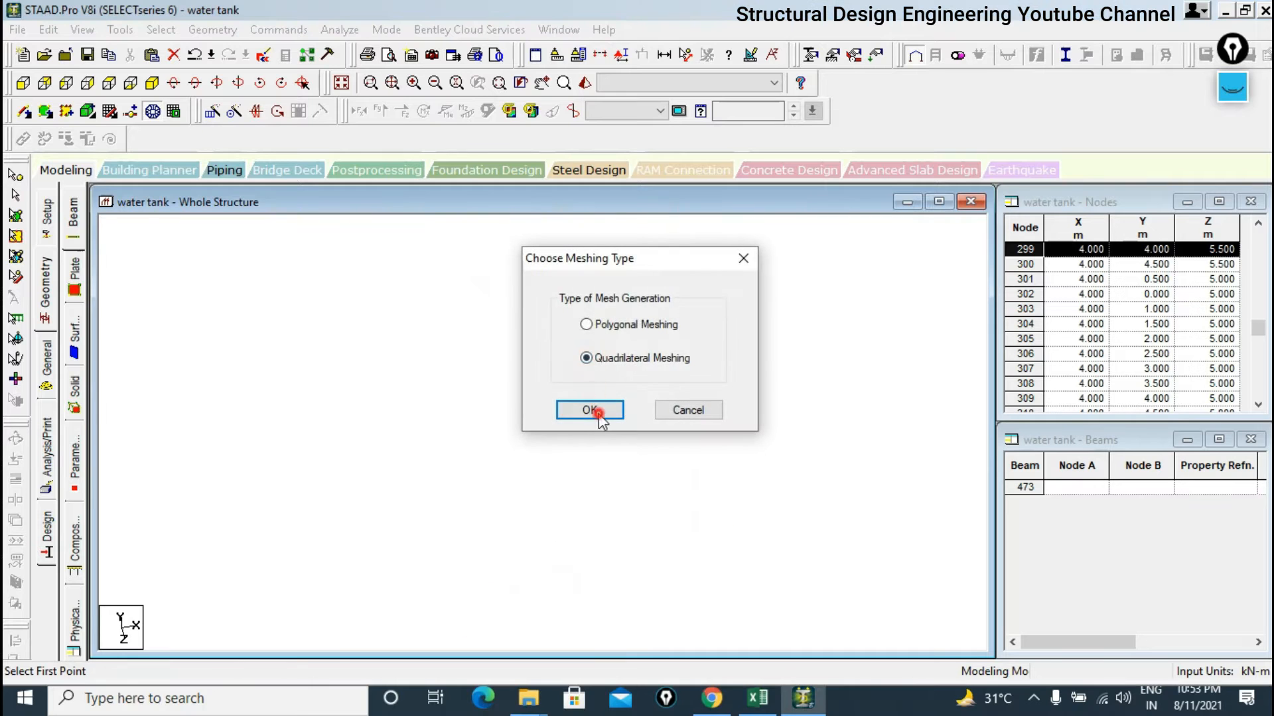
# Mesh the strip with 8 divisions along its 4 m sides and 2 divisions along its 1 m sides.
pyautogui.doubleClick(744, 321)
pyautogui.write('8')
pyautogui.doubleClick(748, 345)
pyautogui.write('2')
pyautogui.doubleClick(750, 367)
pyautogui.write('82')
pyautogui.click(752, 431)
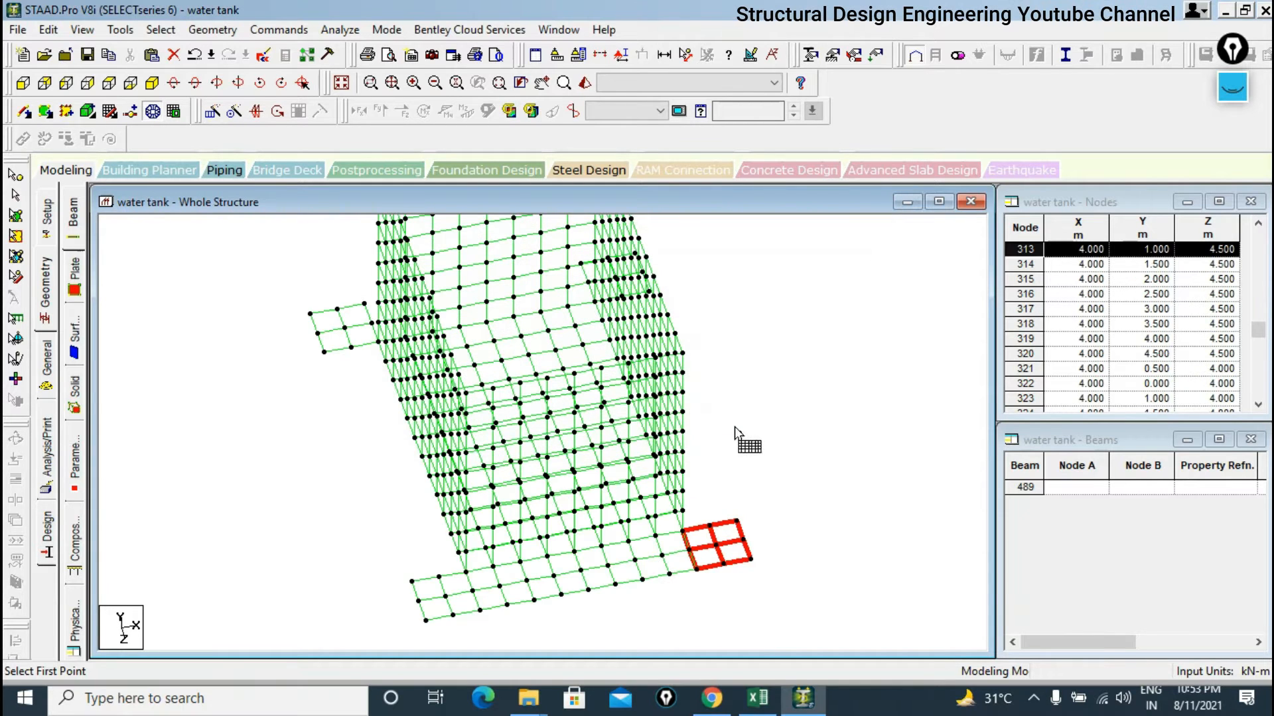
# Select all plates of the projection strip between Z = 6 and 7 and copy them.
pyautogui.click(13, 229)
pyautogui.click(694, 592)
pyautogui.click(656, 554)
pyautogui.moveTo(646, 544); pyautogui.dragTo(851, 365)
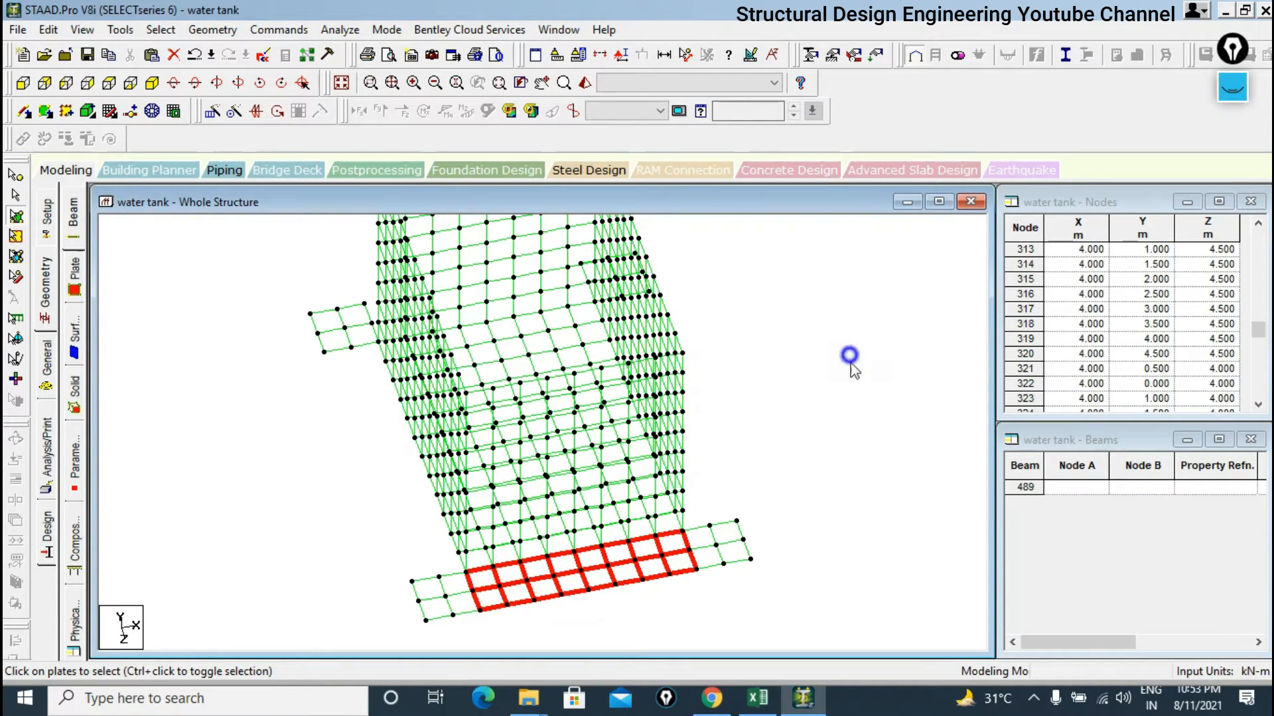
pyautogui.rightClick(851, 365)
pyautogui.click(874, 381)
# Paste the copied strip between the corner panels beyond Z = 0, using its corner node as reference point.
pyautogui.rightClick(823, 320)
pyautogui.click(879, 372)
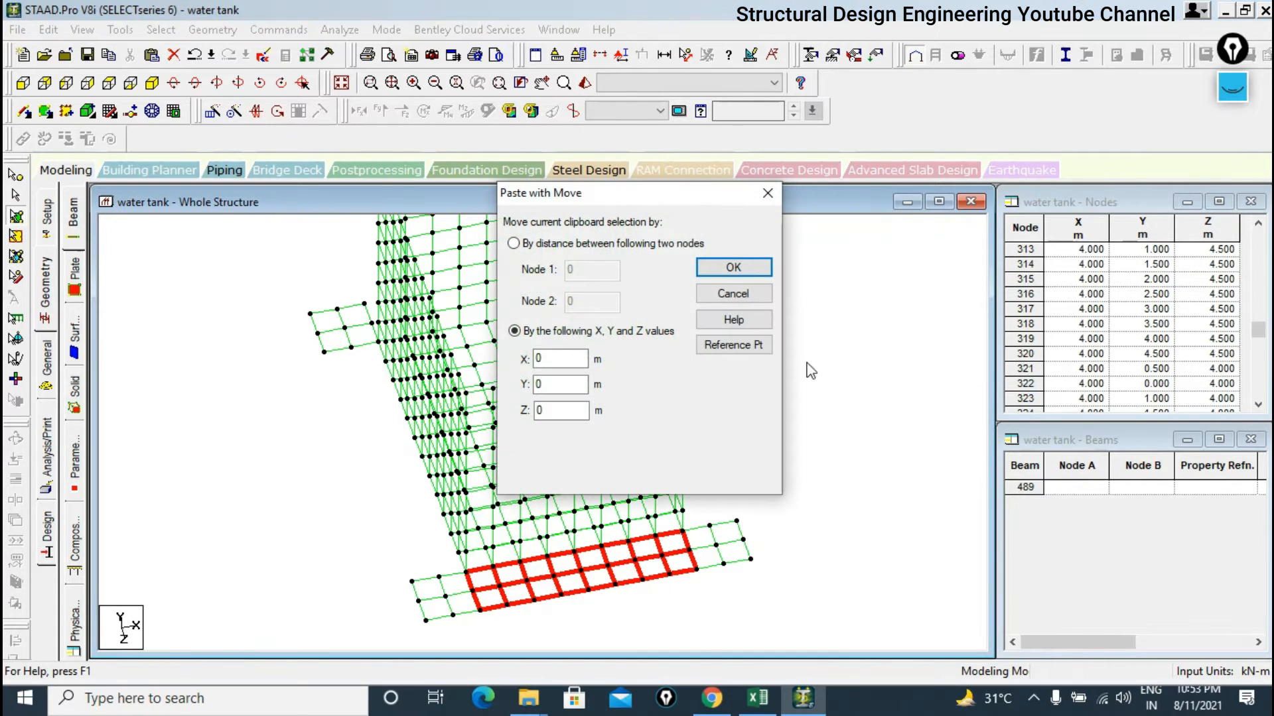
pyautogui.click(735, 340)
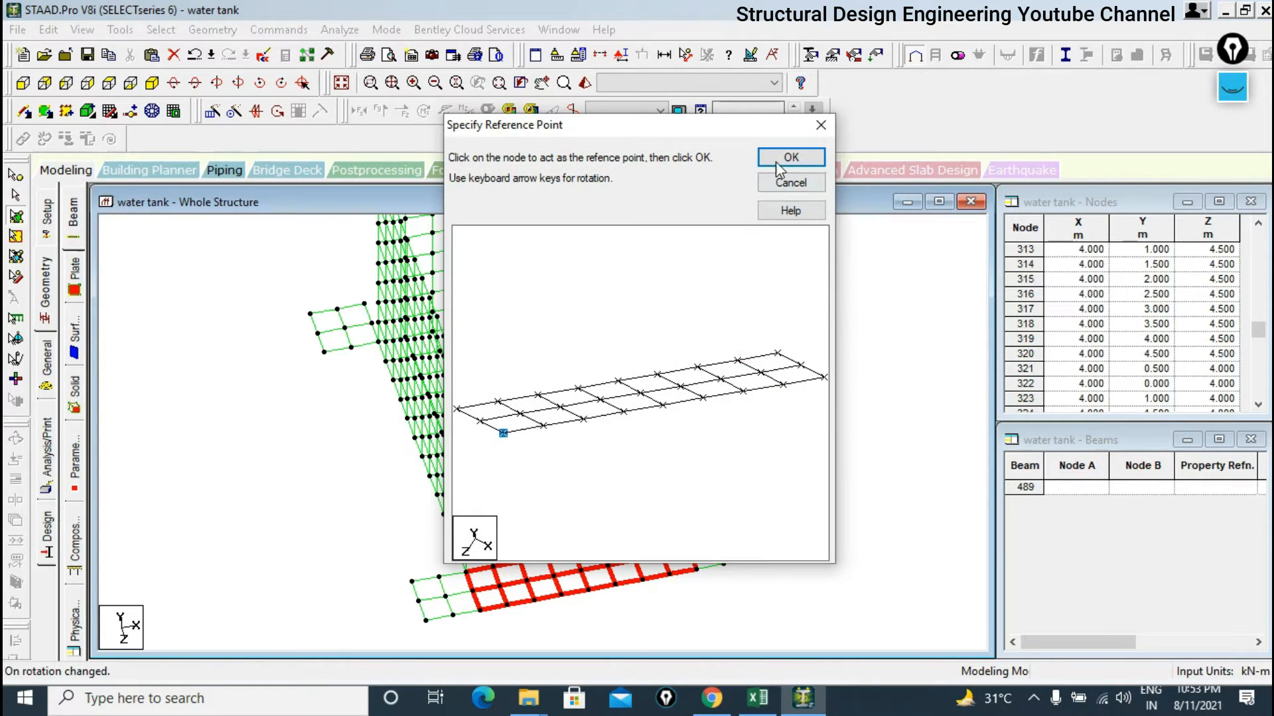
pyautogui.click(790, 158)
pyautogui.click(379, 344)
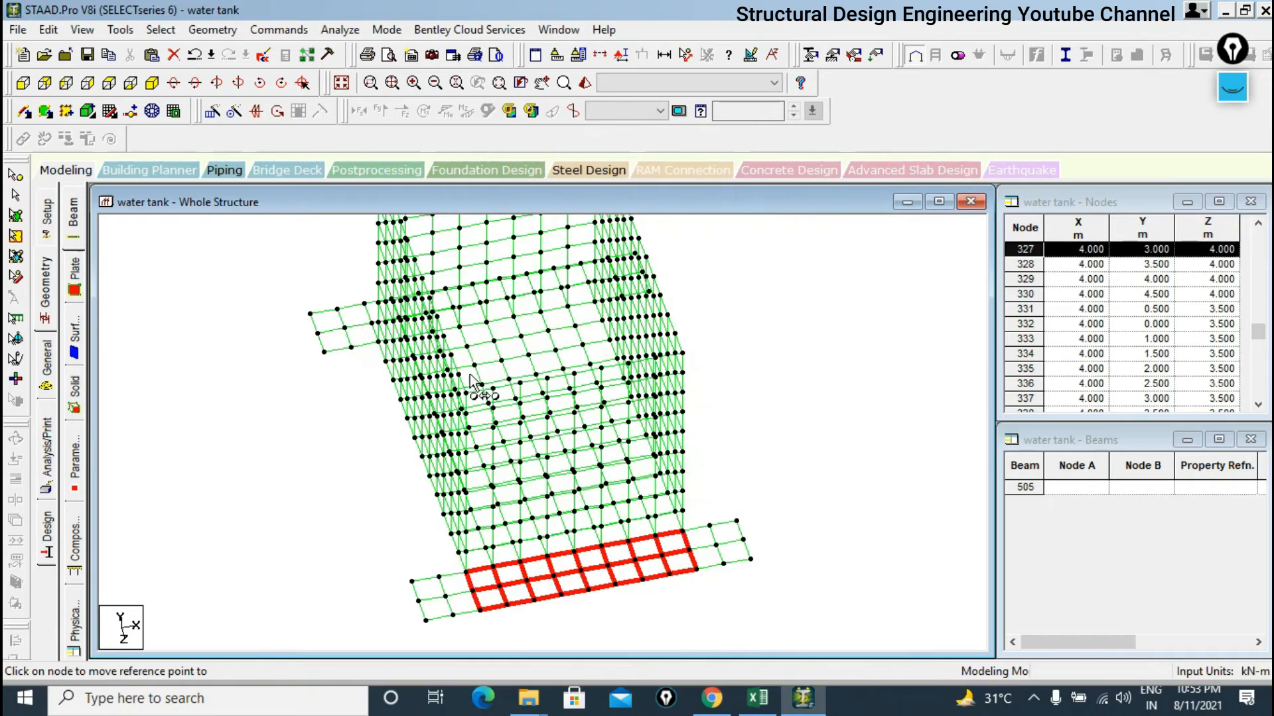
# Outline the 6 m long projection strip between X = 4 and 5 from Z = 6 to 0 for quadrilateral meshing.
pyautogui.moveTo(495, 381); pyautogui.dragTo(275, 308, button='middle')
pyautogui.click(152, 111)
pyautogui.click(476, 481)
pyautogui.click(672, 379)
pyautogui.click(655, 359)
pyautogui.click(451, 457)
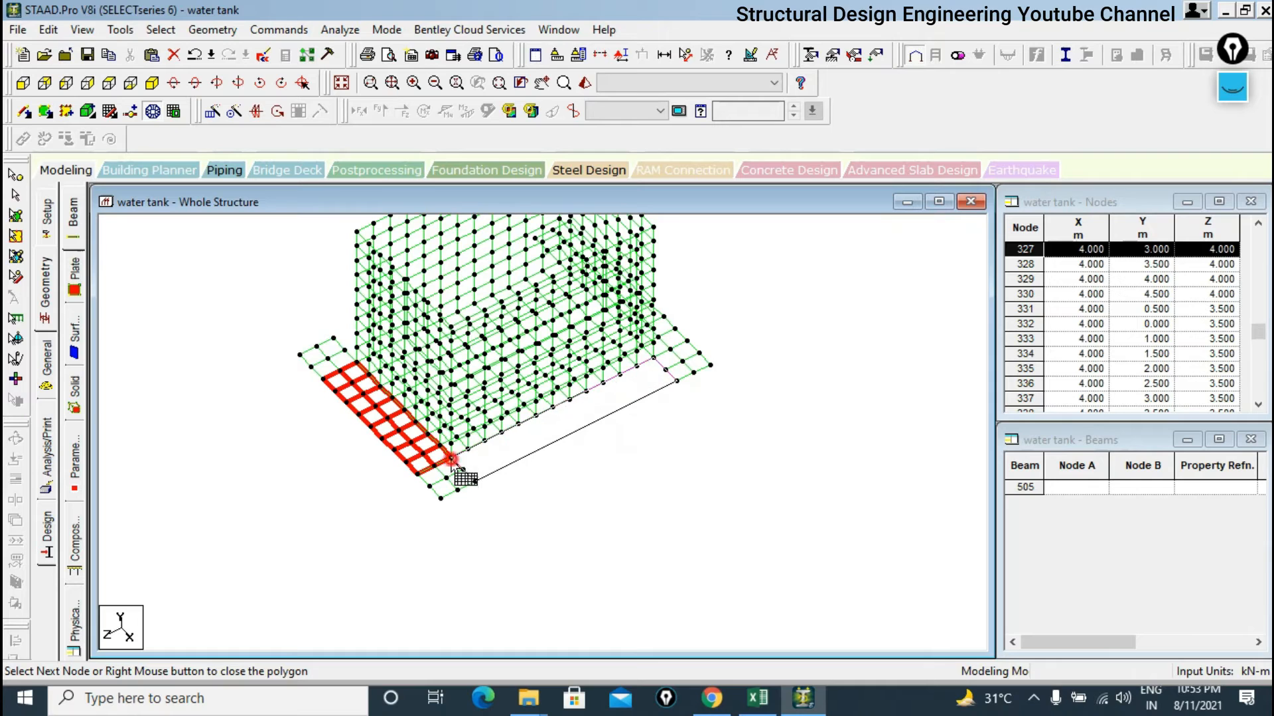
pyautogui.click(478, 483)
pyautogui.click(604, 406)
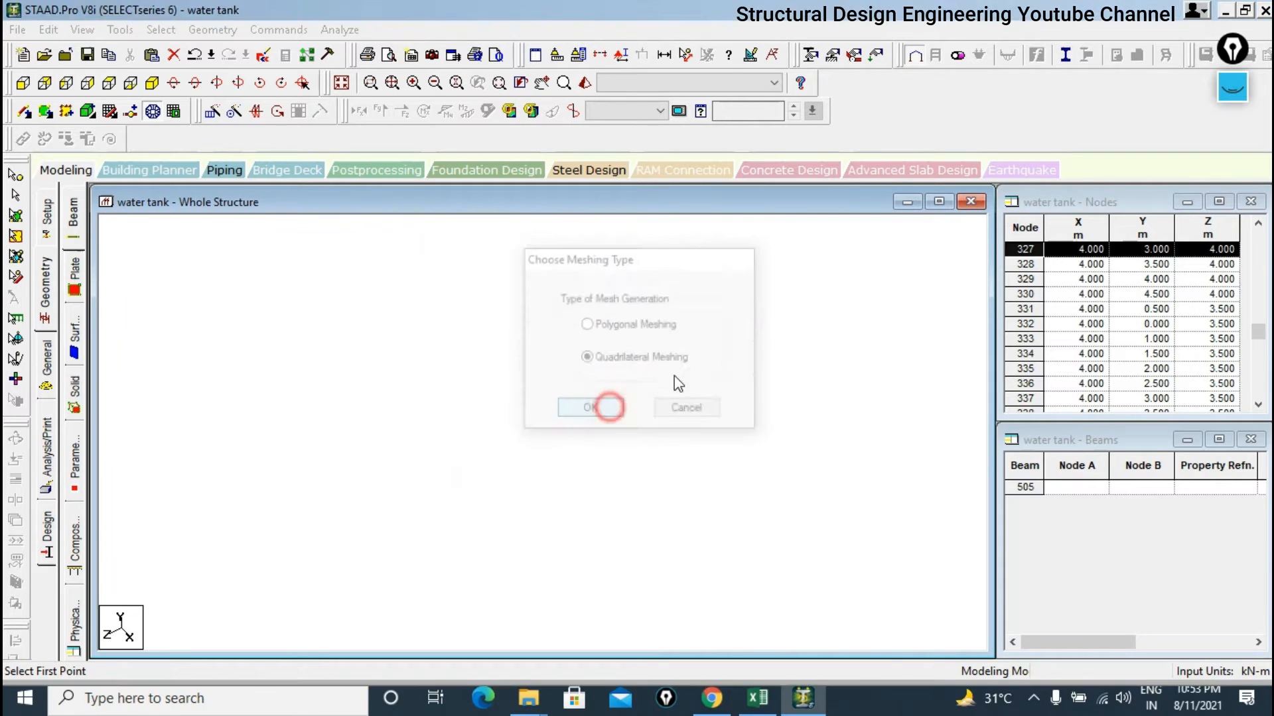
# Mesh the X = 4 to 5 strip with 12 divisions along its 6 m sides and 2 along its 1 m sides.
pyautogui.doubleClick(746, 320)
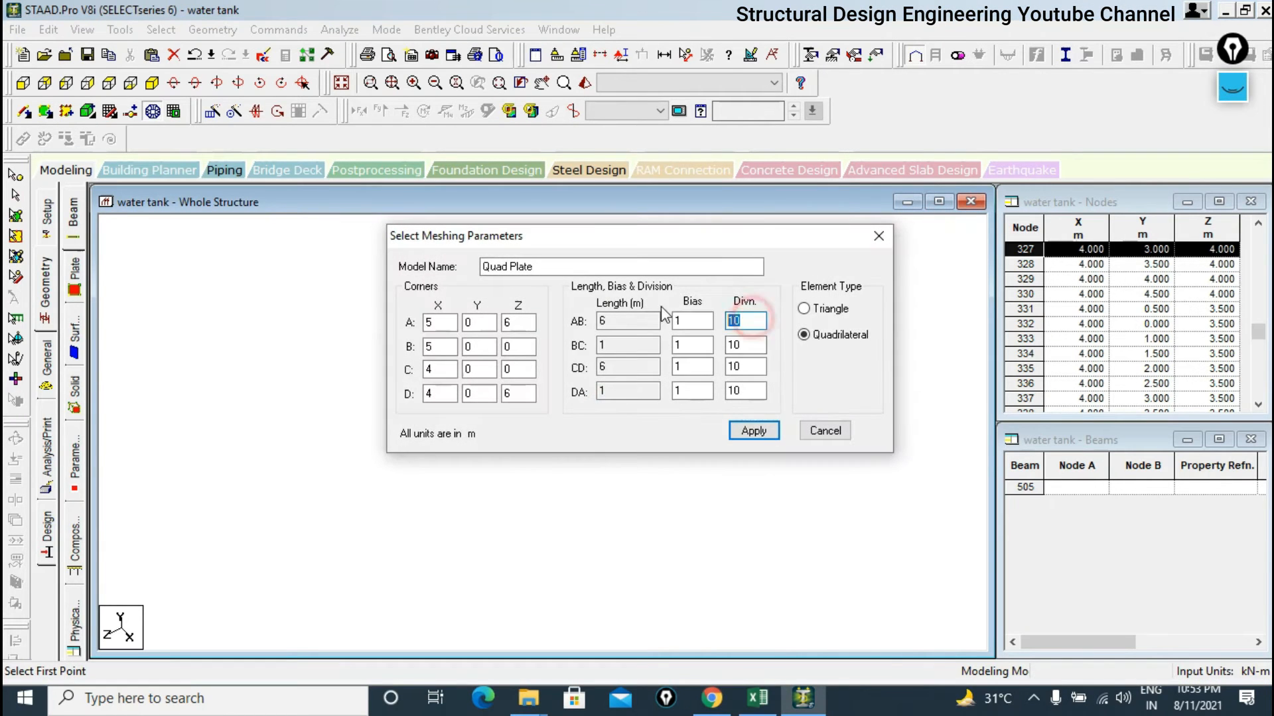
pyautogui.doubleClick(746, 345)
pyautogui.write('2')
pyautogui.doubleClick(750, 367)
pyautogui.write('12')
pyautogui.doubleClick(745, 391)
pyautogui.write('2')
pyautogui.press('Return')
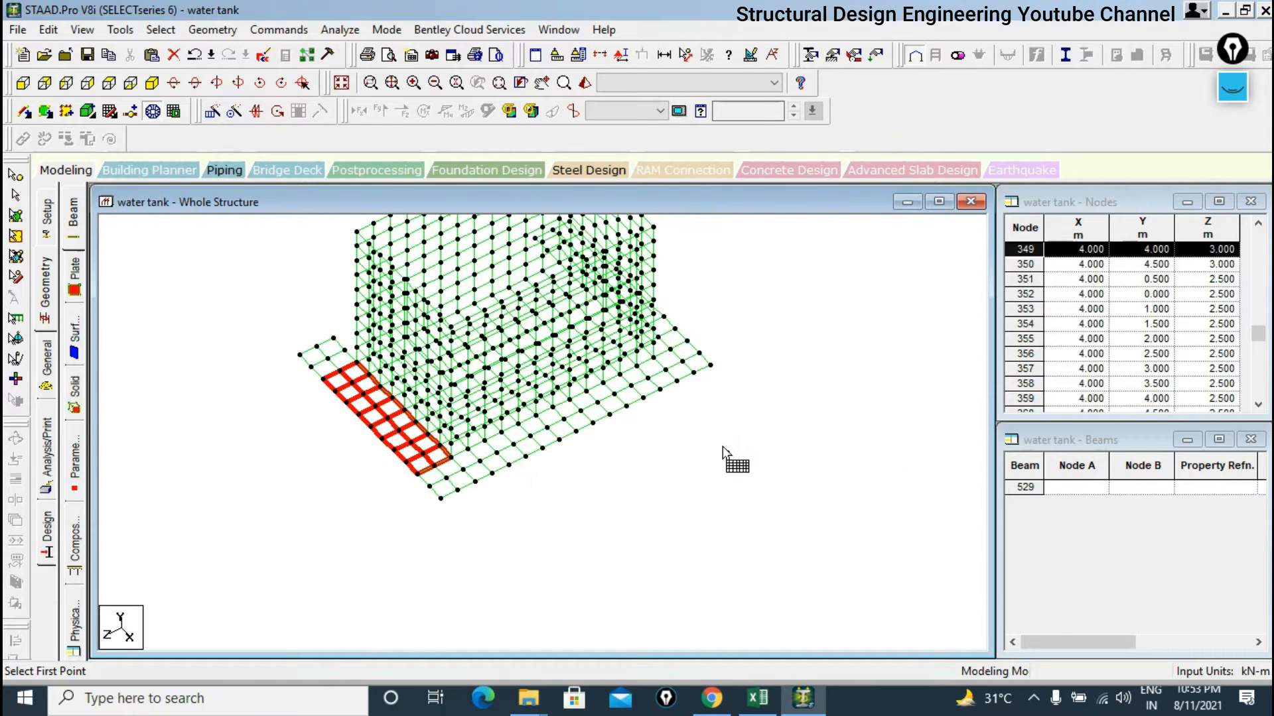
# Outline the remaining 6 m long projection strip beyond the X = 0 wall between its corner panels for quadrilateral meshing.
pyautogui.press('Right')
pyautogui.press('Right')
pyautogui.press('Right')
pyautogui.press('Right')
pyautogui.press('Right')
pyautogui.press('Right')
pyautogui.press('Right')
pyautogui.press('Right')
pyautogui.press('Right')
pyautogui.press('Right')
pyautogui.press('Right')
pyautogui.press('Right')
pyautogui.press('Right')
pyautogui.press('Right')
pyautogui.press('Right')
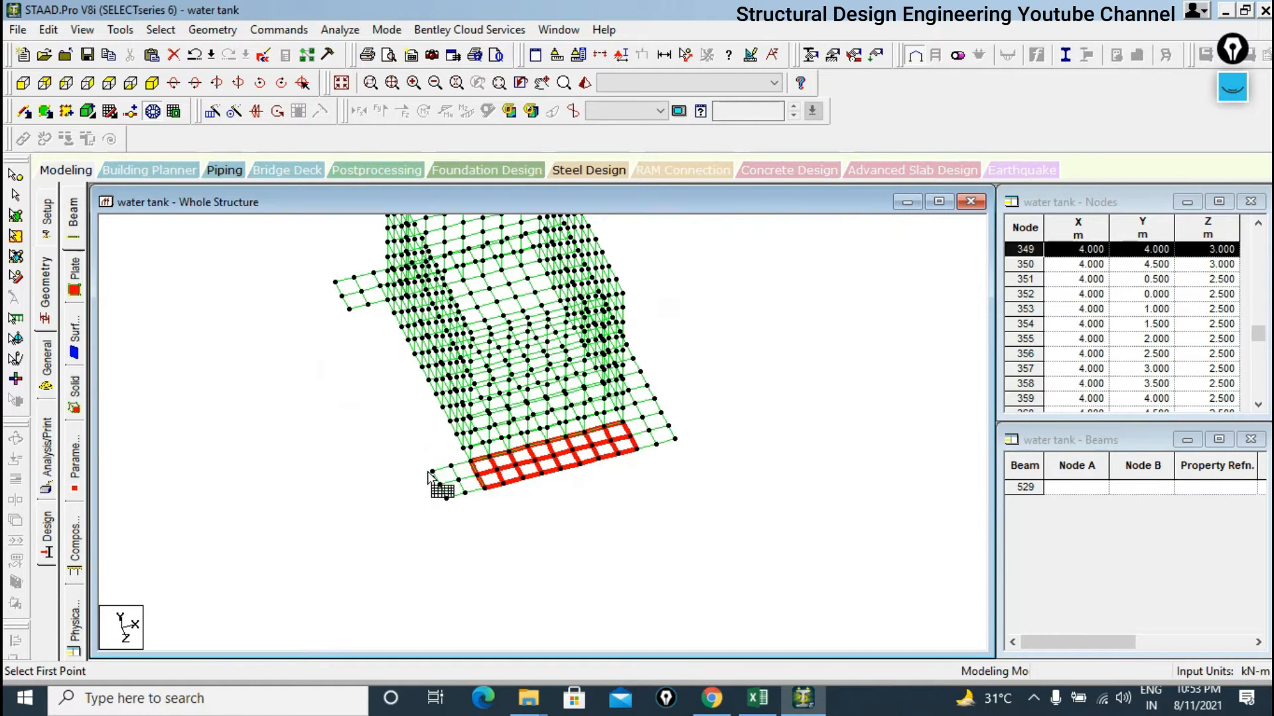
pyautogui.click(431, 472)
pyautogui.click(387, 299)
pyautogui.click(349, 309)
pyautogui.click(445, 496)
pyautogui.click(431, 472)
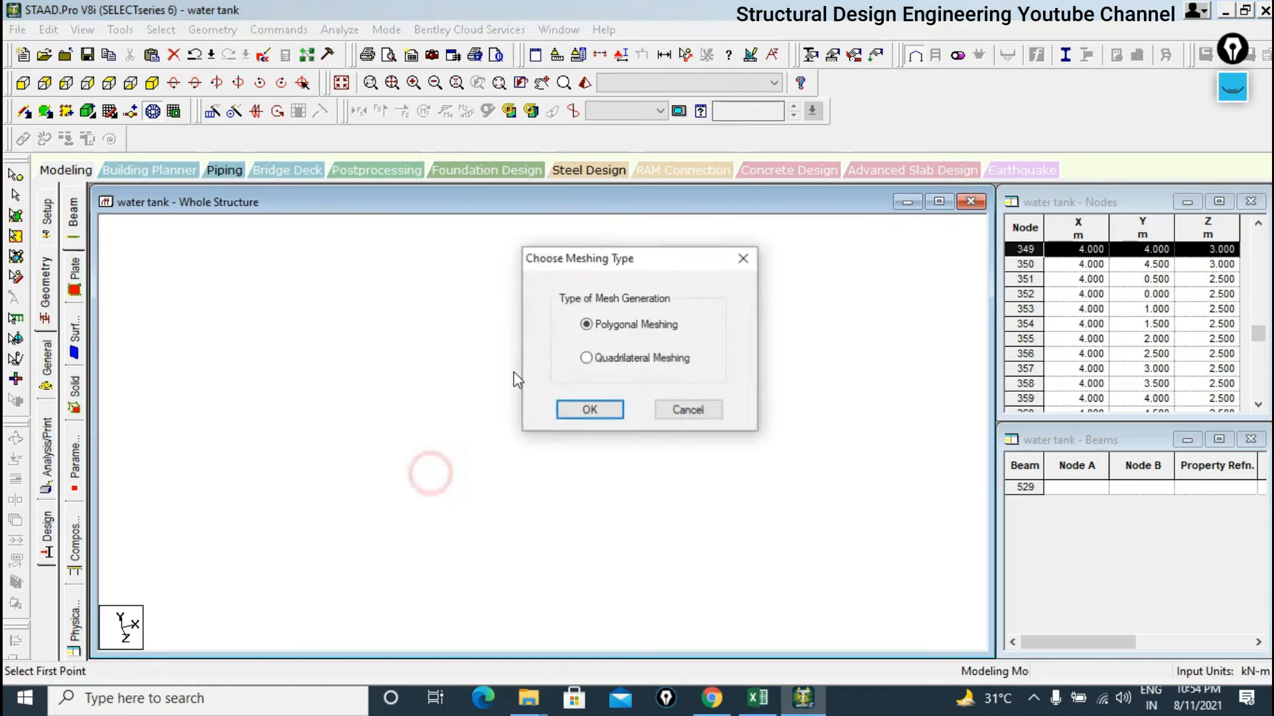
pyautogui.click(586, 357)
pyautogui.click(589, 410)
# Mesh the strip beyond the X = 0 wall with 2 divisions on its short sides and 12 on its long sides.
pyautogui.doubleClick(746, 323)
pyautogui.write('2')
pyautogui.doubleClick(747, 345)
pyautogui.write('12')
pyautogui.doubleClick(746, 367)
pyautogui.write('2')
pyautogui.doubleClick(743, 391)
pyautogui.write('12')
pyautogui.press('Return')
# Dimension the tank's top width and length, its wall height, and the base slab's width and length between corner nodes.
pyautogui.moveTo(652, 380)
pyautogui.mouseDown(button='middle')
pyautogui.moveTo(623, 580)
pyautogui.moveTo(643, 435)
pyautogui.moveTo(573, 551)
pyautogui.moveTo(583, 484)
pyautogui.moveTo(647, 391)
pyautogui.mouseUp(button='middle')
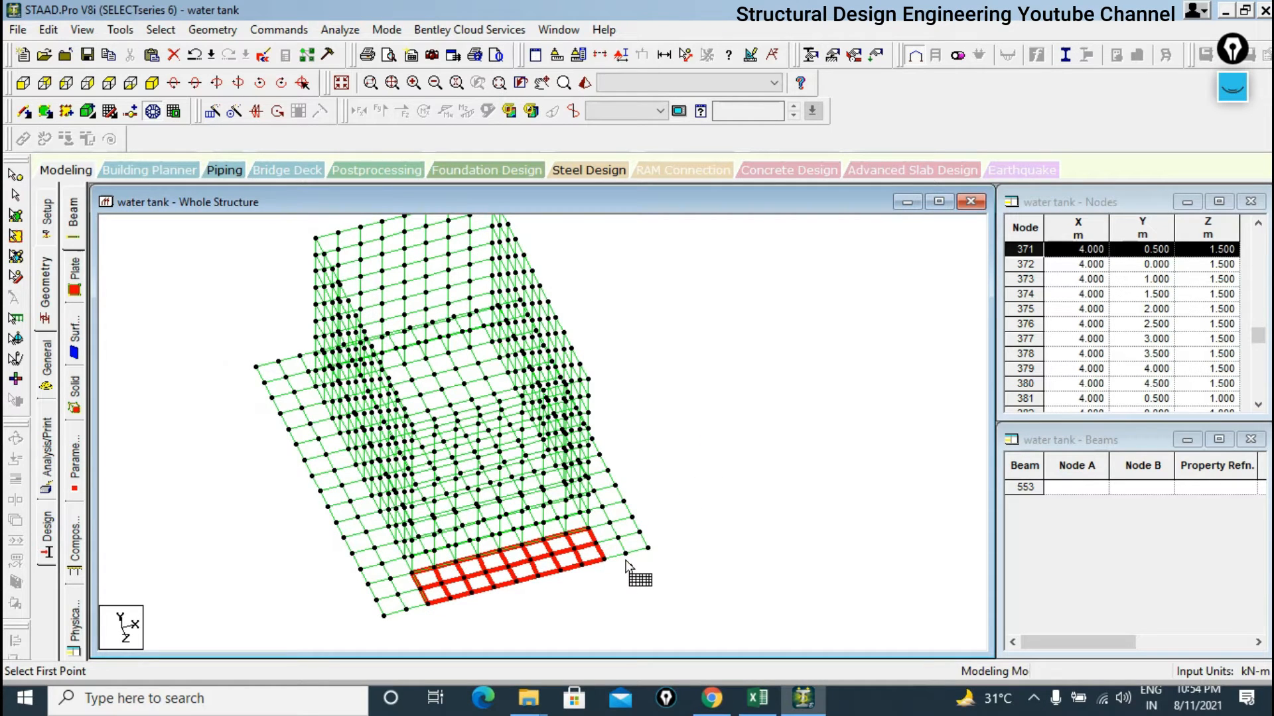
pyautogui.moveTo(622, 564); pyautogui.dragTo(659, 526, button='middle')
pyautogui.click(686, 54)
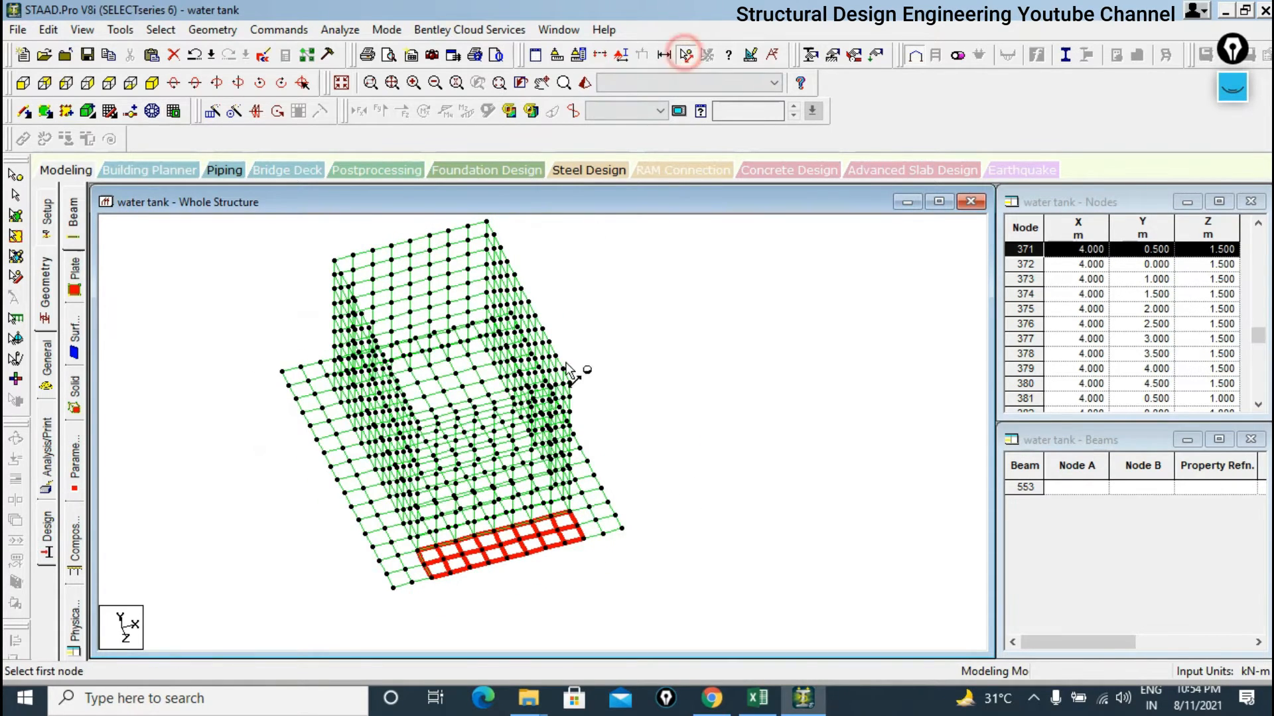
pyautogui.click(340, 268)
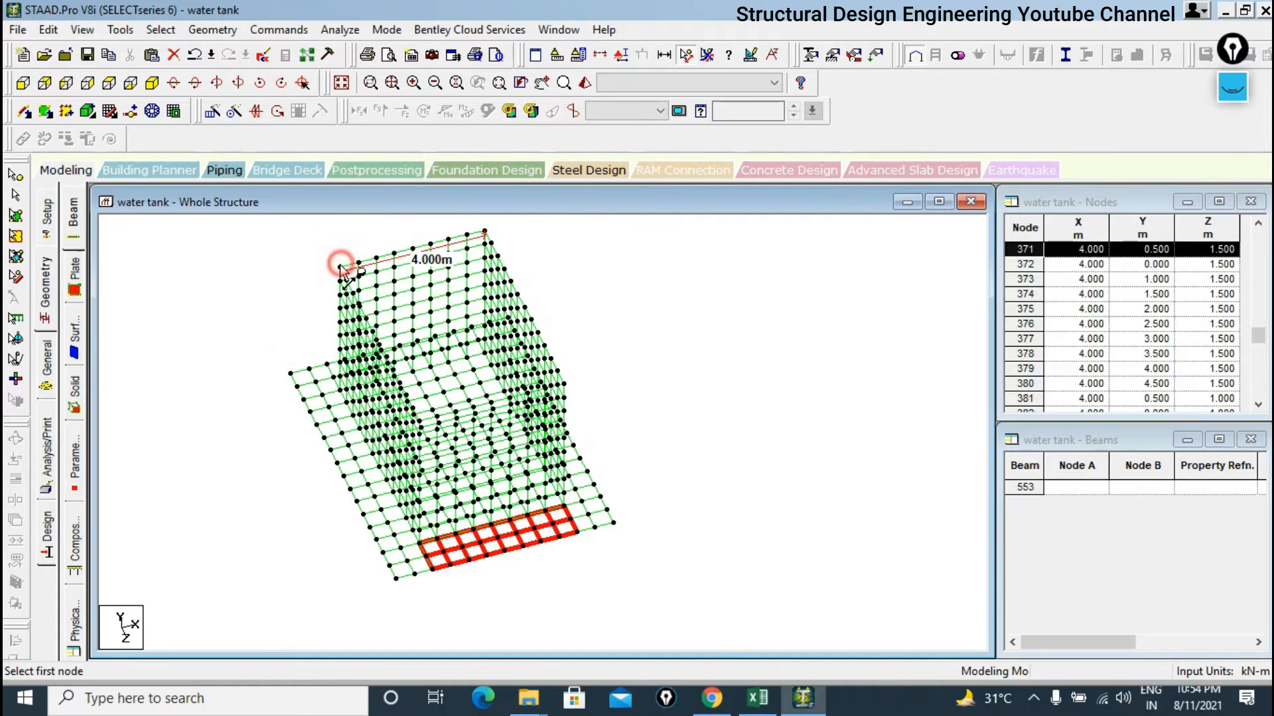
pyautogui.click(484, 232)
pyautogui.click(559, 384)
pyautogui.click(615, 524)
pyautogui.click(396, 579)
pyautogui.click(396, 584)
pyautogui.click(289, 375)
pyautogui.click(340, 268)
pyautogui.click(341, 399)
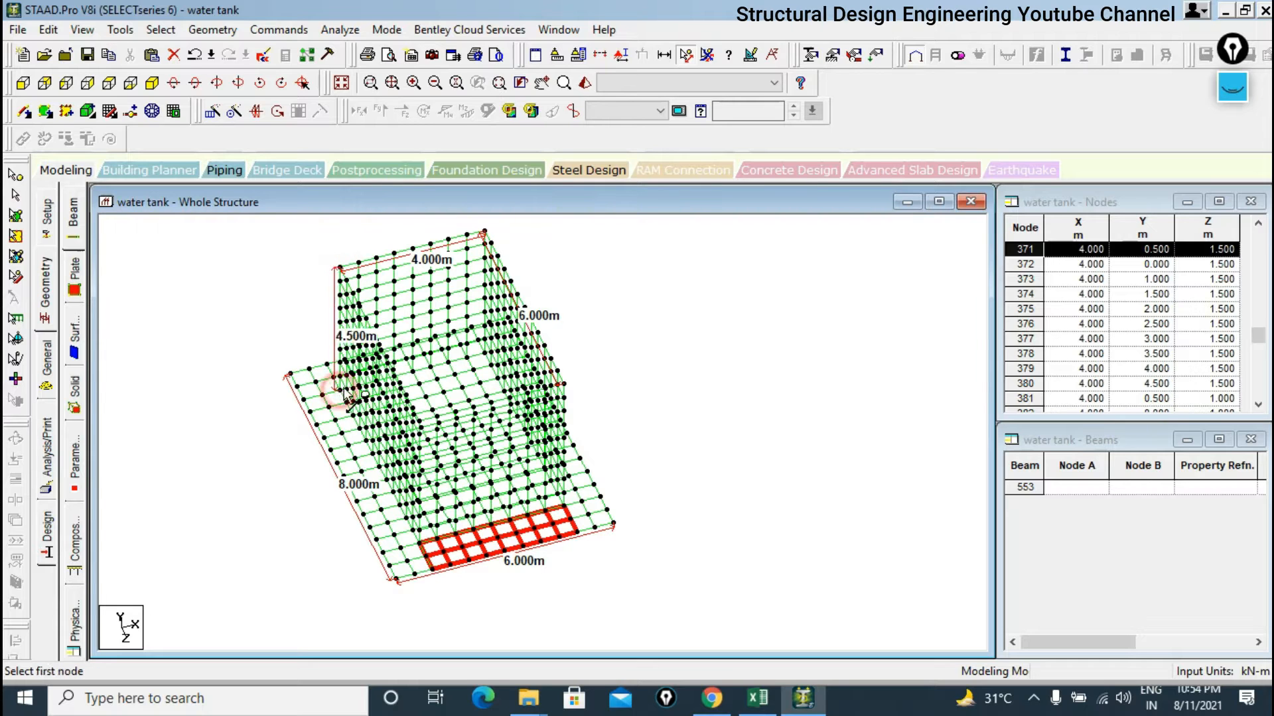
pyautogui.scroll(2, 464, 412)
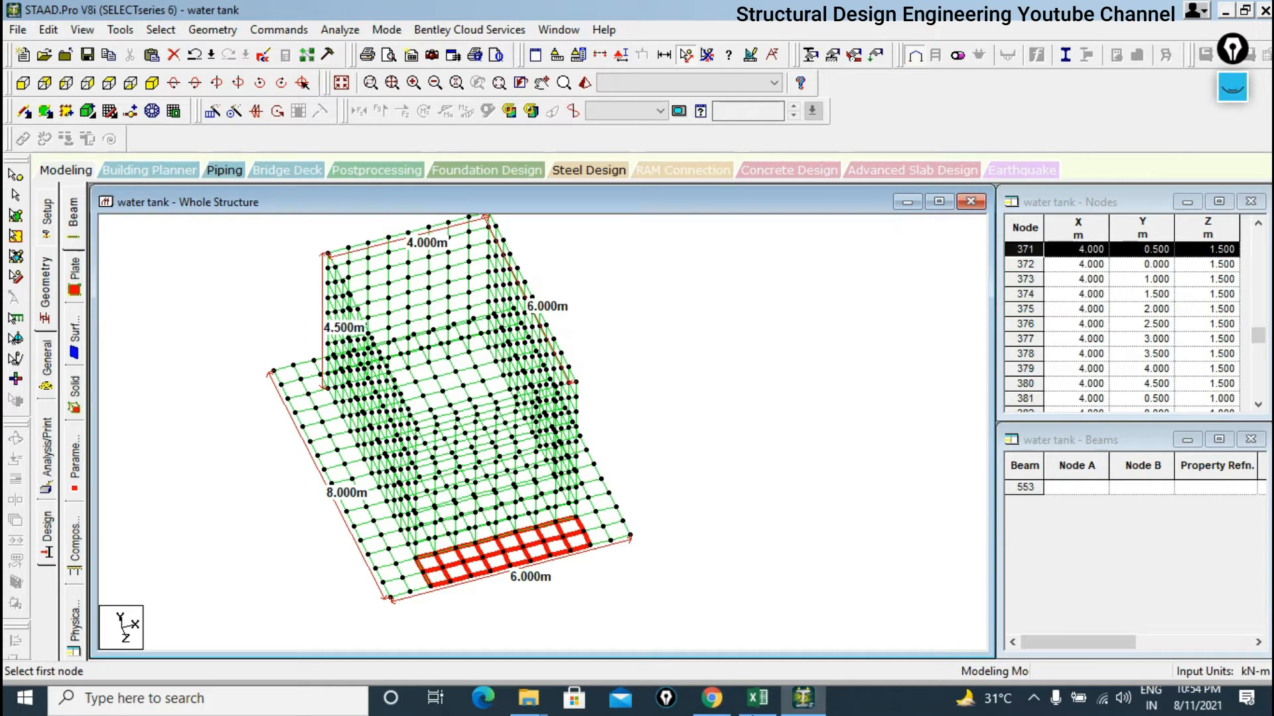
pyautogui.scroll(-2, 674, 509)
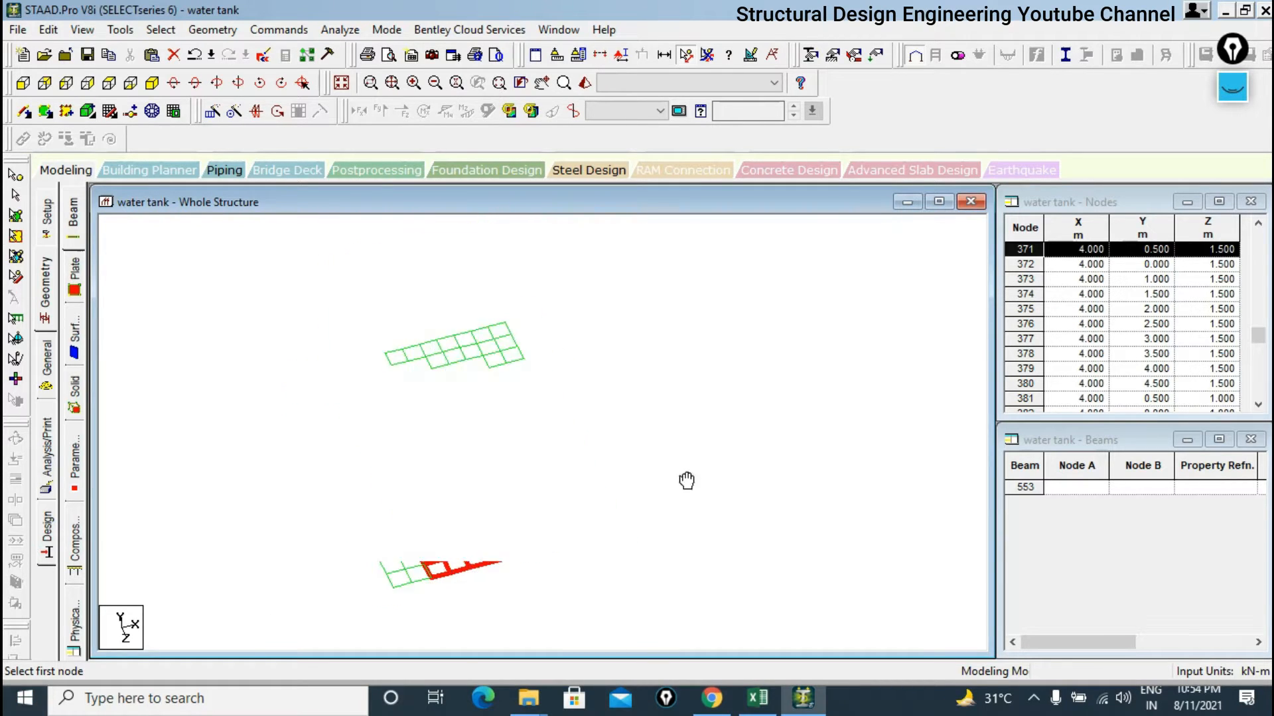
pyautogui.scroll(2, 638, 468)
pyautogui.press('Escape')
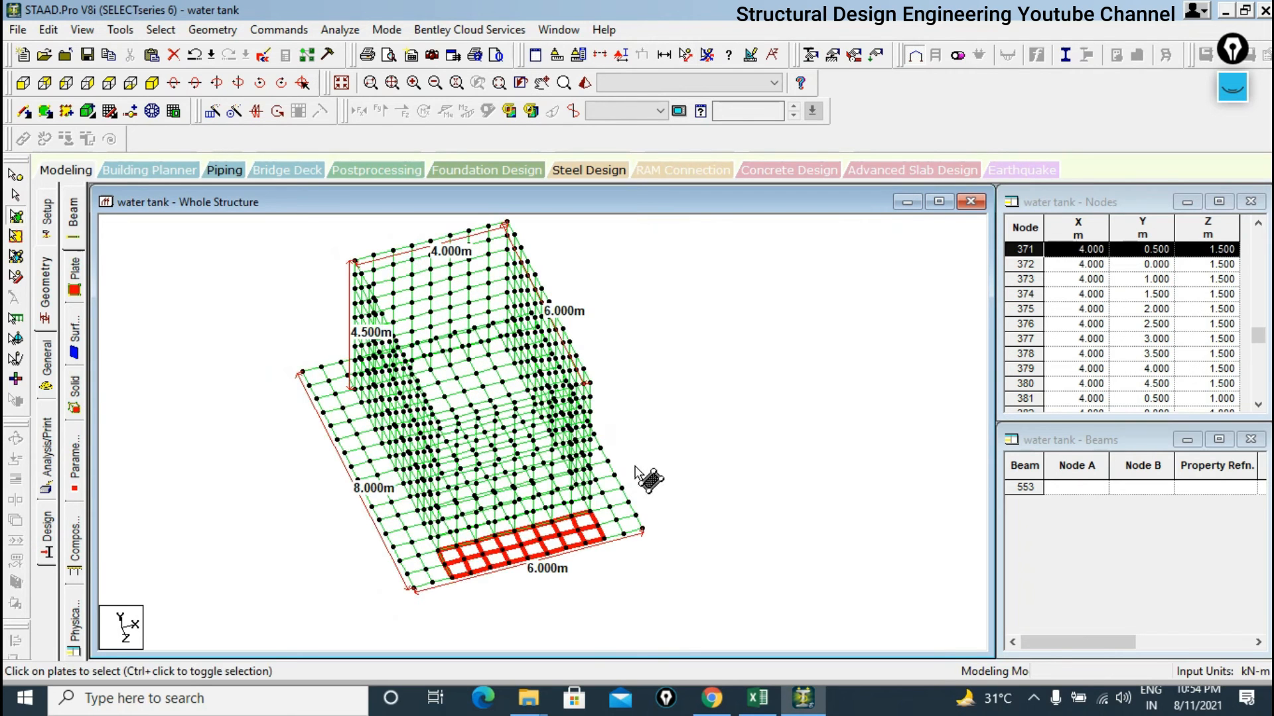
# Create a Plate Mat foundation support in the Y direction with a subgrade modulus of 12000 kN/m2/m, and select it for assignment.
pyautogui.click(46, 216)
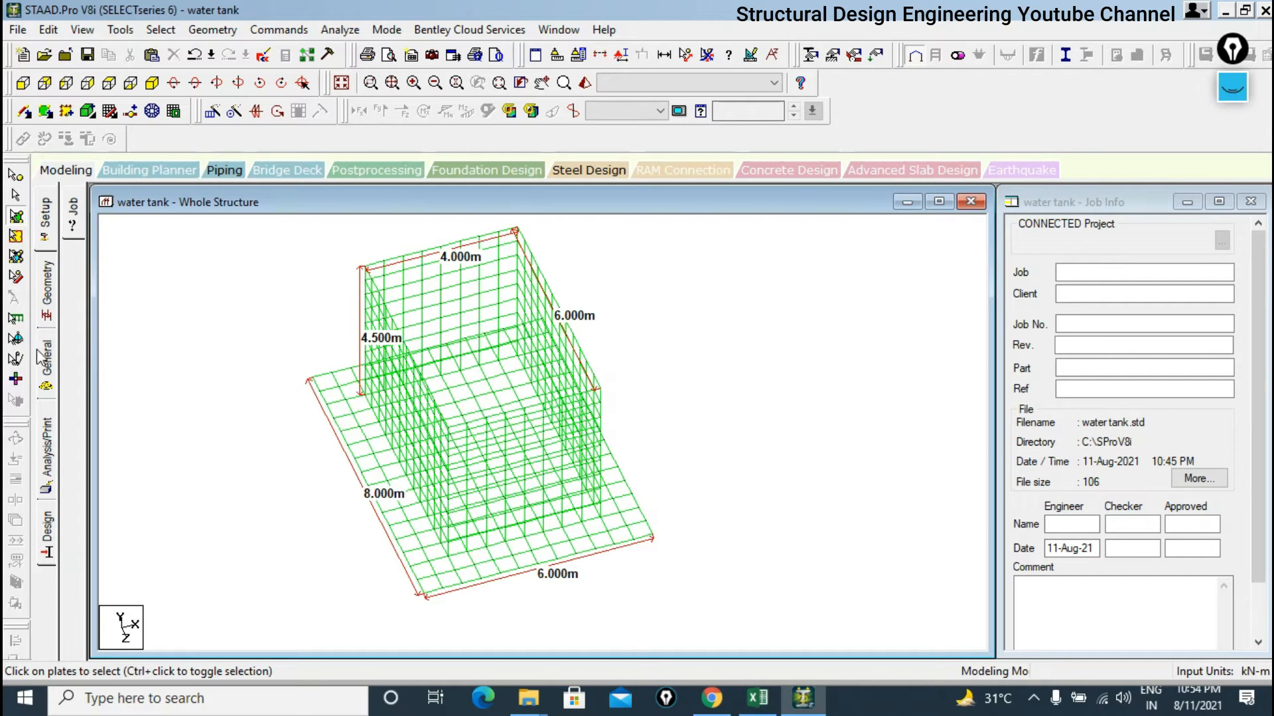
pyautogui.click(41, 361)
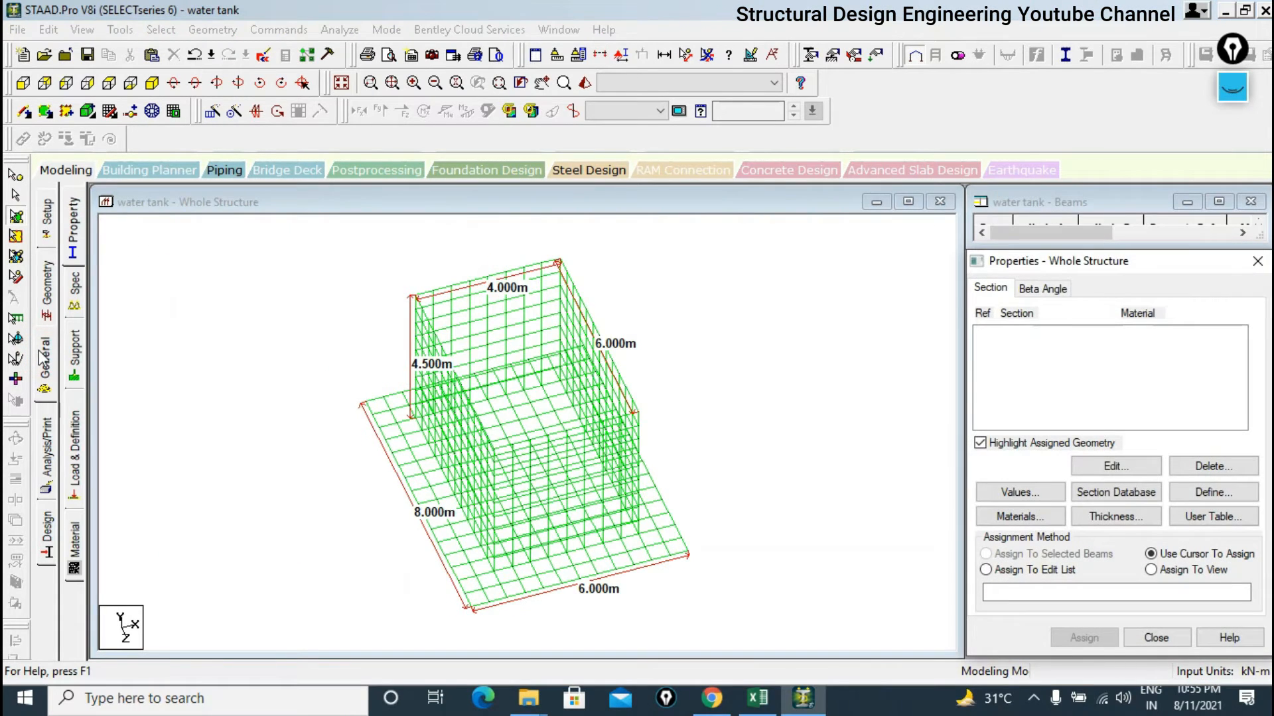
pyautogui.click(73, 355)
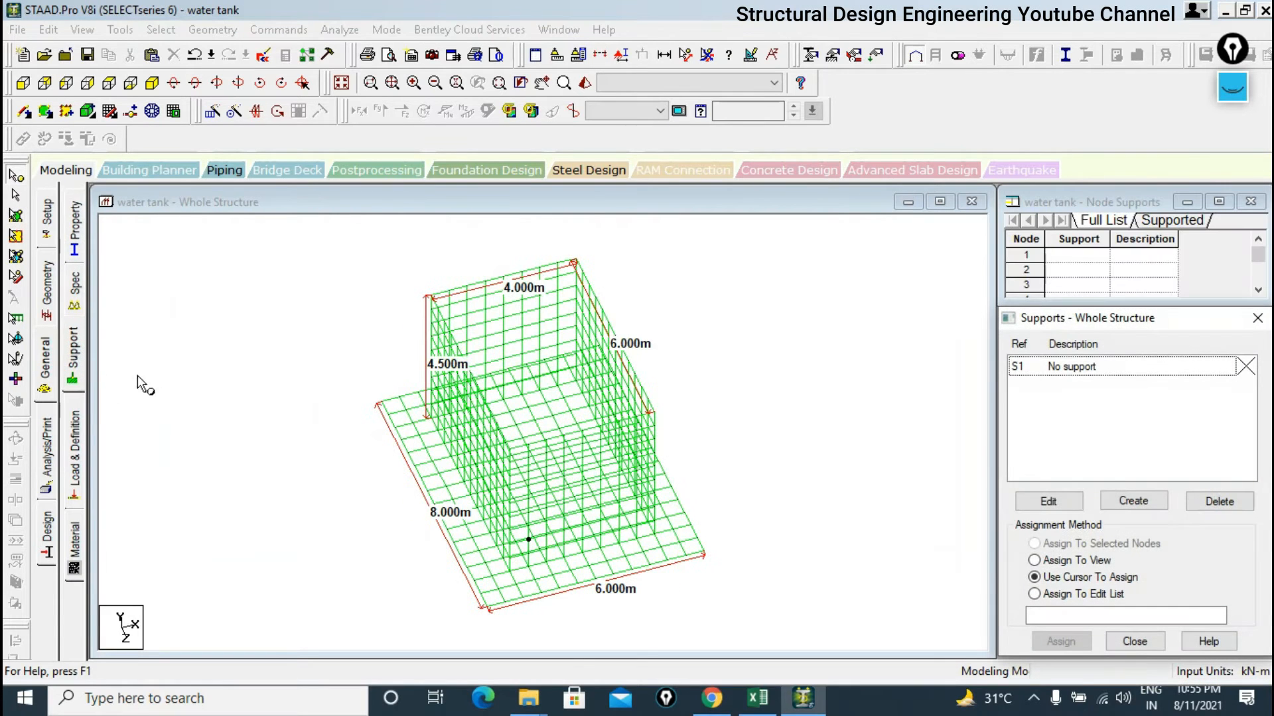
pyautogui.click(1155, 502)
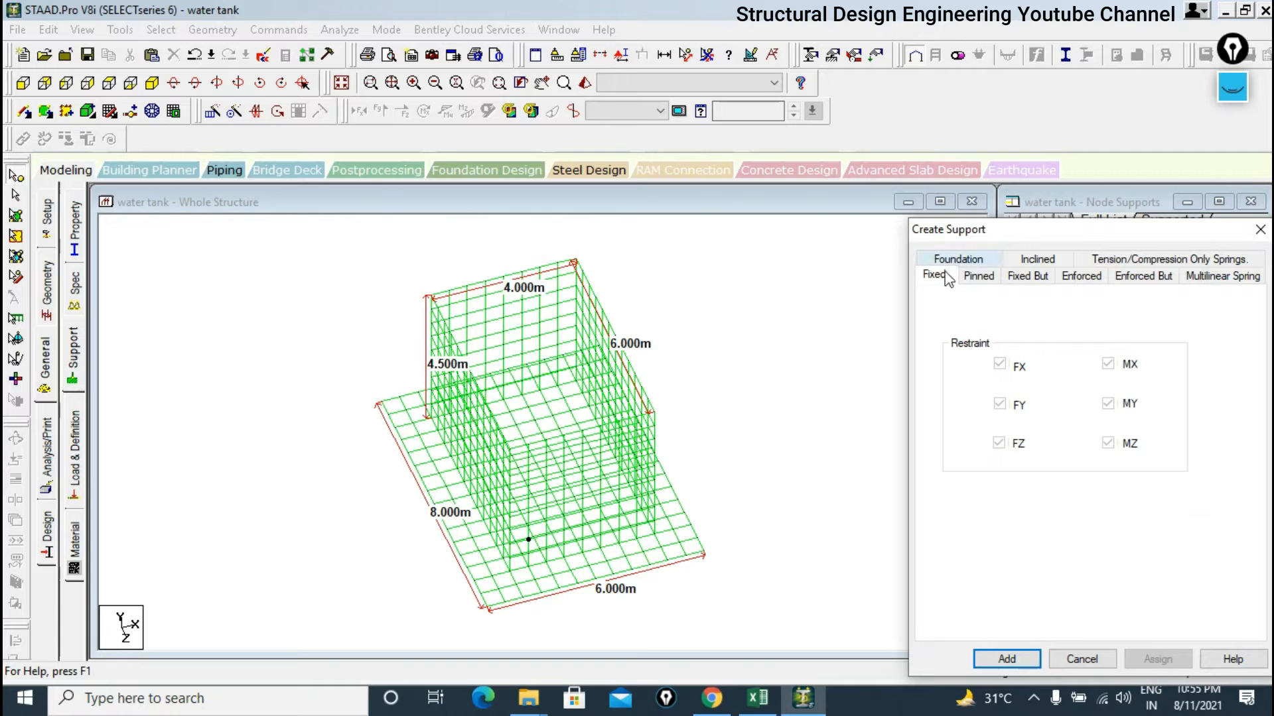
pyautogui.click(976, 262)
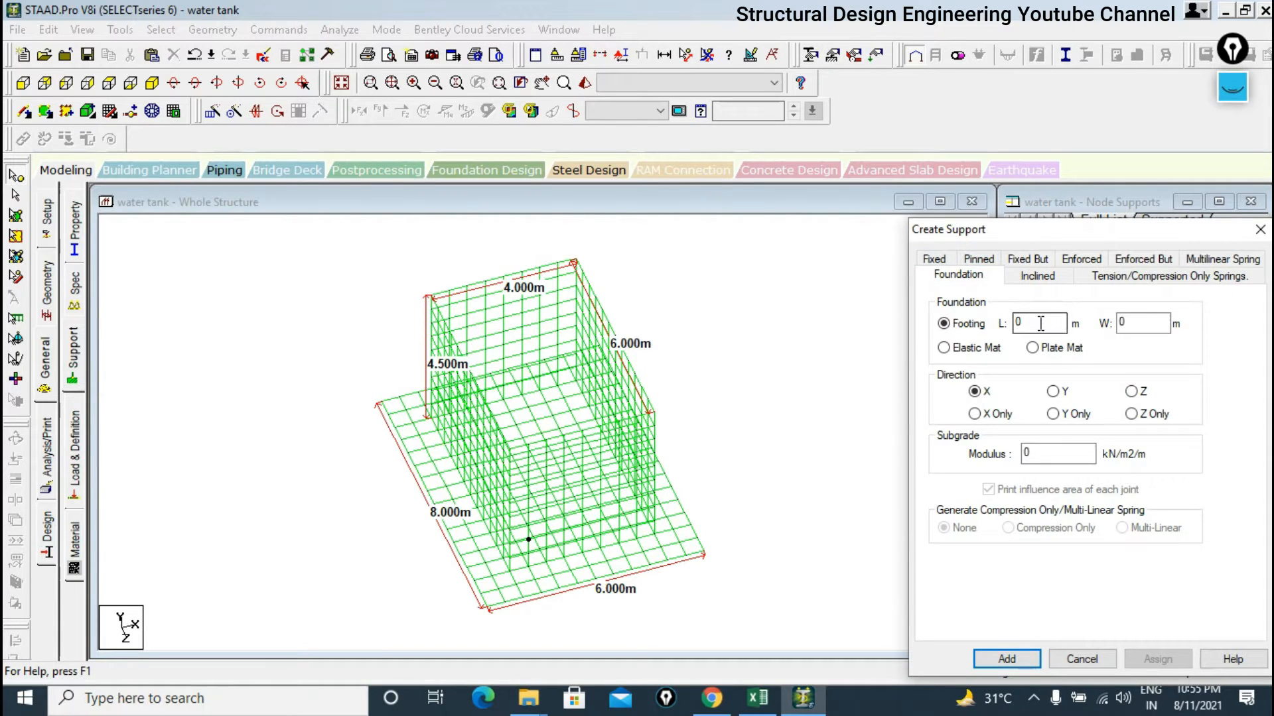
pyautogui.click(1067, 350)
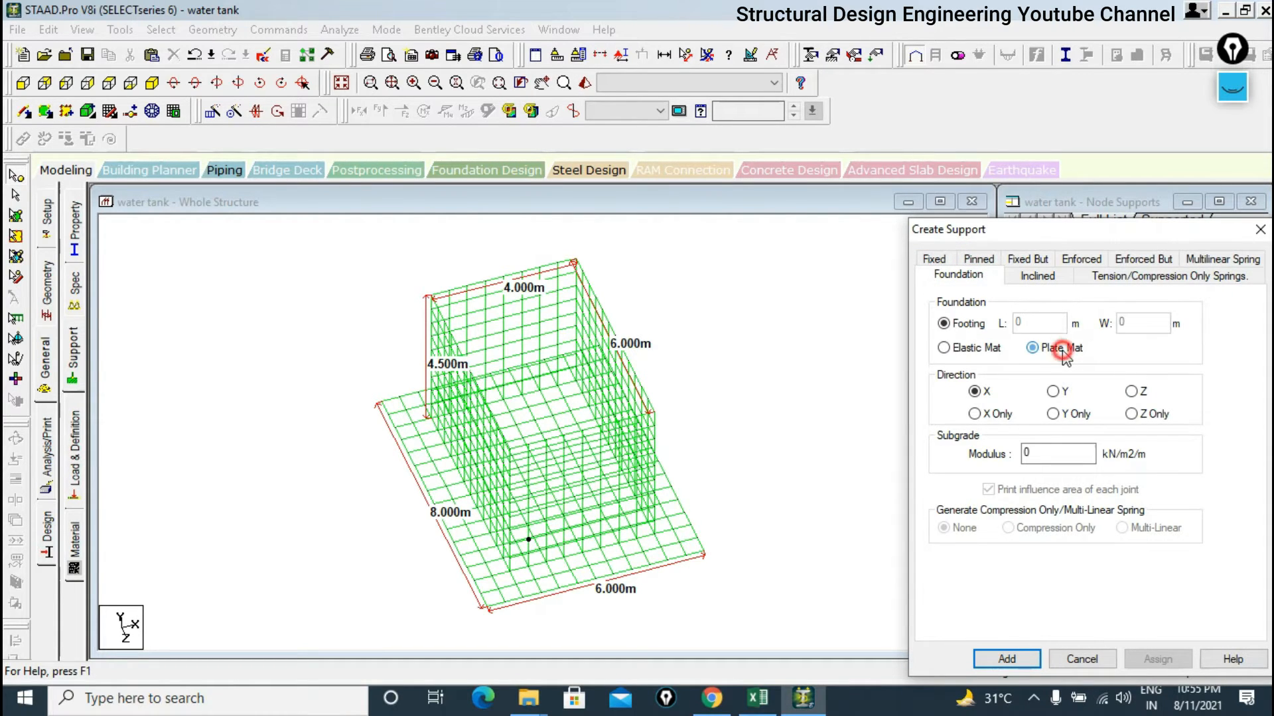
pyautogui.click(1054, 393)
pyautogui.doubleClick(1064, 454)
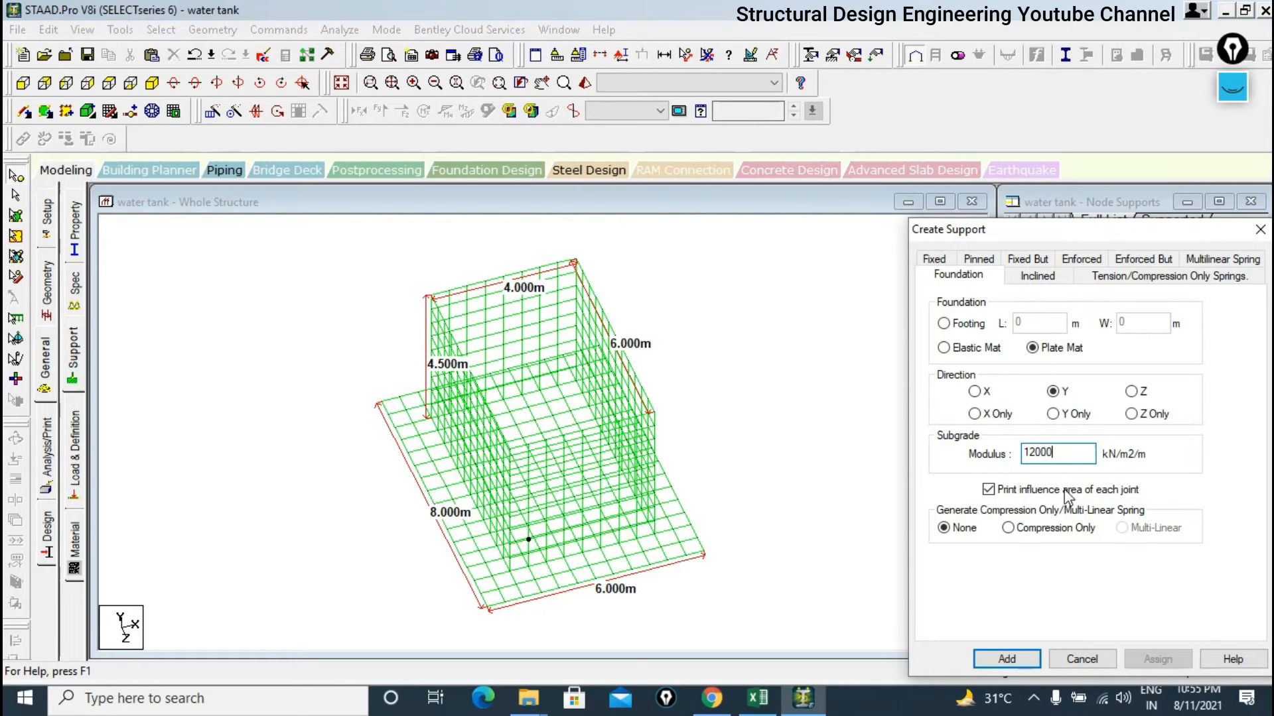
pyautogui.moveTo(1044, 455); pyautogui.dragTo(1057, 454)
pyautogui.click(1011, 659)
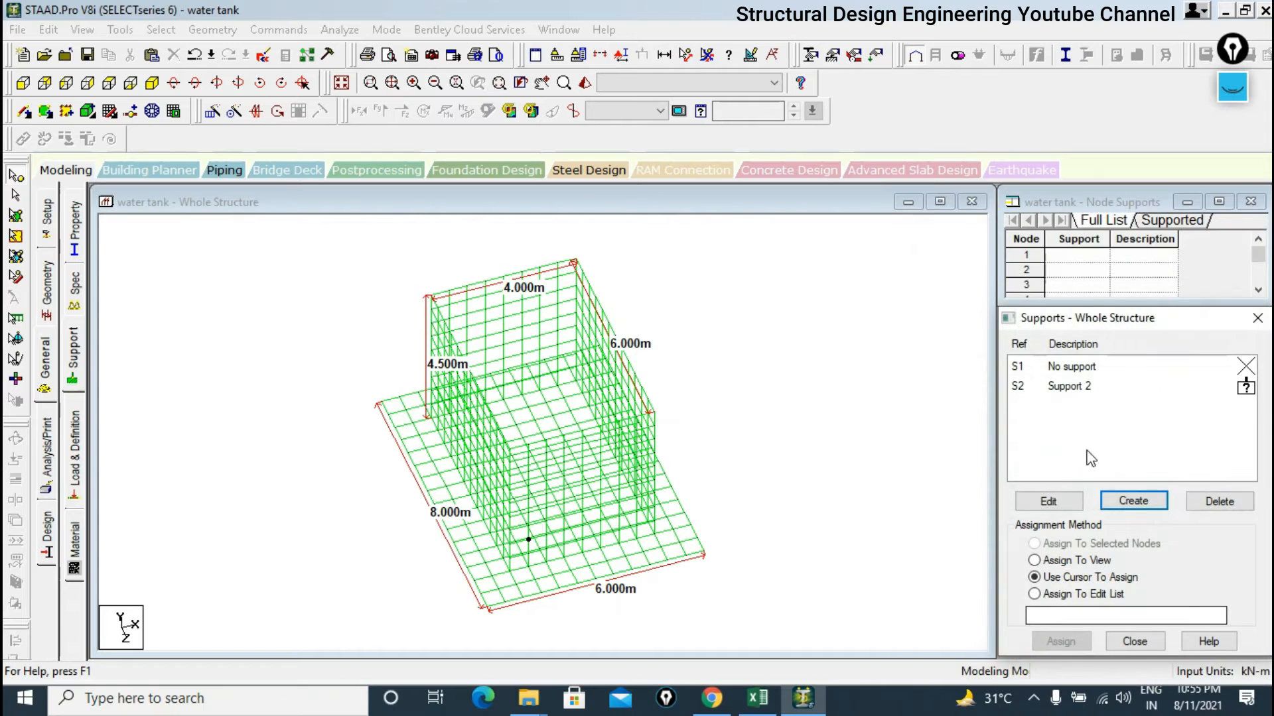
pyautogui.click(1080, 390)
pyautogui.click(23, 83)
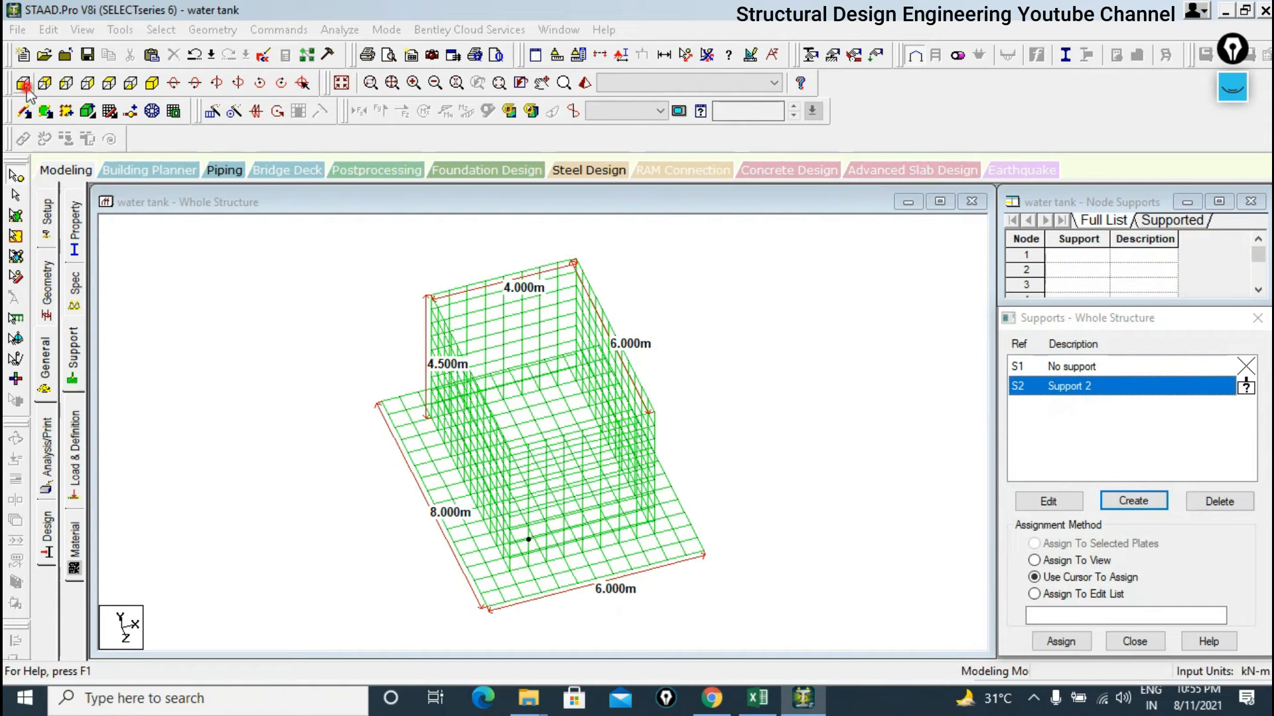
pyautogui.click(9, 175)
pyautogui.moveTo(321, 601); pyautogui.dragTo(810, 643)
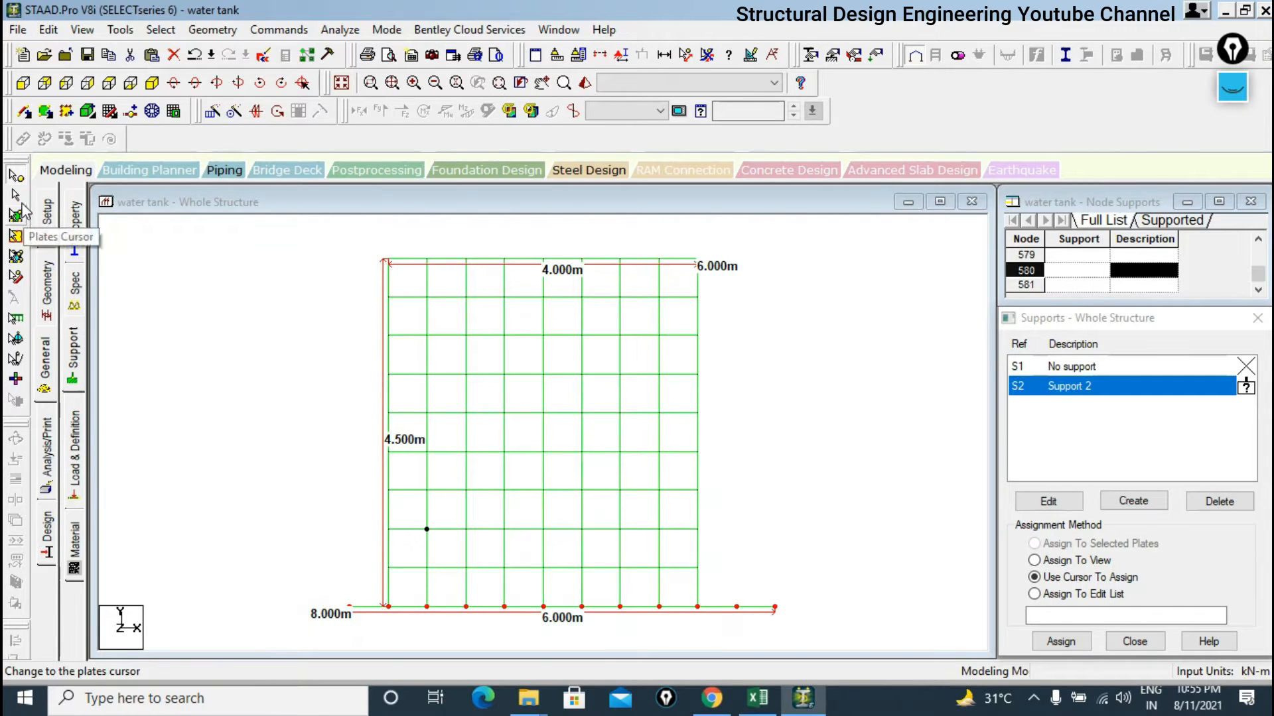
pyautogui.click(16, 176)
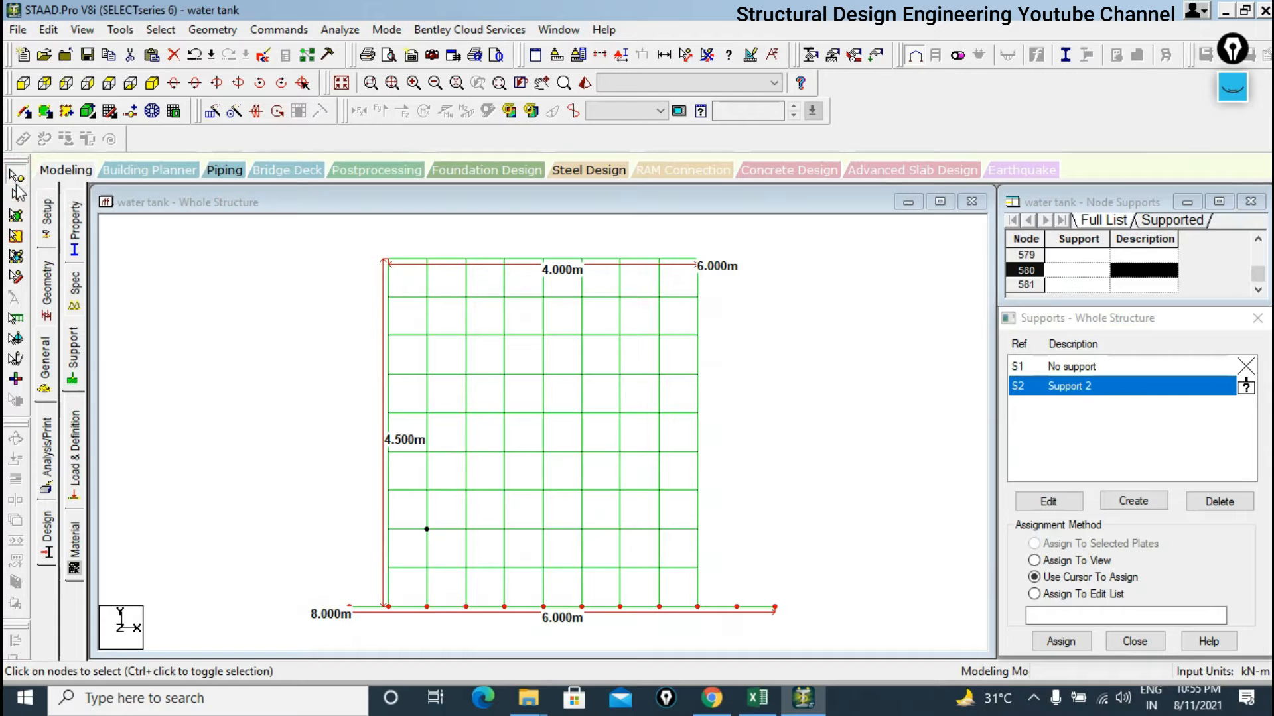
pyautogui.click(17, 218)
pyautogui.hotkey('ctrl', 'a')
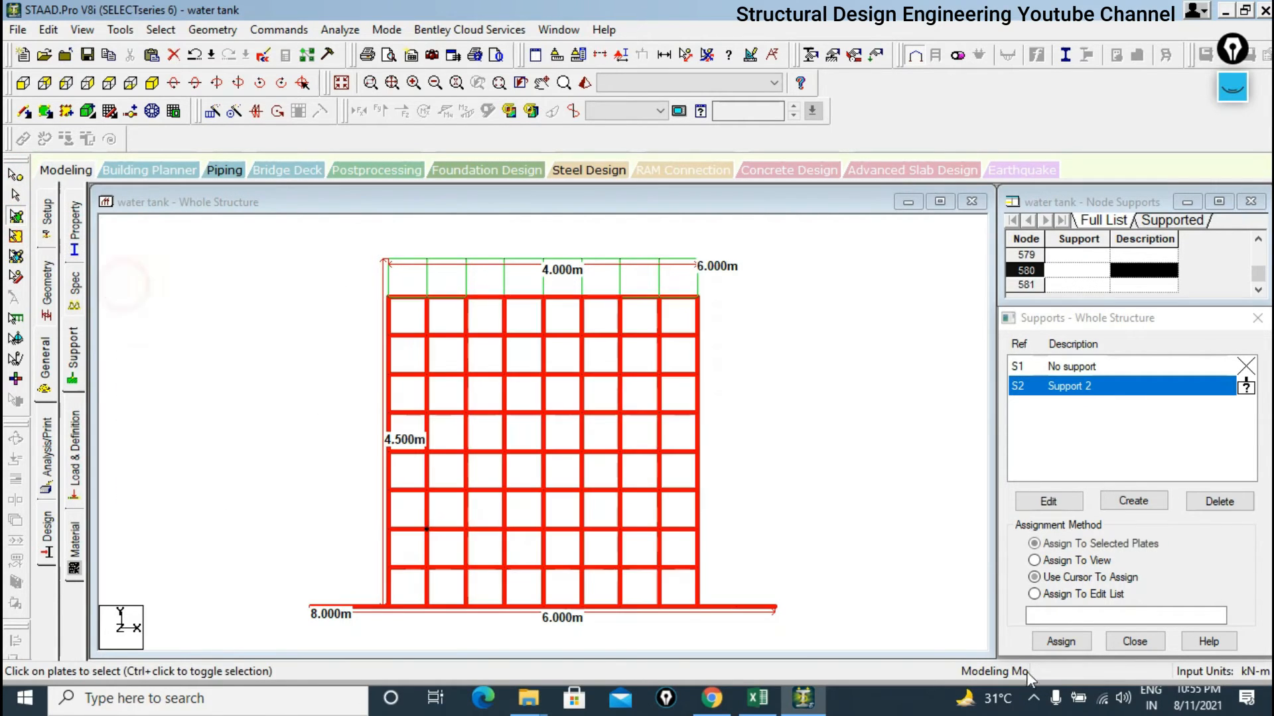
pyautogui.click(195, 300)
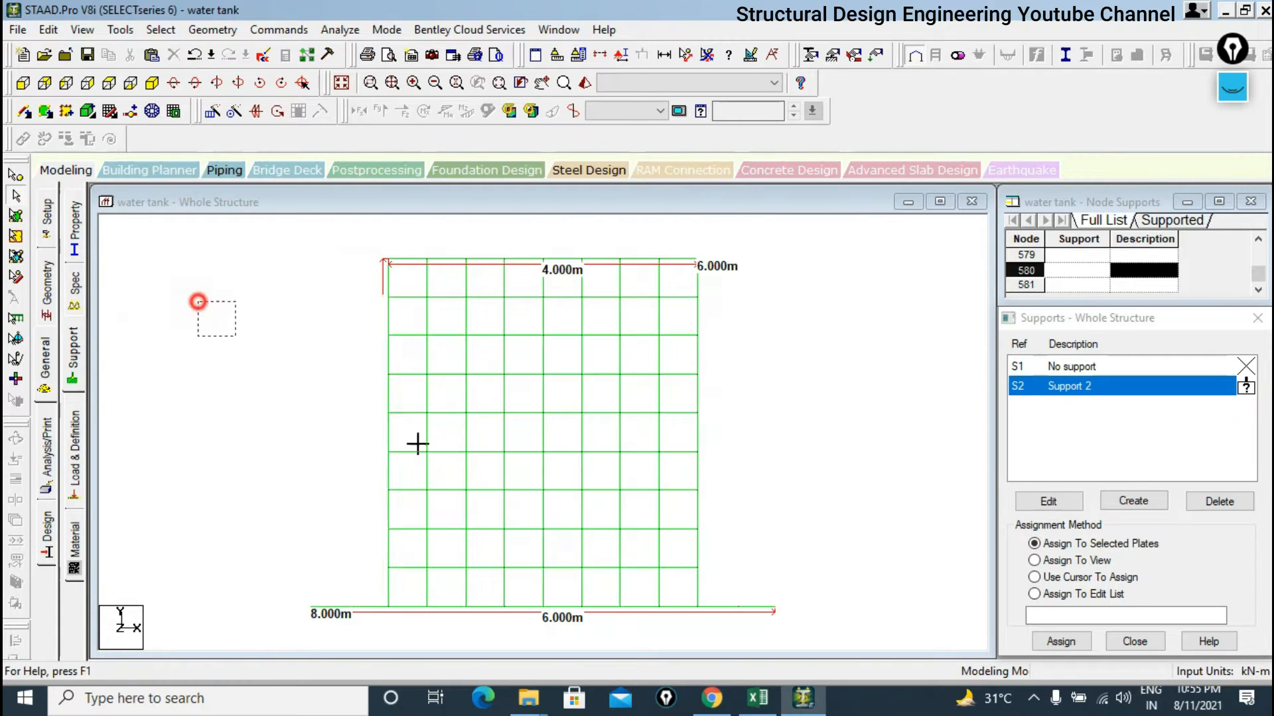
pyautogui.click(10, 174)
pyautogui.moveTo(355, 355); pyautogui.dragTo(721, 597)
pyautogui.click(320, 355)
# Select all the base slab plates, including the projections, and assign the plate mat support to them.
pyautogui.click(19, 214)
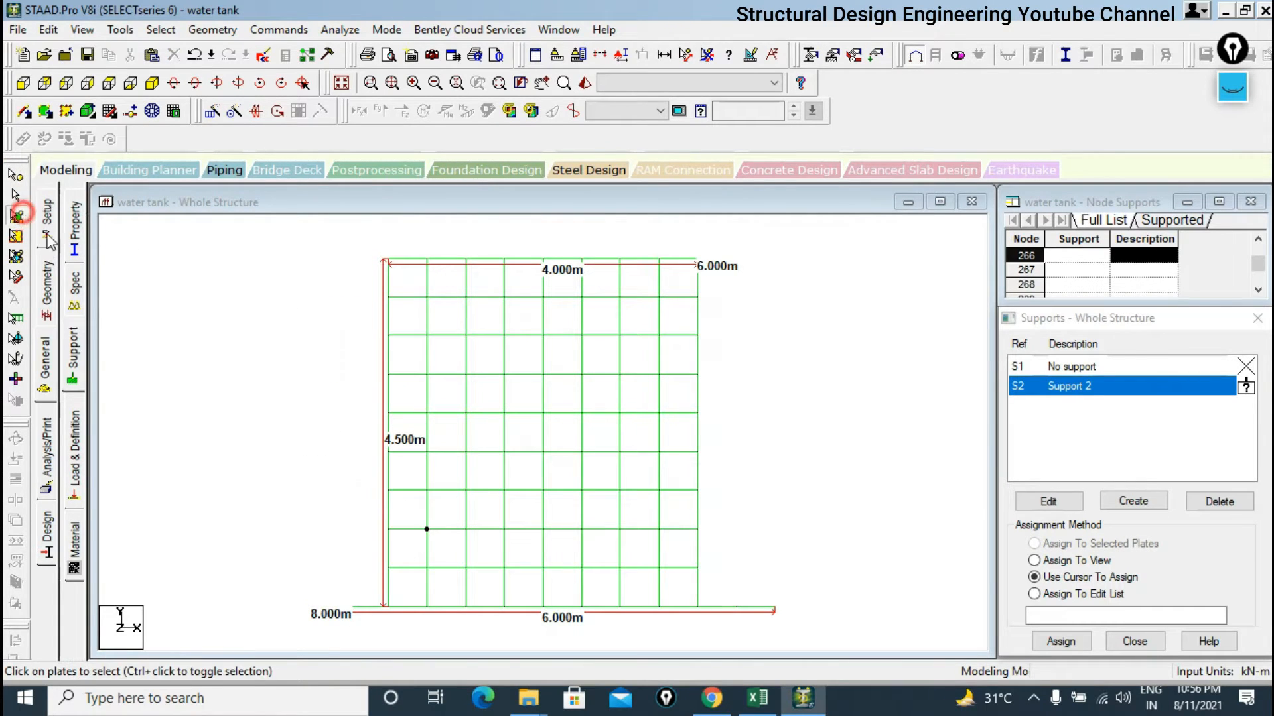
pyautogui.click(356, 610)
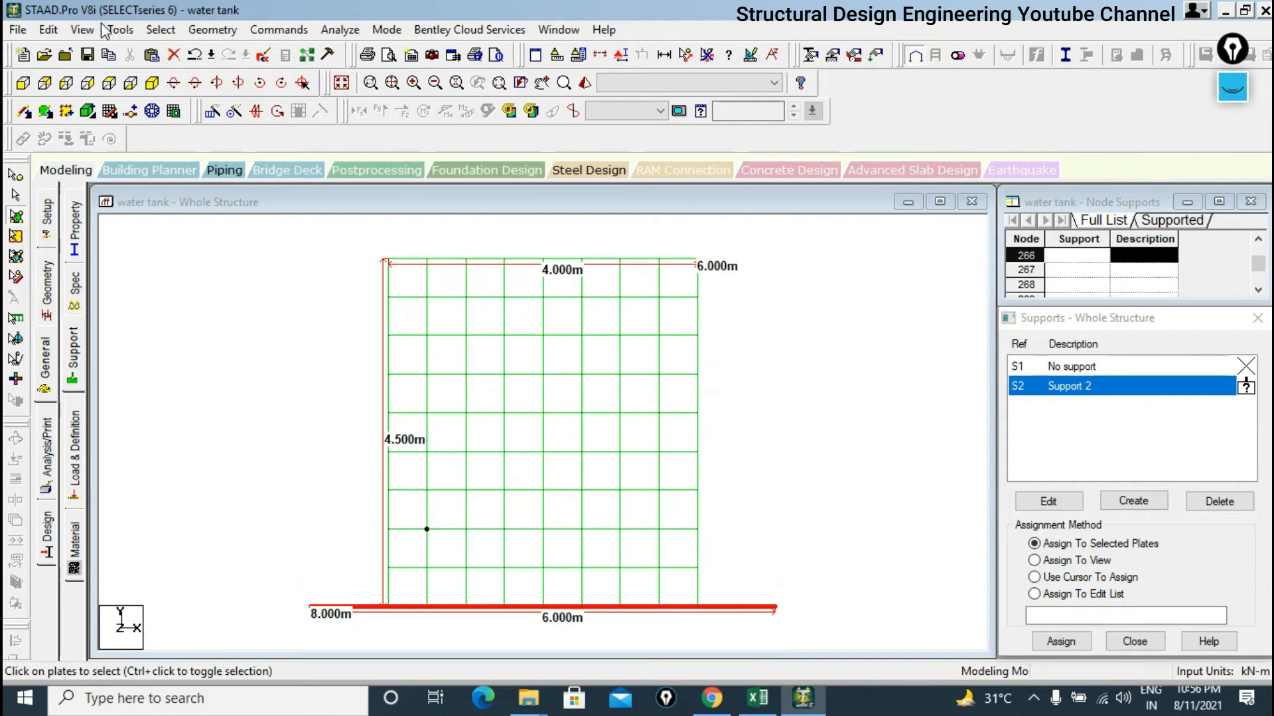
pyautogui.click(152, 83)
pyautogui.scroll(2, 540, 480)
pyautogui.moveTo(551, 542); pyautogui.dragTo(543, 456, button='middle')
pyautogui.scroll(-1, 662, 410)
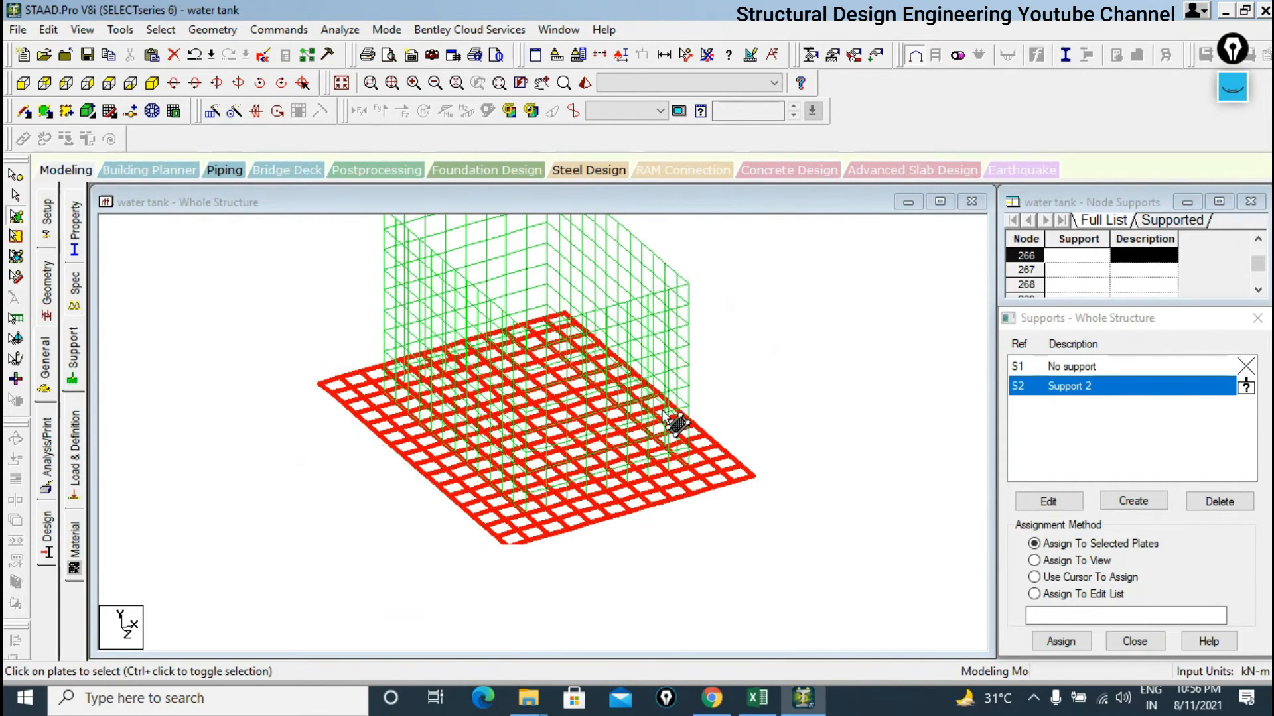
pyautogui.click(1065, 641)
pyautogui.click(1137, 536)
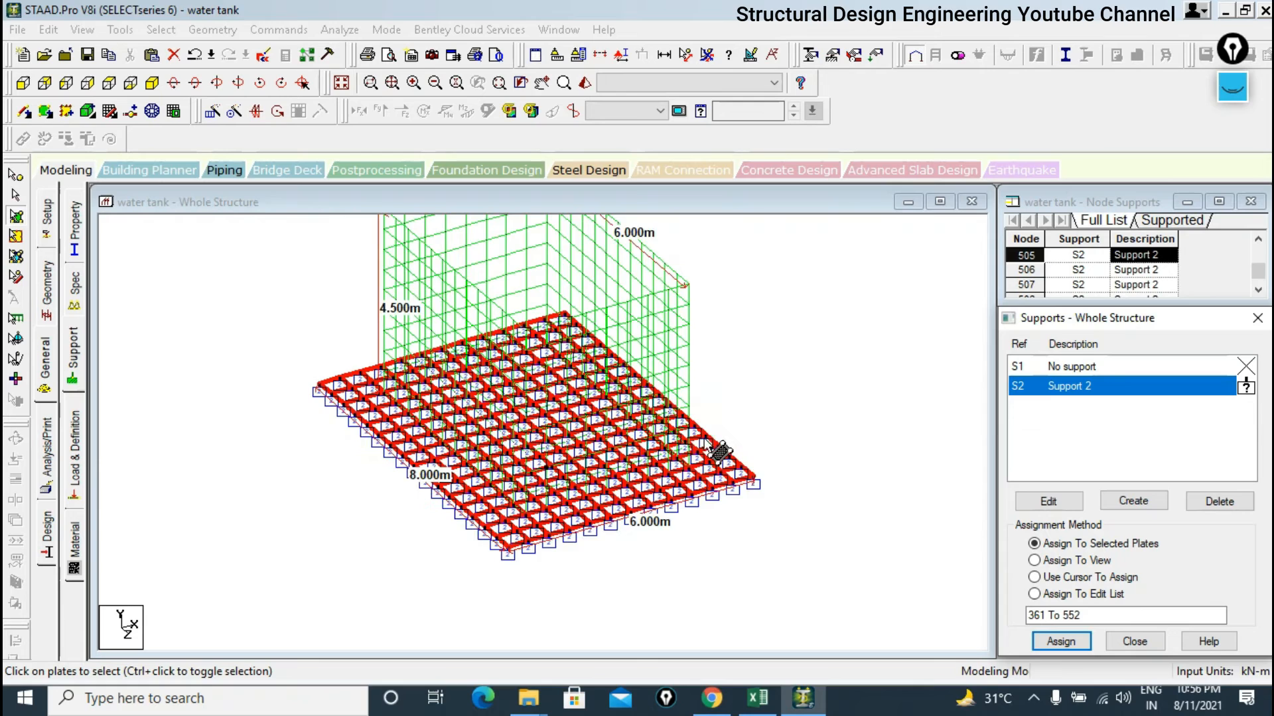
pyautogui.moveTo(664, 390); pyautogui.dragTo(671, 471, button='middle')
pyautogui.scroll(-1, 671, 470)
pyautogui.scroll(1, 718, 465)
pyautogui.click(720, 462)
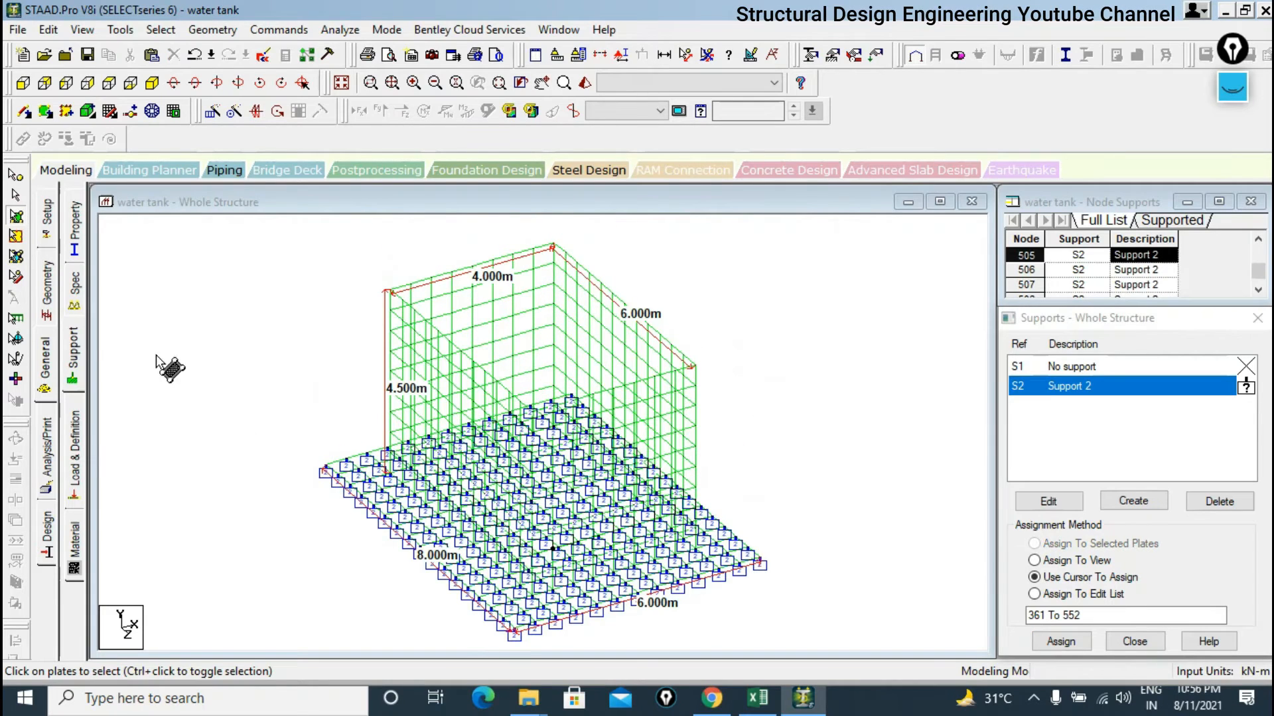
# Define a concrete plate thickness property of 0.8 m at all four nodes.
pyautogui.click(73, 229)
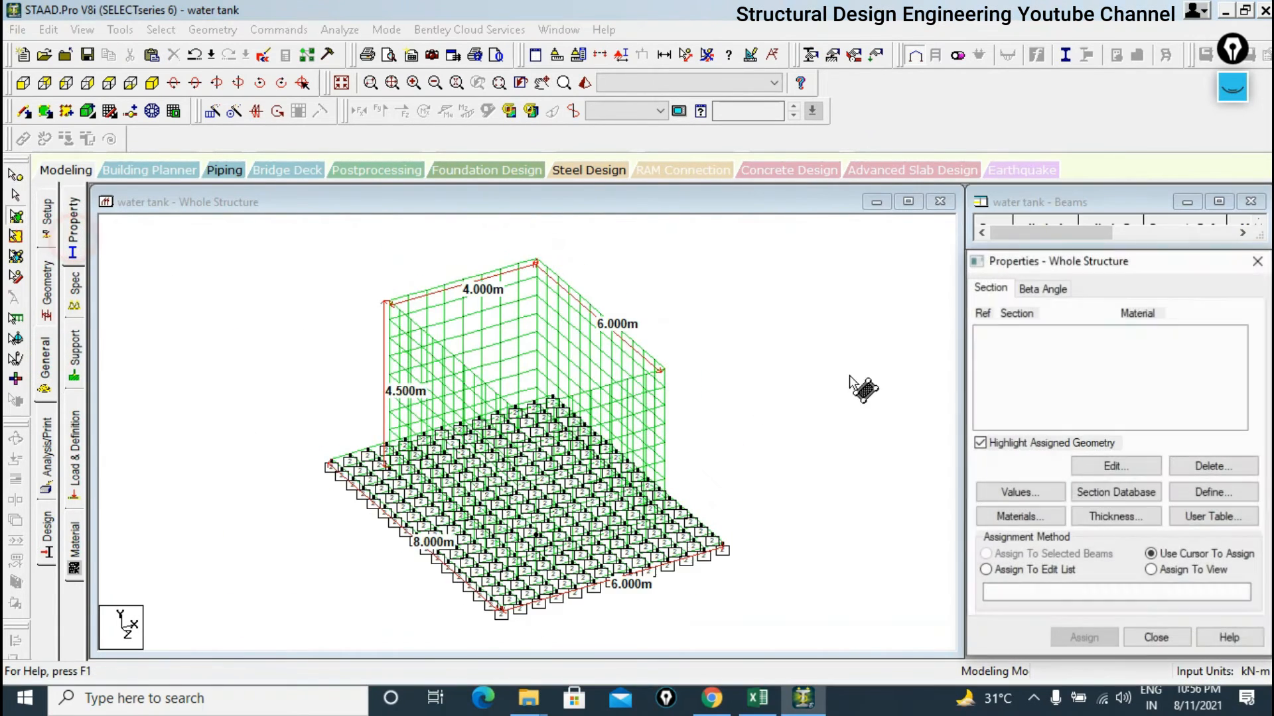
pyautogui.click(1119, 519)
pyautogui.doubleClick(807, 272)
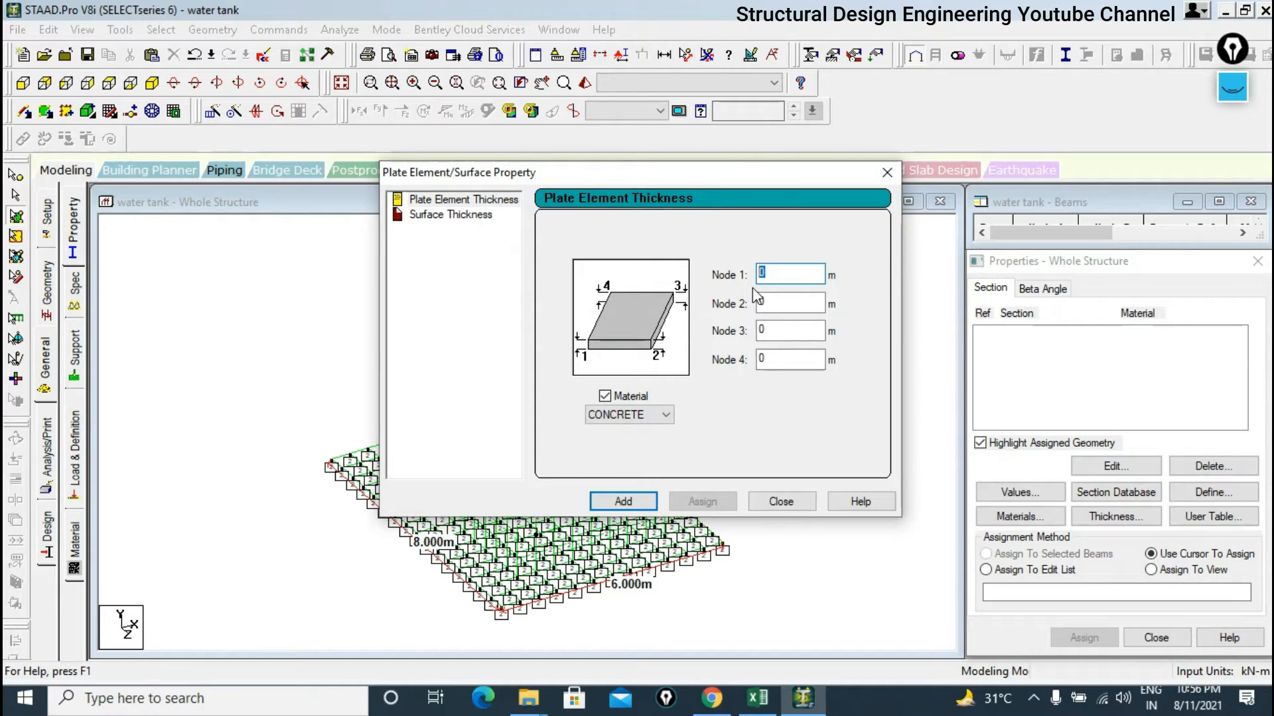
pyautogui.write('.9')
pyautogui.click(639, 503)
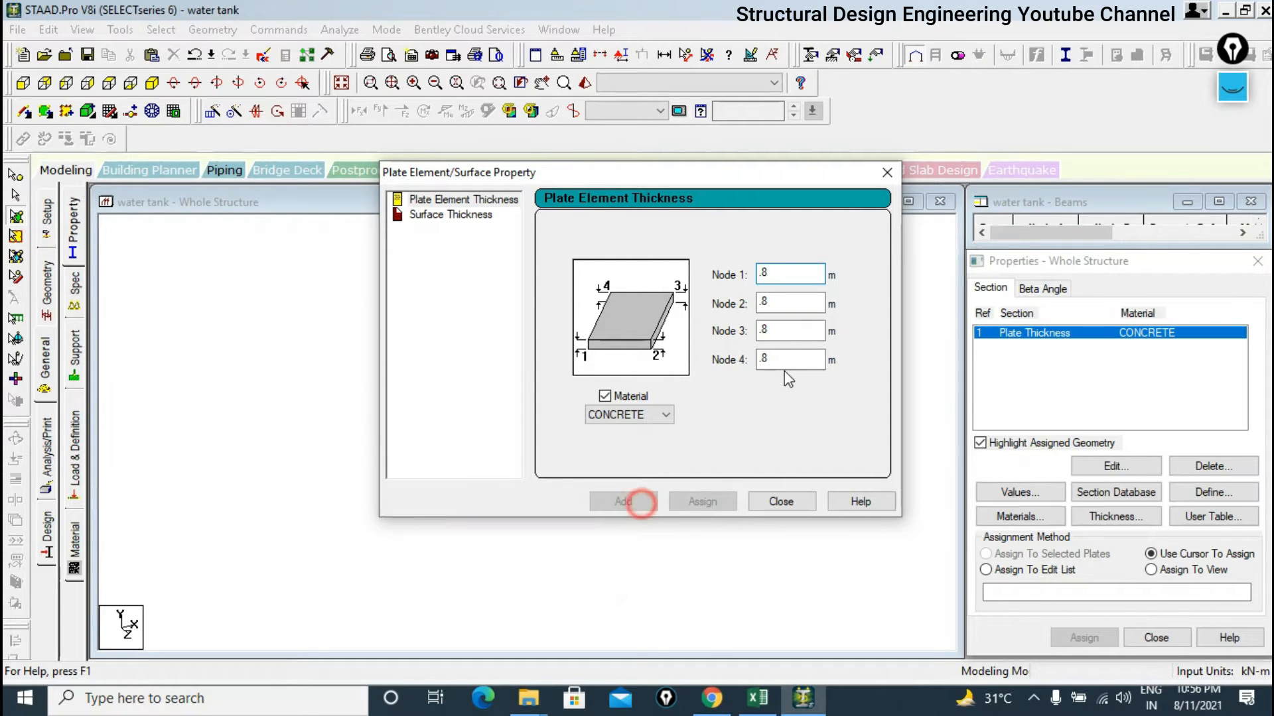
# Add a second concrete plate thickness property of 0.3 m and finish defining thicknesses.
pyautogui.click(790, 274)
pyautogui.moveTo(790, 274); pyautogui.dragTo(739, 282)
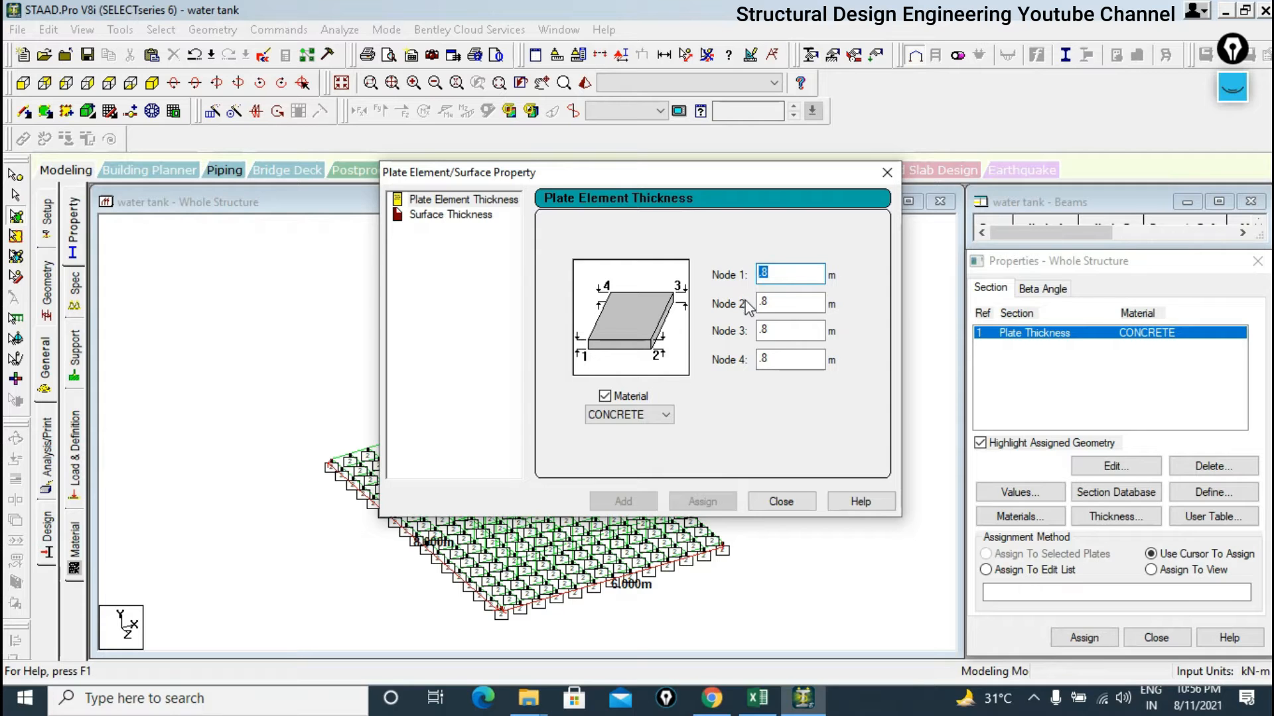
pyautogui.write('.3')
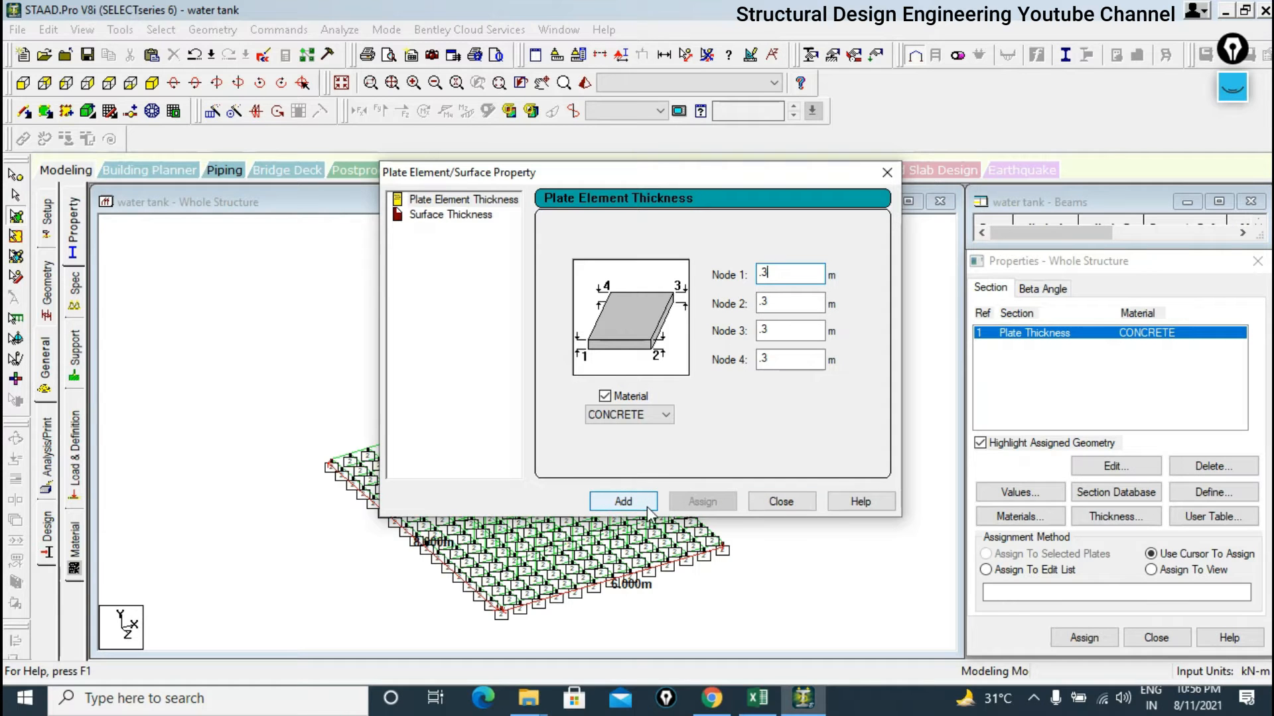
pyautogui.doubleClick(764, 272)
pyautogui.click(621, 502)
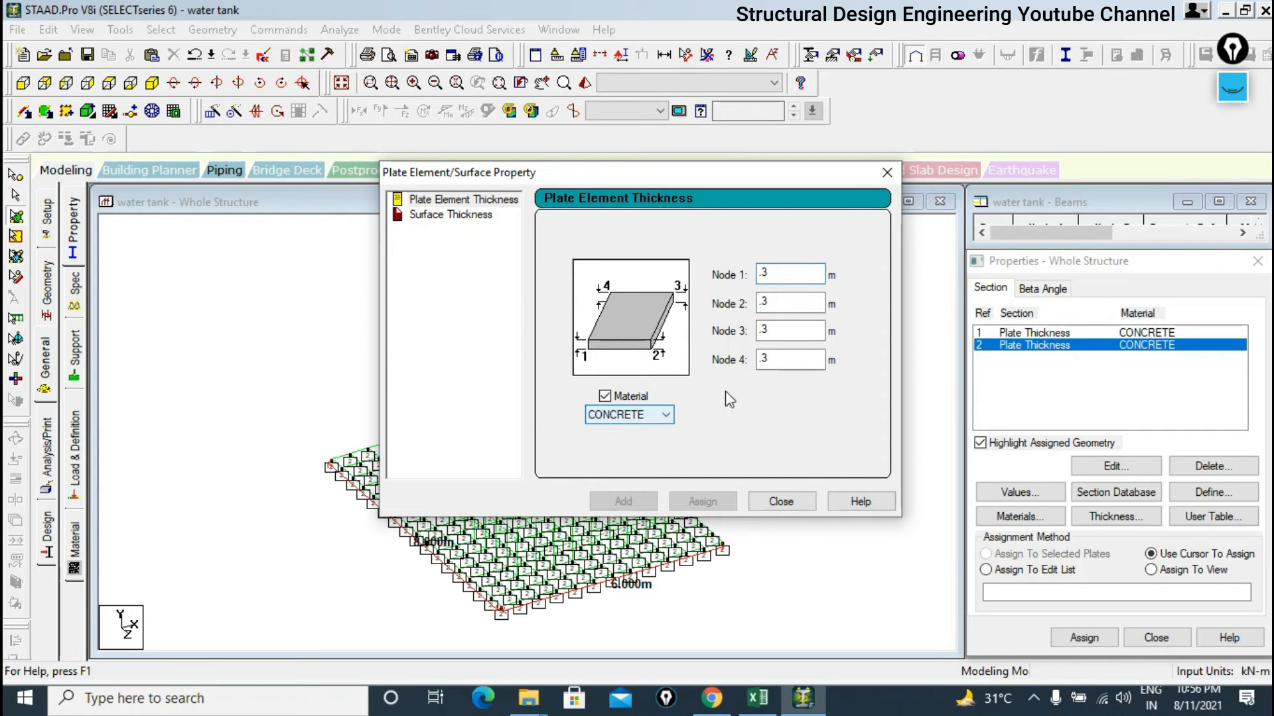
pyautogui.click(886, 172)
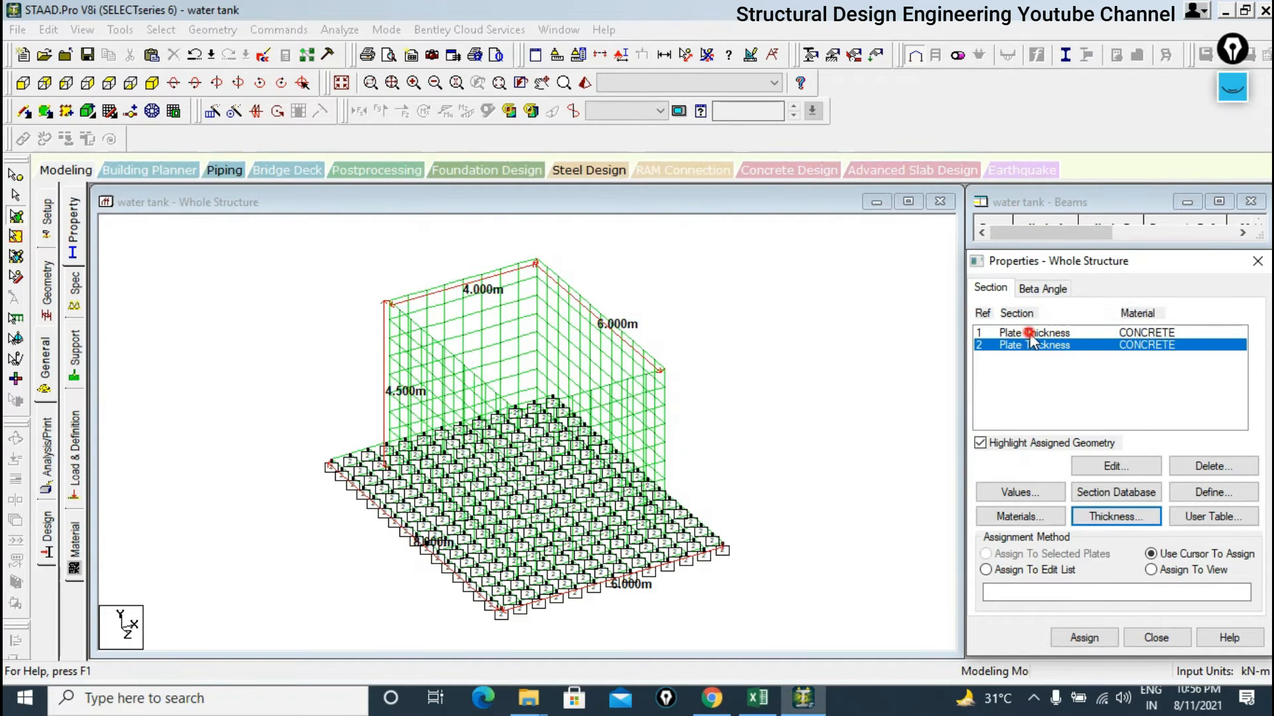
pyautogui.click(1028, 333)
pyautogui.click(1032, 345)
pyautogui.click(1033, 333)
pyautogui.click(1034, 345)
pyautogui.click(1032, 333)
pyautogui.click(1032, 345)
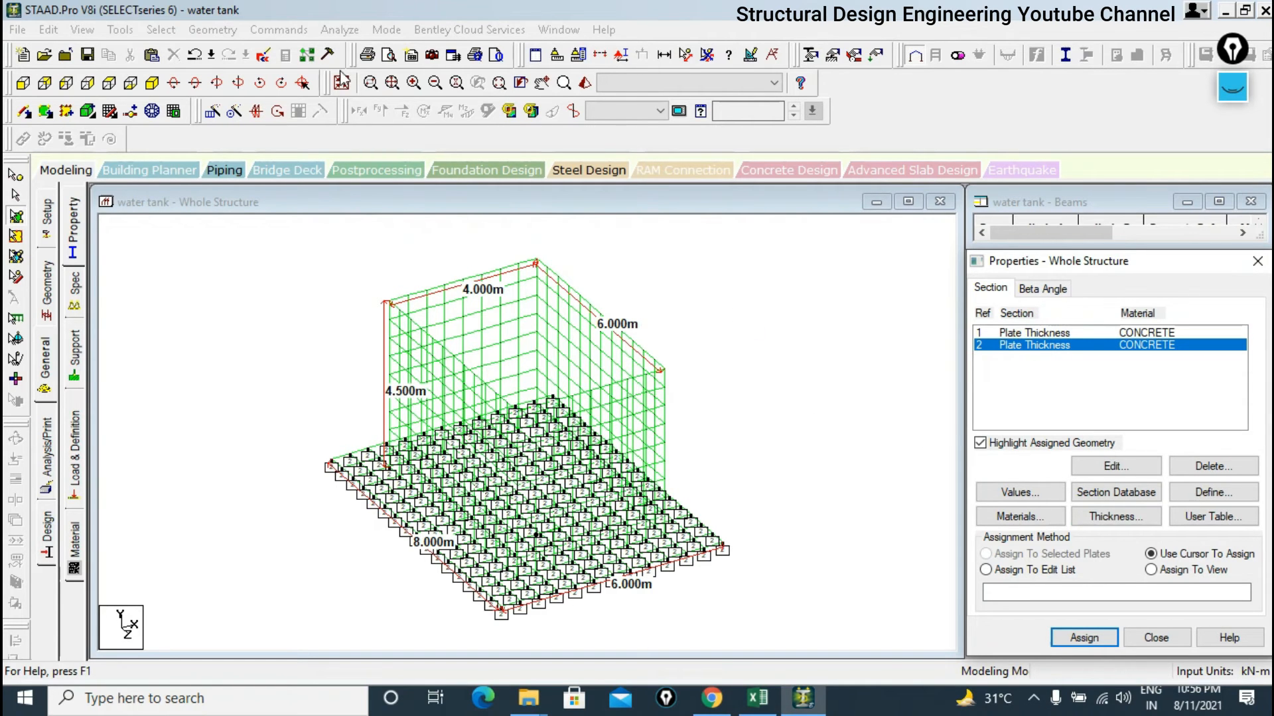
# Assign the 0.8 m plate thickness to all the base slab plates.
pyautogui.click(23, 82)
pyautogui.scroll(-2, 453, 463)
pyautogui.moveTo(453, 463); pyautogui.dragTo(358, 368, button='middle')
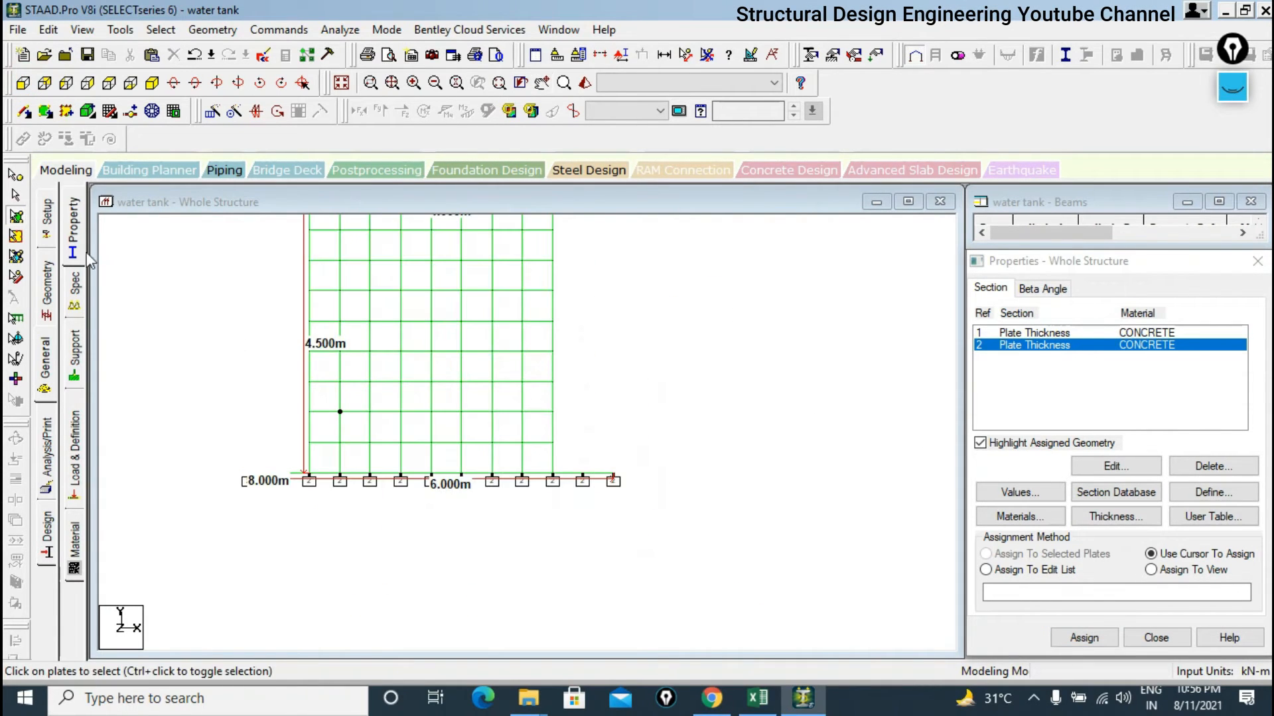
pyautogui.moveTo(195, 455); pyautogui.dragTo(665, 504)
pyautogui.click(1030, 332)
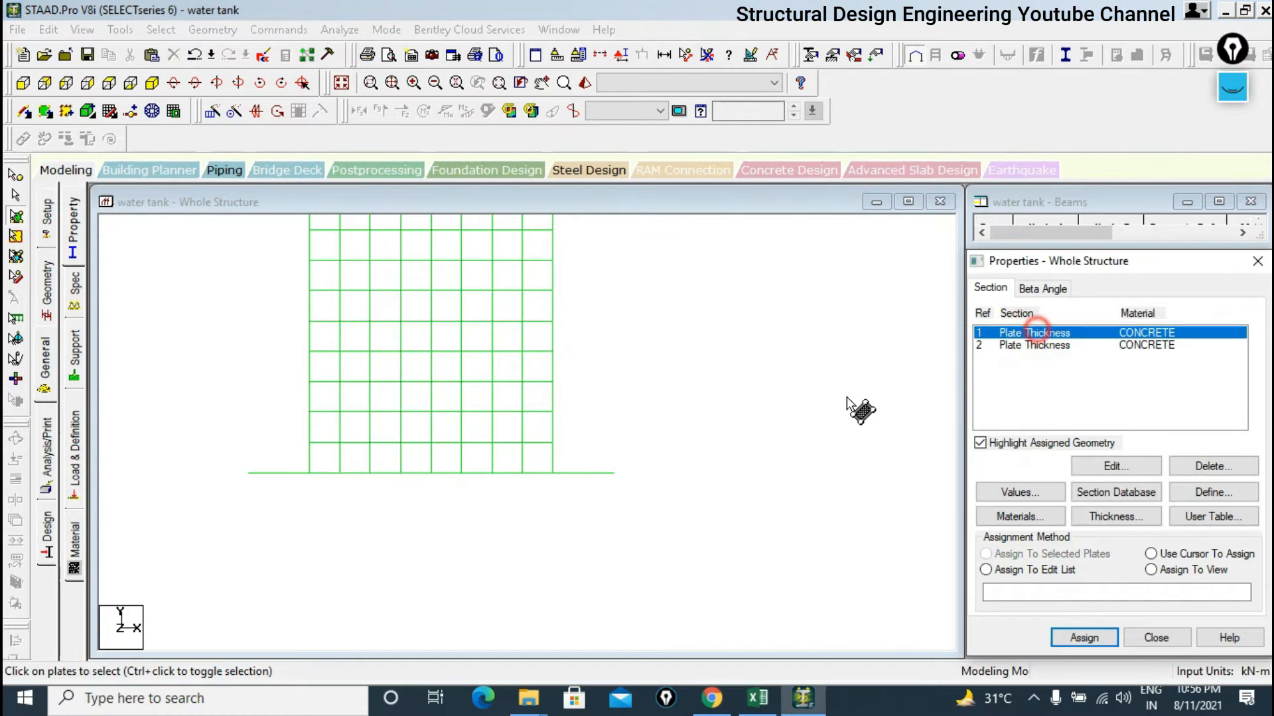
pyautogui.moveTo(199, 469); pyautogui.dragTo(783, 508)
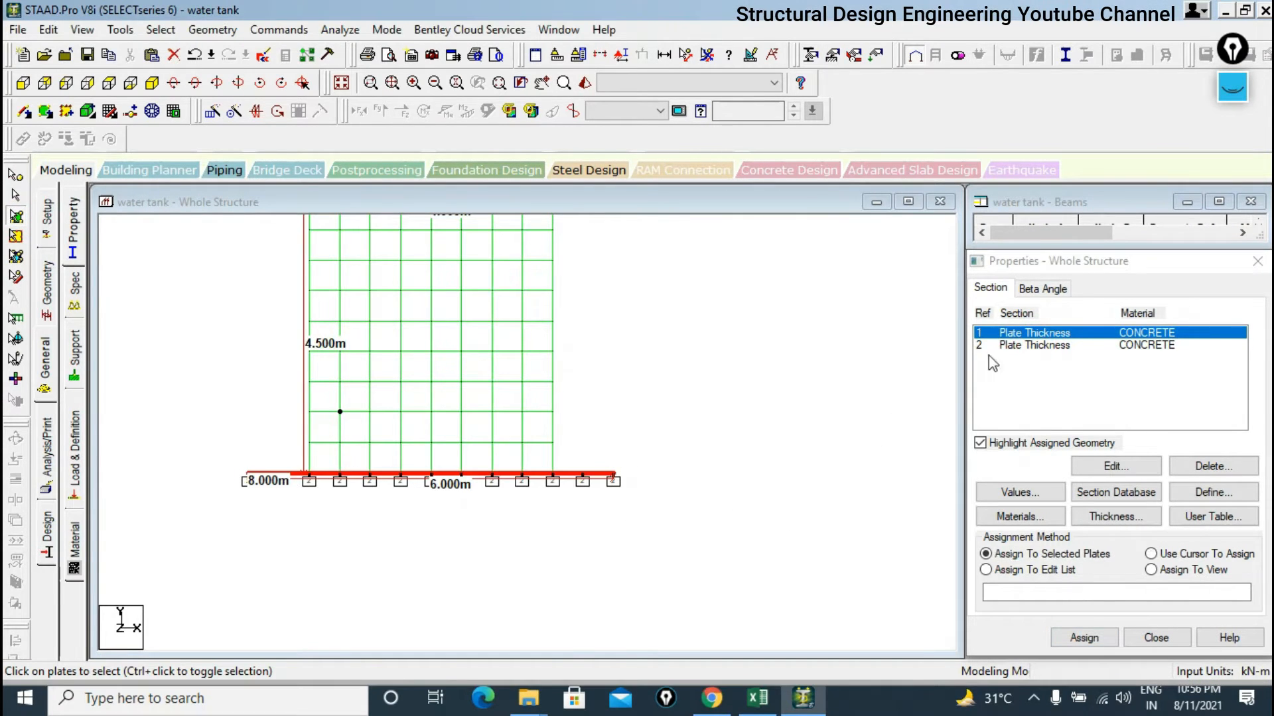
pyautogui.click(1085, 638)
pyautogui.click(1145, 504)
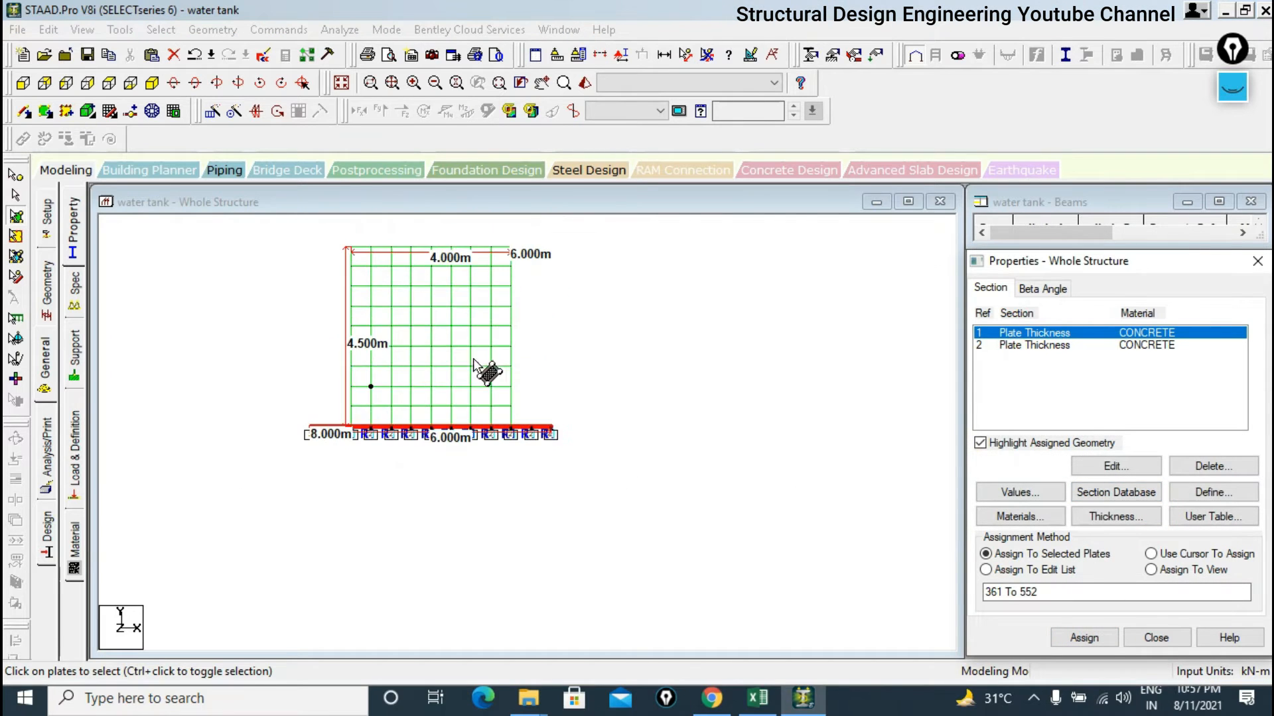
# Assign the 0.3 m plate thickness to all the tank wall plates.
pyautogui.moveTo(302, 282); pyautogui.dragTo(791, 515)
pyautogui.click(734, 472)
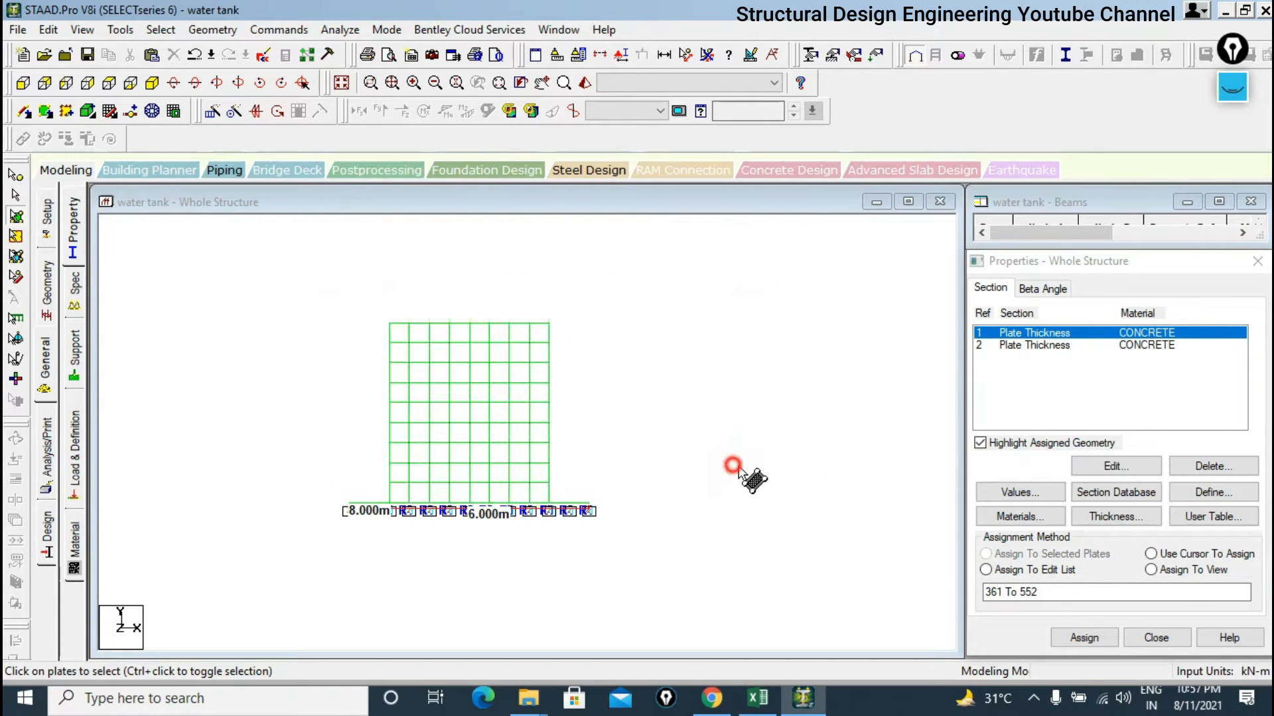
pyautogui.click(1015, 346)
pyautogui.moveTo(281, 278); pyautogui.dragTo(690, 497)
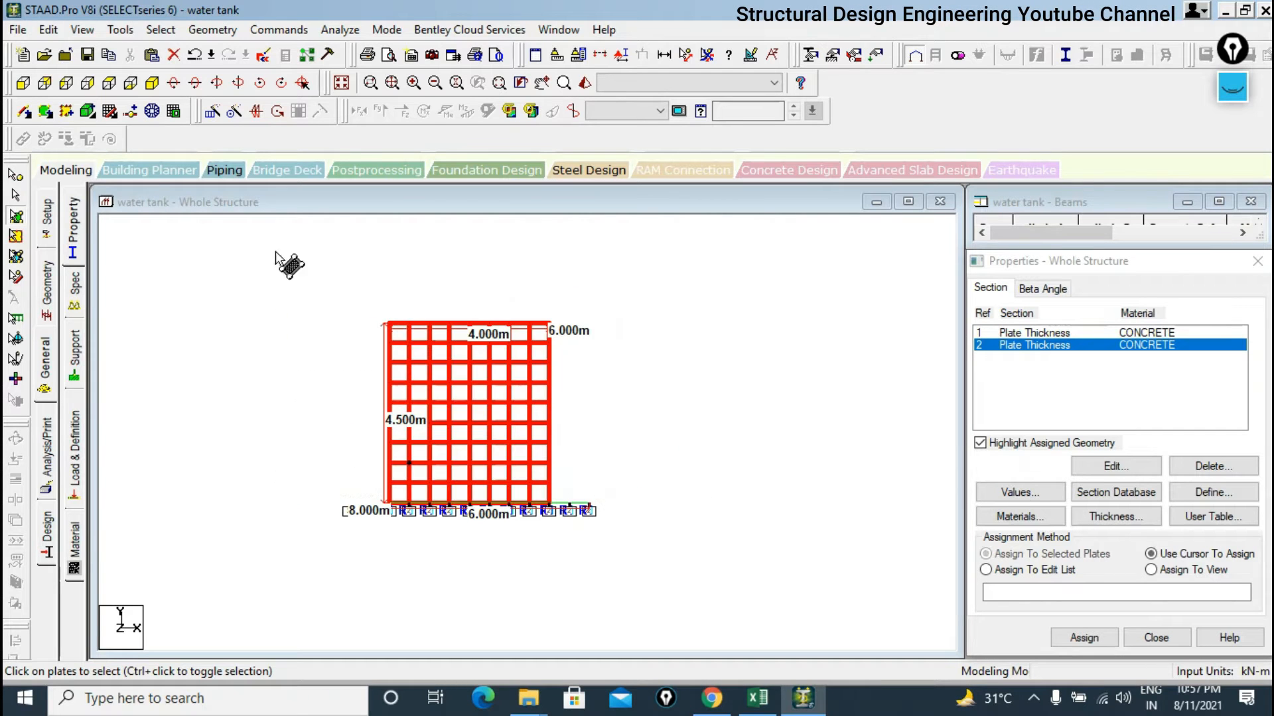
pyautogui.click(1084, 637)
pyautogui.click(1133, 502)
# View the tank isometrically and open its 3D rendering to inspect the assigned wall and base thicknesses.
pyautogui.click(151, 82)
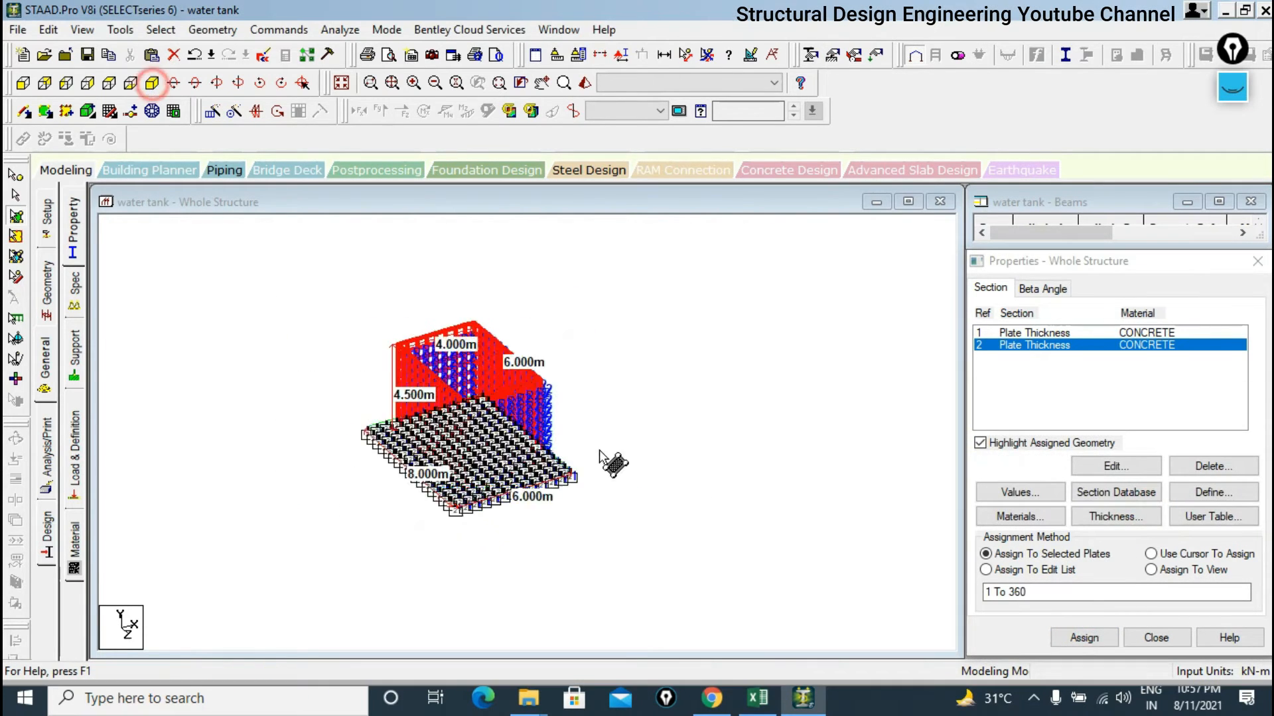
pyautogui.scroll(3, 649, 506)
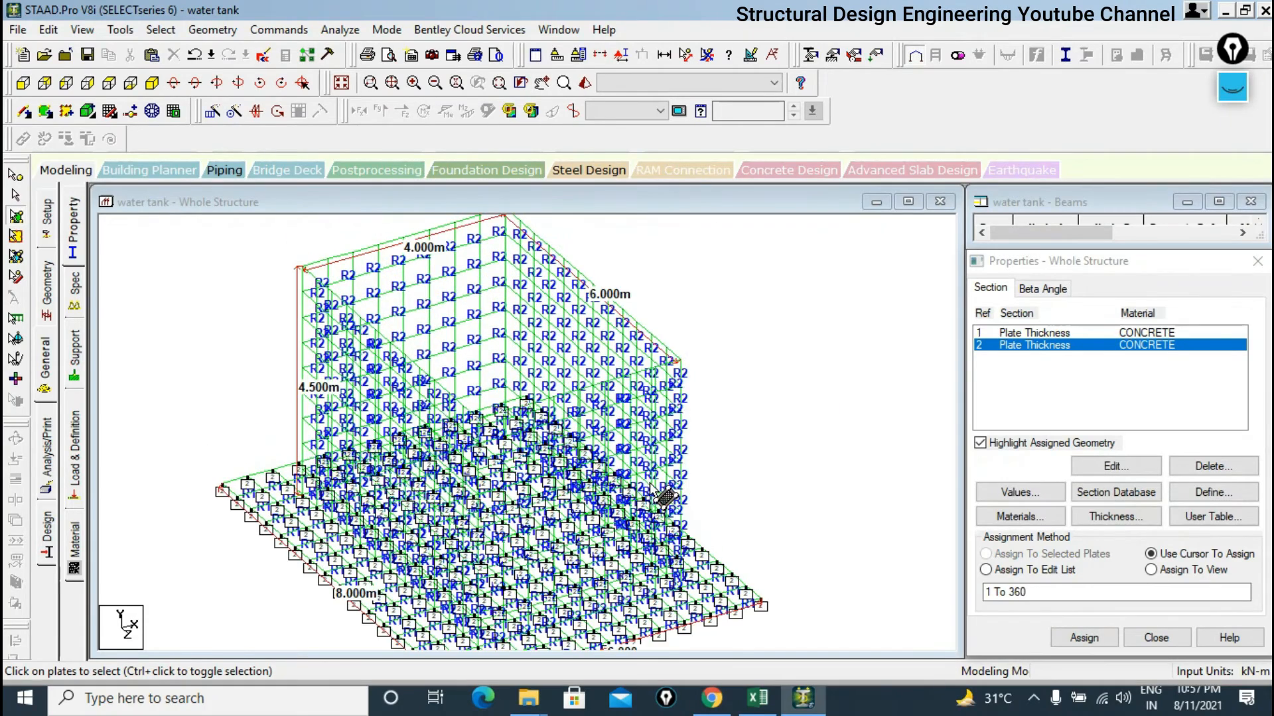
pyautogui.click(584, 83)
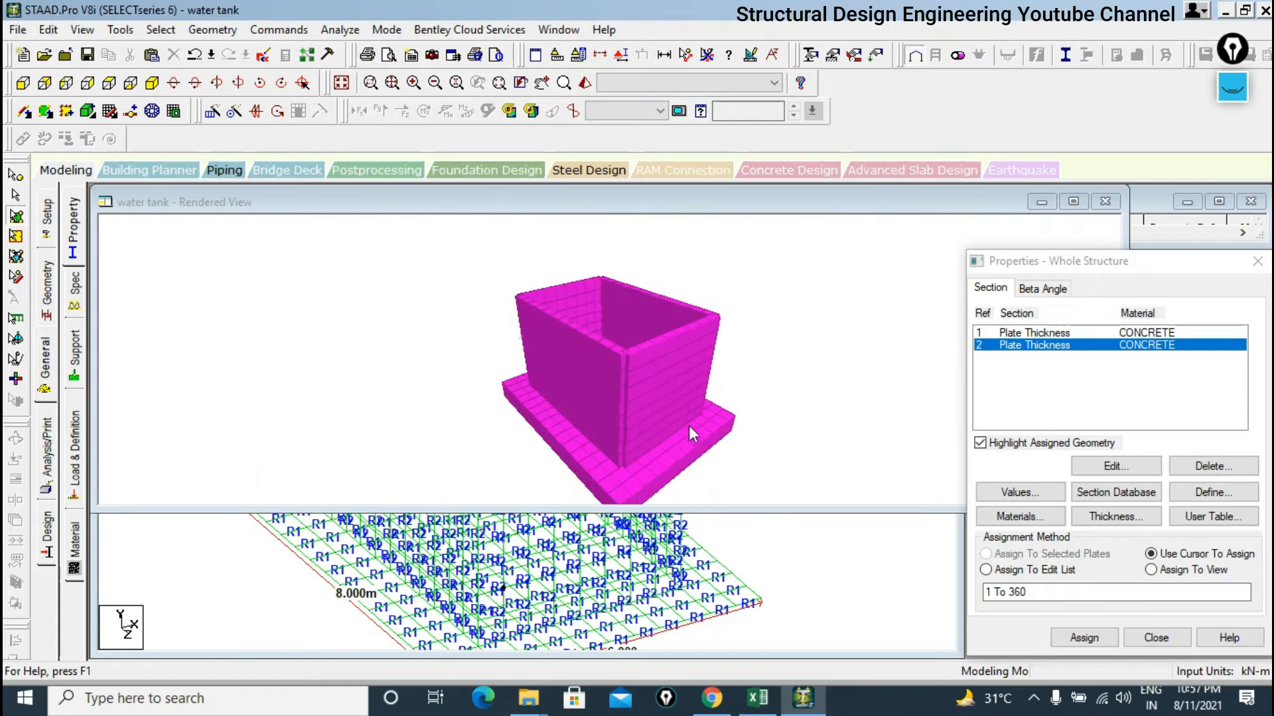
# Enlarge the 3D rendering and examine the tank's wall and base thicknesses from several angles, leaving the rendering when done.
pyautogui.click(1073, 201)
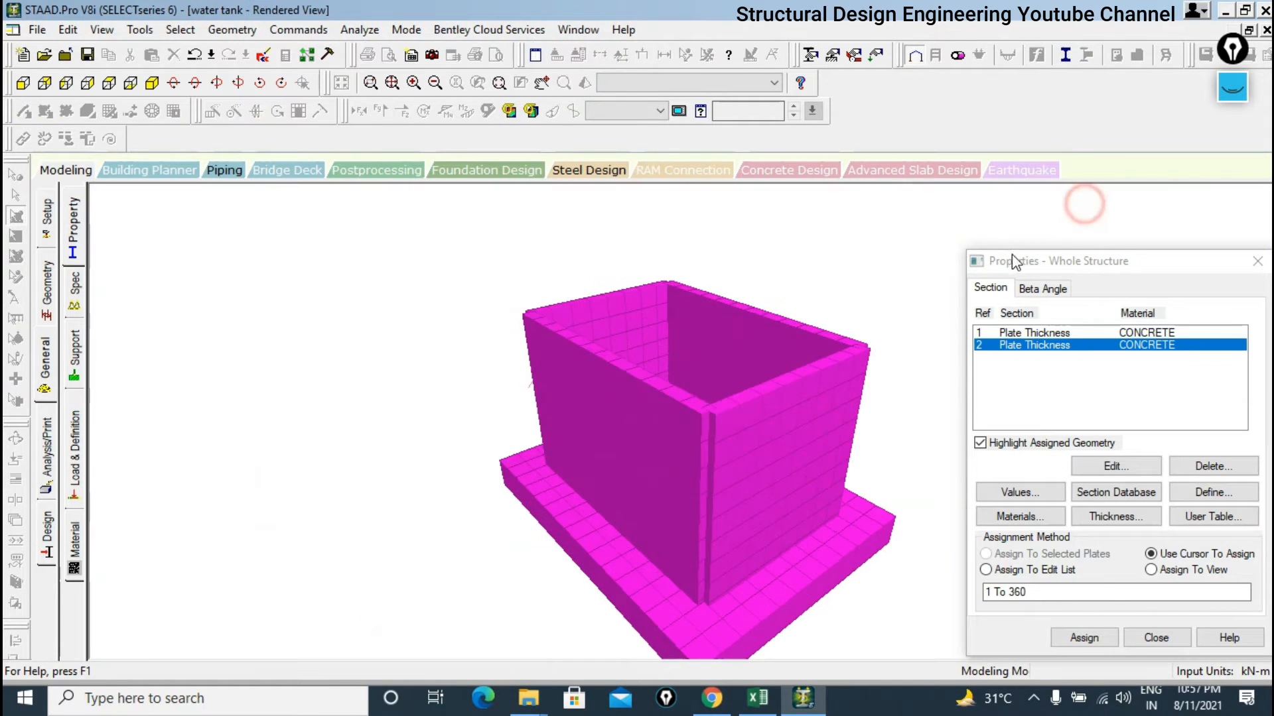
pyautogui.moveTo(635, 385); pyautogui.dragTo(496, 499)
pyautogui.moveTo(627, 496); pyautogui.dragTo(577, 389)
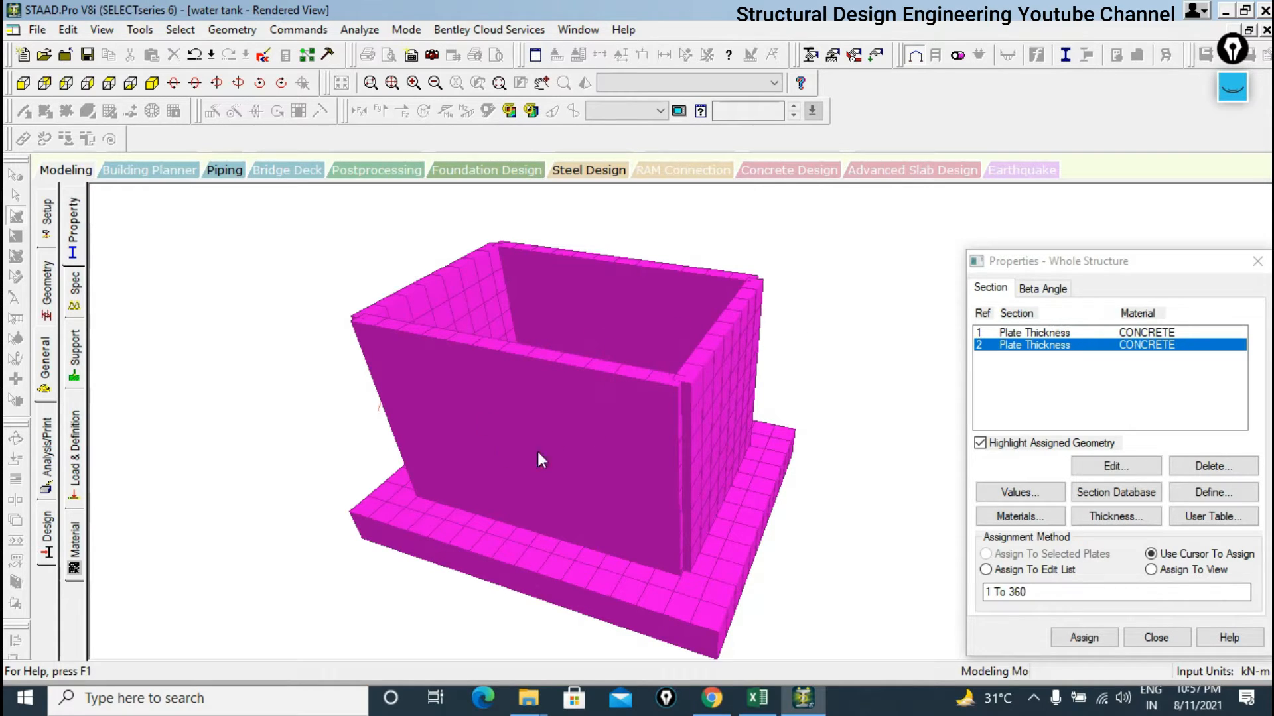
pyautogui.moveTo(590, 455); pyautogui.dragTo(601, 343)
pyautogui.moveTo(404, 372); pyautogui.dragTo(52, 170)
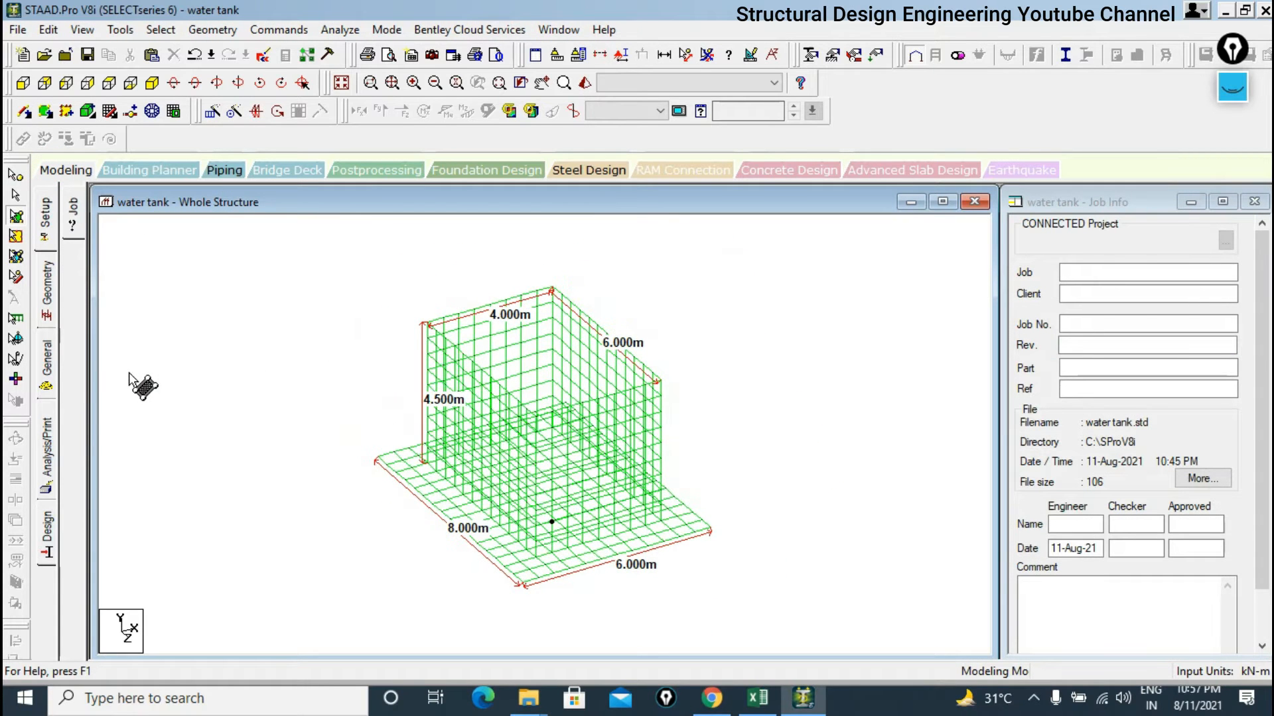
# Create primary load case 1 with loading type Dead and the title DL.
pyautogui.click(53, 368)
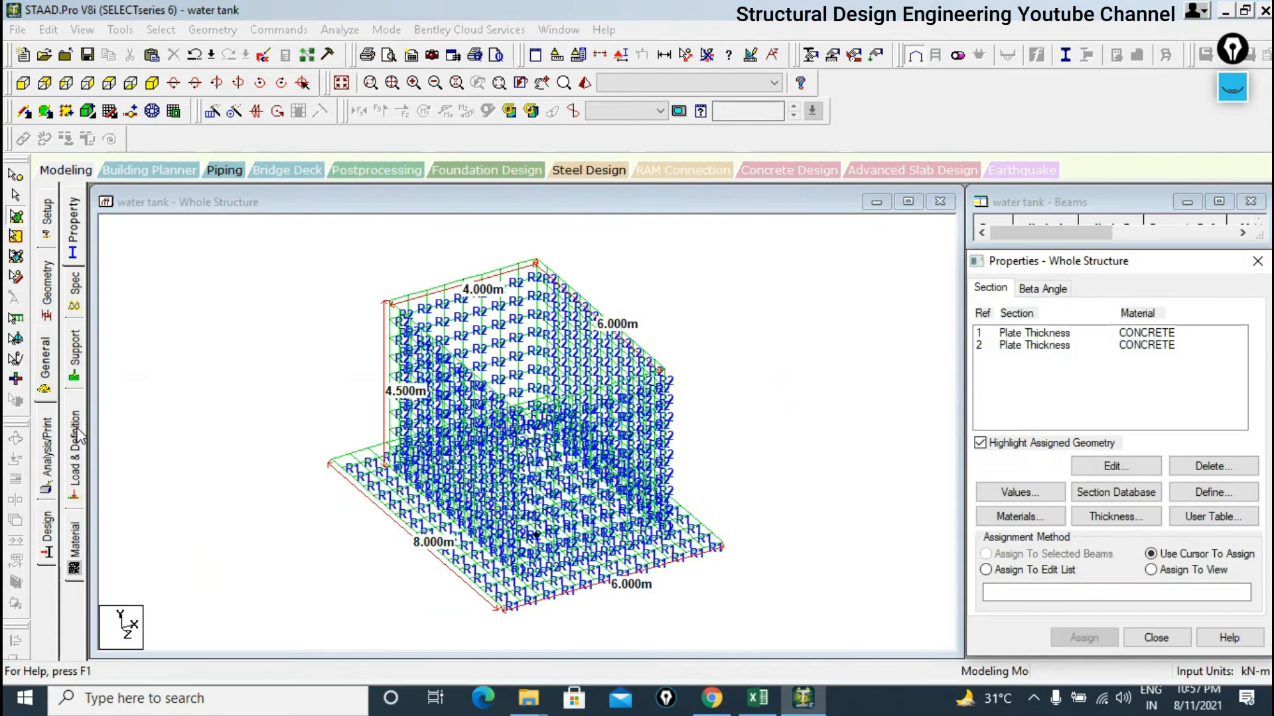
pyautogui.click(74, 451)
pyautogui.click(1034, 237)
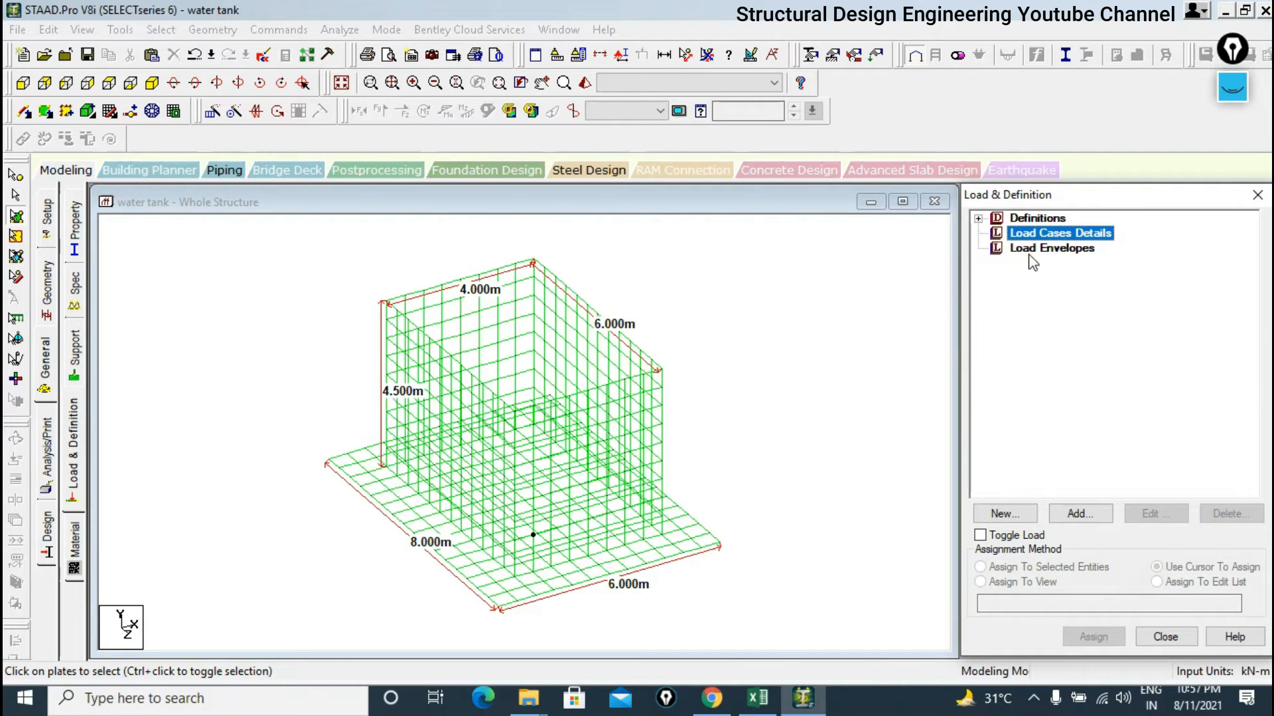
pyautogui.click(1080, 513)
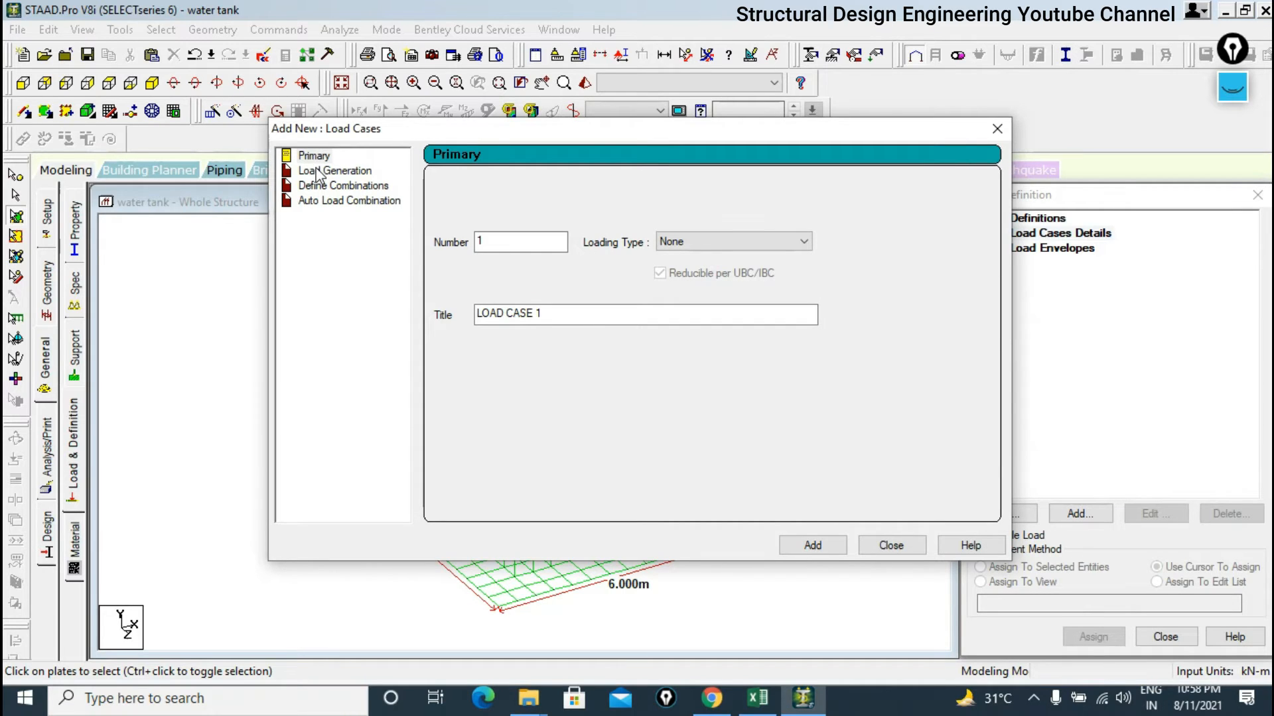
pyautogui.doubleClick(502, 239)
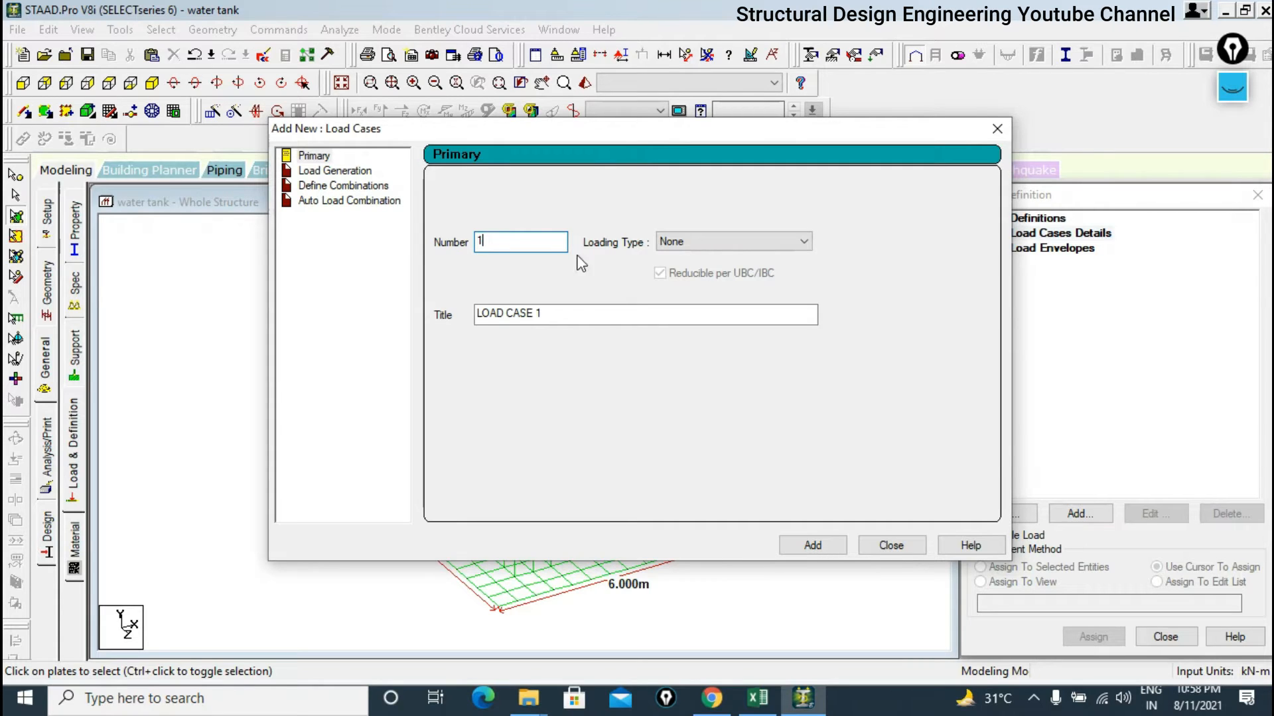
pyautogui.click(692, 241)
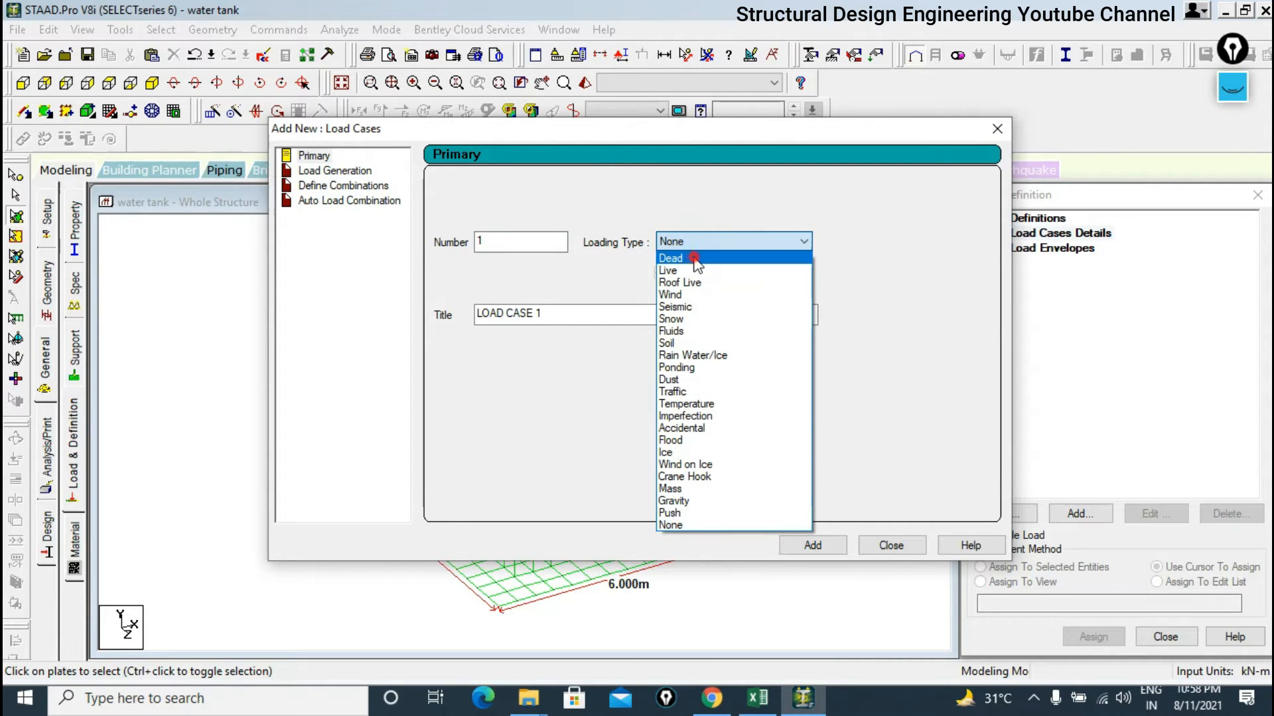
pyautogui.click(671, 258)
pyautogui.moveTo(556, 319); pyautogui.dragTo(443, 318)
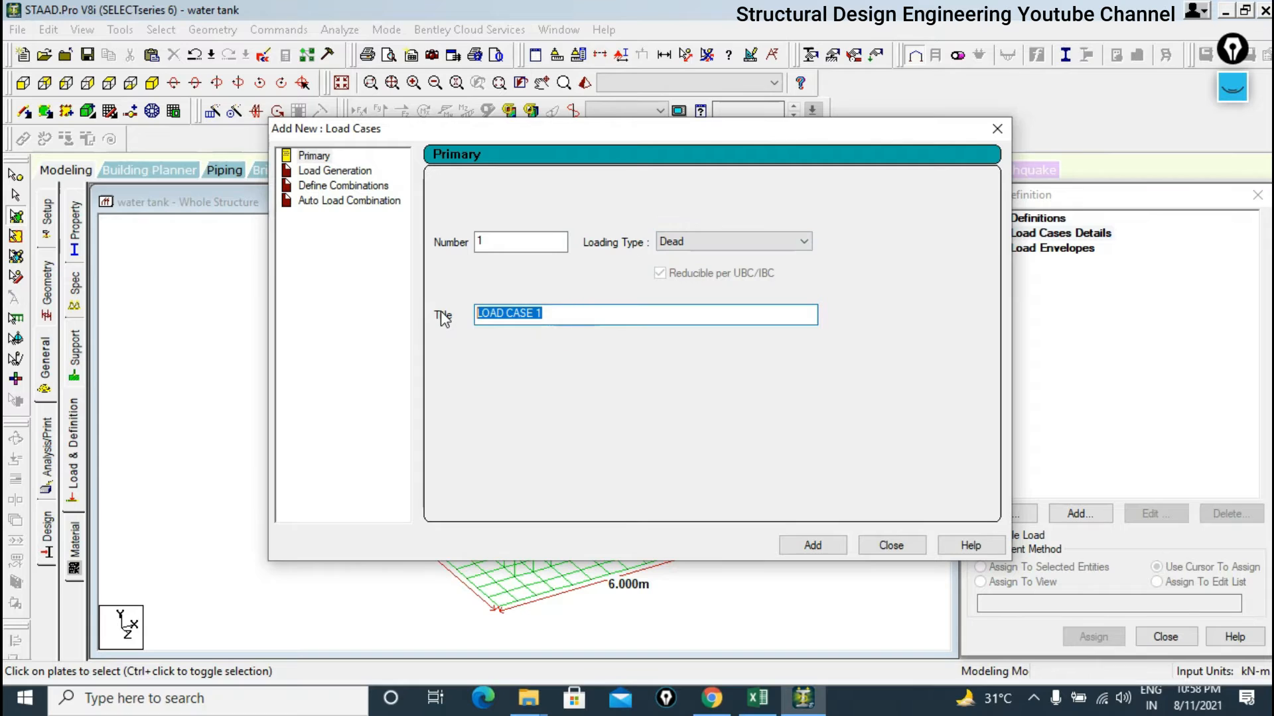
pyautogui.write('DL')
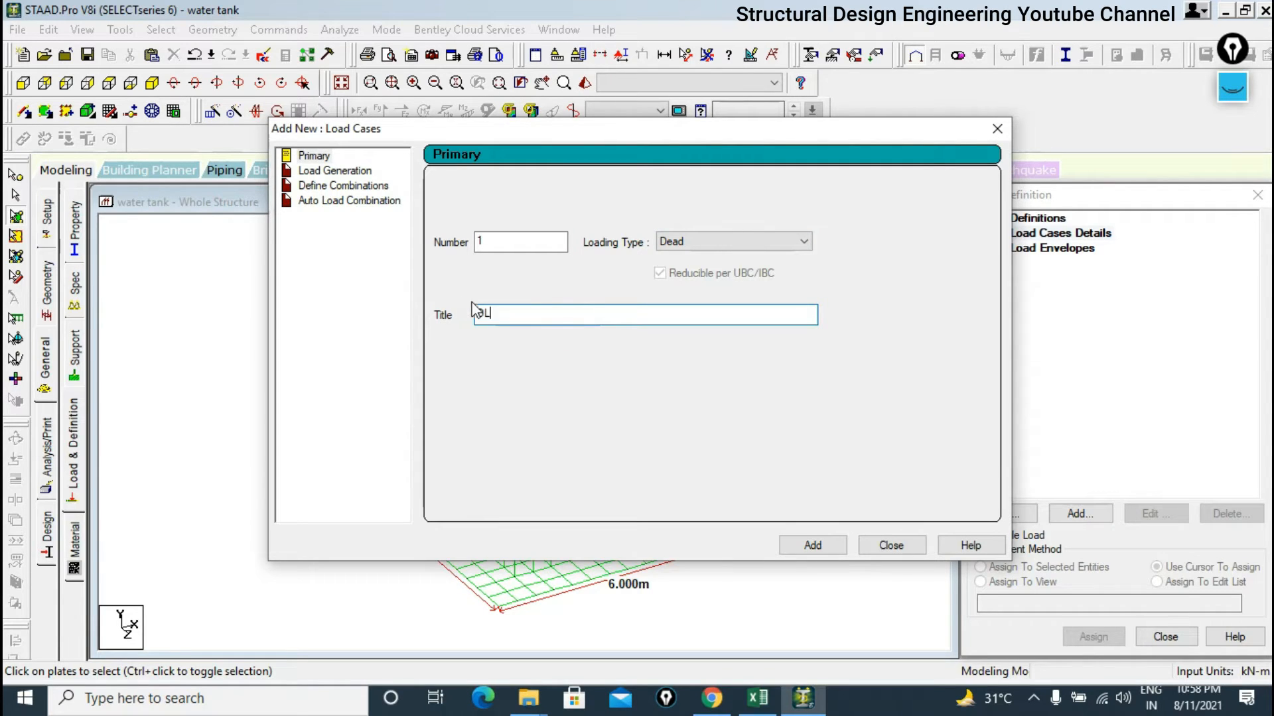
pyautogui.press('Return')
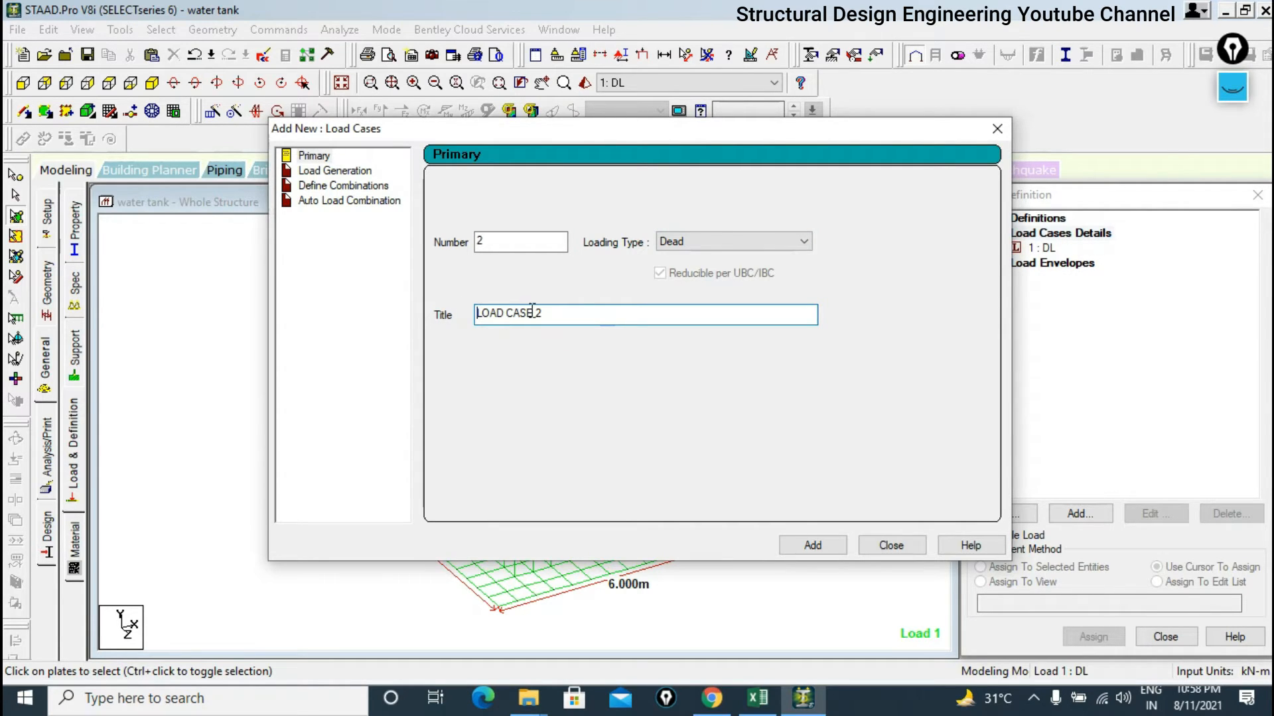
# Create primary load case 2 with loading type None and the title SOIL PRESSURE.
pyautogui.click(507, 240)
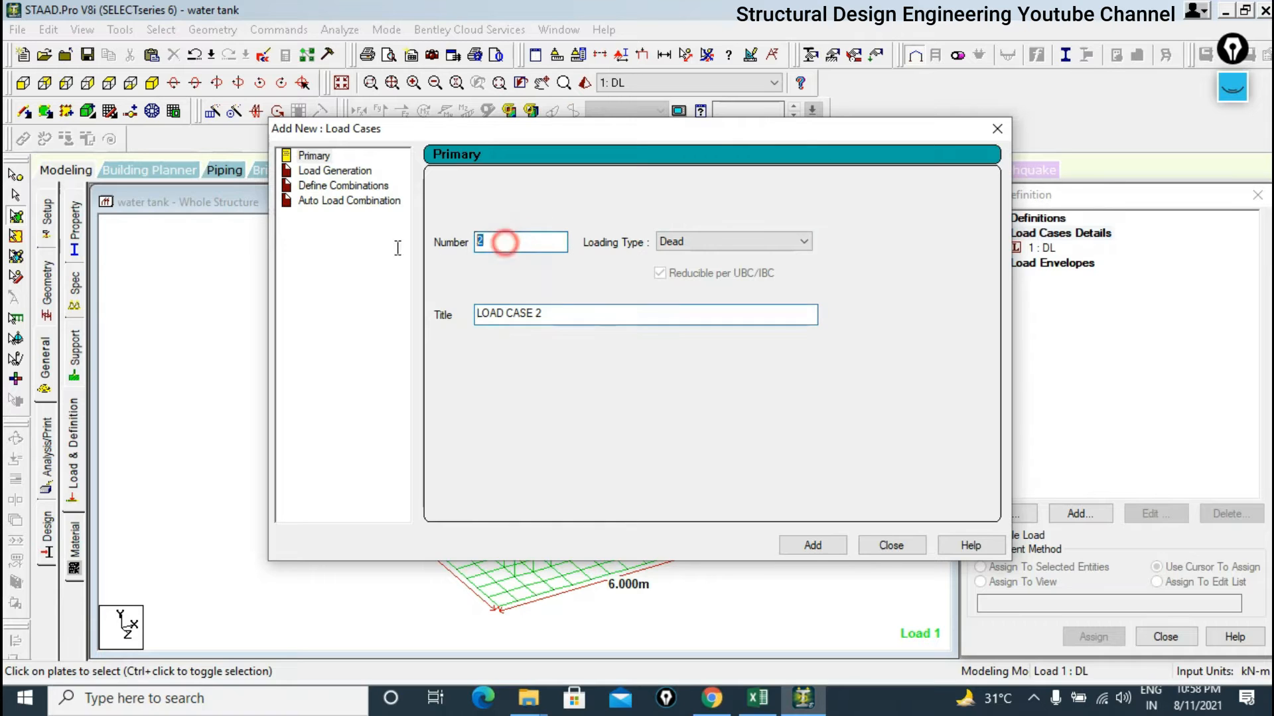
pyautogui.click(686, 243)
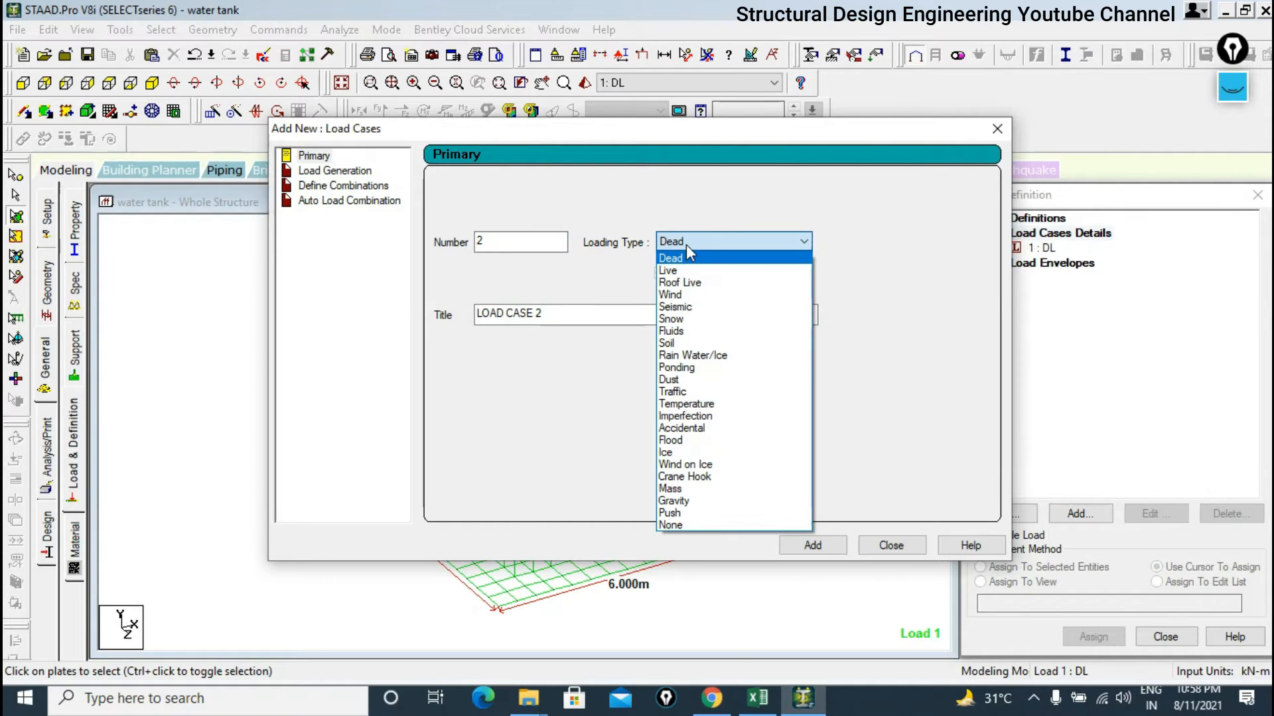
pyautogui.click(682, 240)
pyautogui.click(682, 240)
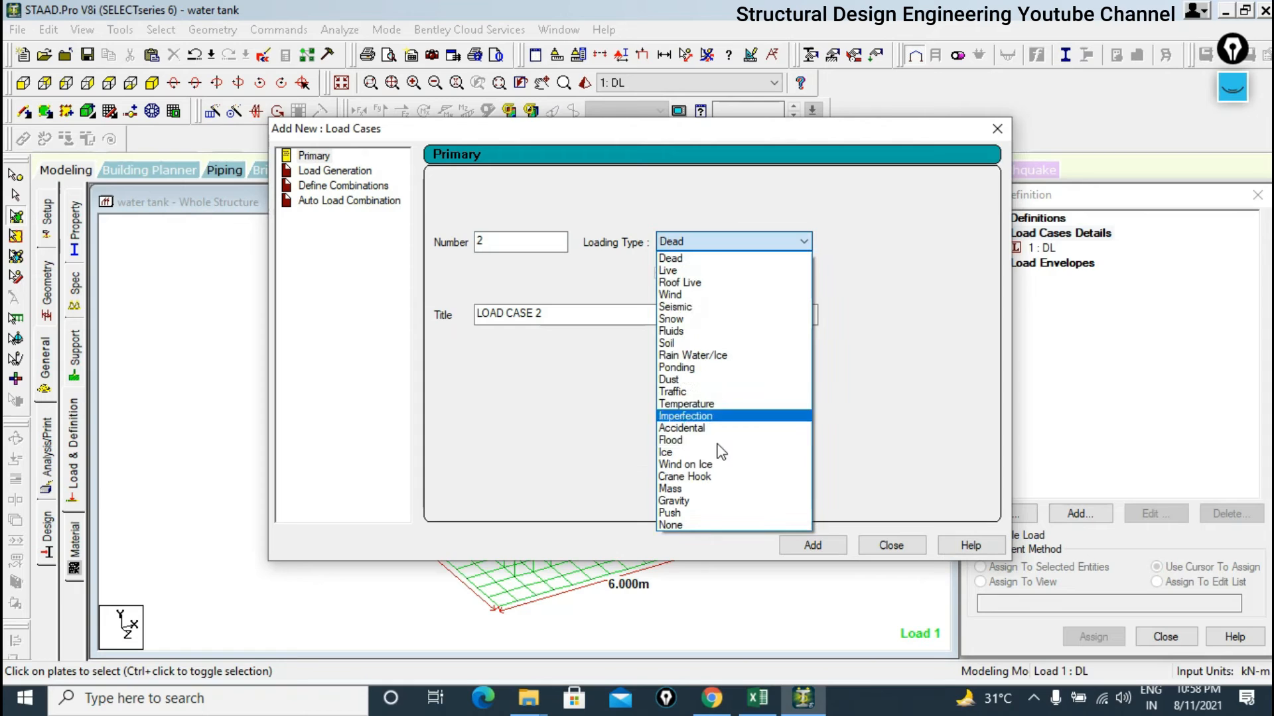
pyautogui.click(700, 525)
pyautogui.click(575, 321)
pyautogui.moveTo(575, 320); pyautogui.dragTo(461, 313)
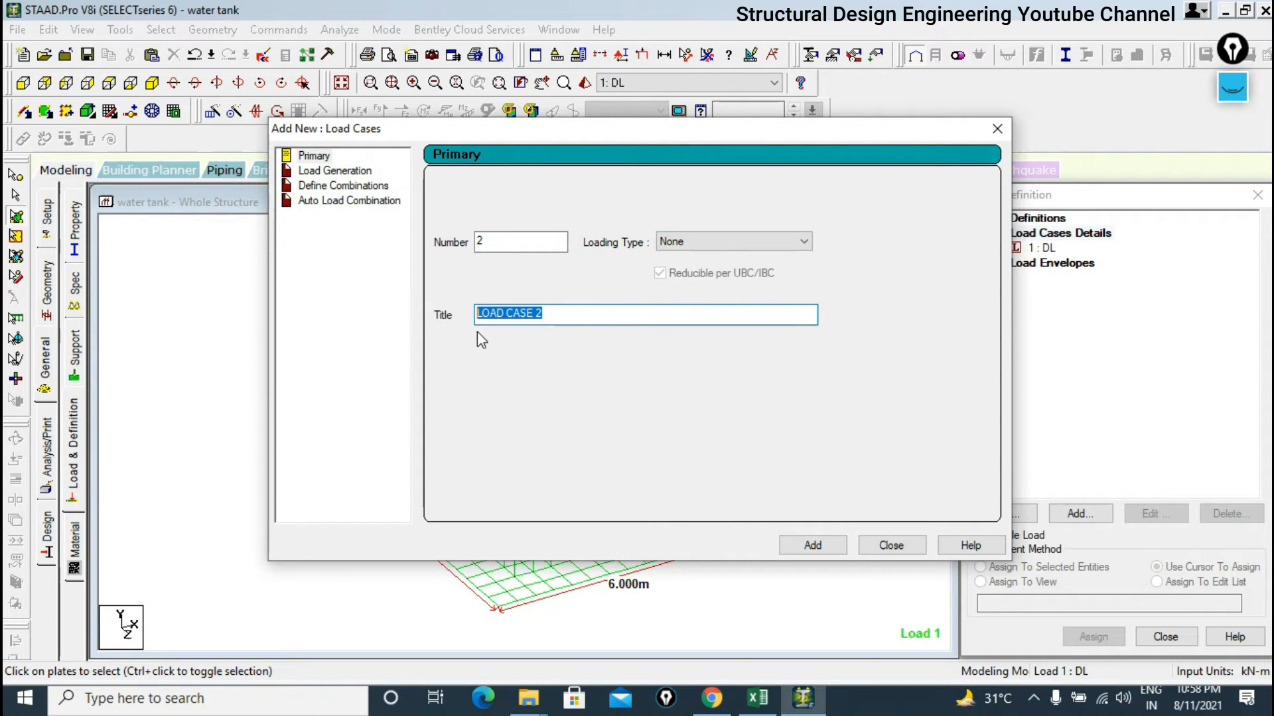
pyautogui.write('SOIL PRESSURE')
pyautogui.press('Return')
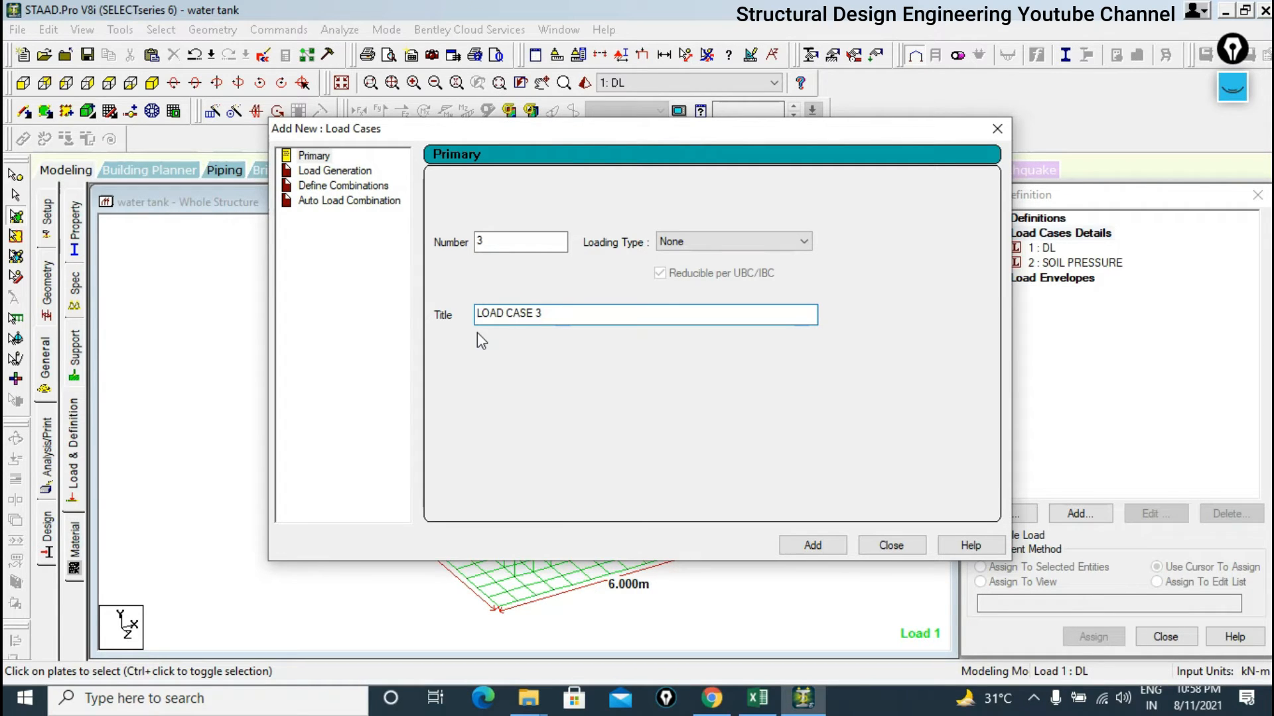
# Create primary load case 3 titled WATER PRESSURE with loading type None and finish adding load cases.
pyautogui.doubleClick(519, 240)
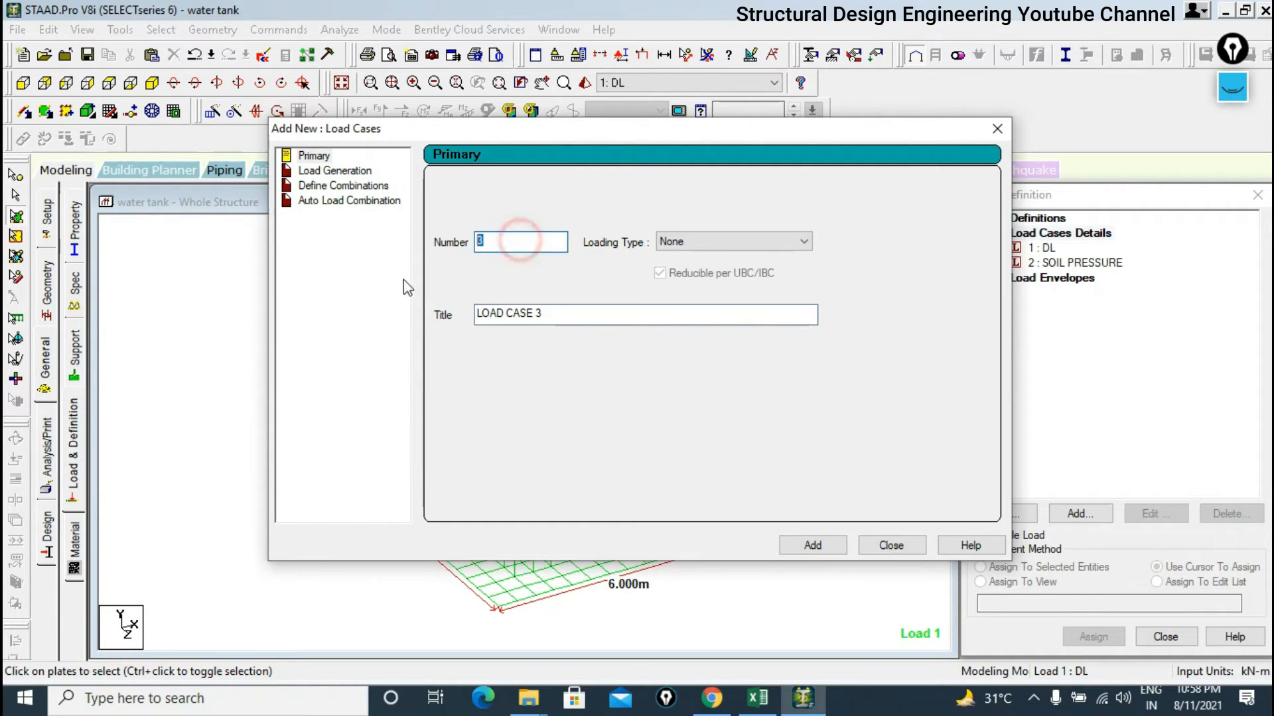
pyautogui.click(691, 243)
pyautogui.click(692, 243)
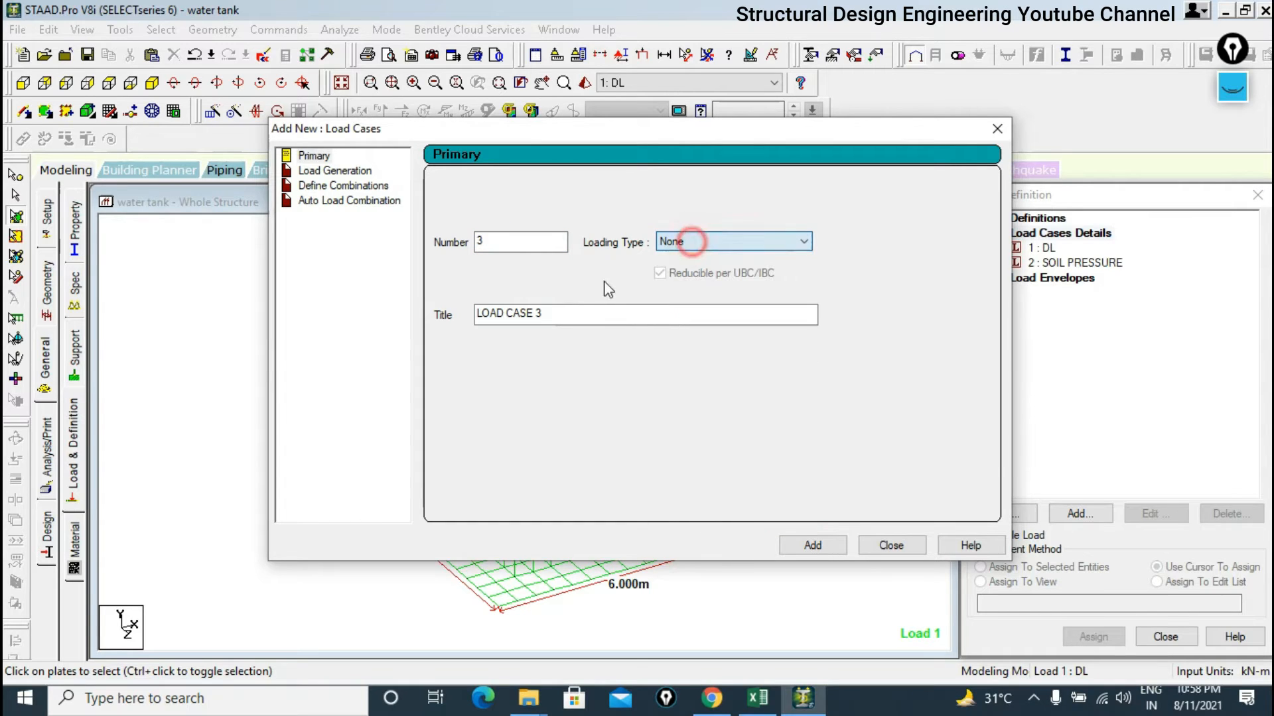
pyautogui.moveTo(583, 312); pyautogui.dragTo(401, 351)
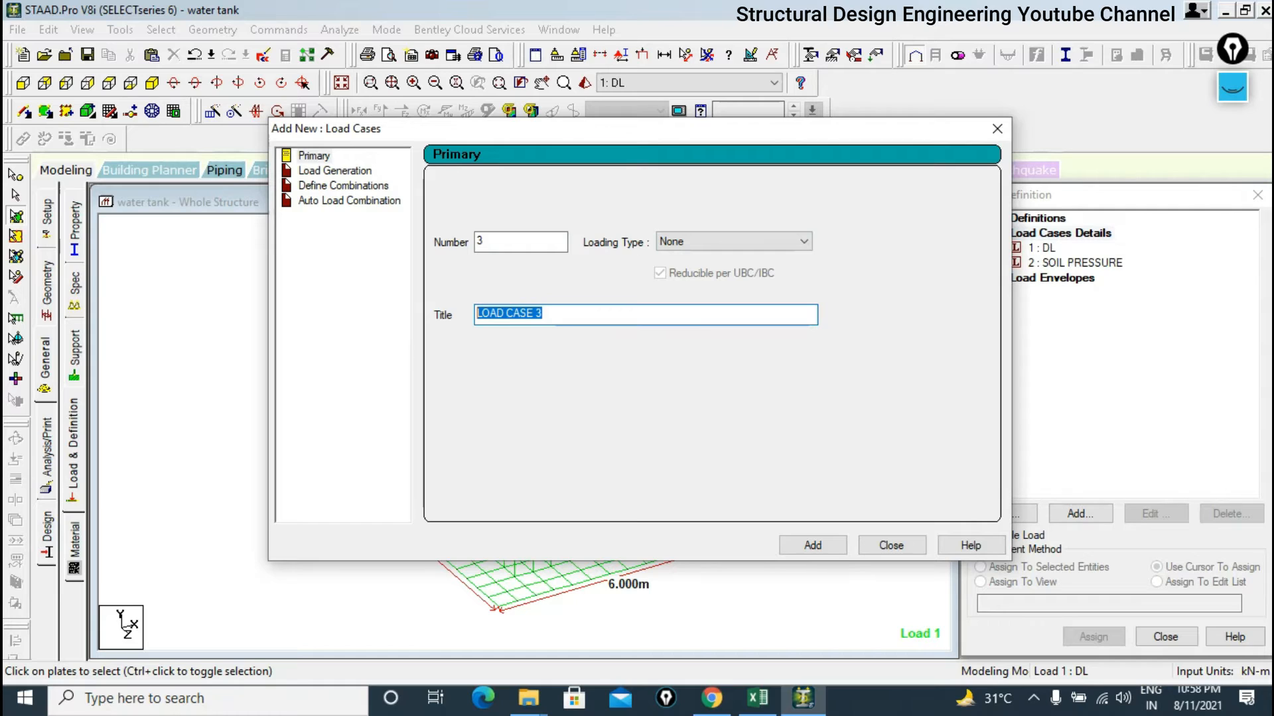
pyautogui.write('WATER PRESSURE')
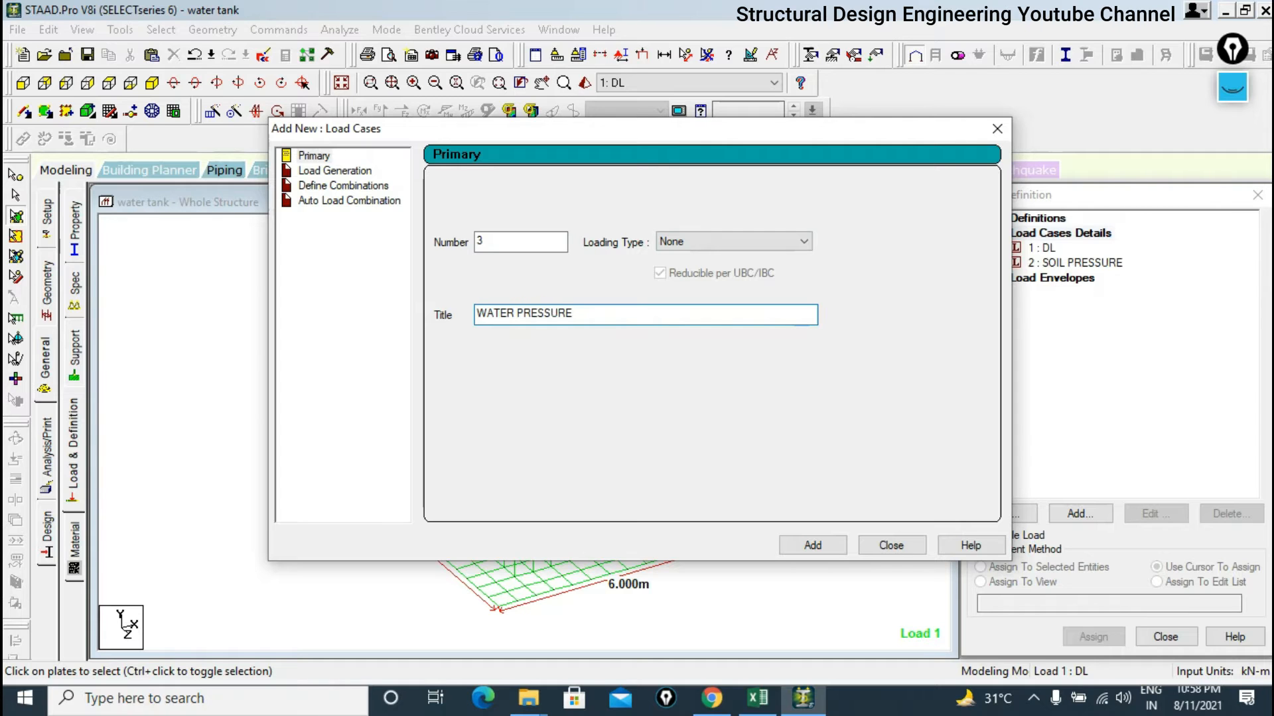
pyautogui.press('Return')
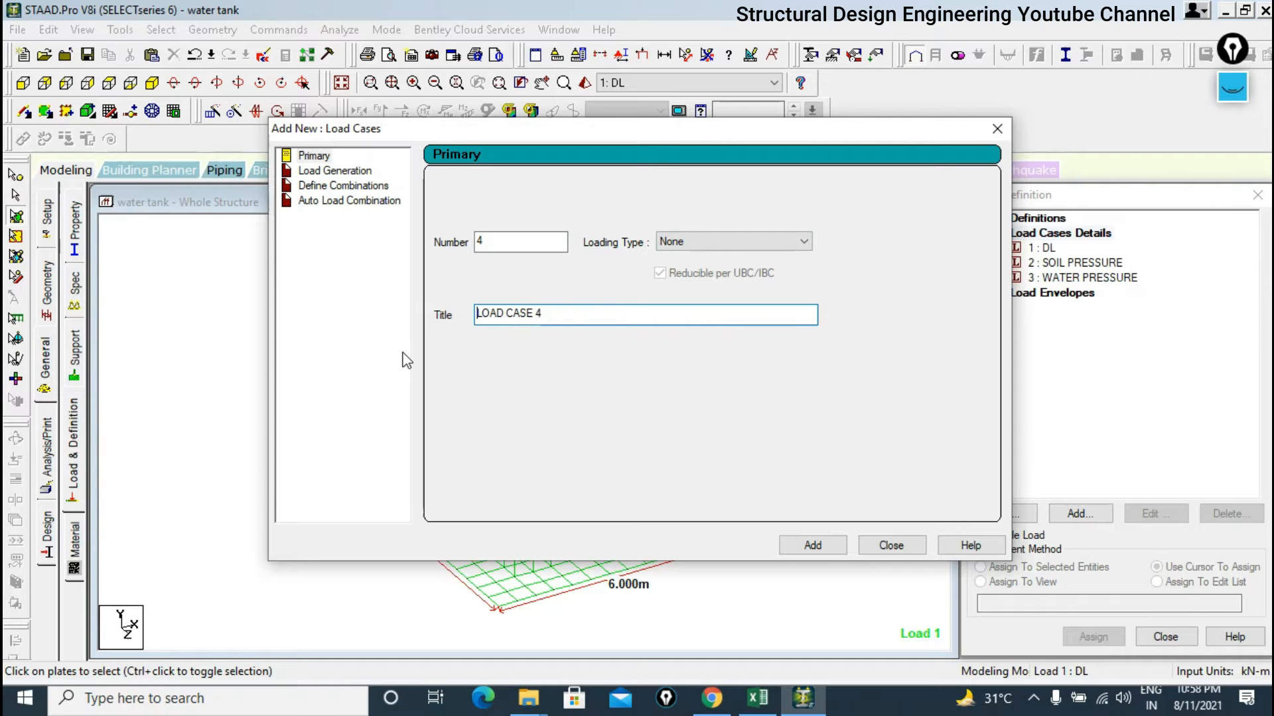
pyautogui.click(995, 135)
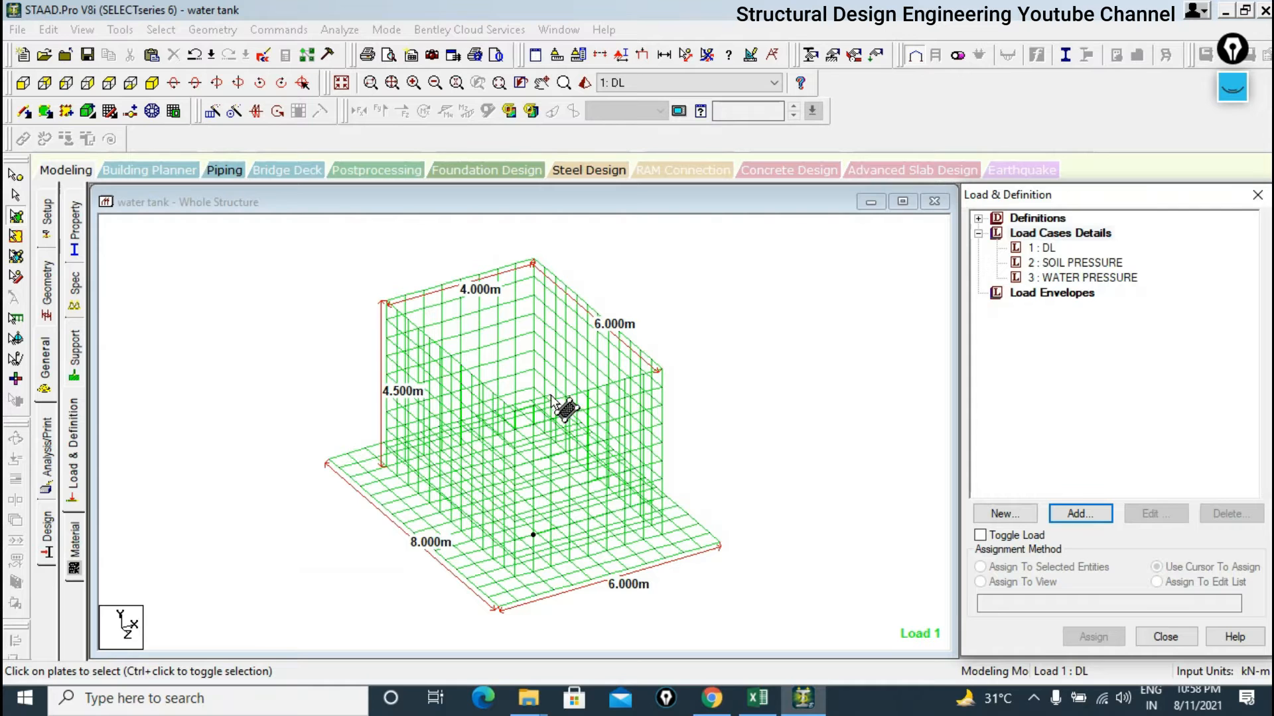
# Examine the tank's walls, top edges and base, with the mesh nodes displayed through the Add Beam cursor.
pyautogui.scroll(2, 488, 321)
pyautogui.scroll(-2, 507, 329)
pyautogui.scroll(1, 507, 329)
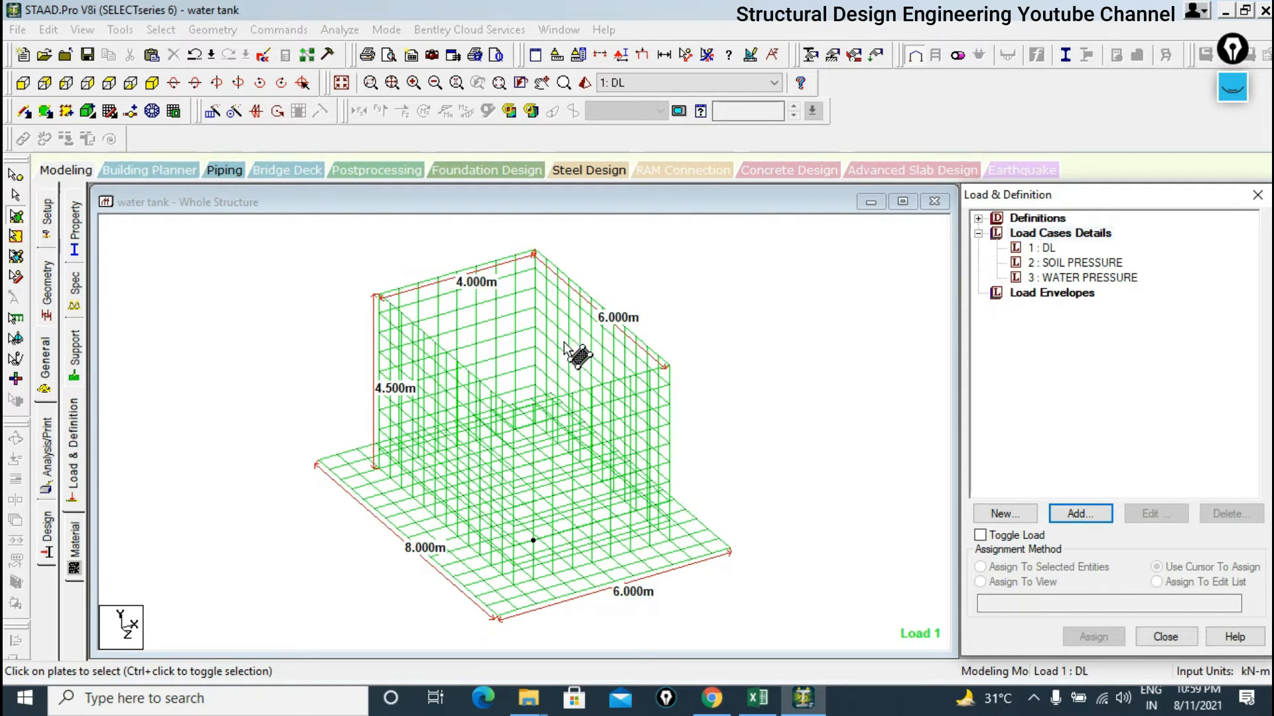
pyautogui.click(543, 311)
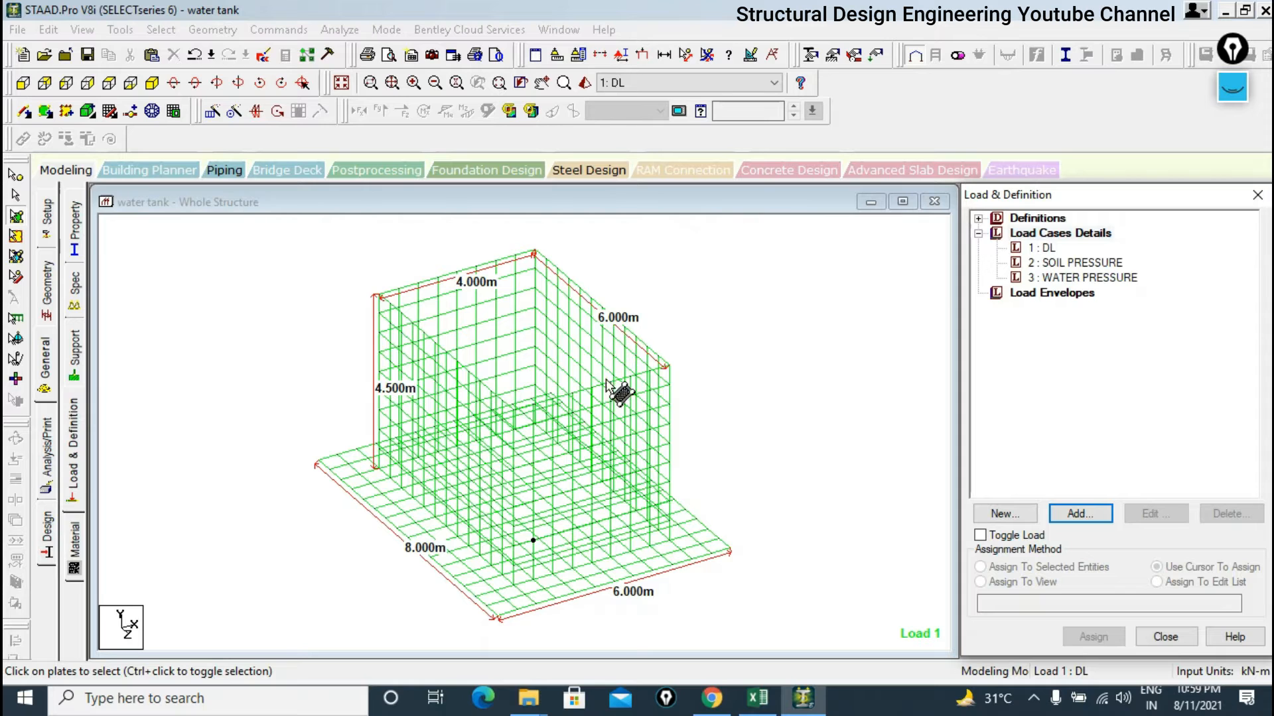
pyautogui.click(24, 111)
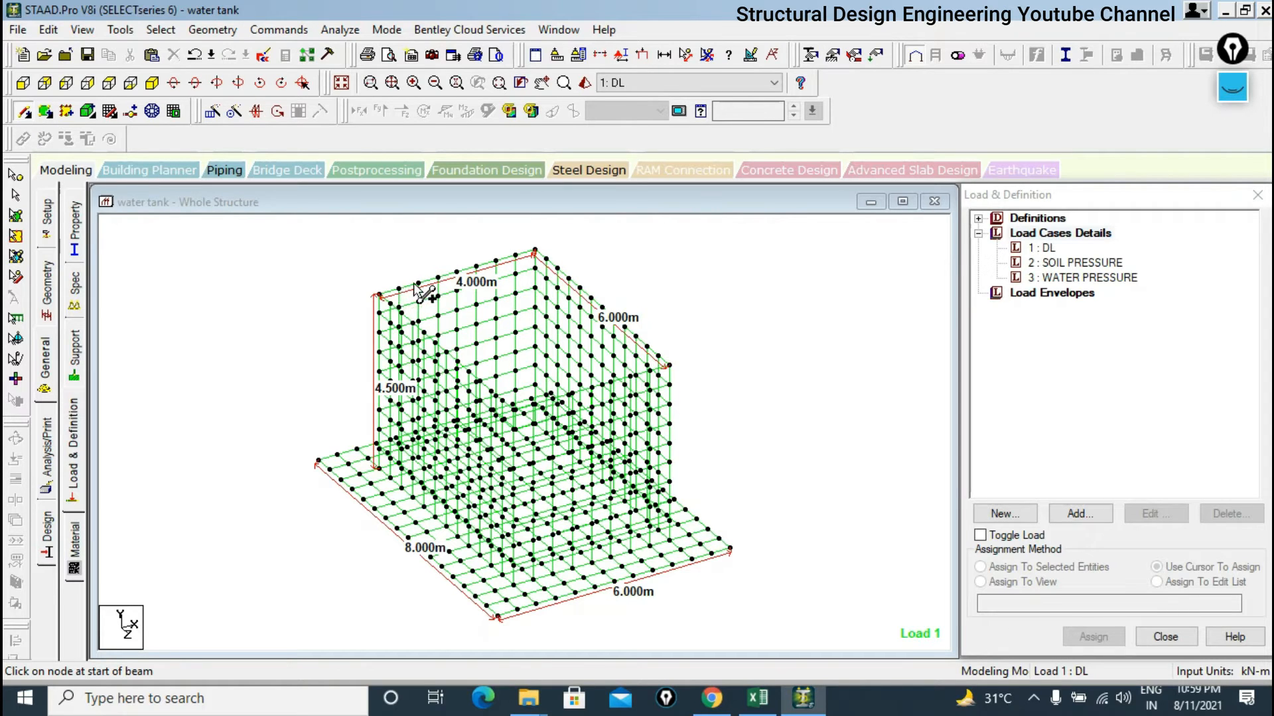
pyautogui.click(497, 261)
pyautogui.click(517, 255)
pyautogui.click(534, 251)
pyautogui.scroll(3, 550, 371)
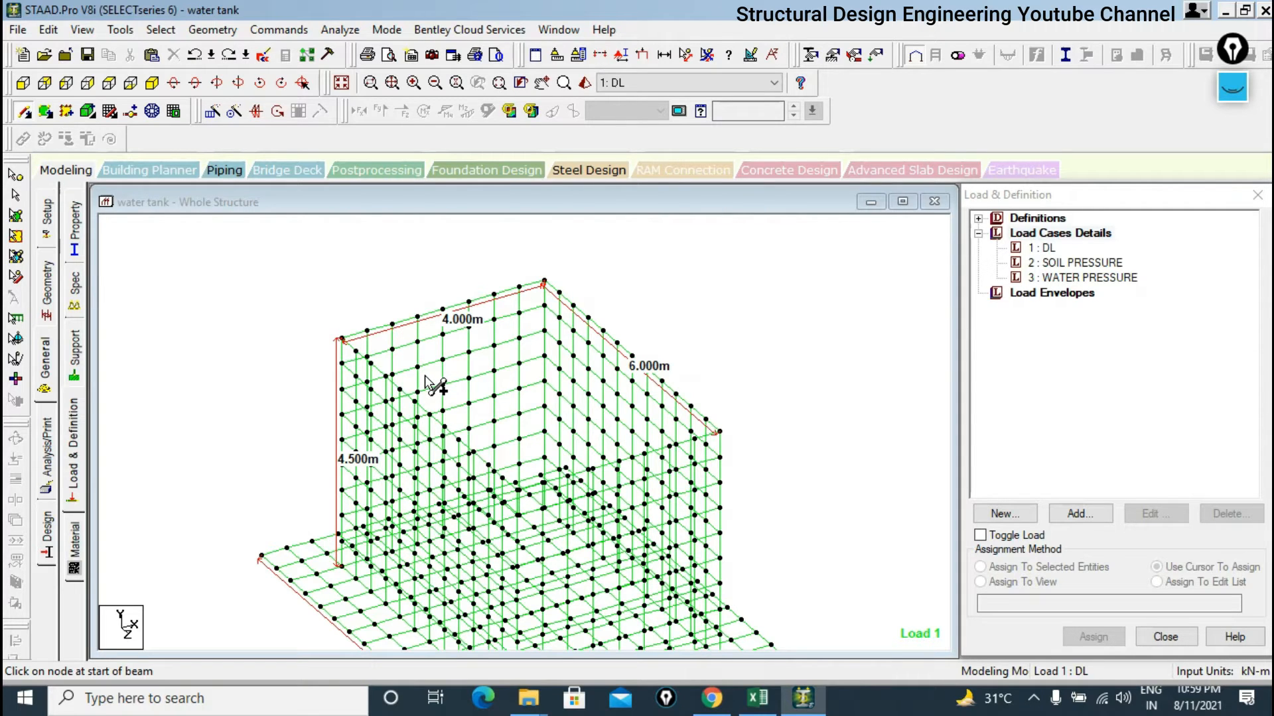
pyautogui.moveTo(574, 521); pyautogui.dragTo(546, 515, button='middle')
pyautogui.scroll(-1, 550, 443)
pyautogui.scroll(-1, 552, 452)
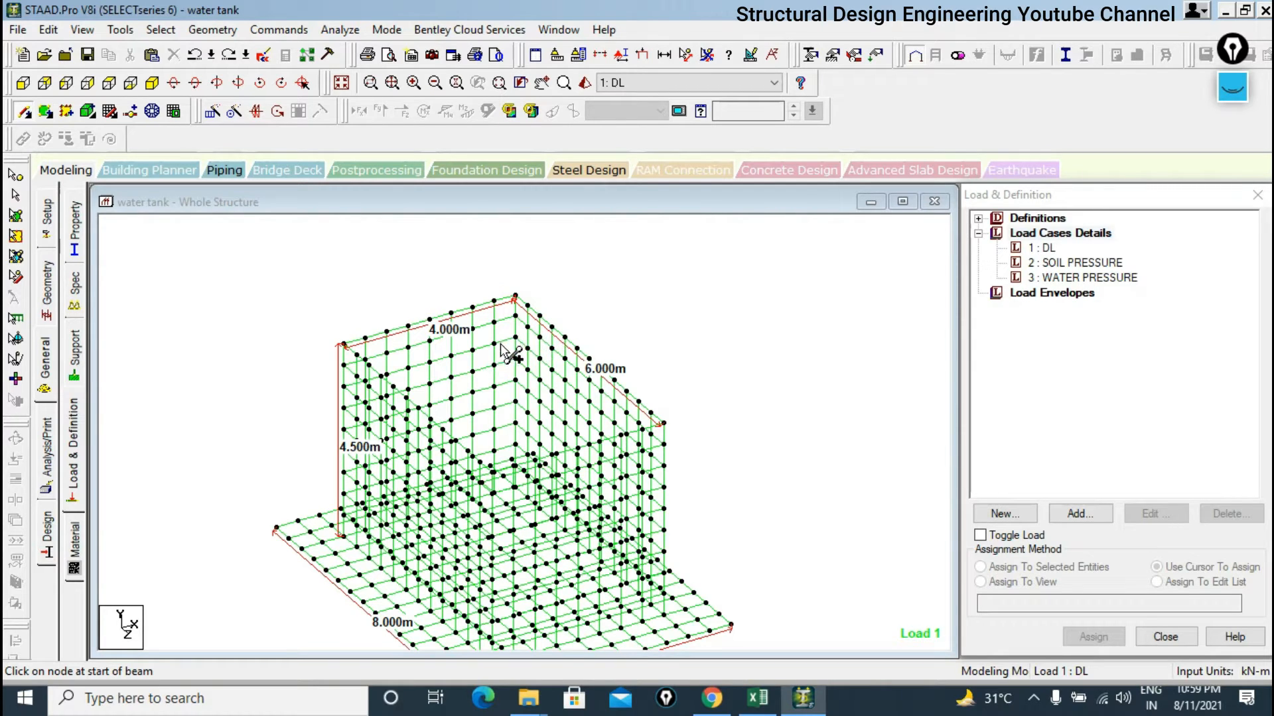
pyautogui.scroll(-1, 512, 355)
pyautogui.moveTo(559, 426); pyautogui.dragTo(503, 353, button='middle')
pyautogui.scroll(1, 594, 475)
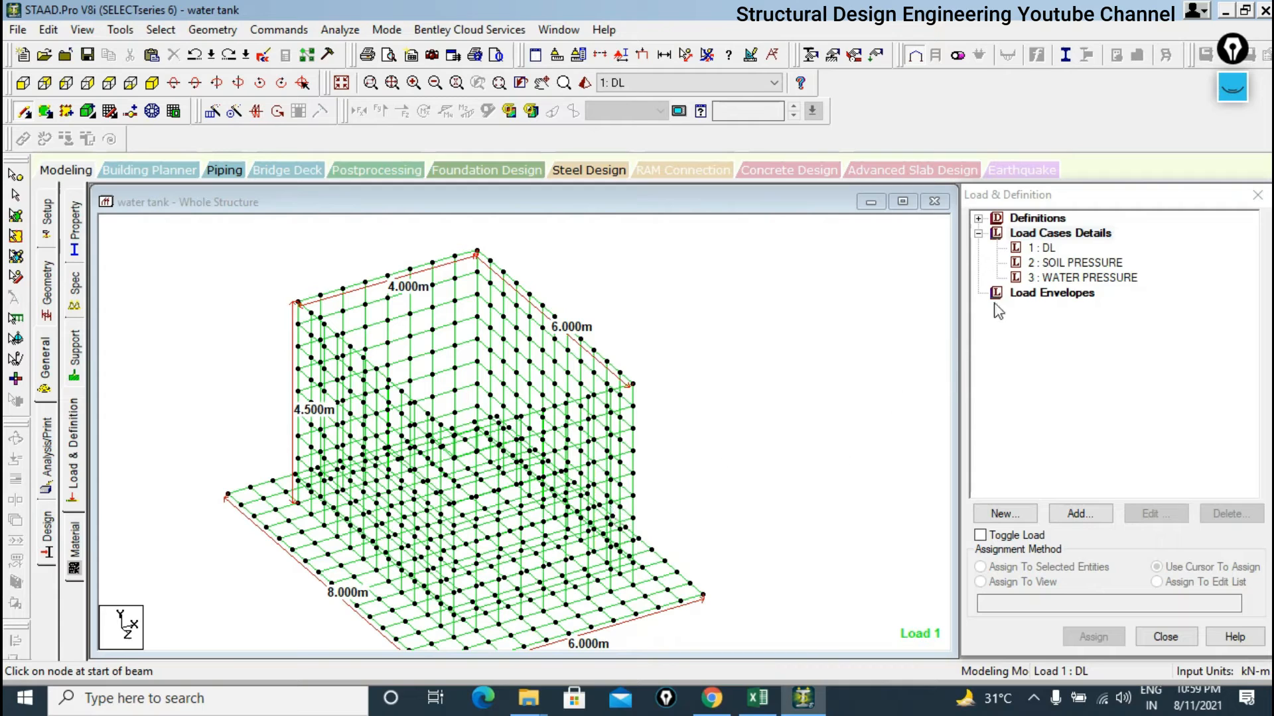
# Review the load case list and accept the automatic save of the water tank file.
pyautogui.click(1045, 250)
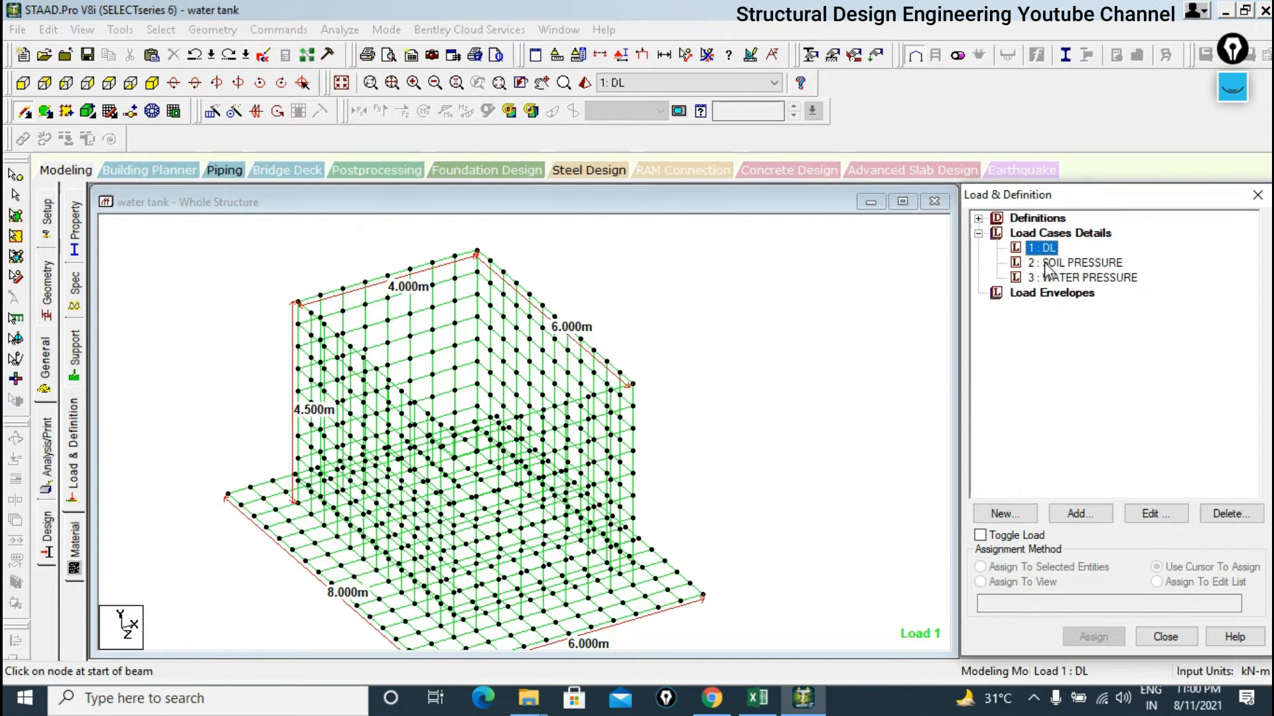
pyautogui.click(1030, 233)
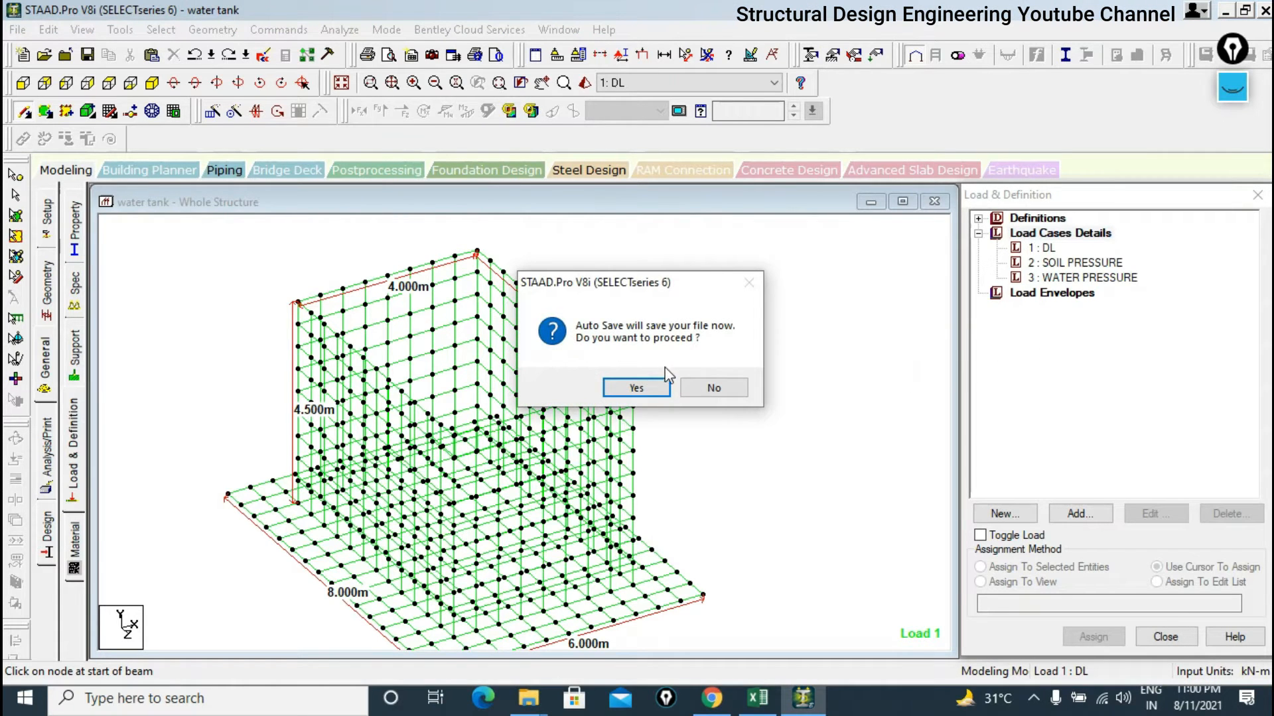
pyautogui.click(647, 385)
pyautogui.click(538, 369)
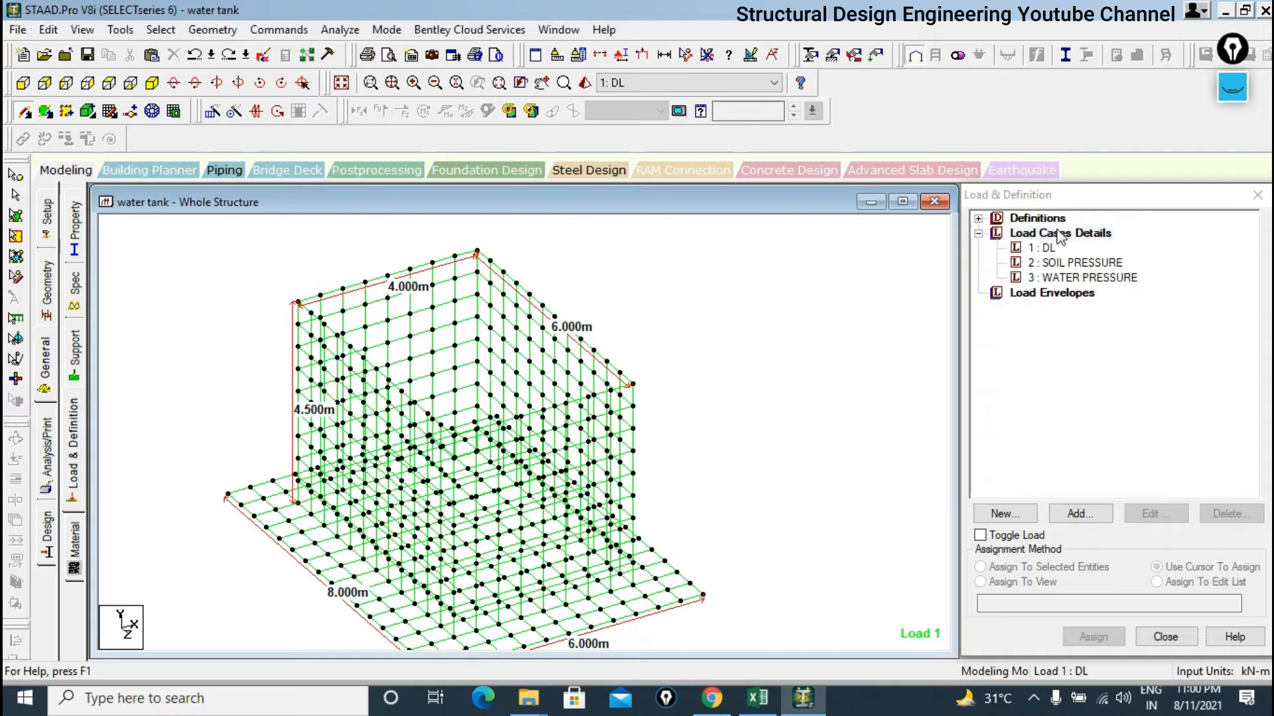
# Add a selfweight load in the Y direction with factor -1 to the DL load case and finish adding load items.
pyautogui.click(1045, 249)
pyautogui.click(1102, 512)
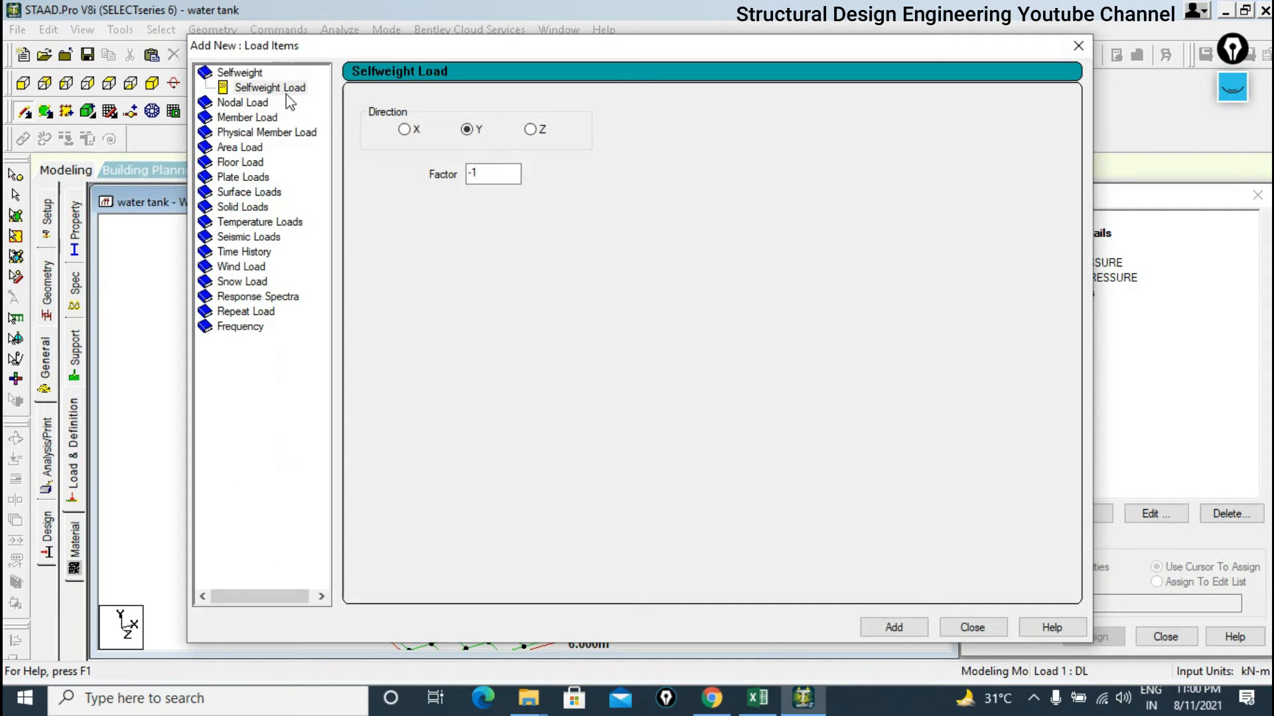
pyautogui.click(899, 627)
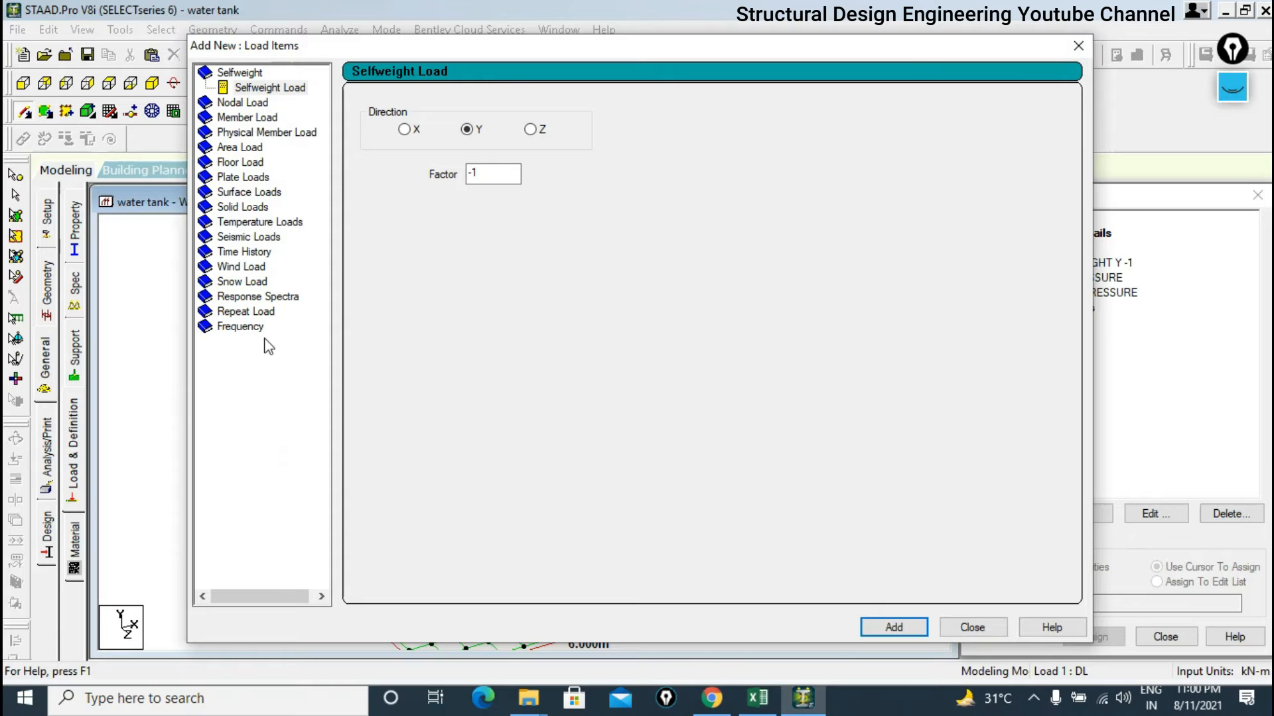
pyautogui.moveTo(347, 51); pyautogui.dragTo(735, 99)
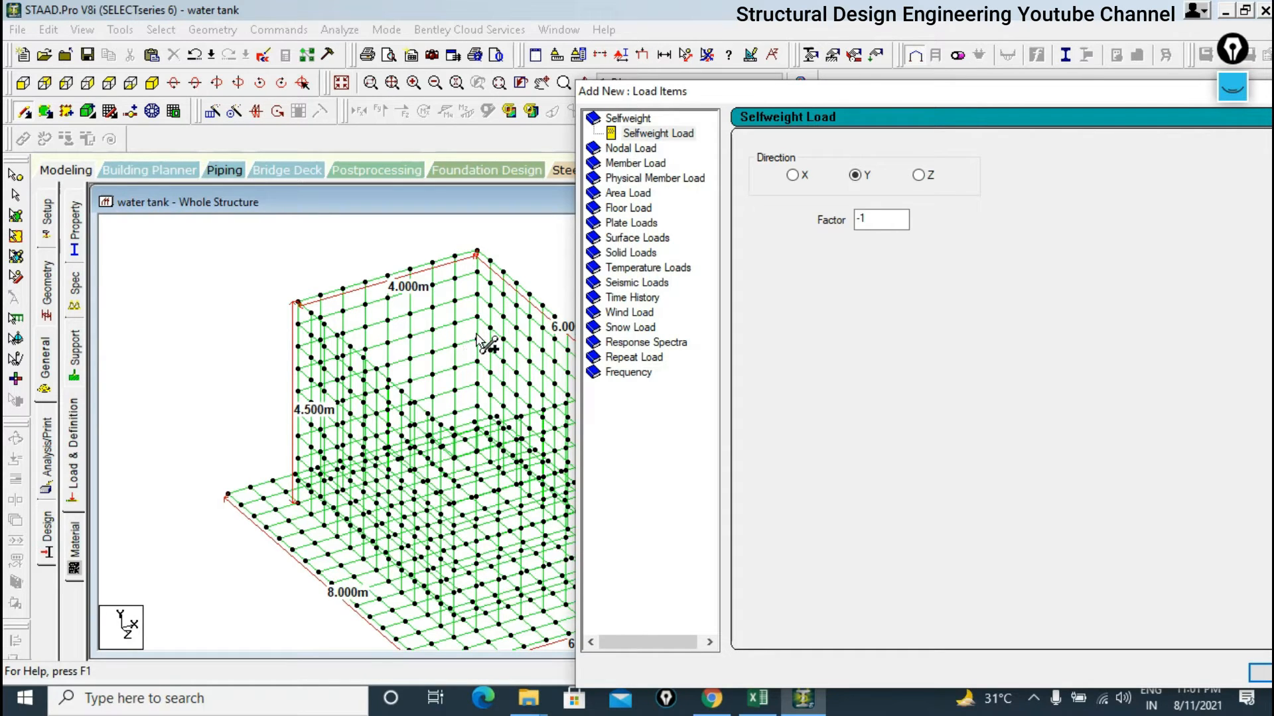
pyautogui.moveTo(960, 101); pyautogui.dragTo(465, 241)
pyautogui.click(967, 232)
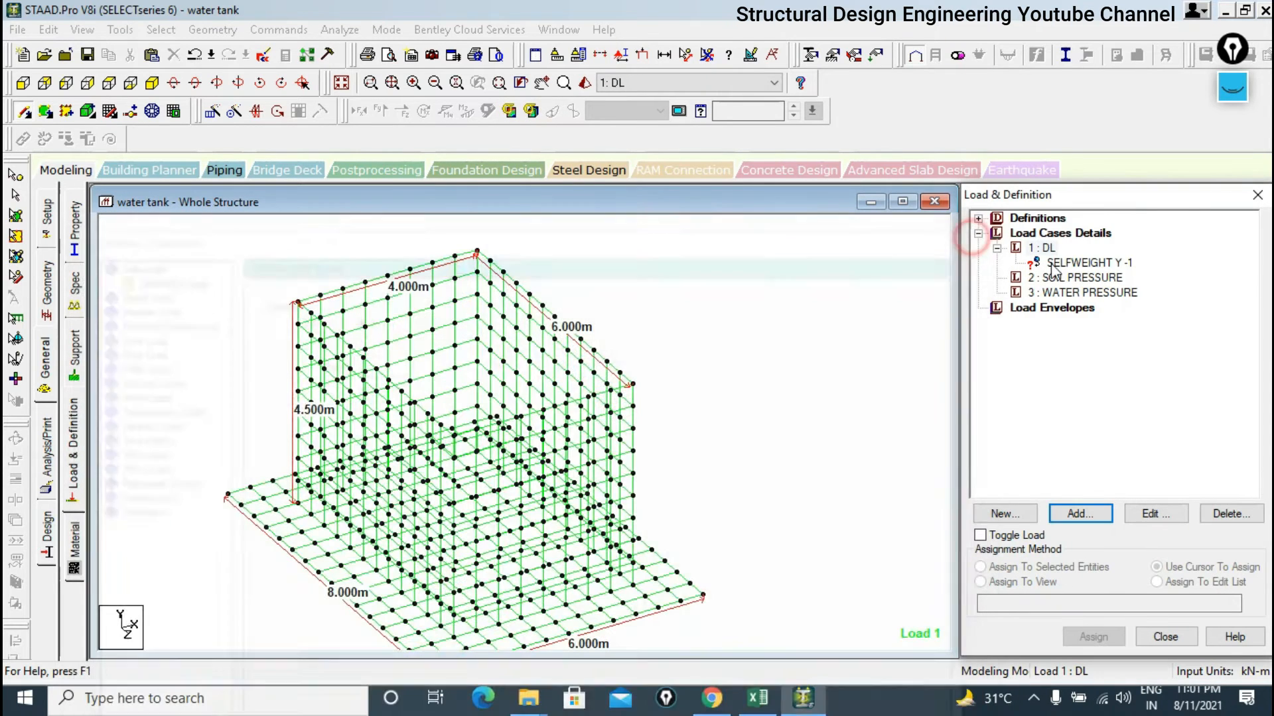
# Activate the SOIL PRESSURE load case and select all plates of the 6 m long outer side wall nearest the 4.500 m dimension.
pyautogui.click(1069, 279)
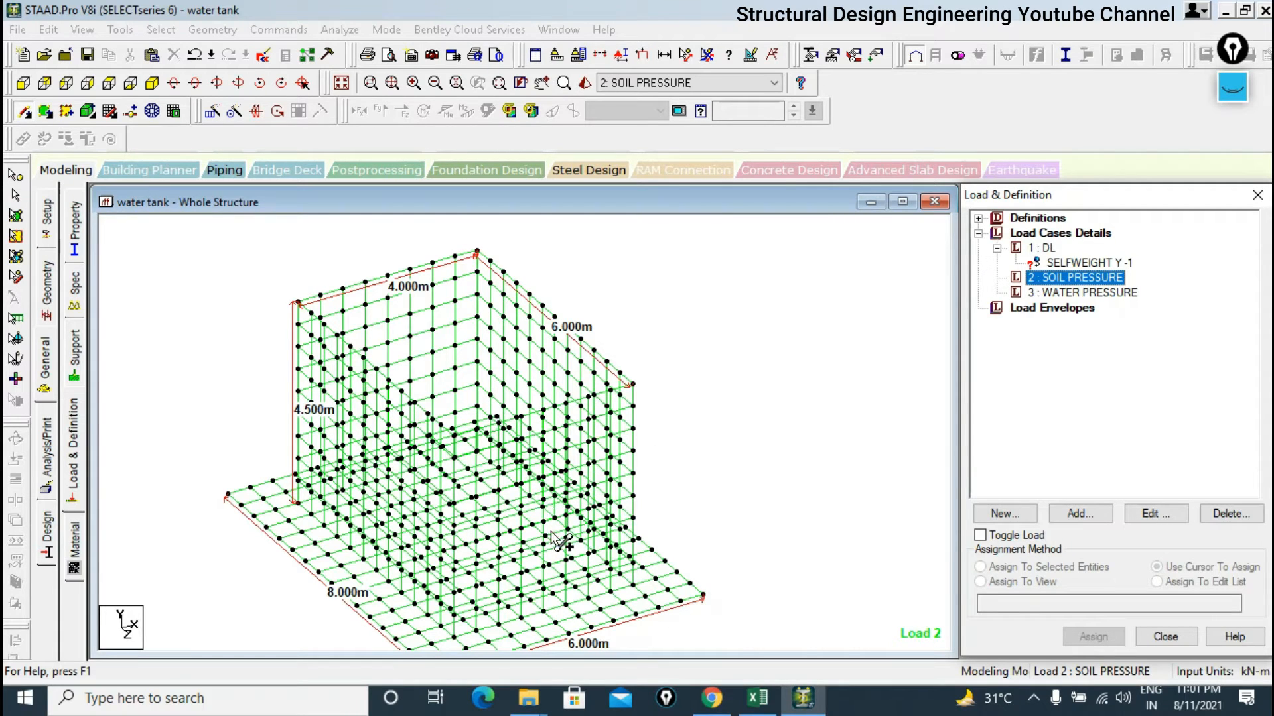
pyautogui.click(110, 85)
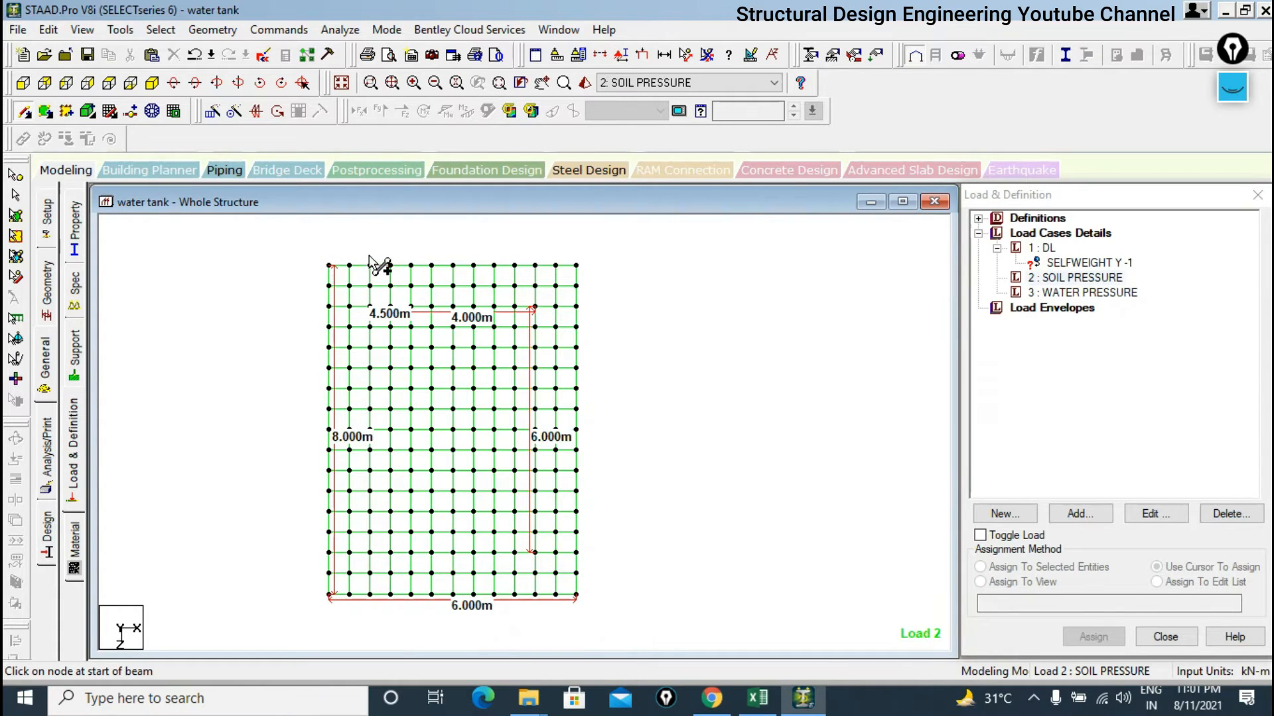
pyautogui.click(16, 216)
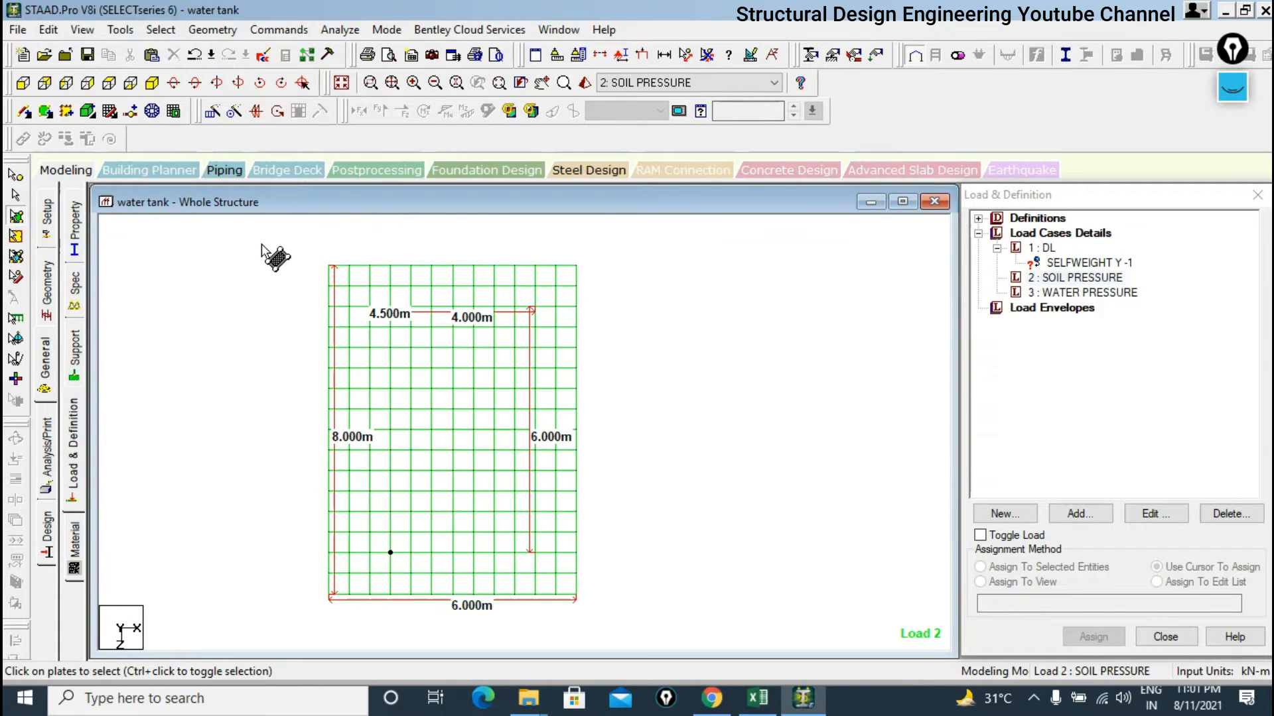
pyautogui.moveTo(362, 251); pyautogui.dragTo(376, 600)
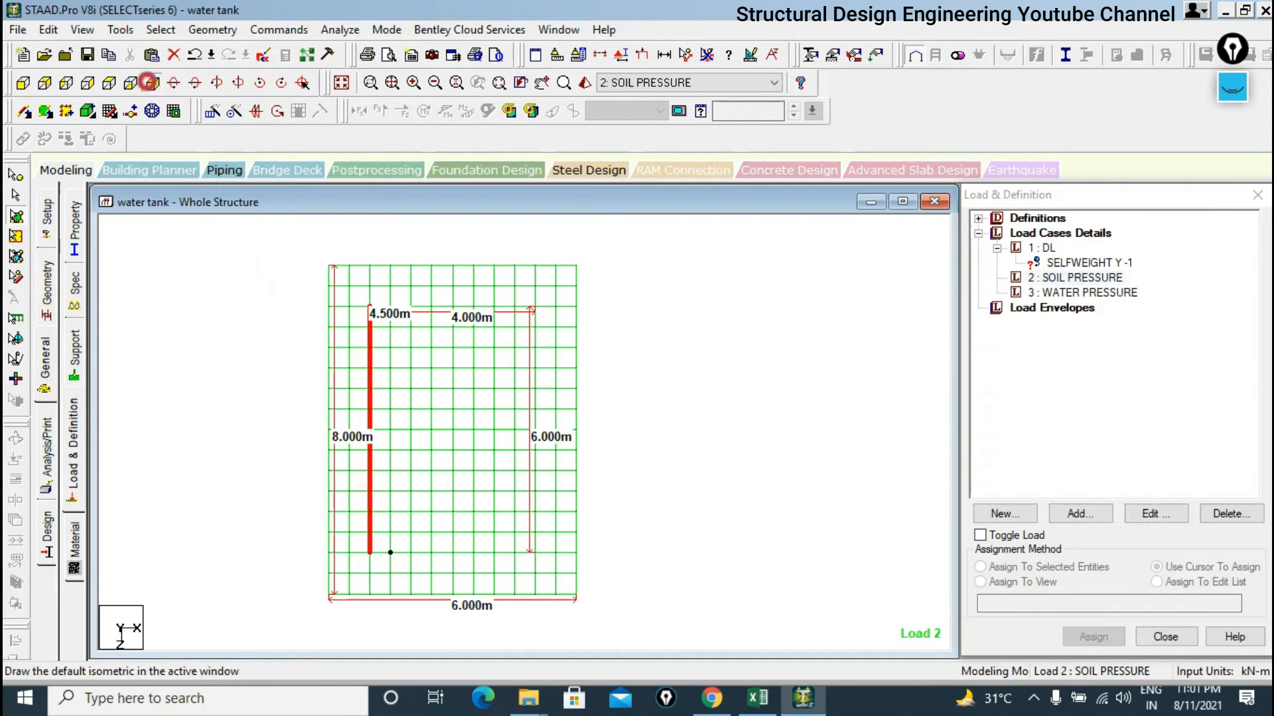
pyautogui.click(149, 82)
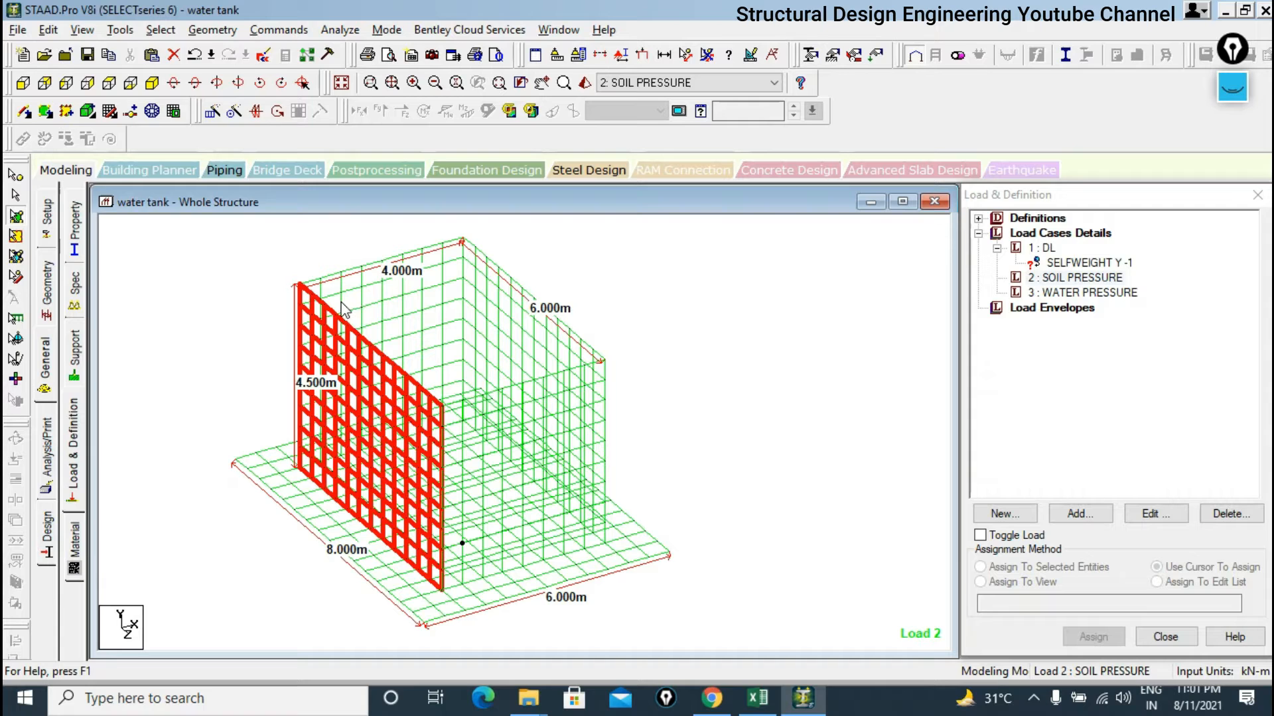
# Show only the selected wall plates and open them in a new view window.
pyautogui.hotkey('alt', 'v')
pyautogui.click(239, 88)
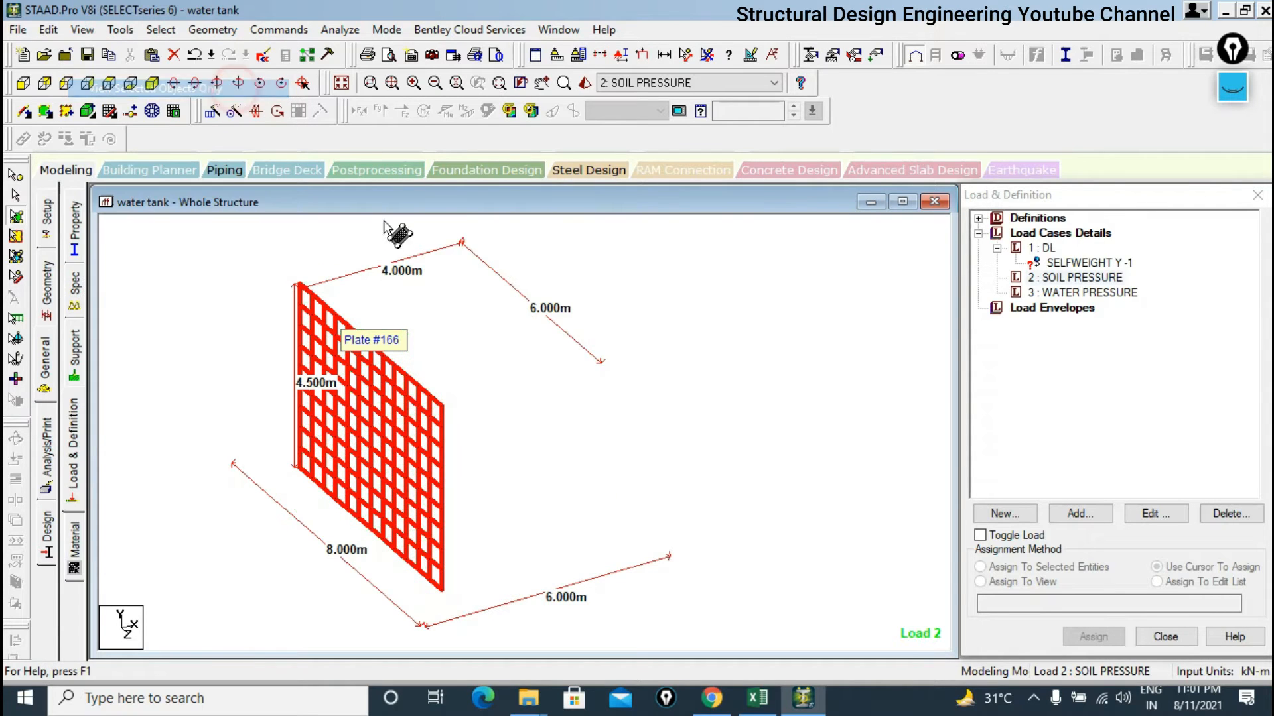
pyautogui.rightClick(442, 311)
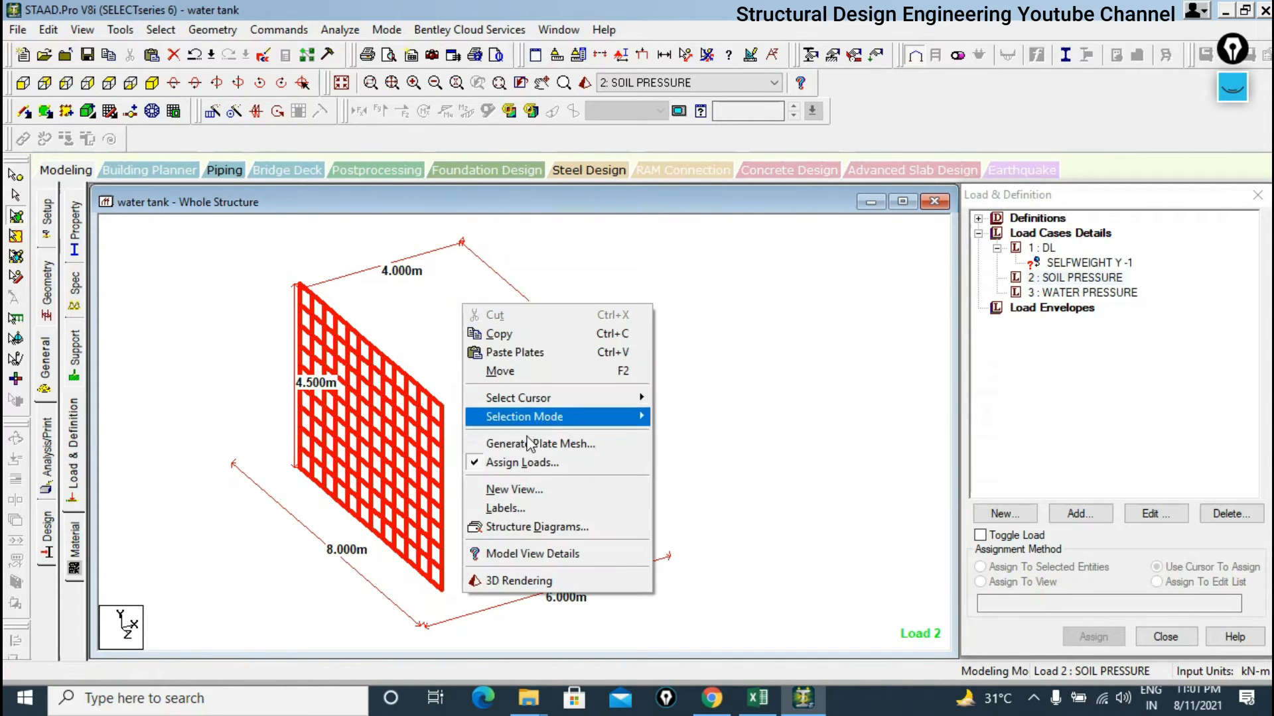
pyautogui.click(517, 565)
pyautogui.click(759, 325)
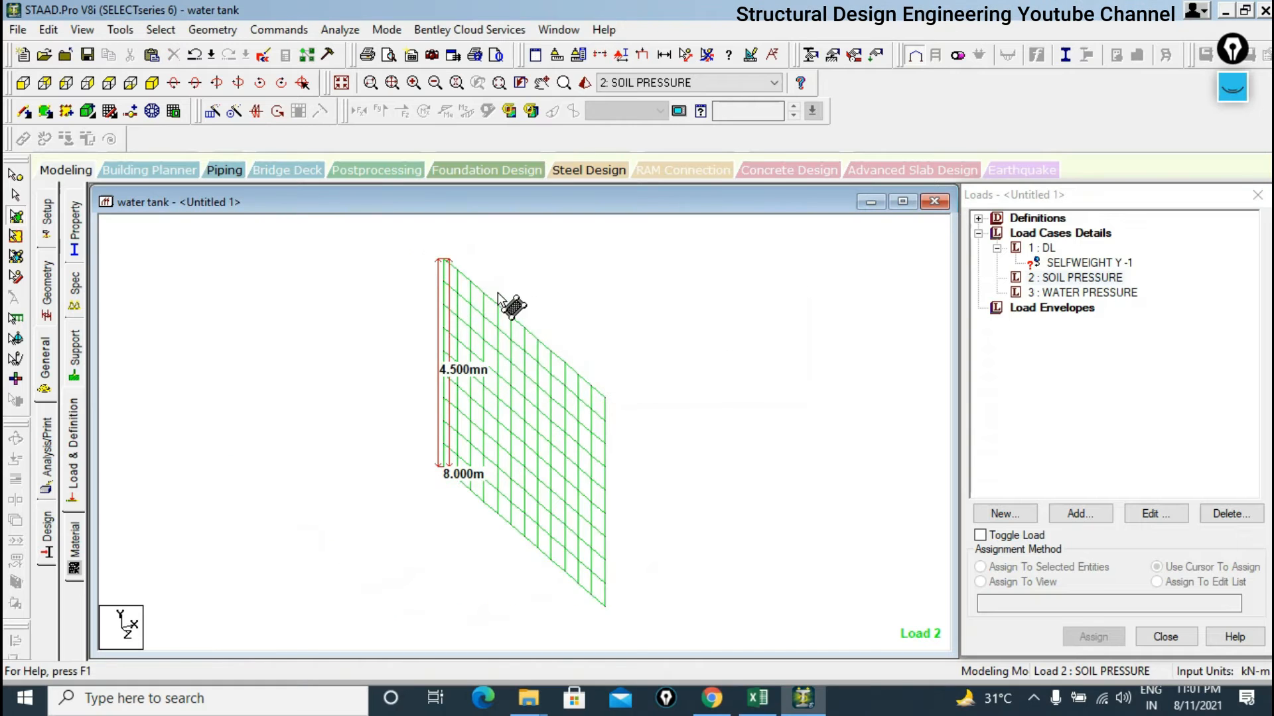
# Remove the dimension lines from the isolated wall view and check the wall from above and in isometric.
pyautogui.moveTo(318, 255); pyautogui.dragTo(634, 617)
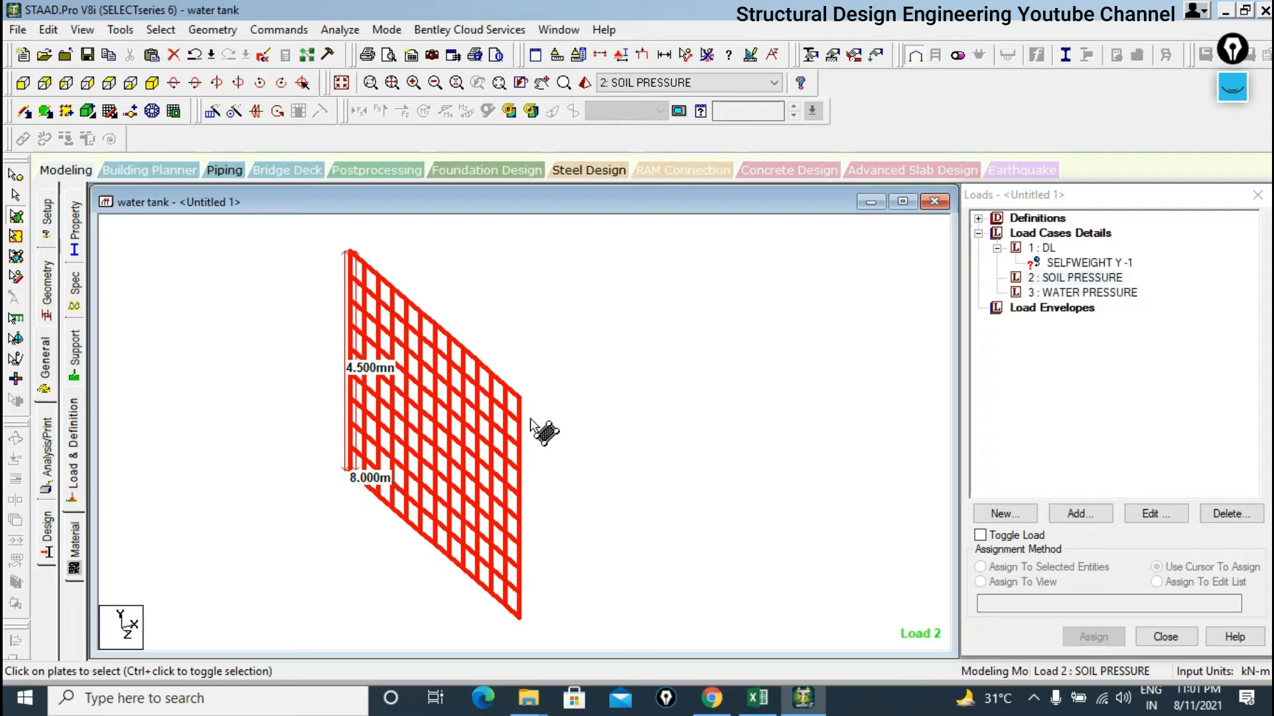
pyautogui.click(708, 54)
pyautogui.click(769, 411)
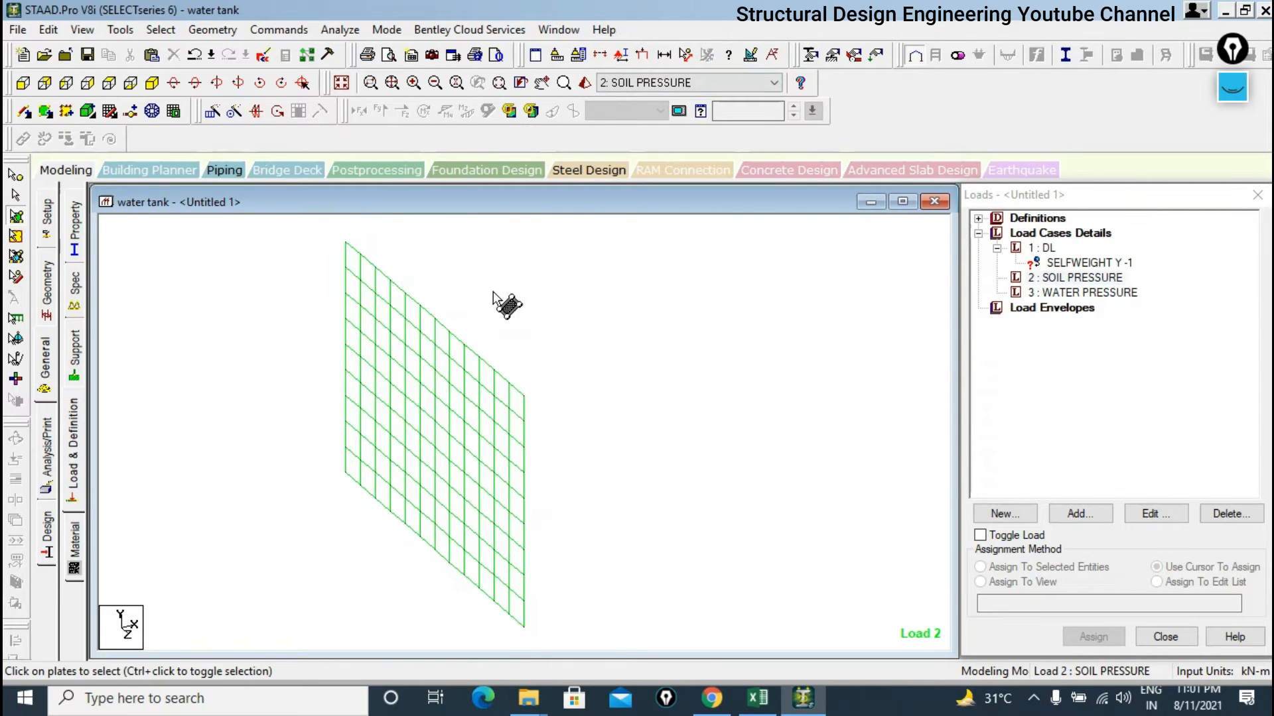
pyautogui.click(119, 82)
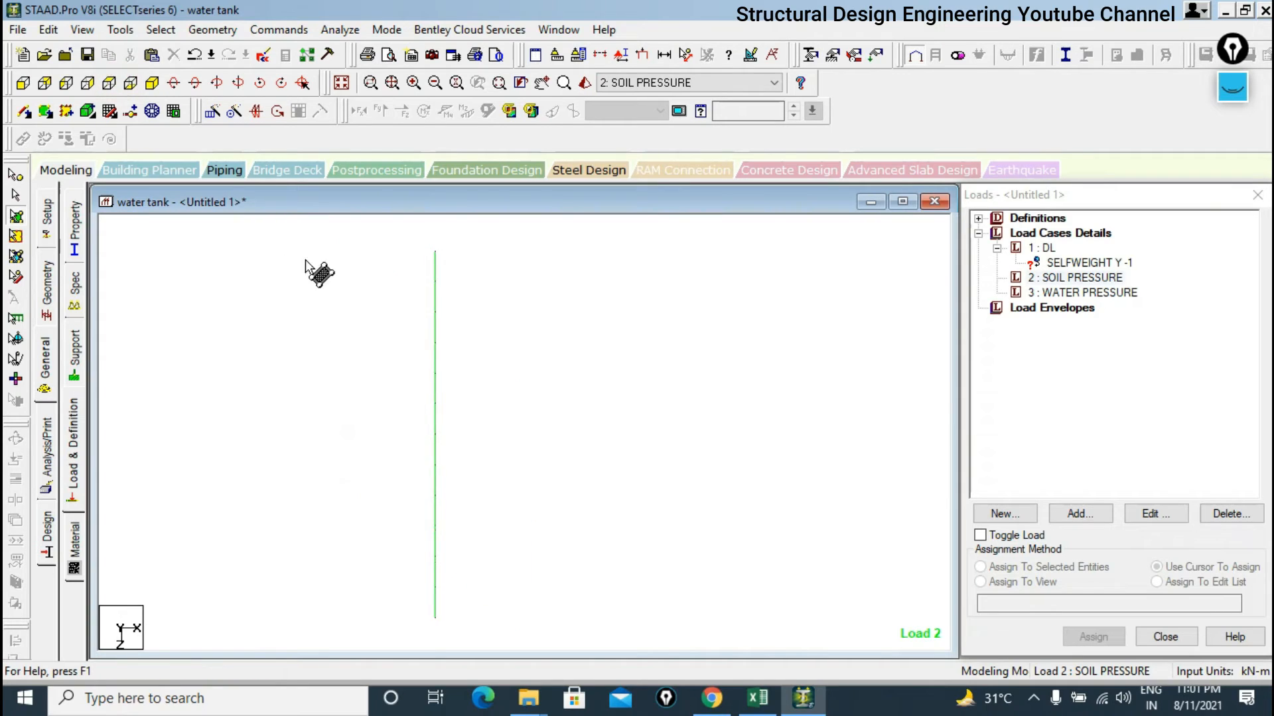
pyautogui.click(152, 82)
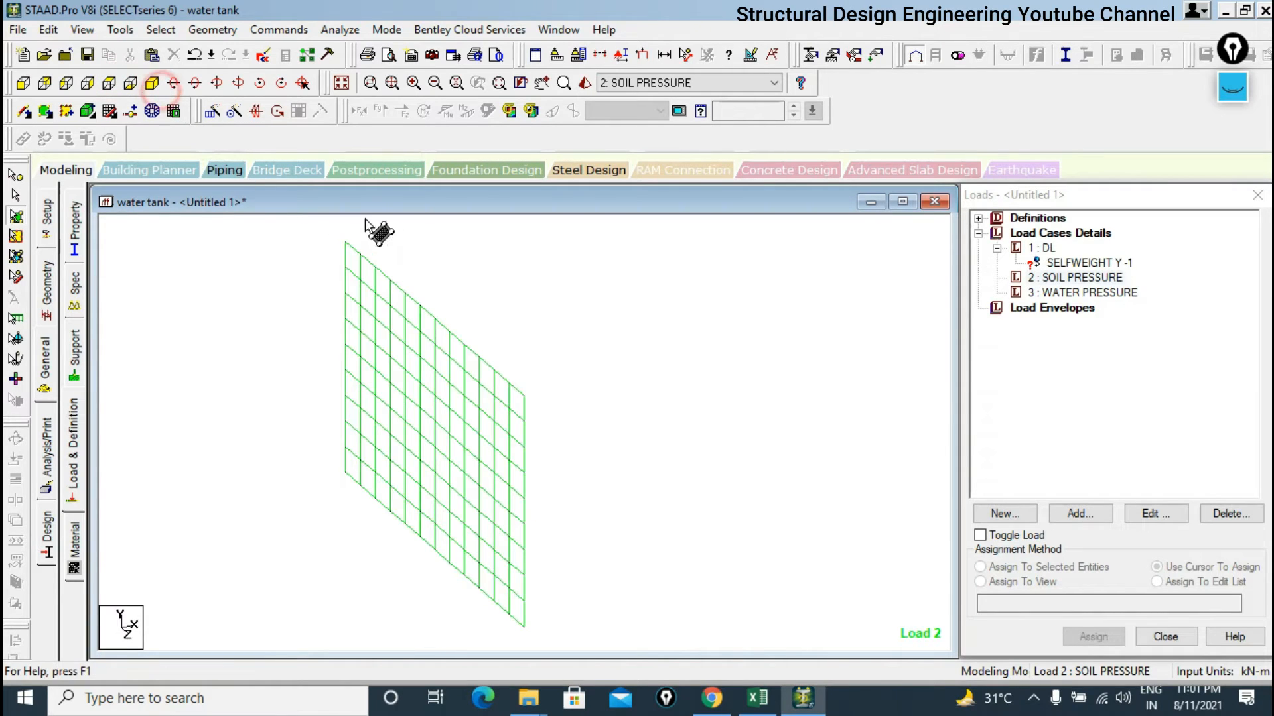
# Switch to Excel 2013 with a blank workbook and maximize its window.
pyautogui.click(282, 699)
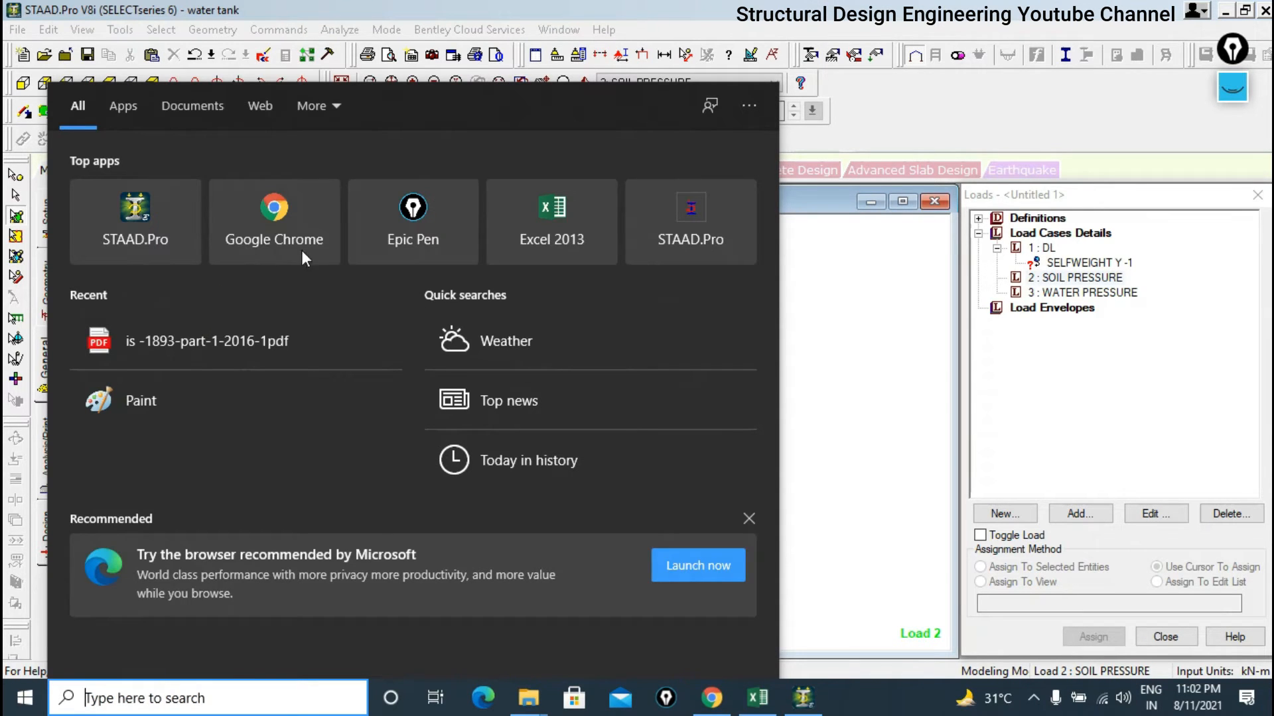
pyautogui.click(502, 246)
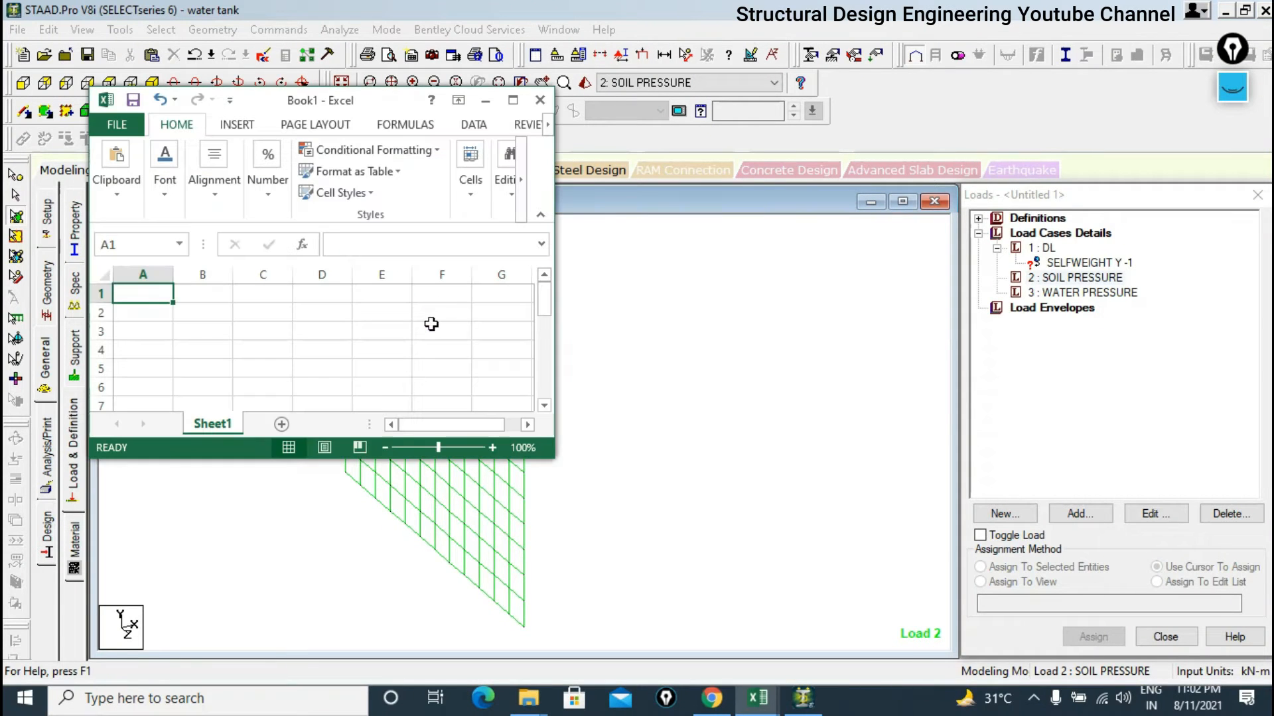
pyautogui.click(513, 100)
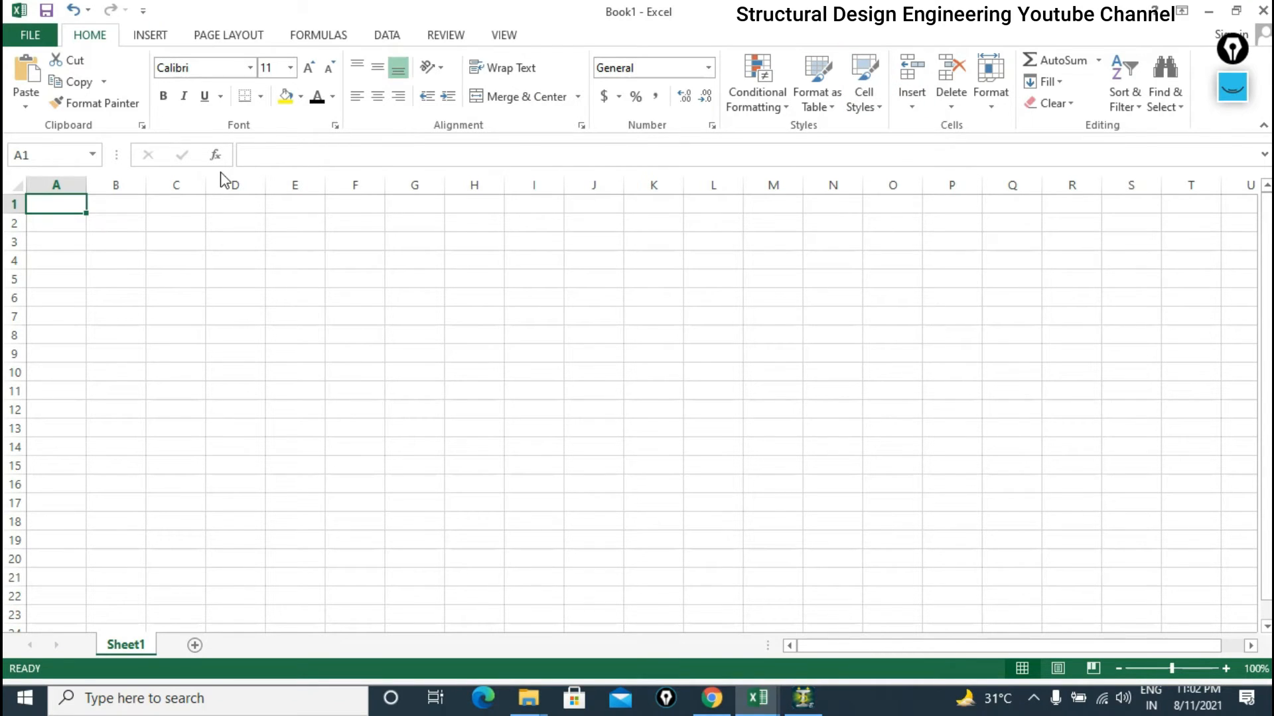
# Label A1 HEIGHT OF WALL, fit column A to the text, and enter 4.5 in B1 with unit M in C1.
pyautogui.write('HEIGHT OF WALL')
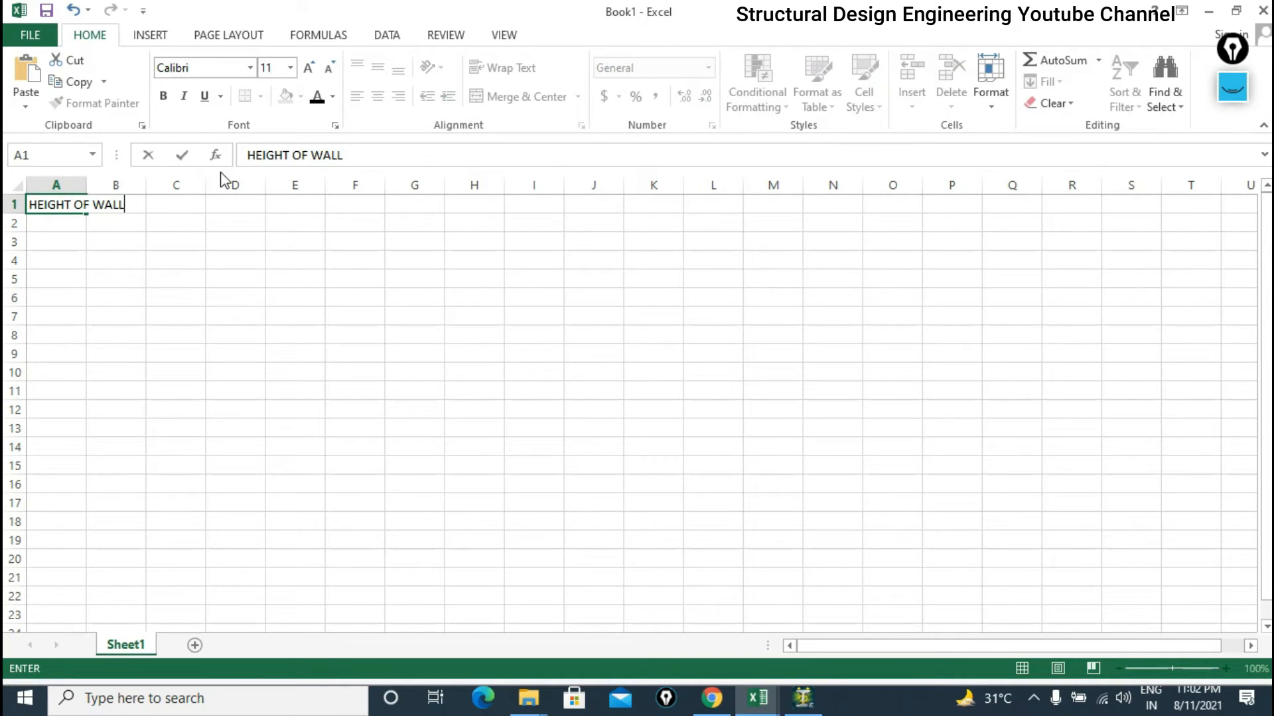
pyautogui.press('Return')
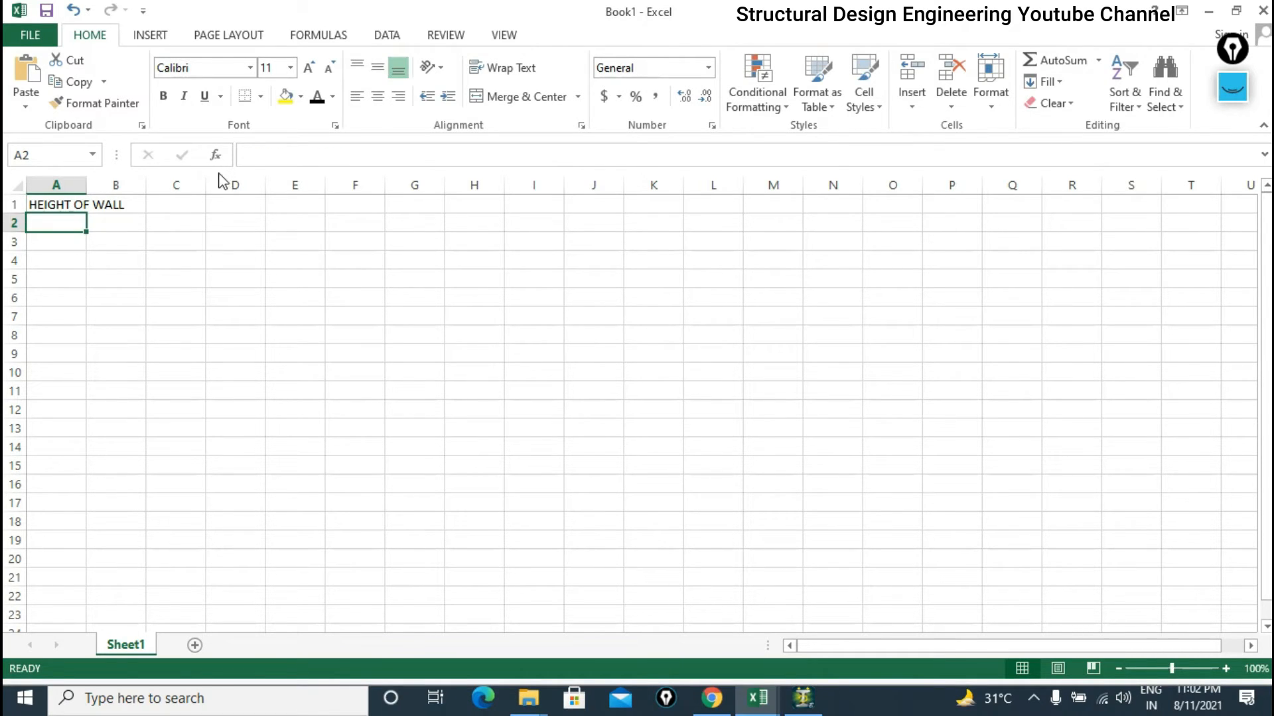
pyautogui.click(91, 182)
pyautogui.click(92, 184)
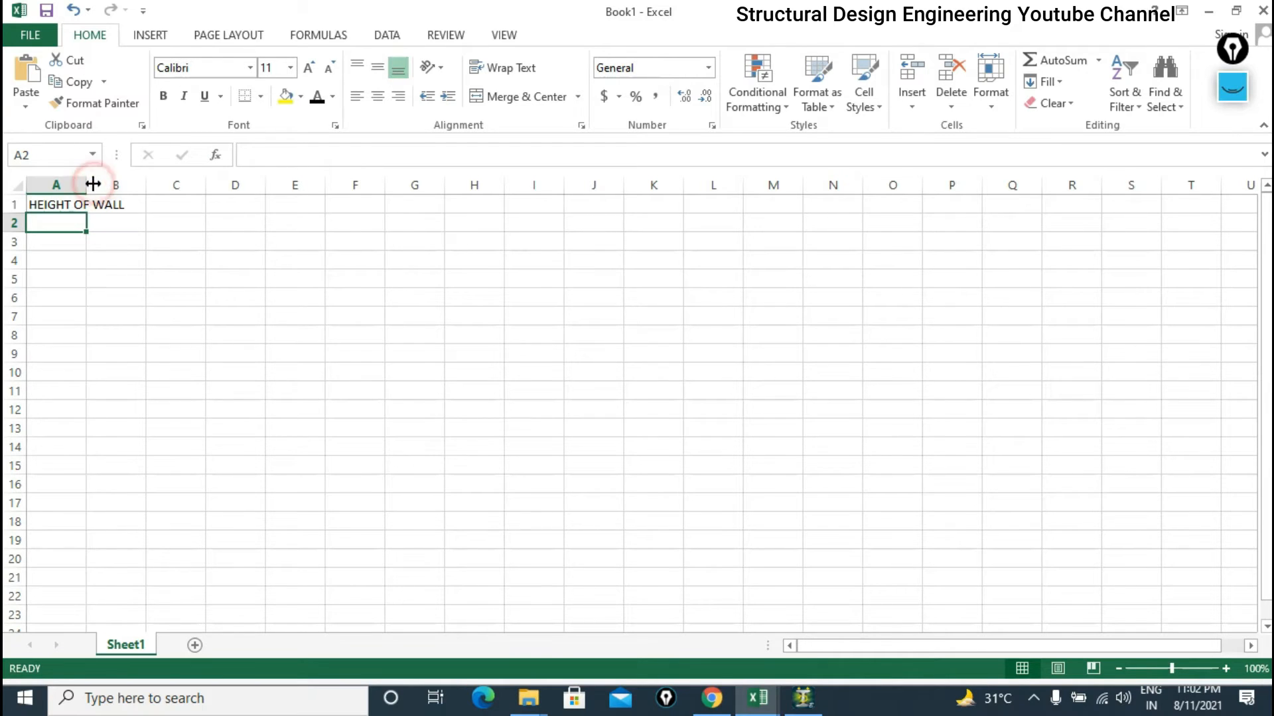
pyautogui.doubleClick(92, 183)
pyautogui.click(170, 208)
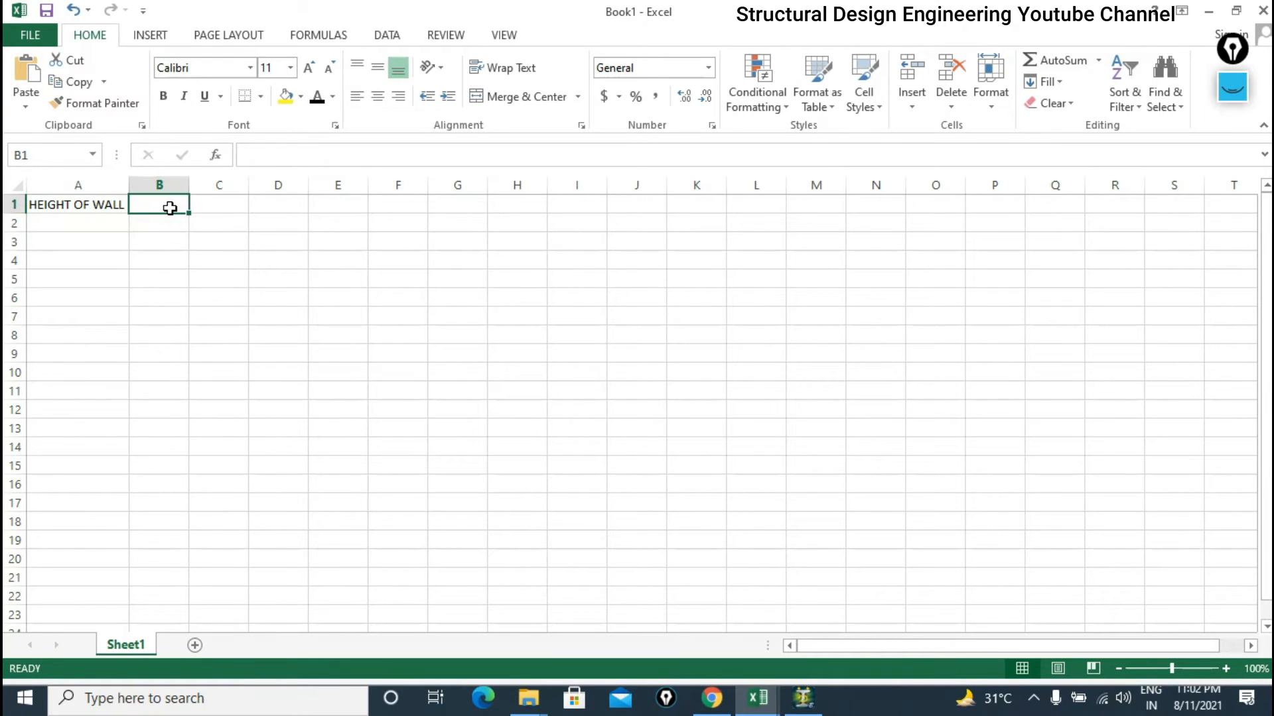
pyautogui.write('4.5')
pyautogui.click(193, 209)
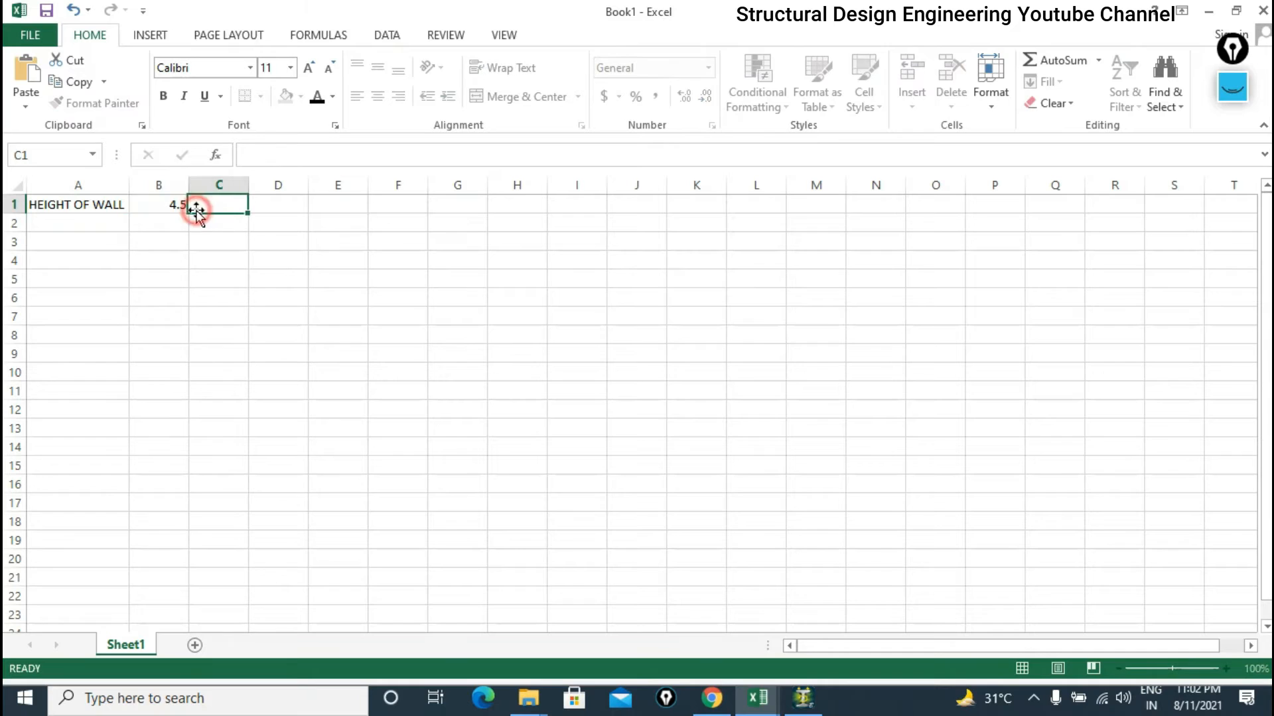
pyautogui.write('M')
pyautogui.press('Return')
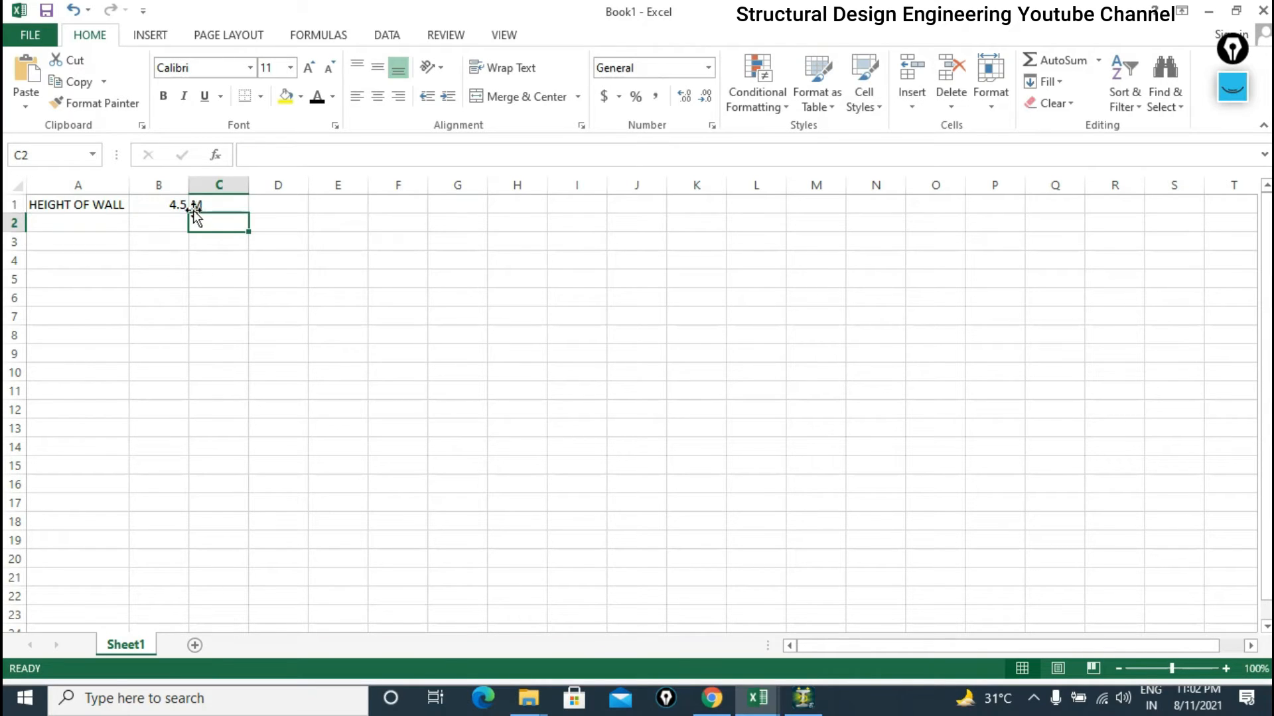
# Label A2 DENSITY OF SOIL and enter 18 in B2.
pyautogui.click(113, 222)
pyautogui.doubleClick(121, 225)
pyautogui.write('DENSITY OF SOIL')
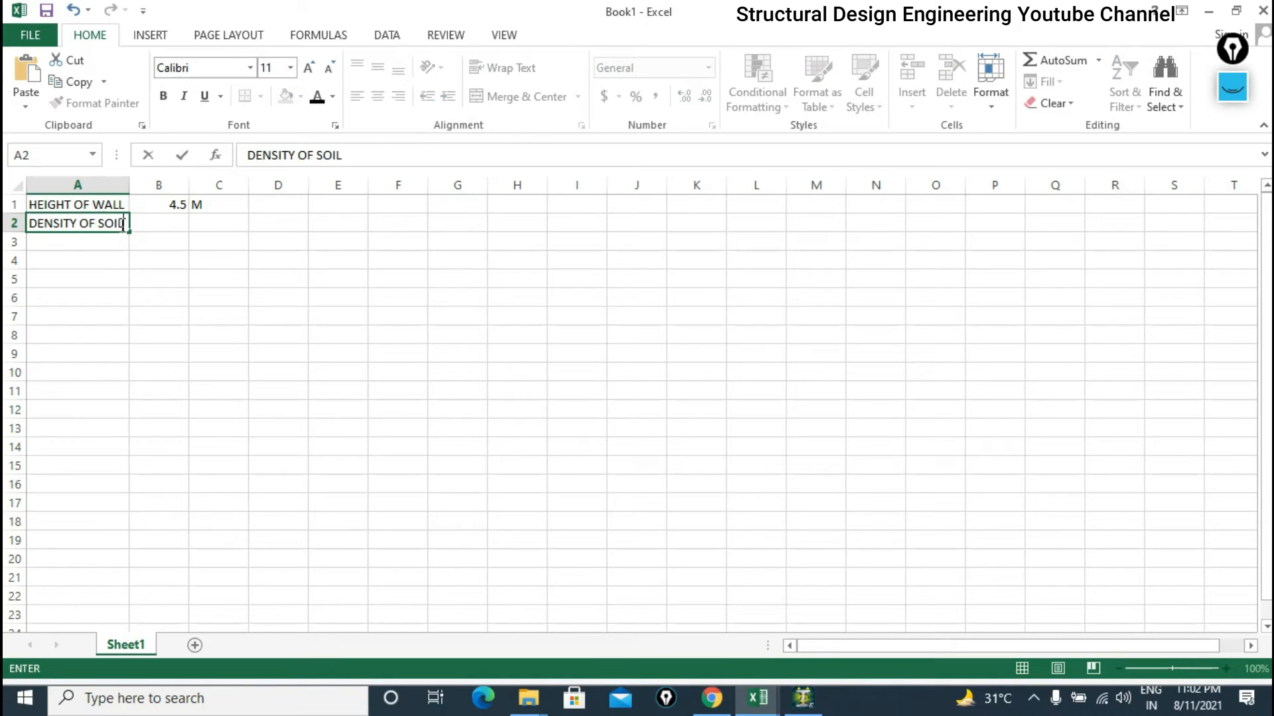
pyautogui.press('Return')
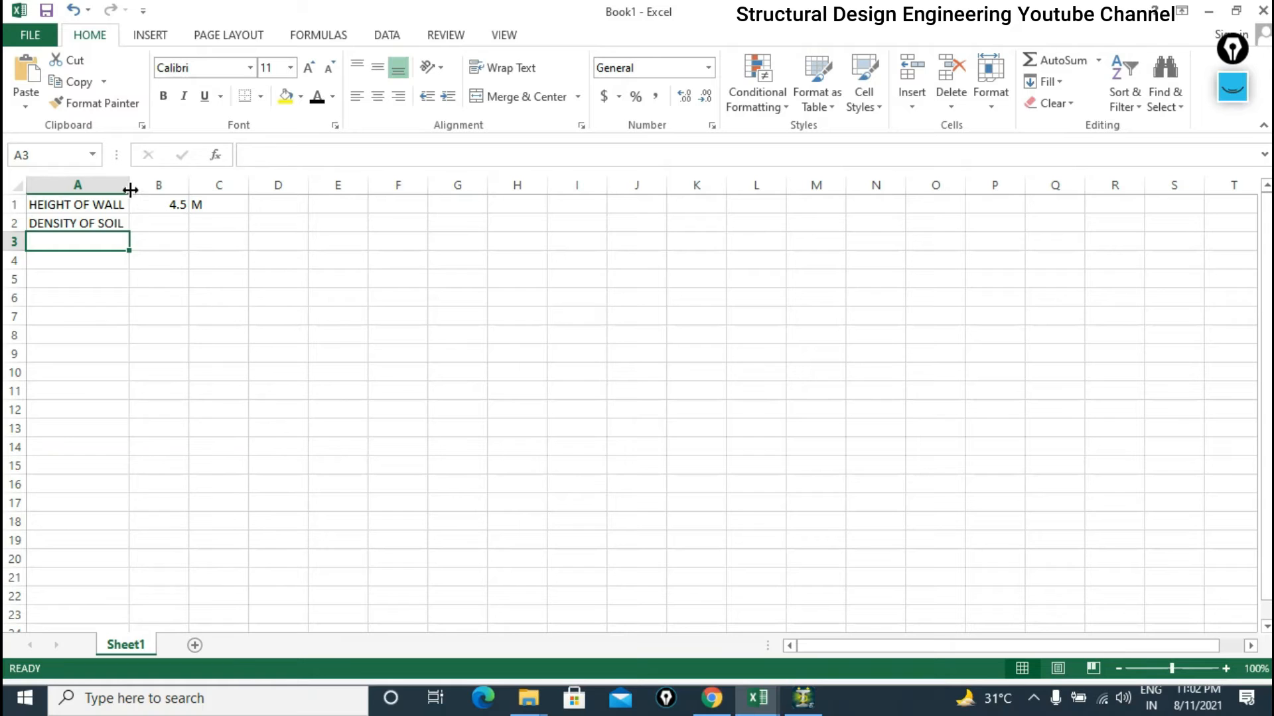
pyautogui.click(158, 205)
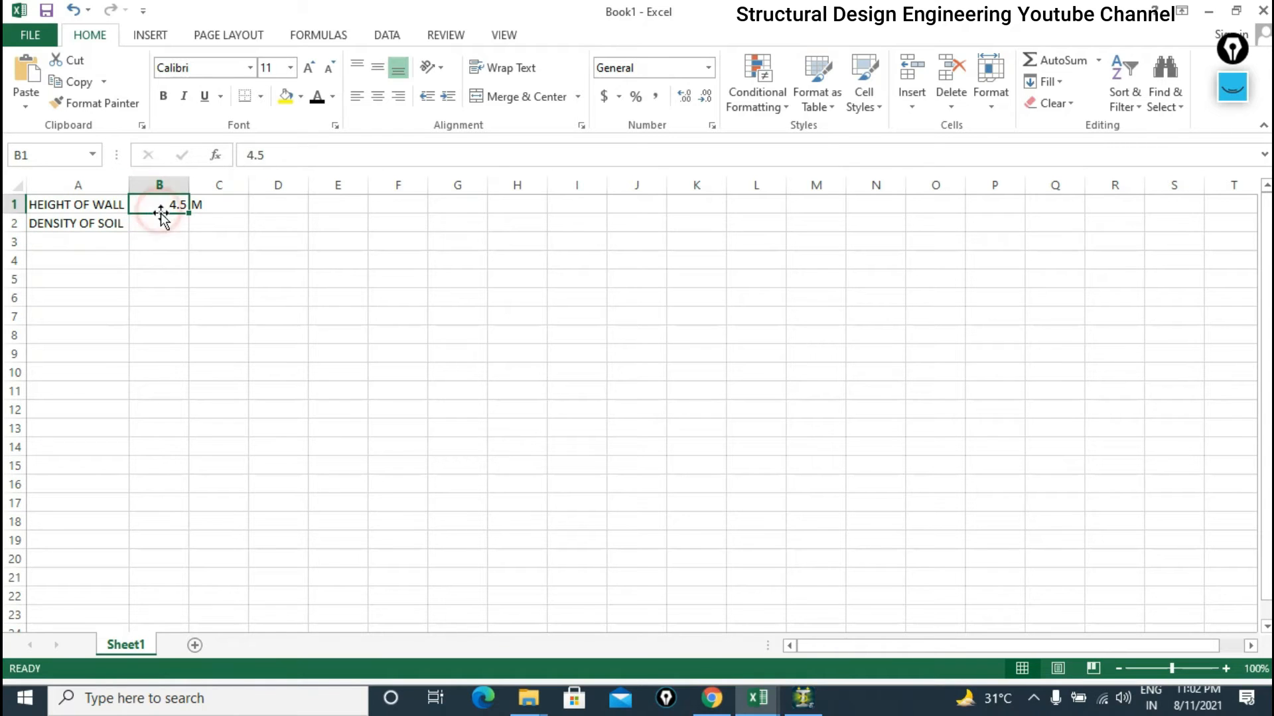
pyautogui.click(163, 222)
pyautogui.write('18')
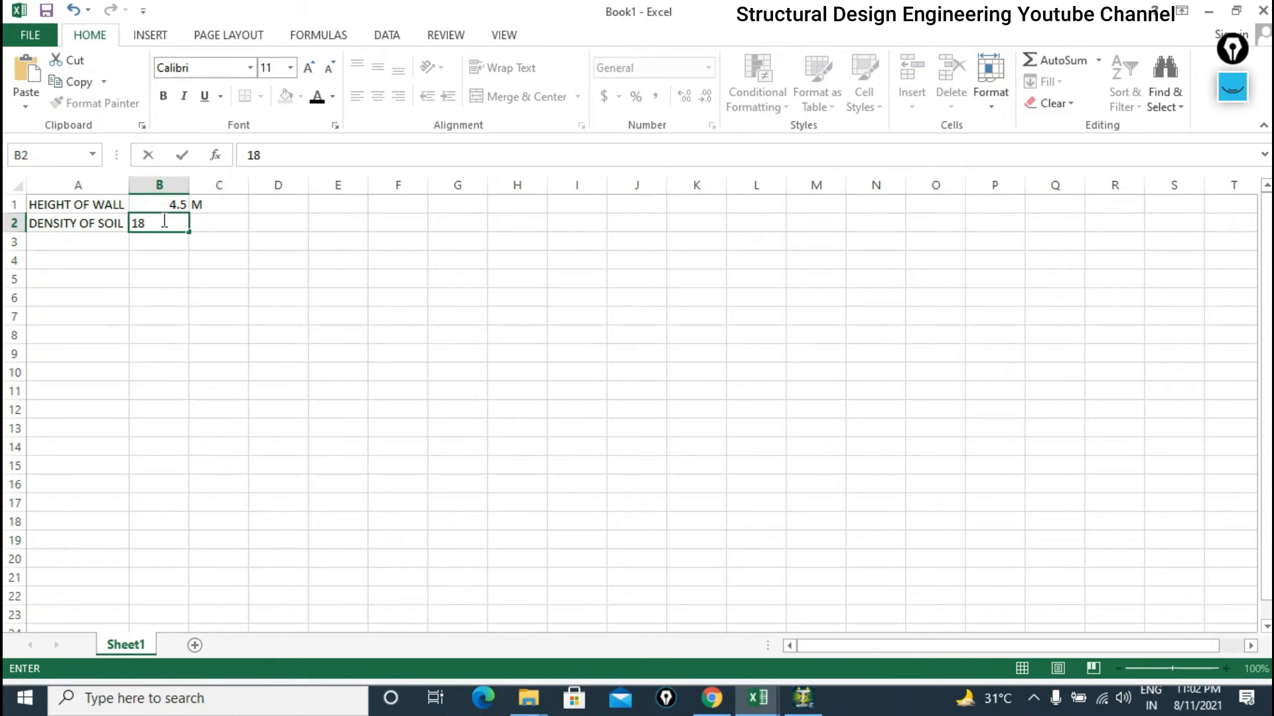
pyautogui.click(199, 221)
pyautogui.click(107, 239)
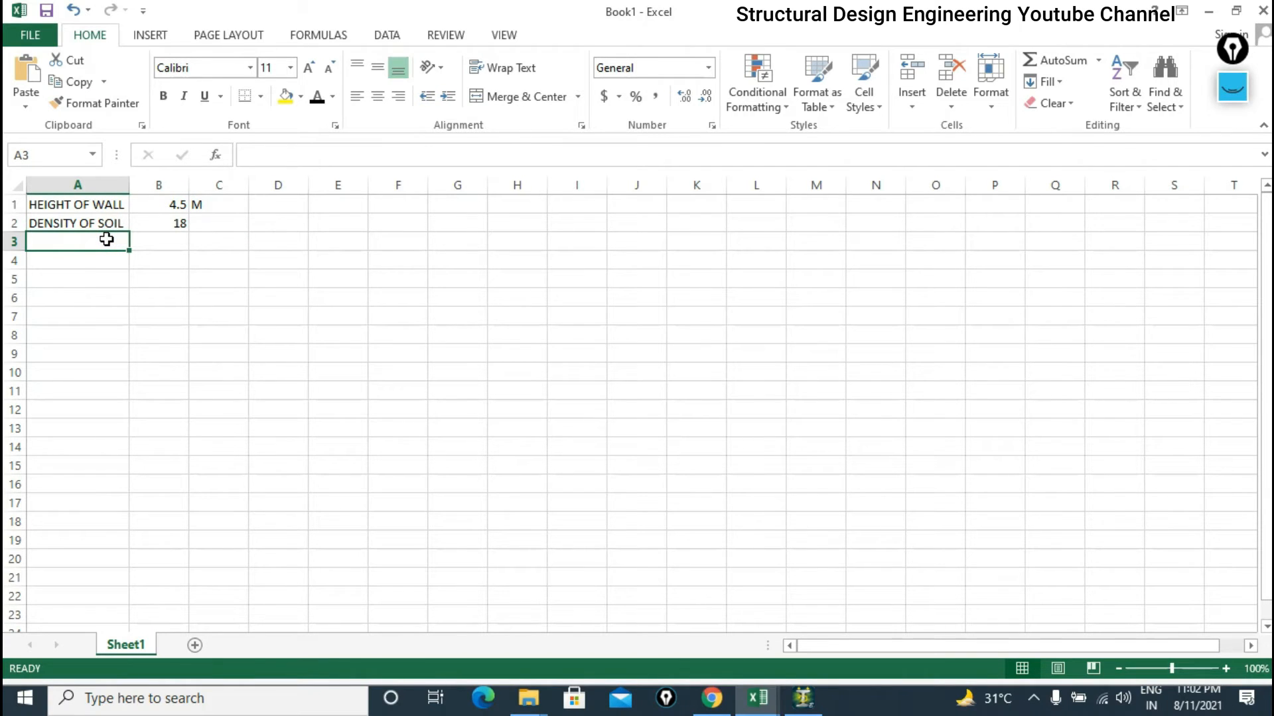
# Write the soil pressure expression "ca X gama X h" as text in cell B4.
pyautogui.click(180, 266)
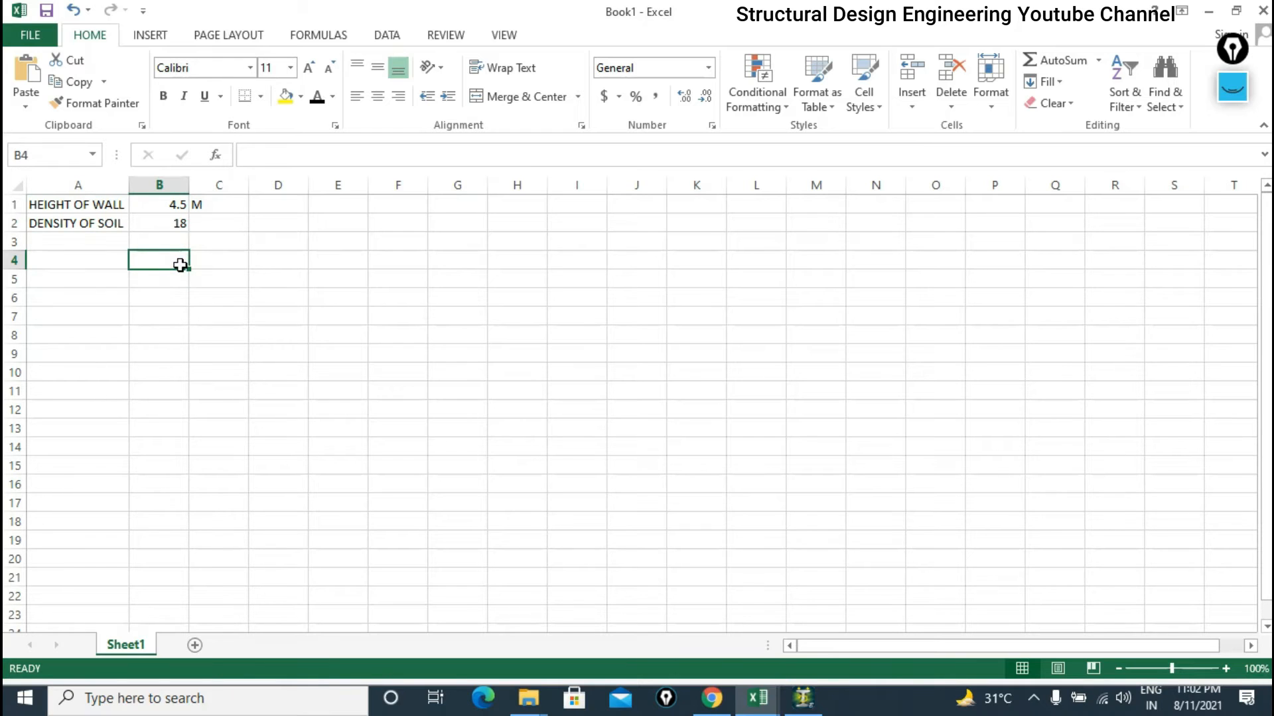
pyautogui.write('ca X')
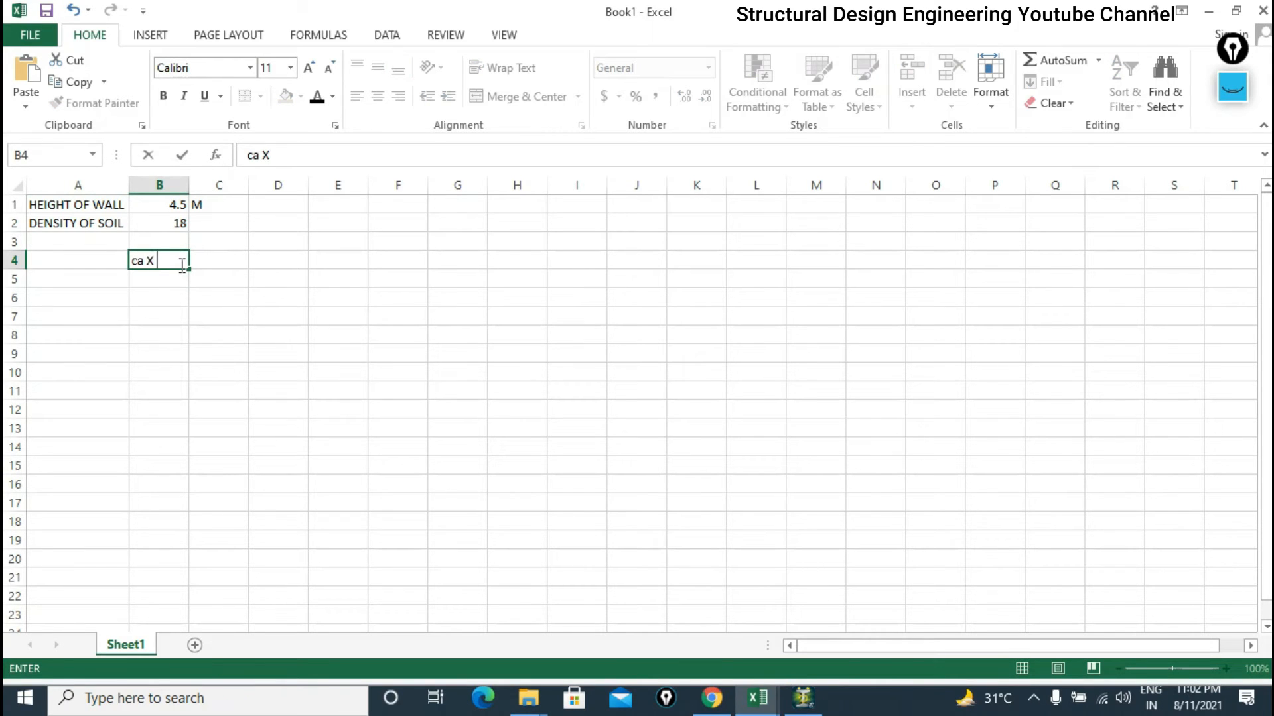
pyautogui.write(' gama X h')
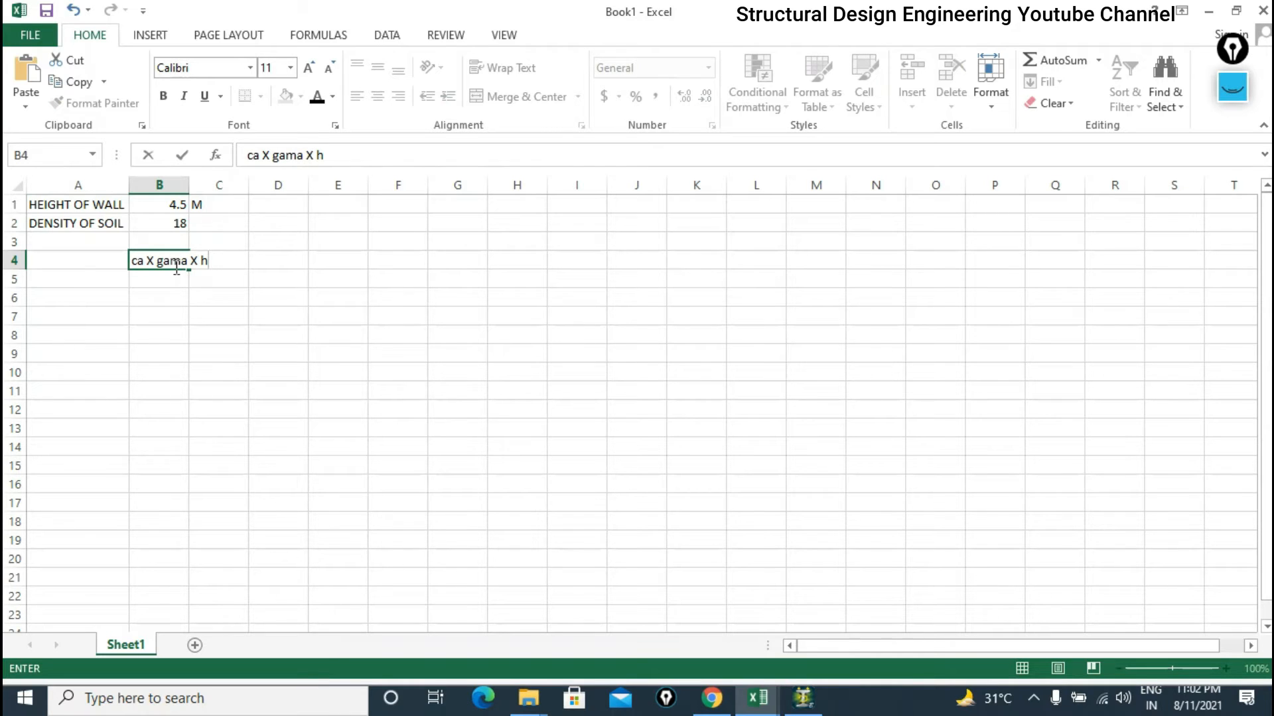
pyautogui.press('Return')
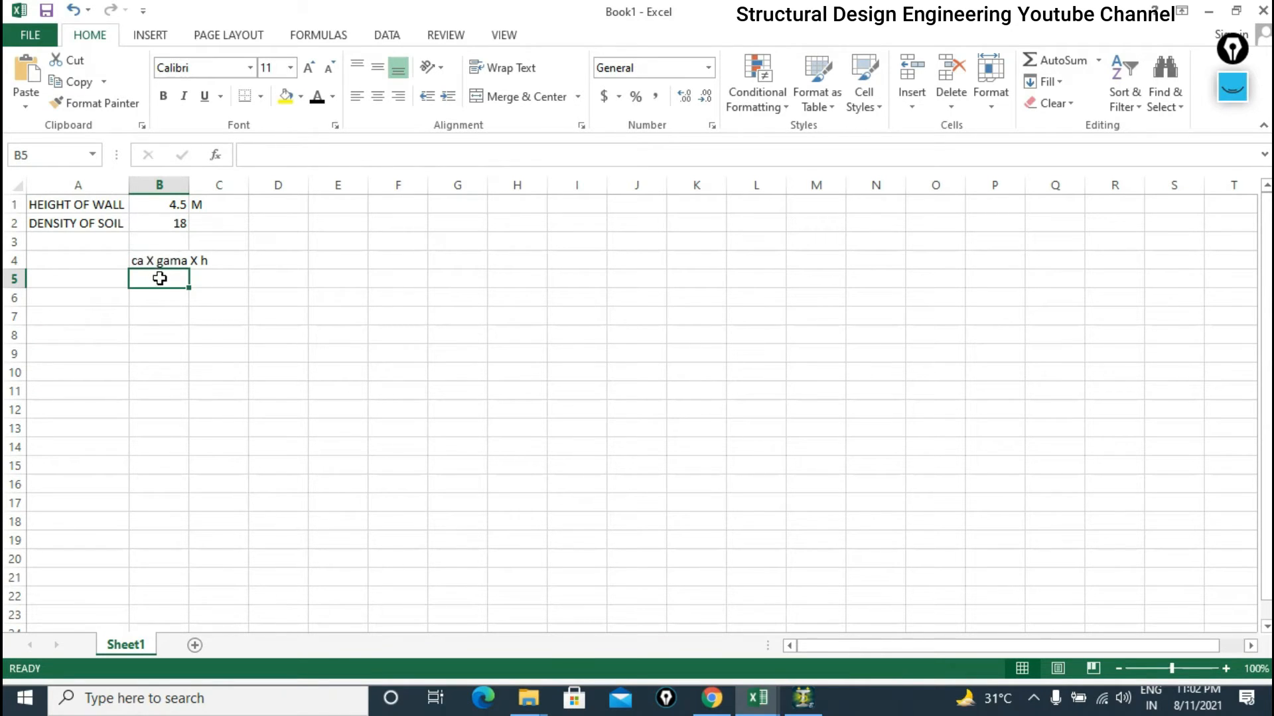
# Calculate the soil pressure in cell B6 with the formula =.33*B2*B1 and return to the STAAD.Pro water tank model.
pyautogui.click(154, 302)
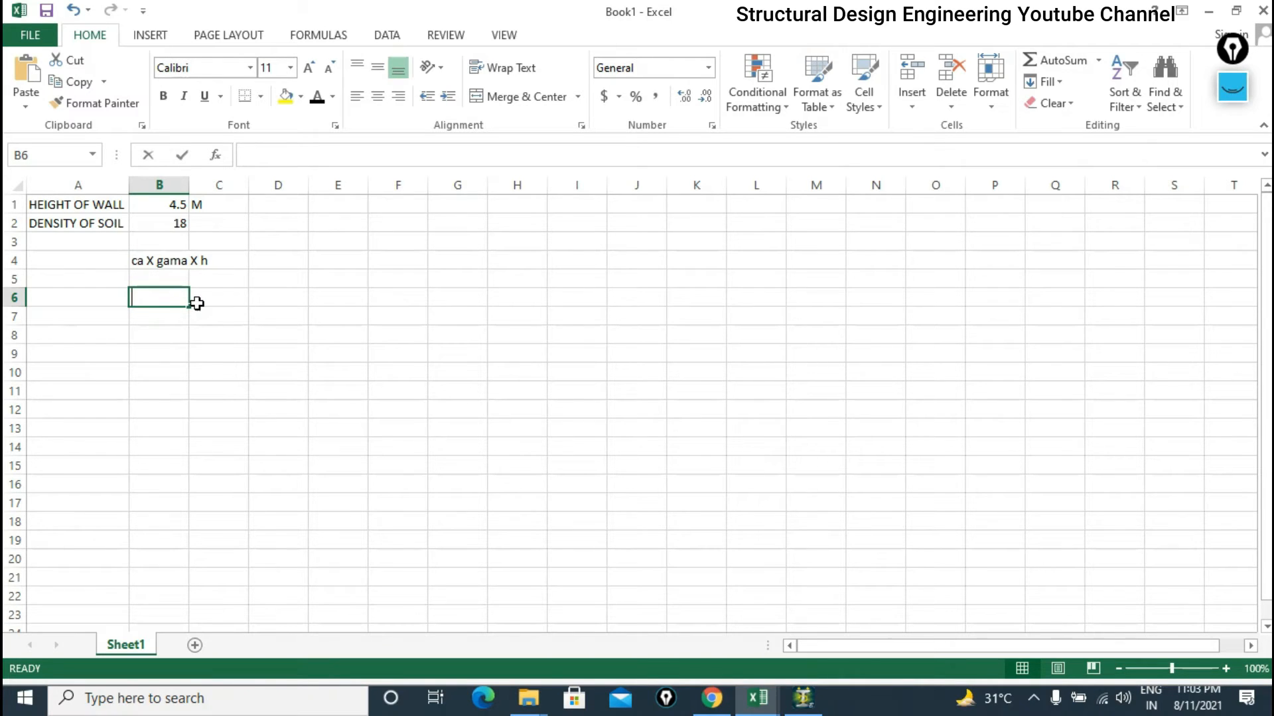
pyautogui.write('.33')
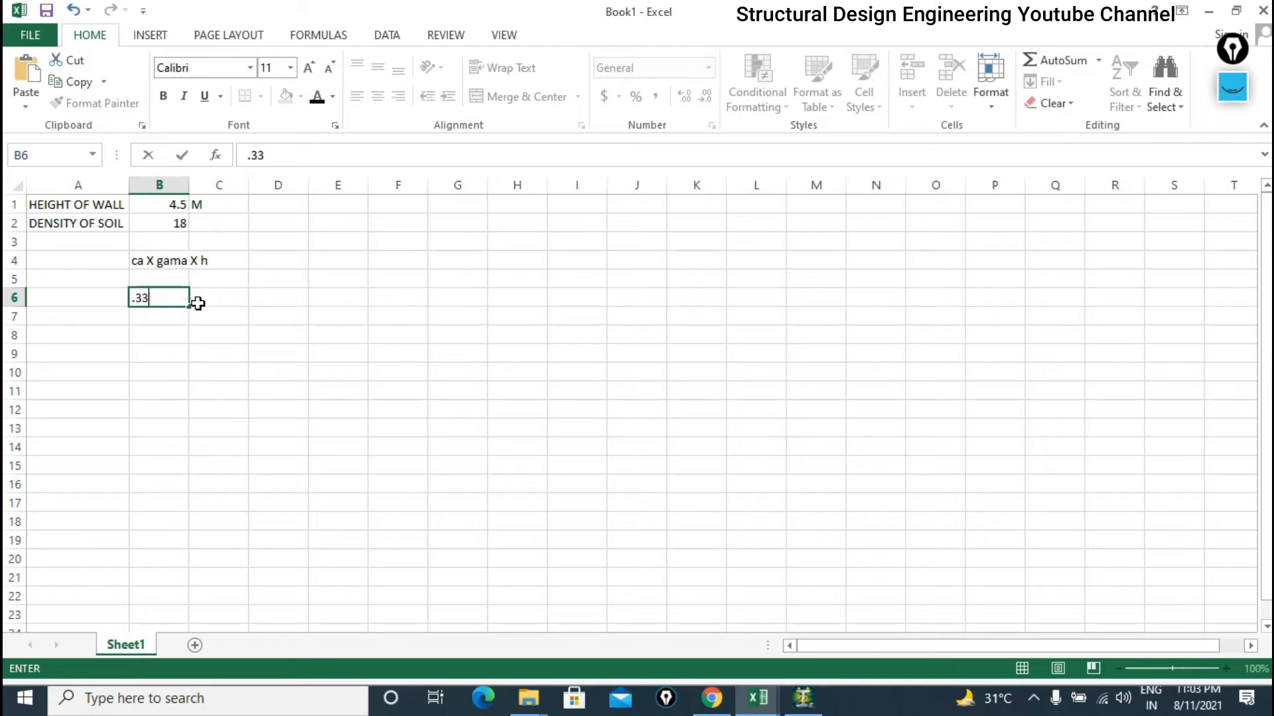
pyautogui.click(133, 297)
pyautogui.write('=')
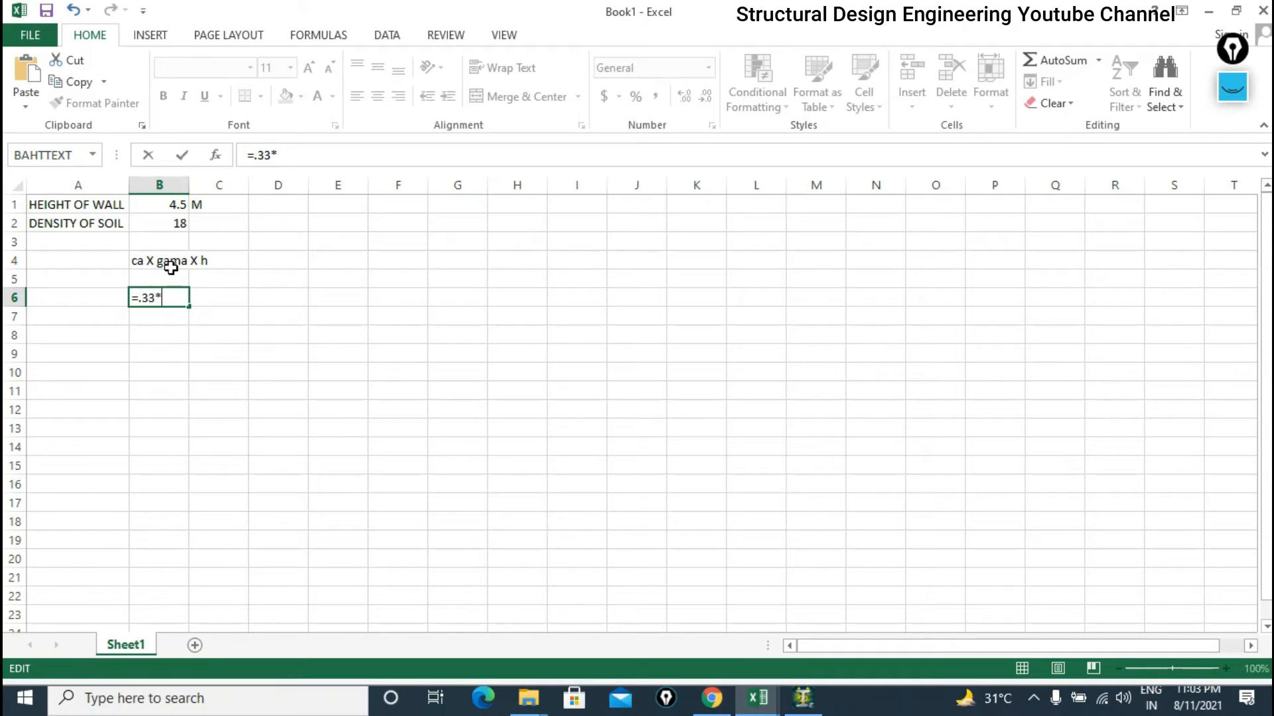
pyautogui.click(150, 223)
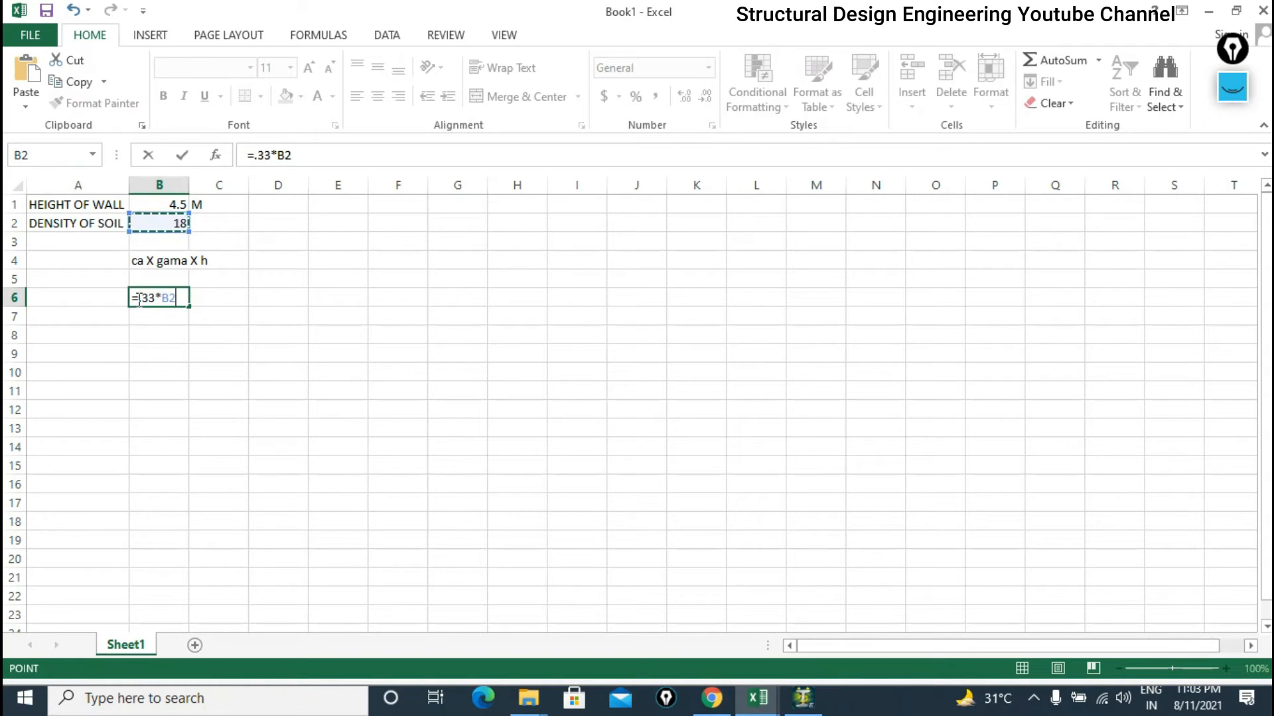
pyautogui.write('*')
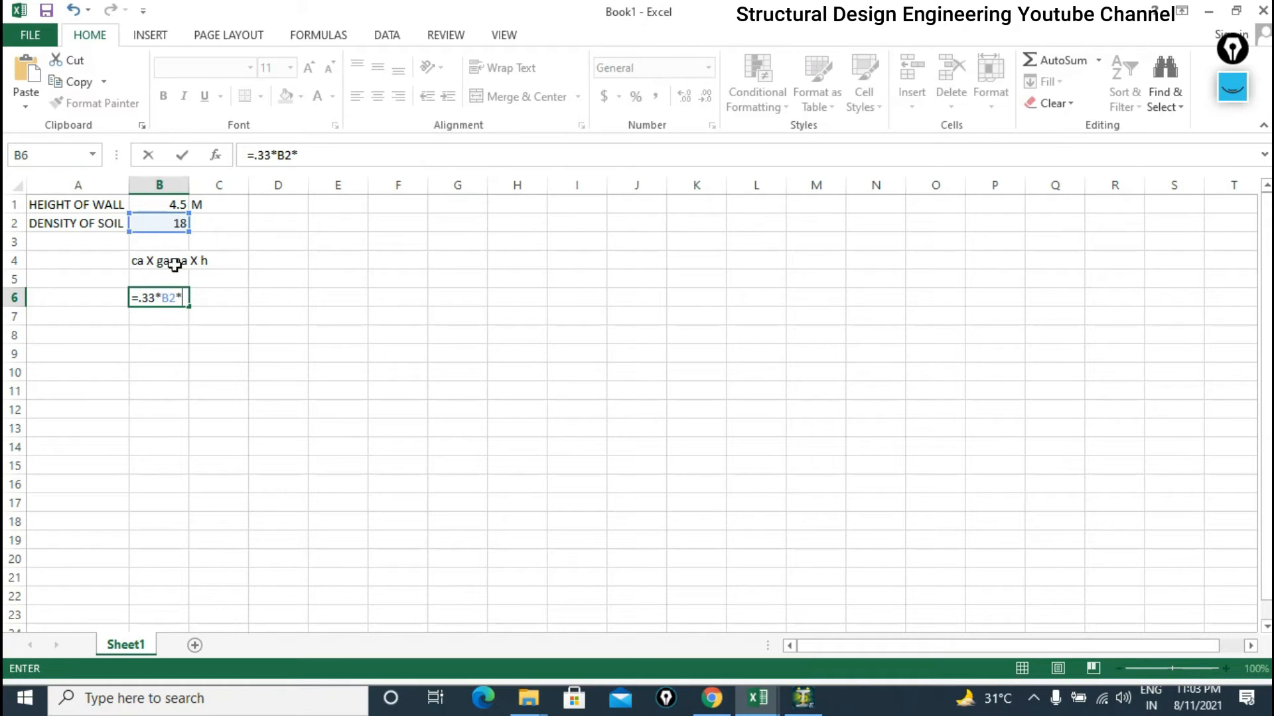
pyautogui.click(166, 203)
pyautogui.press('Return')
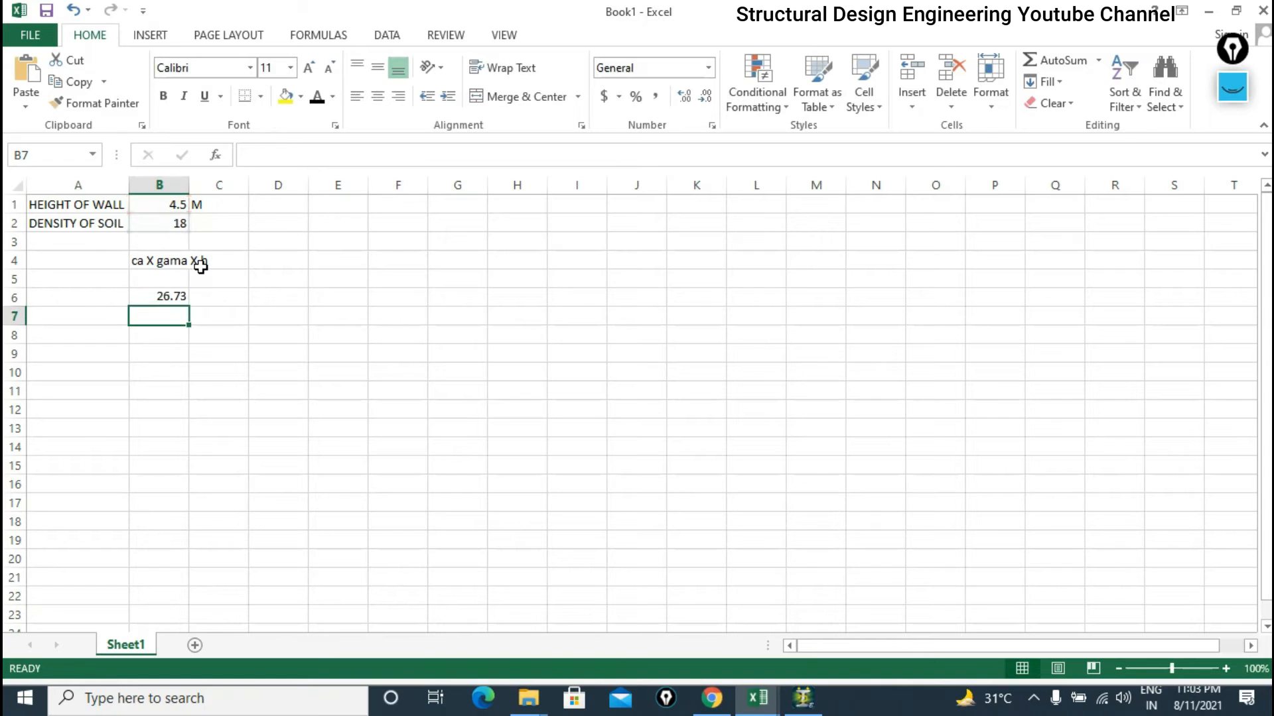
pyautogui.click(171, 296)
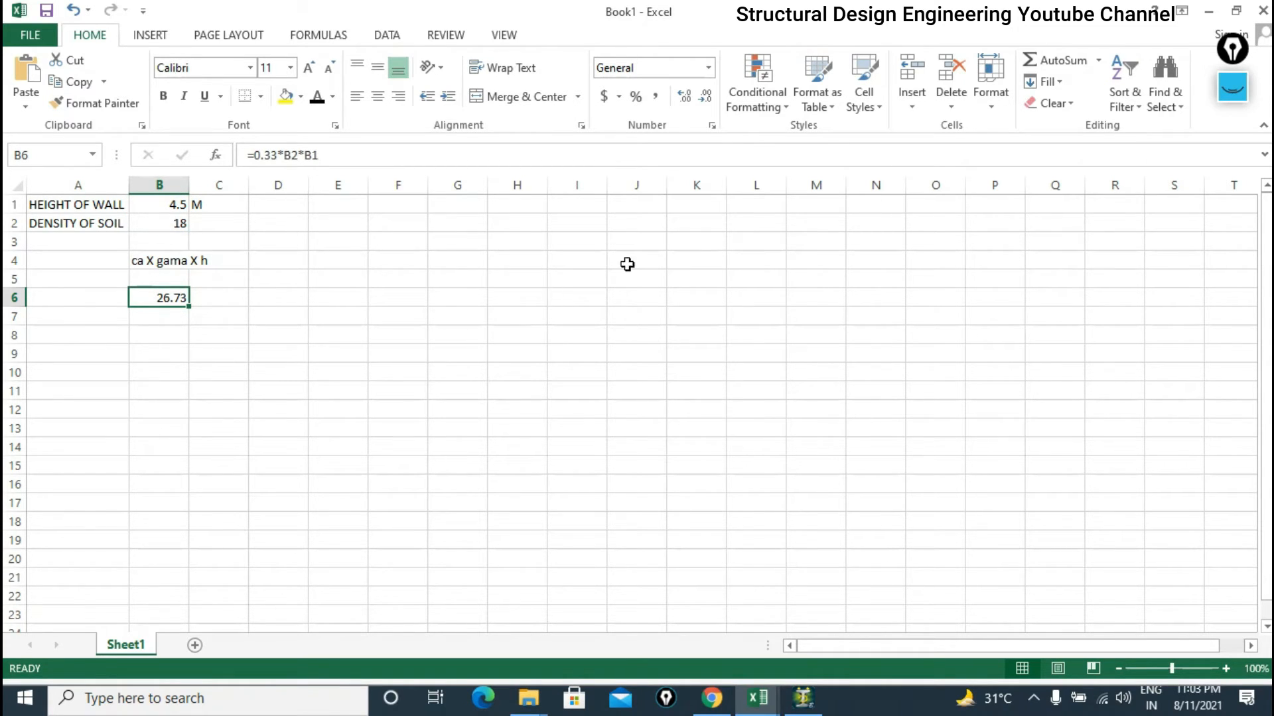
pyautogui.click(1208, 11)
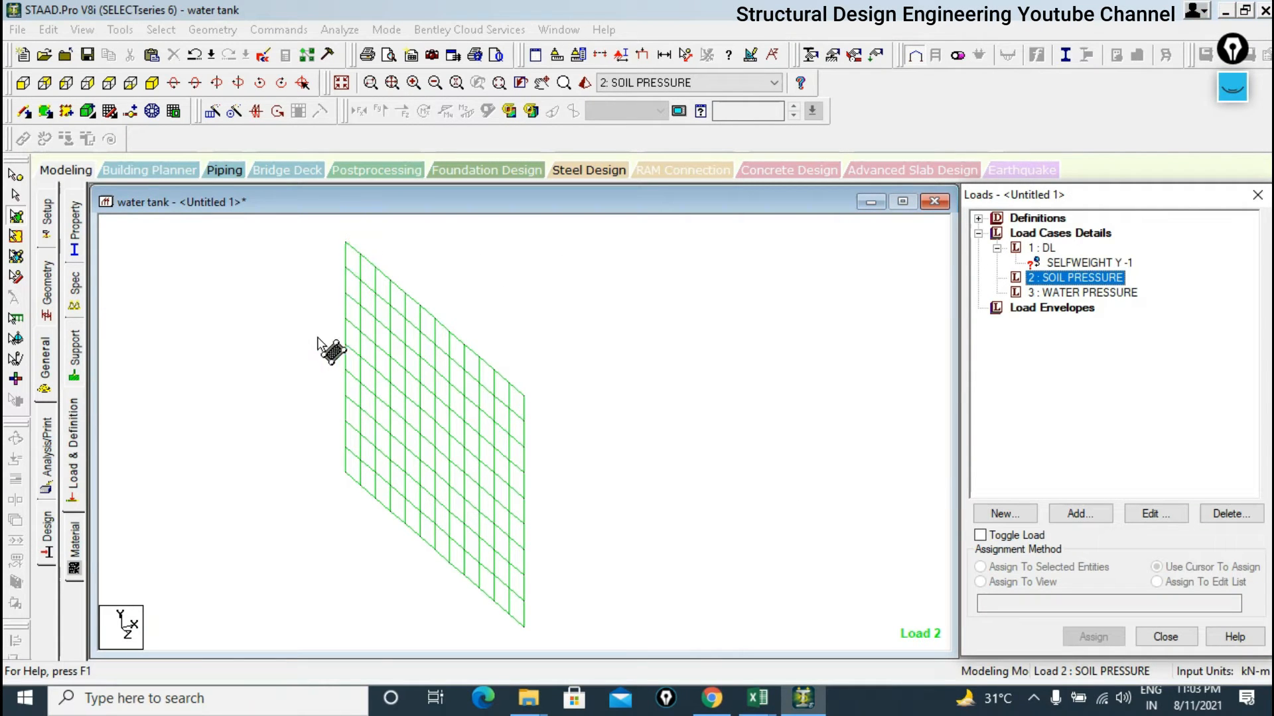
pyautogui.click(362, 486)
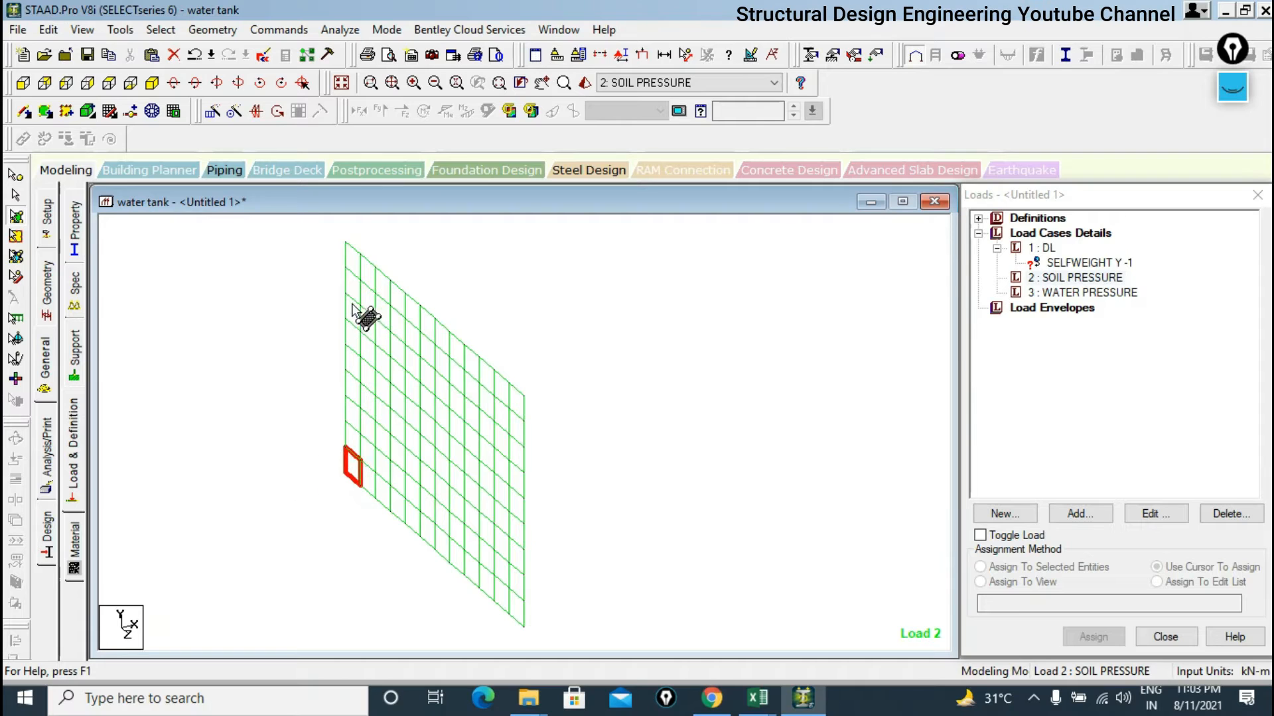
pyautogui.click(27, 106)
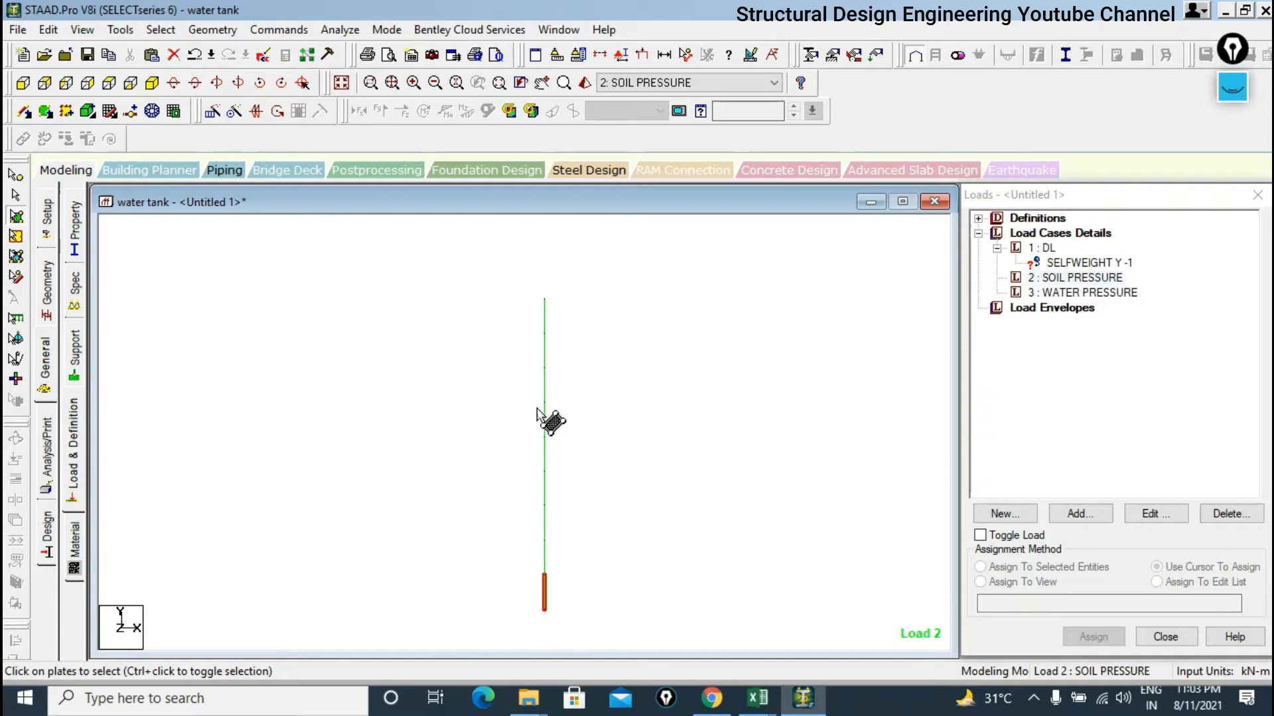
pyautogui.click(540, 290)
pyautogui.click(540, 611)
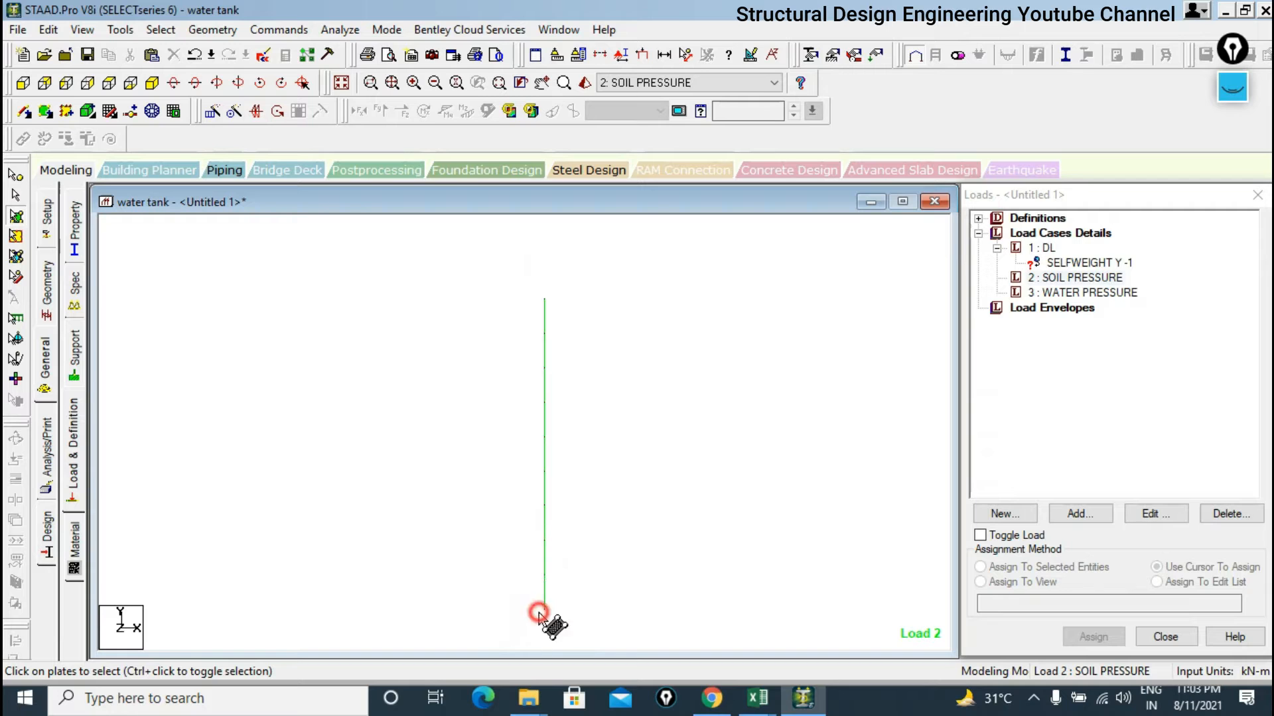
pyautogui.click(168, 84)
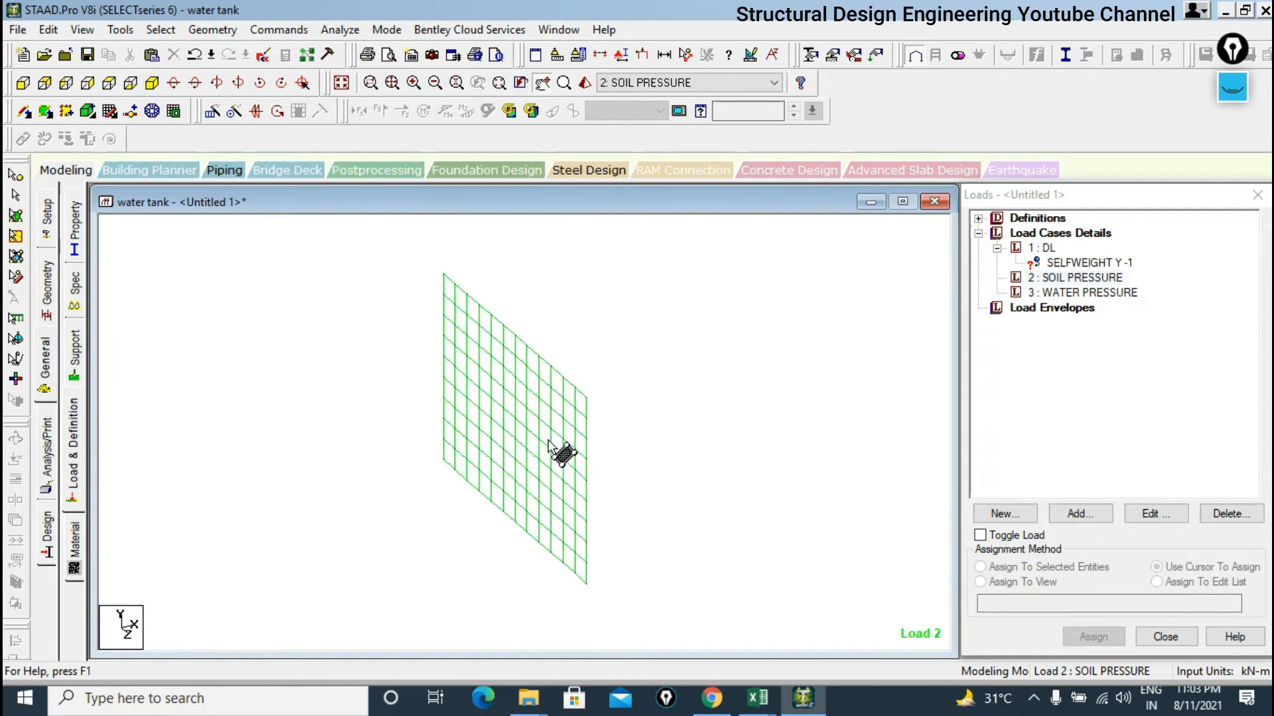
pyautogui.moveTo(414, 266); pyautogui.dragTo(540, 398)
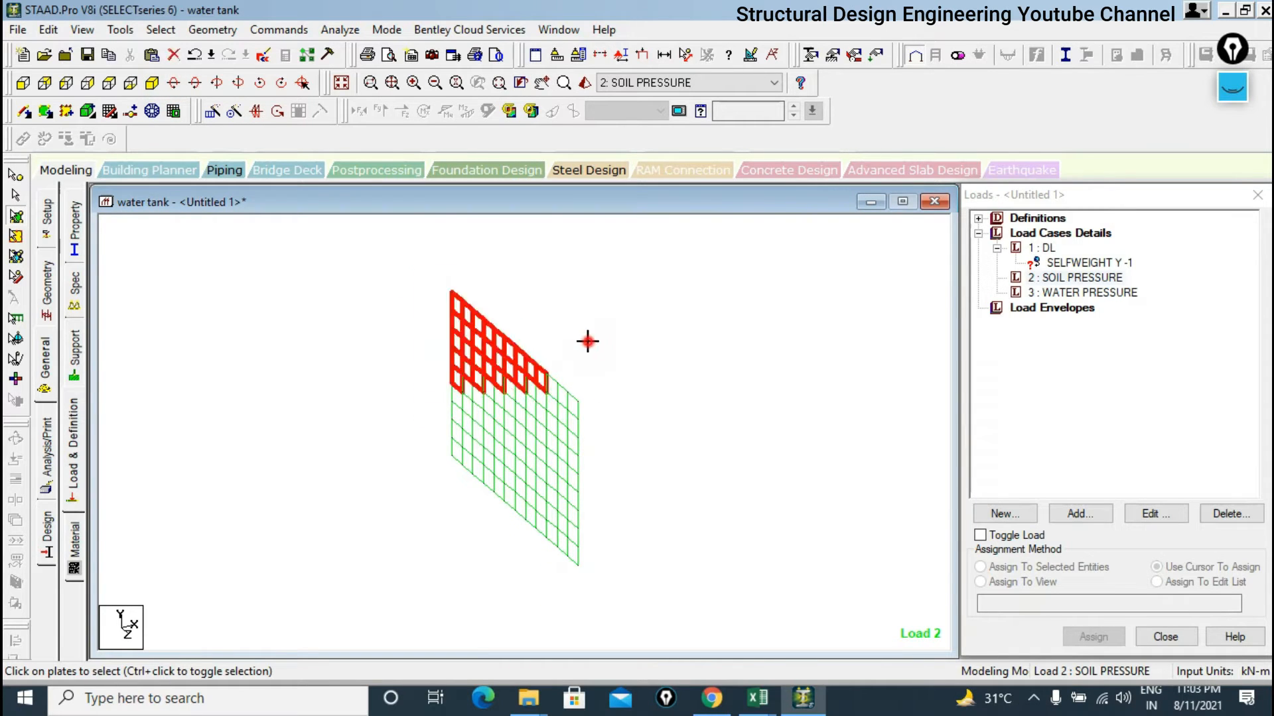
# Start a new hydrostatic plate load item under load case 2: SOIL PRESSURE.
pyautogui.click(1055, 280)
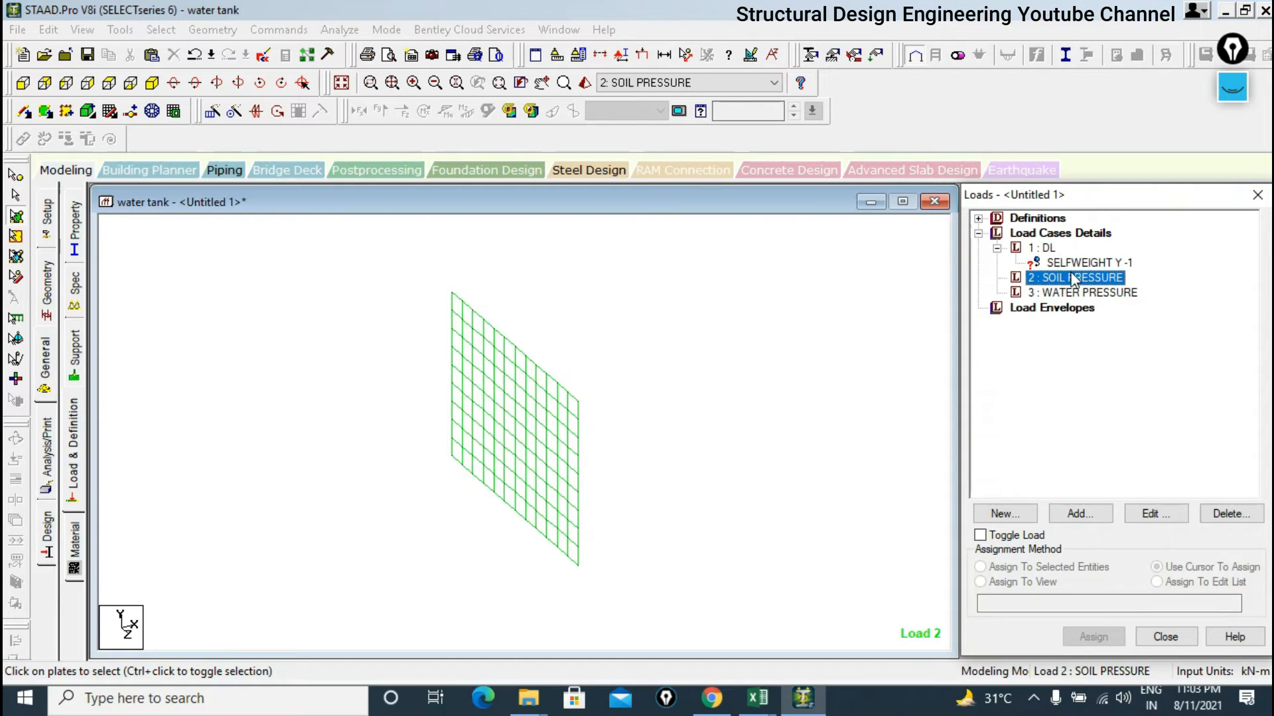
pyautogui.click(1091, 515)
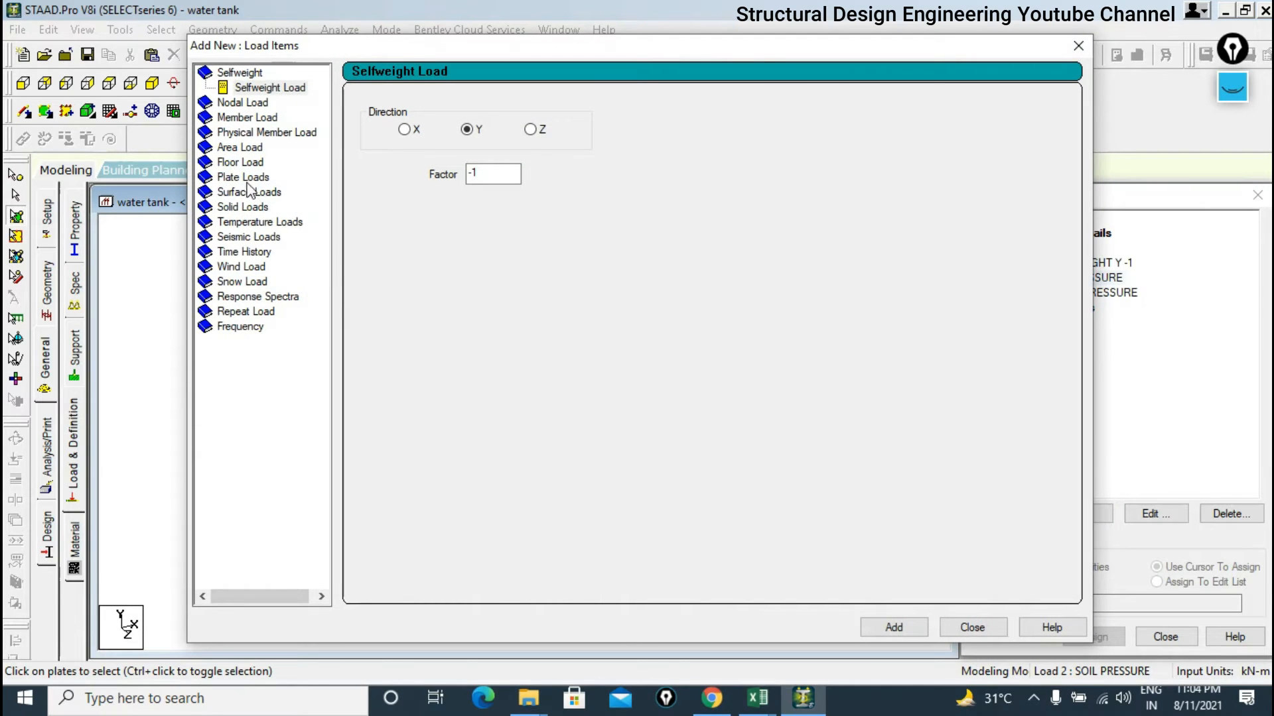
pyautogui.click(243, 177)
pyautogui.click(255, 177)
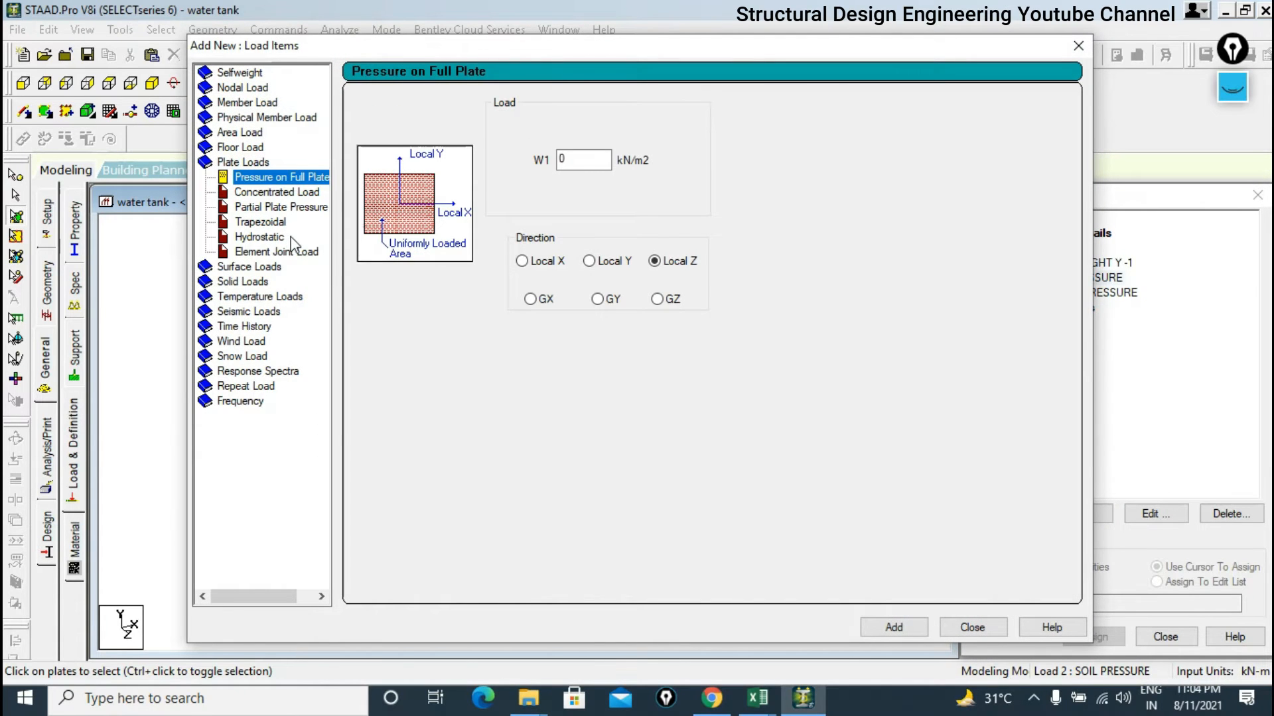
pyautogui.click(264, 193)
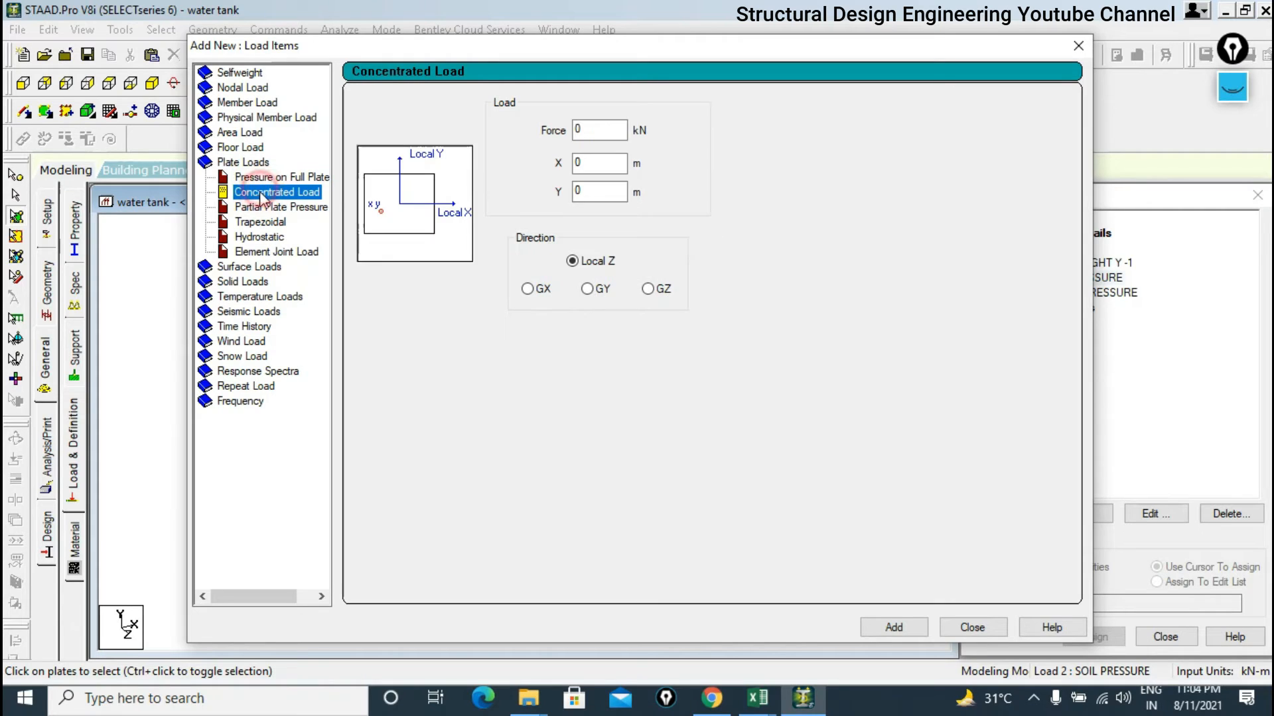
pyautogui.click(268, 207)
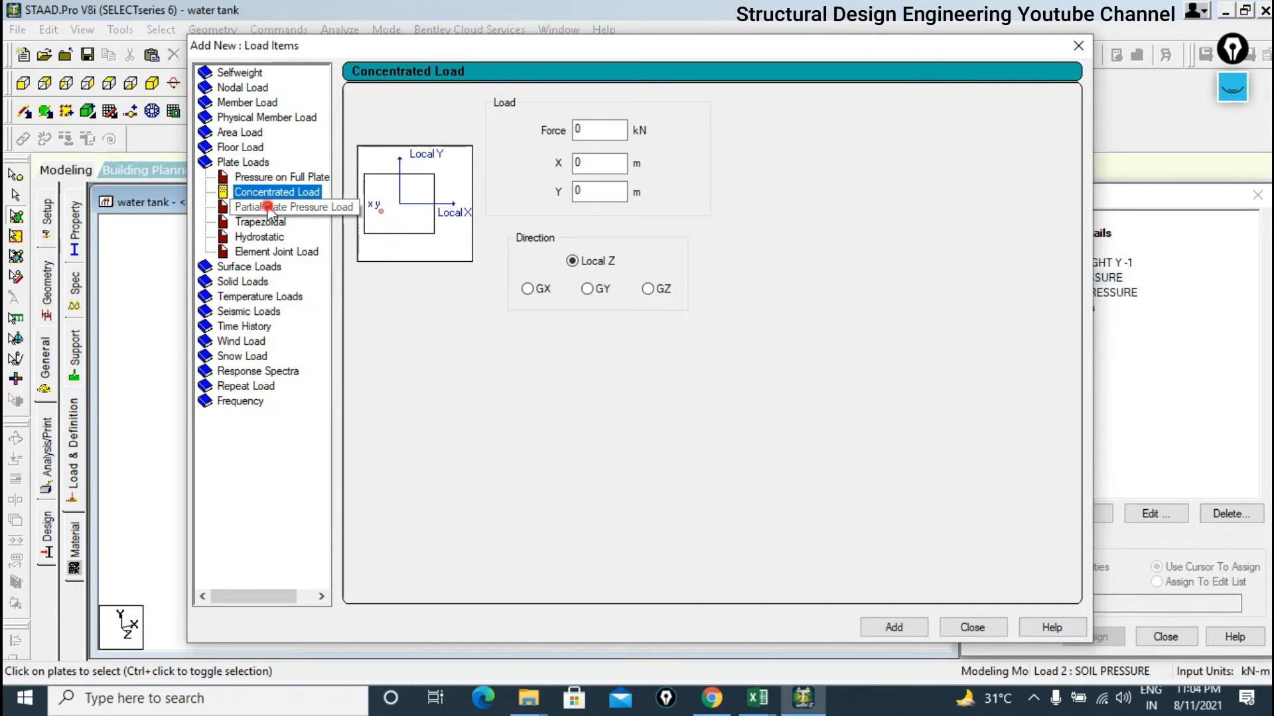
pyautogui.click(262, 222)
pyautogui.click(268, 238)
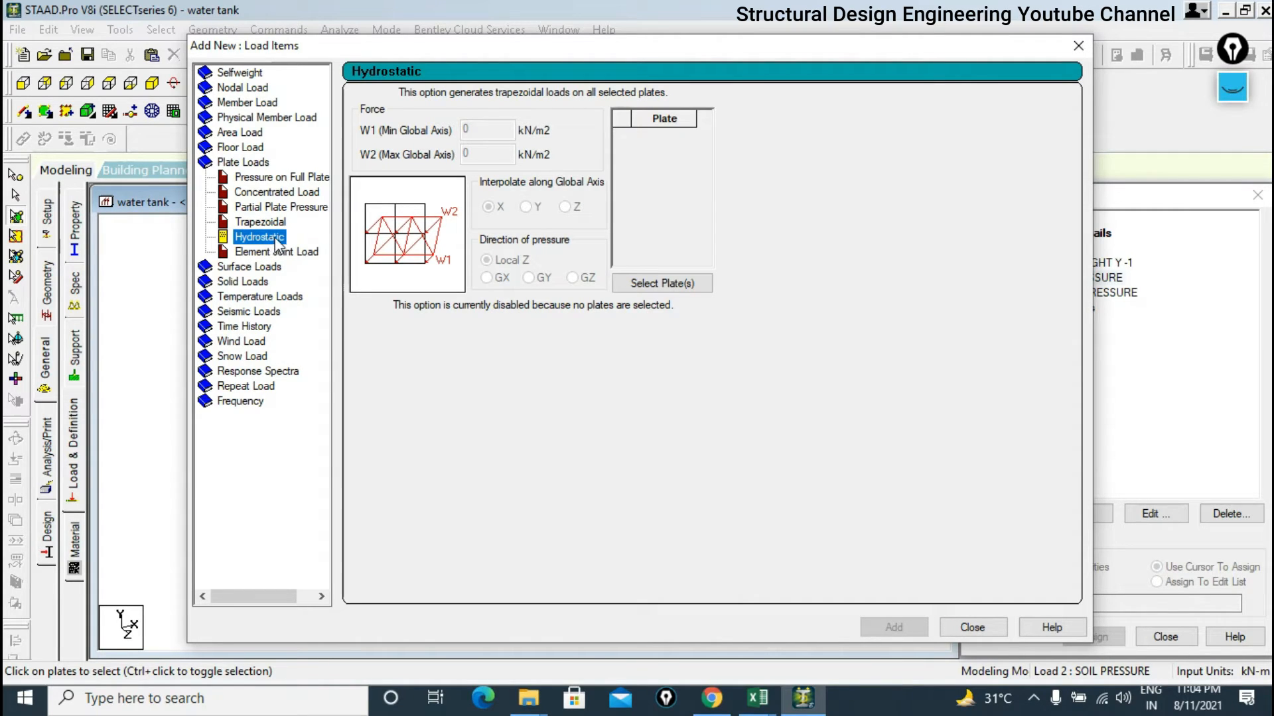
# Select all plates of the displayed wall as the target of the hydrostatic load.
pyautogui.click(663, 122)
pyautogui.click(641, 285)
pyautogui.moveTo(404, 271); pyautogui.dragTo(700, 637)
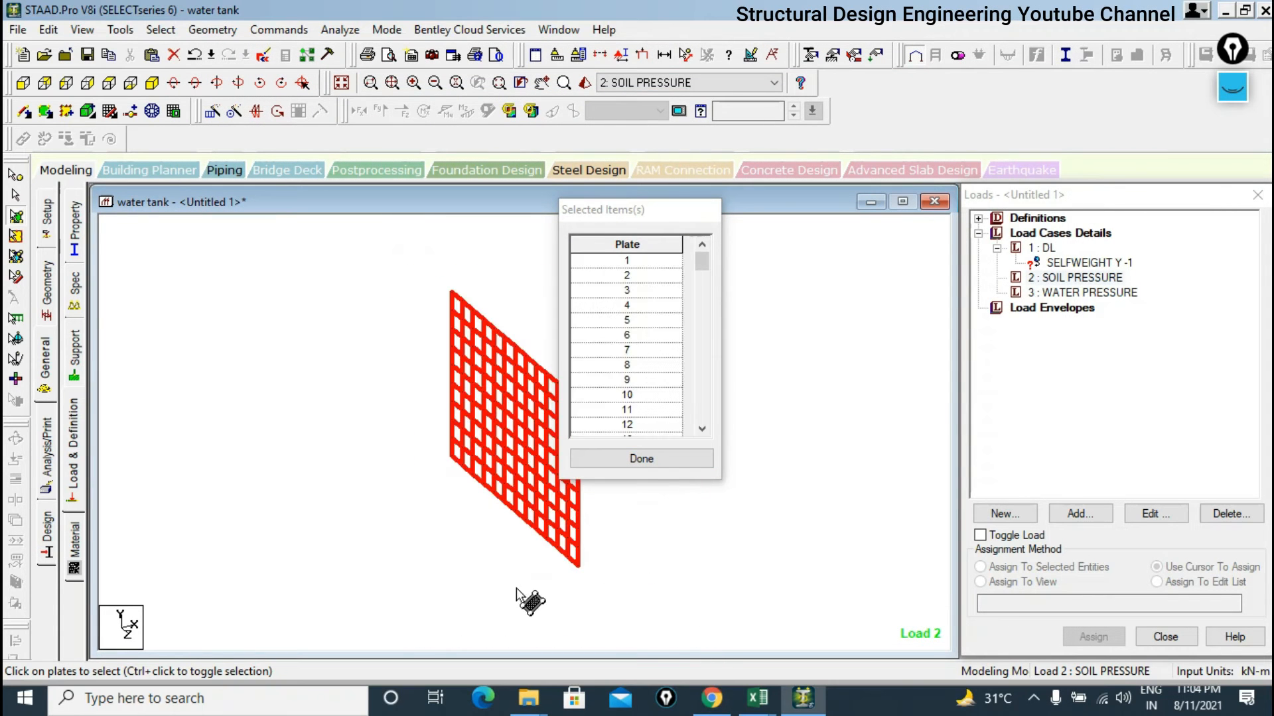
pyautogui.moveTo(517, 589); pyautogui.dragTo(350, 543, button='middle')
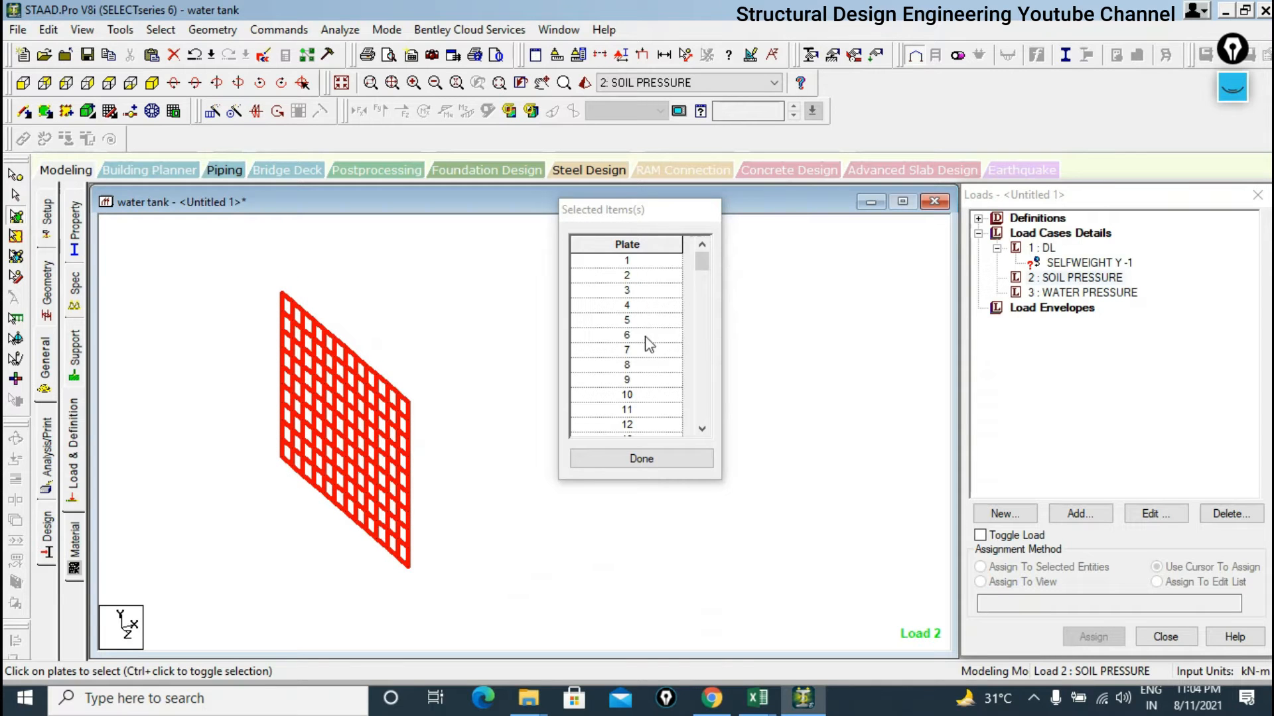
pyautogui.moveTo(702, 265); pyautogui.dragTo(701, 418)
pyautogui.click(653, 459)
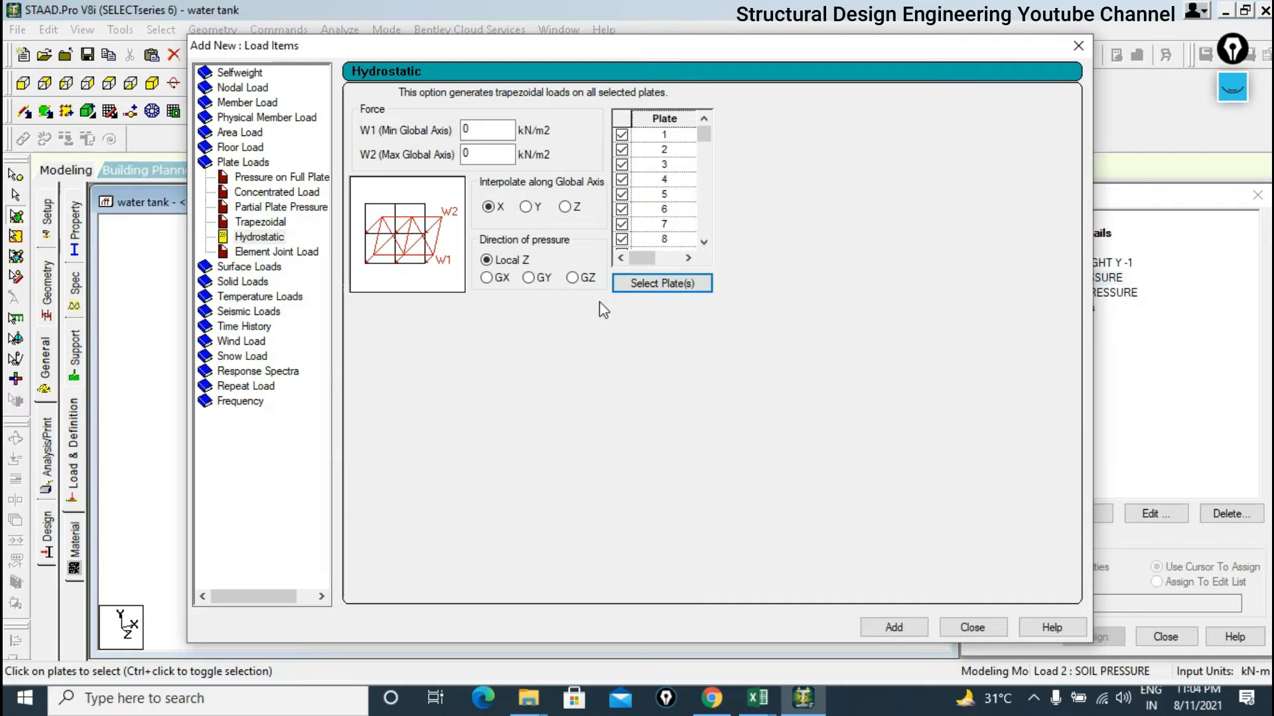
# Set the hydrostatic load's W2 (Max Global Axis) to 0.0001 kN/m2.
pyautogui.click(481, 130)
pyautogui.press('Tab')
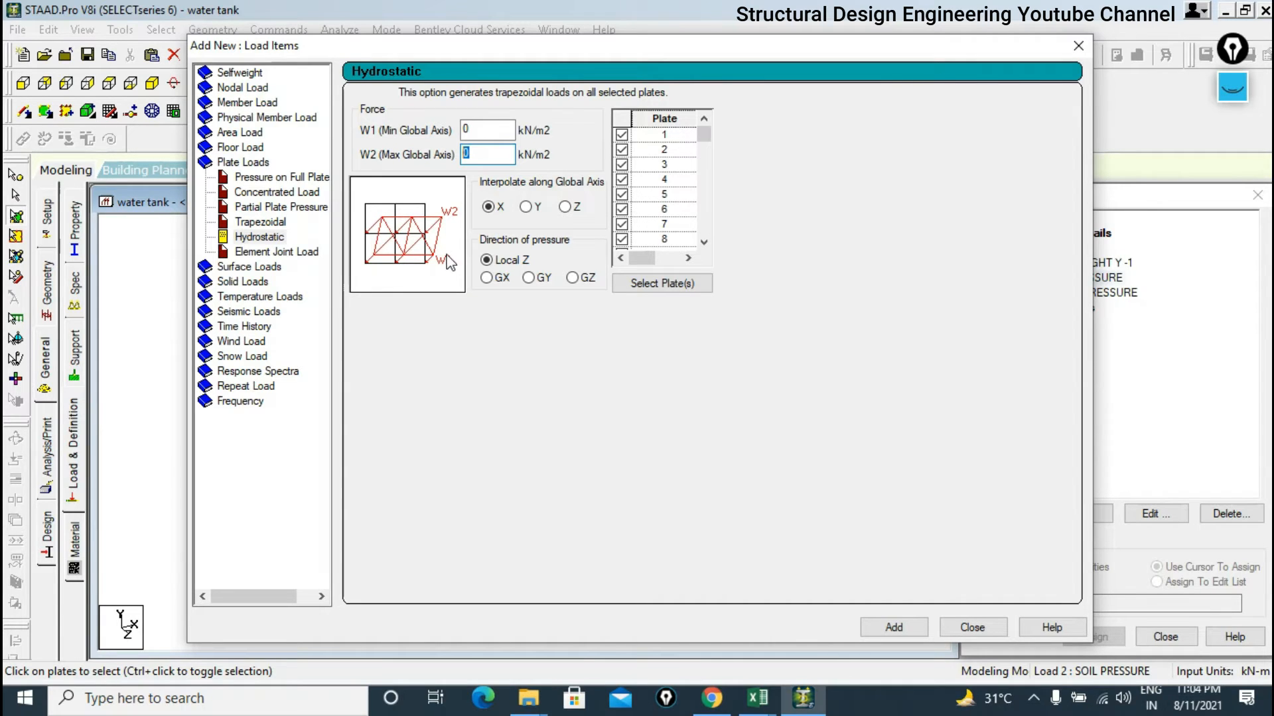
pyautogui.doubleClick(467, 130)
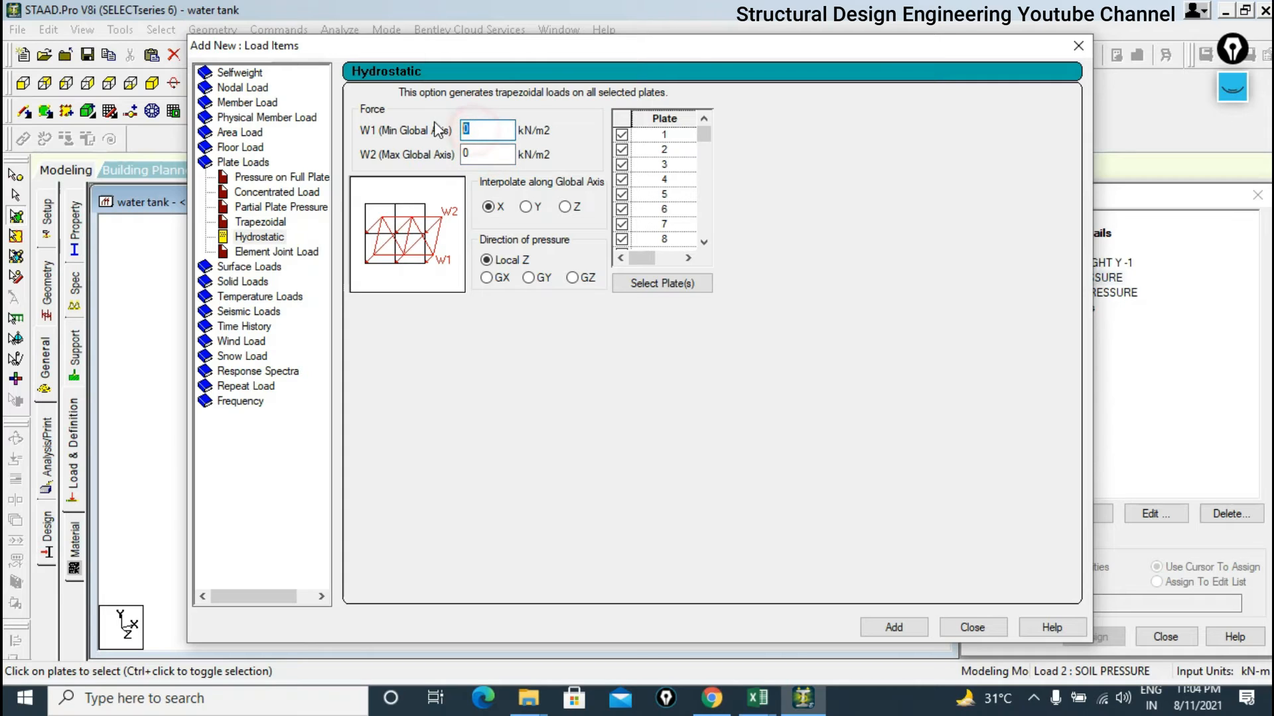
pyautogui.click(476, 151)
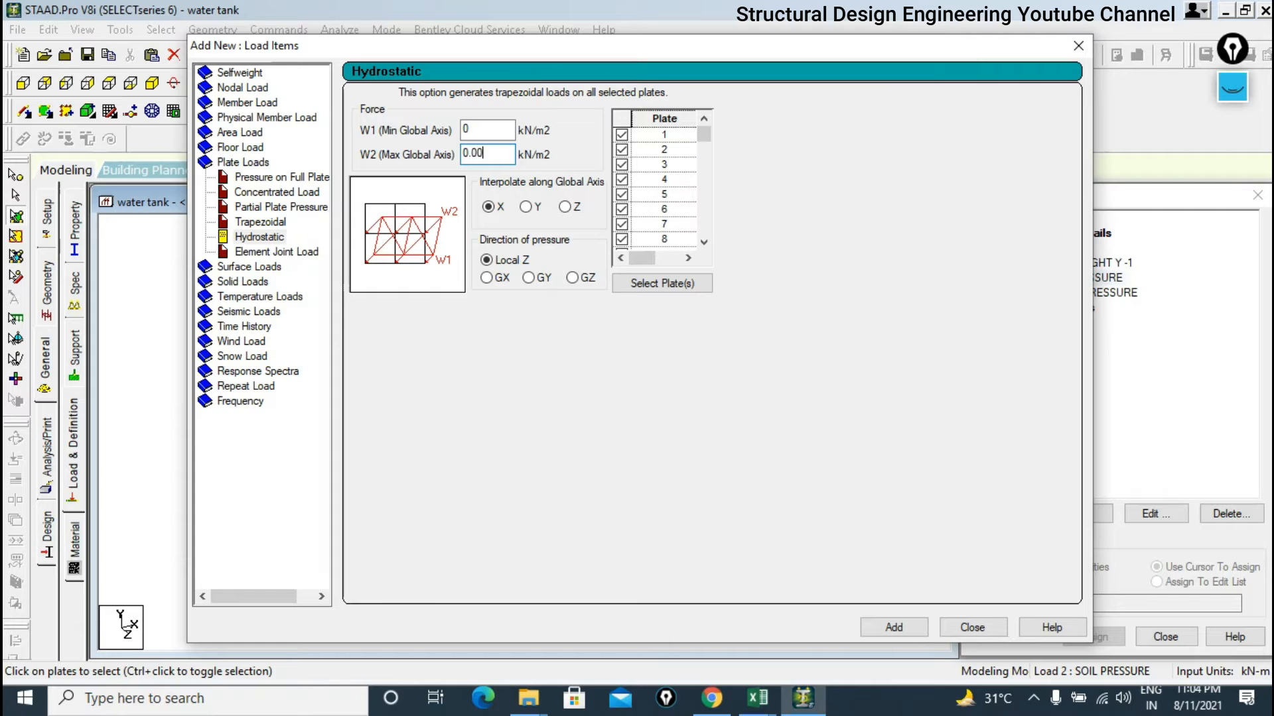
# Set the hydrostatic load's W1 (Min Global Axis) to 26.73 kN/m2 and accept the auto save of the modified structure.
pyautogui.doubleClick(485, 136)
pyautogui.click(758, 698)
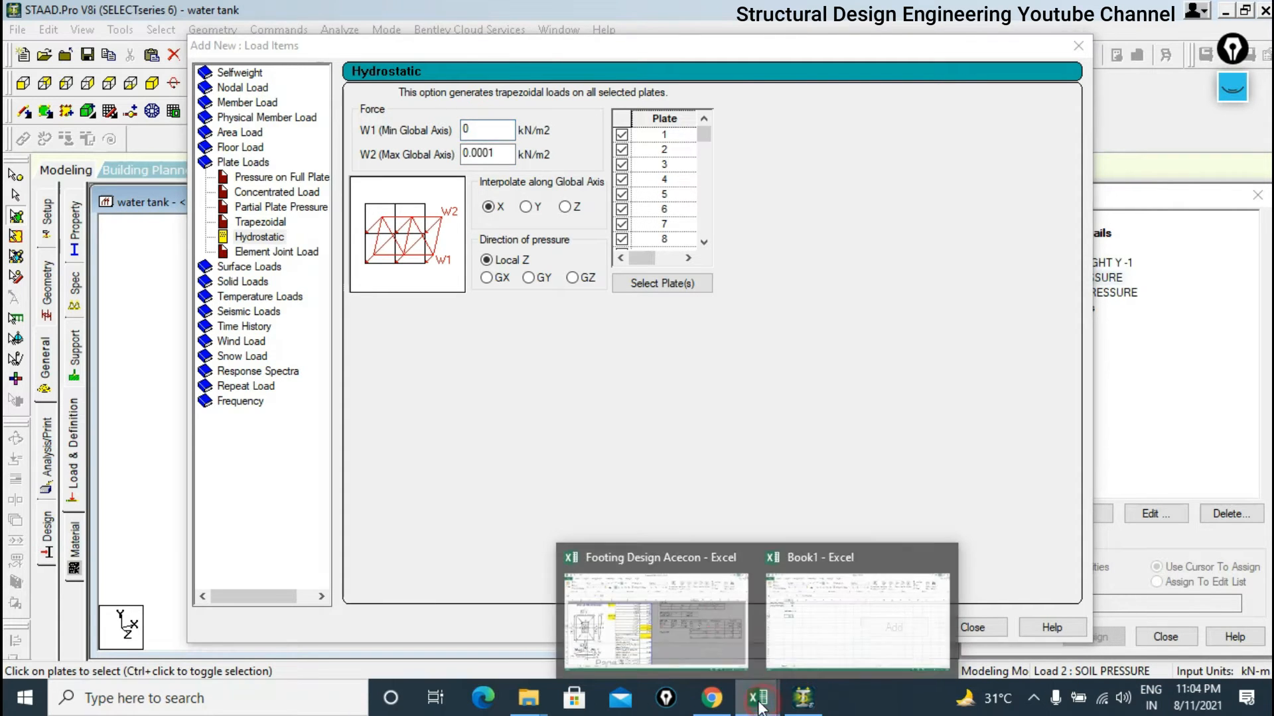
pyautogui.moveTo(796, 612)
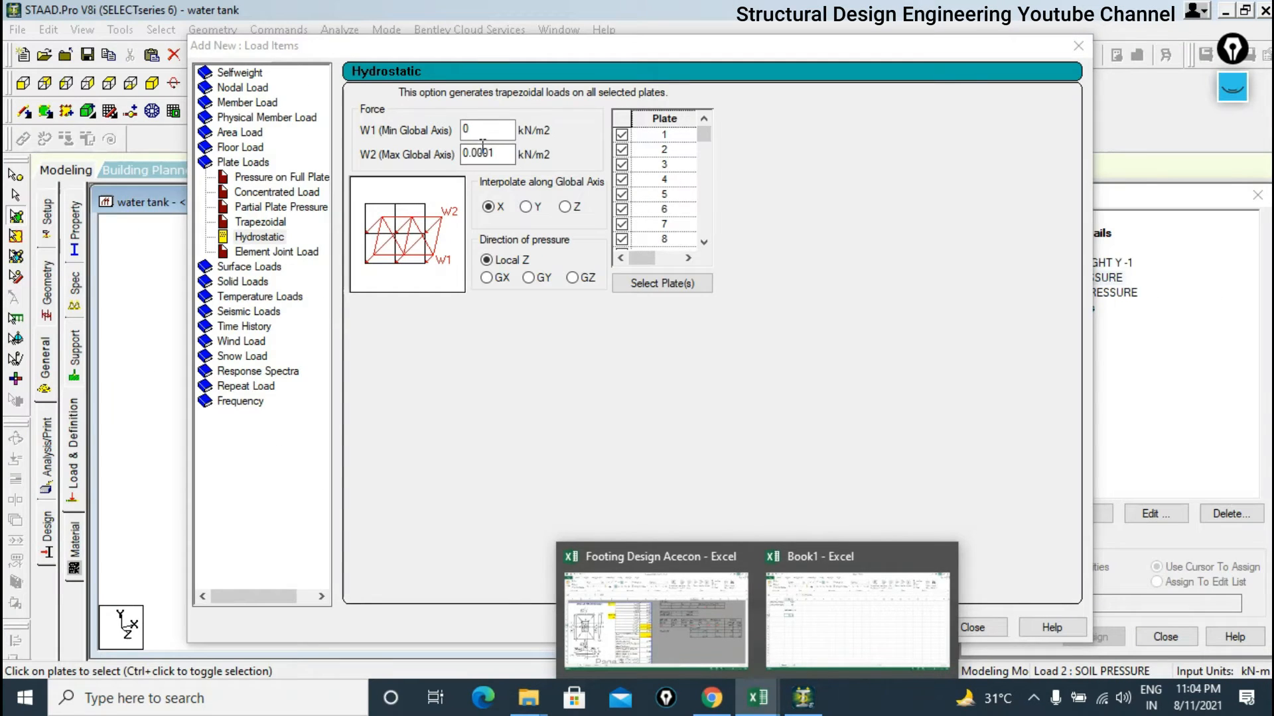
pyautogui.click(482, 145)
pyautogui.doubleClick(469, 130)
pyautogui.write('26.73')
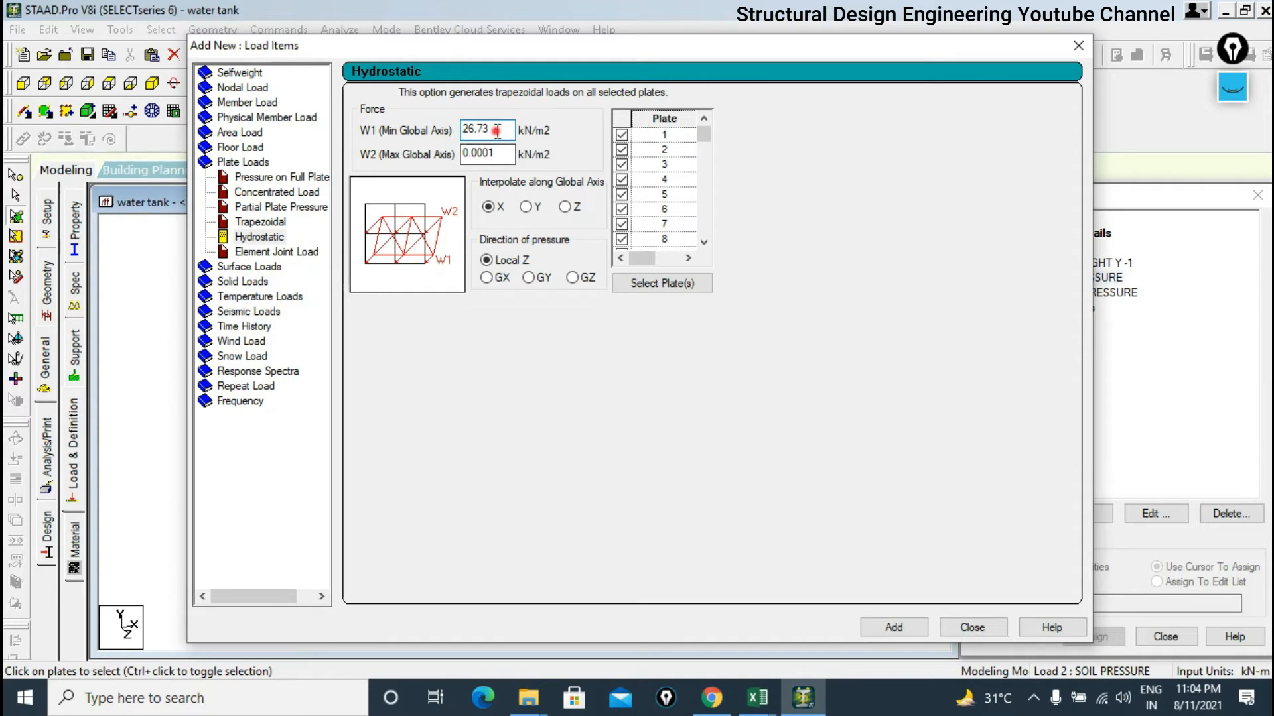
pyautogui.moveTo(496, 131); pyautogui.dragTo(414, 129)
pyautogui.moveTo(495, 157); pyautogui.dragTo(417, 143)
pyautogui.moveTo(497, 130); pyautogui.dragTo(462, 130)
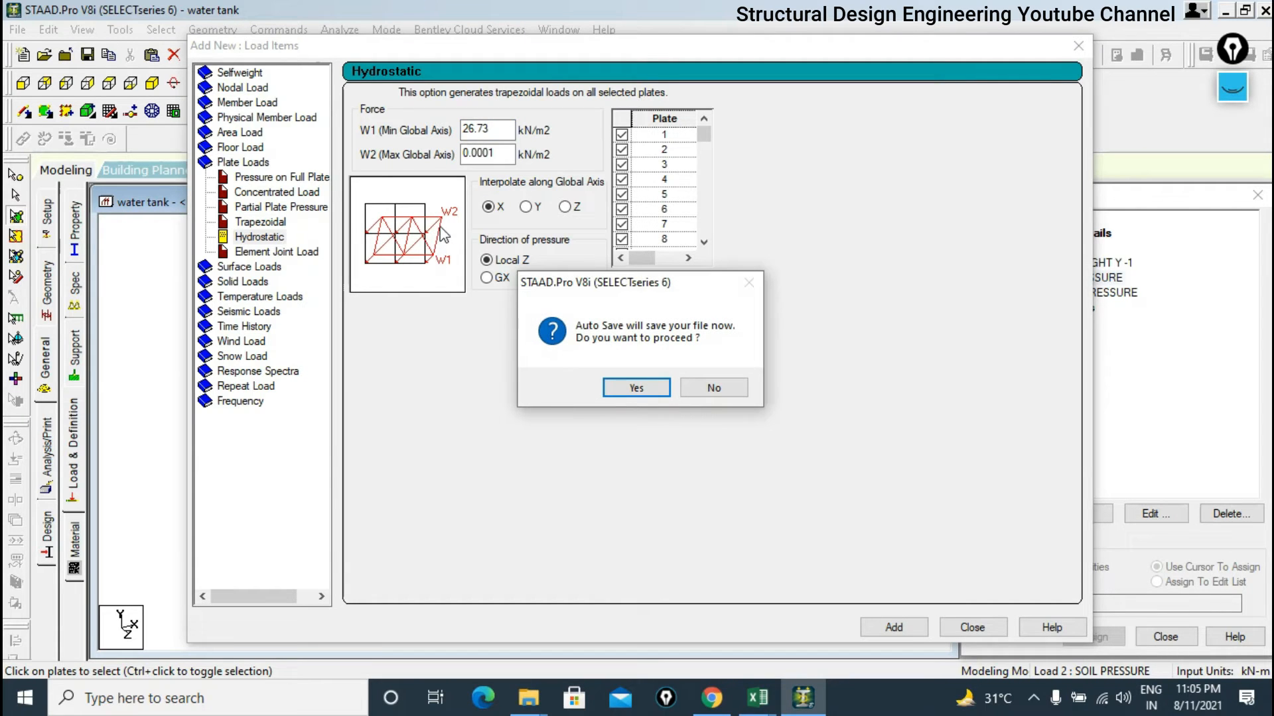
pyautogui.click(637, 388)
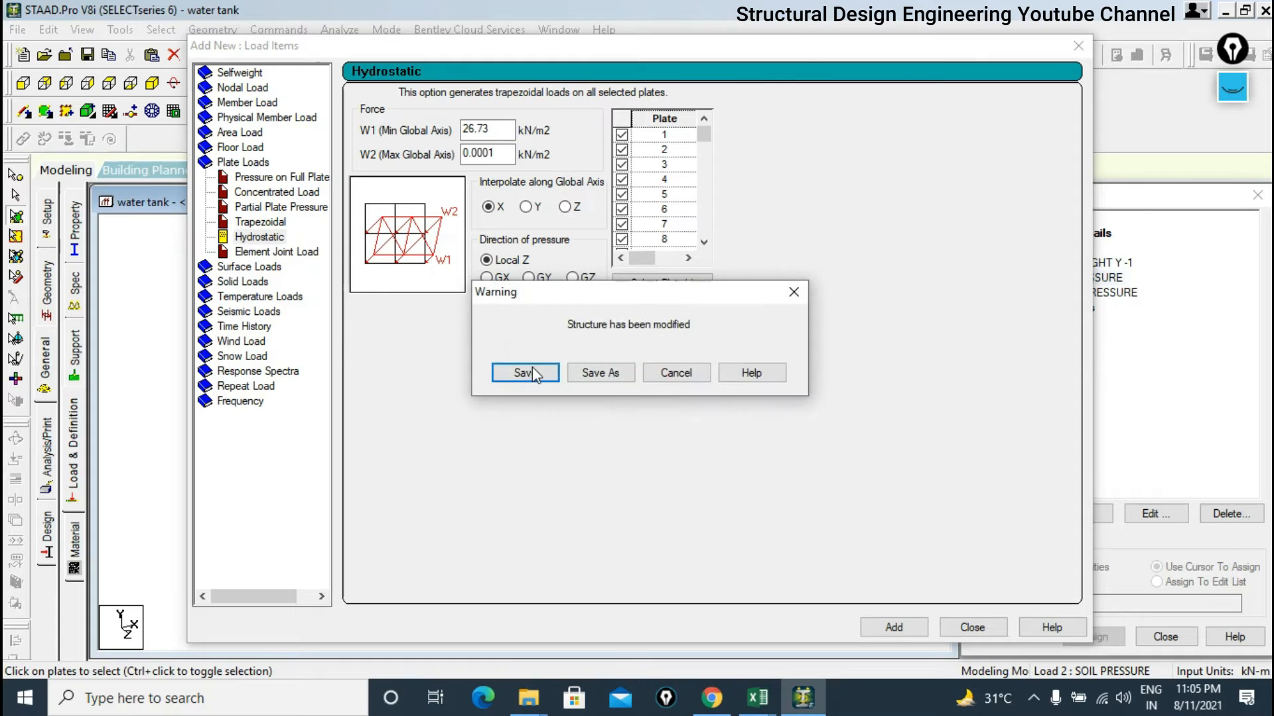
pyautogui.click(532, 372)
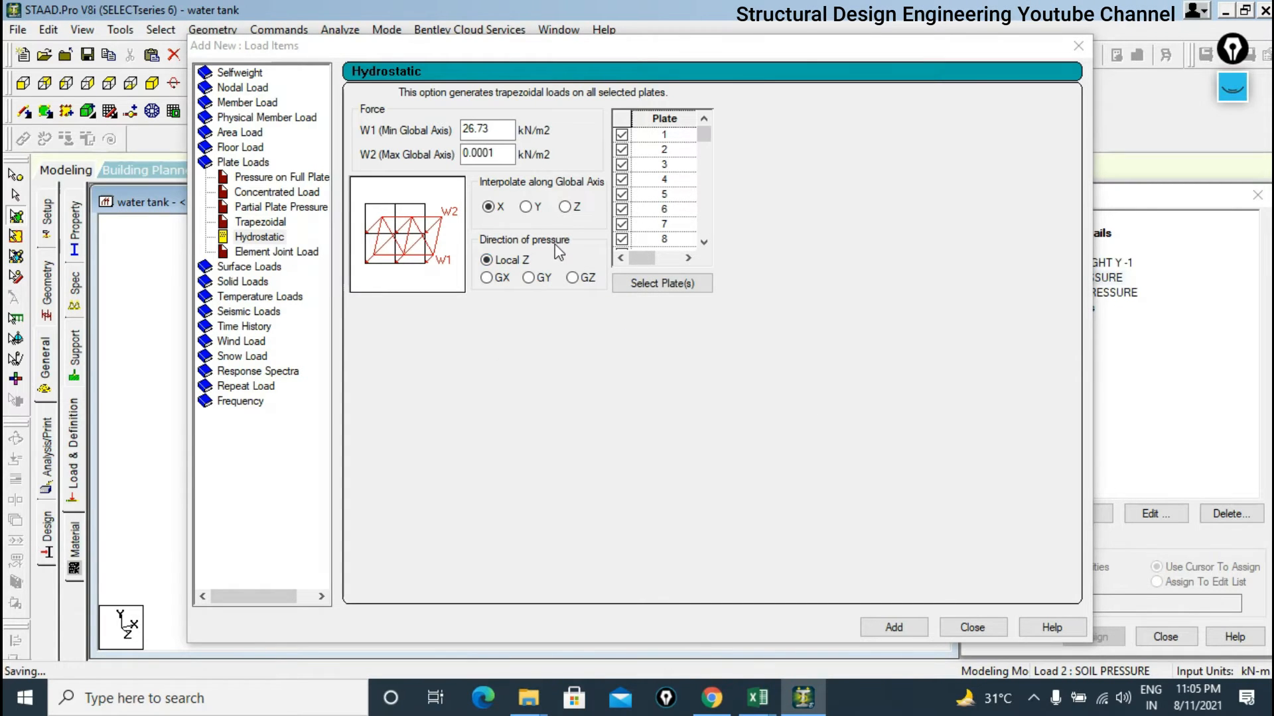
# Interpolate the hydrostatic load along global Y, set its pressure direction to GX, and add it to the soil pressure case.
pyautogui.click(524, 205)
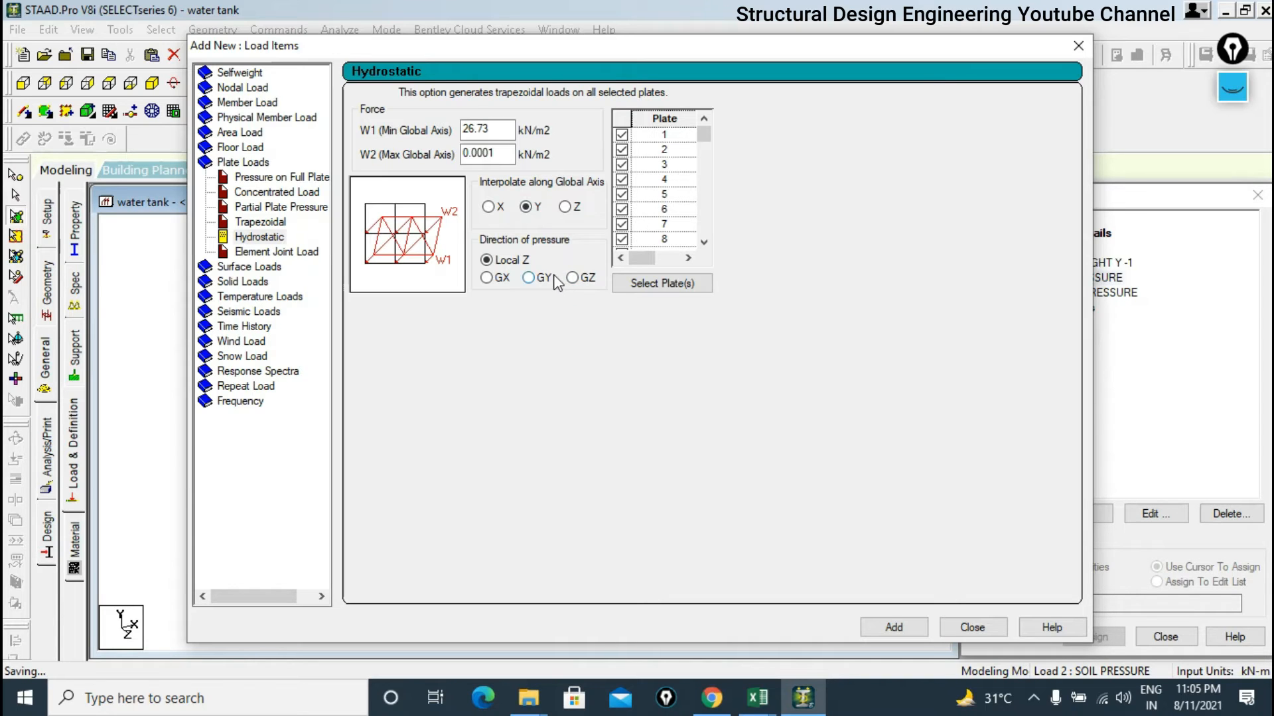
pyautogui.moveTo(519, 42); pyautogui.dragTo(787, 54)
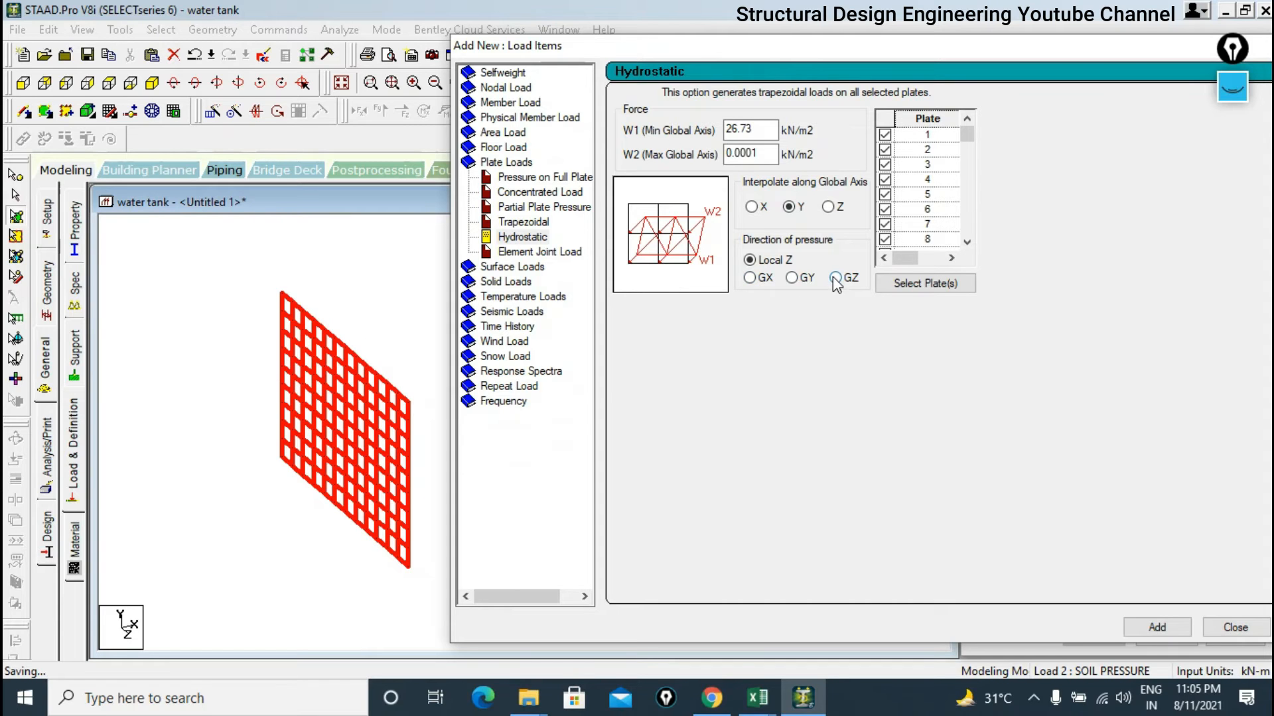
pyautogui.click(749, 279)
pyautogui.moveTo(837, 38); pyautogui.dragTo(763, 5)
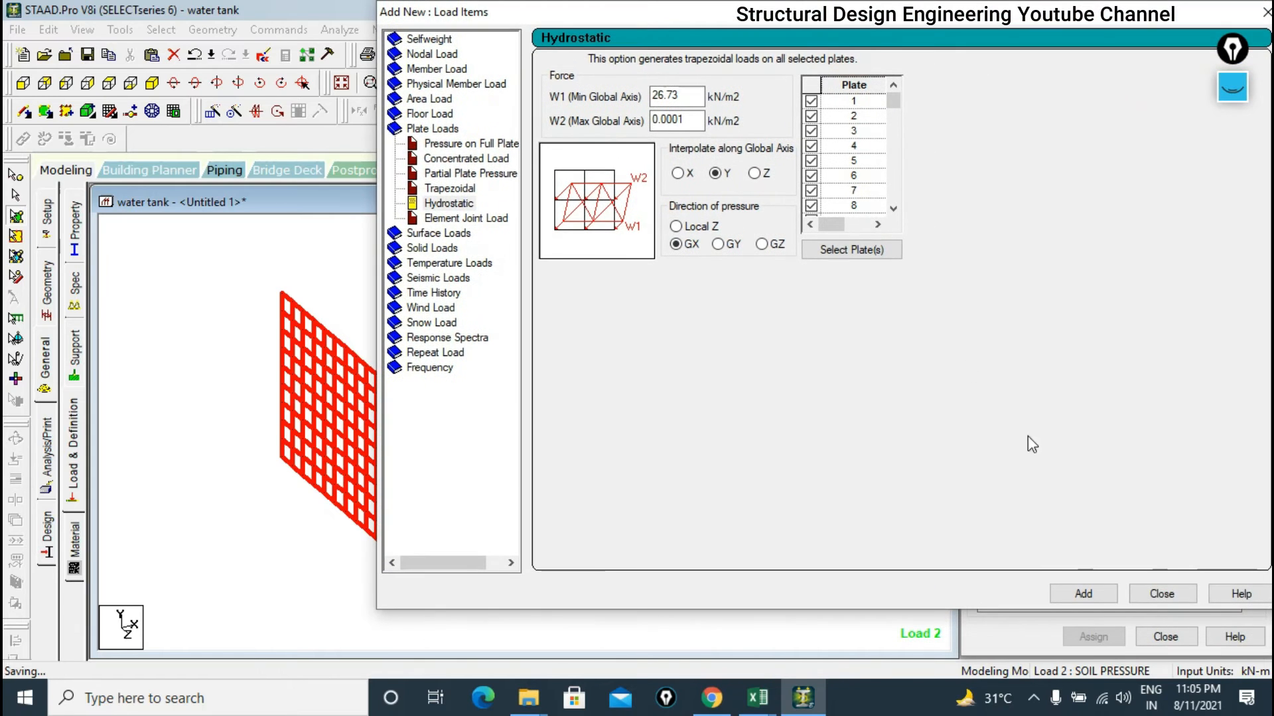
pyautogui.click(1081, 593)
pyautogui.moveTo(1069, 23); pyautogui.dragTo(752, 83)
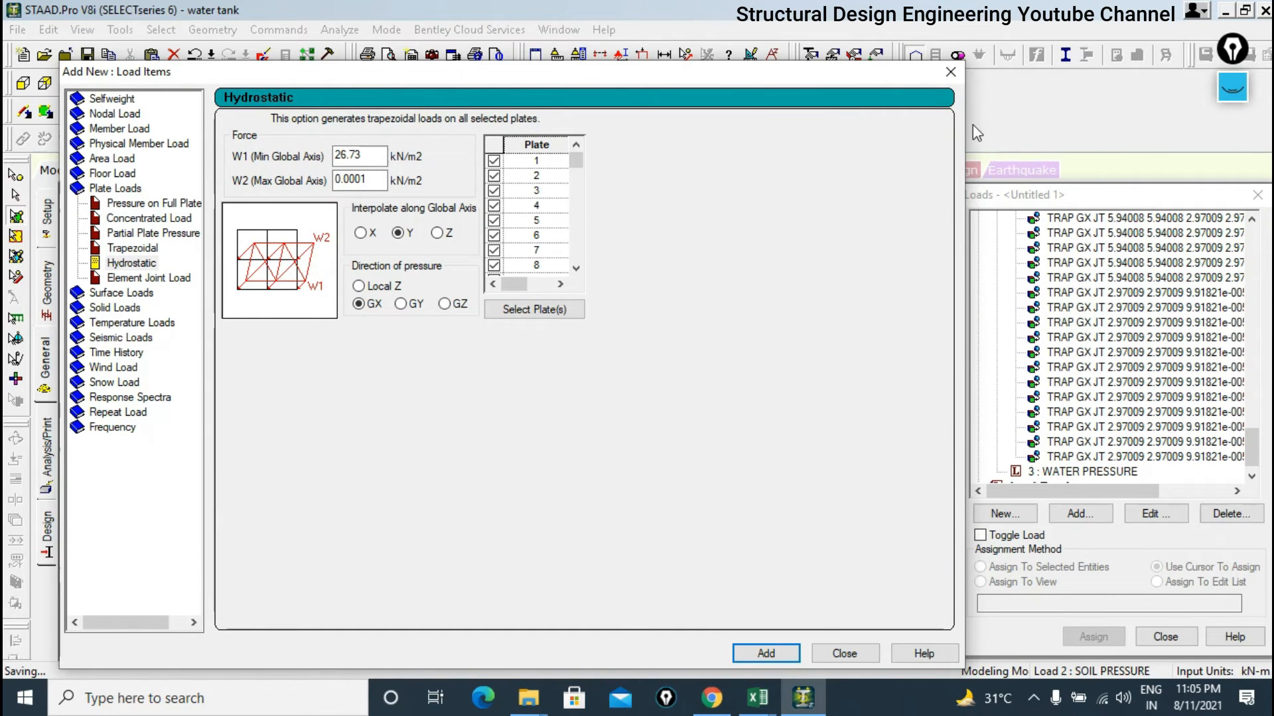
# Finish adding load items and display the soil pressure case's loads on the wall in front view.
pyautogui.click(952, 77)
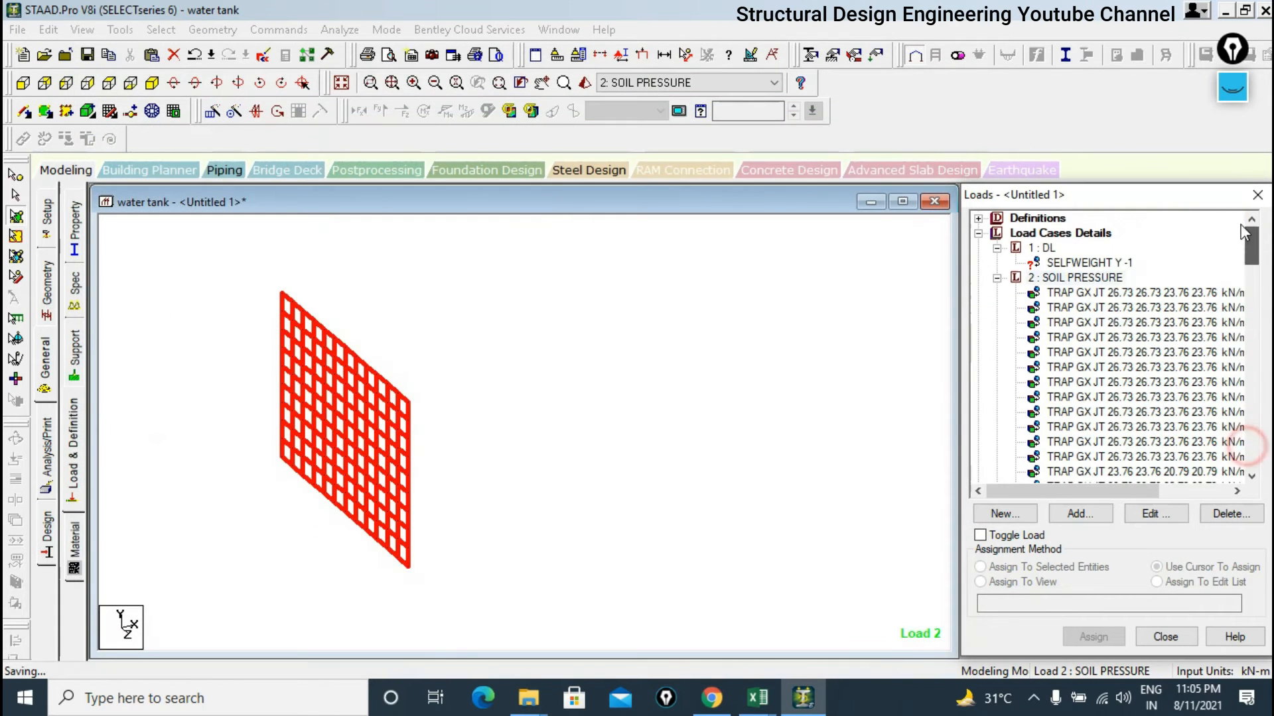
pyautogui.click(1110, 278)
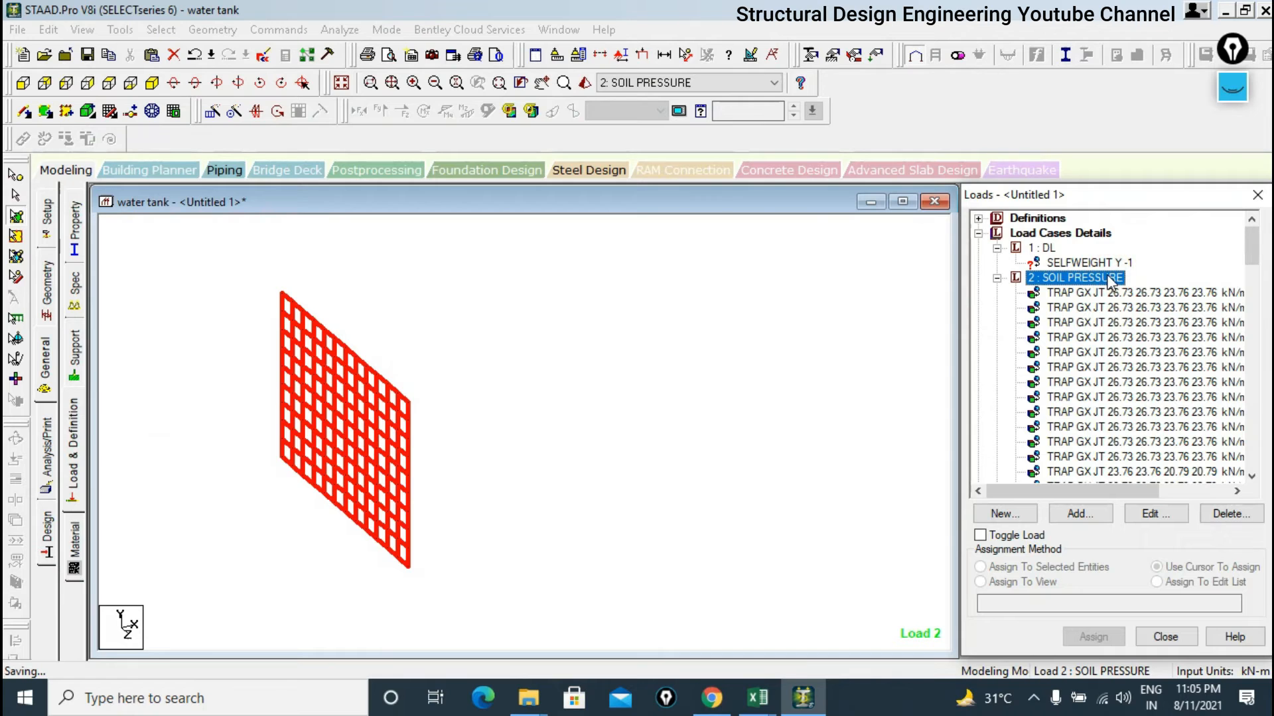
pyautogui.click(643, 56)
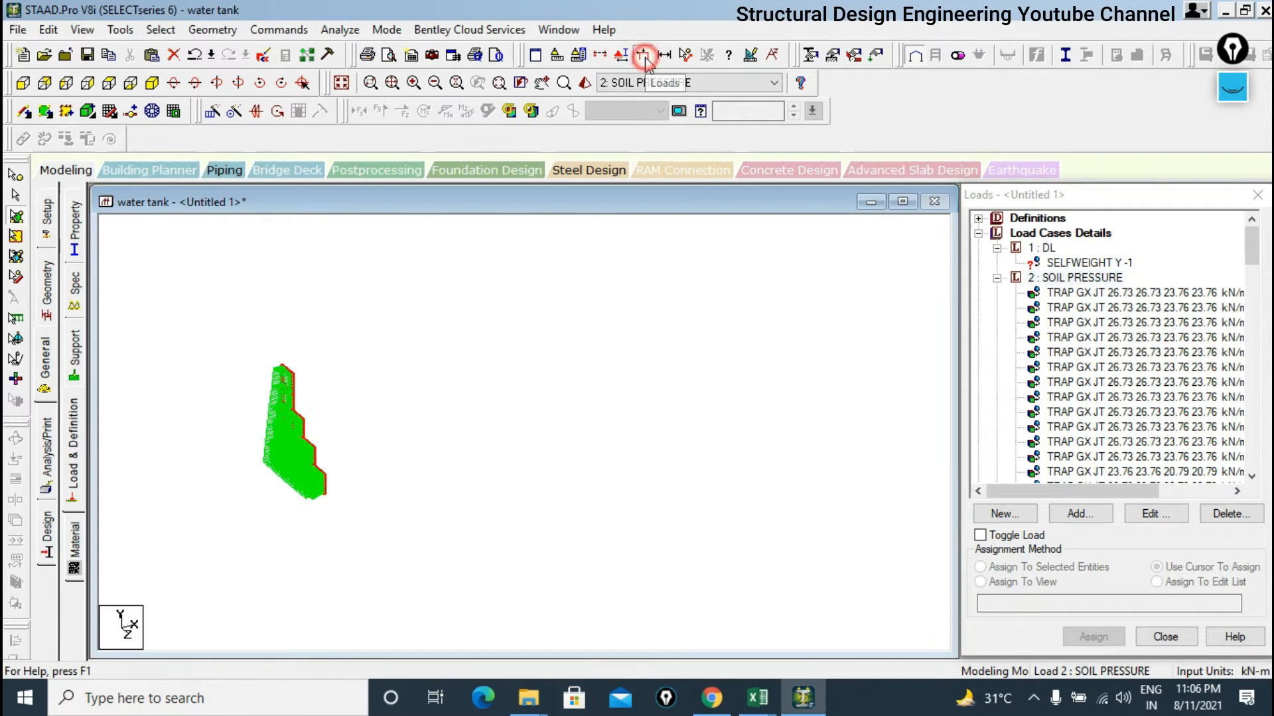
pyautogui.click(23, 84)
pyautogui.scroll(2, 345, 425)
pyautogui.moveTo(326, 513); pyautogui.dragTo(416, 489, button='middle')
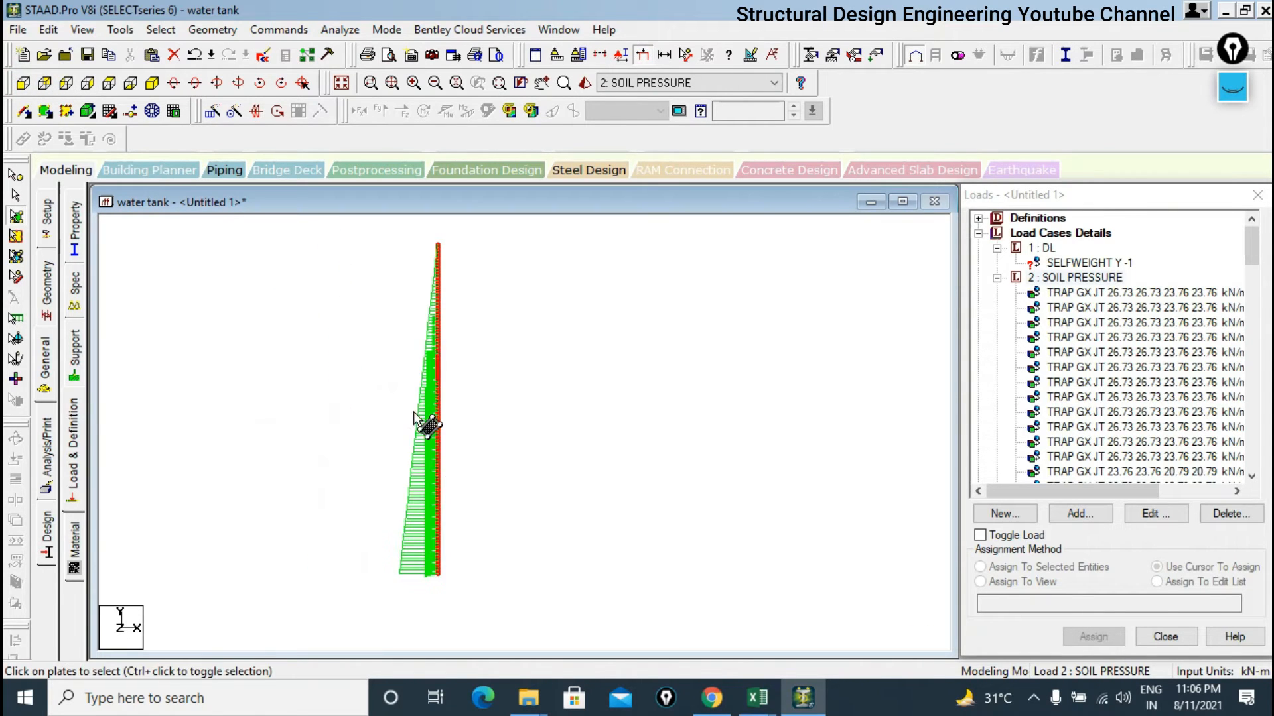
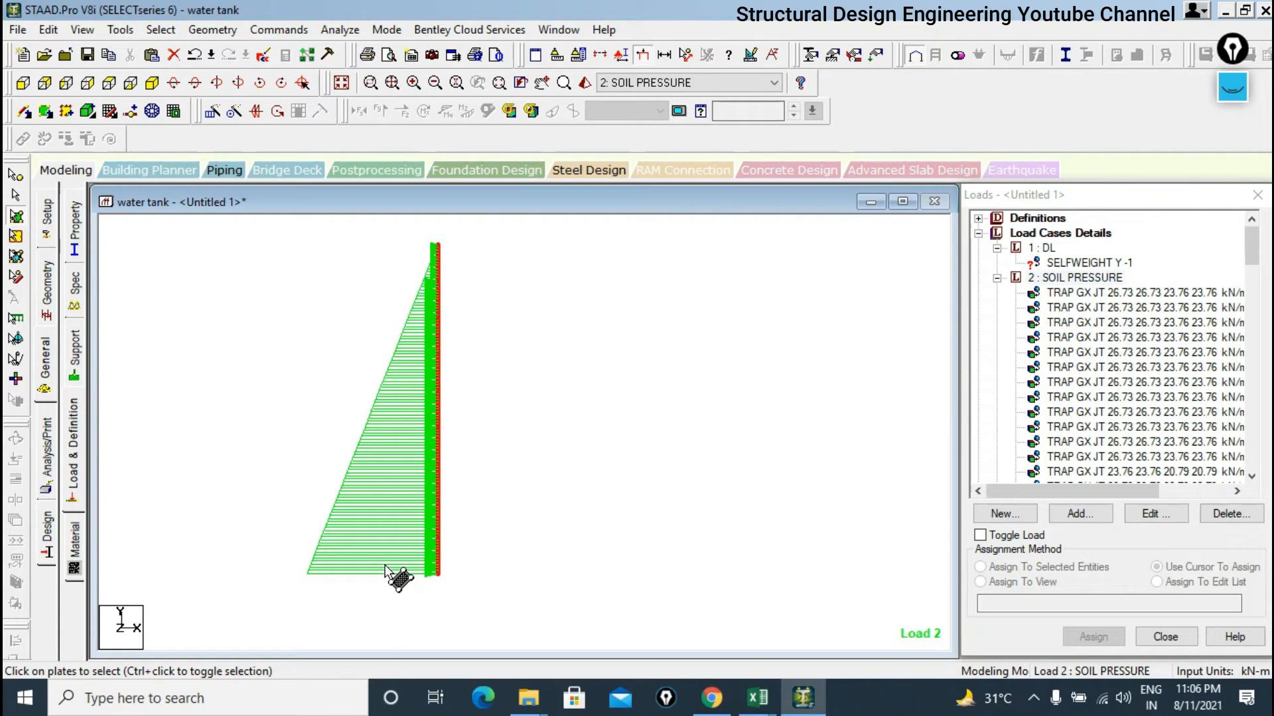
# Check the soil pressure values along the wall height, adjusting the load display scale and toggling the value labels.
pyautogui.click(430, 552)
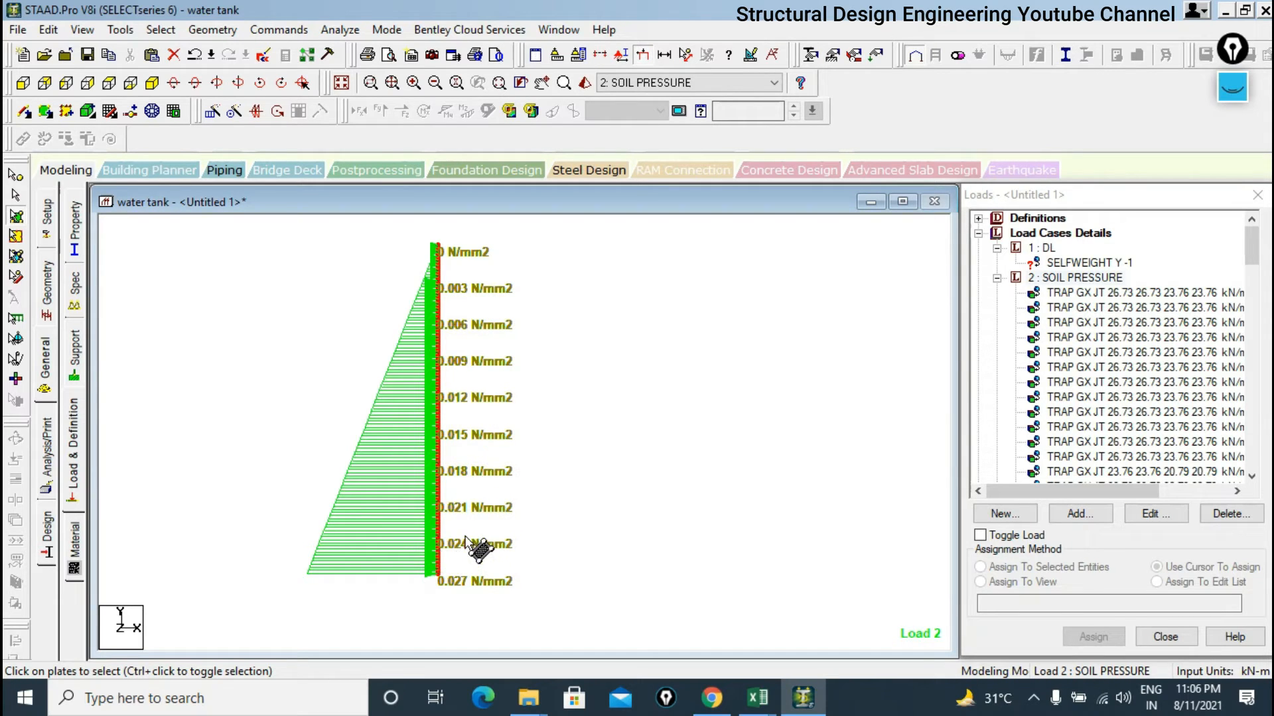
pyautogui.keyDown('ctrl'); pyautogui.scroll(4, 484, 454); pyautogui.keyUp('ctrl')
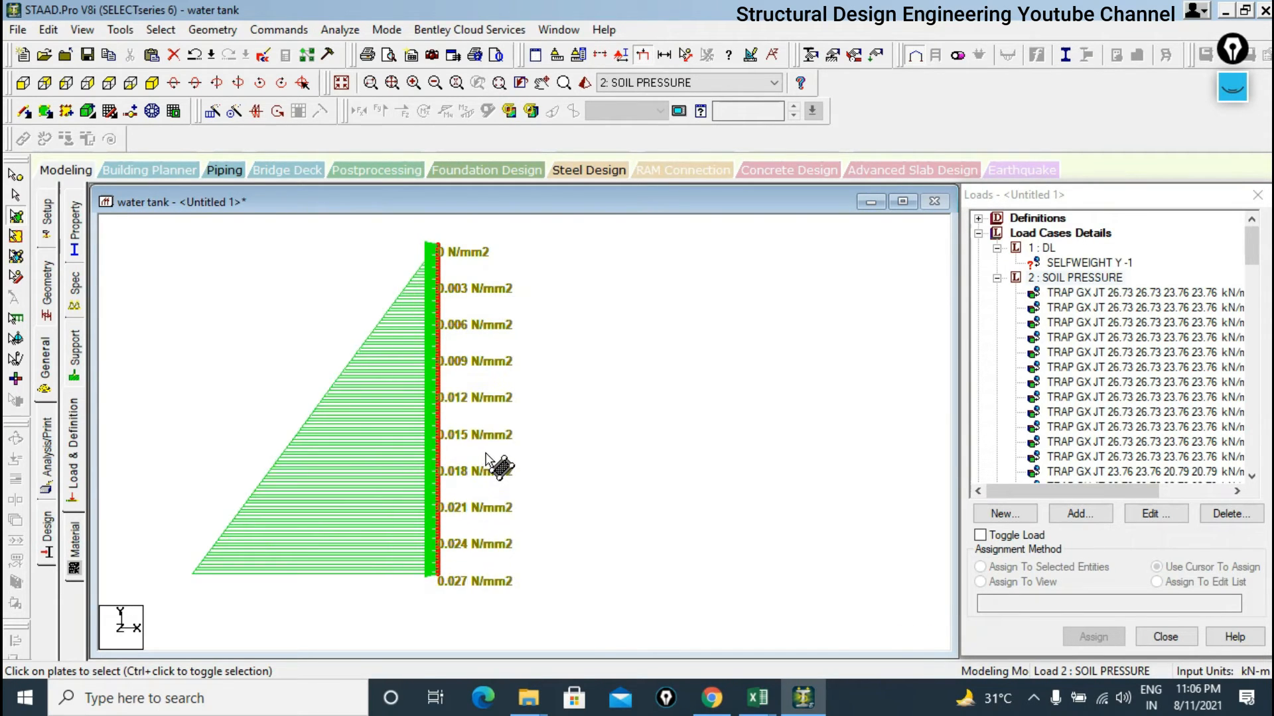
pyautogui.keyDown('ctrl'); pyautogui.scroll(-2, 482, 443); pyautogui.keyUp('ctrl')
pyautogui.keyDown('ctrl'); pyautogui.scroll(-3, 483, 443); pyautogui.keyUp('ctrl')
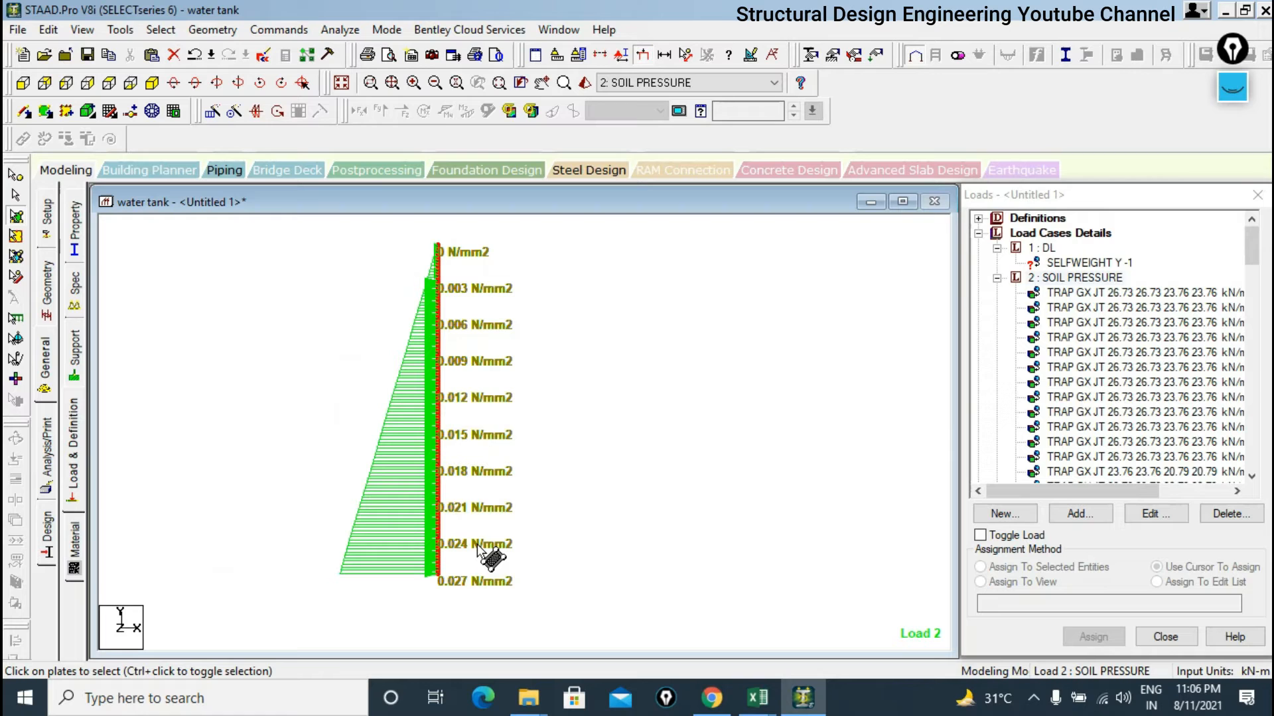
pyautogui.hotkey('shift', 'v')
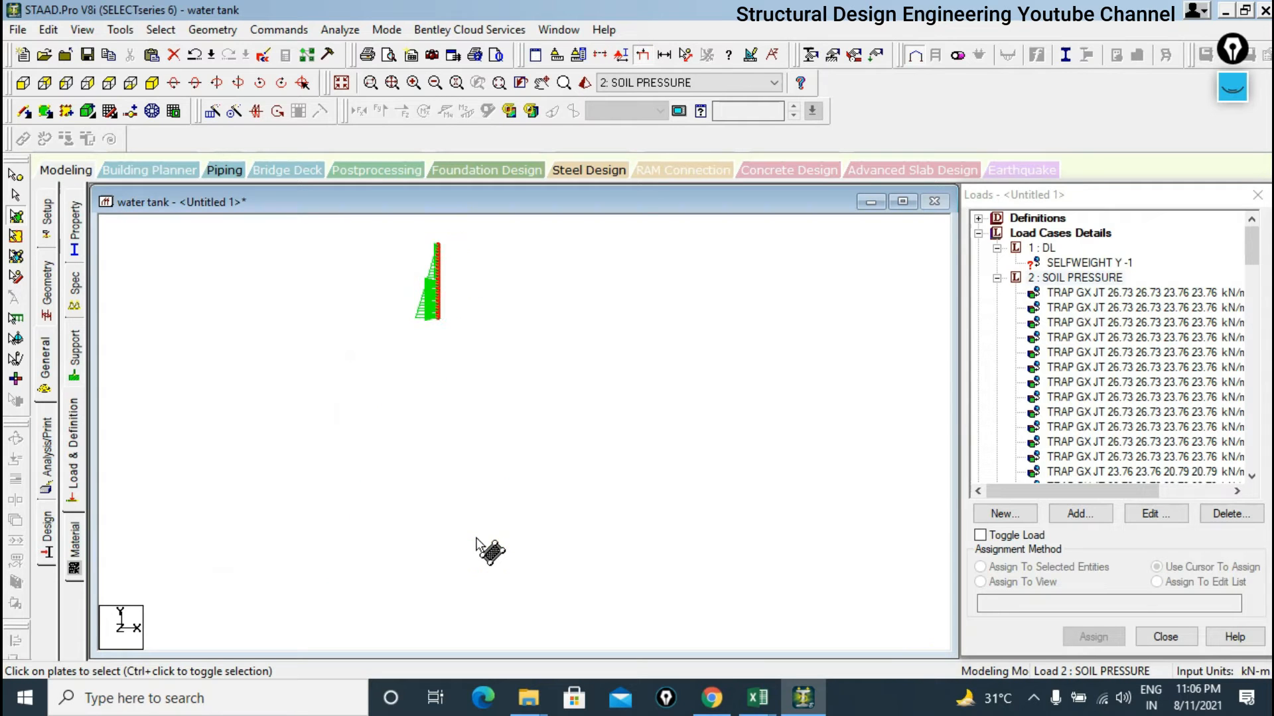
# Inspect the wall's soil pressure in isometric view and window-select all of its plates.
pyautogui.click(152, 82)
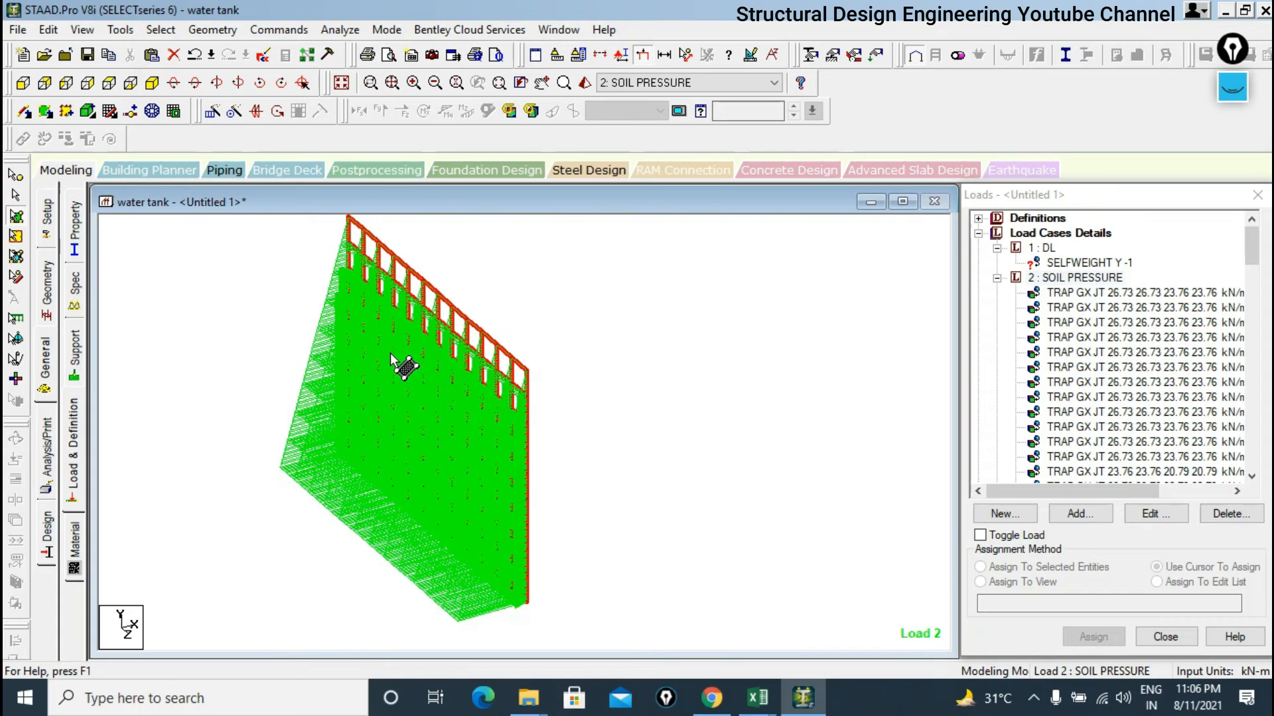
pyautogui.scroll(-2, 390, 355)
pyautogui.moveTo(239, 234); pyautogui.dragTo(667, 630)
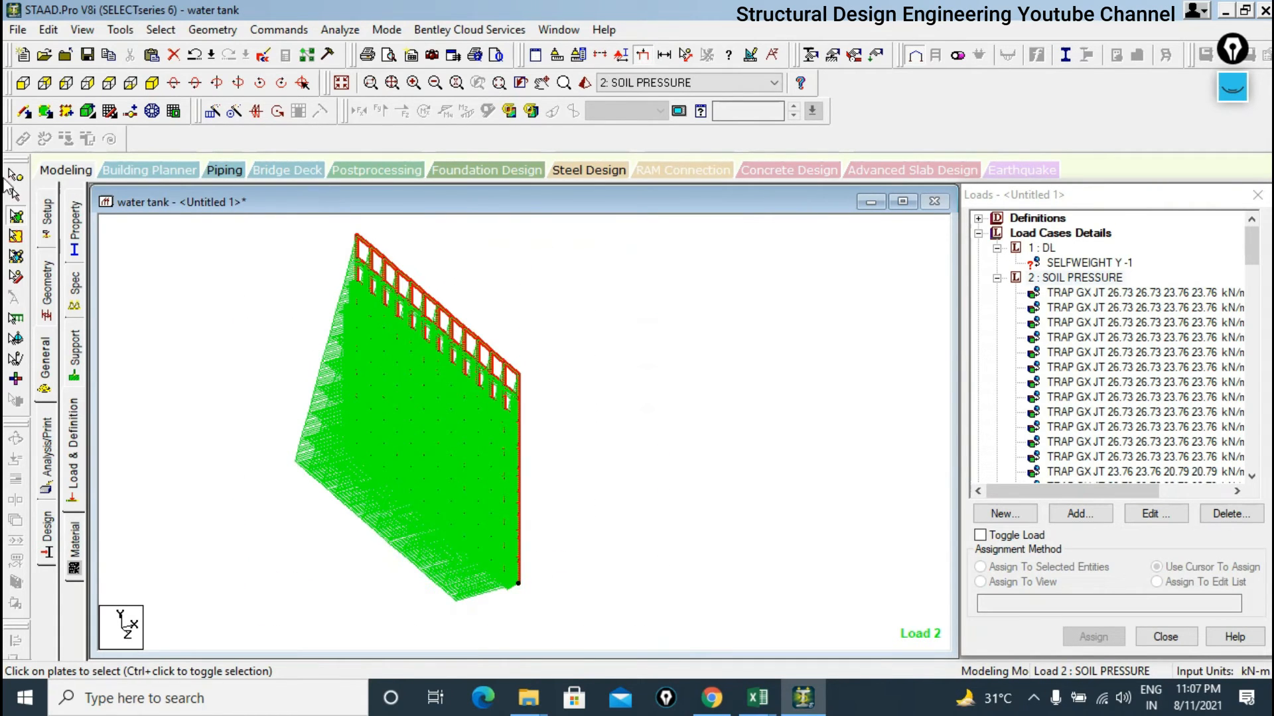
# Restore the display of the whole tank structure and view it in plan from above.
pyautogui.click(66, 170)
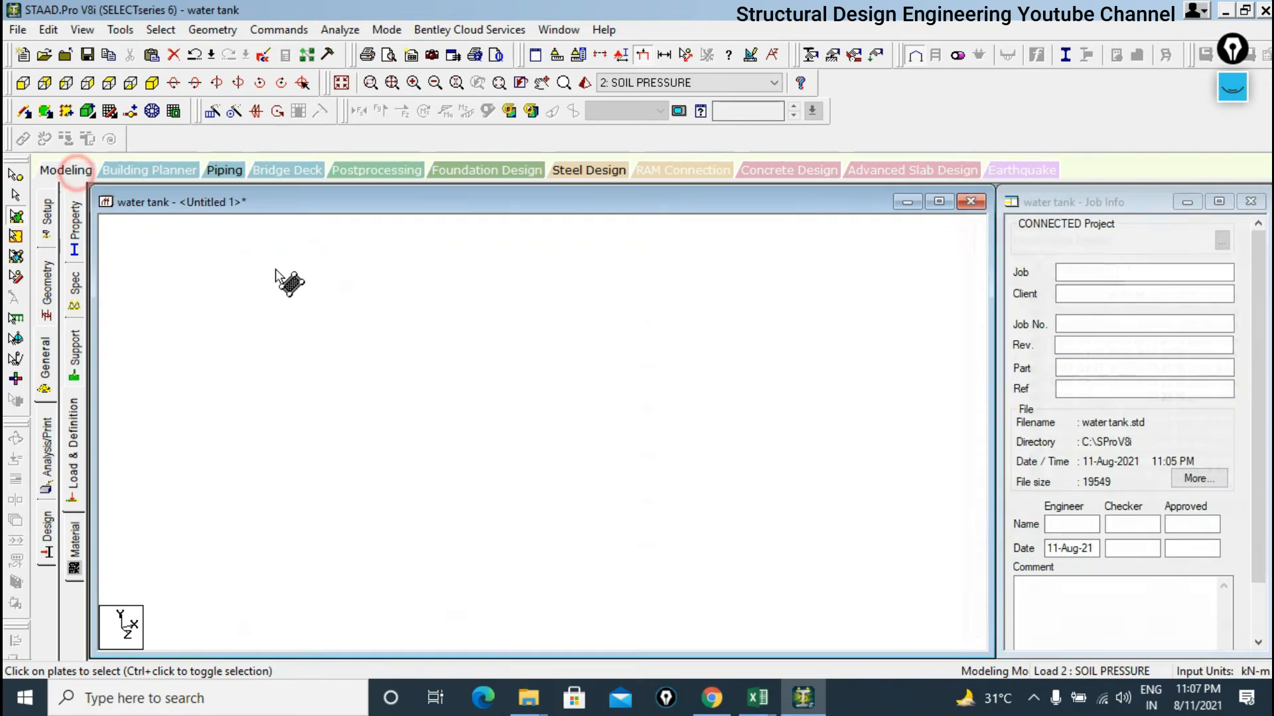
pyautogui.click(110, 83)
pyautogui.click(341, 82)
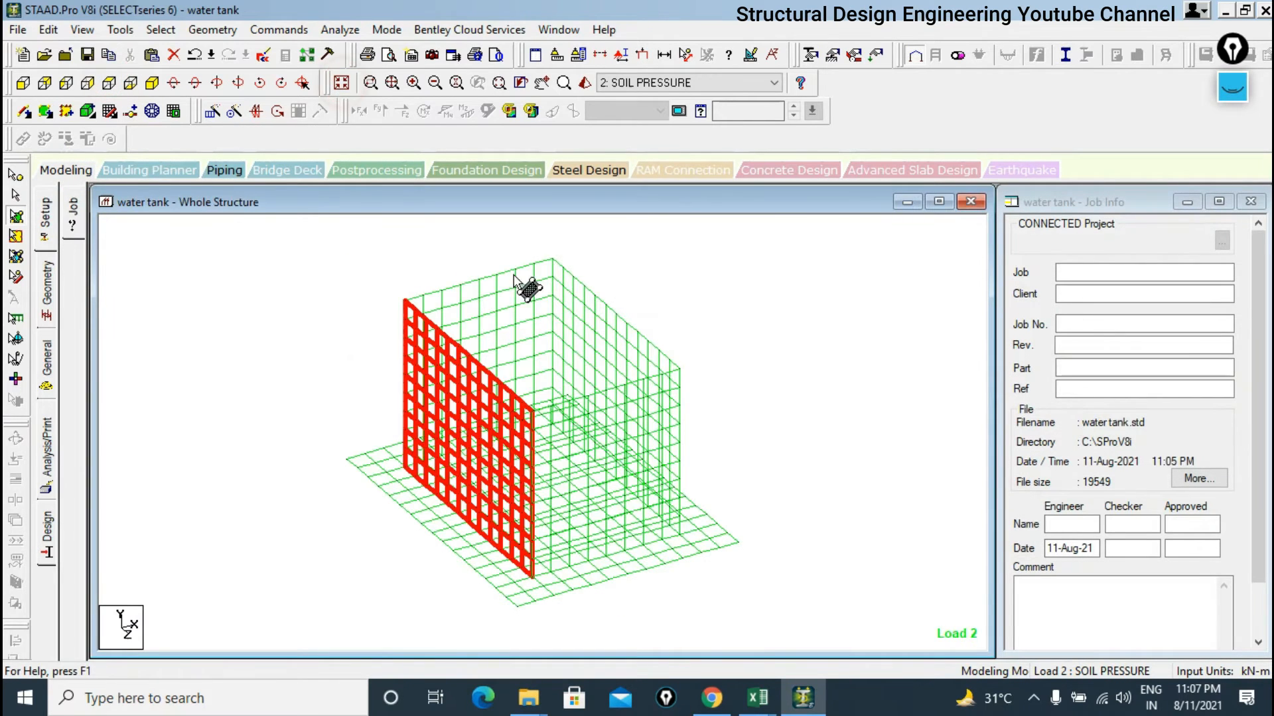
pyautogui.click(117, 84)
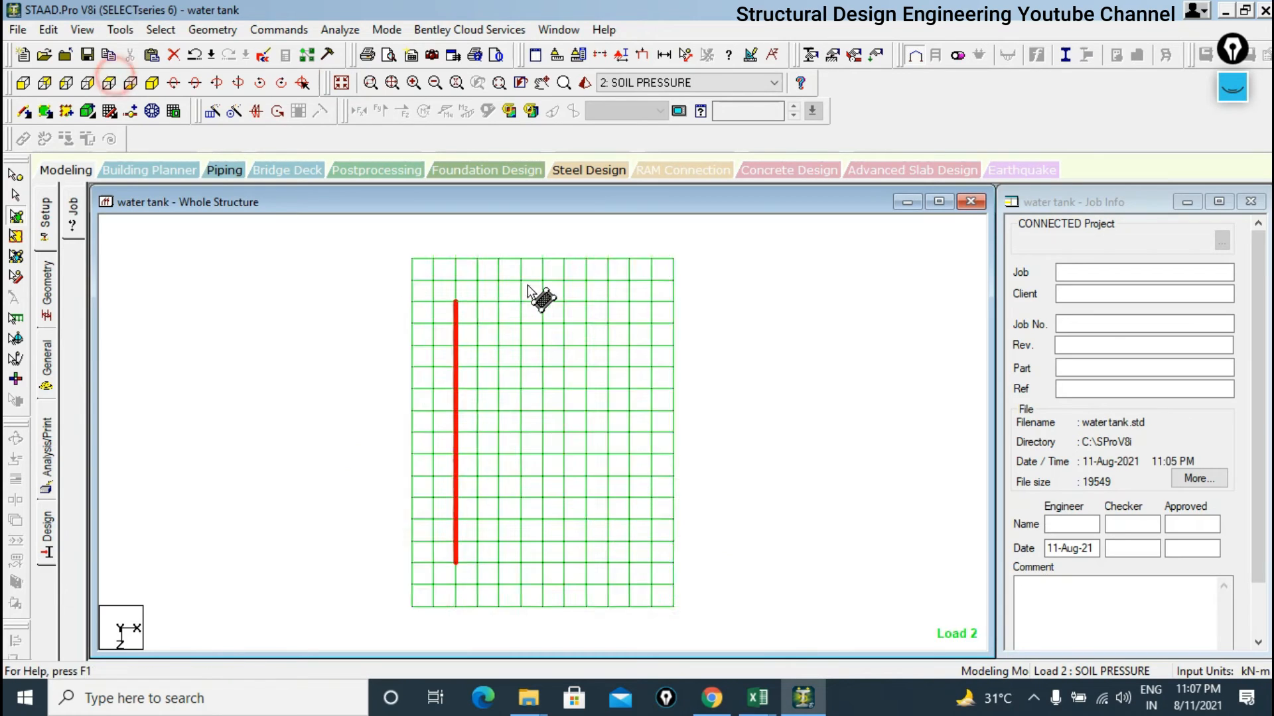
# Select all plates of the long side wall at the +X end of the tank and show them in isometric view.
pyautogui.moveTo(609, 261); pyautogui.dragTo(633, 613)
pyautogui.click(174, 82)
pyautogui.click(152, 81)
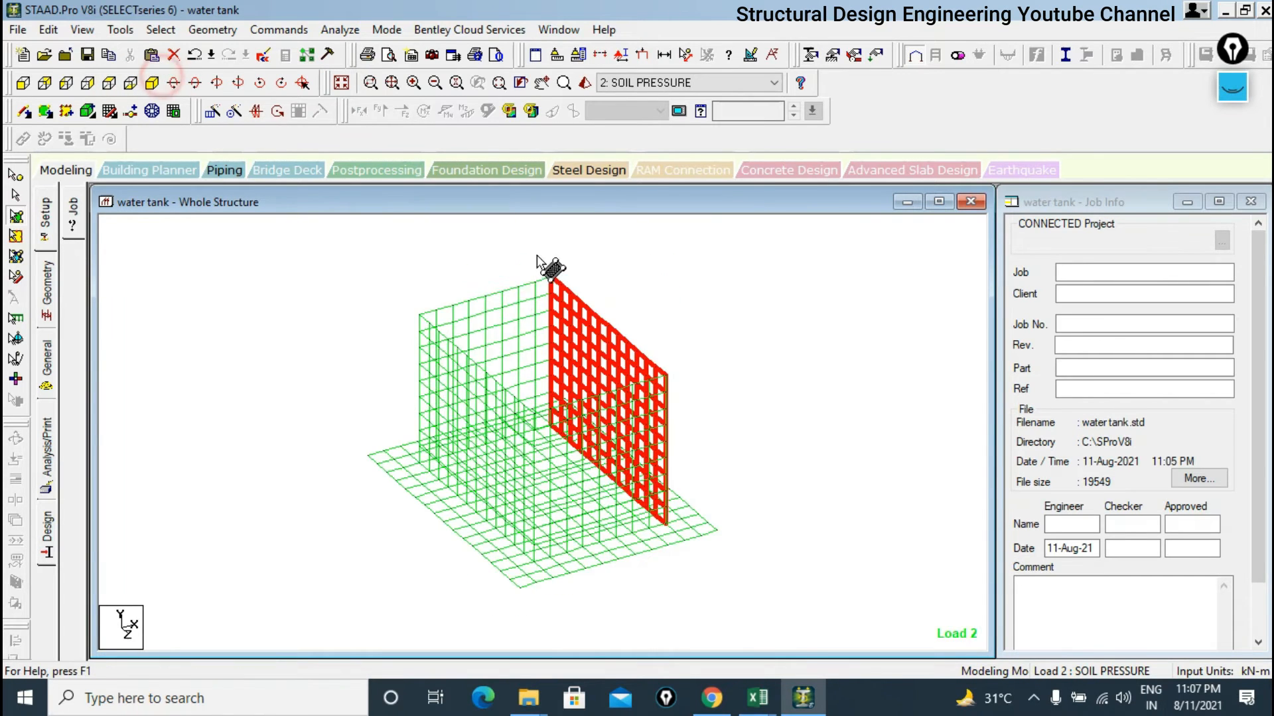
# Start a new hydrostatic plate load under load case 2: SOIL PRESSURE.
pyautogui.click(46, 365)
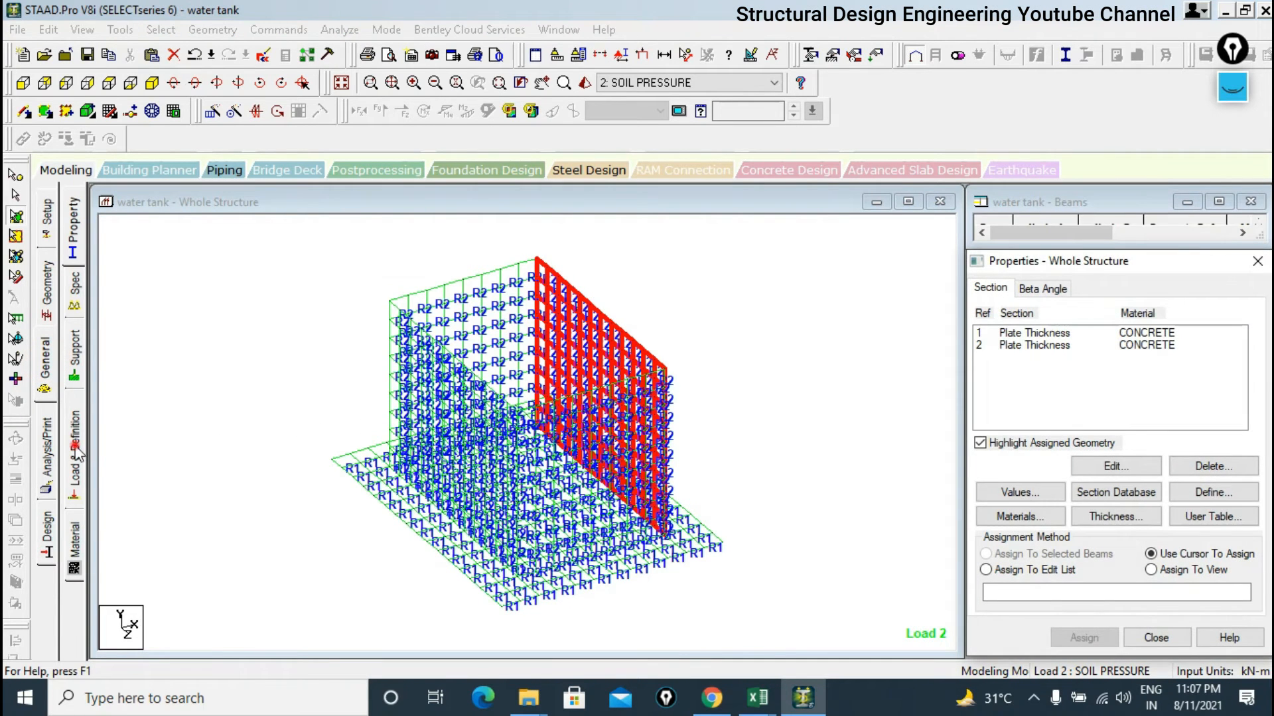
pyautogui.click(75, 453)
pyautogui.click(978, 233)
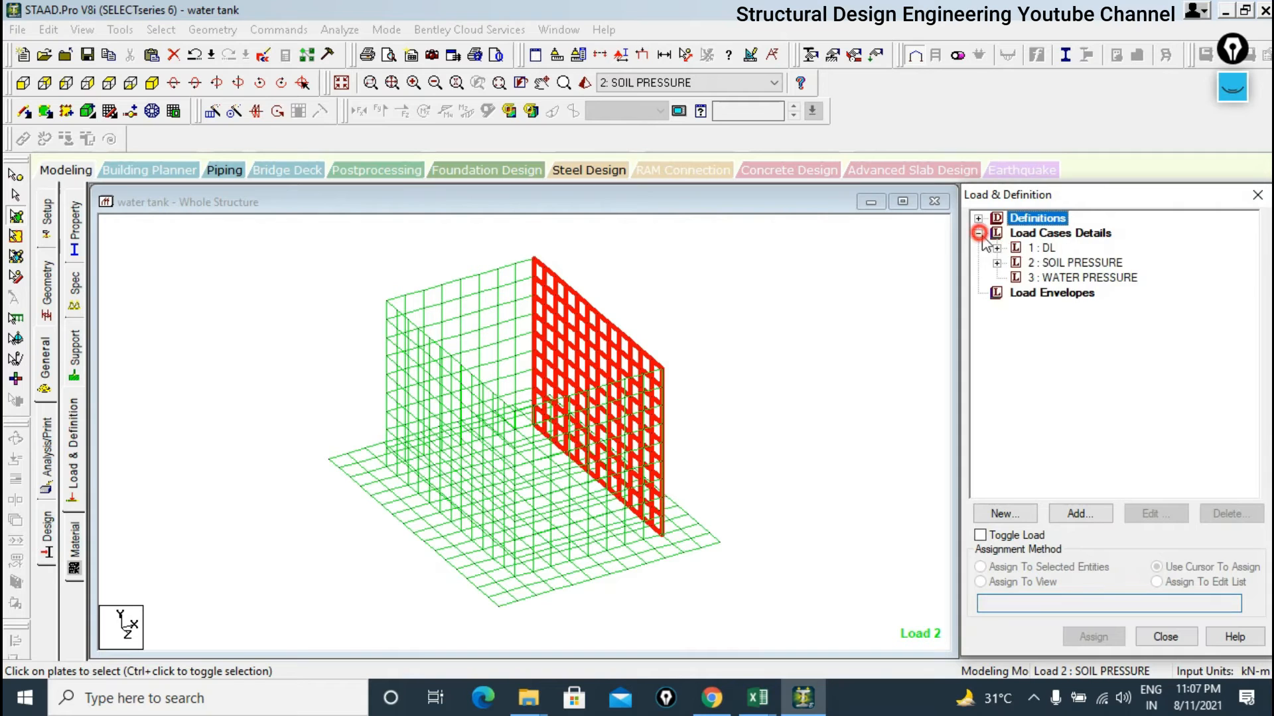
pyautogui.click(1040, 263)
pyautogui.click(1096, 515)
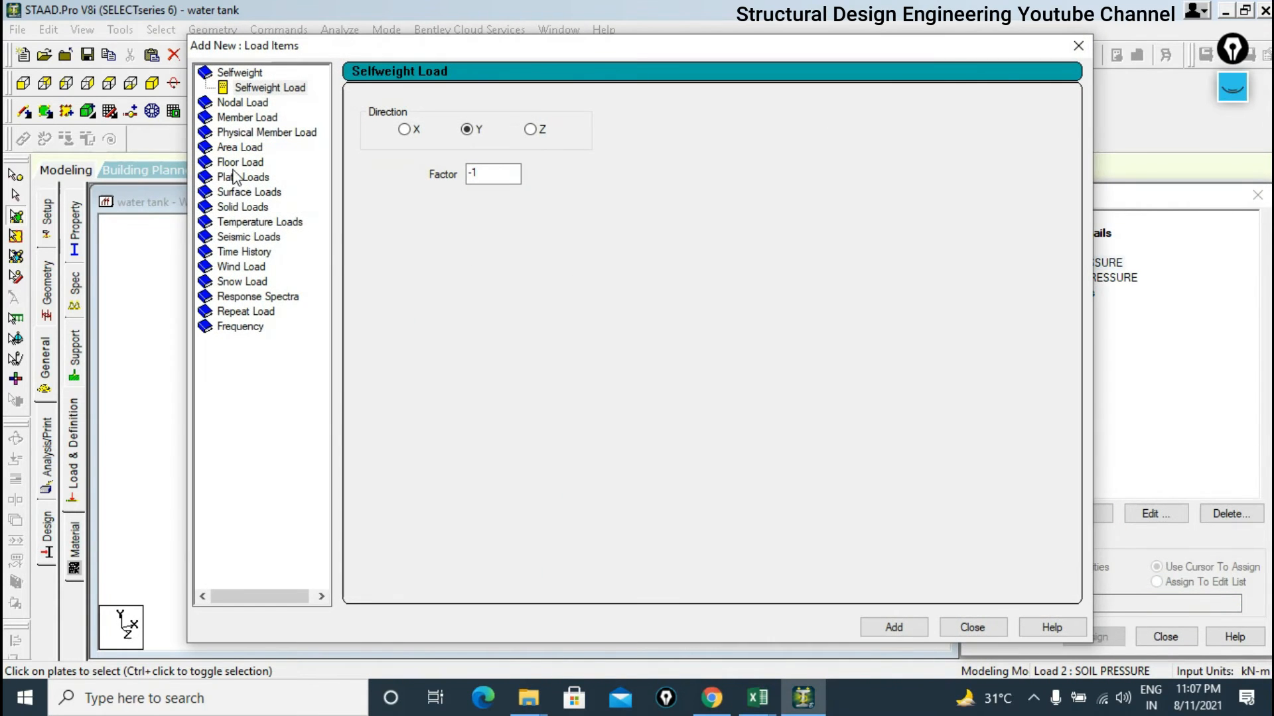
pyautogui.click(237, 178)
pyautogui.click(259, 237)
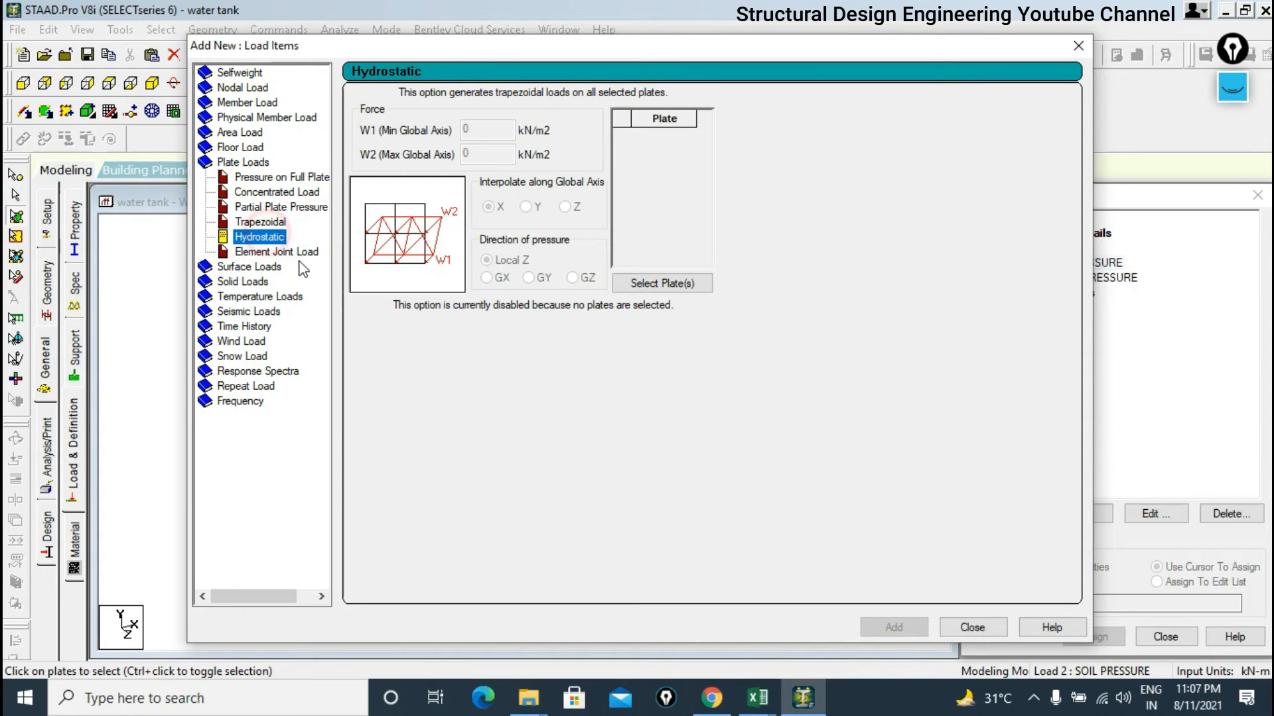
# Pick the plates of the +X side wall in plan view as the hydrostatic load's target.
pyautogui.click(660, 280)
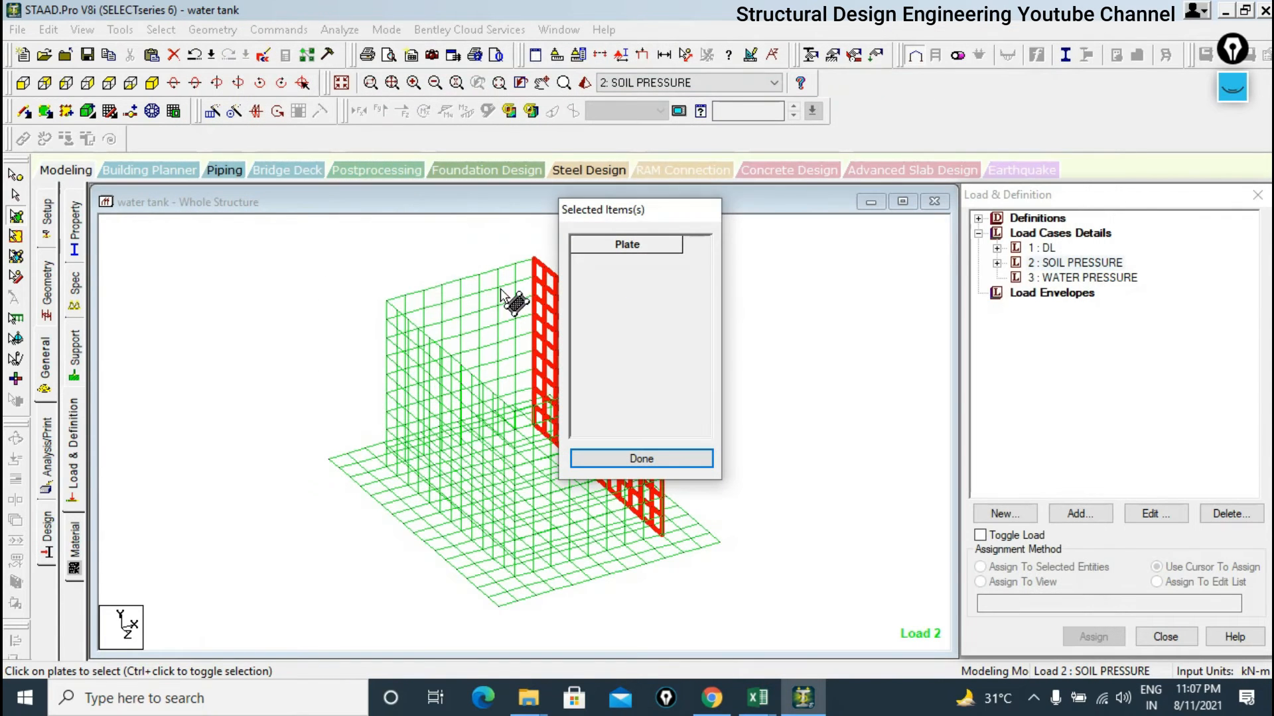
pyautogui.moveTo(642, 209); pyautogui.dragTo(844, 237)
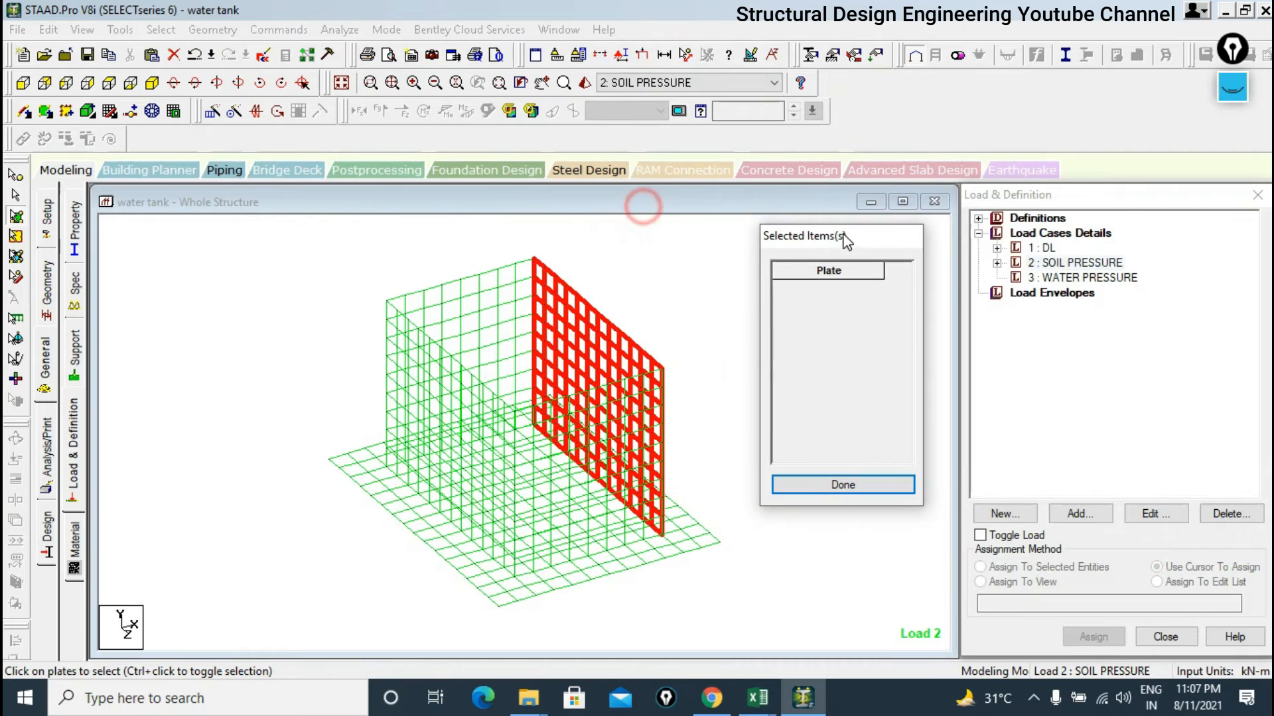
pyautogui.click(130, 85)
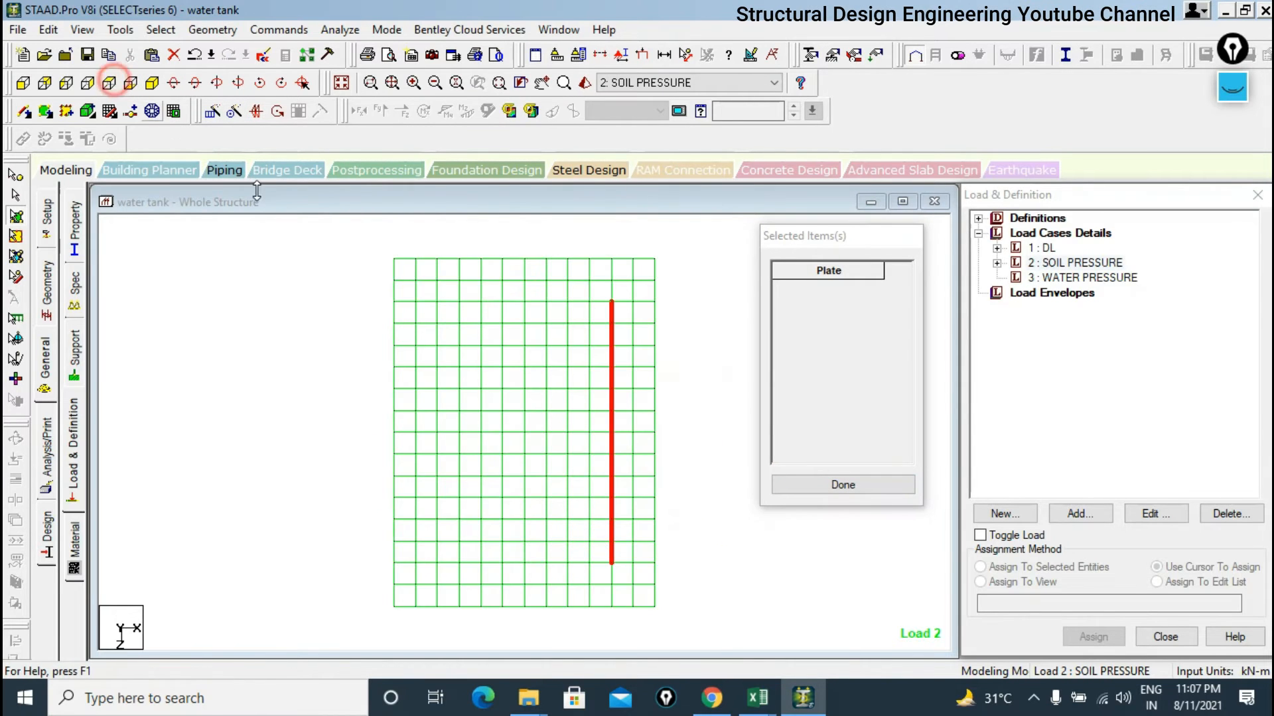
pyautogui.click(345, 266)
pyautogui.moveTo(601, 241); pyautogui.dragTo(619, 642)
pyautogui.click(840, 485)
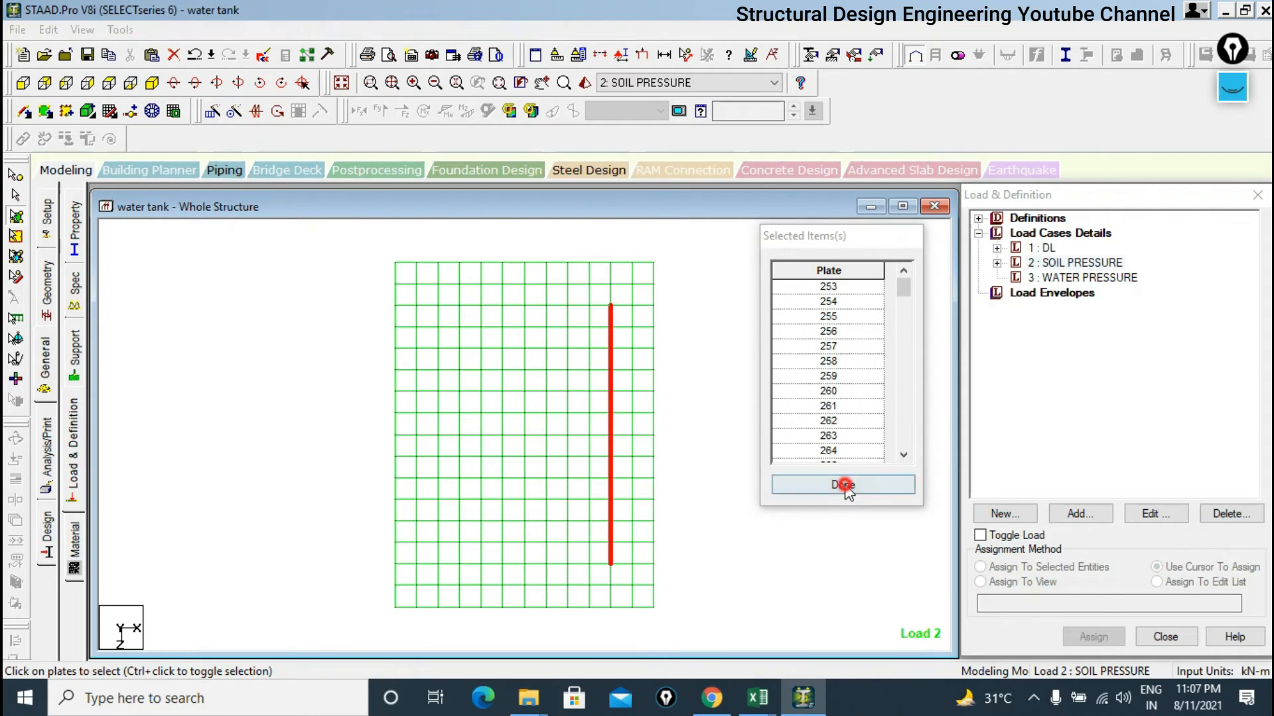
# Add the hydrostatic load with W1 -26.73 and W2 0 kN/m2, interpolated along Y and acting in GX.
pyautogui.click(486, 155)
pyautogui.doubleClick(496, 129)
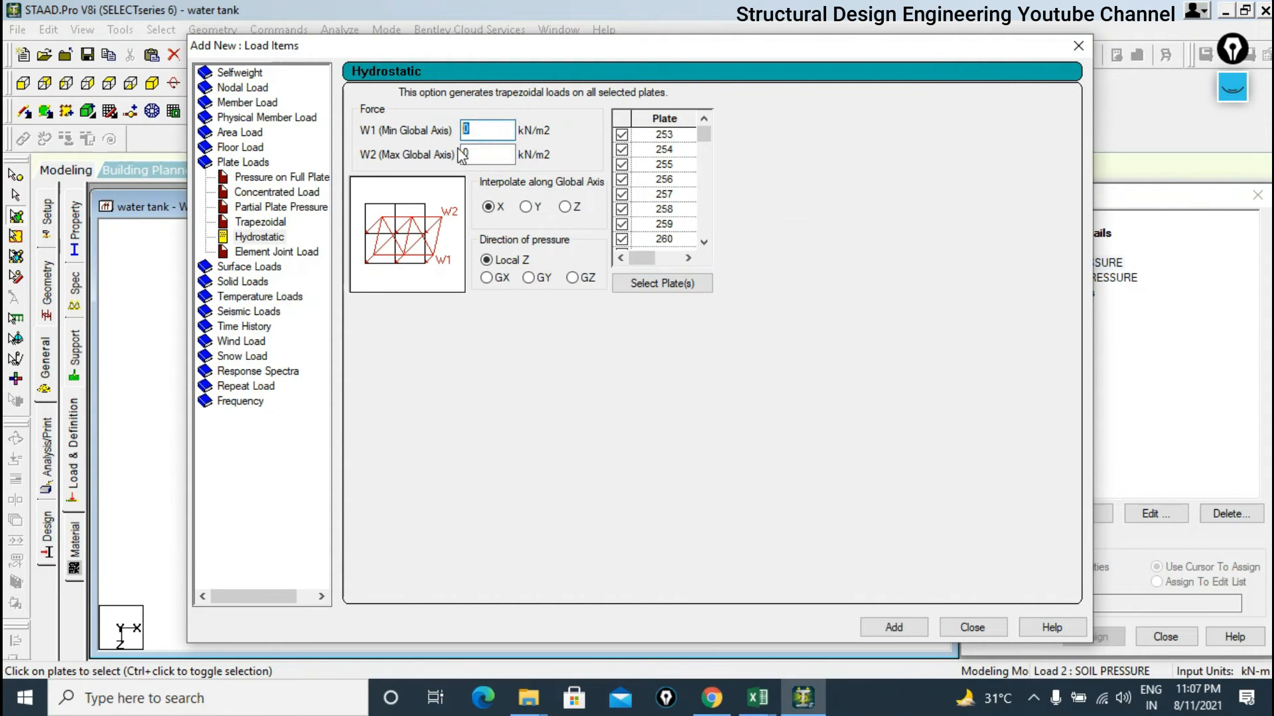
pyautogui.moveTo(755, 707)
pyautogui.write('3')
pyautogui.click(535, 210)
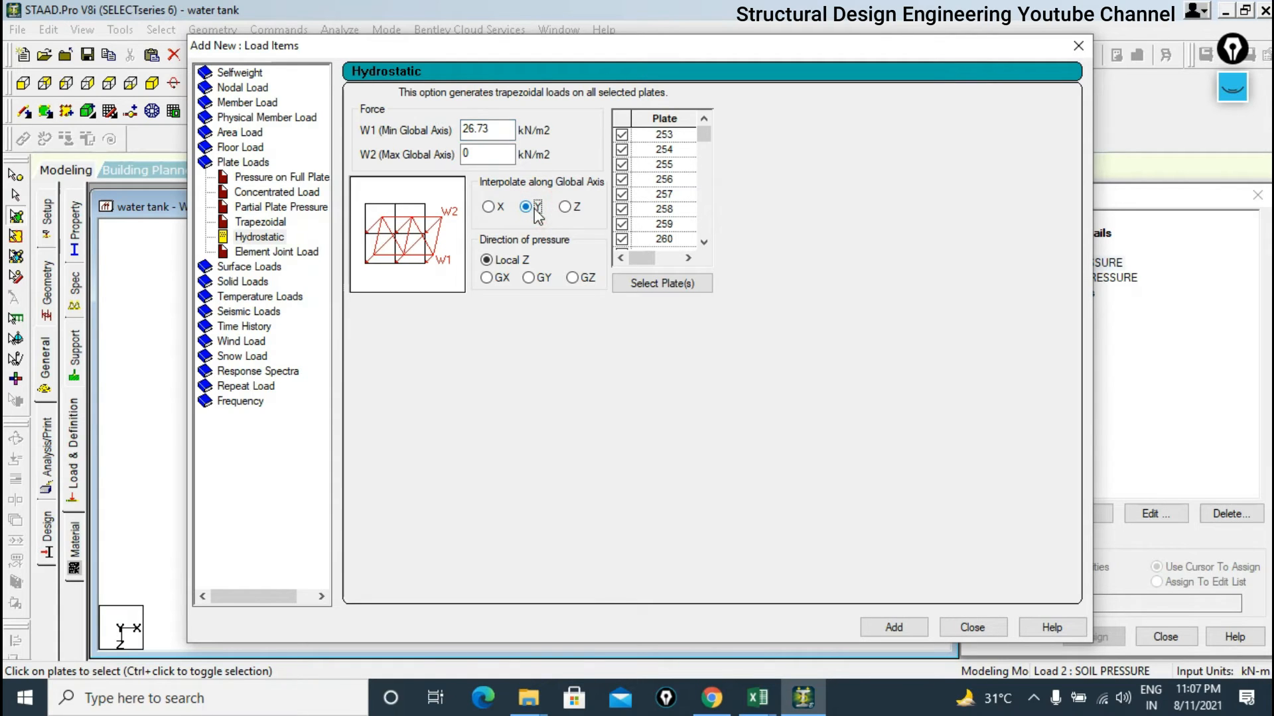
pyautogui.click(502, 280)
pyautogui.click(465, 130)
pyautogui.write('-')
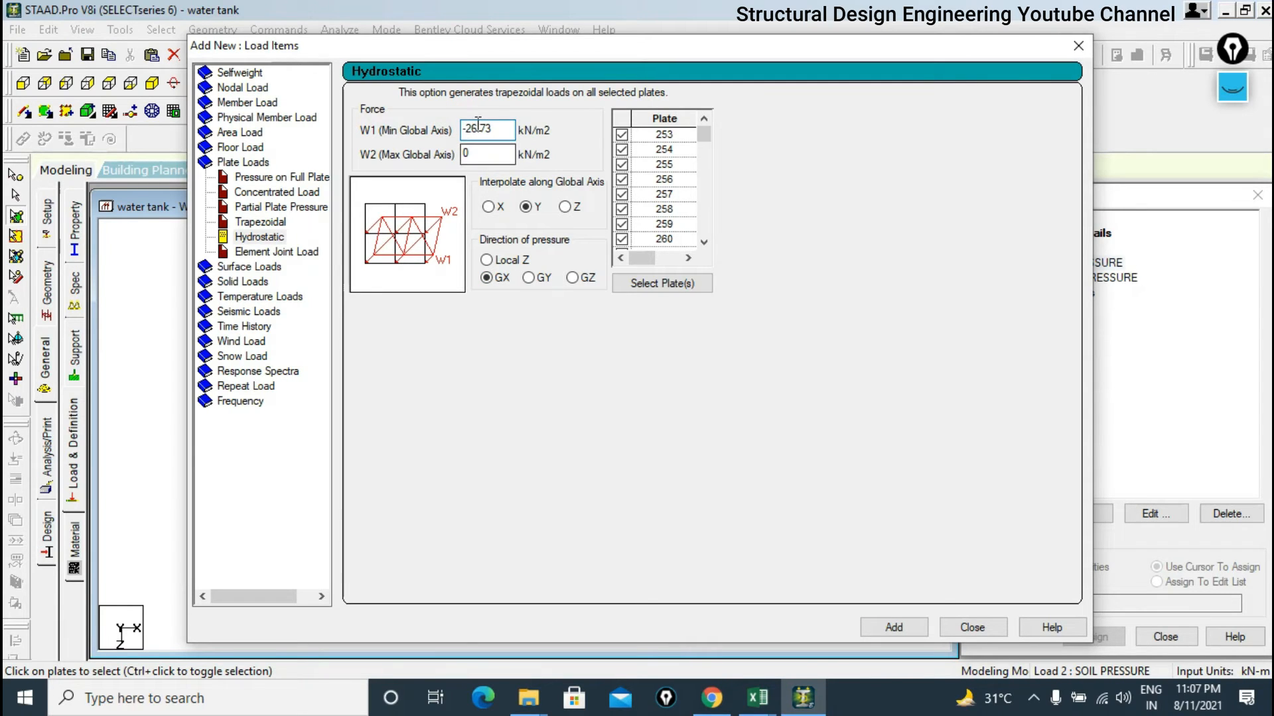
pyautogui.click(902, 628)
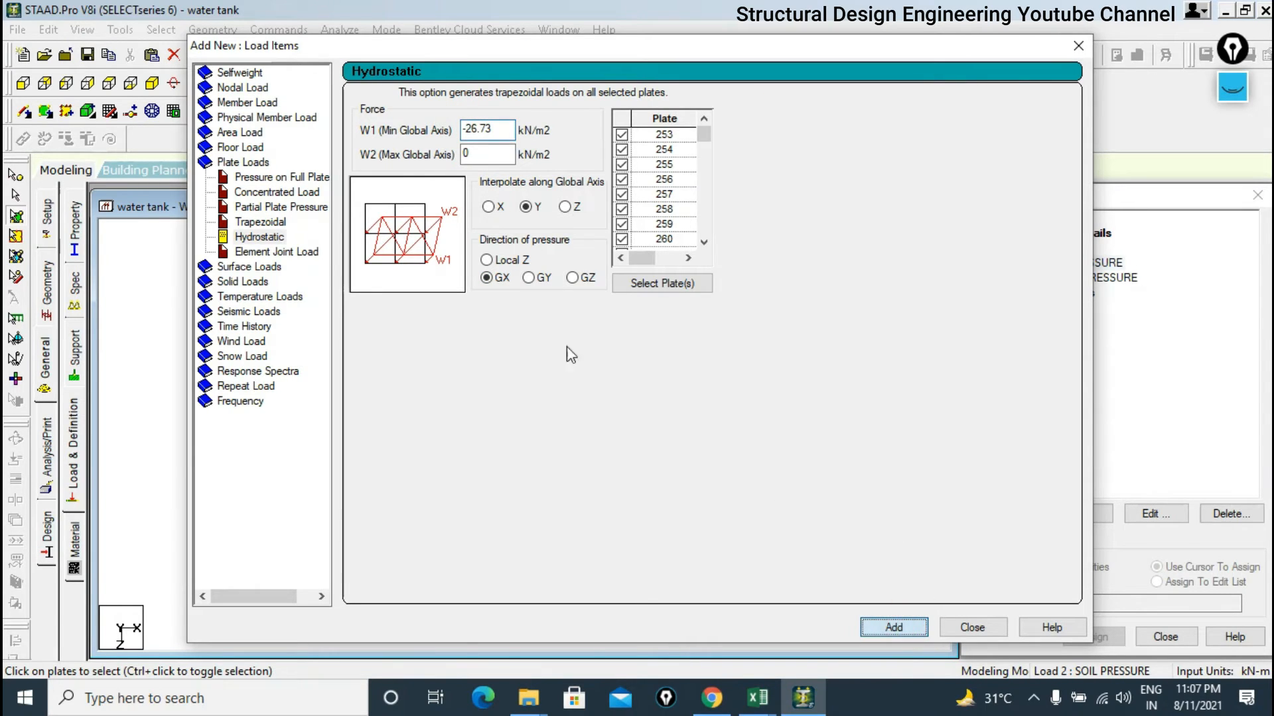
pyautogui.moveTo(989, 48); pyautogui.dragTo(836, 94)
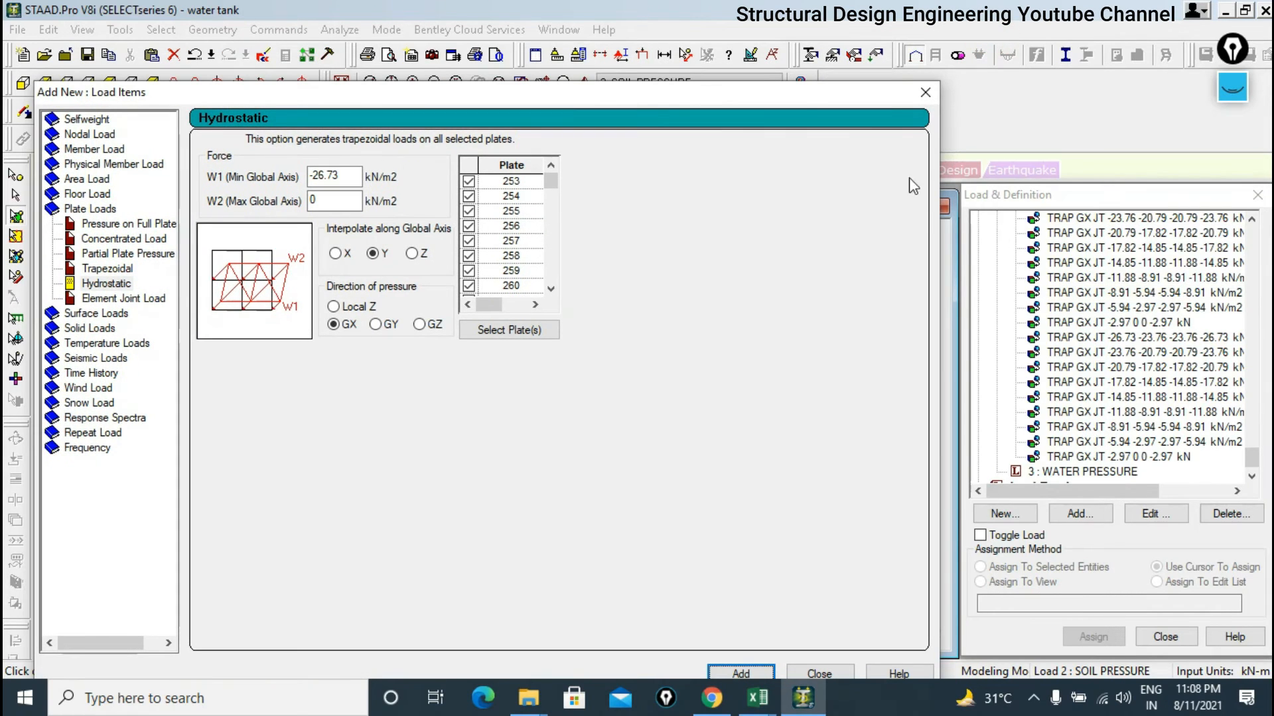
pyautogui.click(925, 93)
pyautogui.click(828, 300)
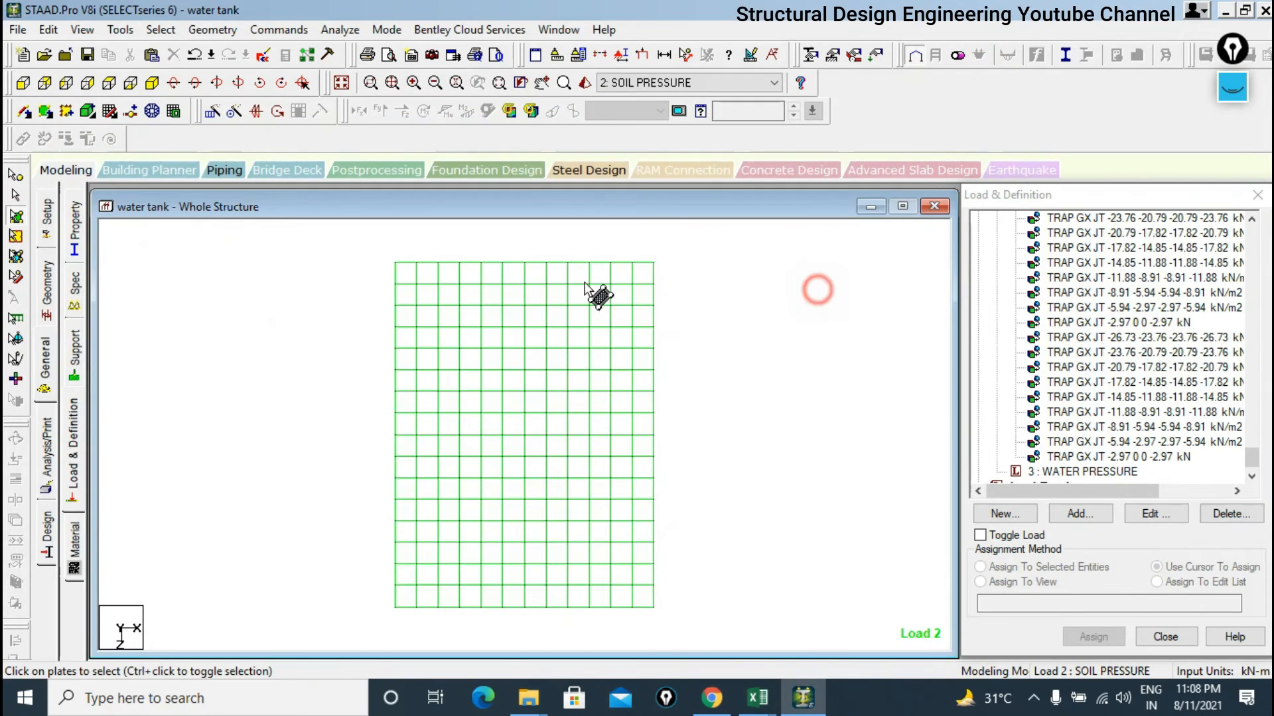
# Identify the short rear wall at the -Z end by selecting its plates in plan and checking them in isometric view.
pyautogui.click(375, 299)
pyautogui.moveTo(374, 298); pyautogui.dragTo(725, 328)
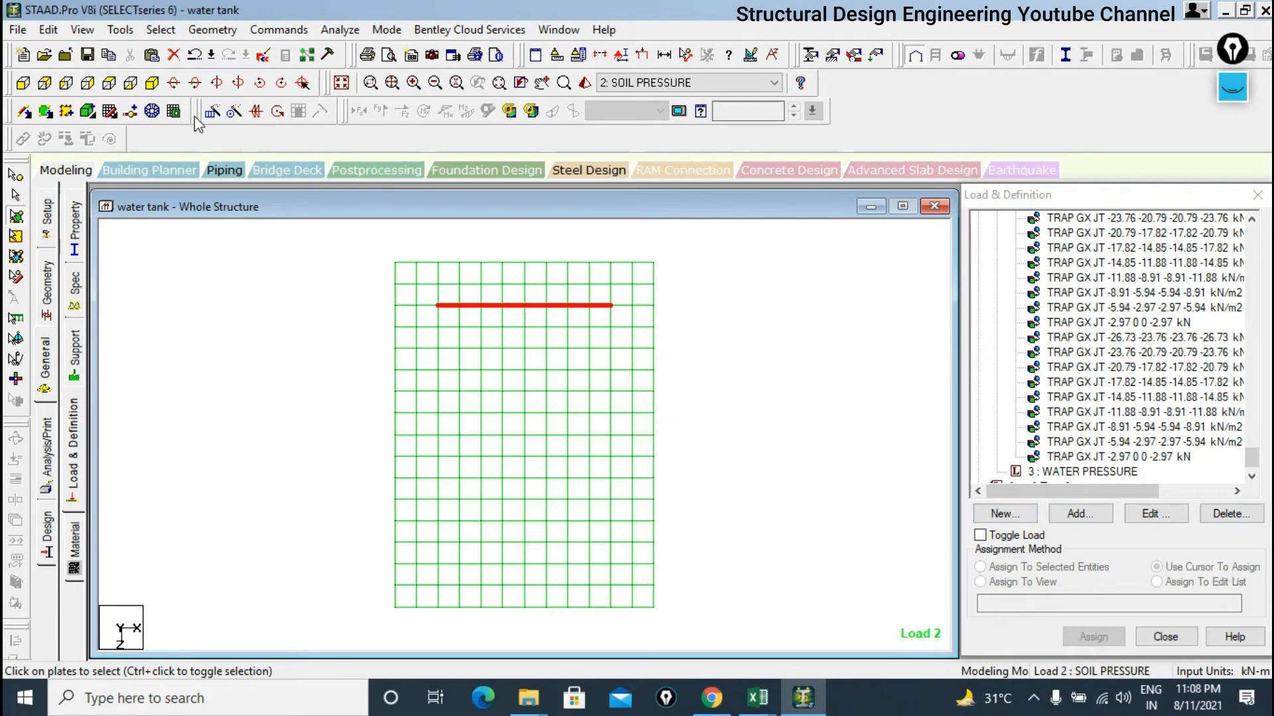
pyautogui.click(154, 84)
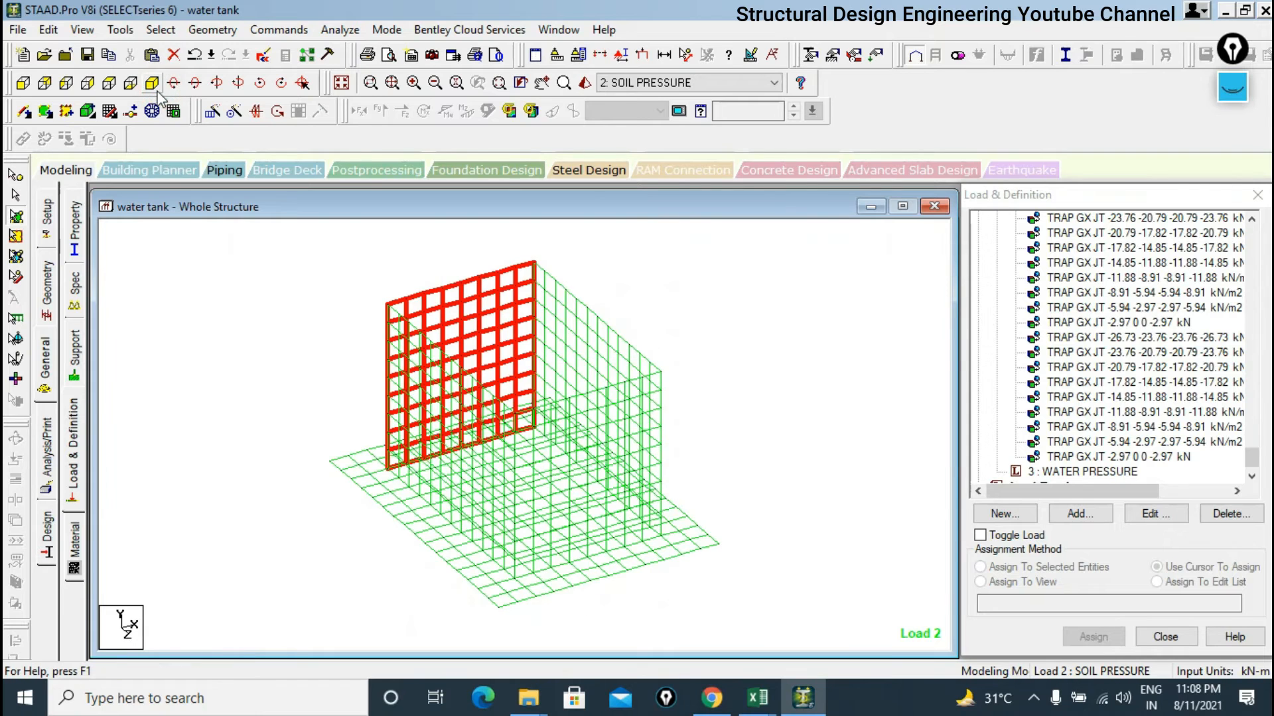
pyautogui.click(109, 83)
pyautogui.click(333, 300)
# Start another hydrostatic plate load under SOIL PRESSURE and pick the plates of the -Z end wall for it.
pyautogui.click(1096, 519)
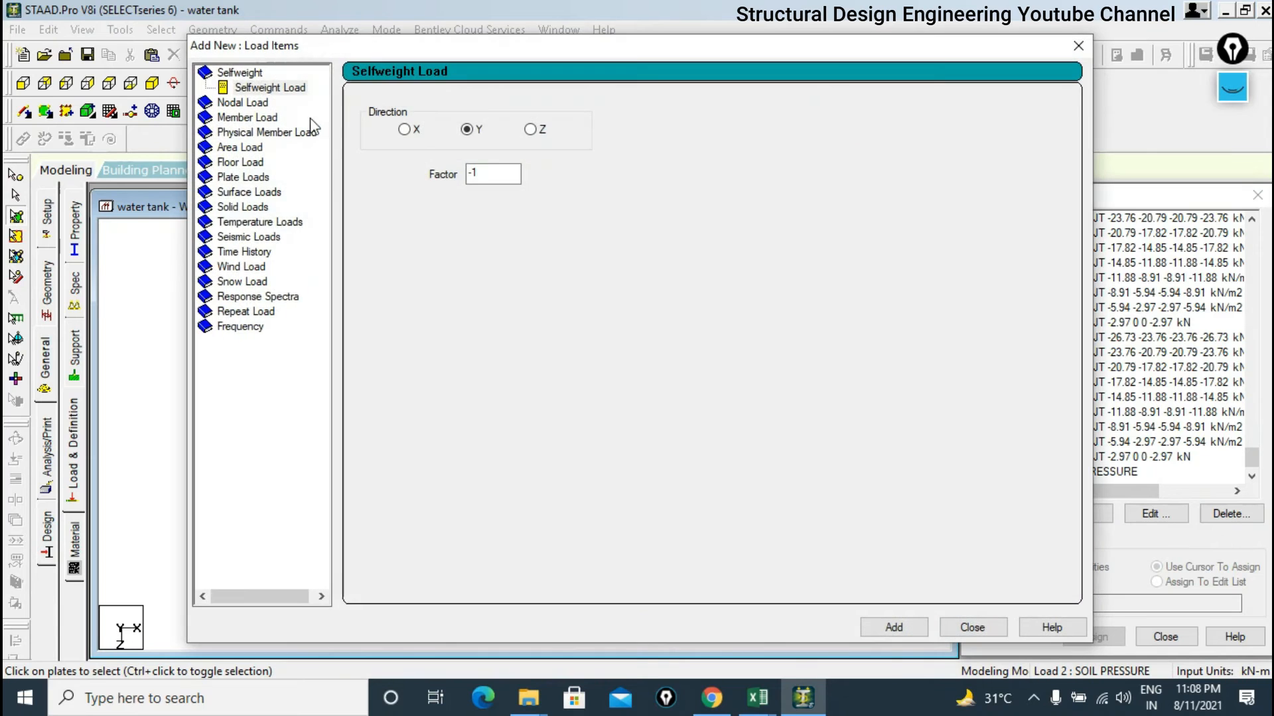
pyautogui.click(232, 177)
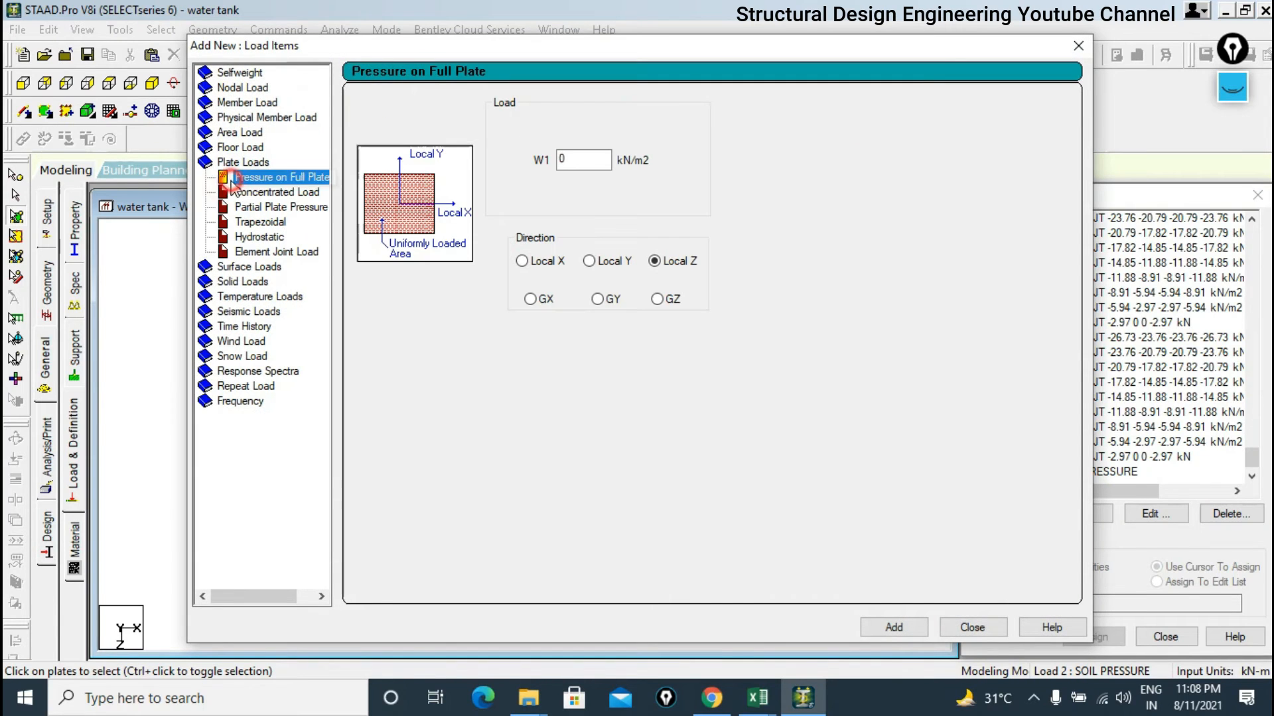
pyautogui.click(271, 240)
pyautogui.click(656, 285)
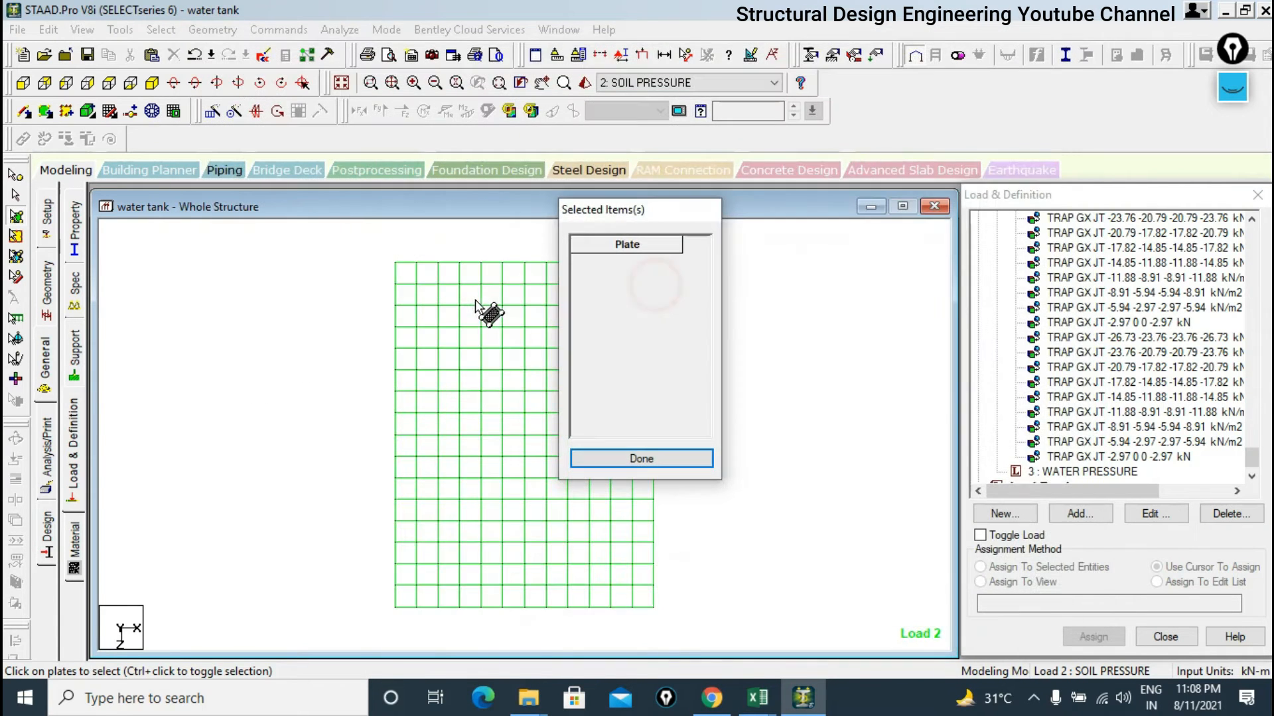
pyautogui.click(365, 303)
pyautogui.moveTo(363, 323); pyautogui.dragTo(746, 322)
pyautogui.moveTo(703, 211); pyautogui.dragTo(861, 236)
pyautogui.click(796, 476)
# Enter 26.73 kN/m2 as the W1 (Min Global Axis) force, keeping W2 at 0.
pyautogui.doubleClick(507, 151)
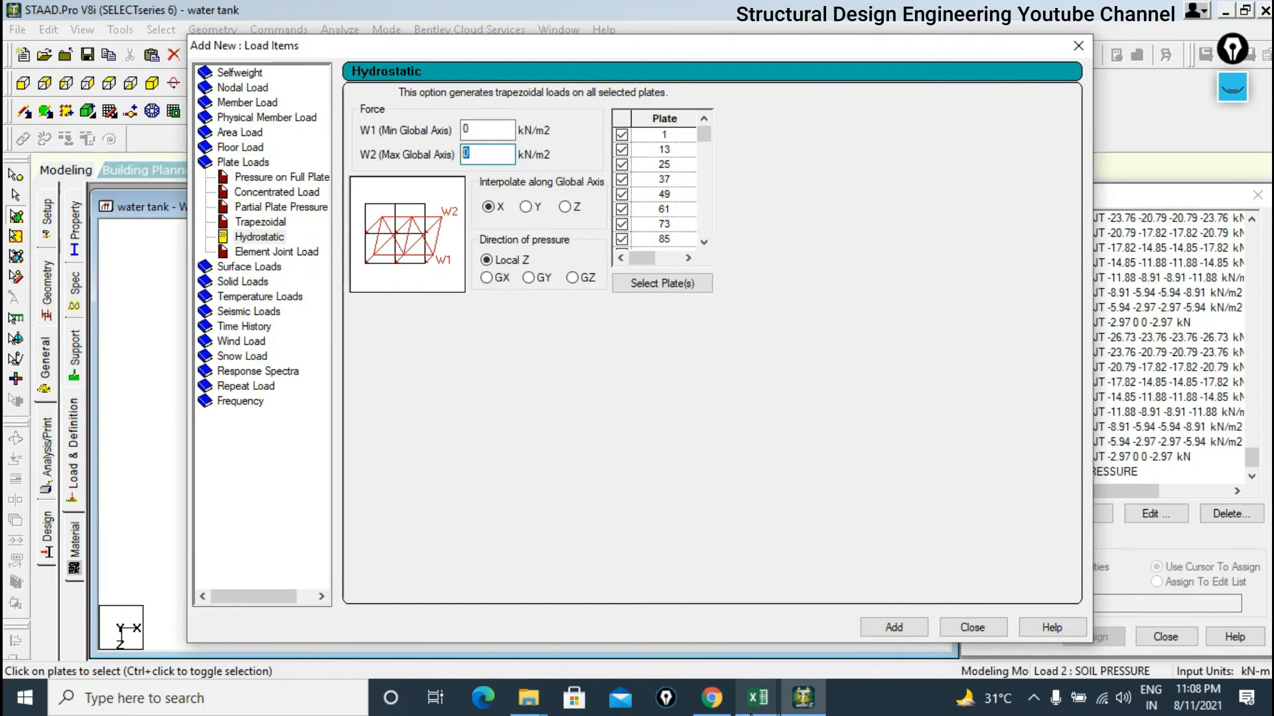
pyautogui.moveTo(856, 617)
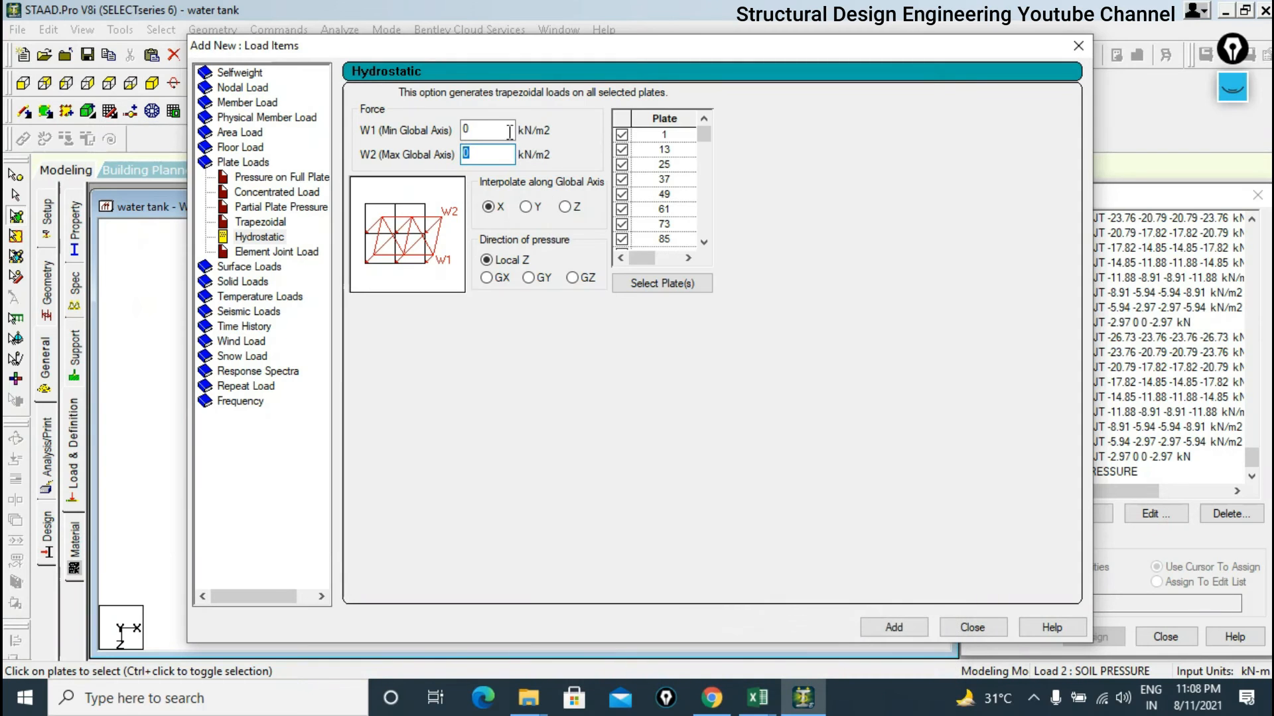
pyautogui.doubleClick(488, 129)
pyautogui.write('26.73')
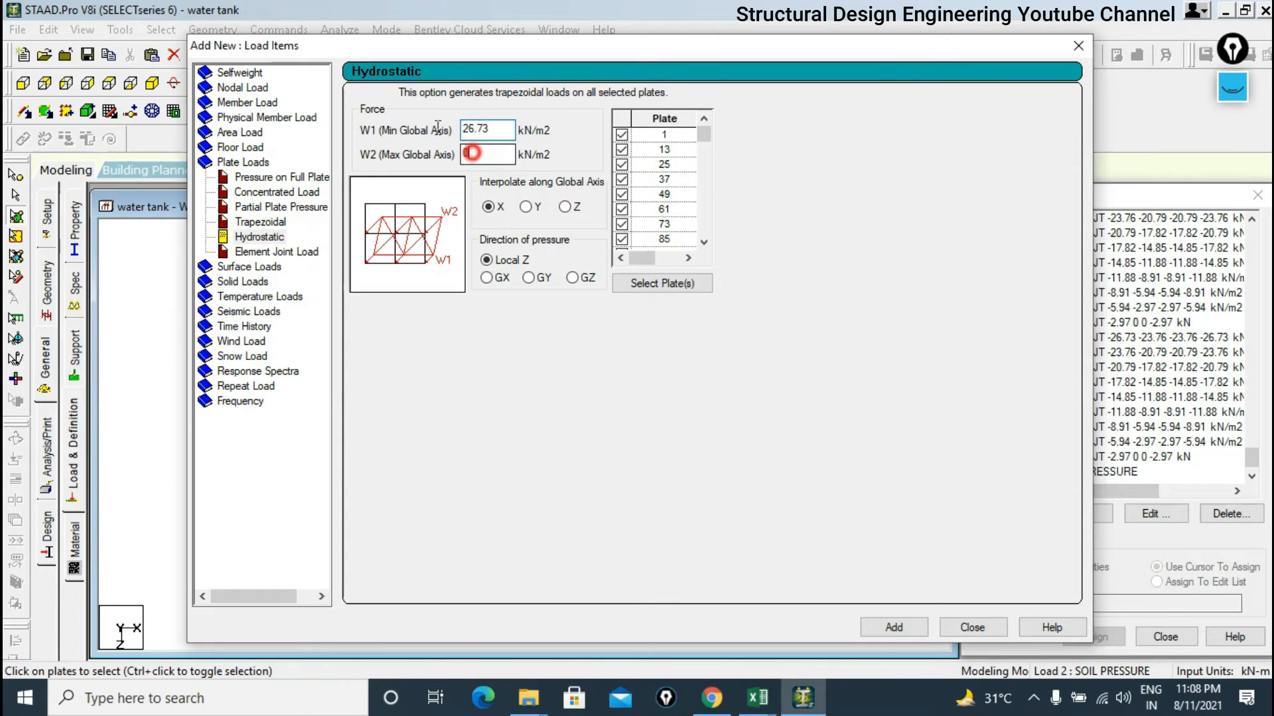
pyautogui.moveTo(472, 153); pyautogui.dragTo(392, 132)
pyautogui.moveTo(514, 123); pyautogui.dragTo(382, 153)
pyautogui.moveTo(504, 155); pyautogui.dragTo(382, 153)
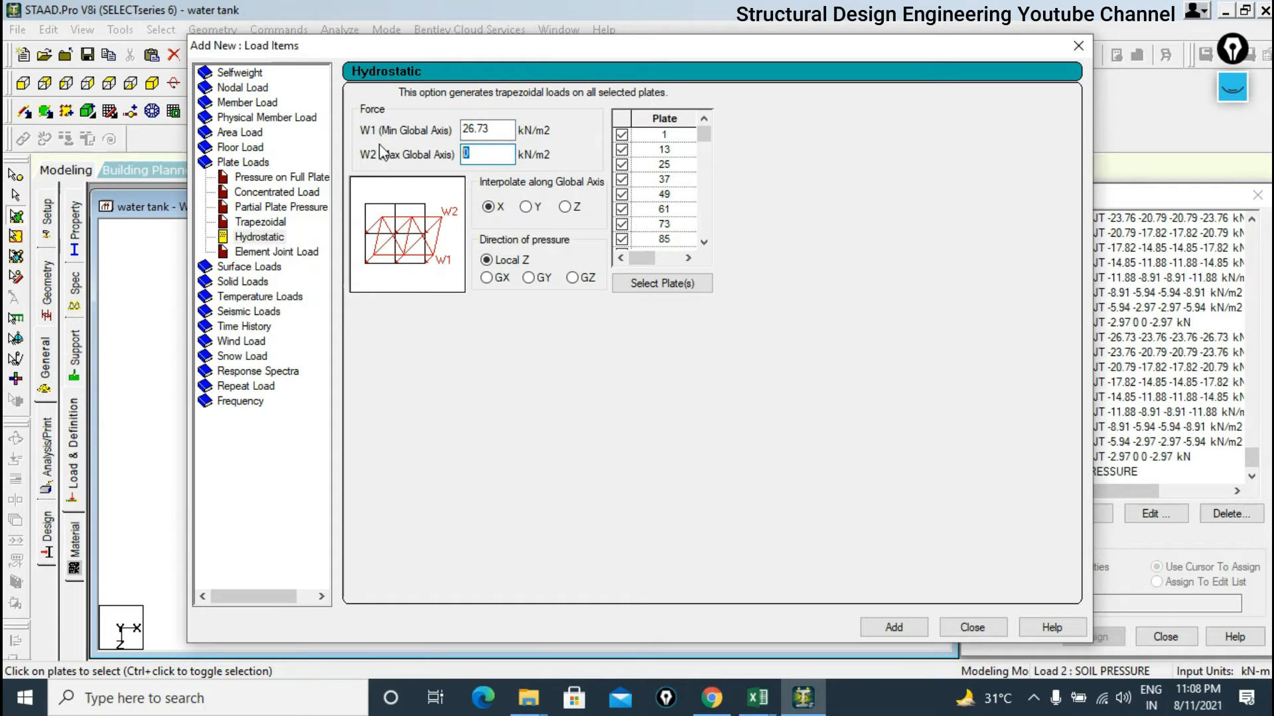
# Interpolate the load along Y in direction GZ, make W1 -26.73 kN/m2, and add it to the load case.
pyautogui.click(529, 207)
pyautogui.click(572, 279)
pyautogui.click(465, 128)
pyautogui.click(464, 128)
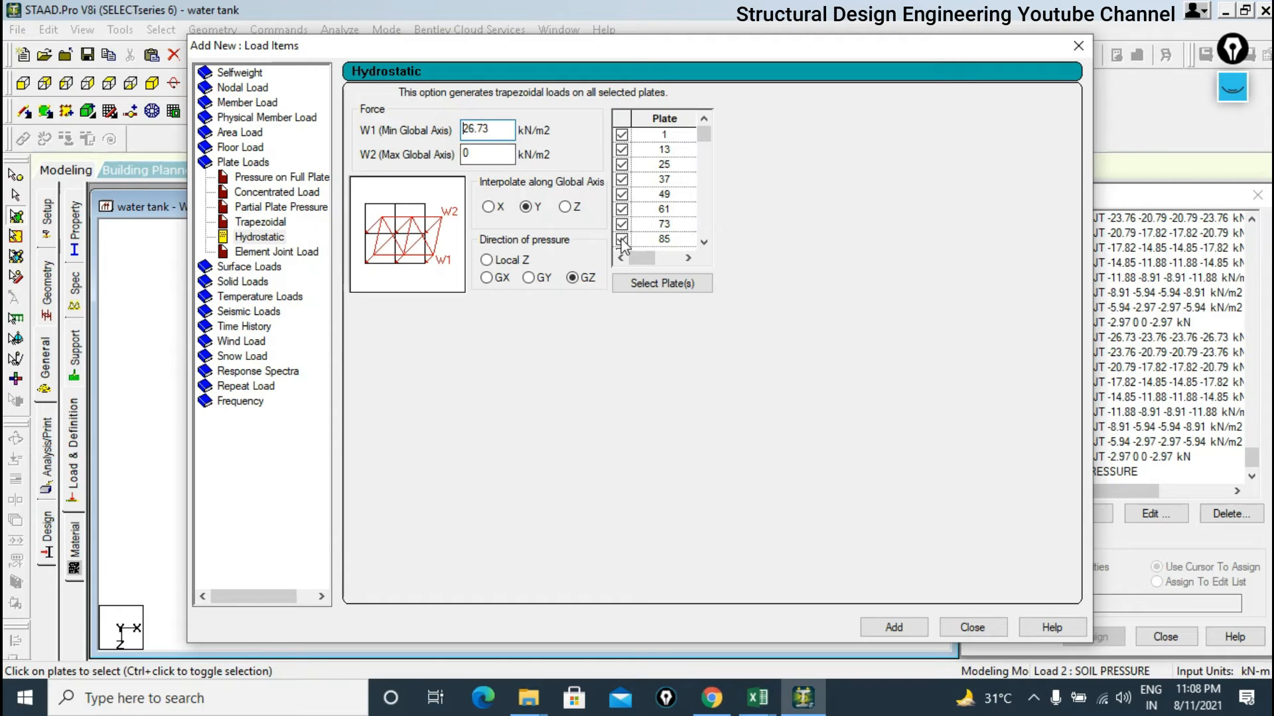
pyautogui.click(892, 627)
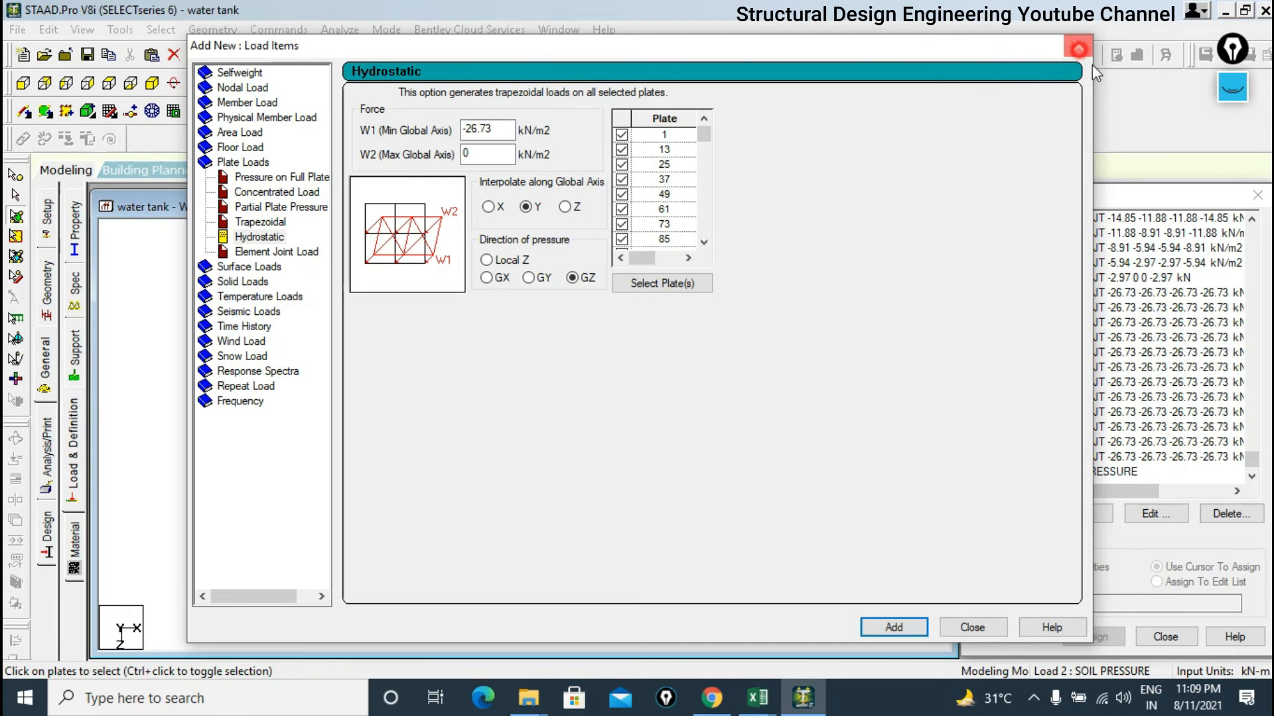
pyautogui.click(1078, 45)
pyautogui.click(848, 417)
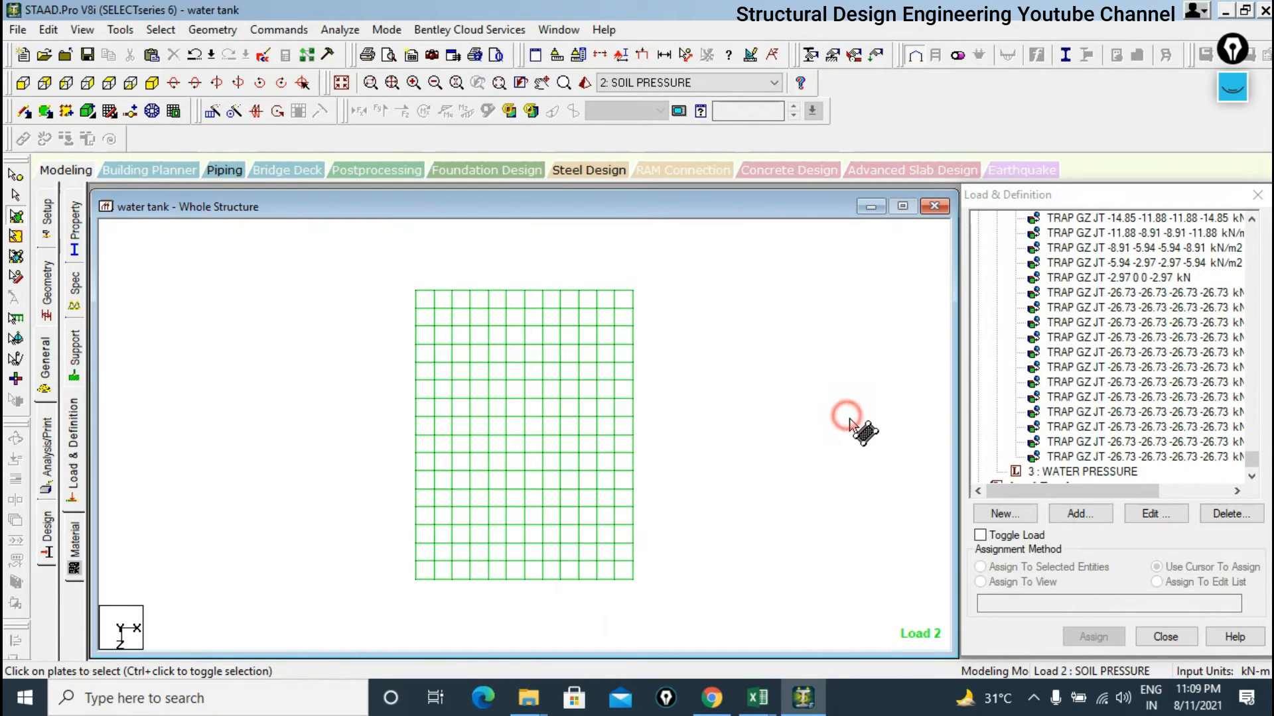
# Display the SOIL PRESSURE load case on the isometric model and inspect the wall loads.
pyautogui.click(152, 82)
pyautogui.moveTo(1251, 458); pyautogui.dragTo(1136, 248)
pyautogui.click(1068, 263)
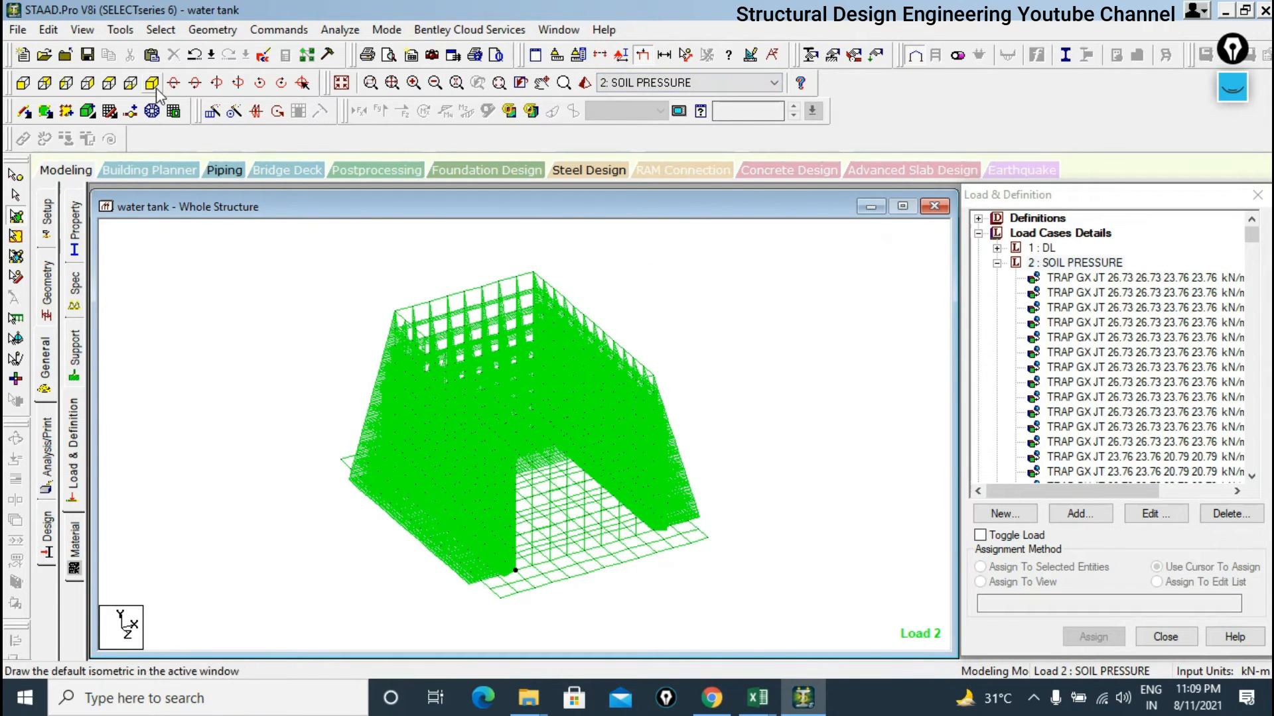
pyautogui.moveTo(904, 456); pyautogui.dragTo(742, 535, button='middle')
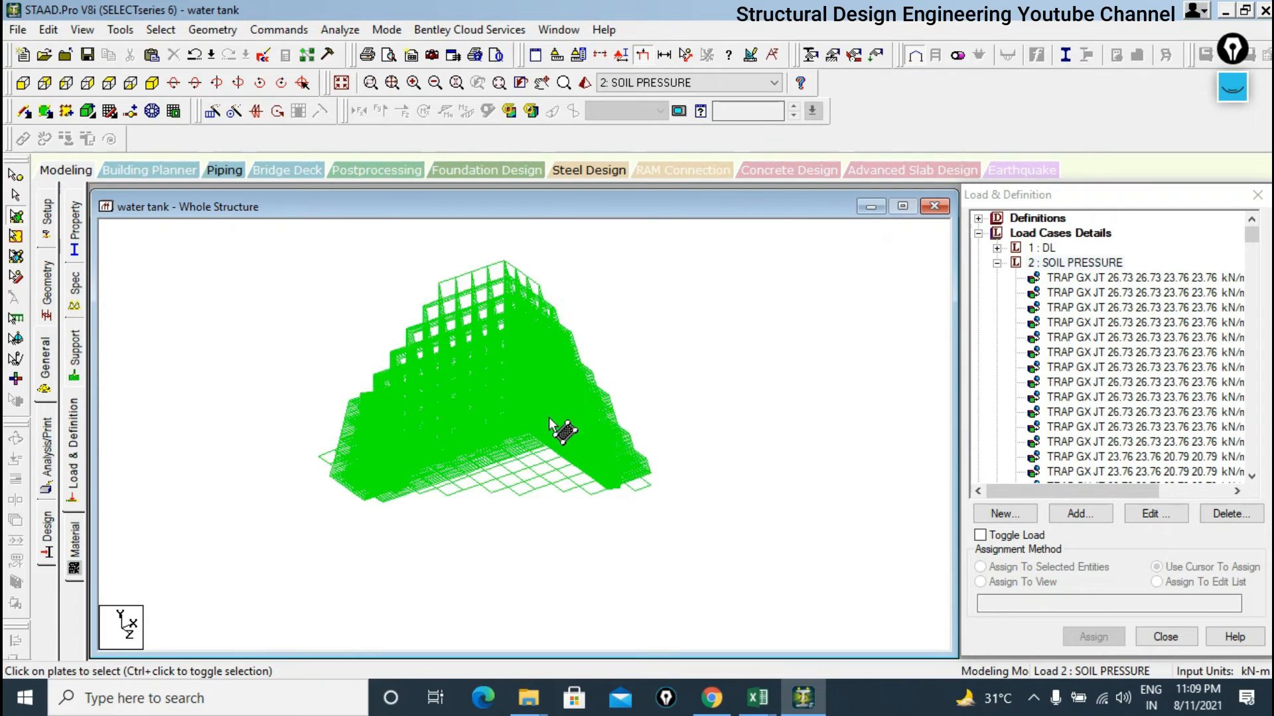
# Isolate the +X side wall's plates, examine their soil pressure in isometric and front views, and restore the whole structure.
pyautogui.click(110, 83)
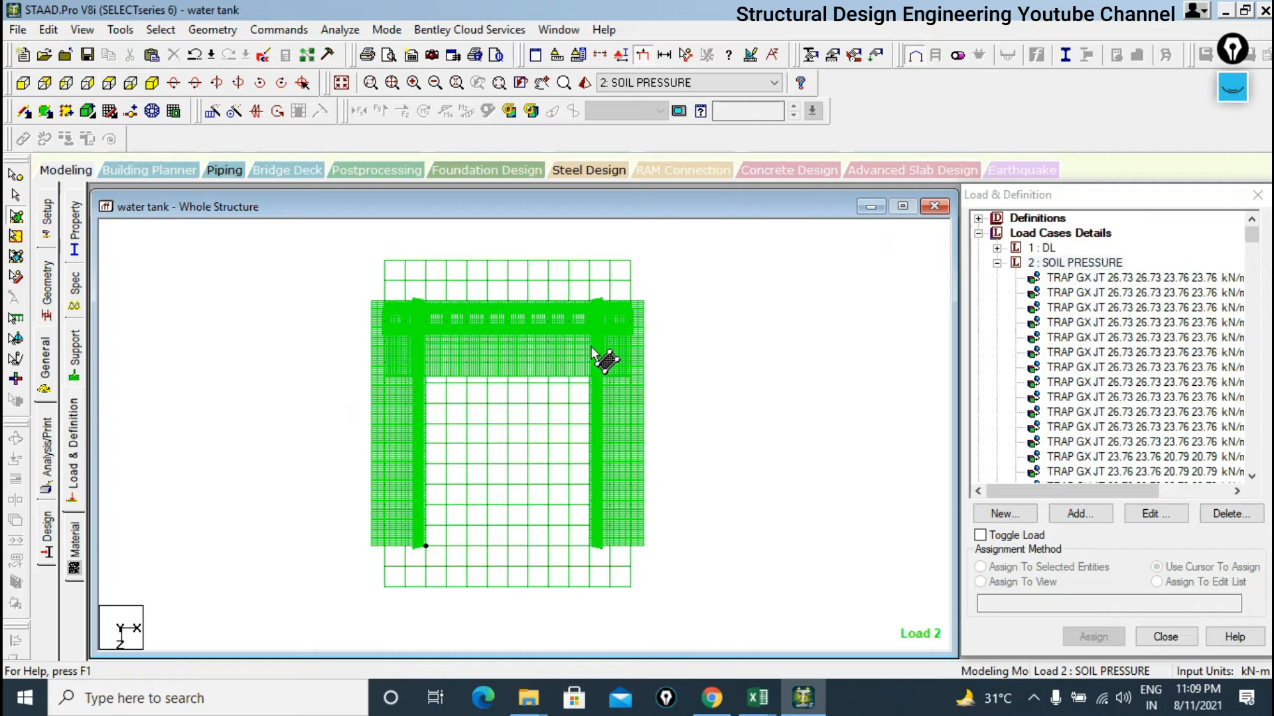
pyautogui.moveTo(600, 241); pyautogui.dragTo(609, 509)
pyautogui.moveTo(589, 596); pyautogui.dragTo(587, 233)
pyautogui.click(599, 602)
pyautogui.click(82, 29)
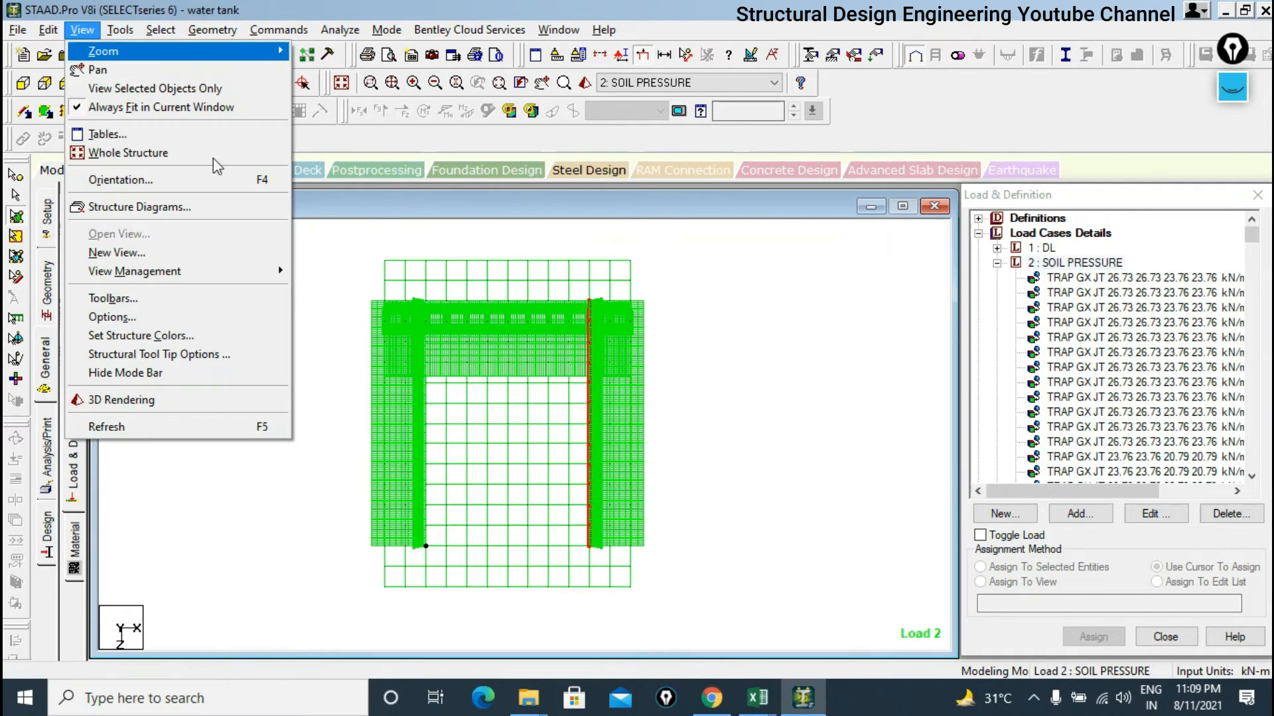
pyautogui.click(189, 90)
pyautogui.click(149, 83)
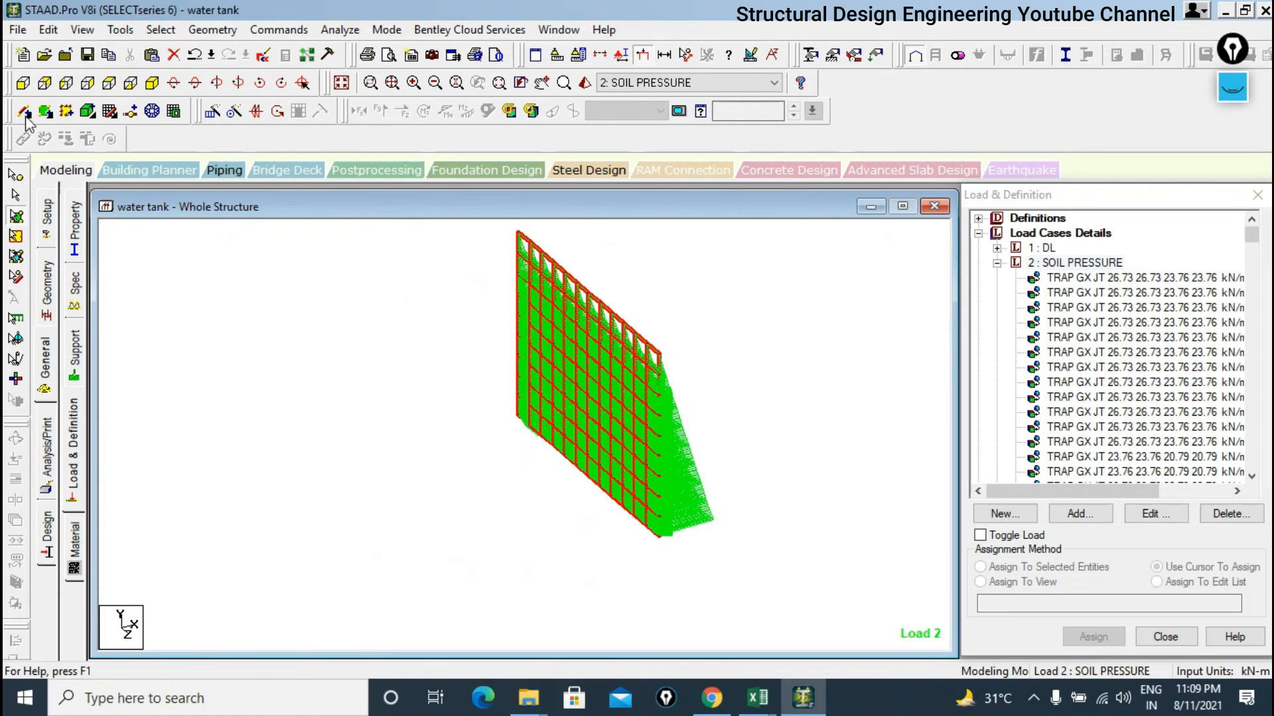
pyautogui.click(22, 85)
pyautogui.scroll(-2, 430, 378)
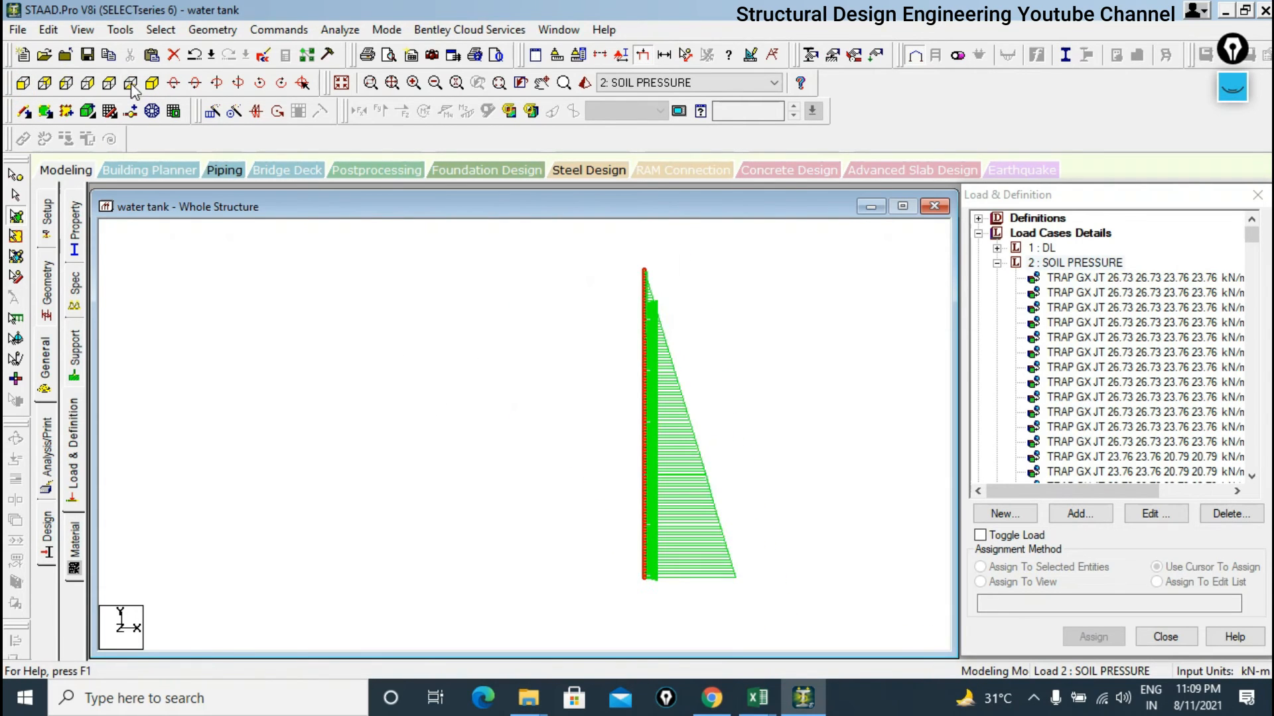
pyautogui.click(347, 80)
pyautogui.click(199, 292)
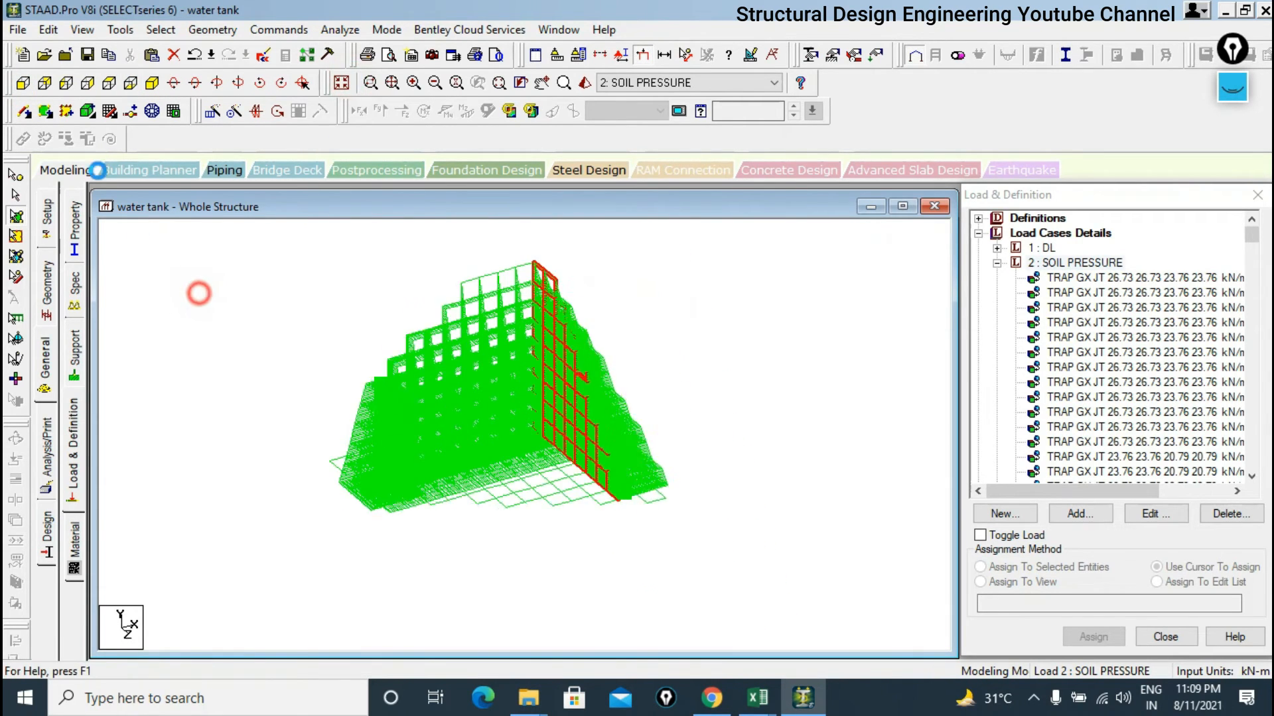
# Select the +Z end wall's plates in plan, view only those plates, and show them in isometric.
pyautogui.click(108, 83)
pyautogui.moveTo(382, 538); pyautogui.dragTo(685, 558)
pyautogui.click(82, 29)
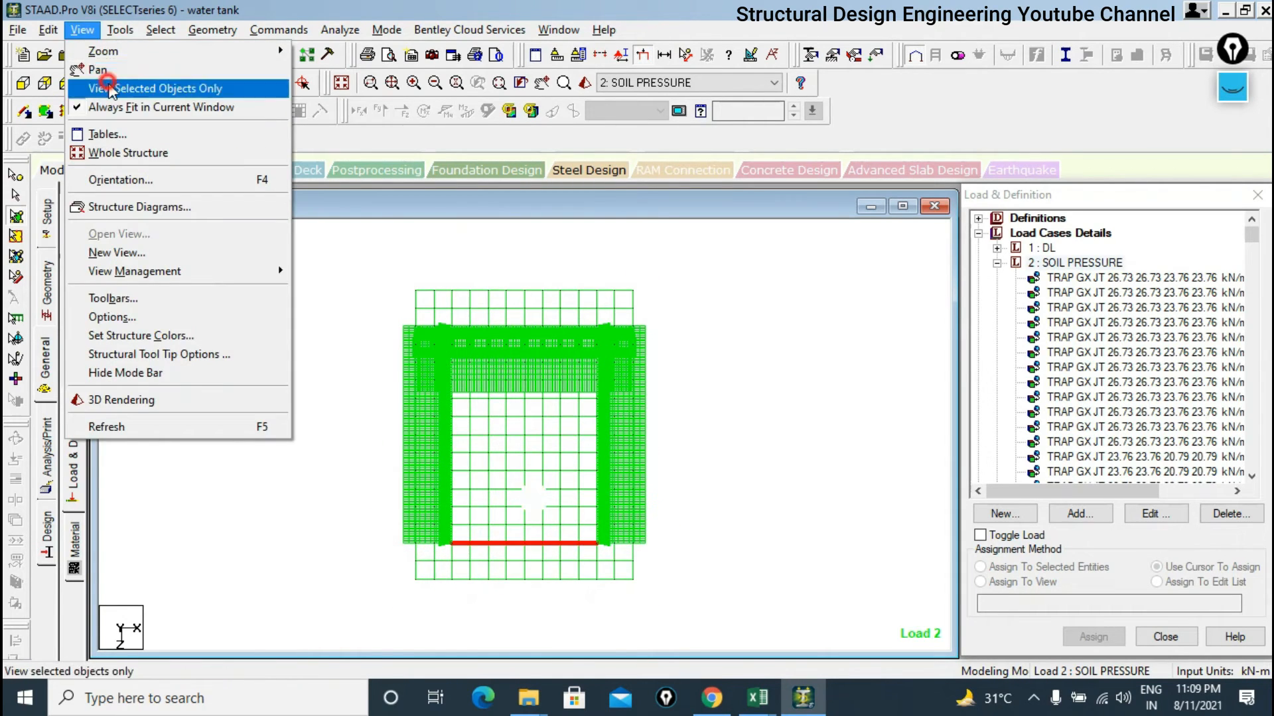
pyautogui.click(109, 85)
pyautogui.click(152, 83)
pyautogui.click(327, 382)
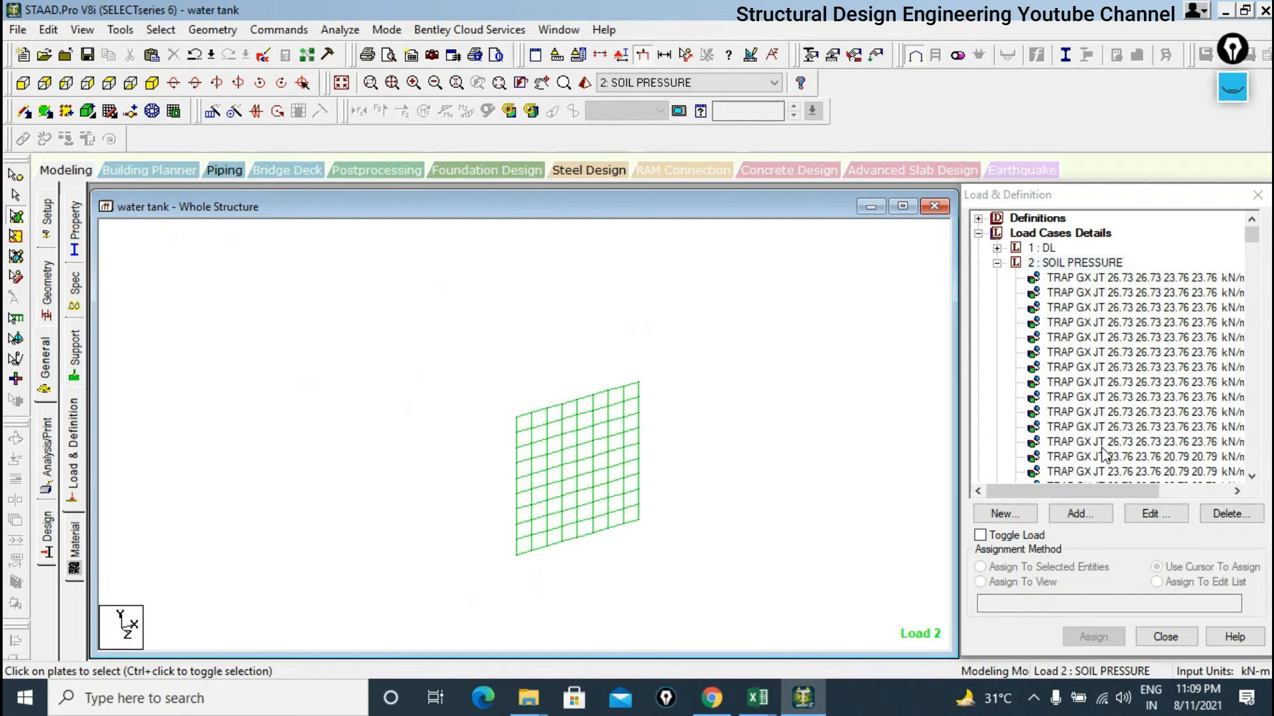
# Start a Hydrostatic plate load under SOIL PRESSURE and select all plates of the isolated wall for it.
pyautogui.click(1081, 514)
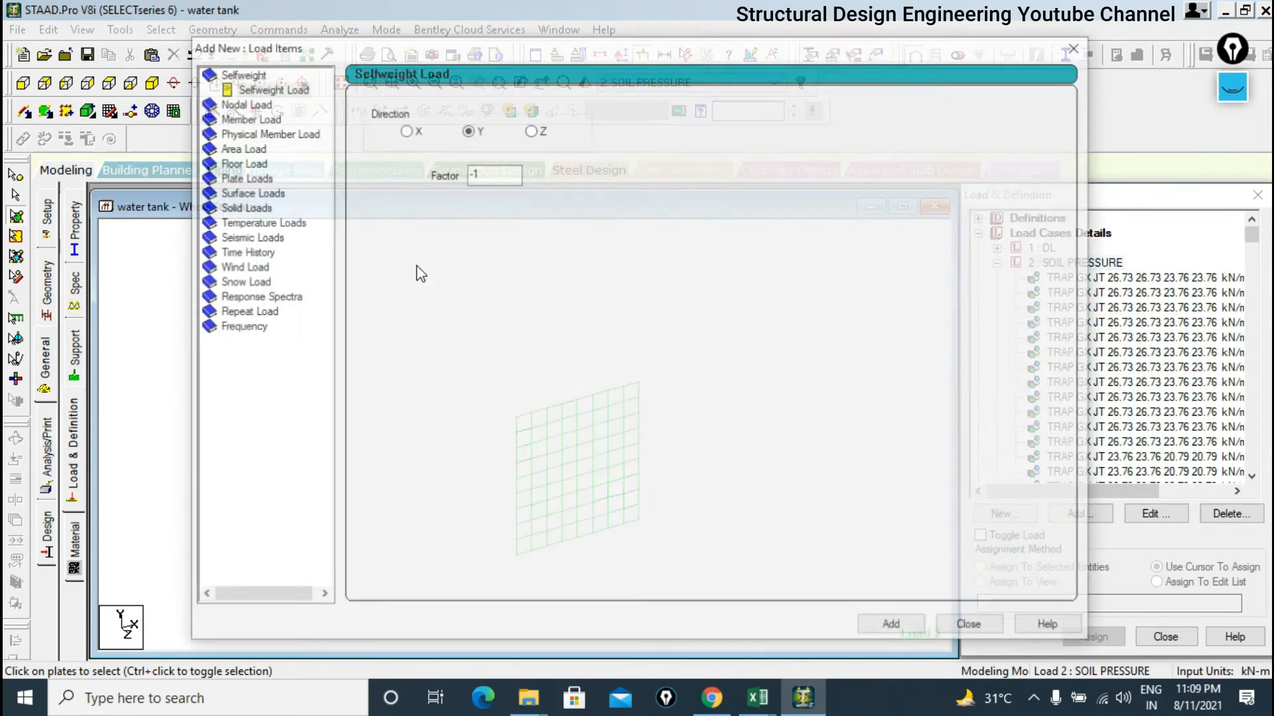
pyautogui.click(236, 178)
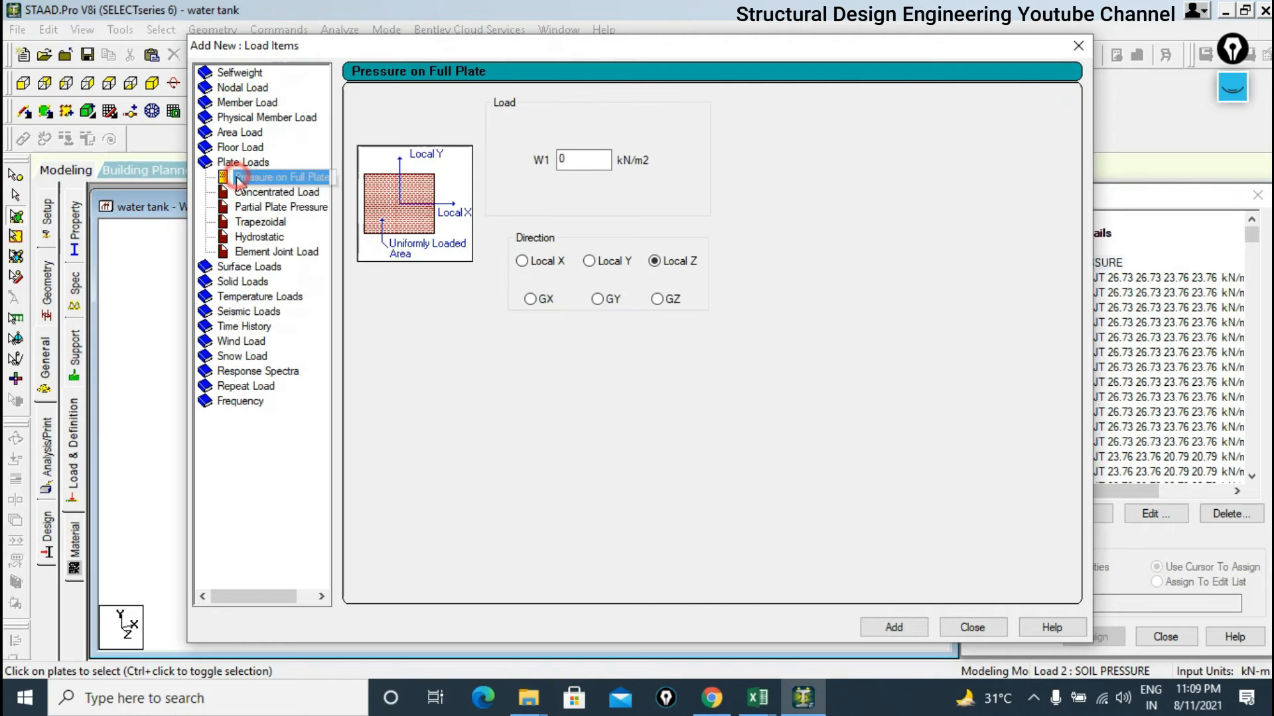
pyautogui.click(260, 237)
pyautogui.click(654, 282)
pyautogui.moveTo(477, 384); pyautogui.dragTo(705, 522)
pyautogui.click(649, 455)
# Set W1 to 26.73 kN/m2 with W2 at 0, interpolate along Y in direction GZ, and add the hydrostatic load.
pyautogui.doubleClick(483, 155)
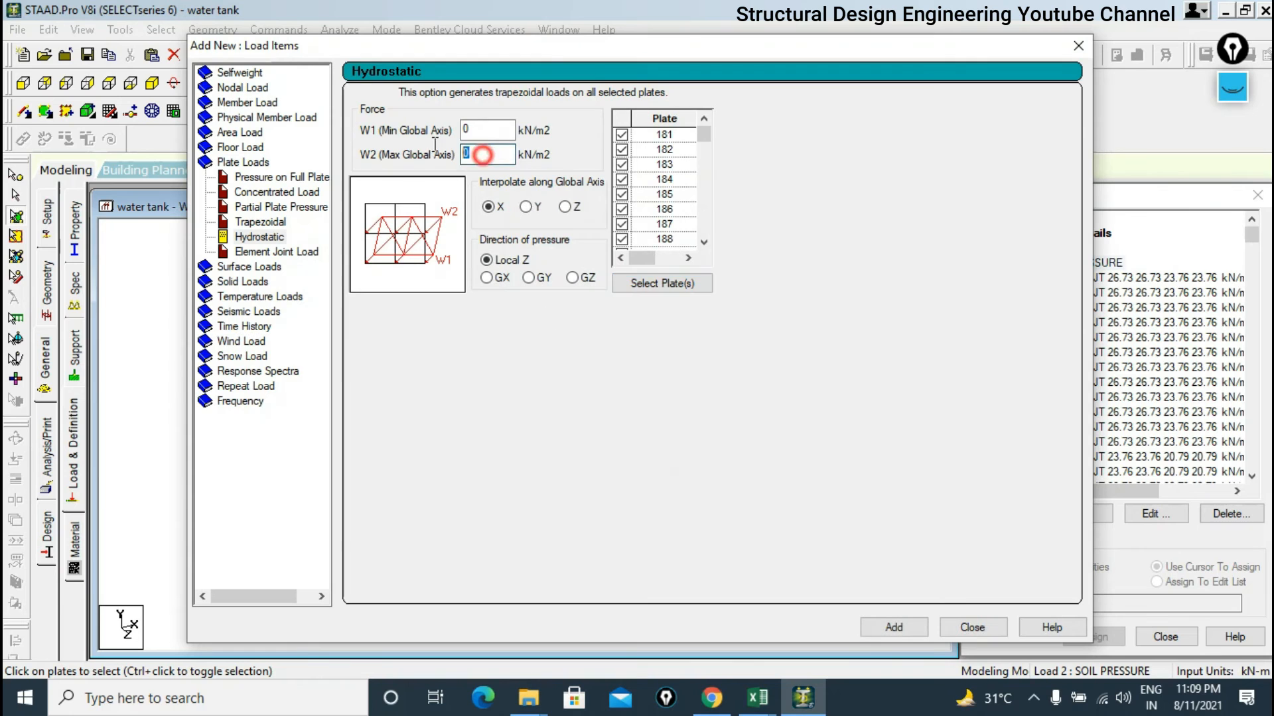
pyautogui.doubleClick(476, 130)
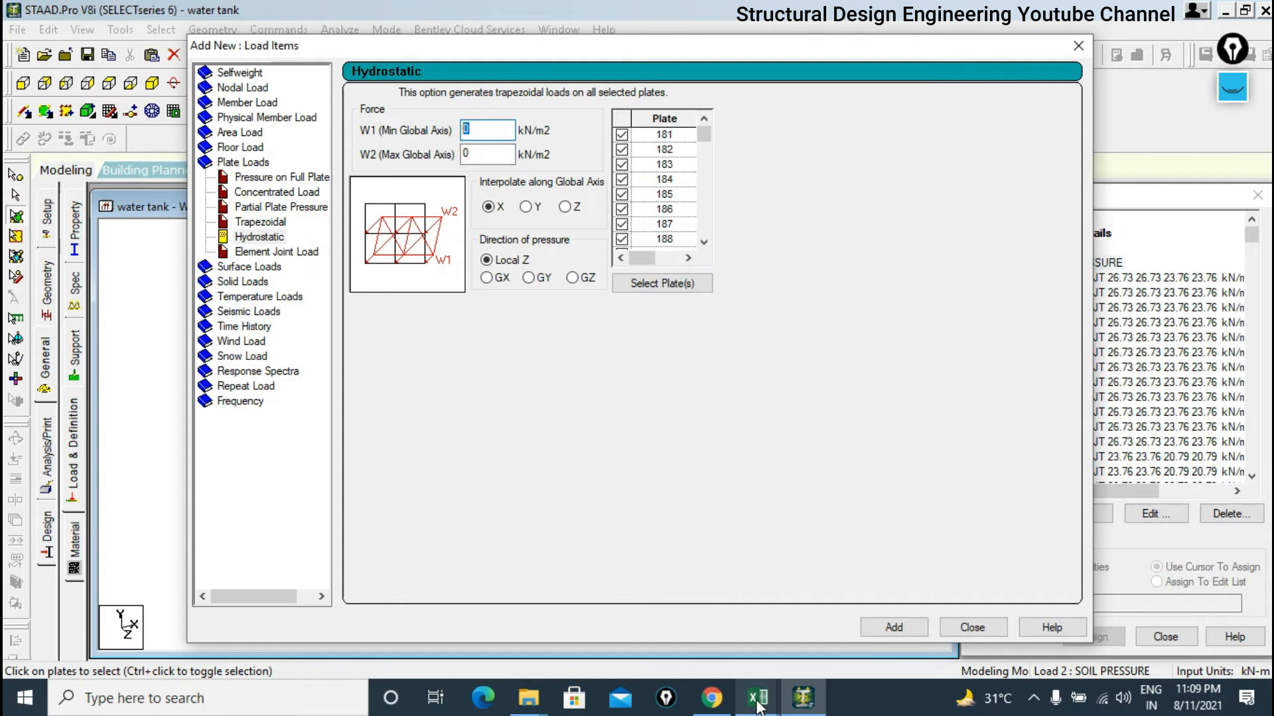
pyautogui.moveTo(758, 705)
pyautogui.moveTo(822, 604)
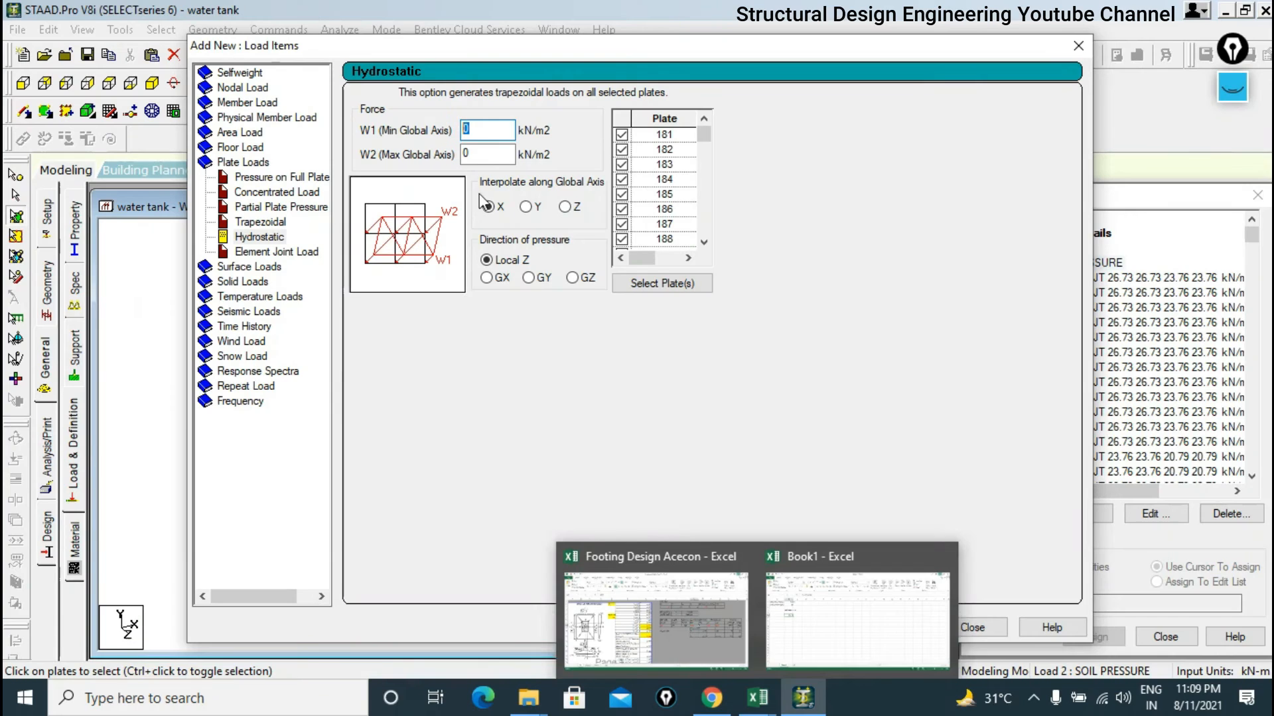
pyautogui.write('26.73')
pyautogui.click(588, 278)
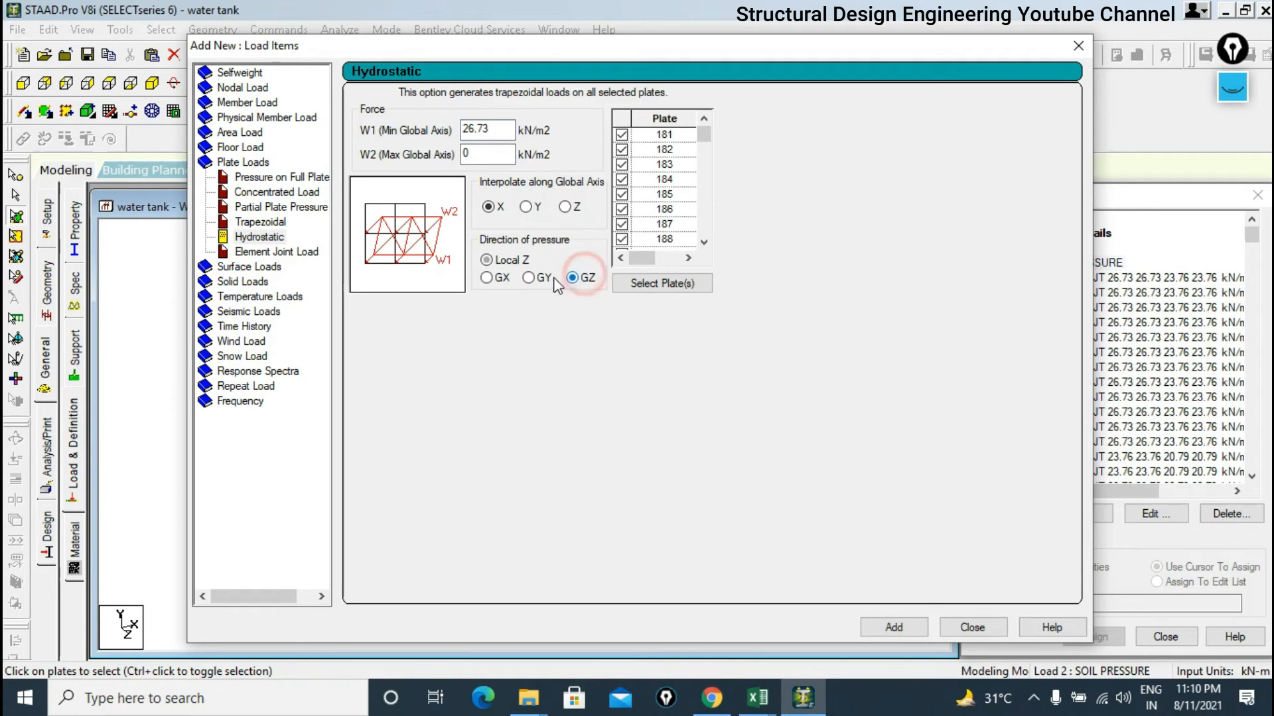
pyautogui.click(526, 208)
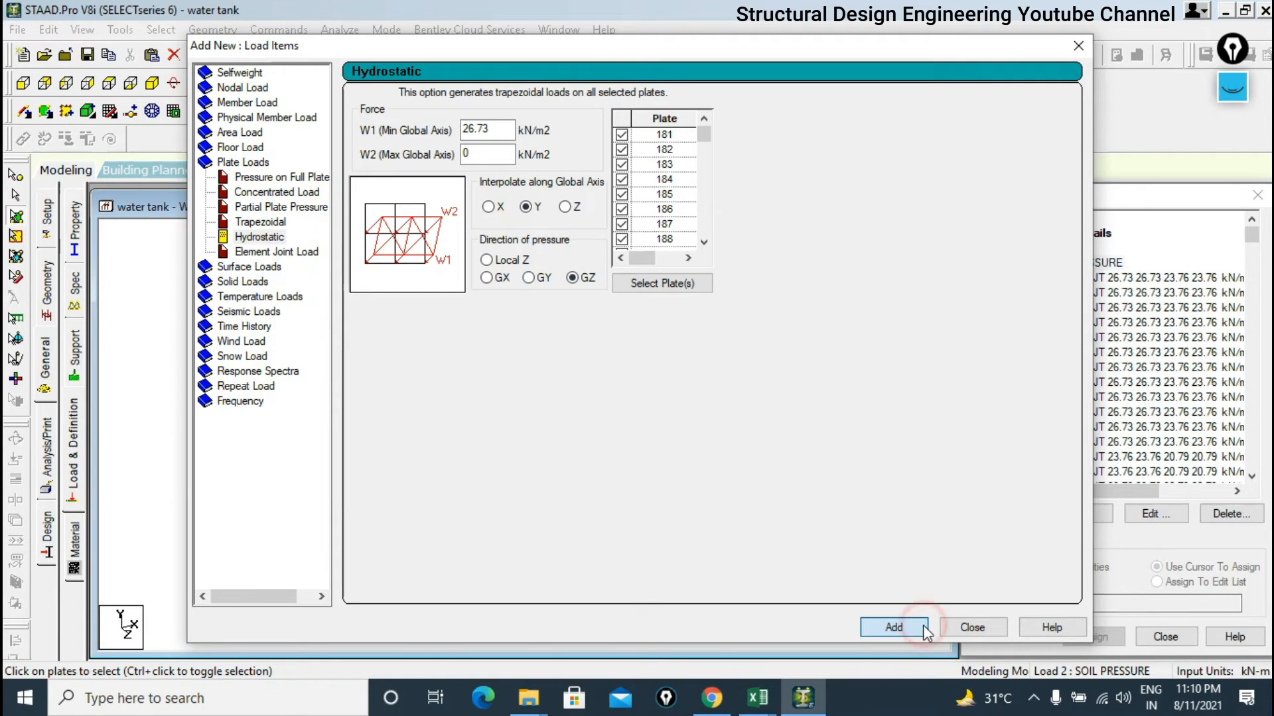
pyautogui.click(965, 628)
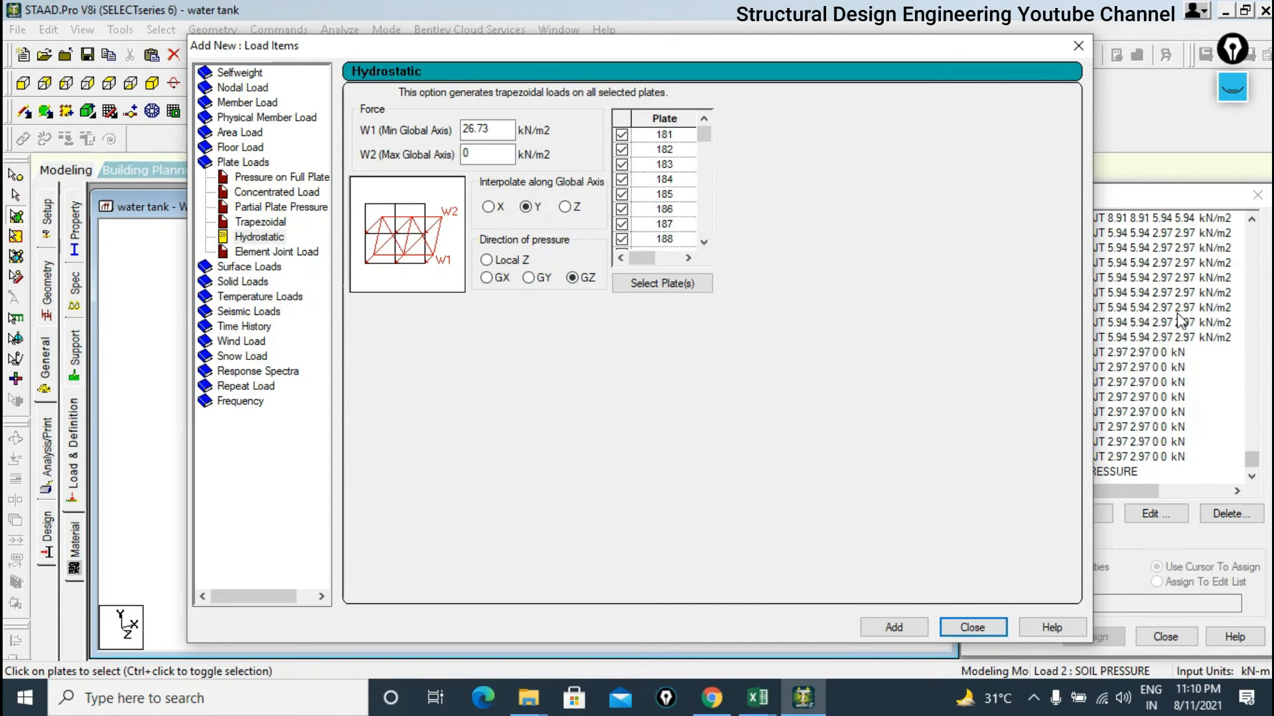
# Close the load item dialog, accept the auto save, and restore the whole structure with its soil pressure loads.
pyautogui.click(819, 370)
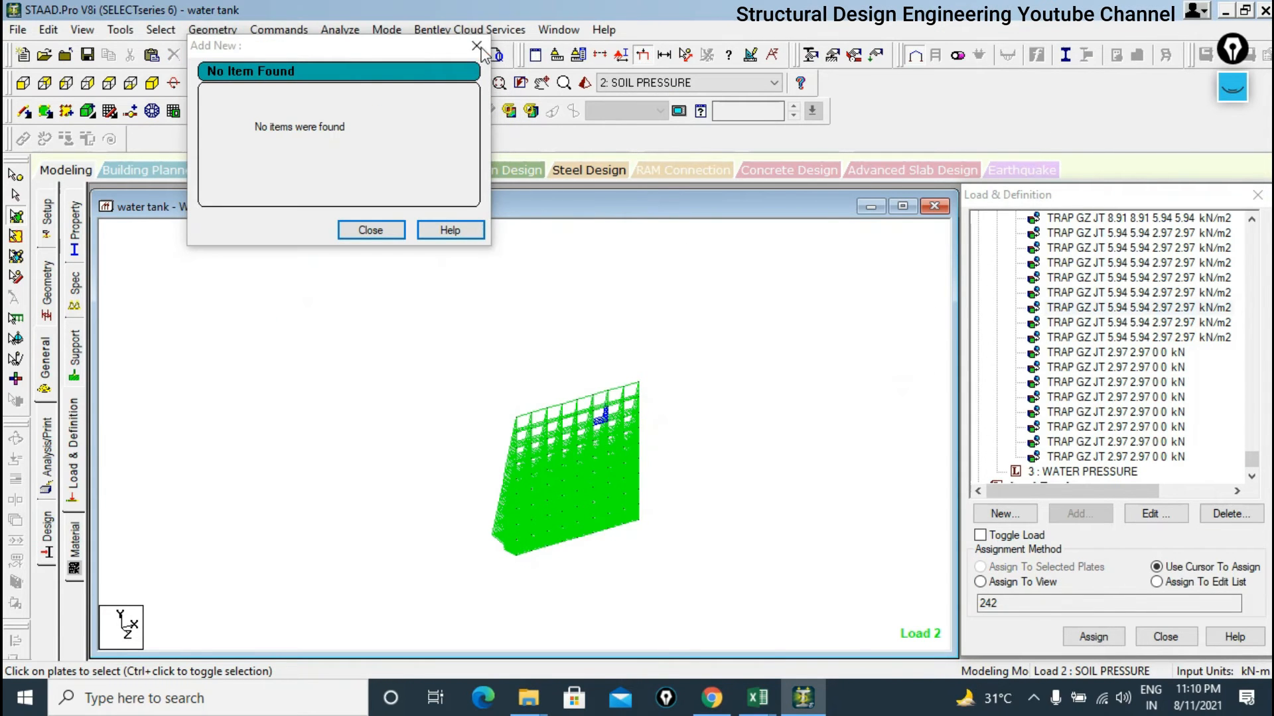
pyautogui.click(477, 46)
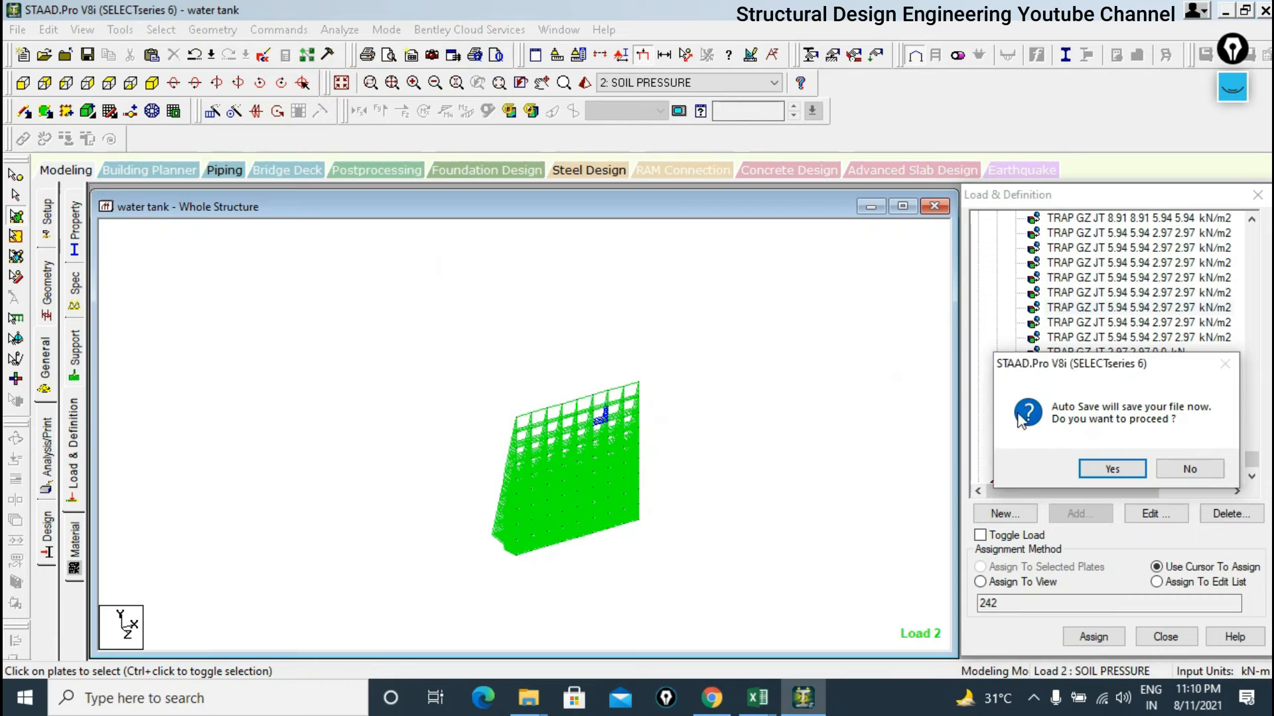
pyautogui.click(1112, 469)
pyautogui.click(547, 373)
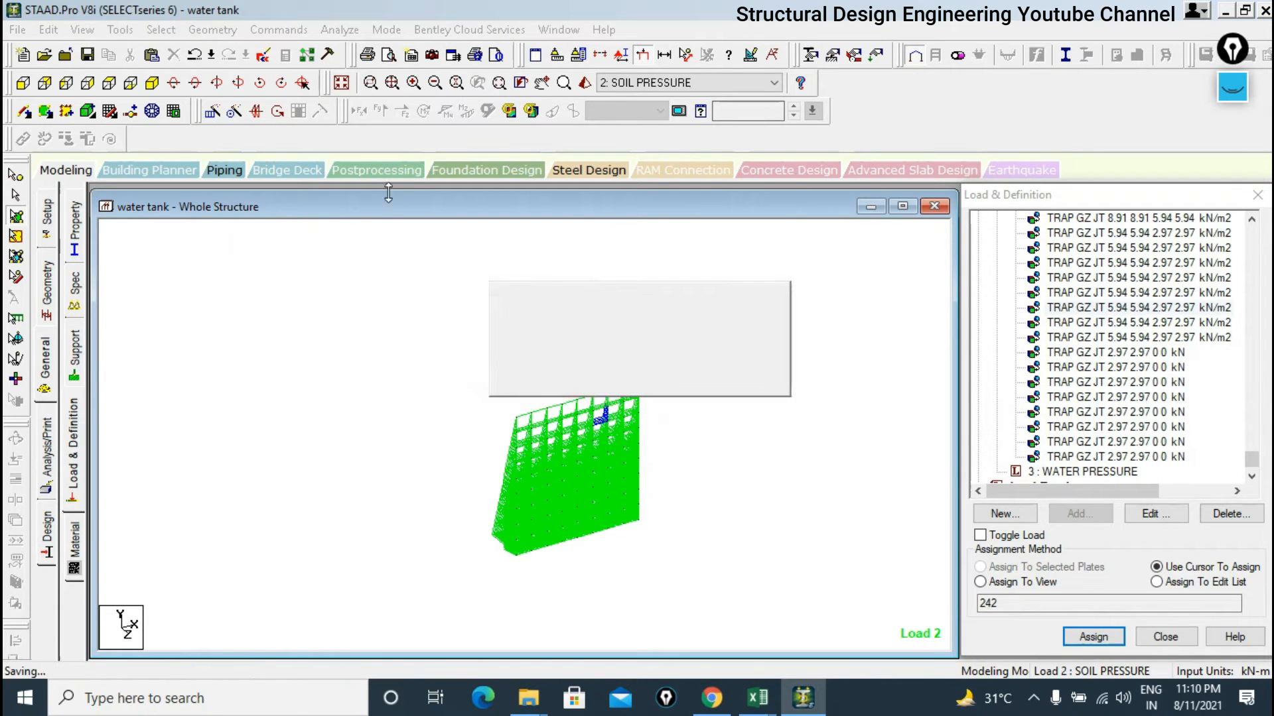
pyautogui.click(340, 85)
pyautogui.click(628, 299)
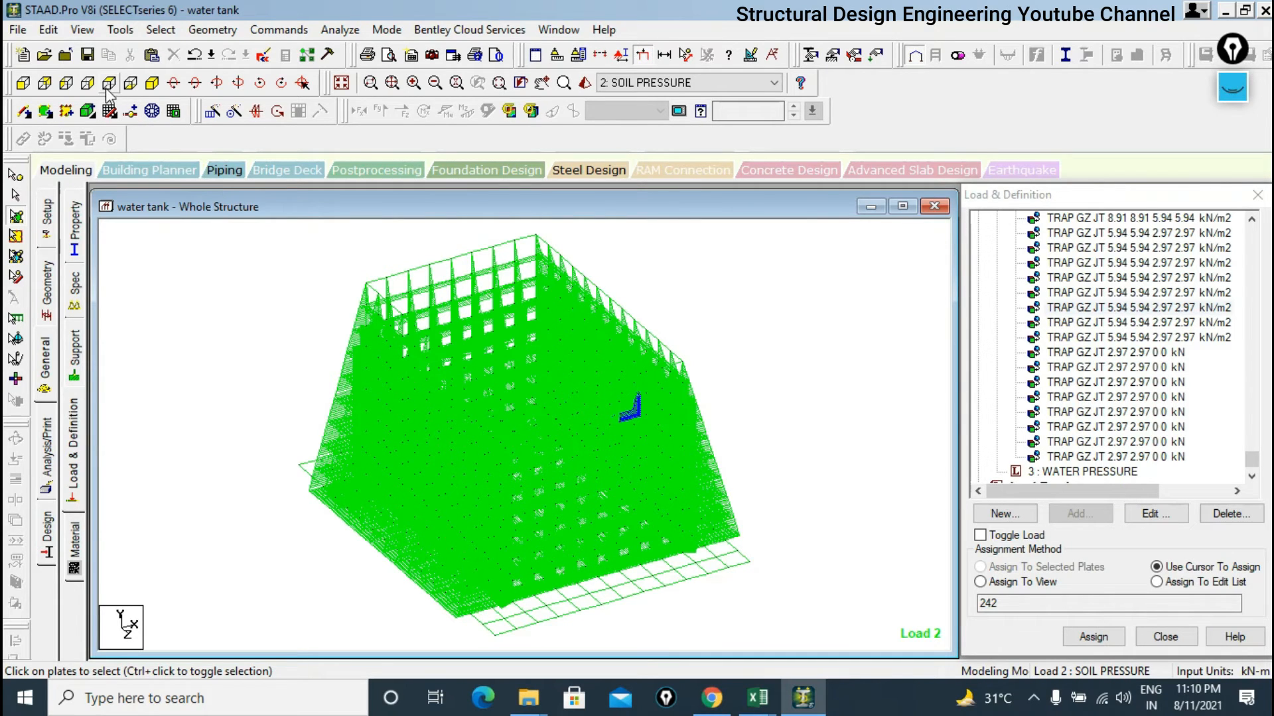
pyautogui.click(670, 271)
# Make WATER PRESSURE the active load case and open its new load items at Plate Loads.
pyautogui.scroll(-1, 1095, 464)
pyautogui.click(1082, 427)
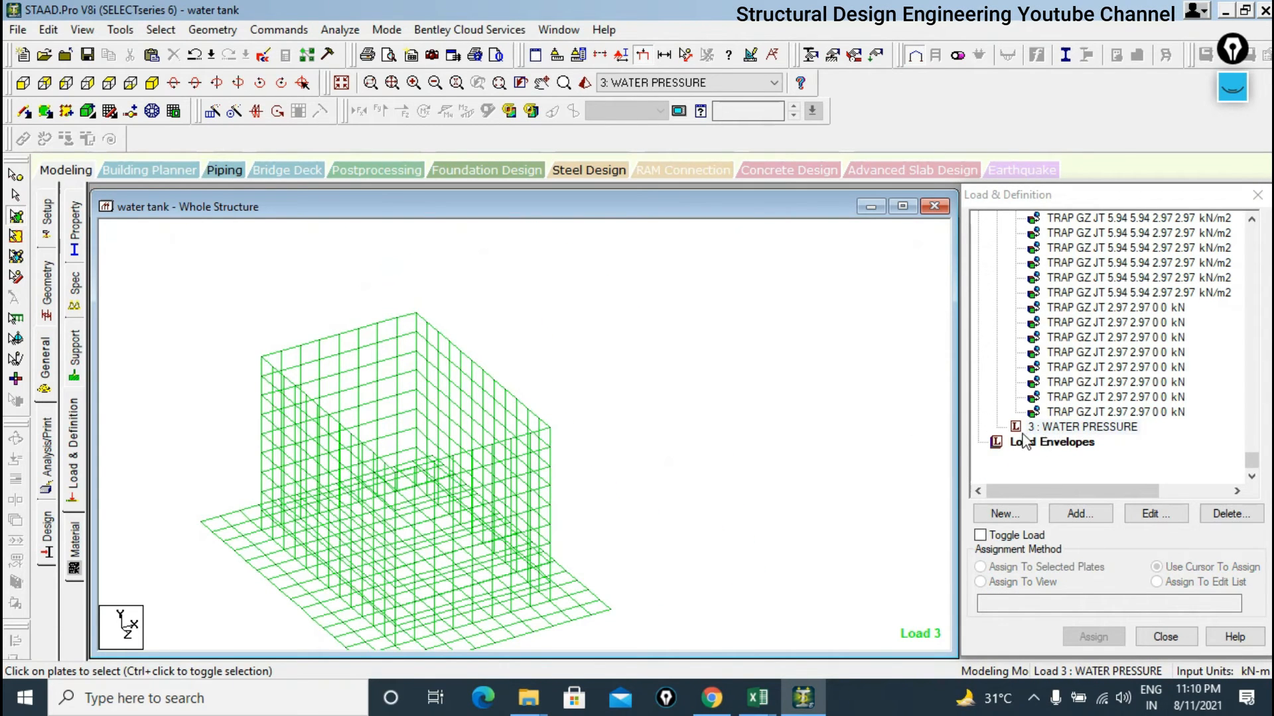
pyautogui.click(1060, 429)
pyautogui.click(1076, 514)
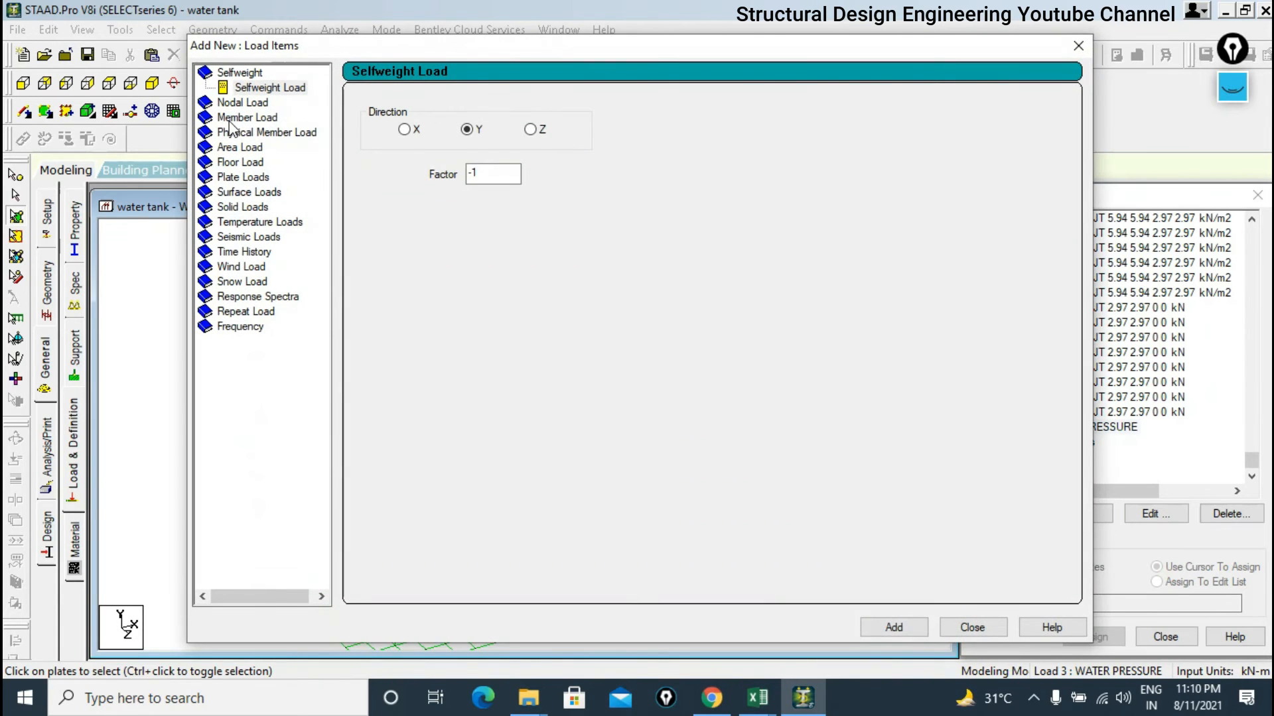
pyautogui.click(239, 178)
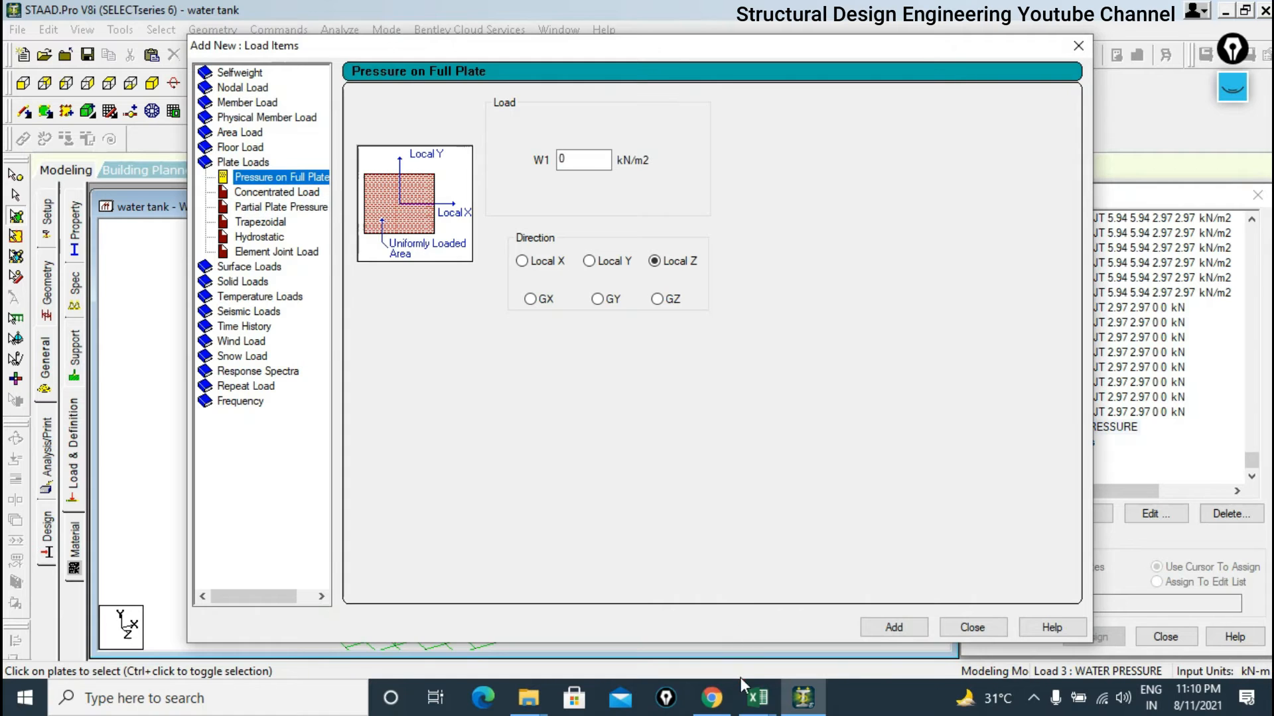
# Switch to the Book1 workbook in Excel, calculate the water pressure in B8 with =B1*10, and return to STAAD.Pro.
pyautogui.moveTo(756, 697)
pyautogui.click(821, 589)
pyautogui.click(822, 589)
pyautogui.click(162, 342)
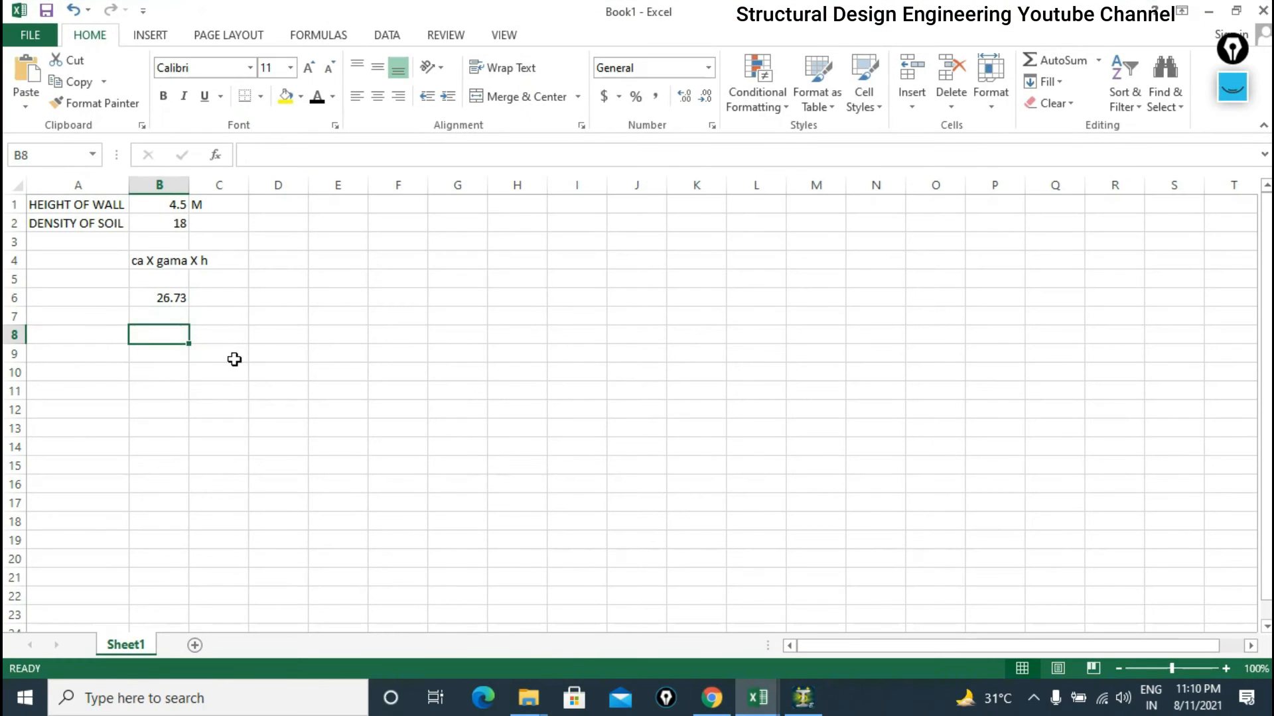
pyautogui.write('=')
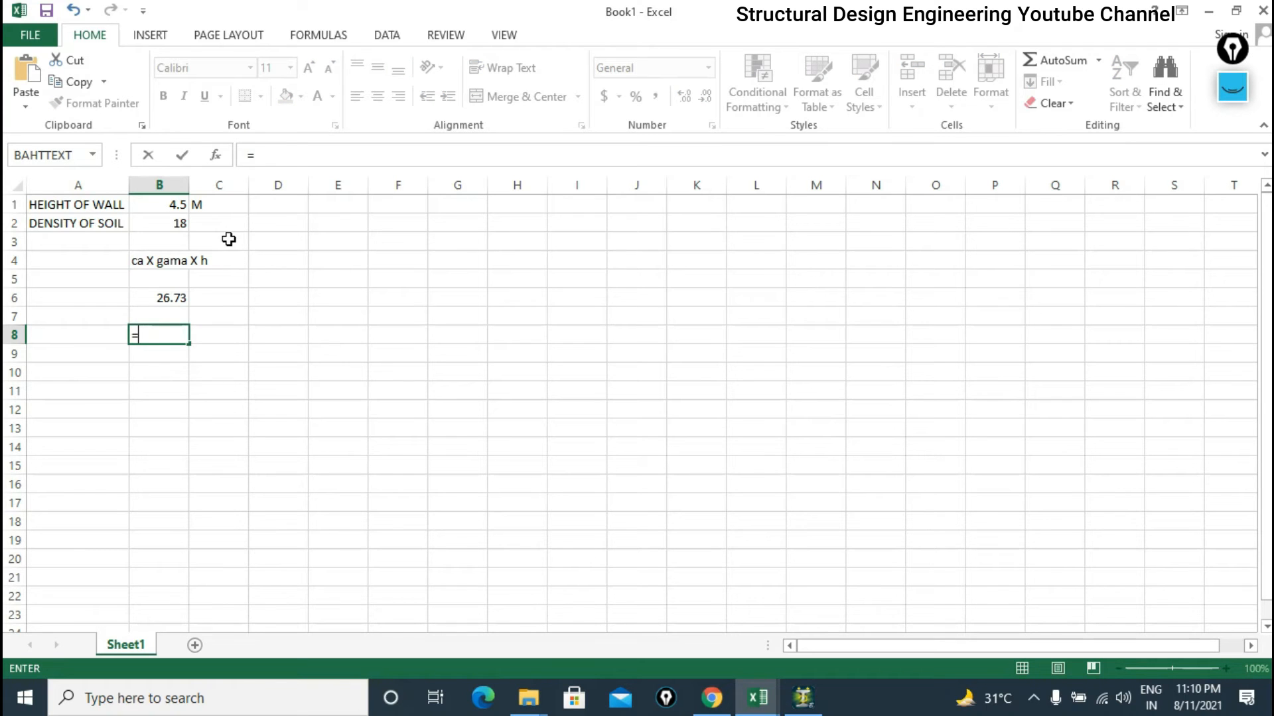
pyautogui.click(161, 200)
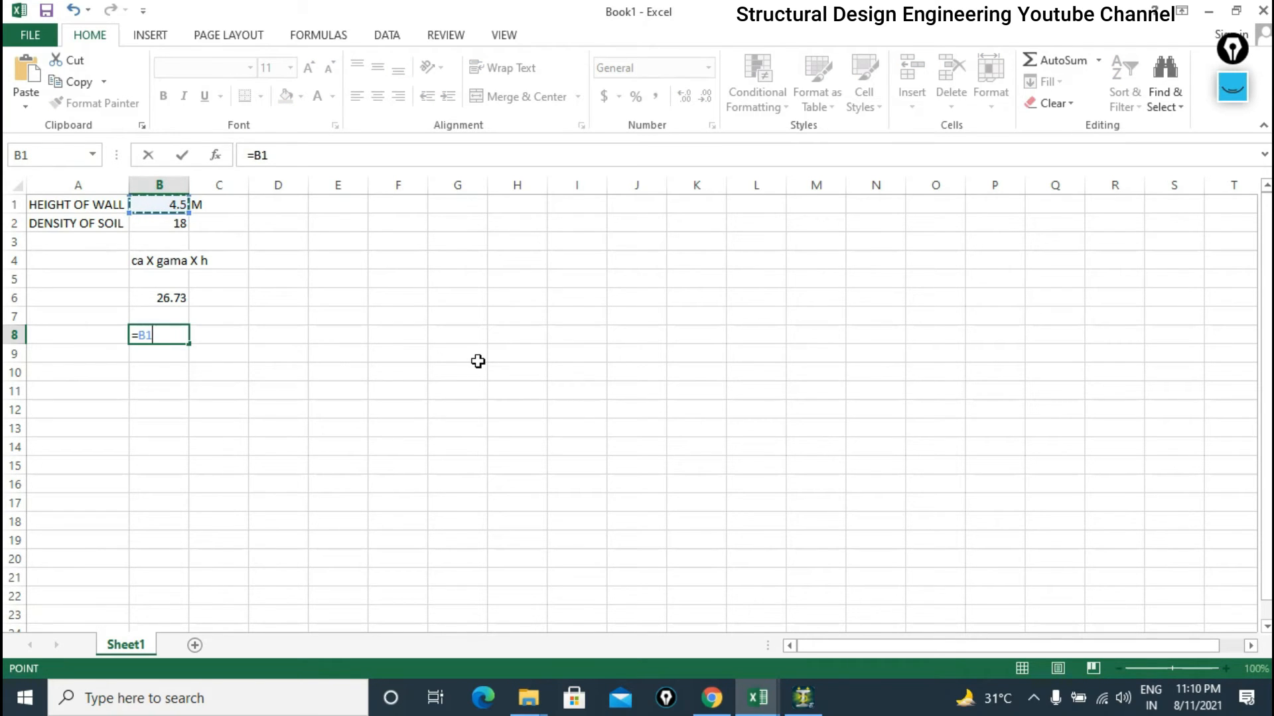
pyautogui.write('*')
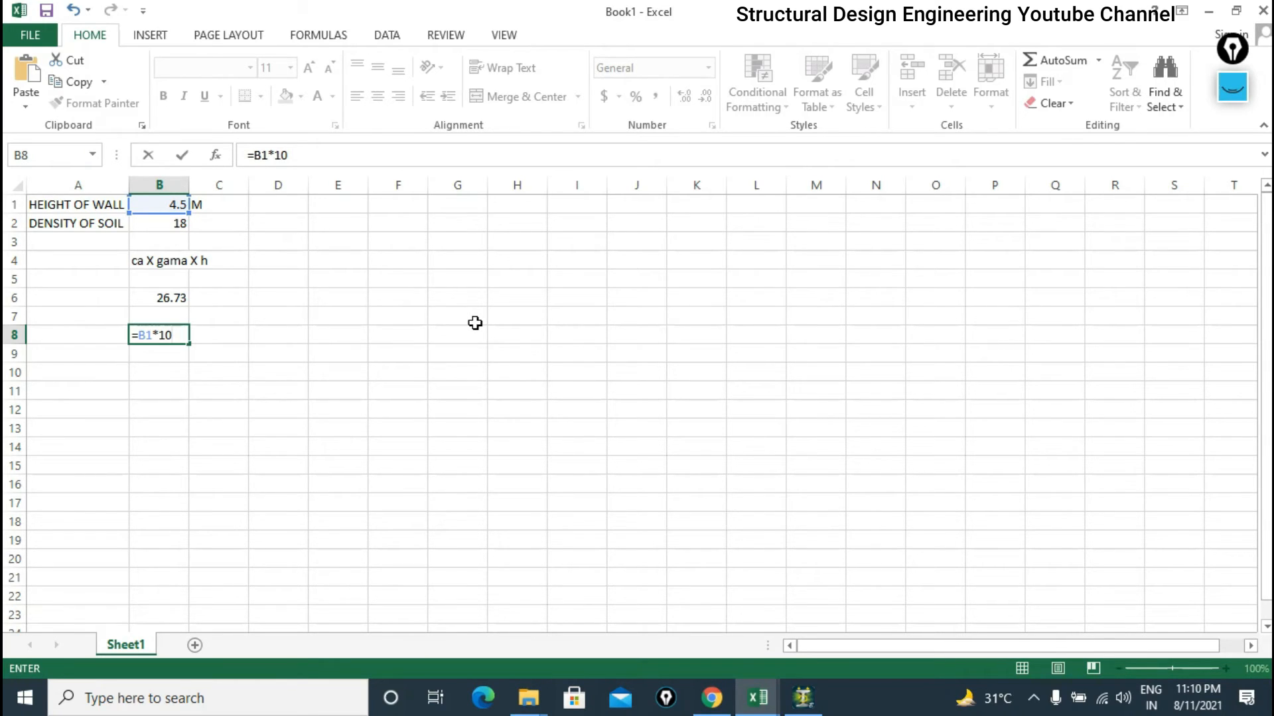
pyautogui.press('Return')
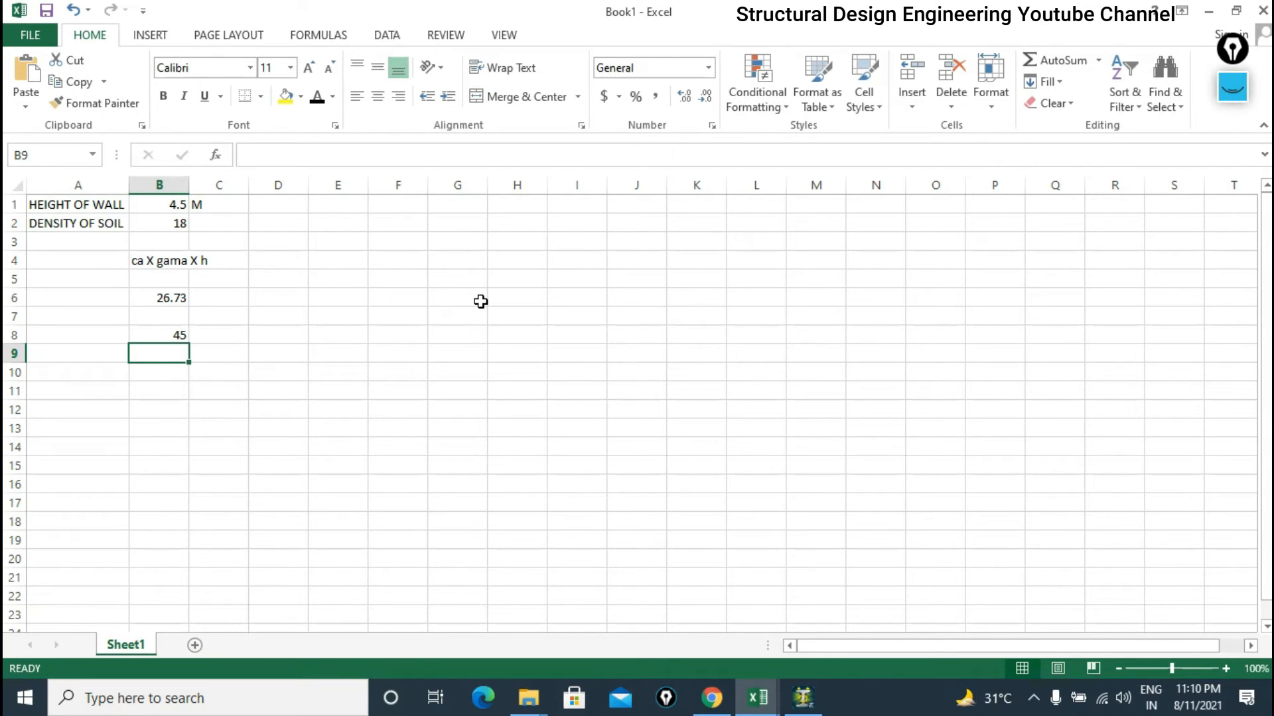
pyautogui.click(1209, 11)
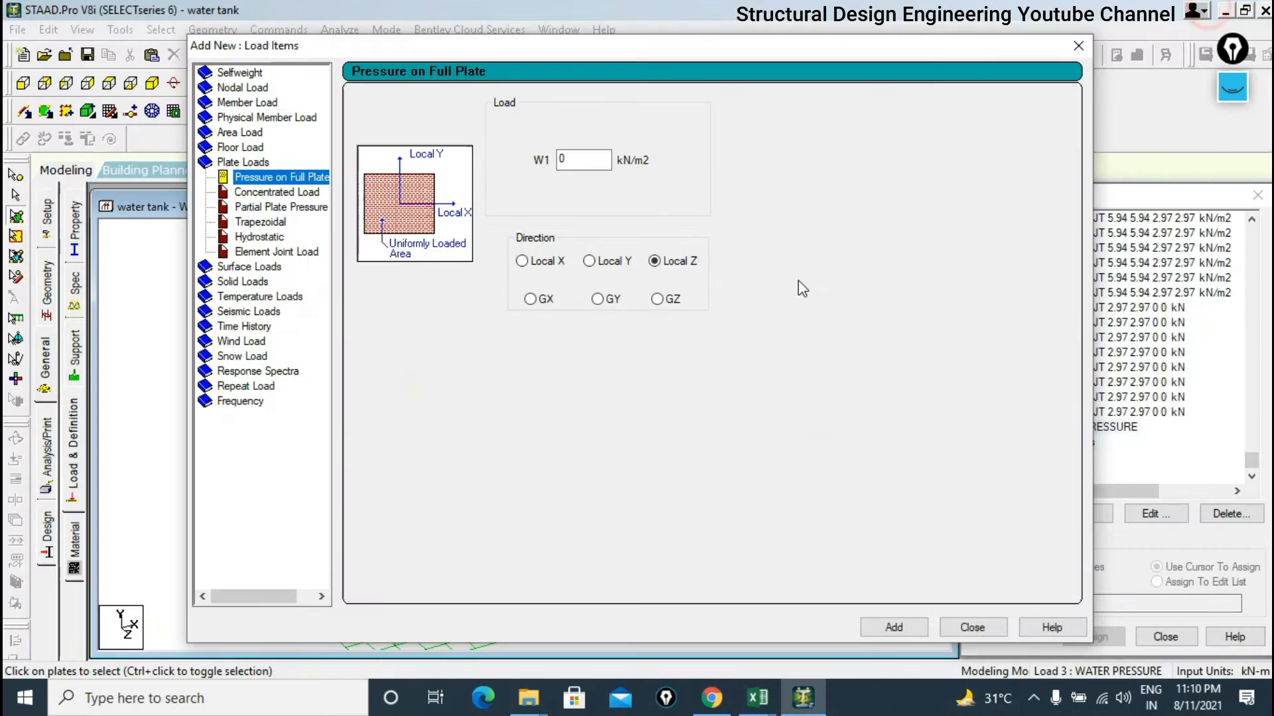
# Close the load item dialog and measure the wall's height between its upper and lower corner nodes.
pyautogui.click(1076, 46)
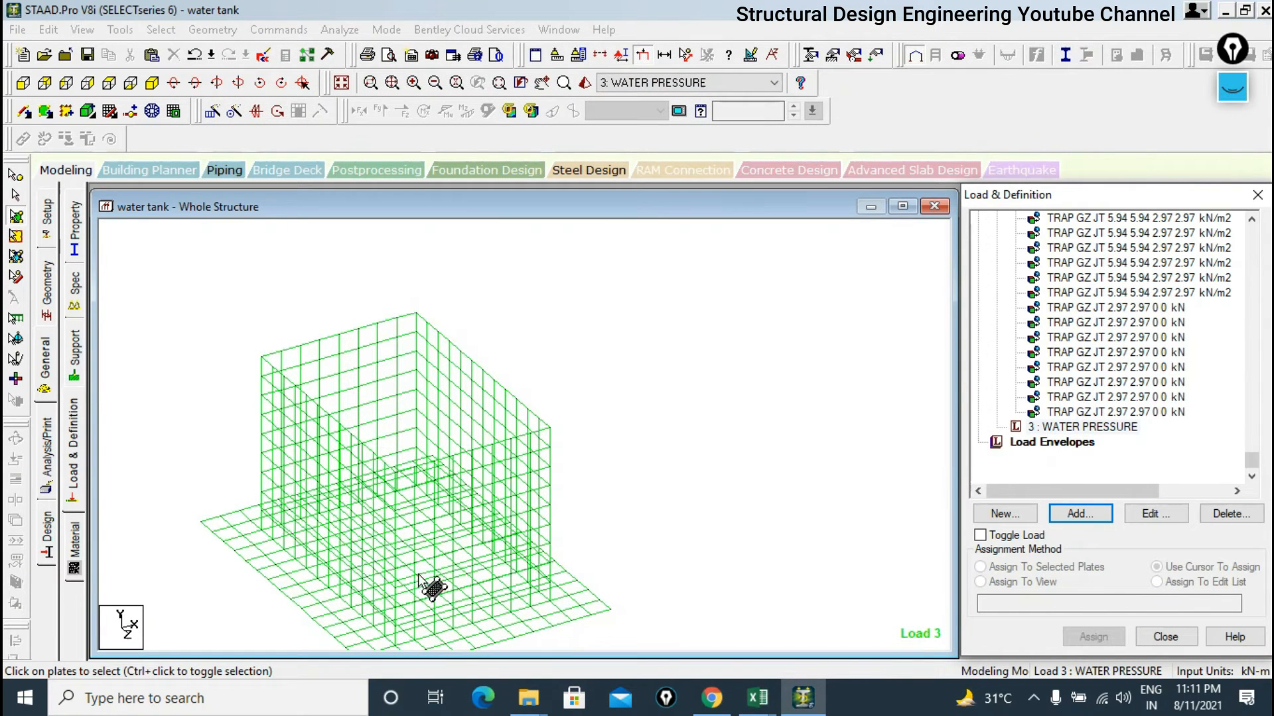
pyautogui.click(418, 309)
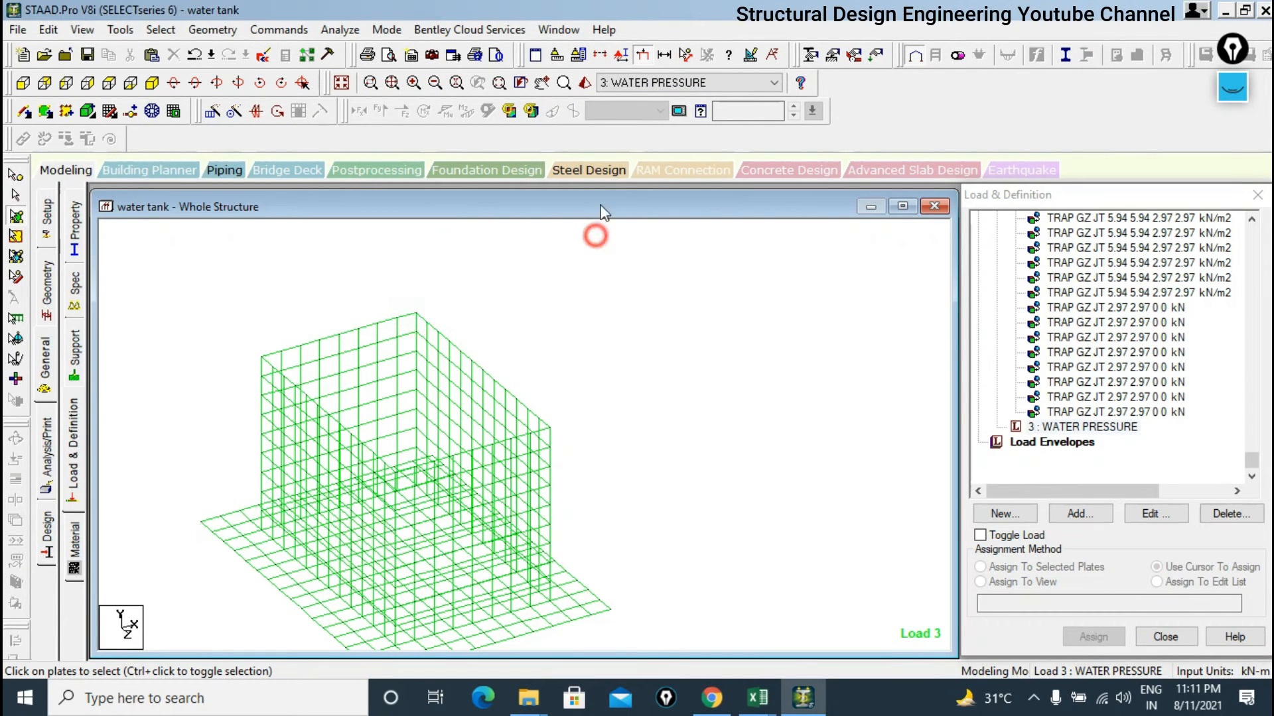
pyautogui.click(687, 54)
pyautogui.click(550, 427)
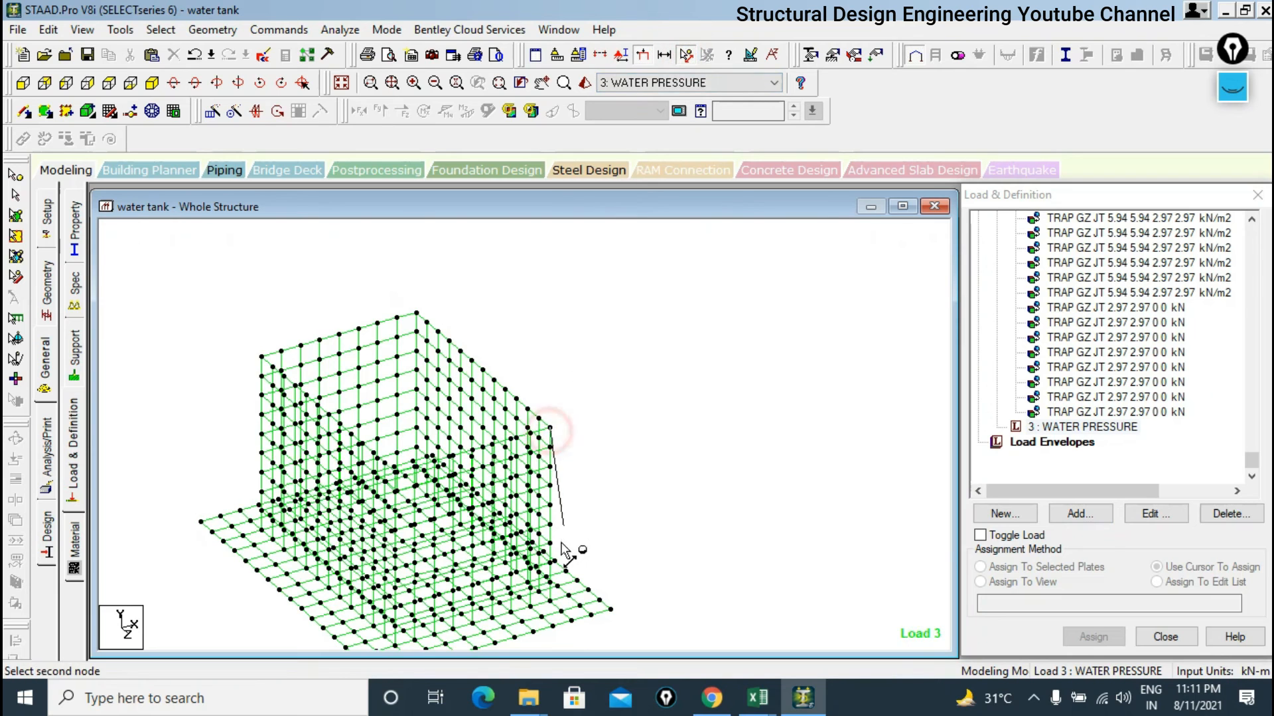
pyautogui.click(550, 605)
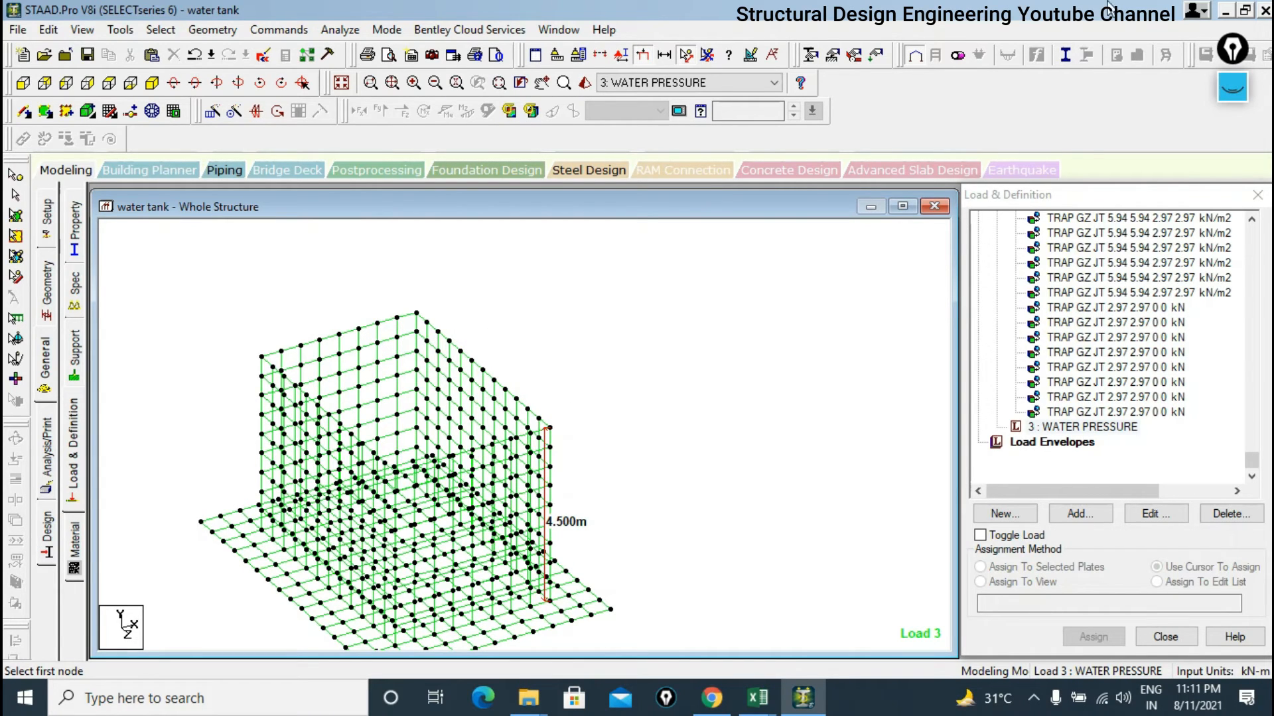
# Switch to the Book1 workbook in Excel, set the wall height in B1 to 4, check B8, and return to STAAD.Pro.
pyautogui.click(778, 700)
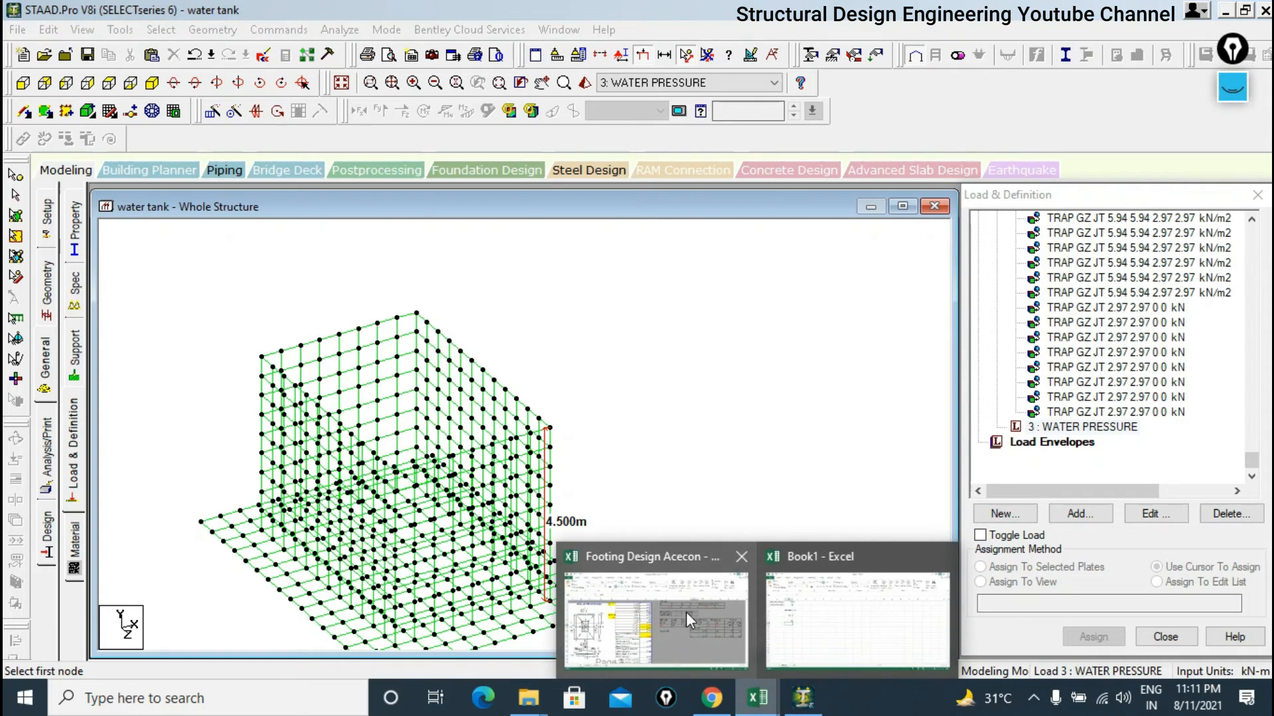
pyautogui.click(847, 603)
pyautogui.click(163, 187)
pyautogui.click(165, 205)
pyautogui.write('4')
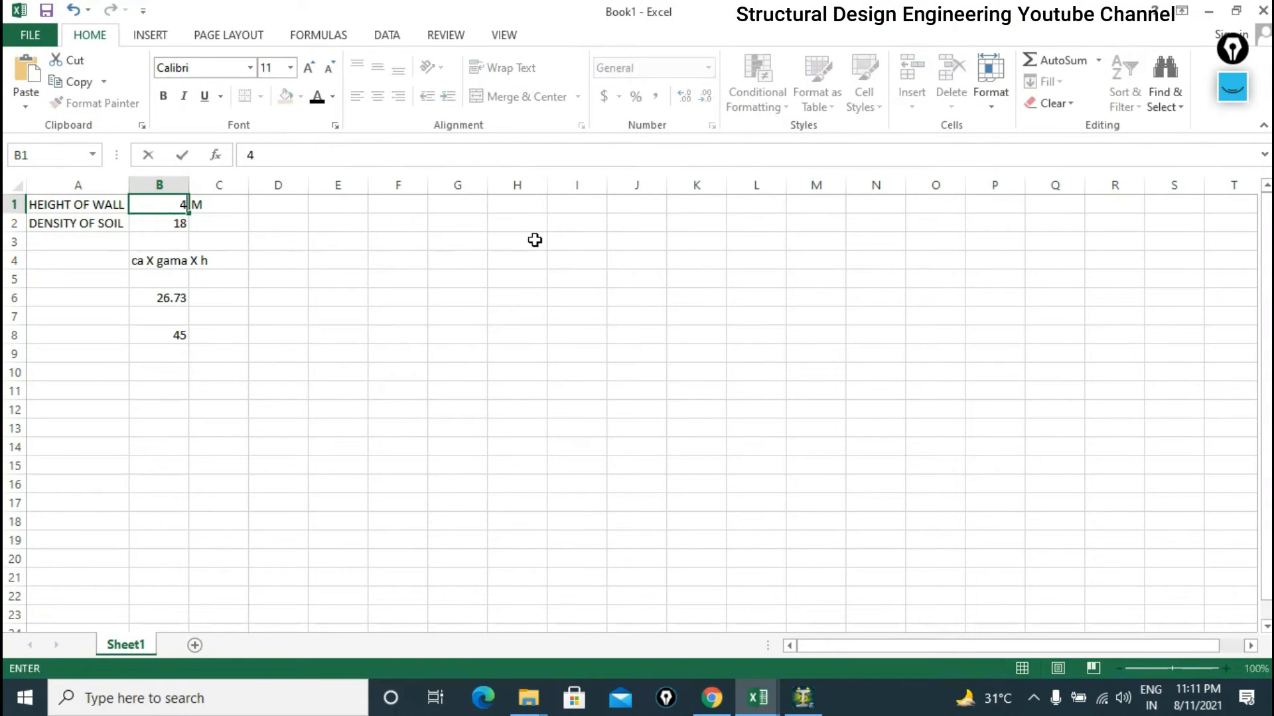
pyautogui.press('Return')
pyautogui.click(151, 335)
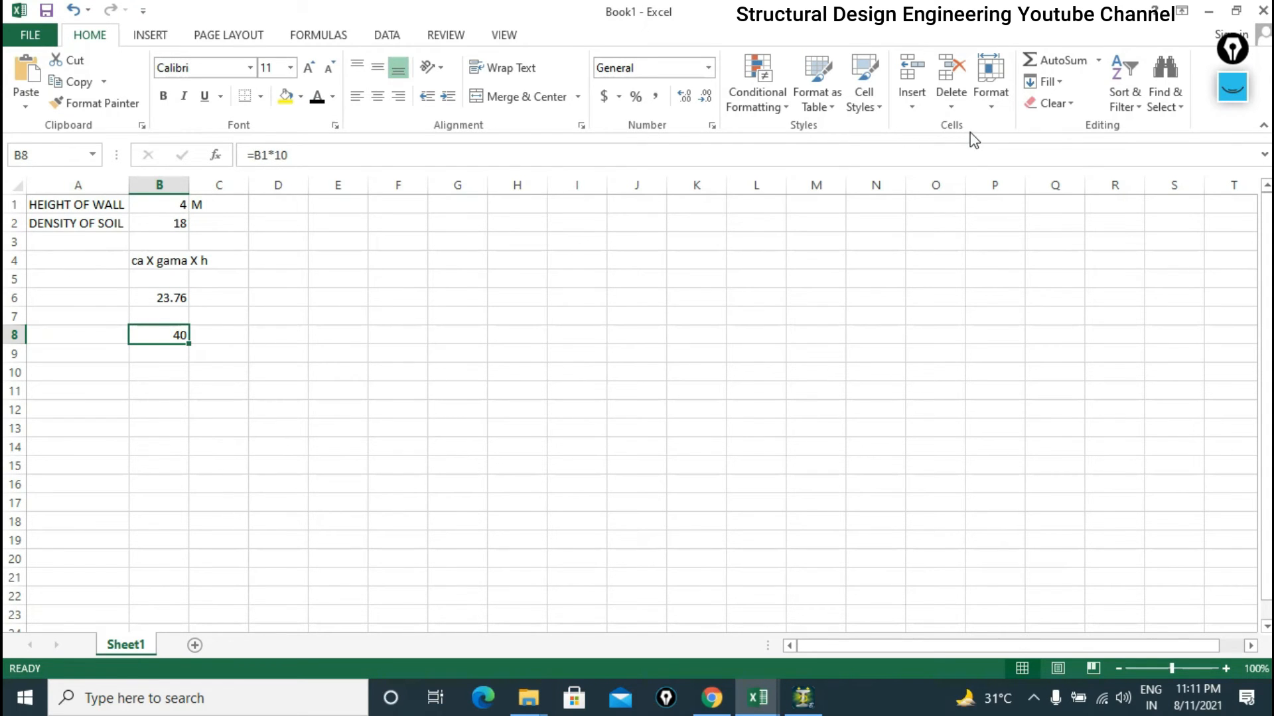
pyautogui.click(1209, 11)
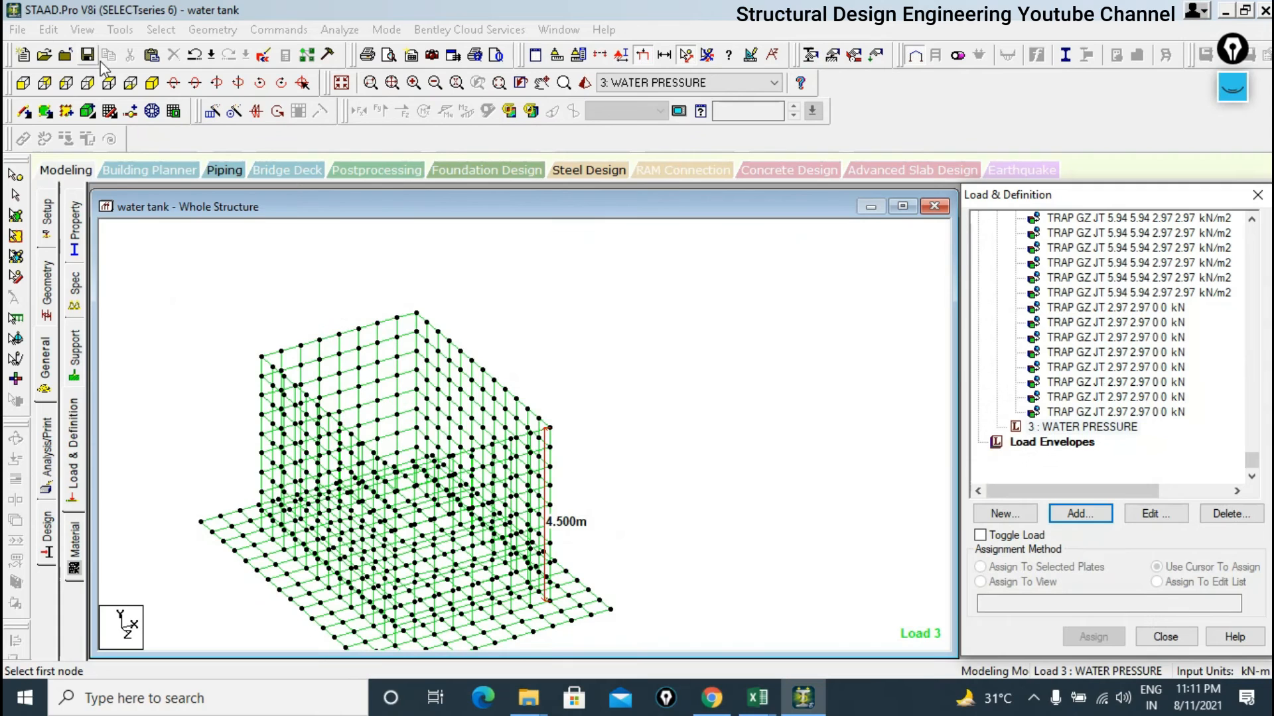
# Select the base slab plates in the front view, view only those plates, and show them in plan.
pyautogui.click(109, 82)
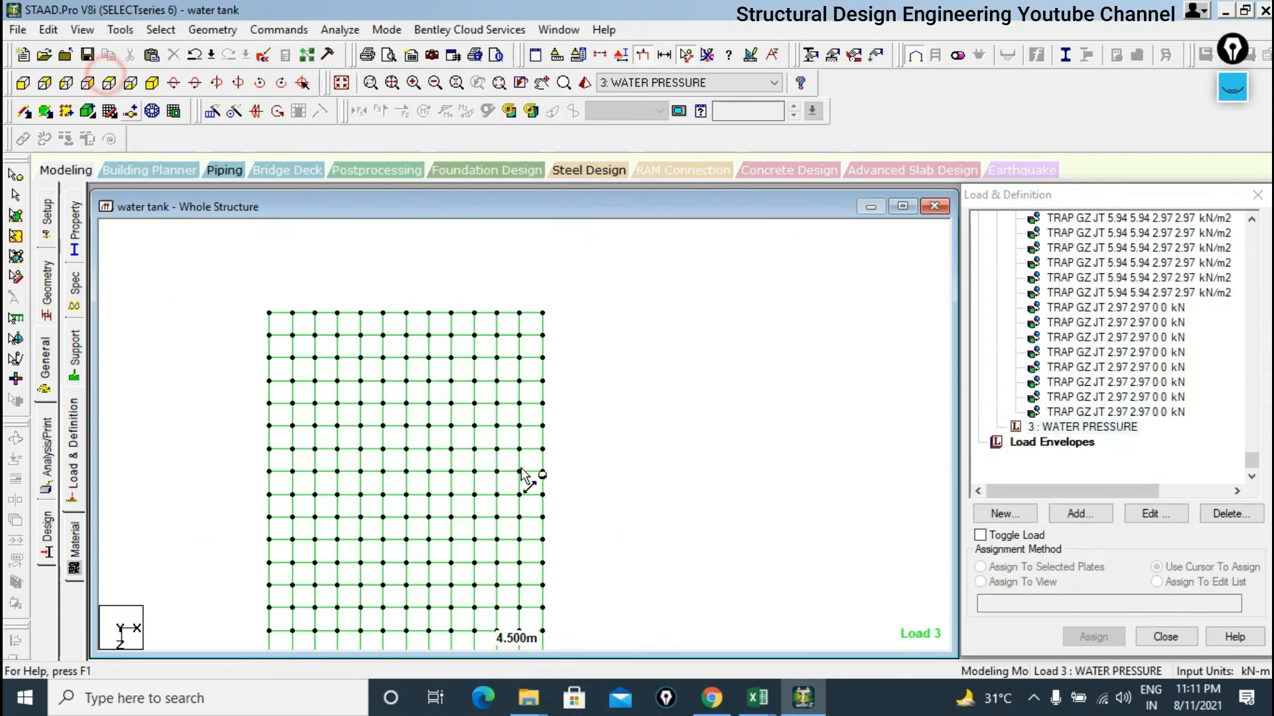
pyautogui.click(23, 83)
pyautogui.click(15, 216)
pyautogui.moveTo(176, 463); pyautogui.dragTo(863, 548)
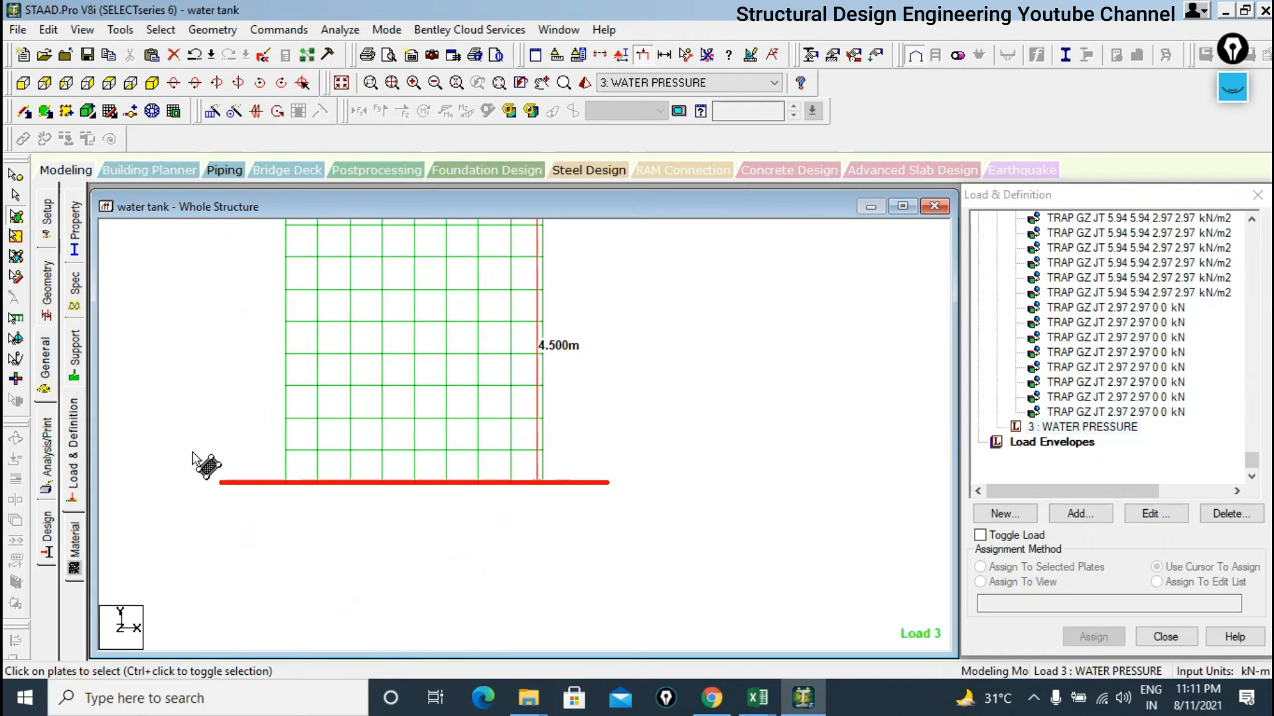
pyautogui.click(83, 30)
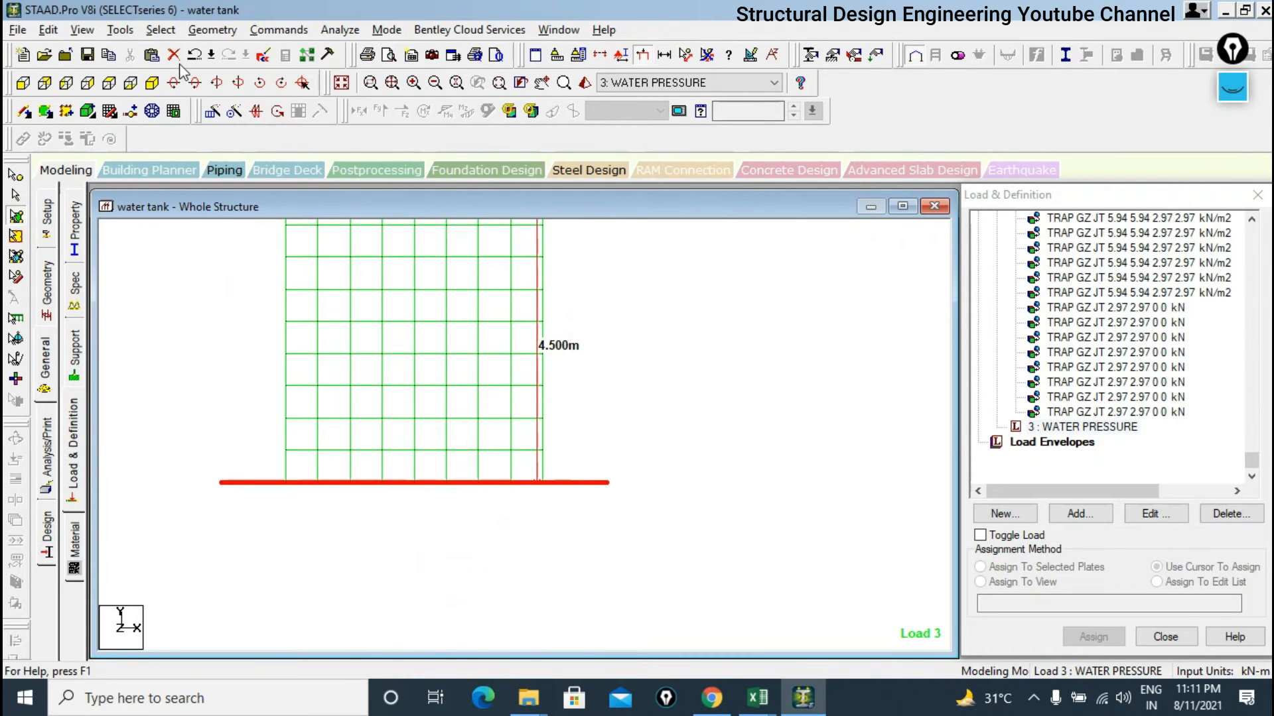
pyautogui.click(82, 30)
pyautogui.click(123, 99)
pyautogui.click(109, 82)
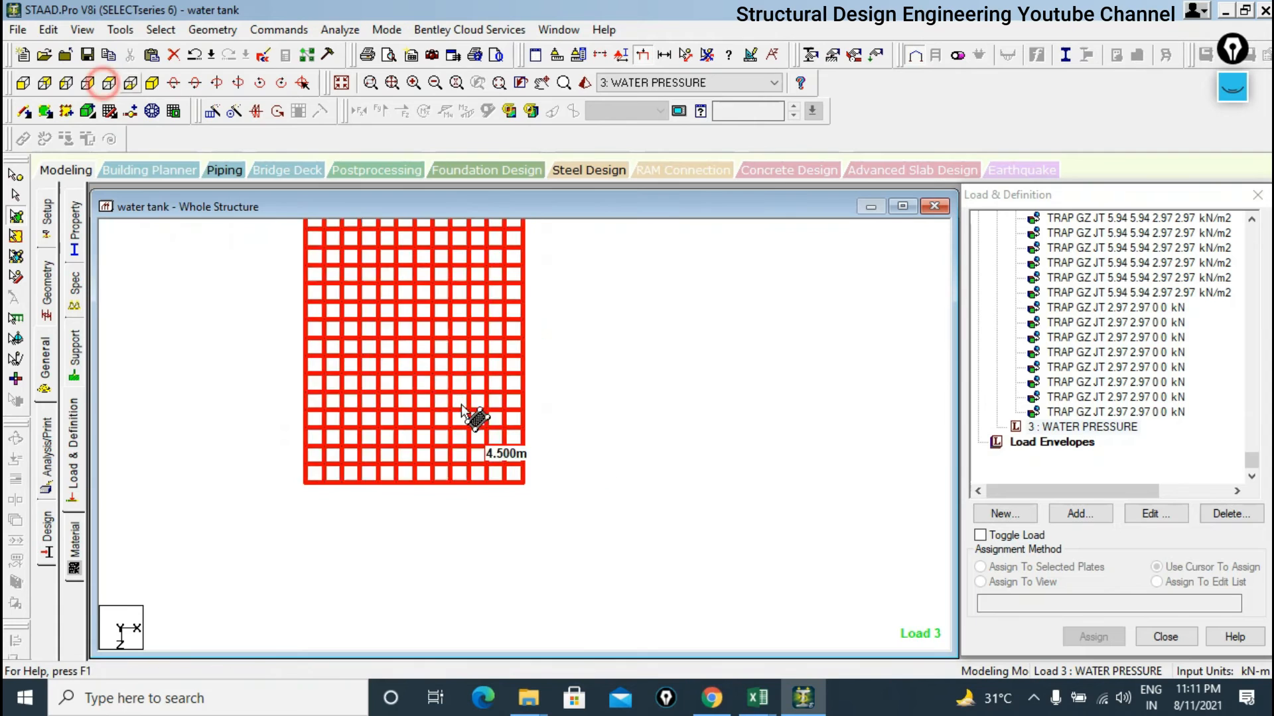
# Select the two-plate-wide strip around all four edges of the base slab and invert the plate selection to the interior plates.
pyautogui.click(800, 368)
pyautogui.moveTo(246, 235); pyautogui.dragTo(500, 637)
pyautogui.moveTo(611, 601); pyautogui.dragTo(269, 510)
pyautogui.moveTo(245, 250); pyautogui.dragTo(364, 591)
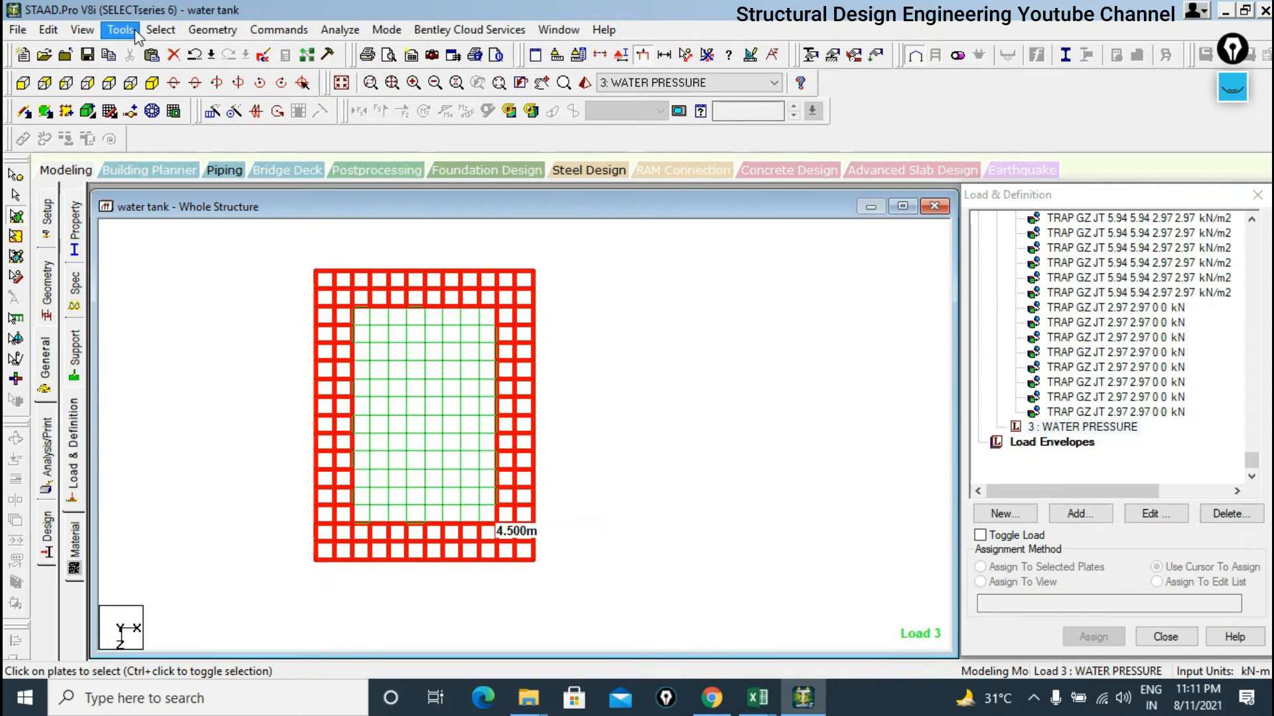
pyautogui.click(158, 30)
pyautogui.moveTo(268, 569)
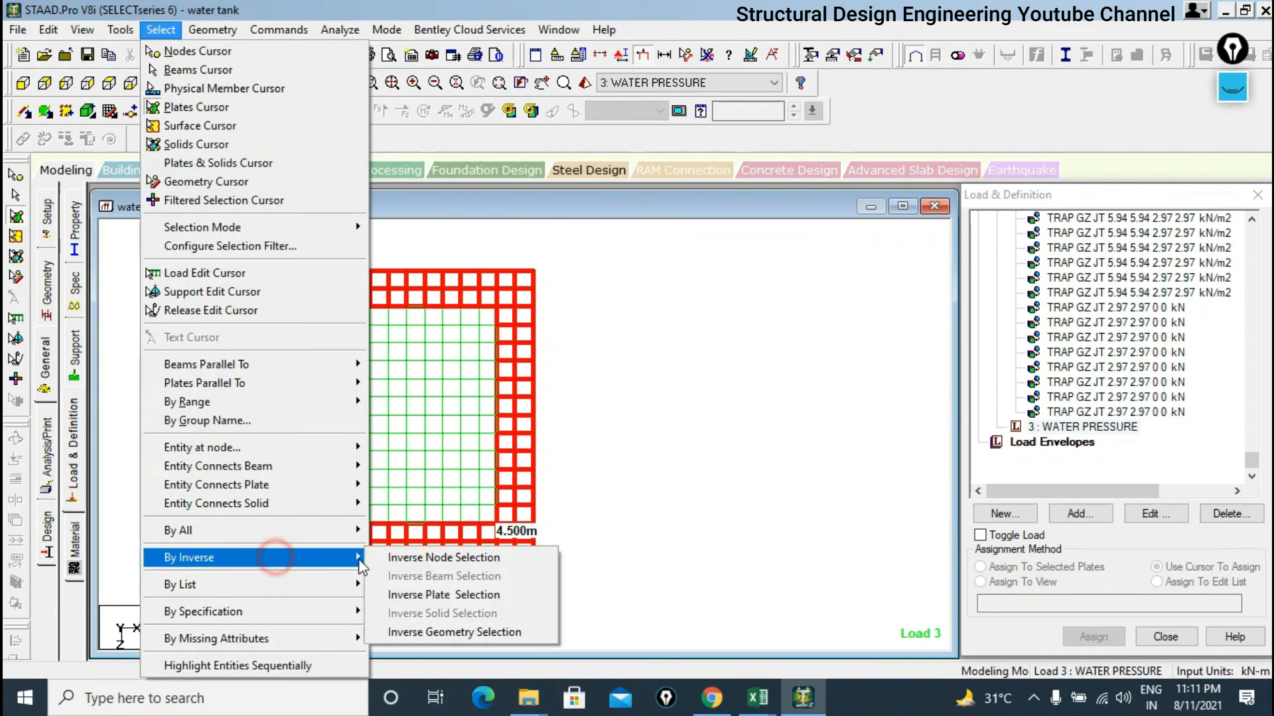
pyautogui.click(438, 594)
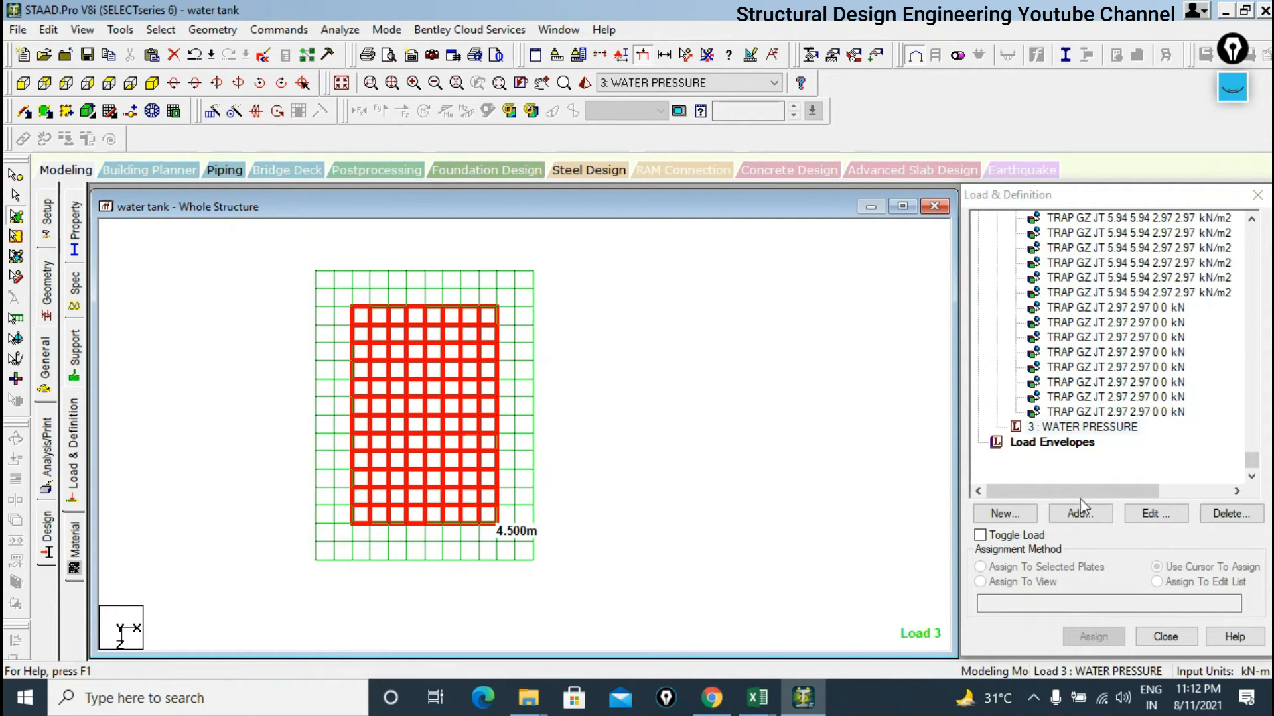
# Start a new load item under WATER PRESSURE and look through the available plate load types.
pyautogui.click(1107, 513)
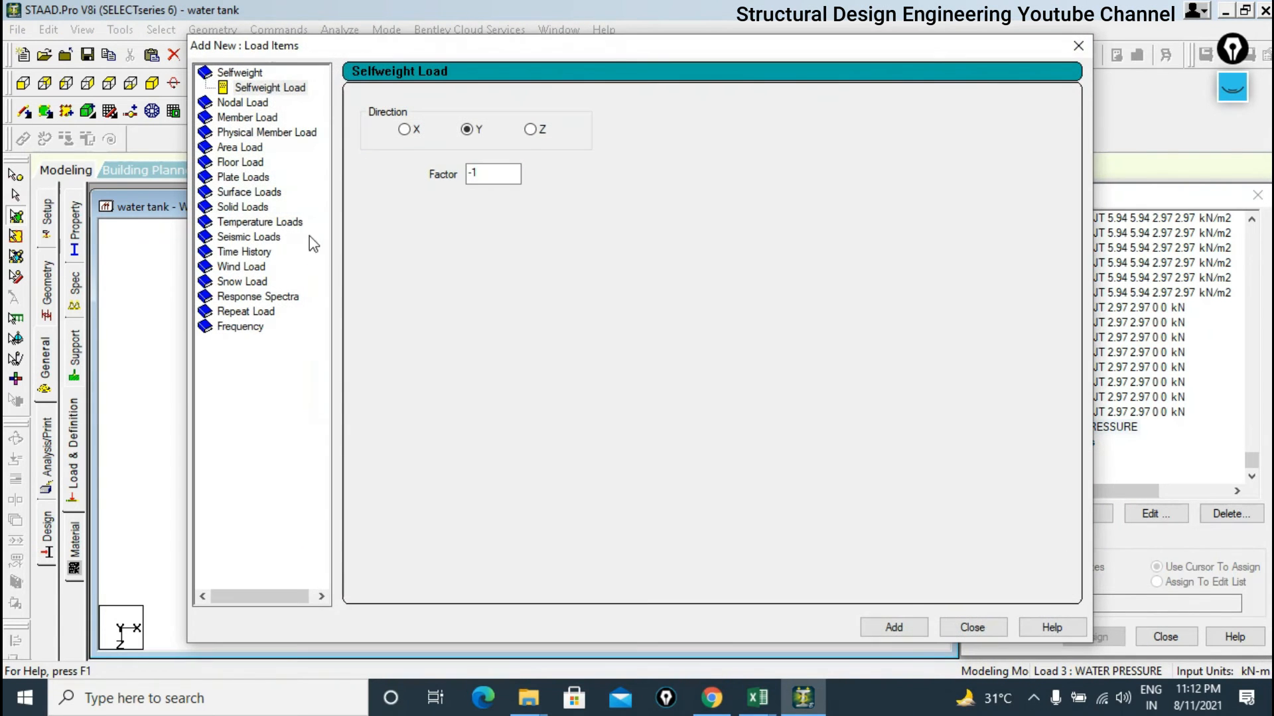
pyautogui.click(247, 179)
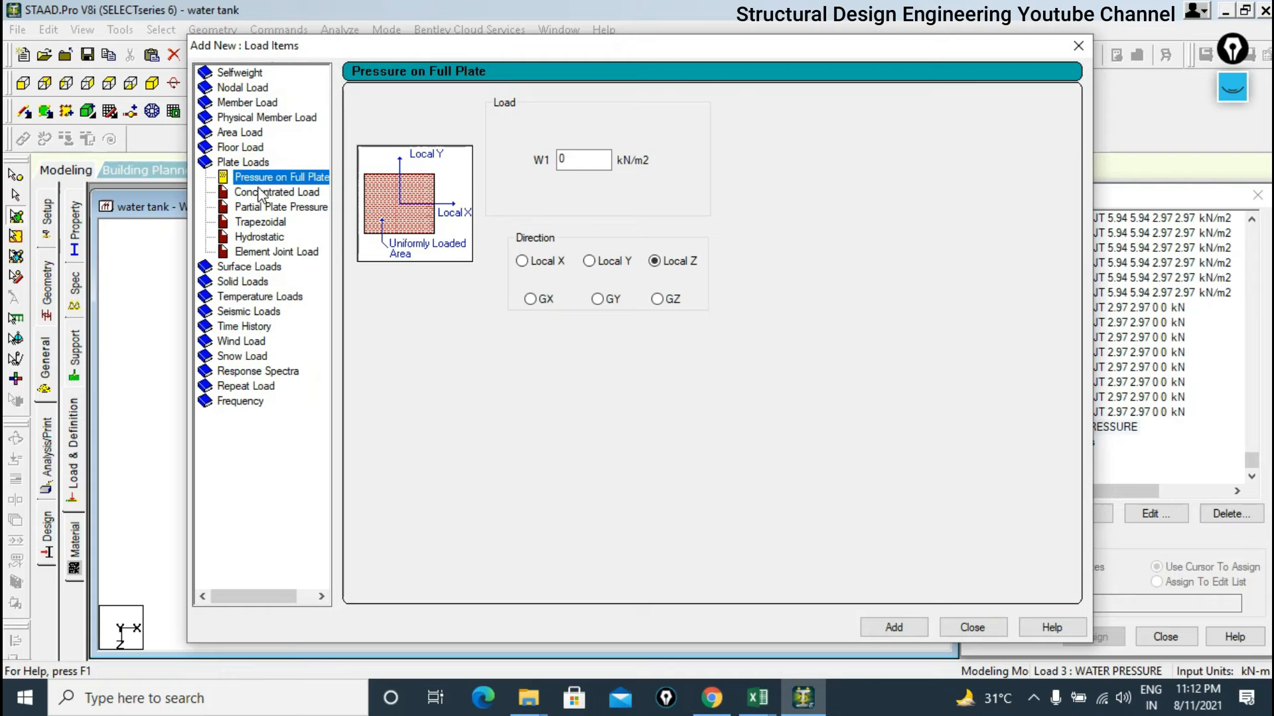
pyautogui.click(292, 192)
pyautogui.click(282, 206)
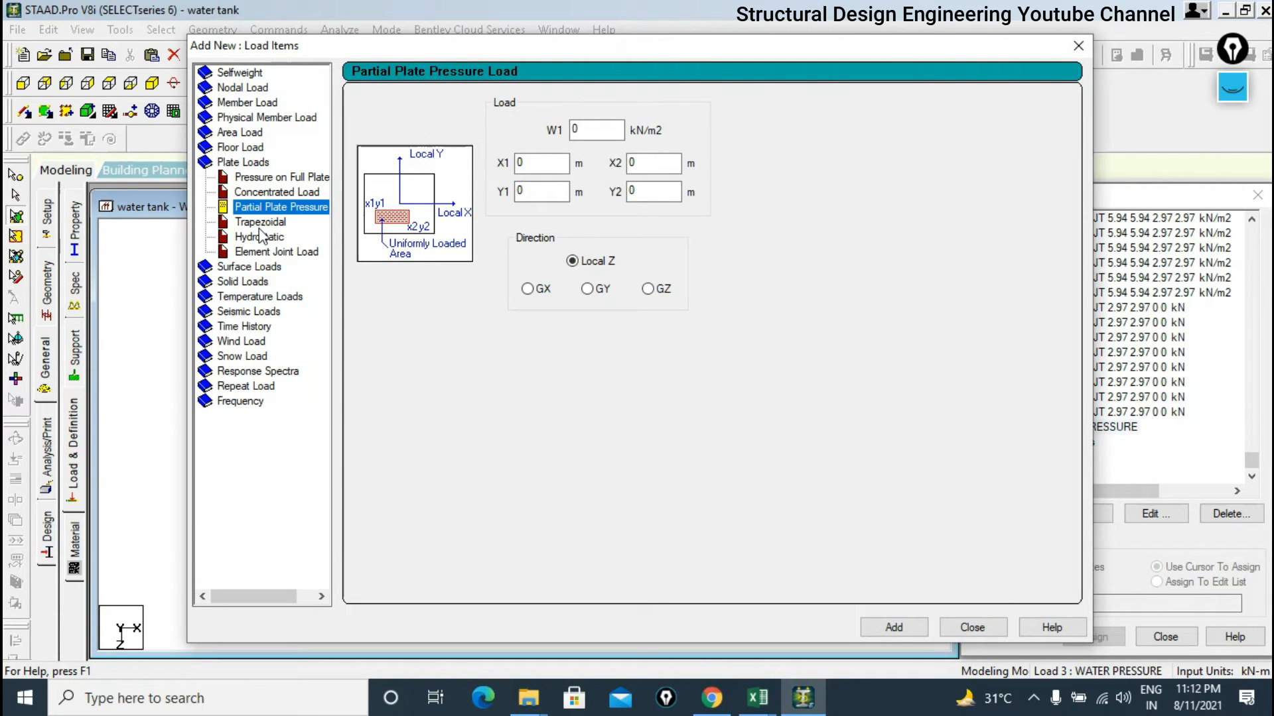
pyautogui.click(260, 222)
pyautogui.click(258, 238)
pyautogui.click(259, 252)
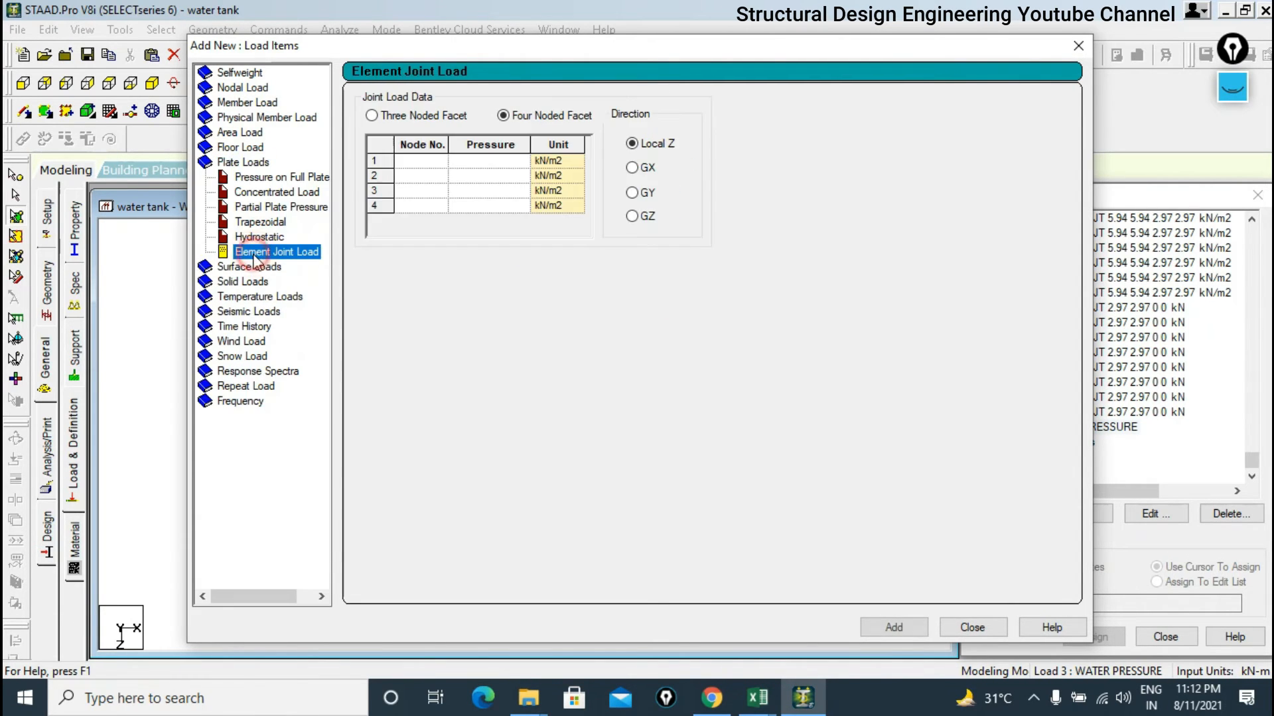
pyautogui.click(282, 177)
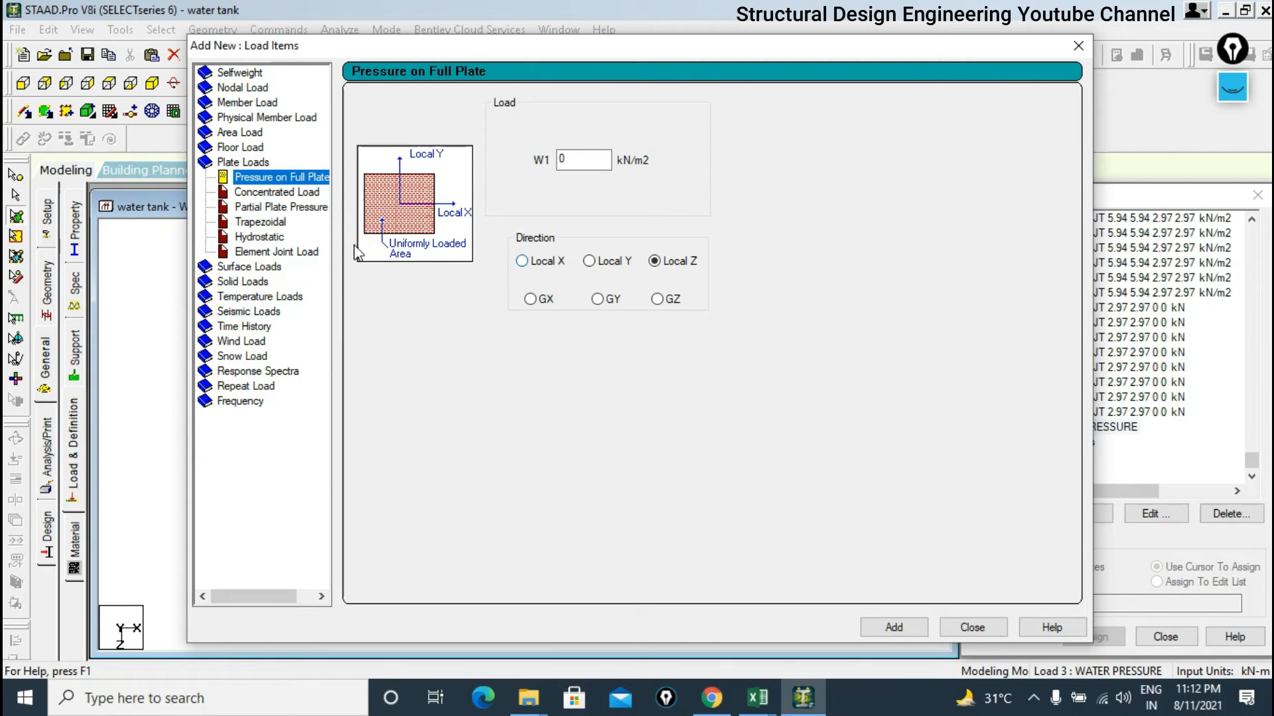
pyautogui.click(262, 192)
pyautogui.click(271, 206)
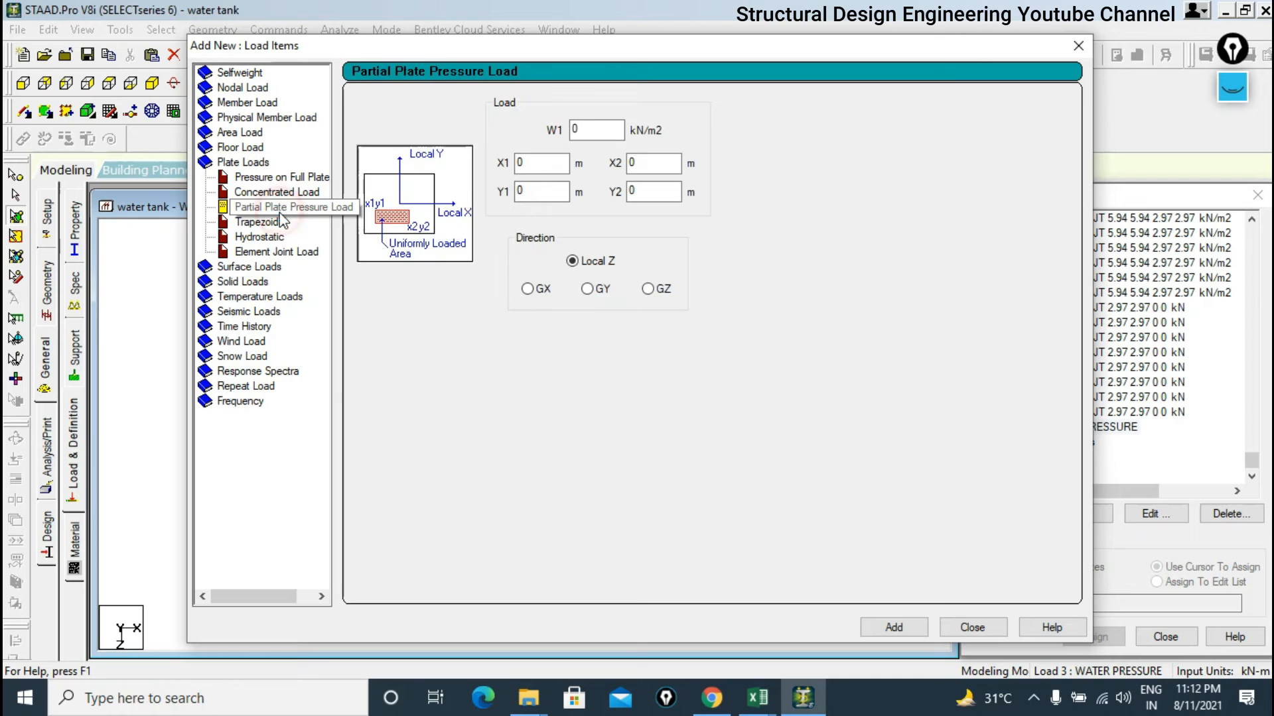
# Add a Pressure on Full Plate load of 40 kN/m2 in the GY direction under WATER PRESSURE and close the dialog.
pyautogui.click(279, 177)
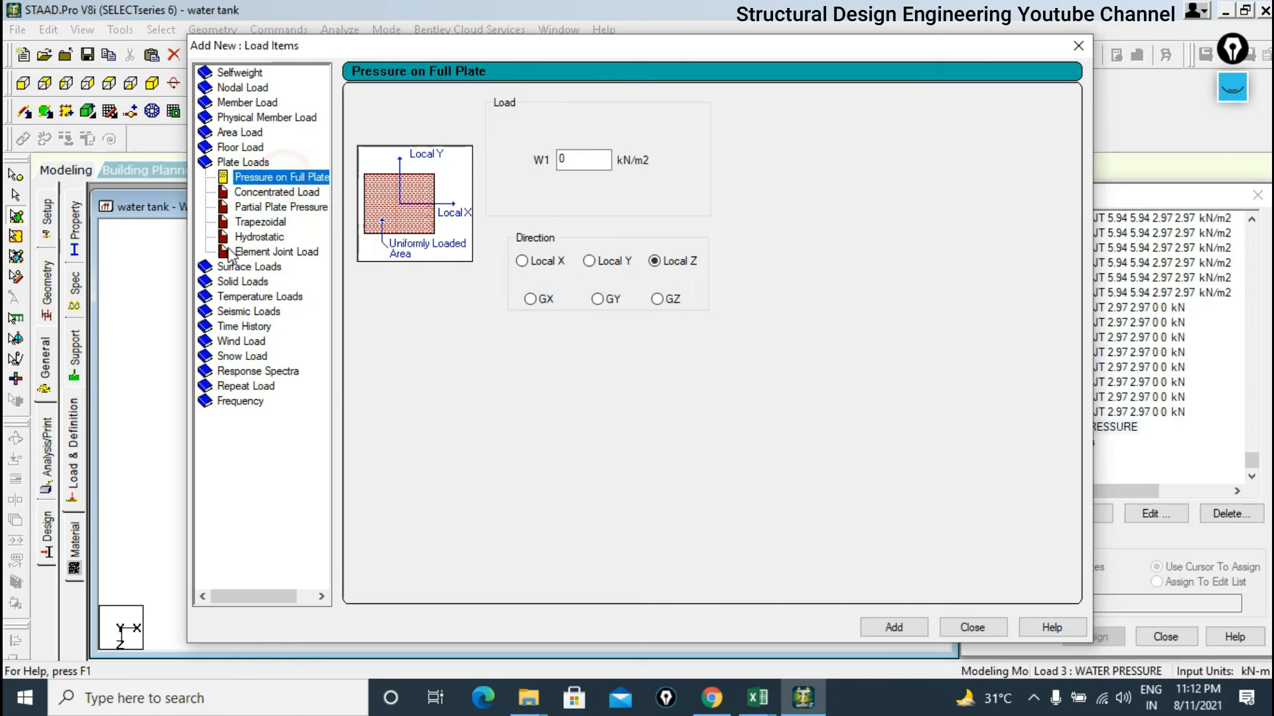
pyautogui.click(584, 160)
pyautogui.moveTo(584, 161); pyautogui.dragTo(502, 161)
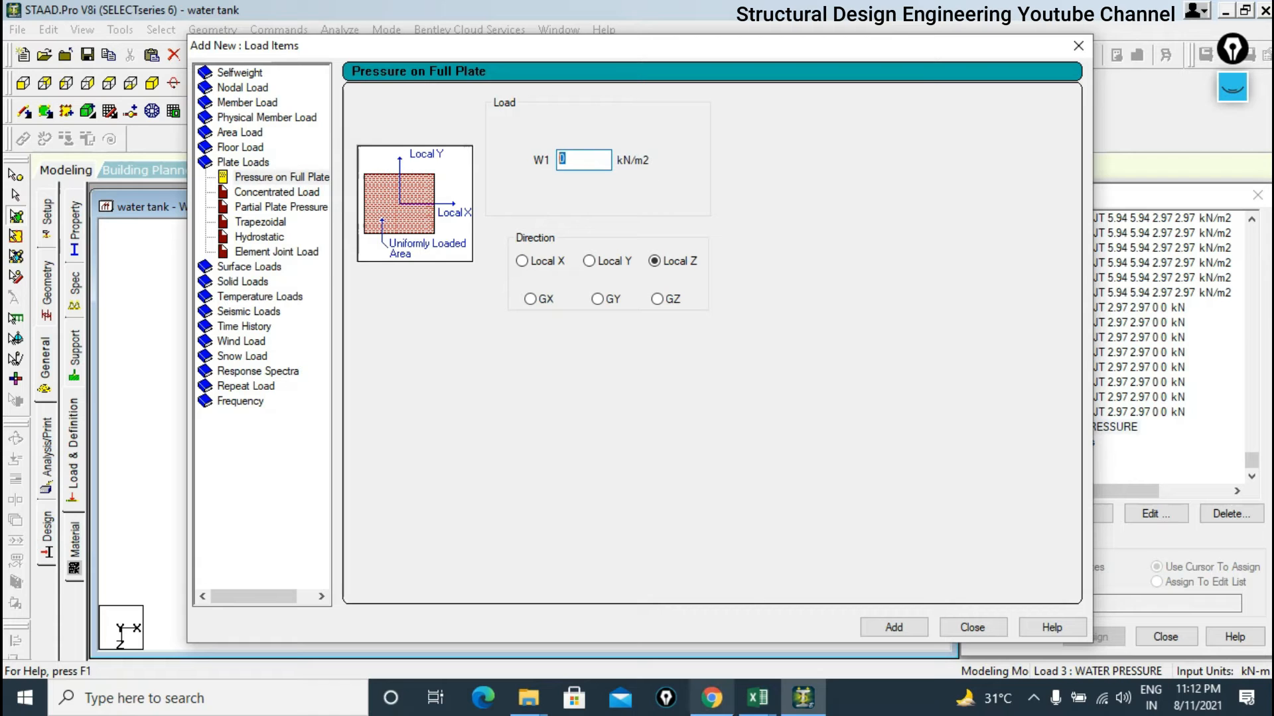
pyautogui.click(758, 700)
pyautogui.click(848, 609)
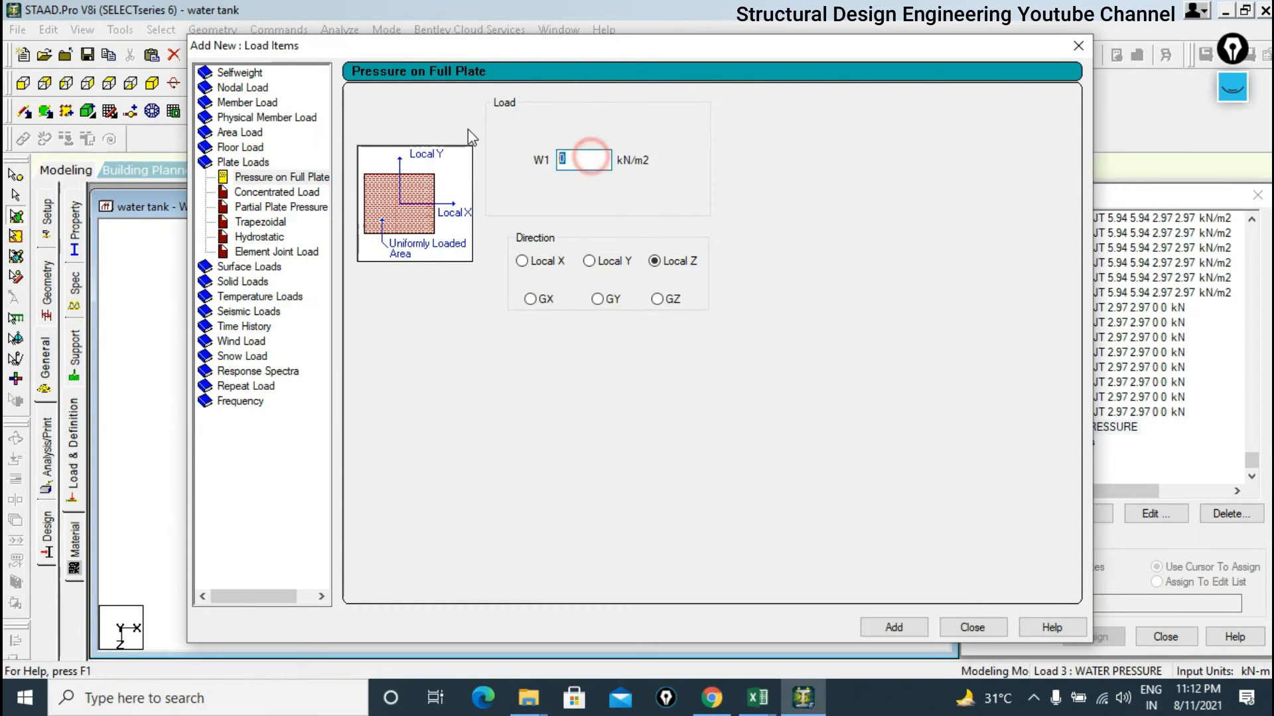
pyautogui.write('40')
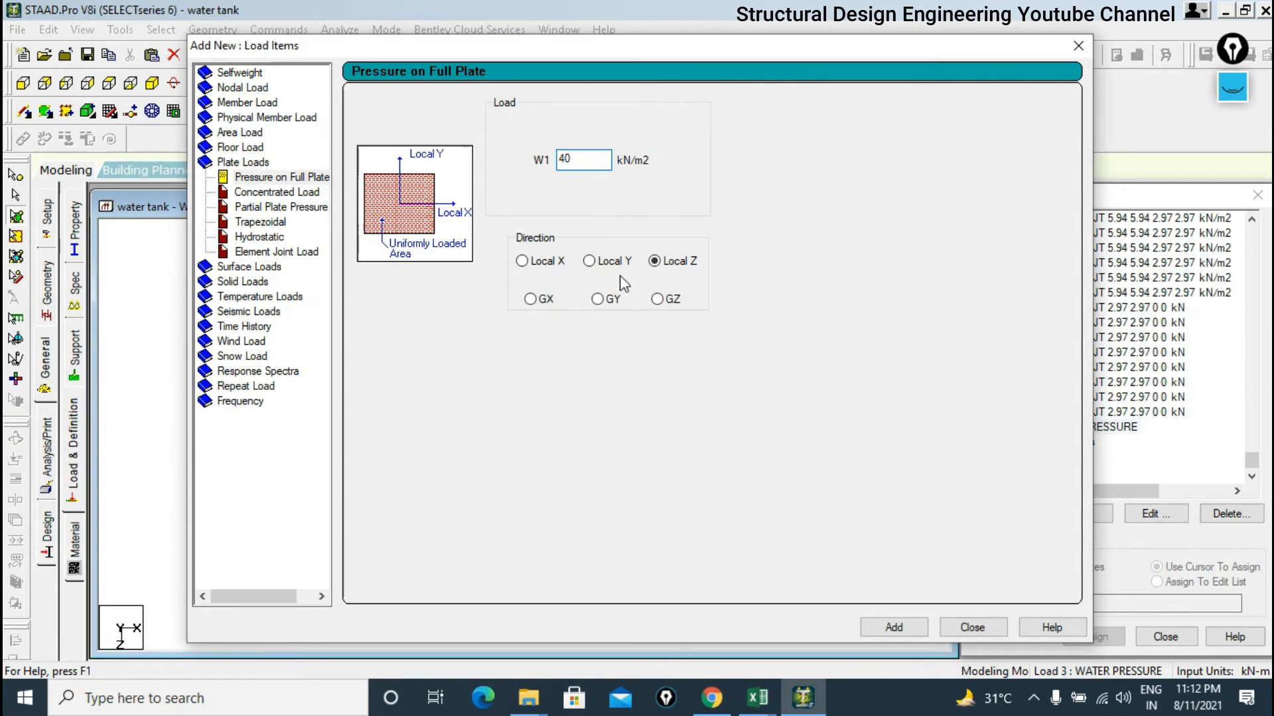
pyautogui.click(599, 299)
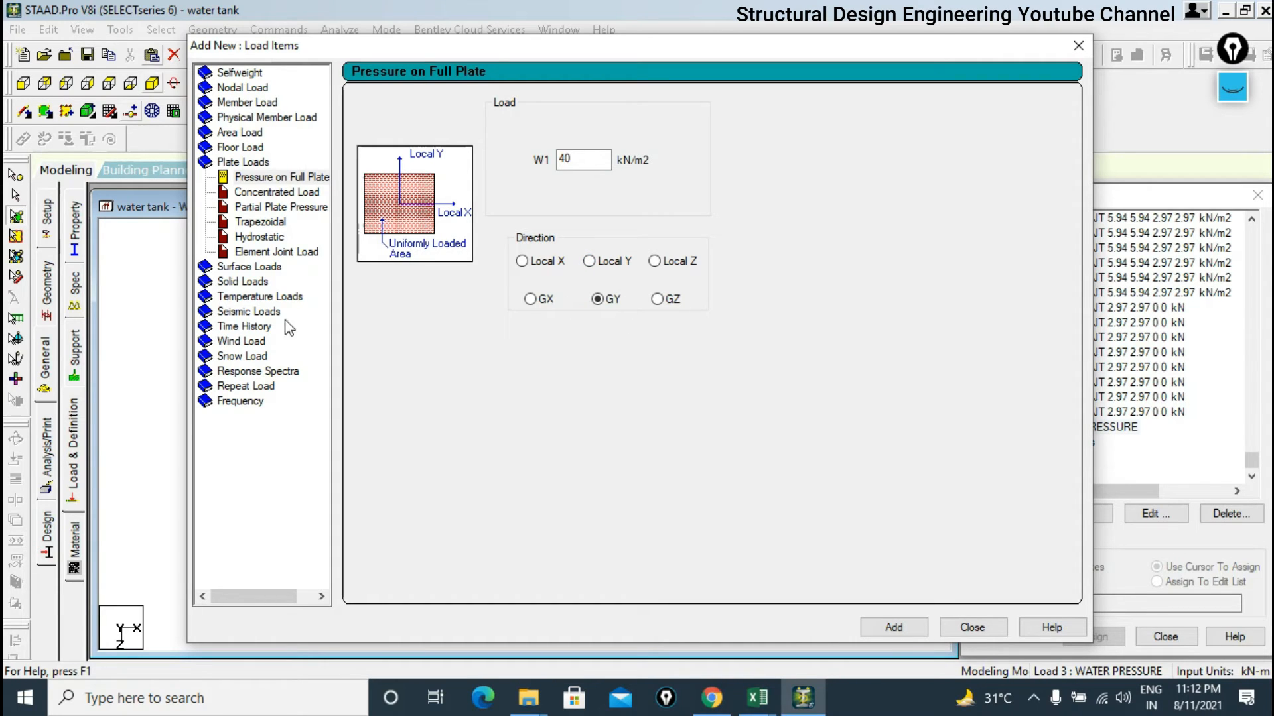
pyautogui.click(917, 626)
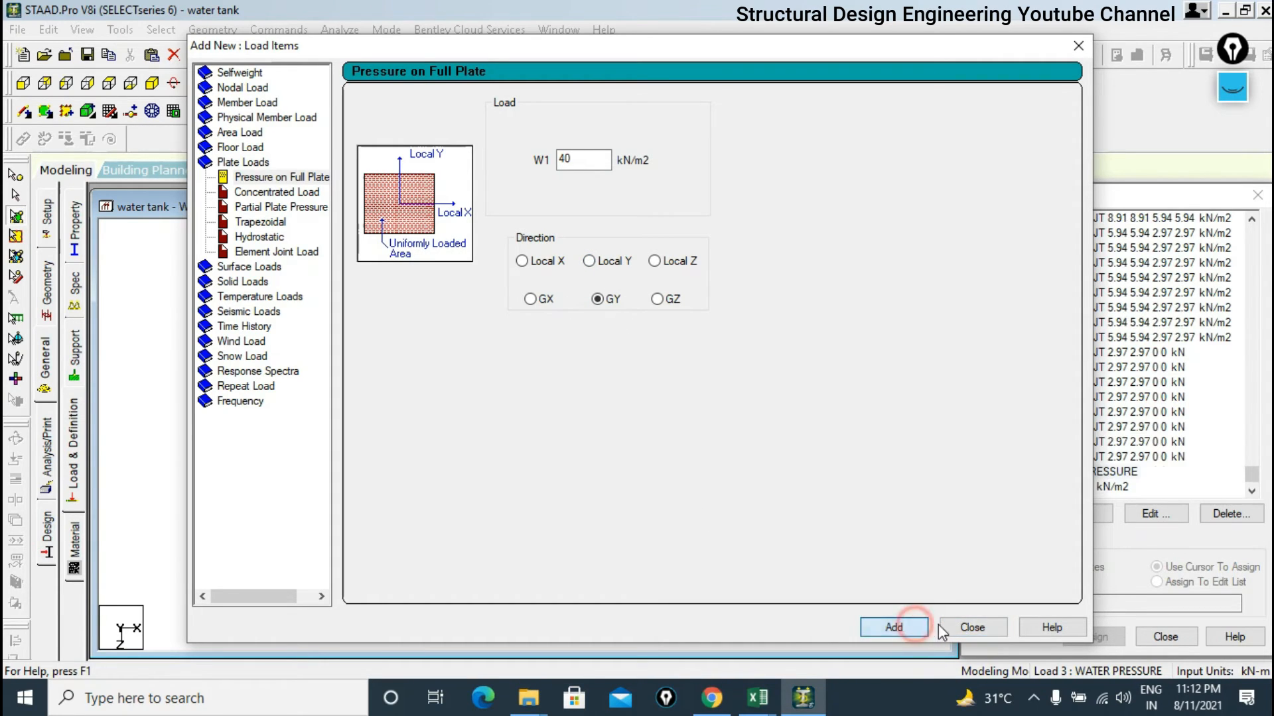
pyautogui.click(973, 628)
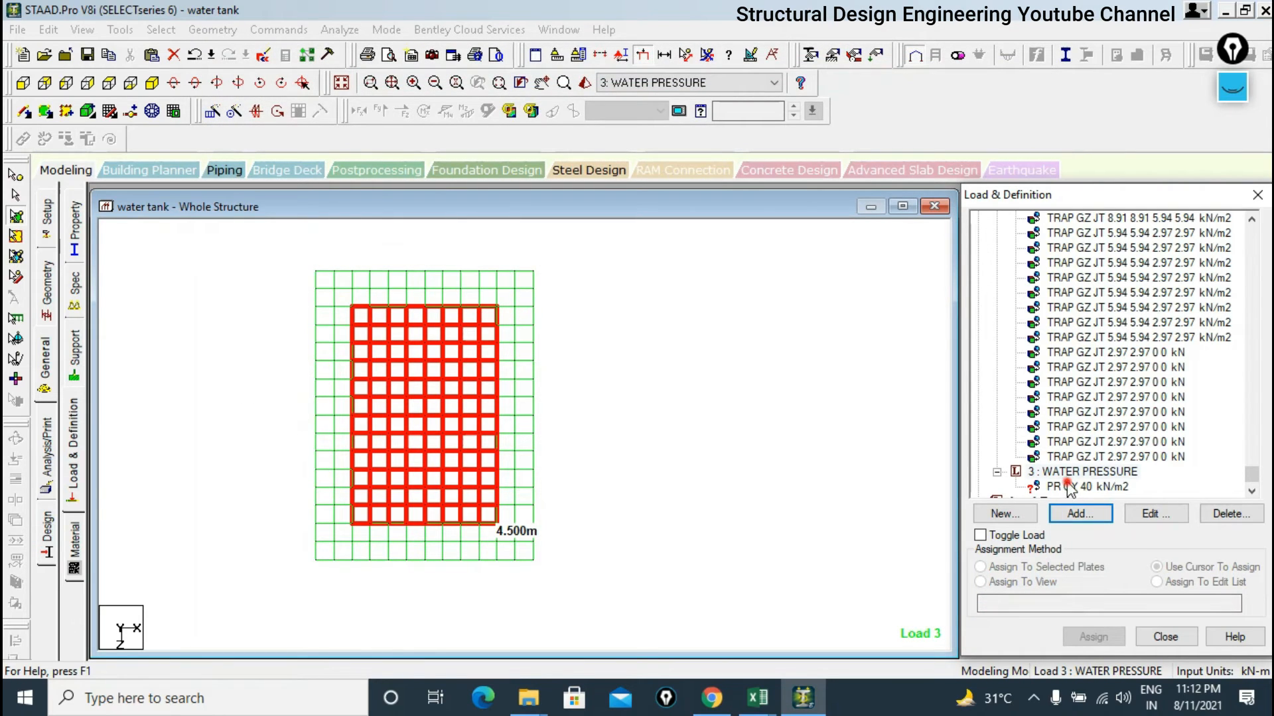
# Assign the 40 kN/m2 GY pressure to the selected interior base slab plates and show the model in isometric view.
pyautogui.click(1066, 487)
pyautogui.click(1056, 569)
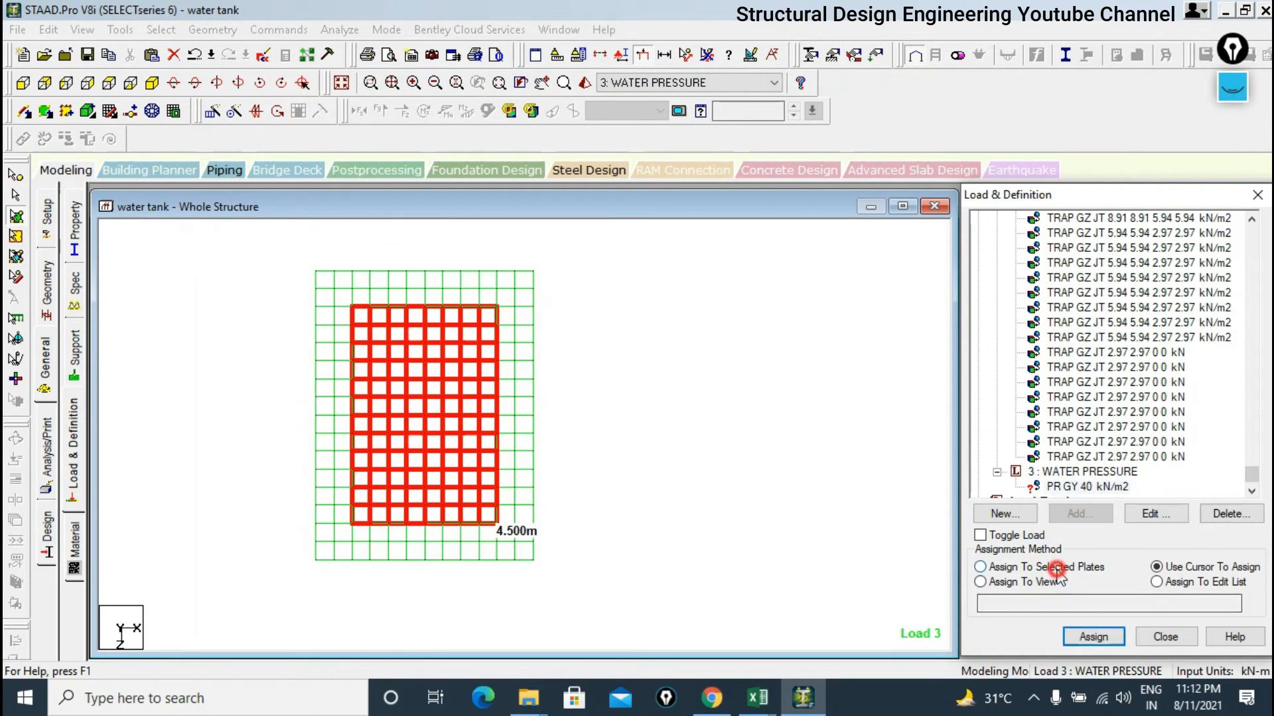
pyautogui.click(1093, 637)
pyautogui.click(1148, 469)
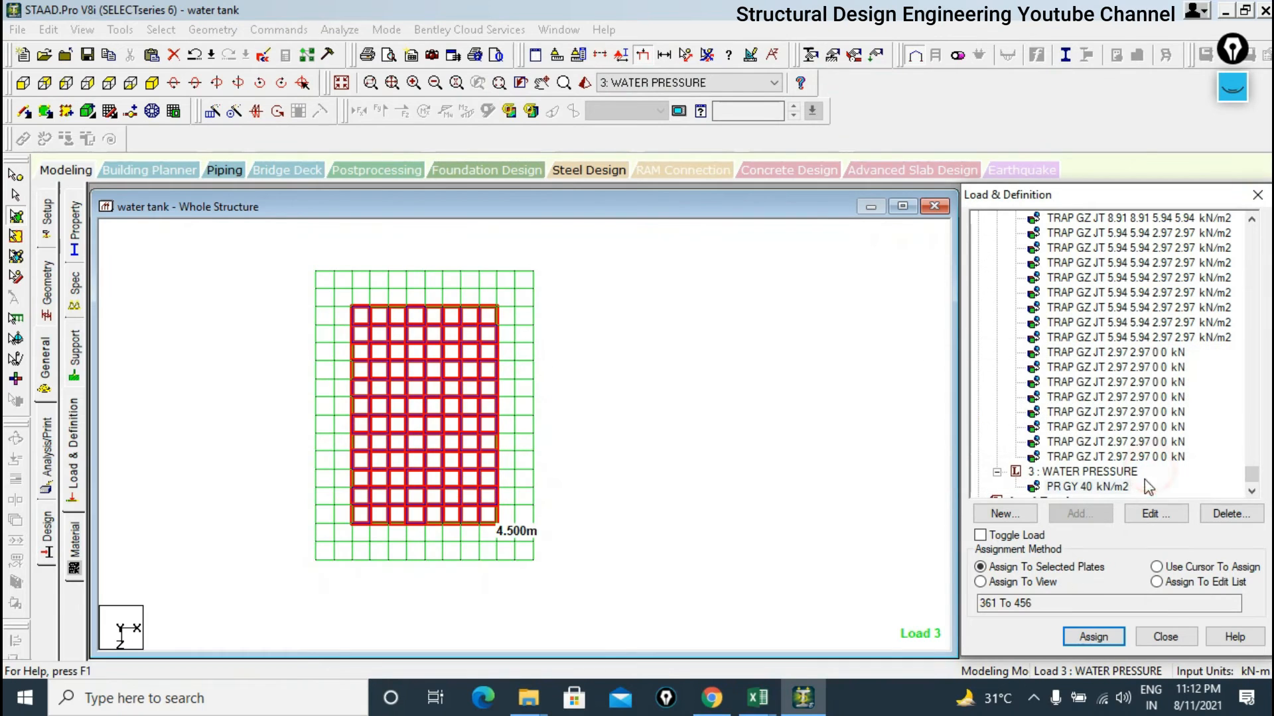
pyautogui.click(152, 83)
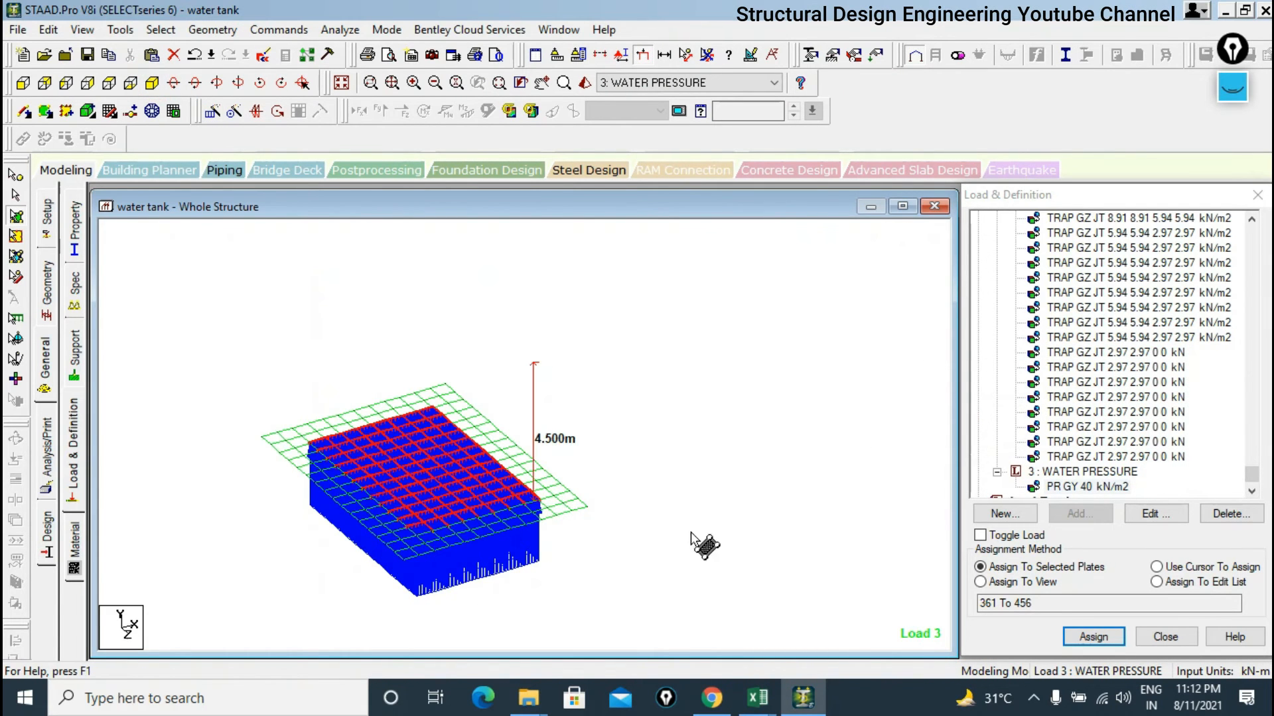
# Change the base slab's GY plate pressure to -40 kN/m2 and close the edit dialog.
pyautogui.doubleClick(1068, 487)
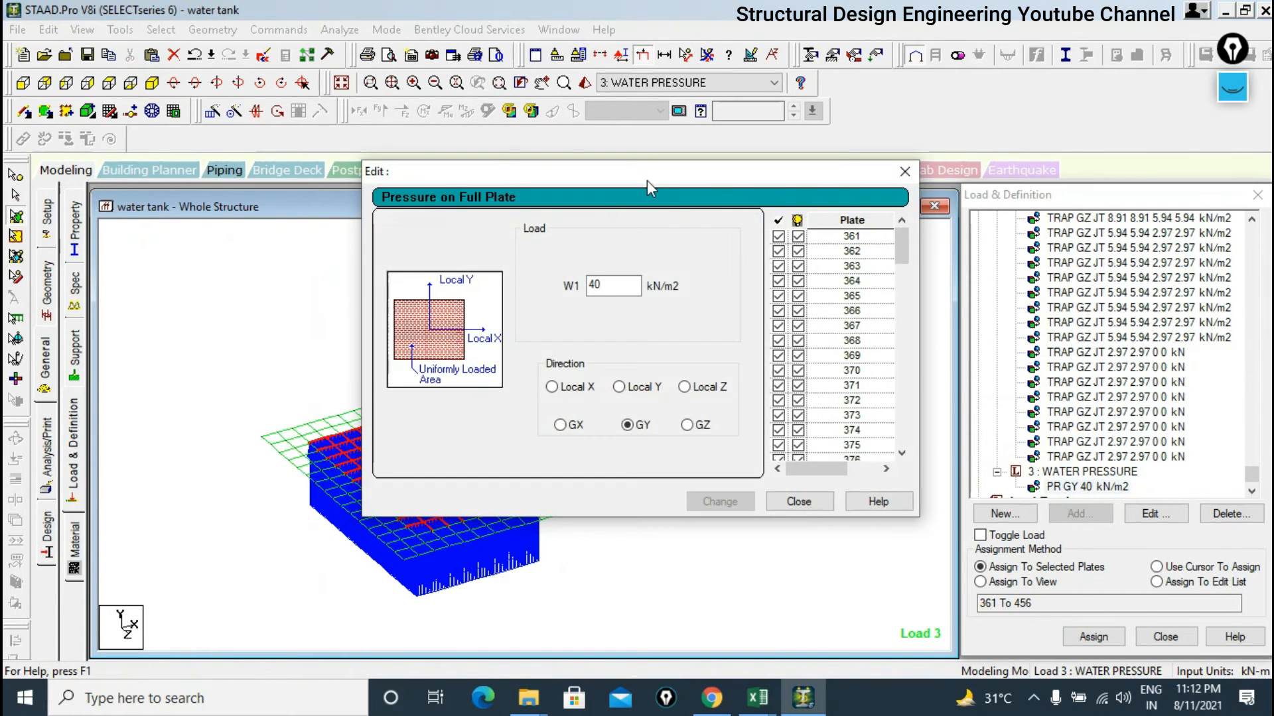
pyautogui.moveTo(647, 181); pyautogui.dragTo(810, 167)
pyautogui.click(753, 273)
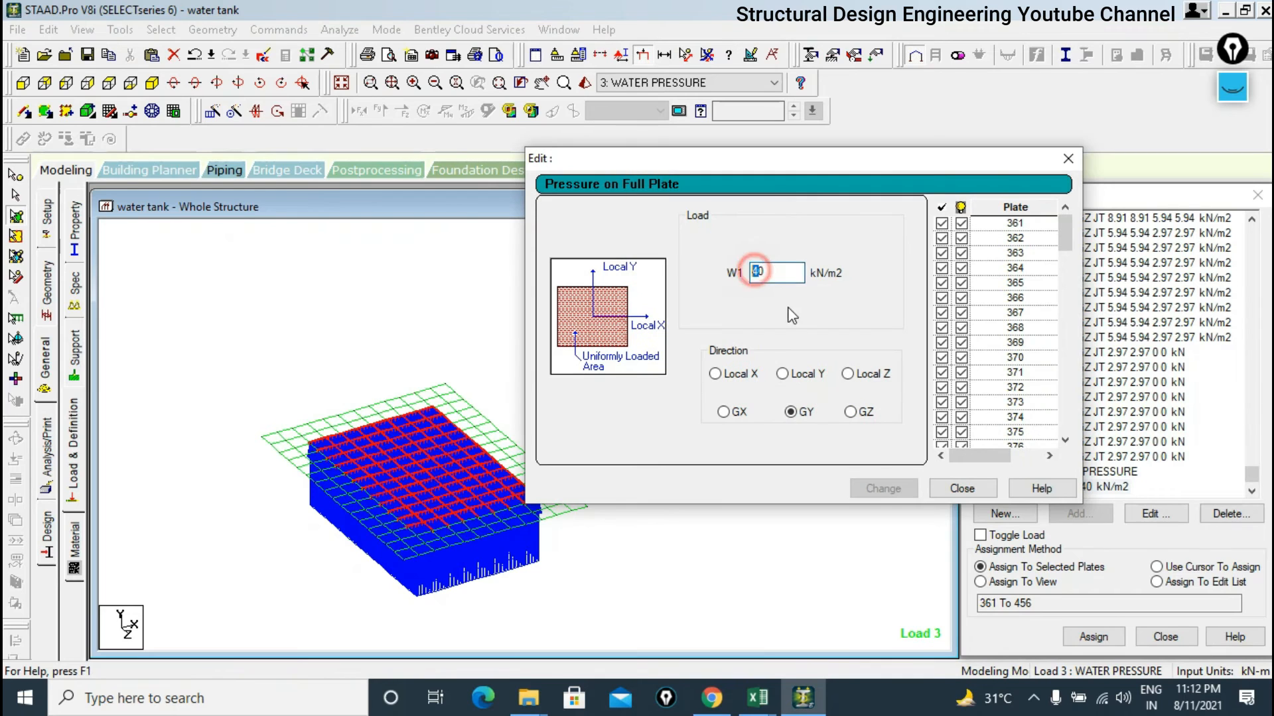
pyautogui.write('-')
pyautogui.click(755, 270)
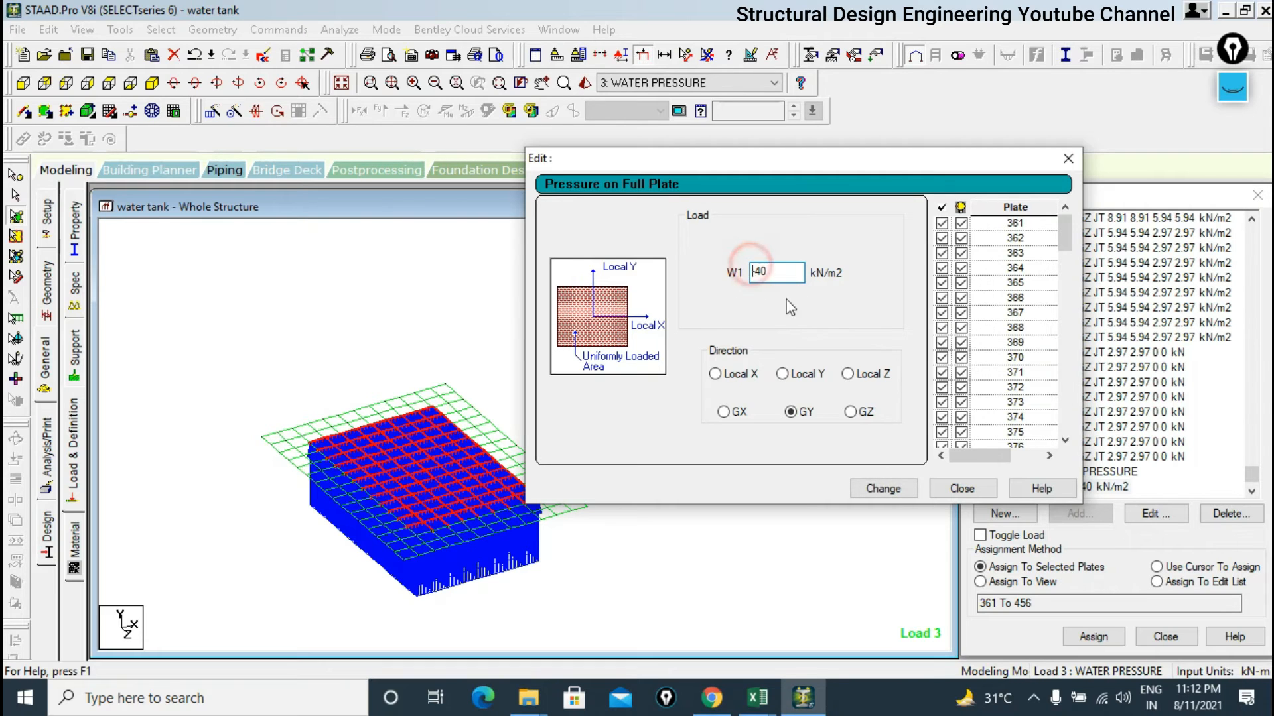
pyautogui.click(876, 489)
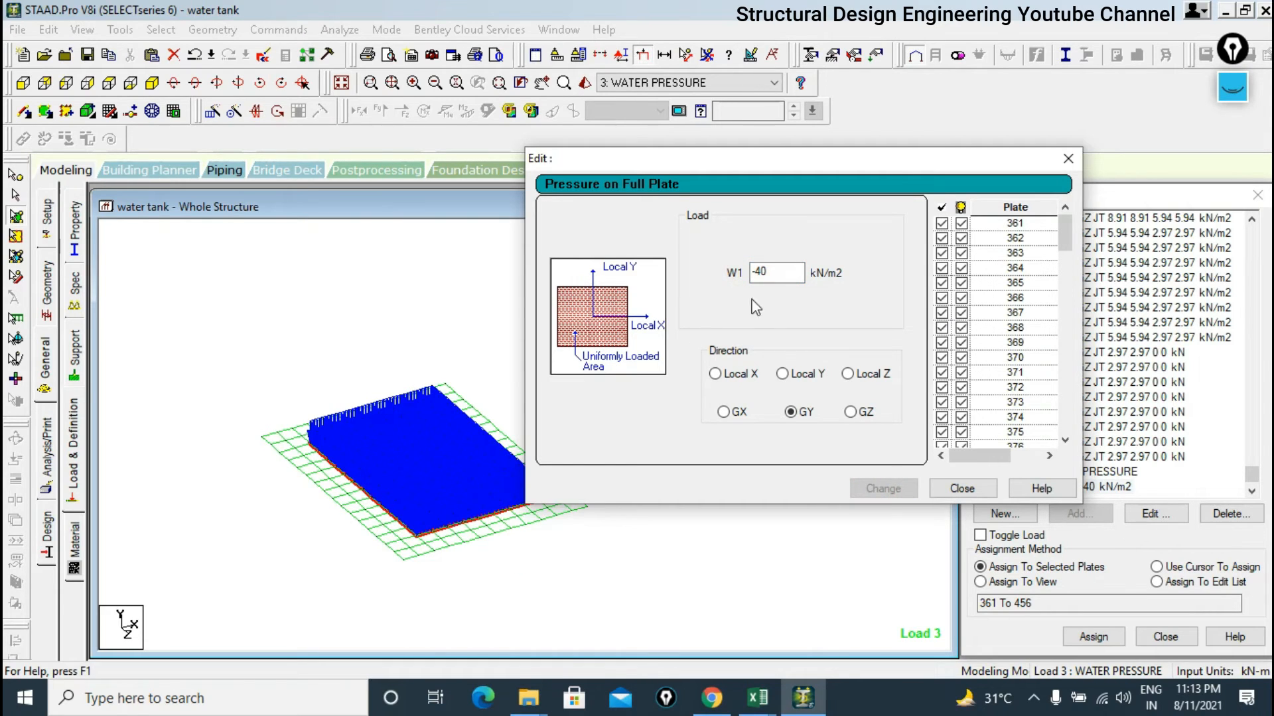
pyautogui.click(1060, 167)
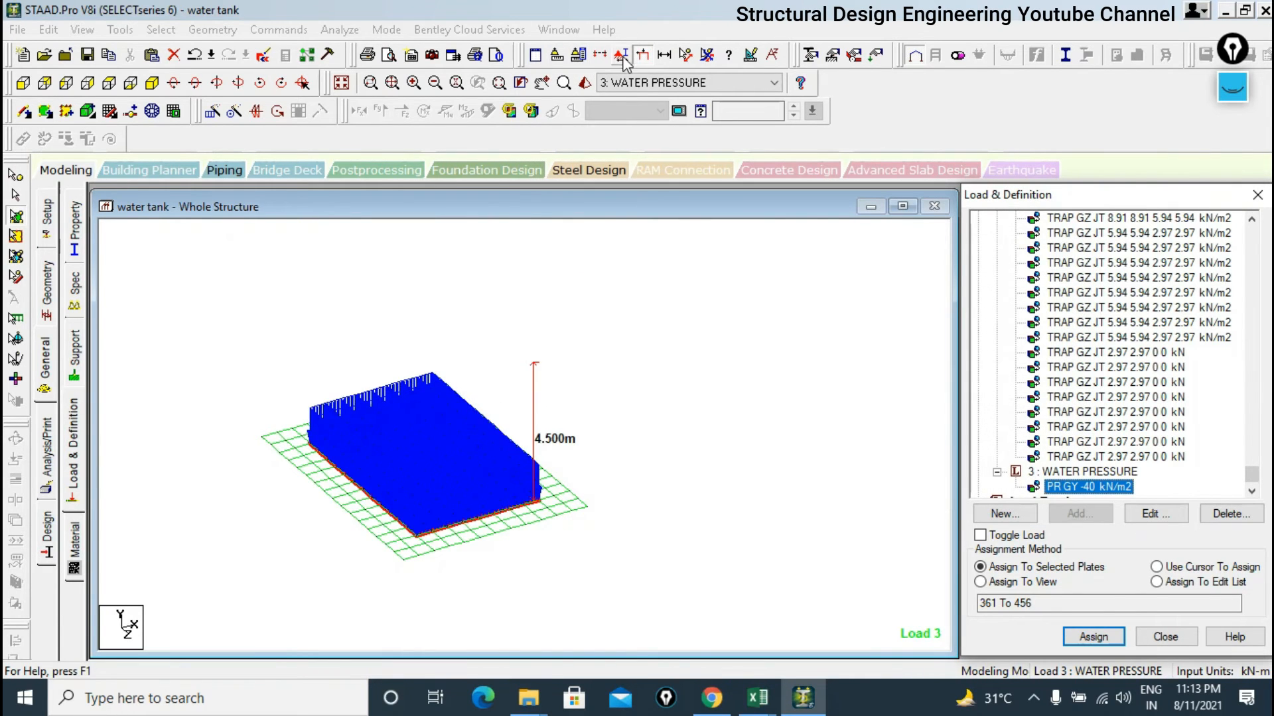
# Measure the base slab's projection from the loaded area's corner to the slab's outer edge.
pyautogui.click(642, 56)
pyautogui.scroll(3, 592, 342)
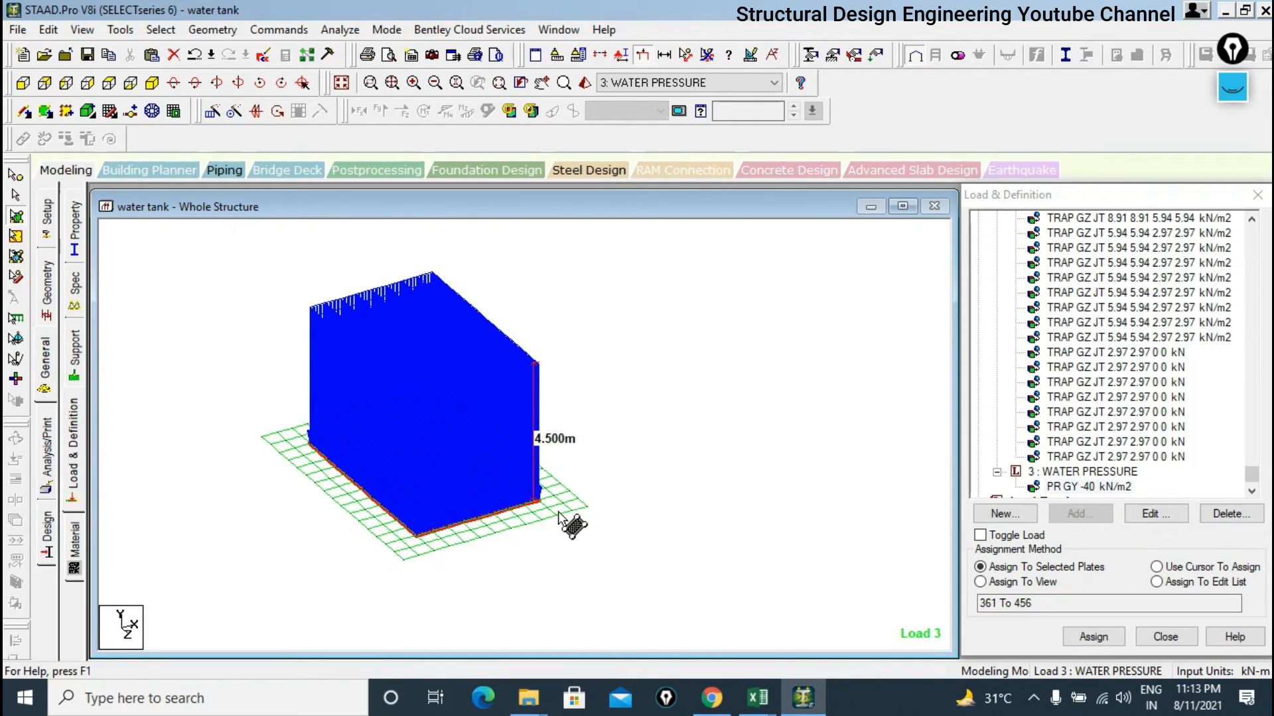
pyautogui.scroll(-3, 564, 509)
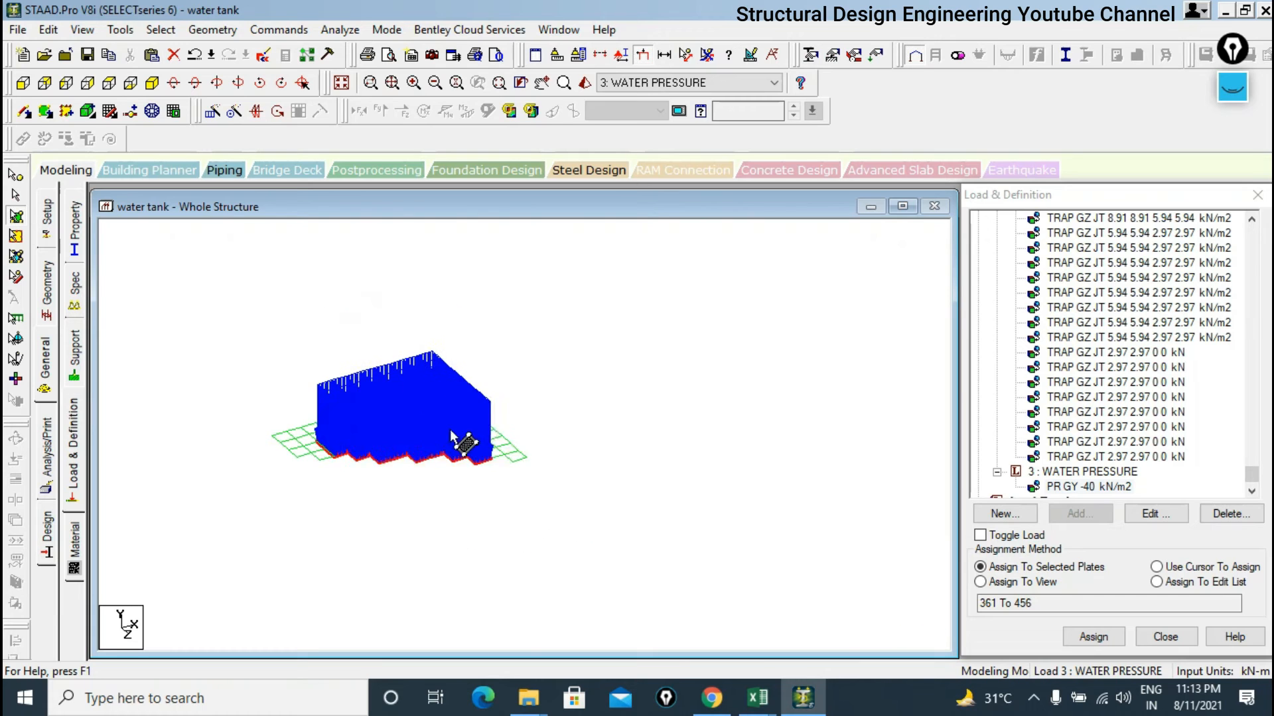
pyautogui.scroll(2, 425, 524)
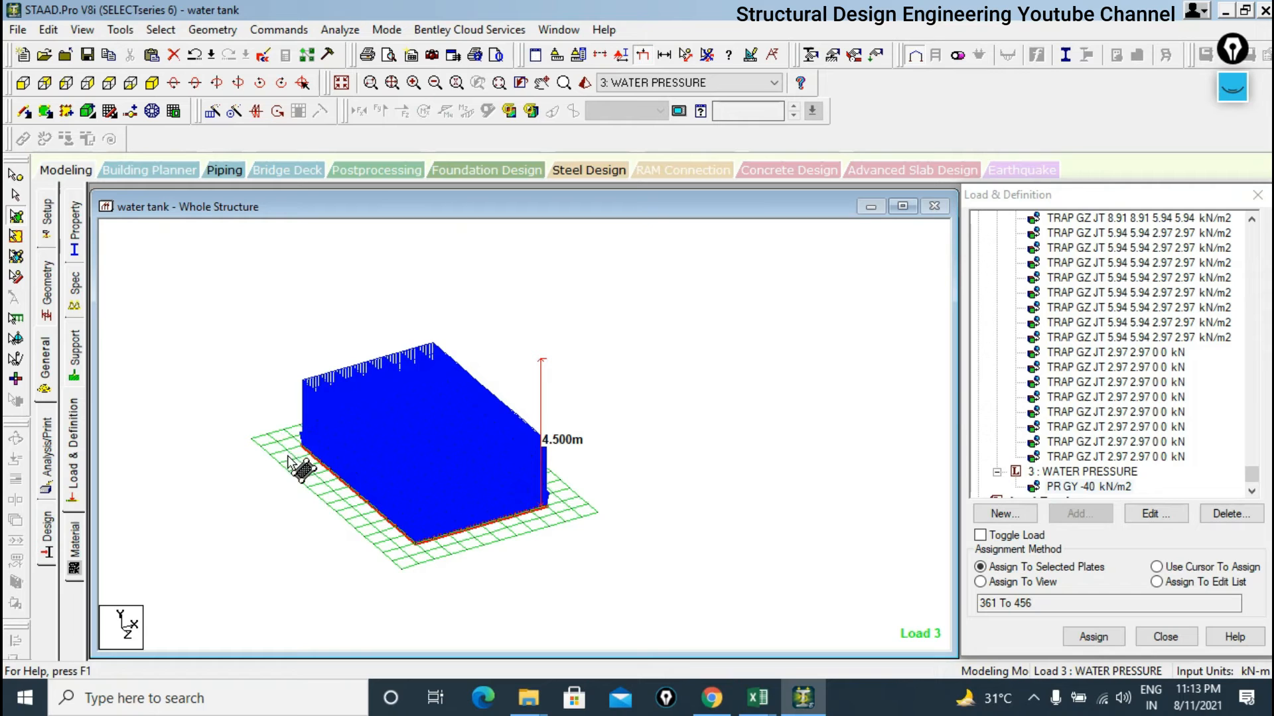
pyautogui.click(686, 55)
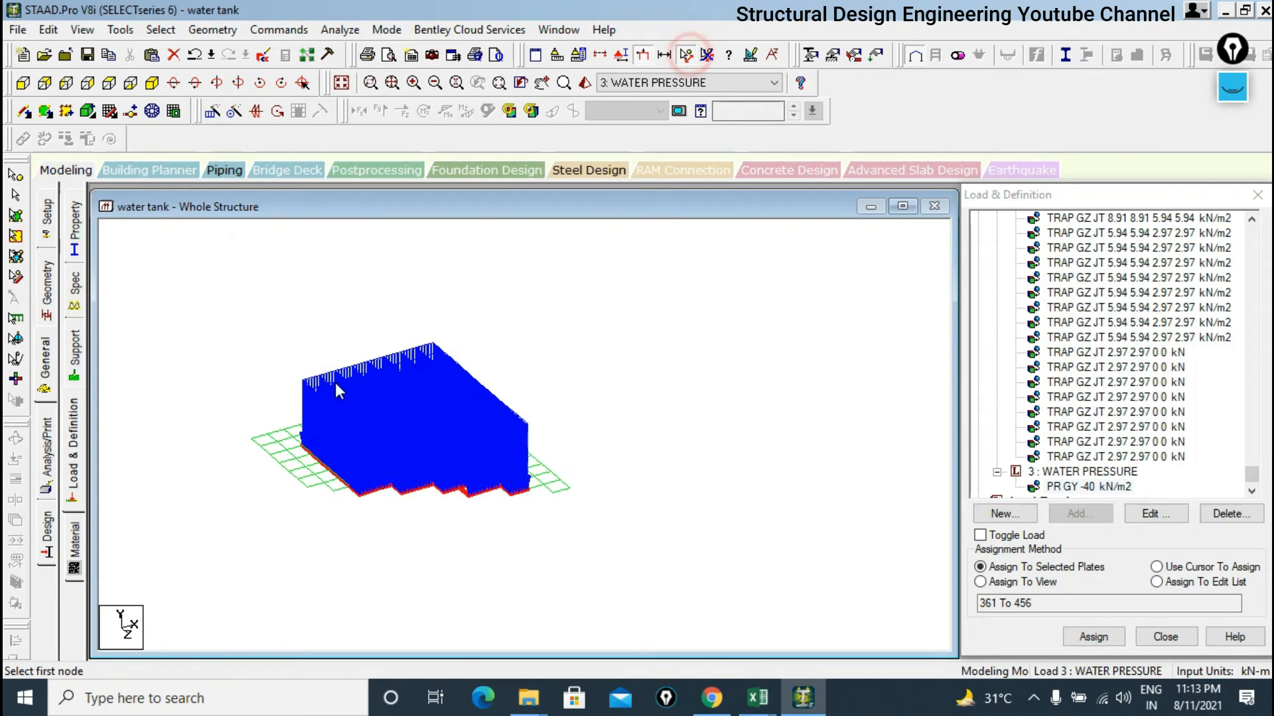
pyautogui.click(304, 444)
pyautogui.click(271, 456)
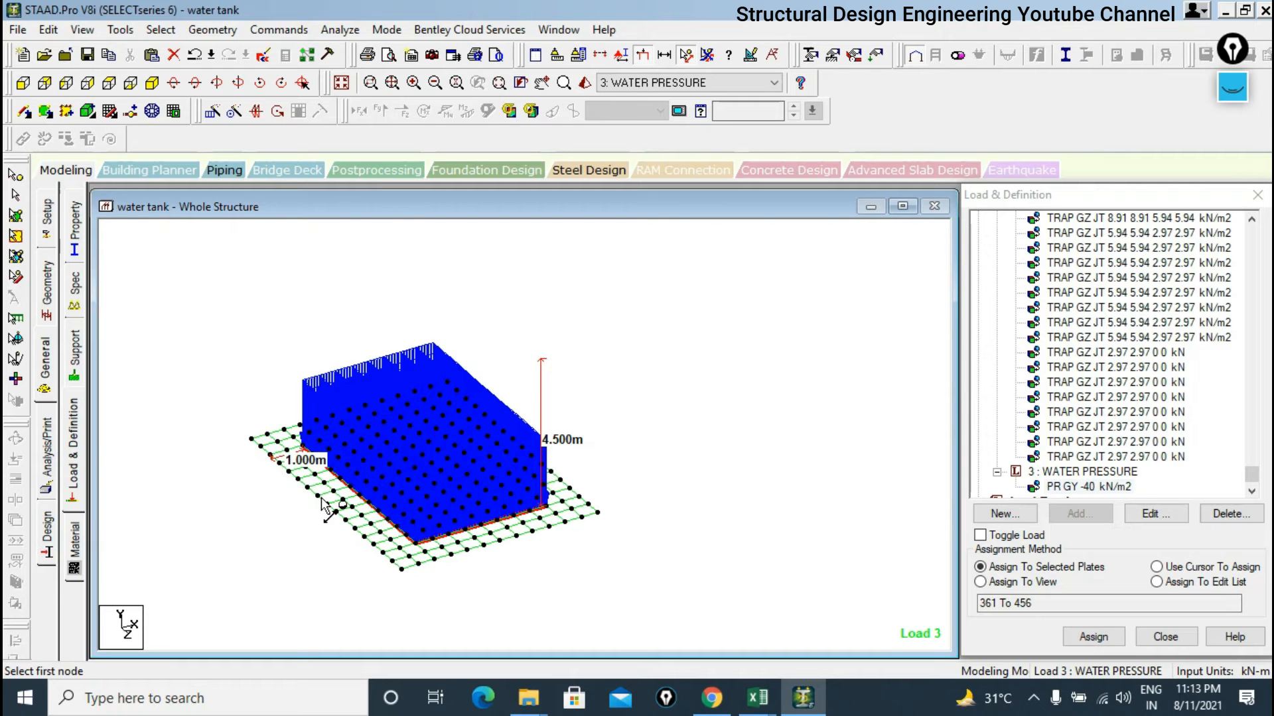
# Switch to the Book1 workbook in Excel and calculate the soil load in B11 with =1.2*18.
pyautogui.click(711, 698)
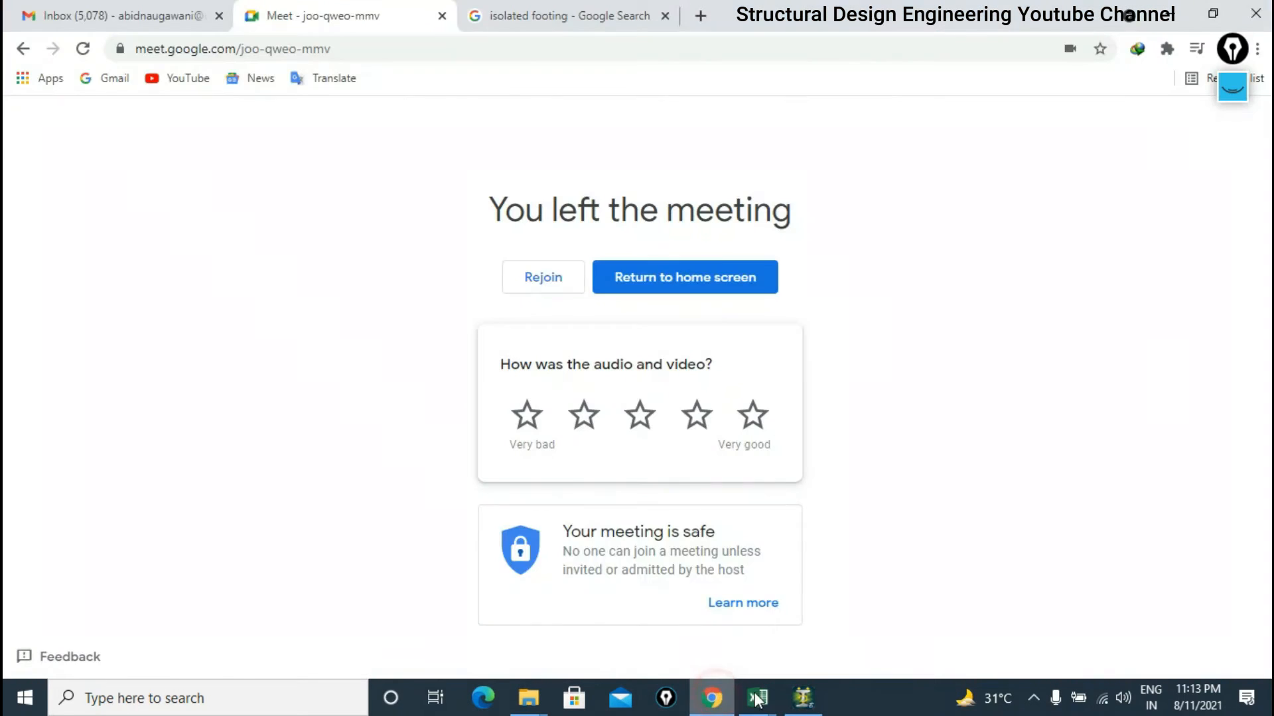
pyautogui.moveTo(757, 697)
pyautogui.click(675, 626)
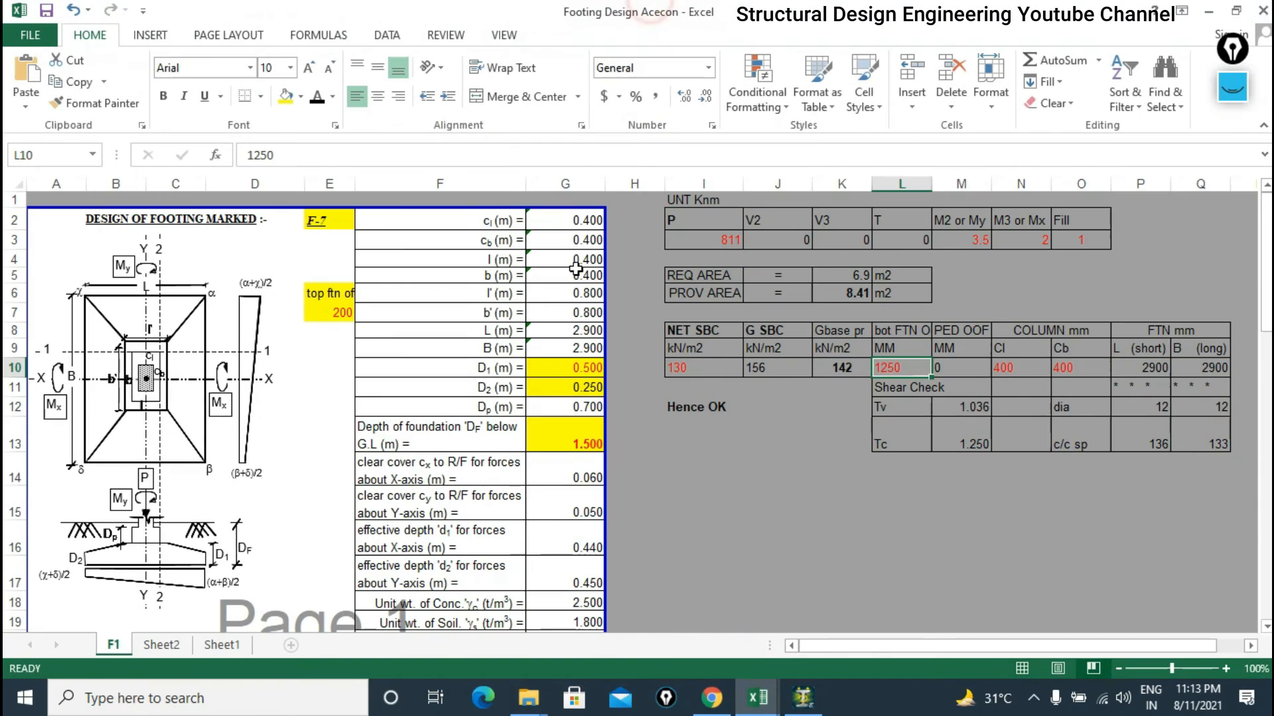
pyautogui.click(1209, 9)
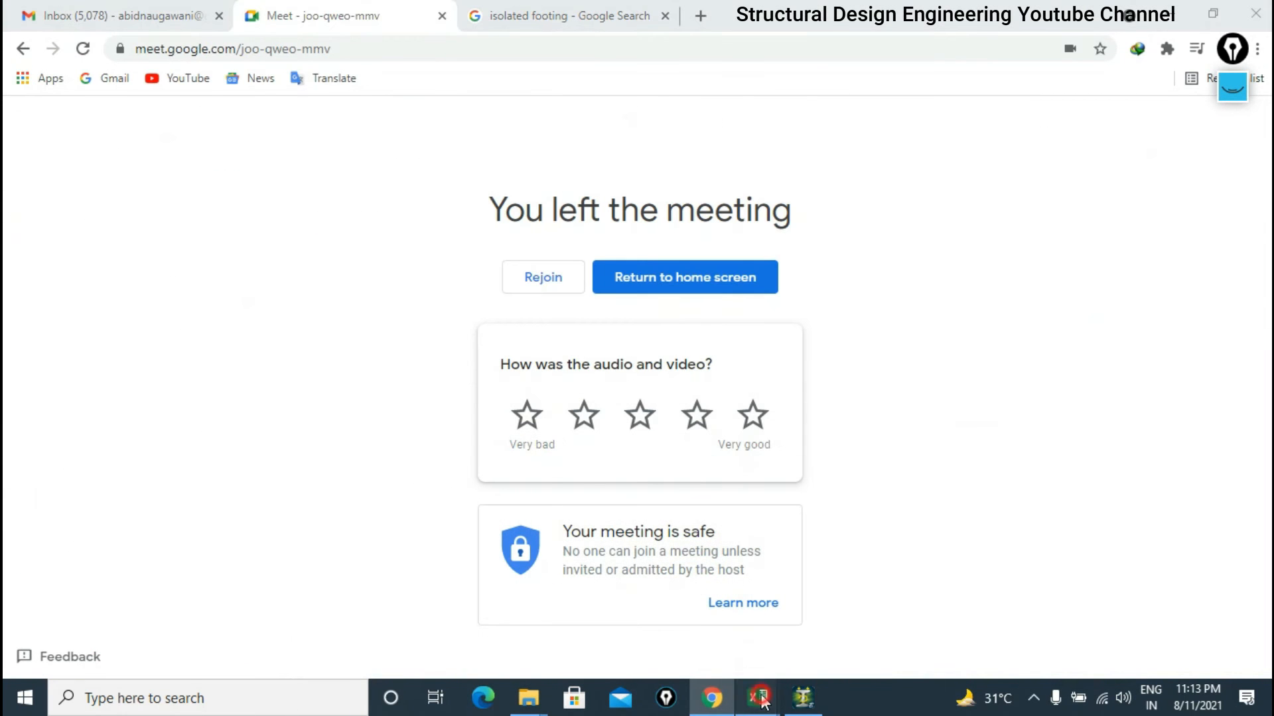
pyautogui.moveTo(757, 697)
pyautogui.click(769, 593)
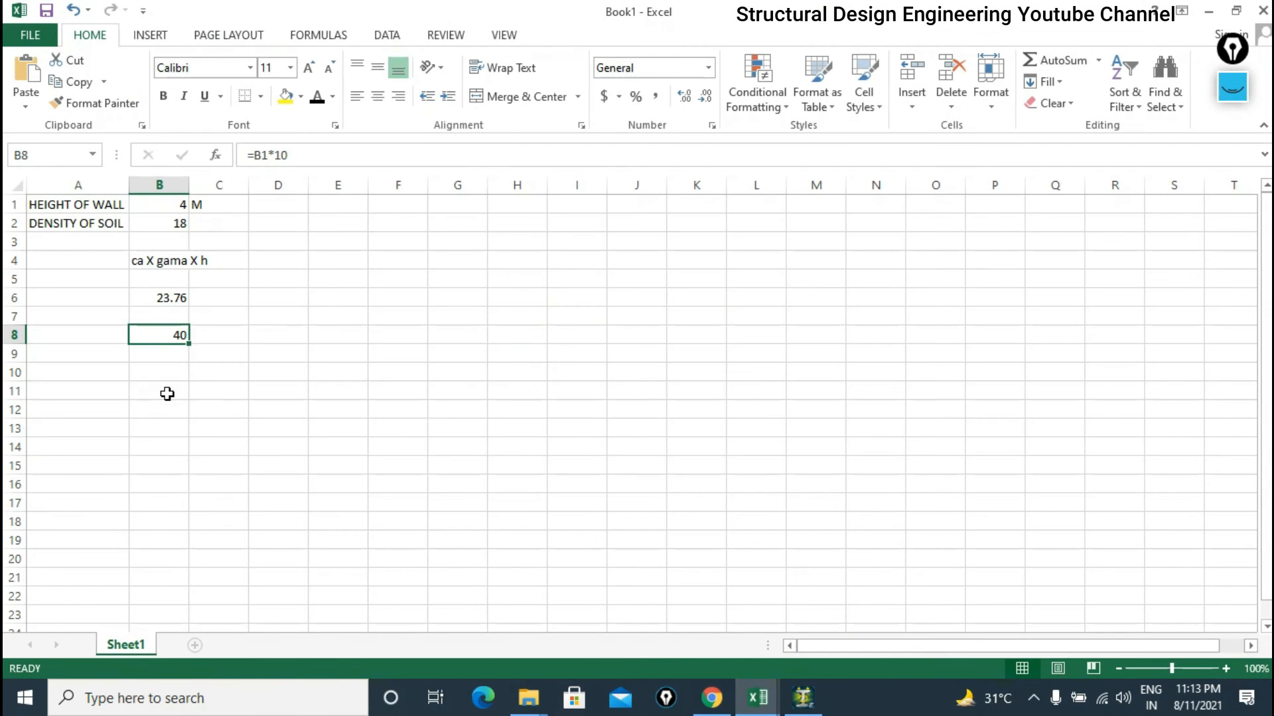
pyautogui.click(166, 395)
pyautogui.write('1.2*18')
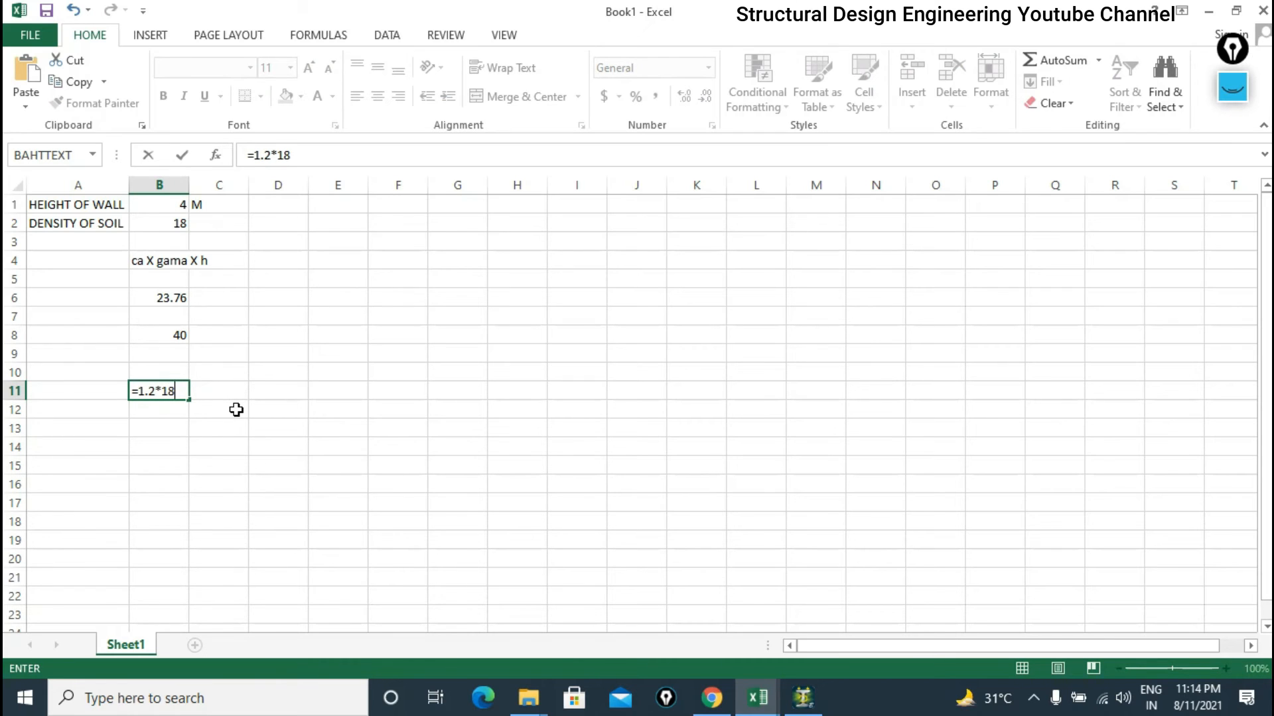
pyautogui.press('Return')
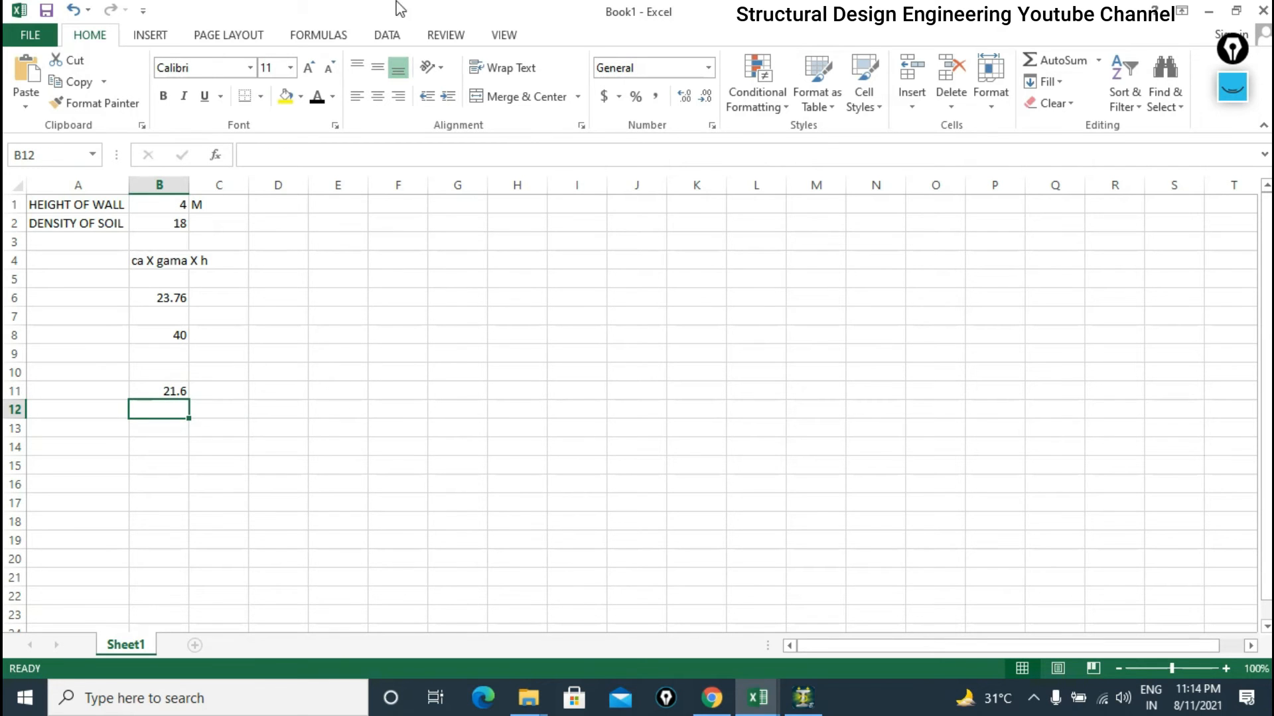
# Switch back to STAAD.Pro and select all base slab projection plates around the tank's perimeter in plan view.
pyautogui.click(1208, 11)
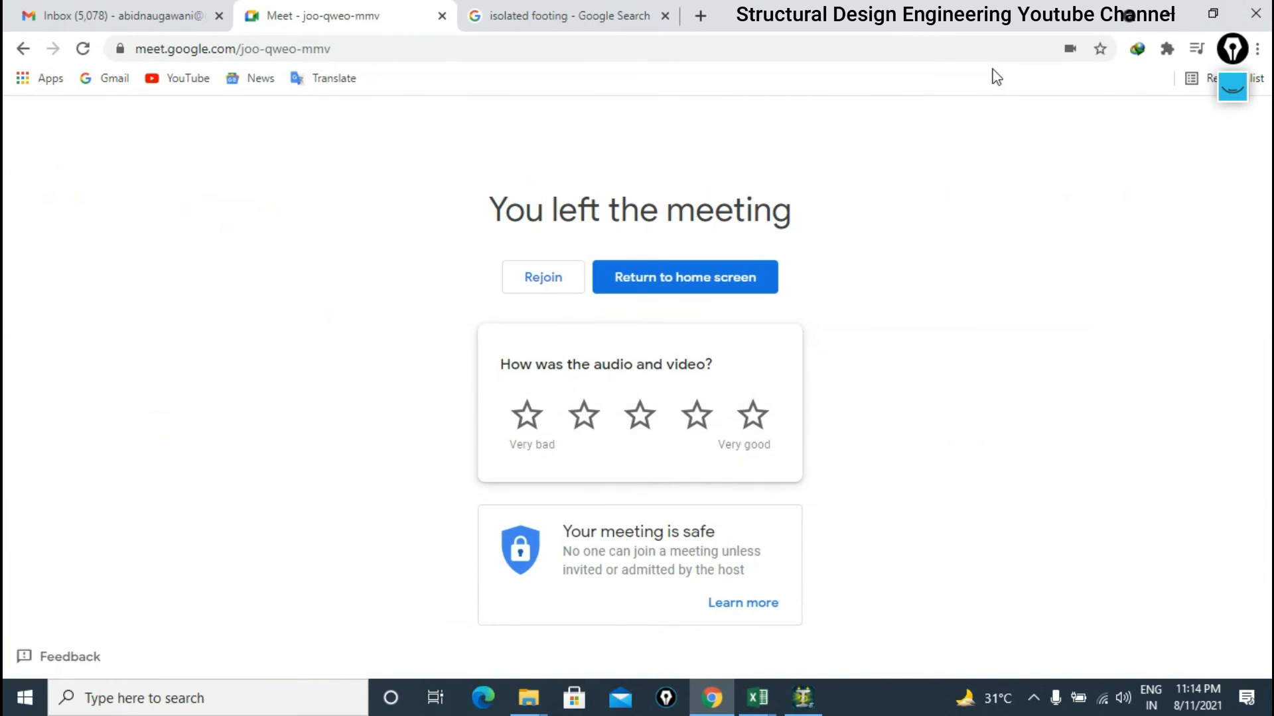
pyautogui.click(1170, 12)
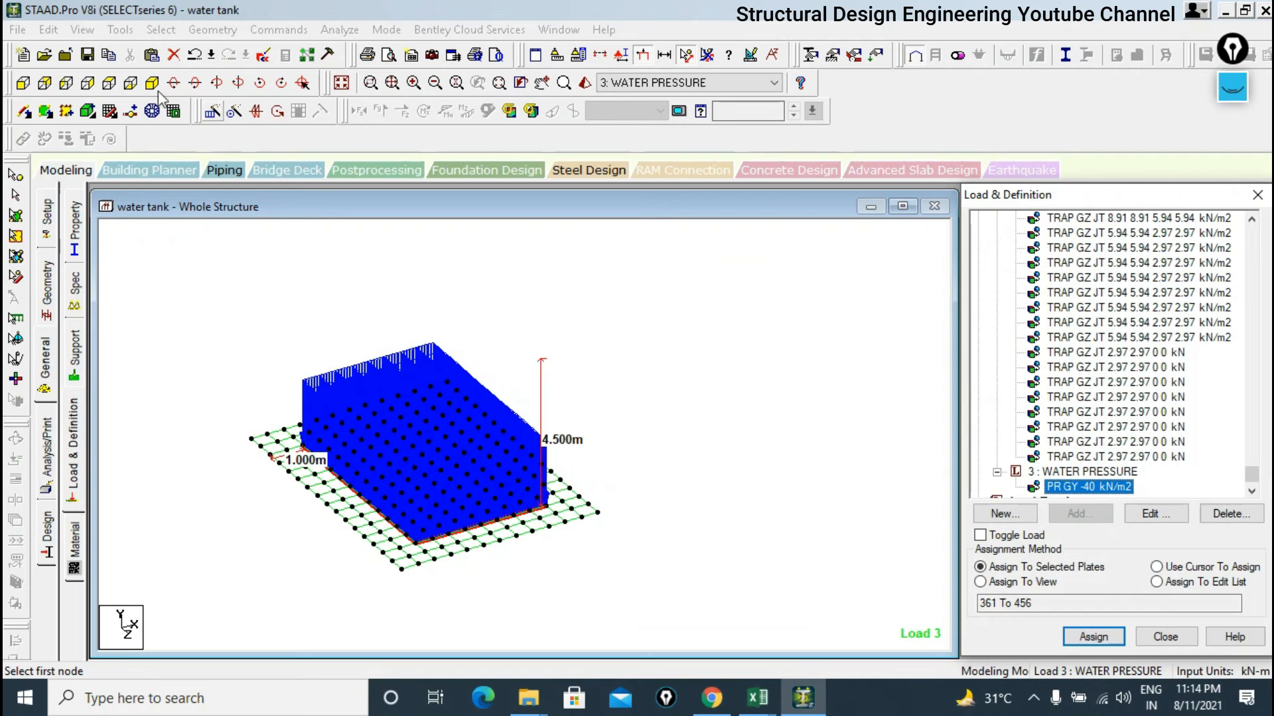
pyautogui.click(108, 83)
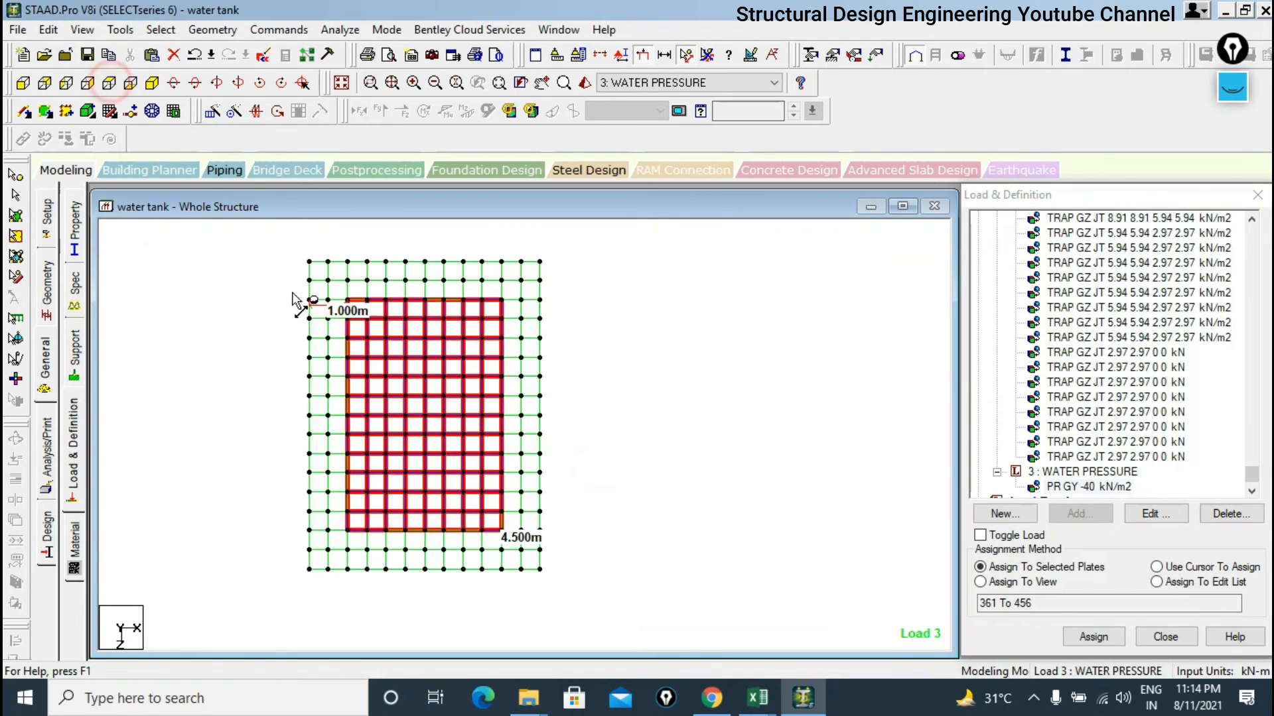
pyautogui.click(16, 215)
pyautogui.moveTo(179, 264); pyautogui.dragTo(365, 568)
pyautogui.moveTo(270, 266); pyautogui.dragTo(314, 524)
pyautogui.keyDown('ctrl'); pyautogui.moveTo(250, 239); pyautogui.dragTo(339, 557); pyautogui.keyUp('ctrl')
pyautogui.keyDown('ctrl'); pyautogui.moveTo(285, 251); pyautogui.dragTo(571, 292); pyautogui.keyUp('ctrl')
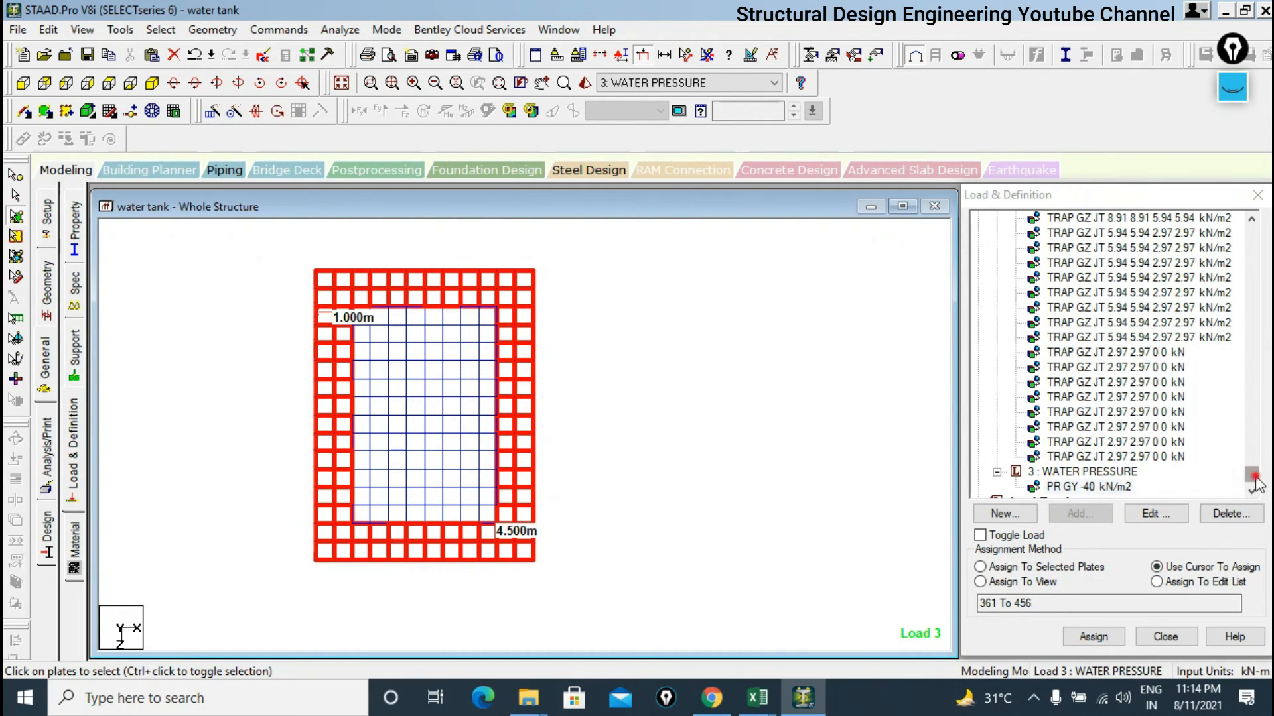
# Begin a full-plate pressure load in the GY direction for load case 2 SOIL PRESSURE.
pyautogui.click(1094, 637)
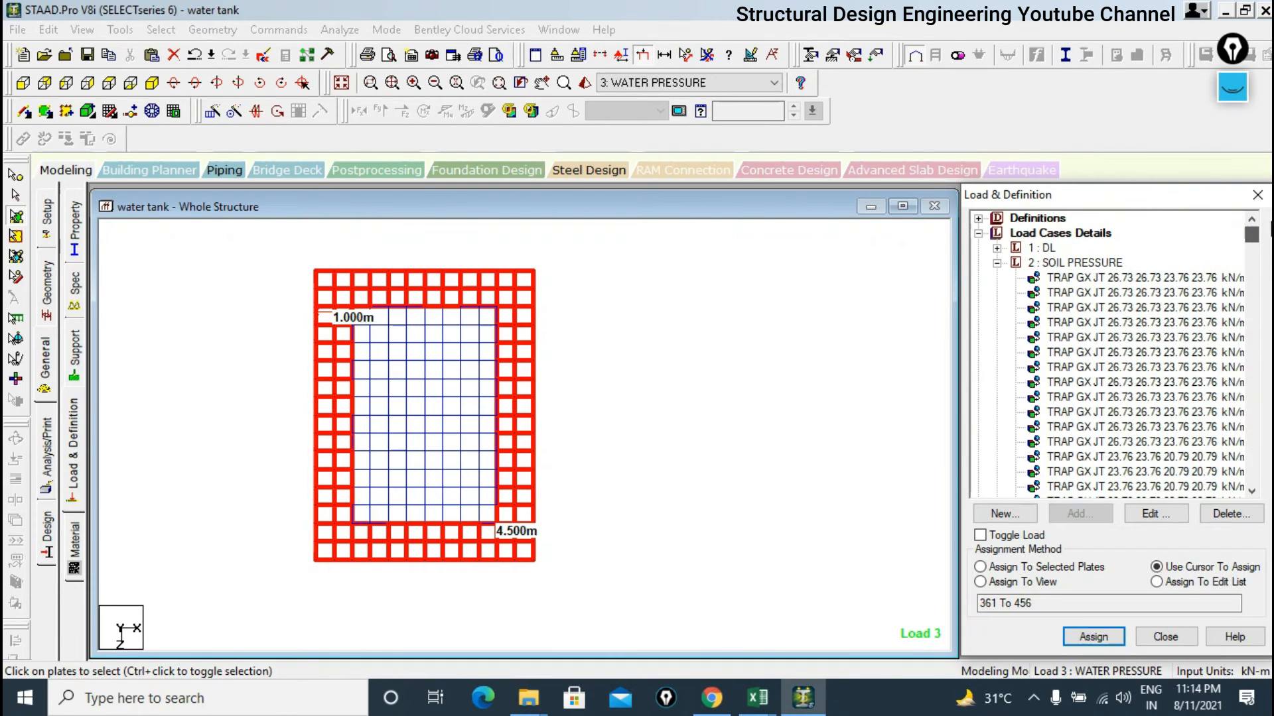
pyautogui.click(1103, 264)
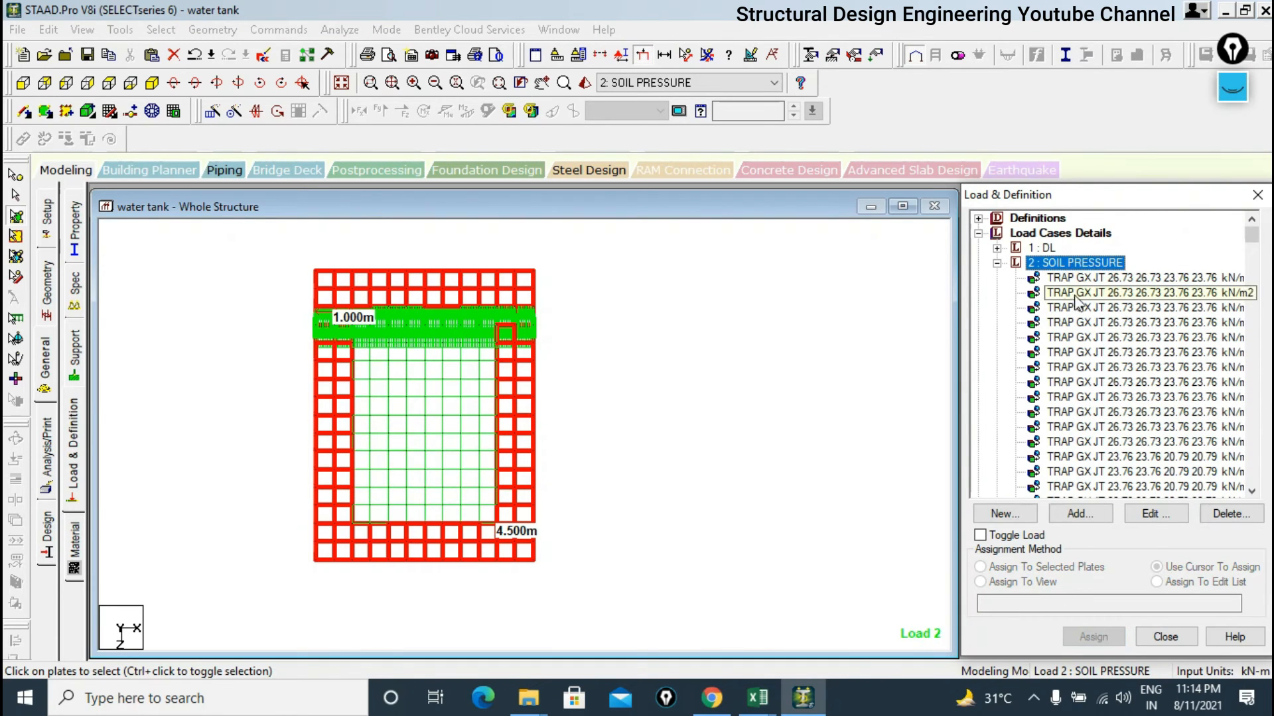
pyautogui.click(1105, 516)
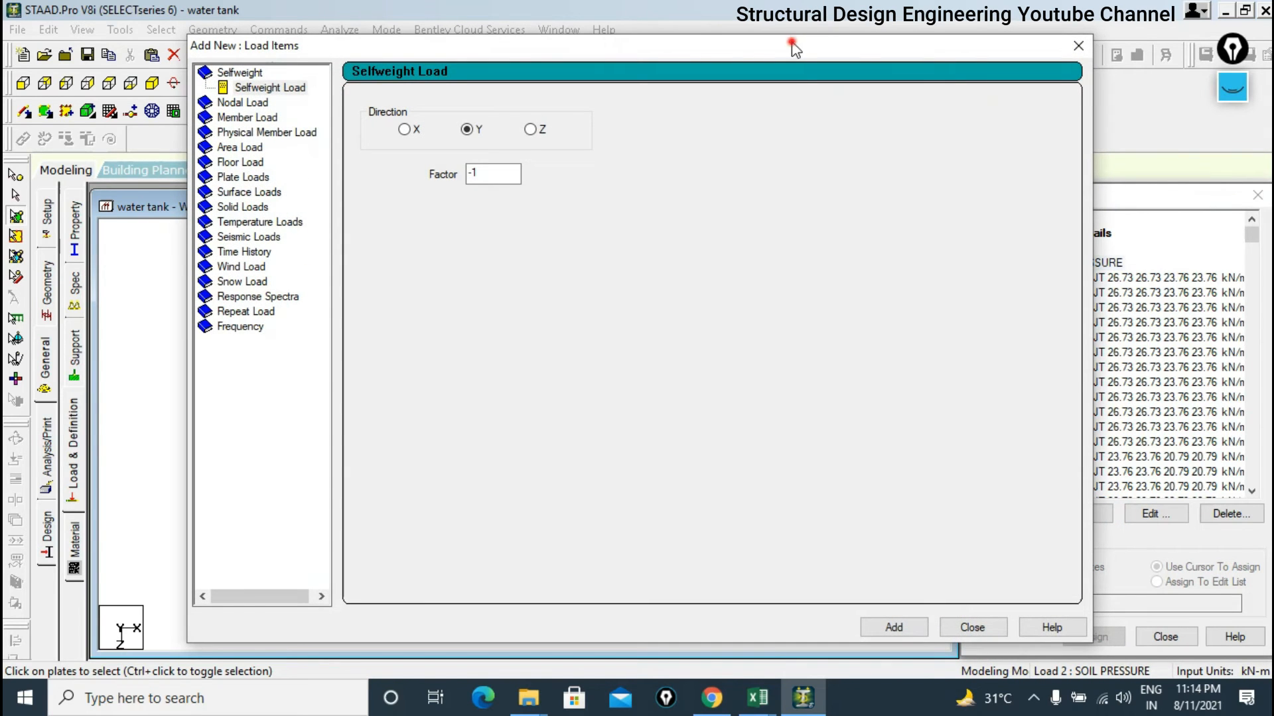
pyautogui.moveTo(794, 48); pyautogui.dragTo(715, 59)
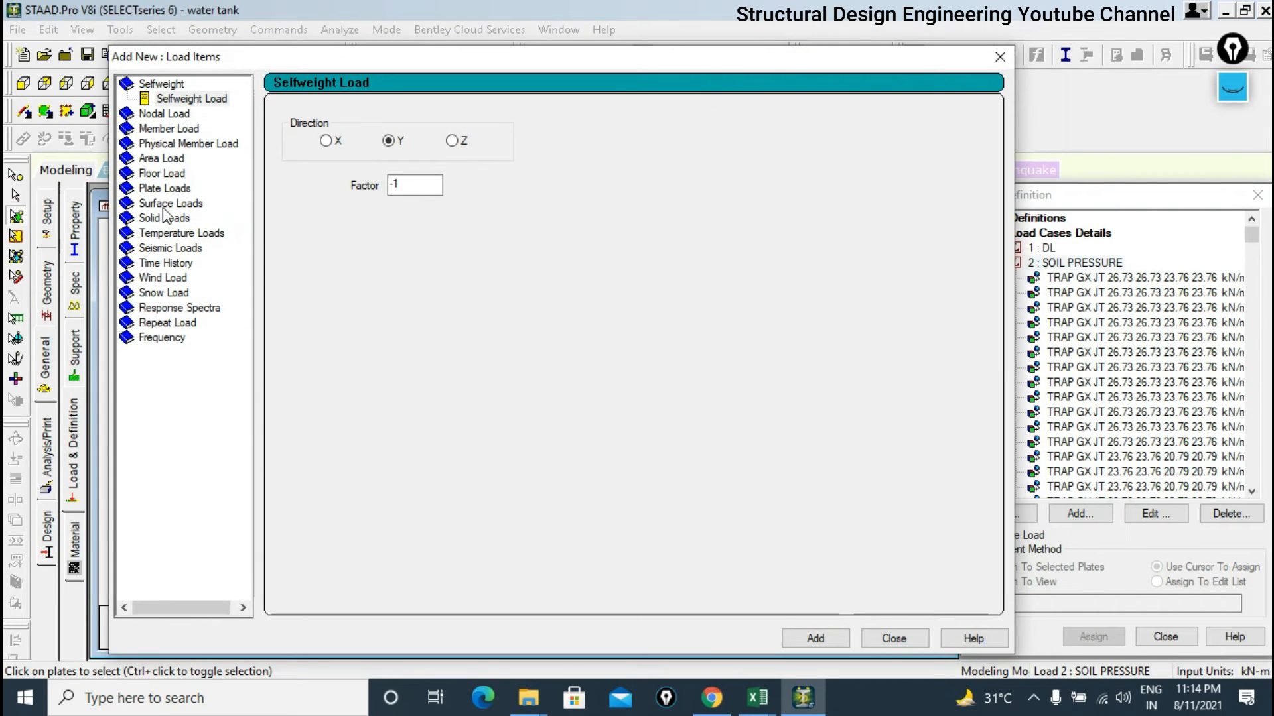
pyautogui.click(151, 193)
pyautogui.click(501, 171)
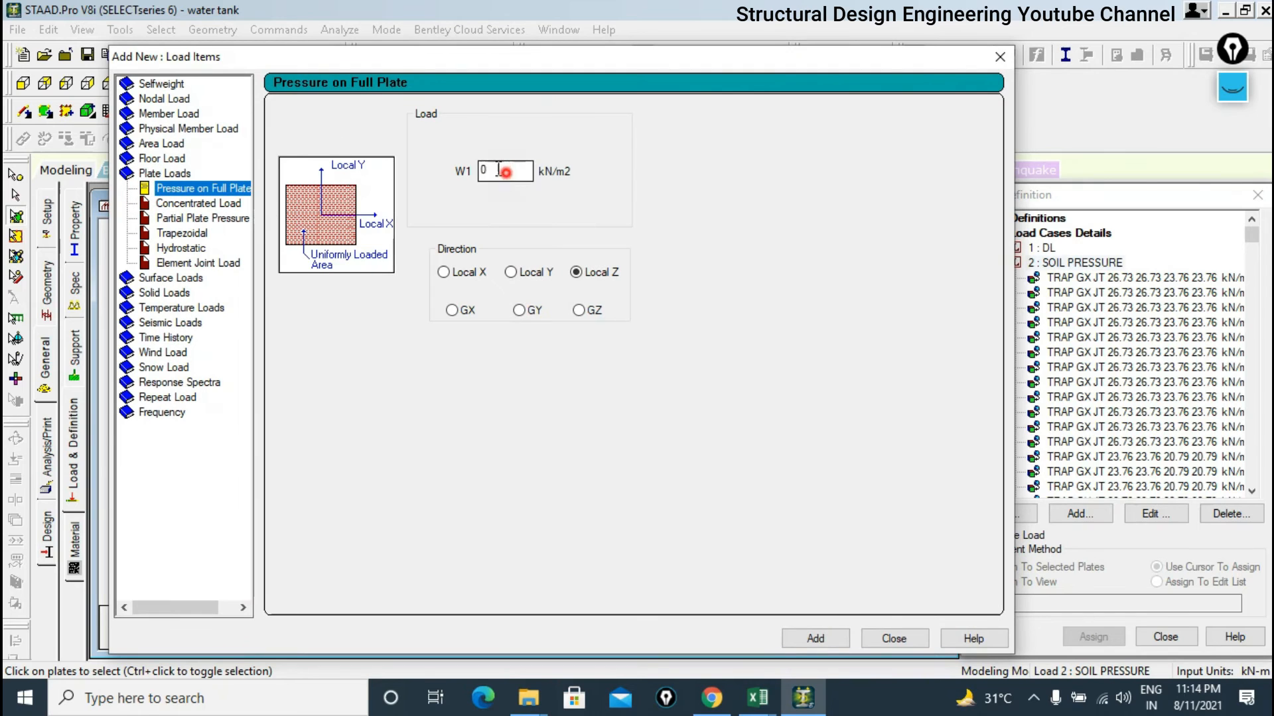
pyautogui.click(521, 310)
# Set the plate pressure W1 to -21.6 kN/m2, add the load item and close the dialog.
pyautogui.click(510, 171)
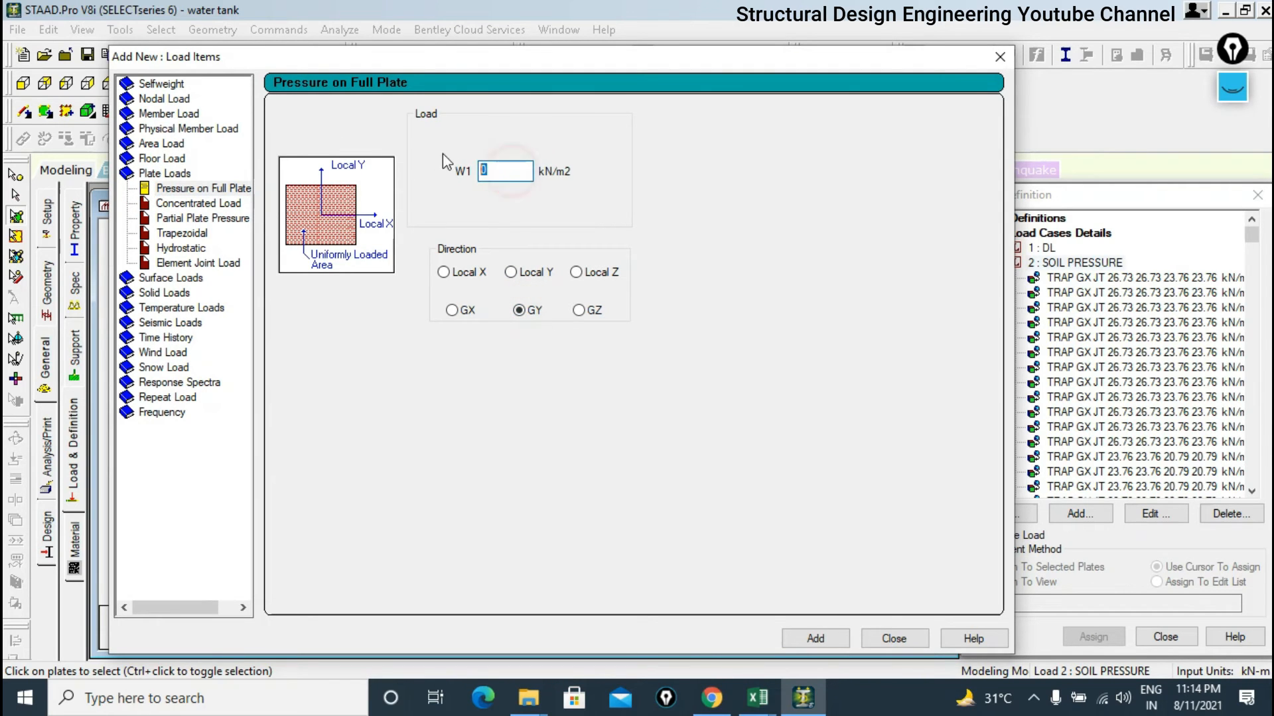
pyautogui.moveTo(757, 697)
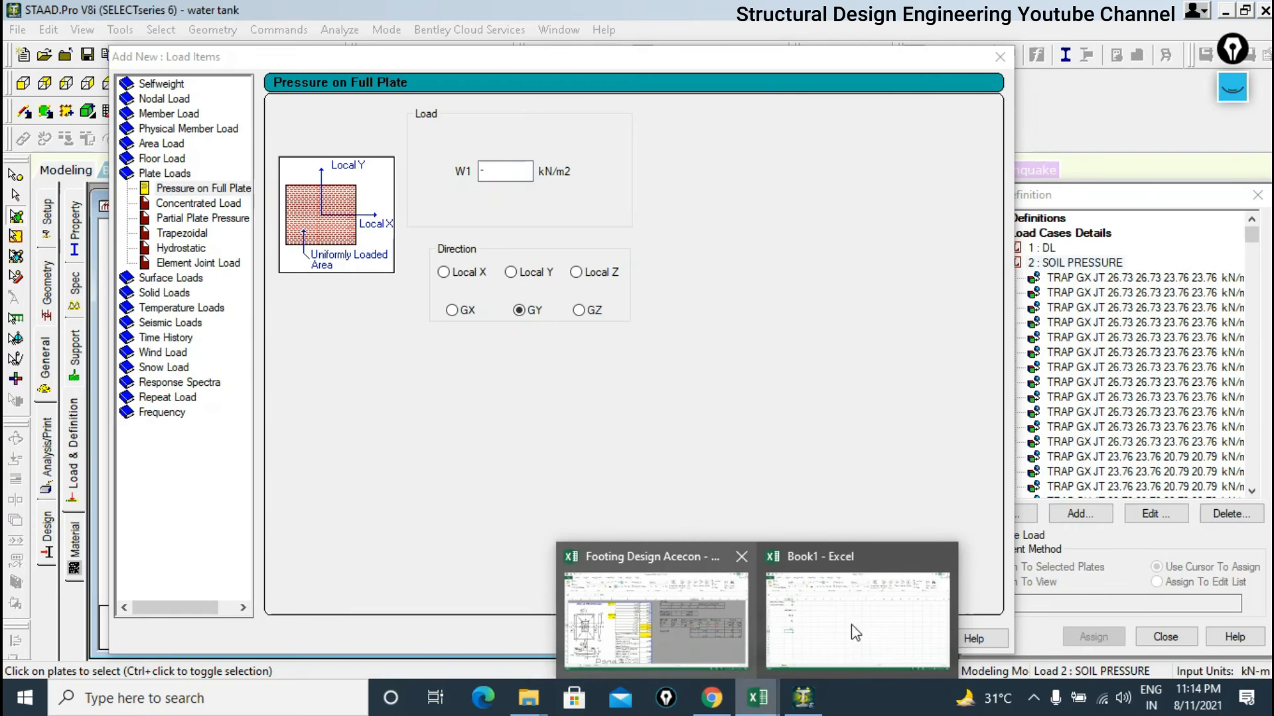
pyautogui.click(925, 614)
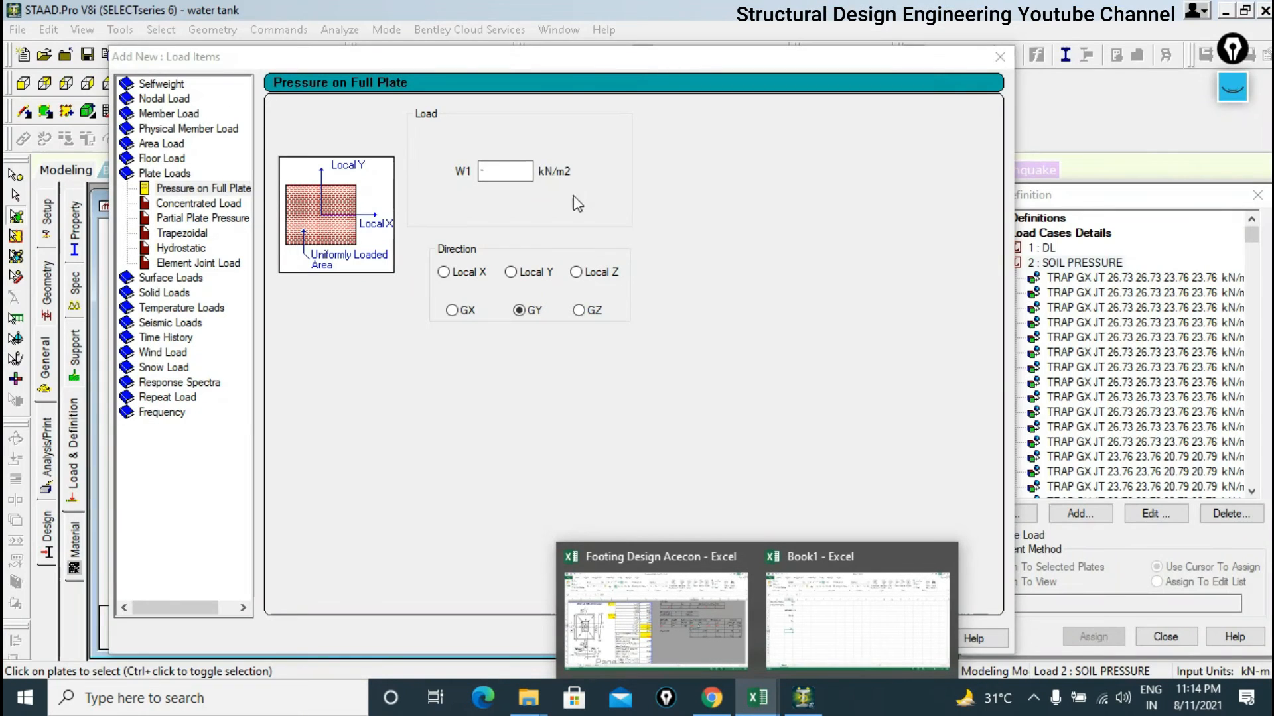
pyautogui.doubleClick(505, 171)
pyautogui.write('-2')
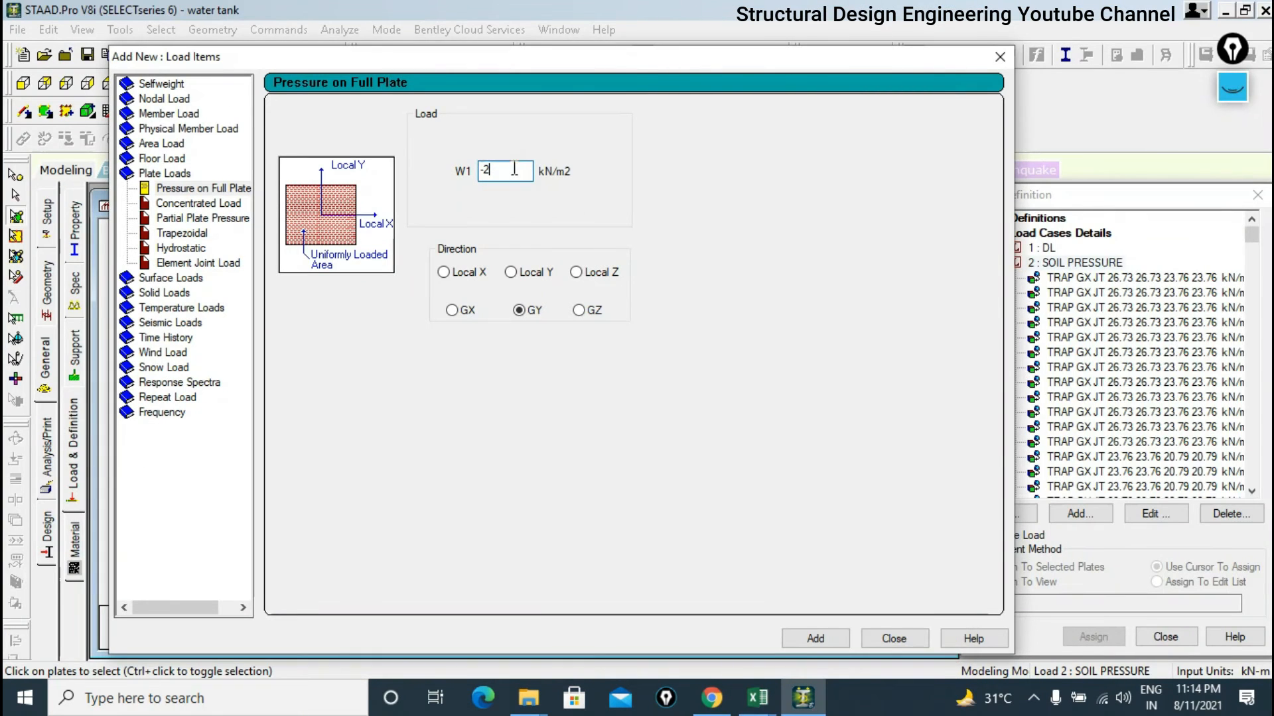
pyautogui.write('1.6')
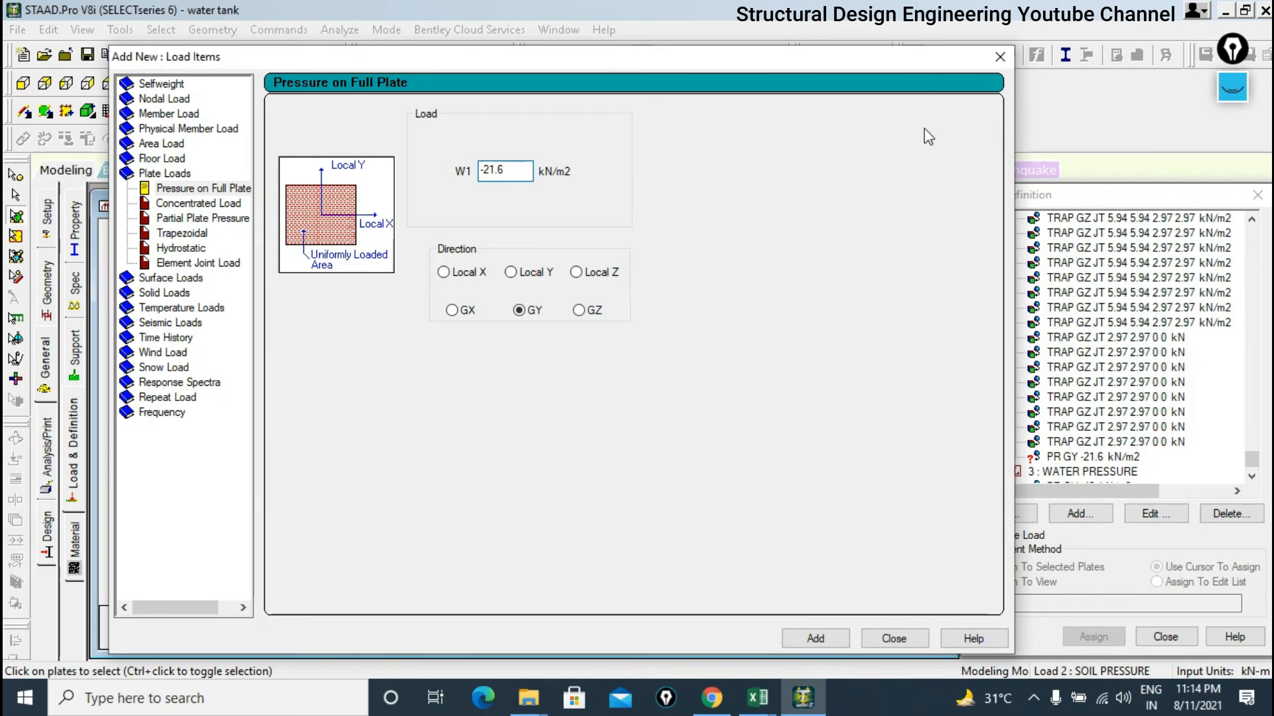
pyautogui.click(1000, 58)
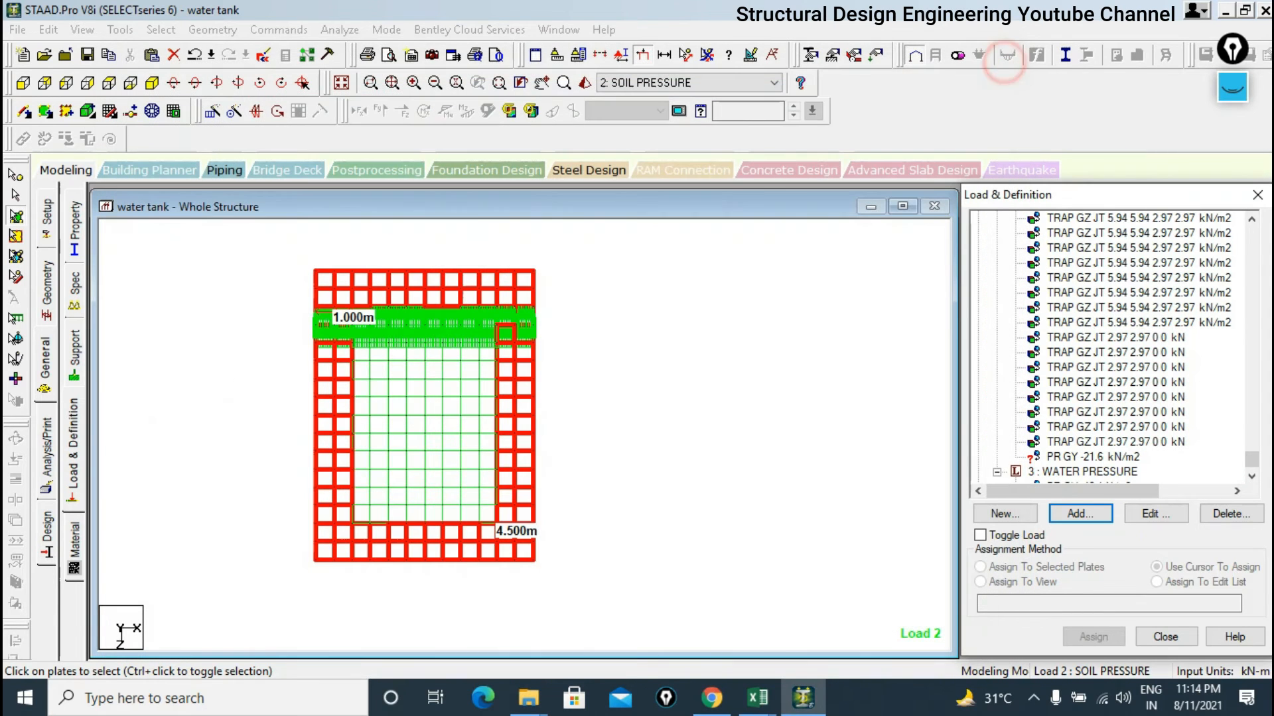
# Assign the -21.6 kN/m2 GY pressure to the selected projection plates and show the model in isometric view.
pyautogui.click(1060, 456)
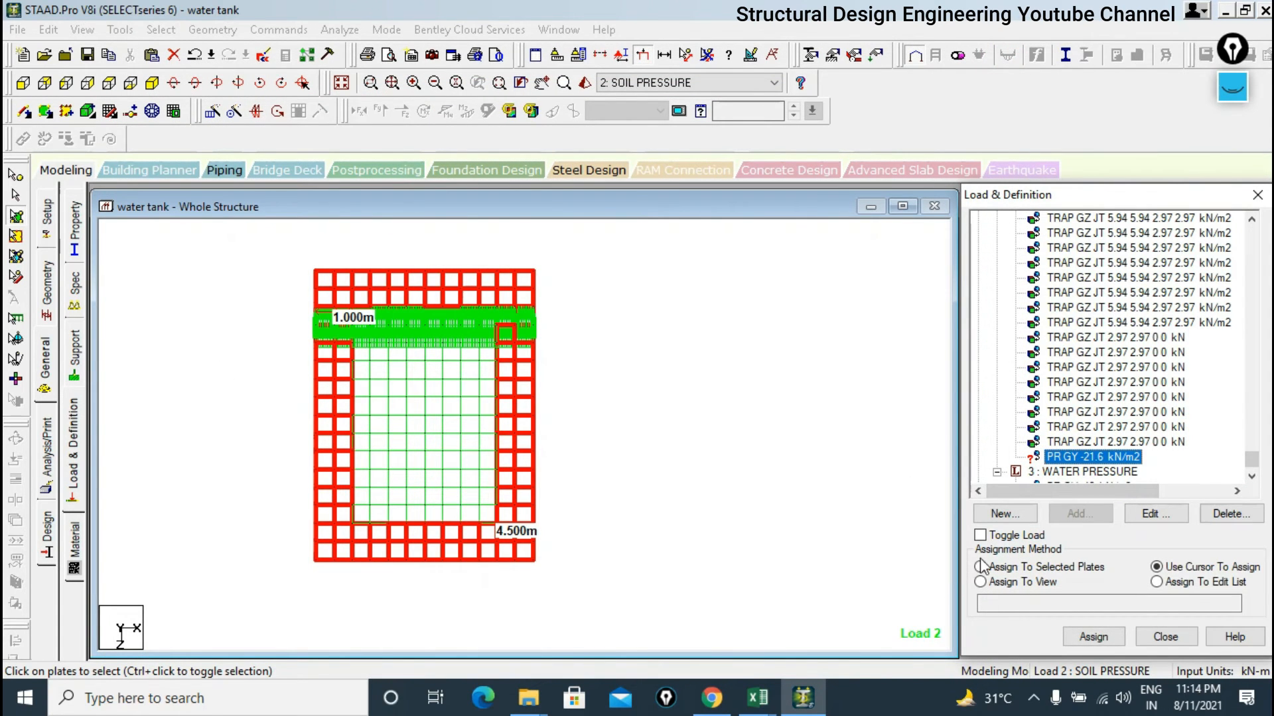
pyautogui.click(996, 567)
pyautogui.click(1093, 636)
pyautogui.click(1139, 472)
pyautogui.click(154, 84)
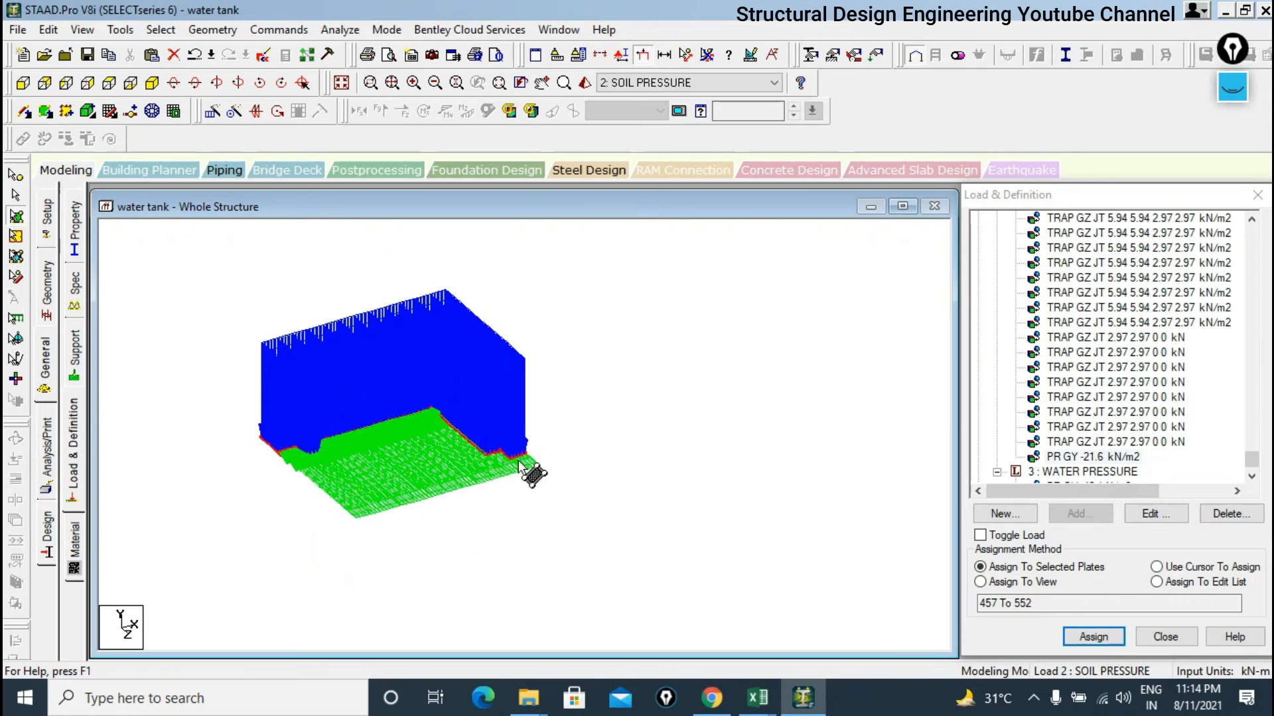
pyautogui.click(597, 322)
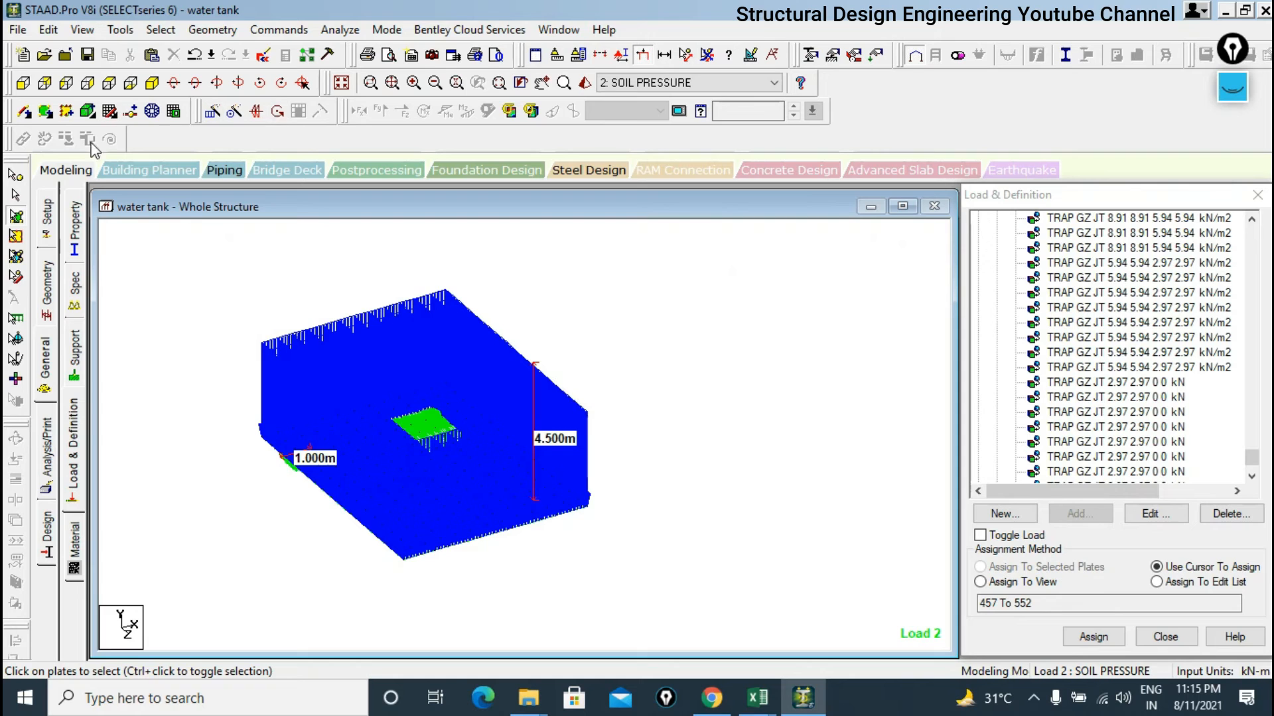
# Display the whole structure under load case 3 WATER PRESSURE and accept the auto save of the file.
pyautogui.moveTo(1251, 459)
pyautogui.mouseDown()
pyautogui.moveTo(1263, 457)
pyautogui.moveTo(1251, 464)
pyautogui.mouseUp()
pyautogui.click(1083, 442)
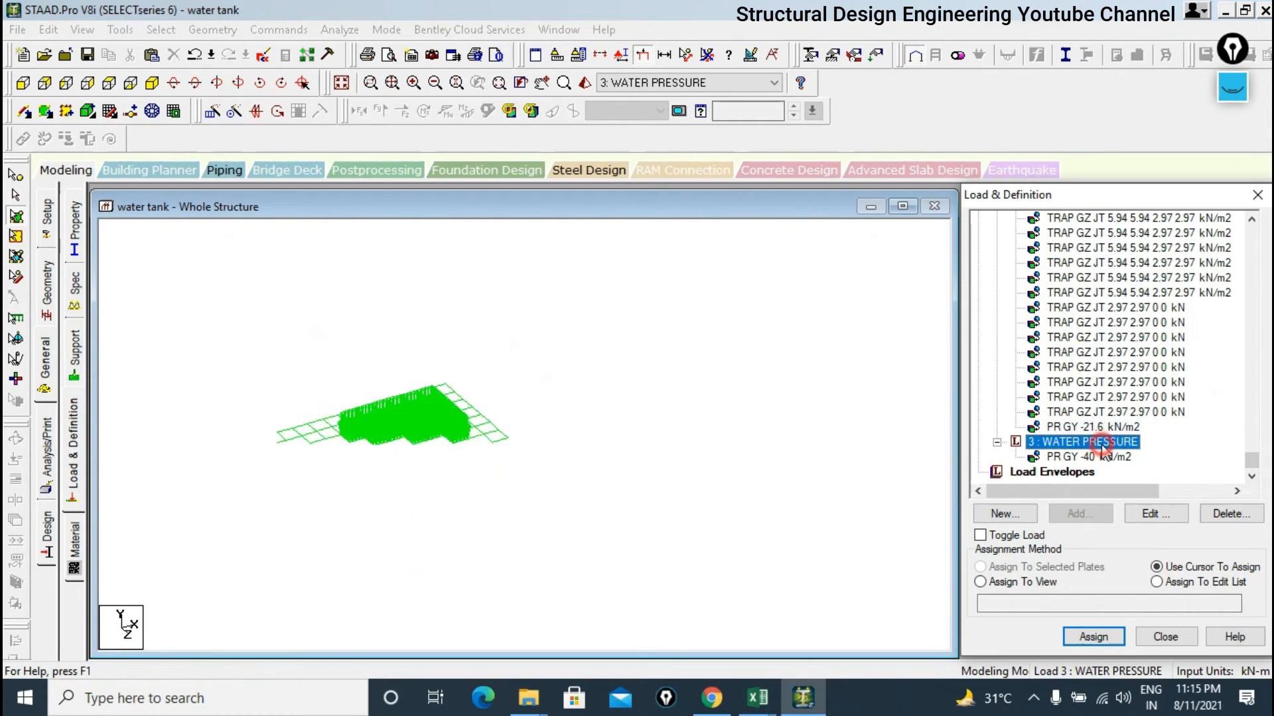
pyautogui.click(341, 82)
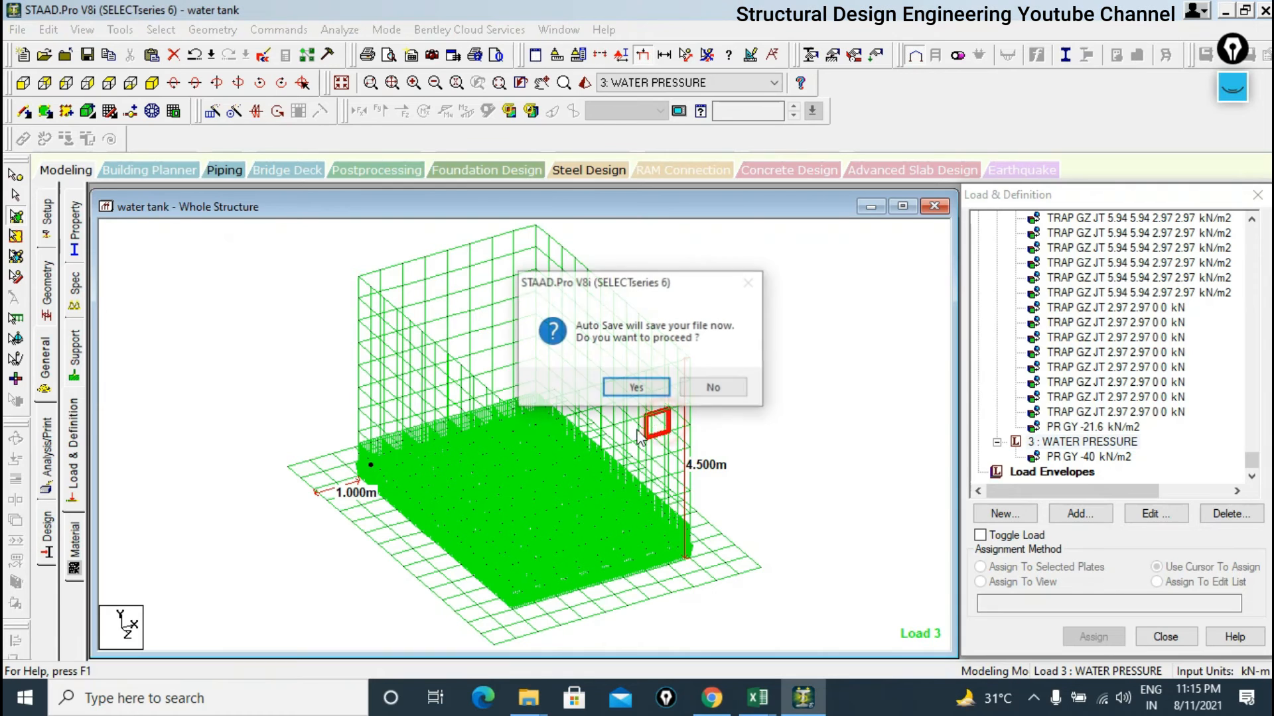
pyautogui.click(637, 388)
pyautogui.click(503, 372)
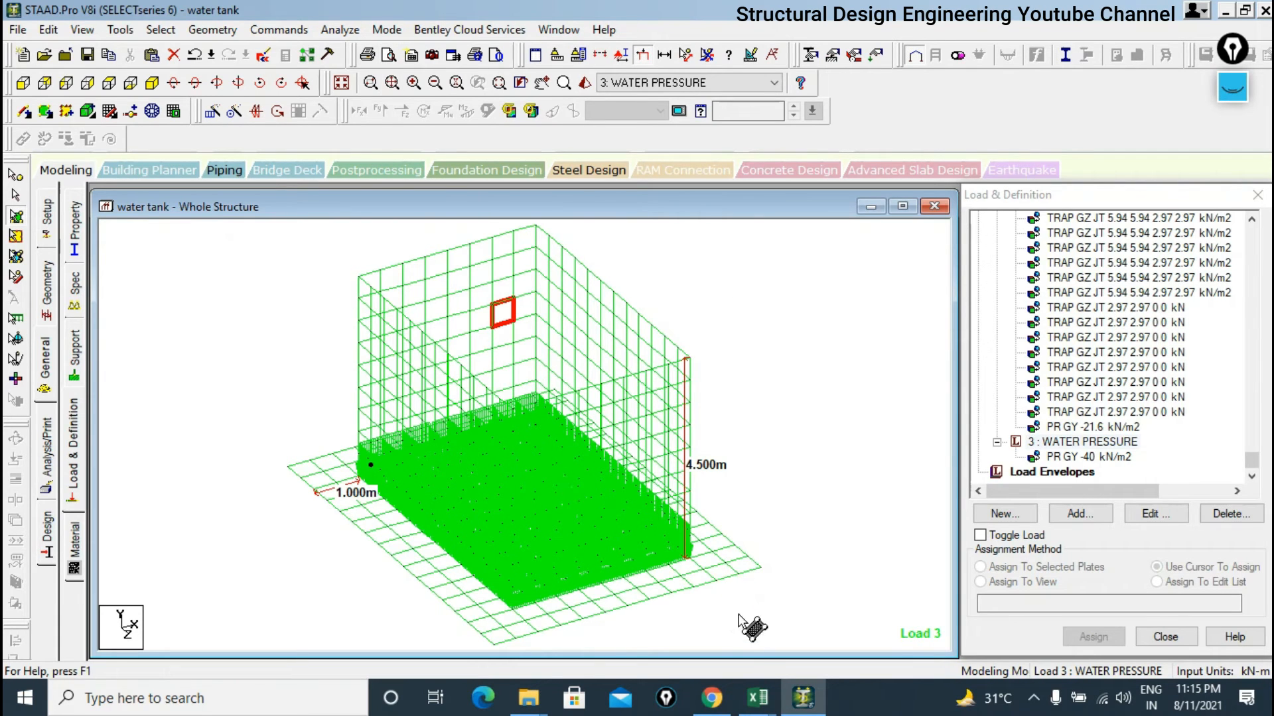
# Switch to the Book1 workbook in Excel and review the soil load in B11 and the water pressure formula in B8.
pyautogui.click(757, 696)
pyautogui.click(862, 633)
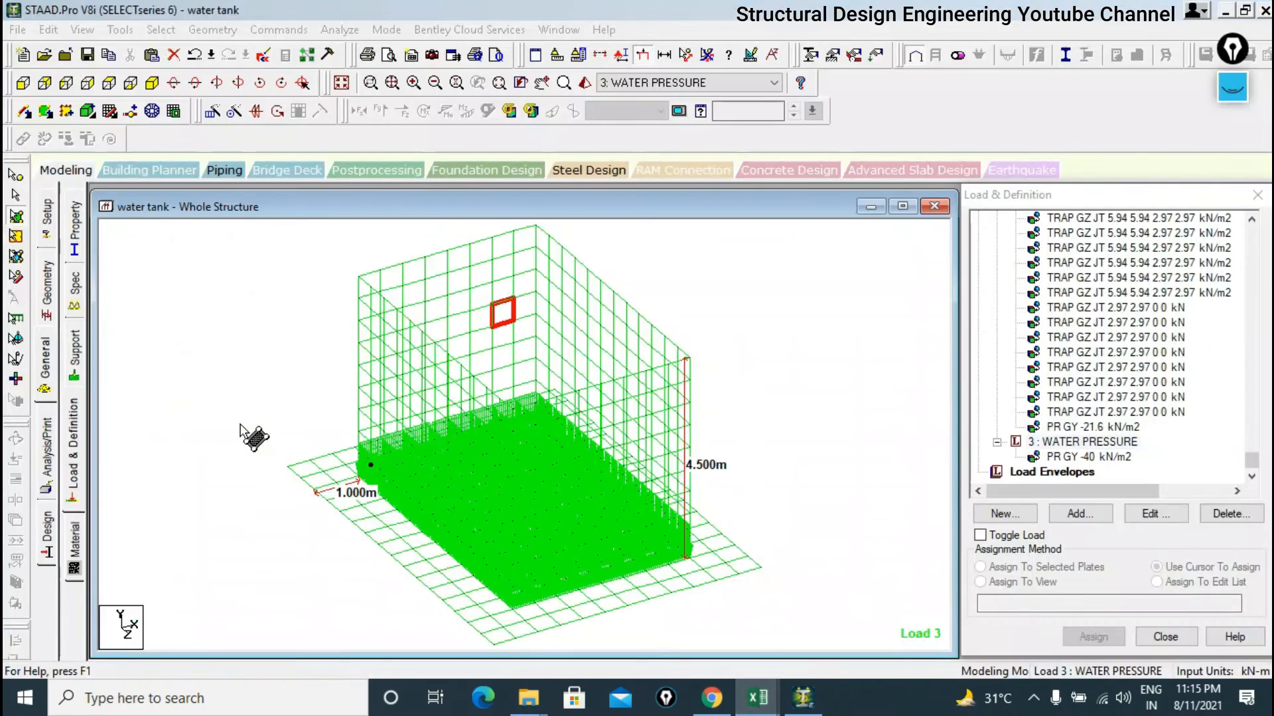
pyautogui.click(177, 390)
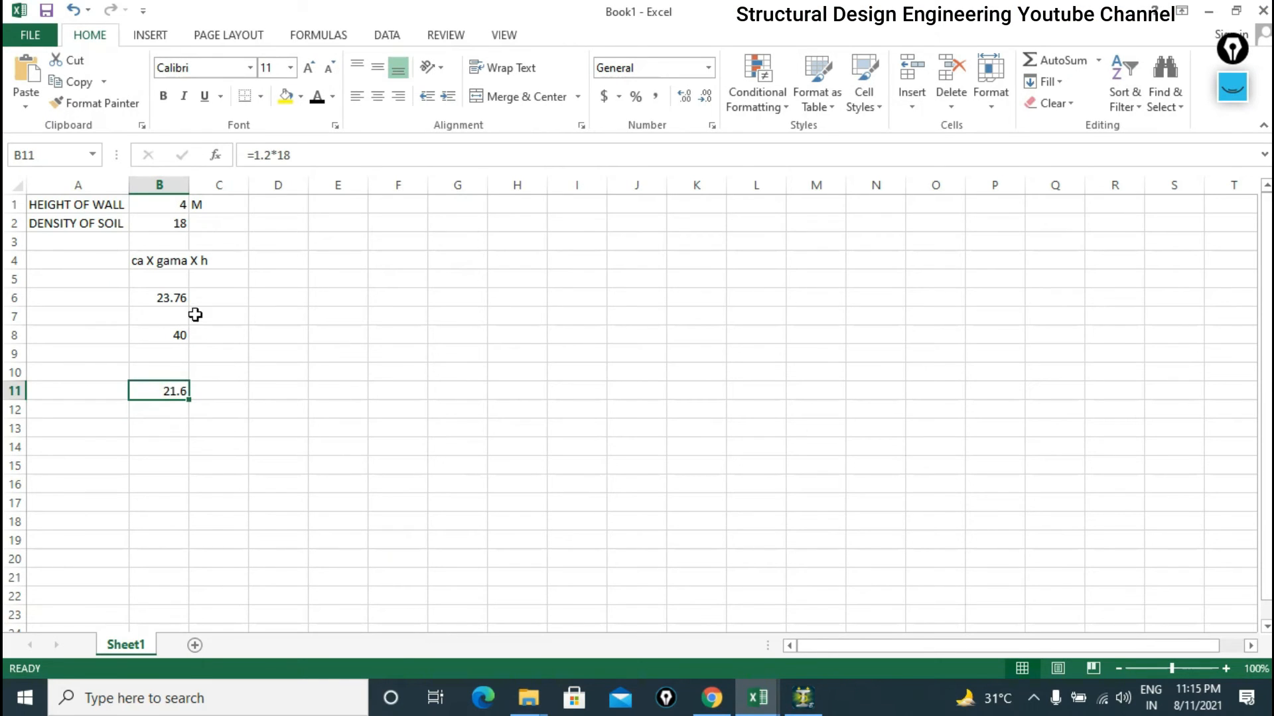
pyautogui.click(178, 332)
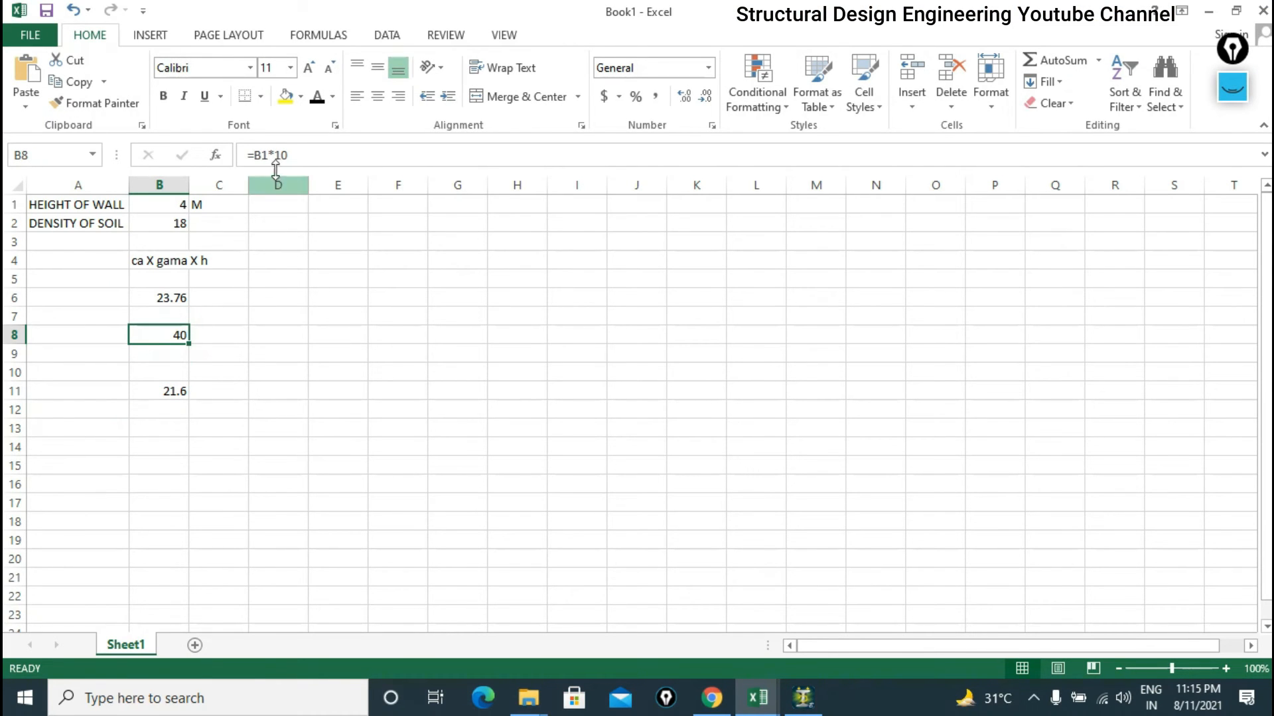
pyautogui.moveTo(268, 155); pyautogui.dragTo(248, 155)
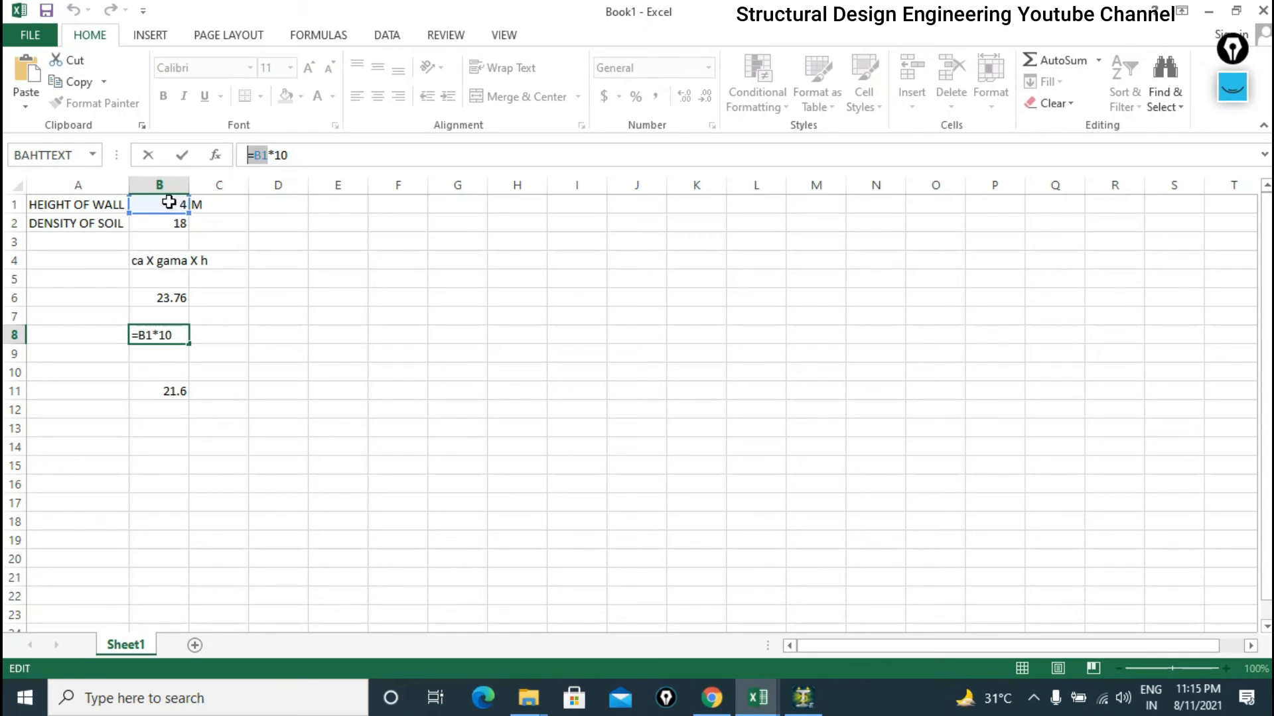
pyautogui.click(286, 156)
pyautogui.click(175, 201)
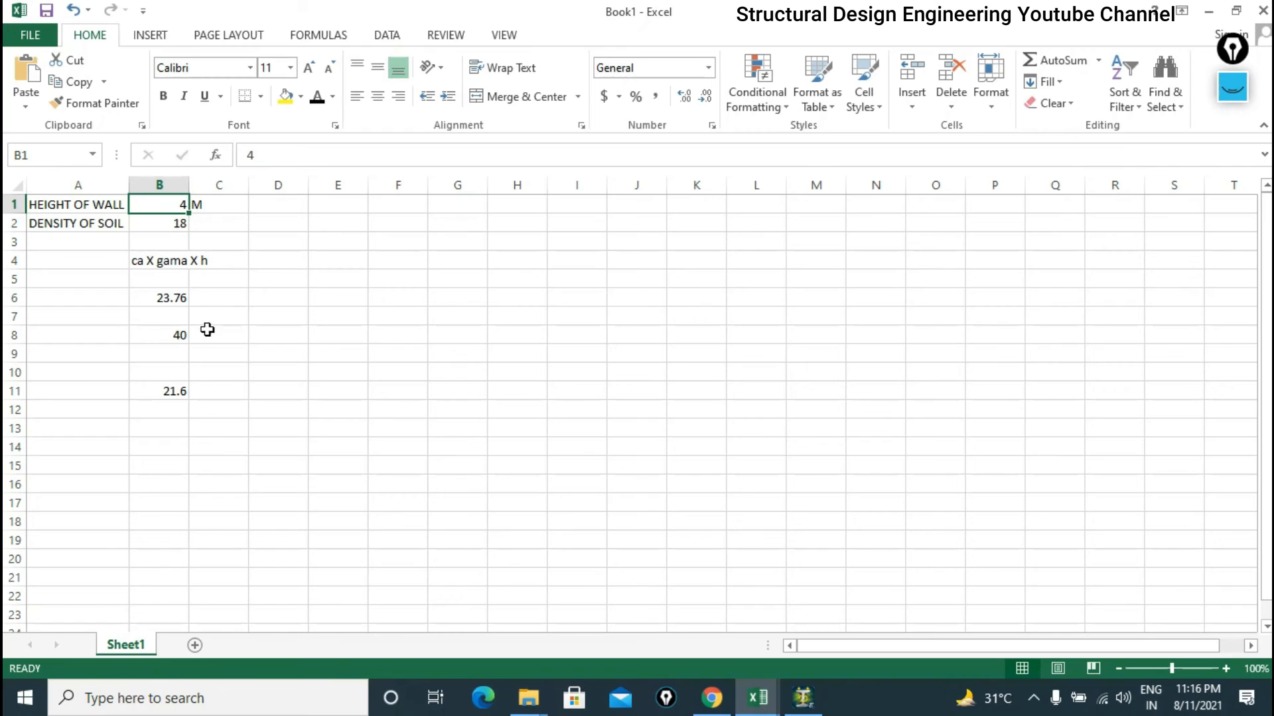
pyautogui.click(147, 350)
pyautogui.click(168, 333)
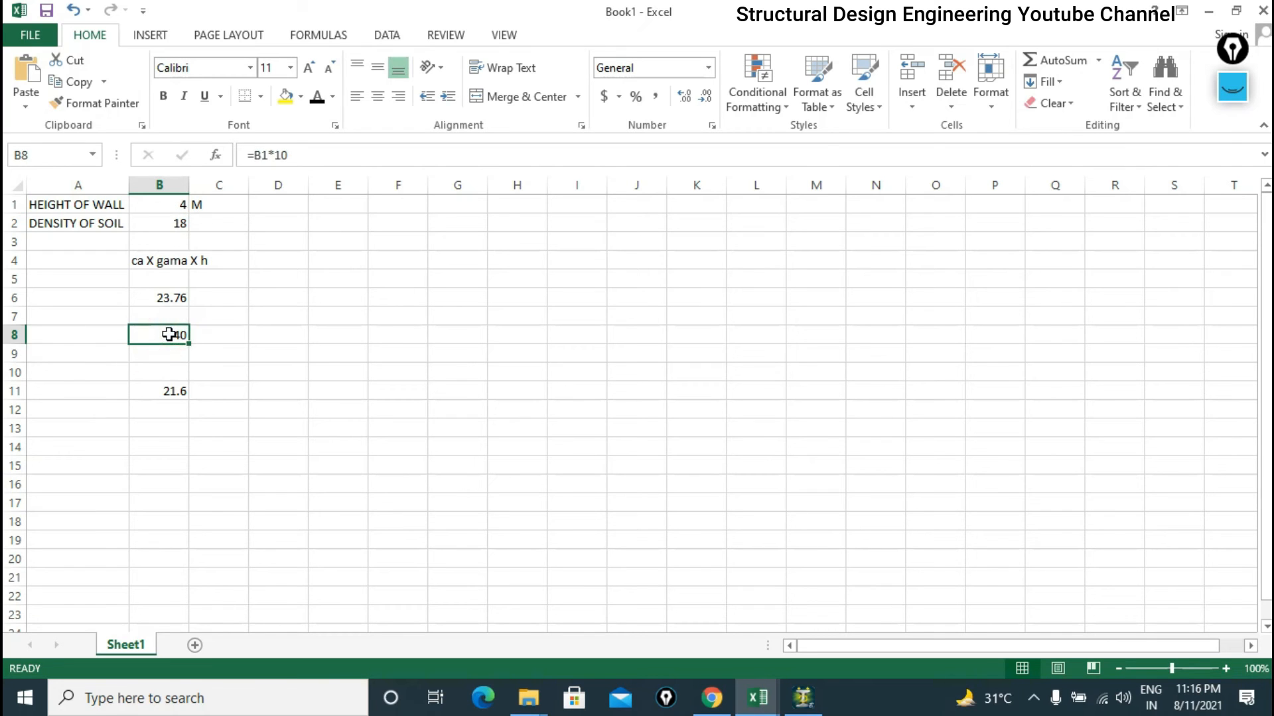
pyautogui.click(179, 332)
# Return to STAAD.Pro, select the long side wall's plates on the negative X side in plan view and display only them.
pyautogui.click(1208, 11)
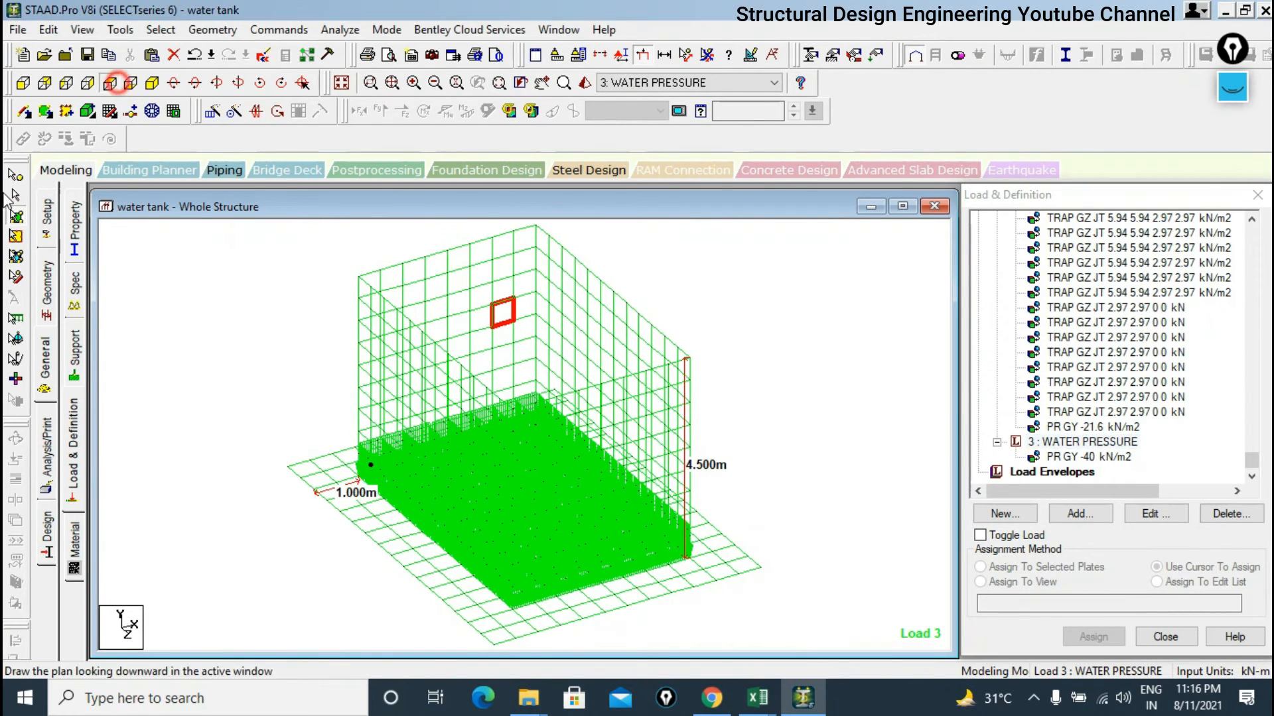
pyautogui.click(112, 85)
pyautogui.scroll(-2, 438, 295)
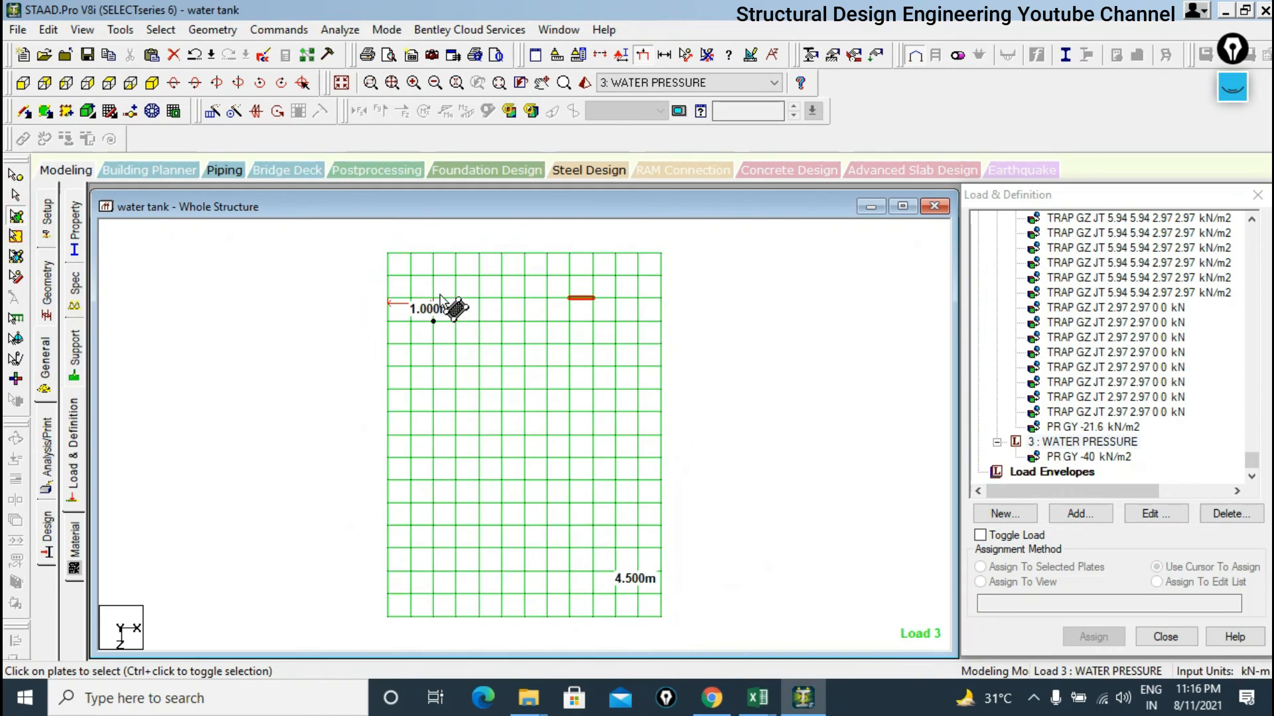
pyautogui.hotkey('ctrl', 'shift', '3')
pyautogui.moveTo(438, 254); pyautogui.dragTo(453, 638)
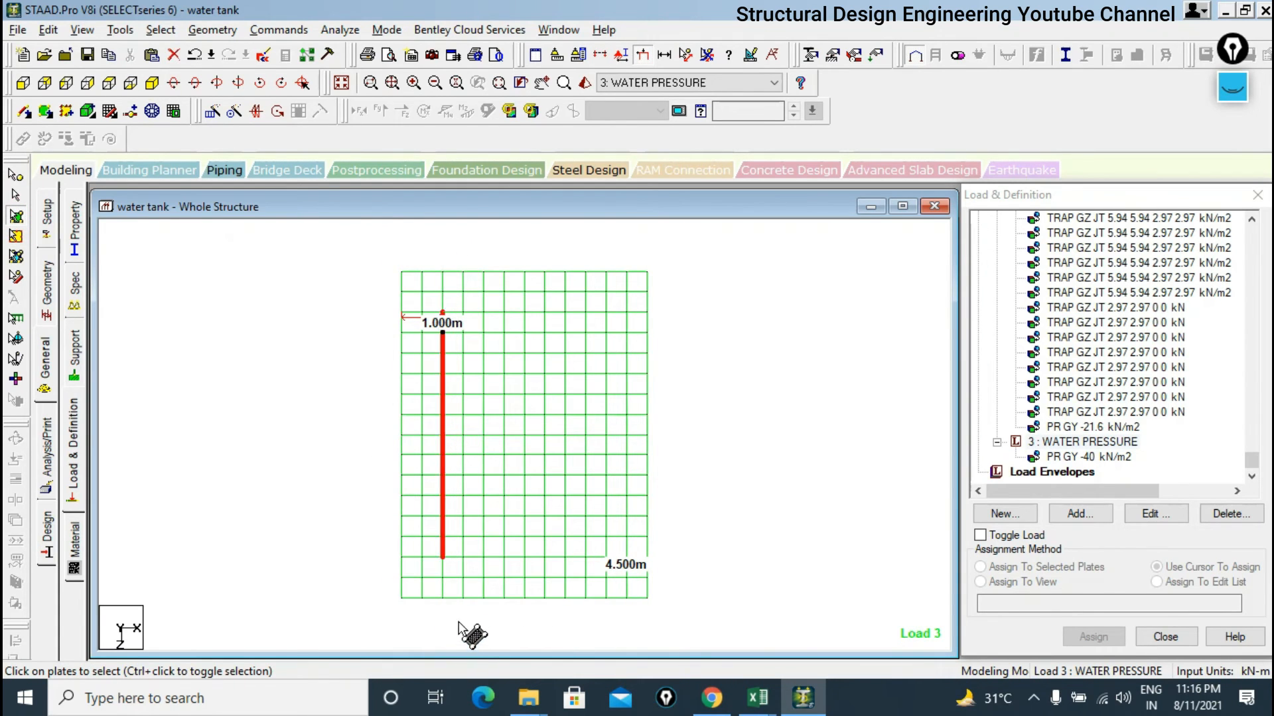
pyautogui.hotkey('alt', 'v')
pyautogui.click(199, 88)
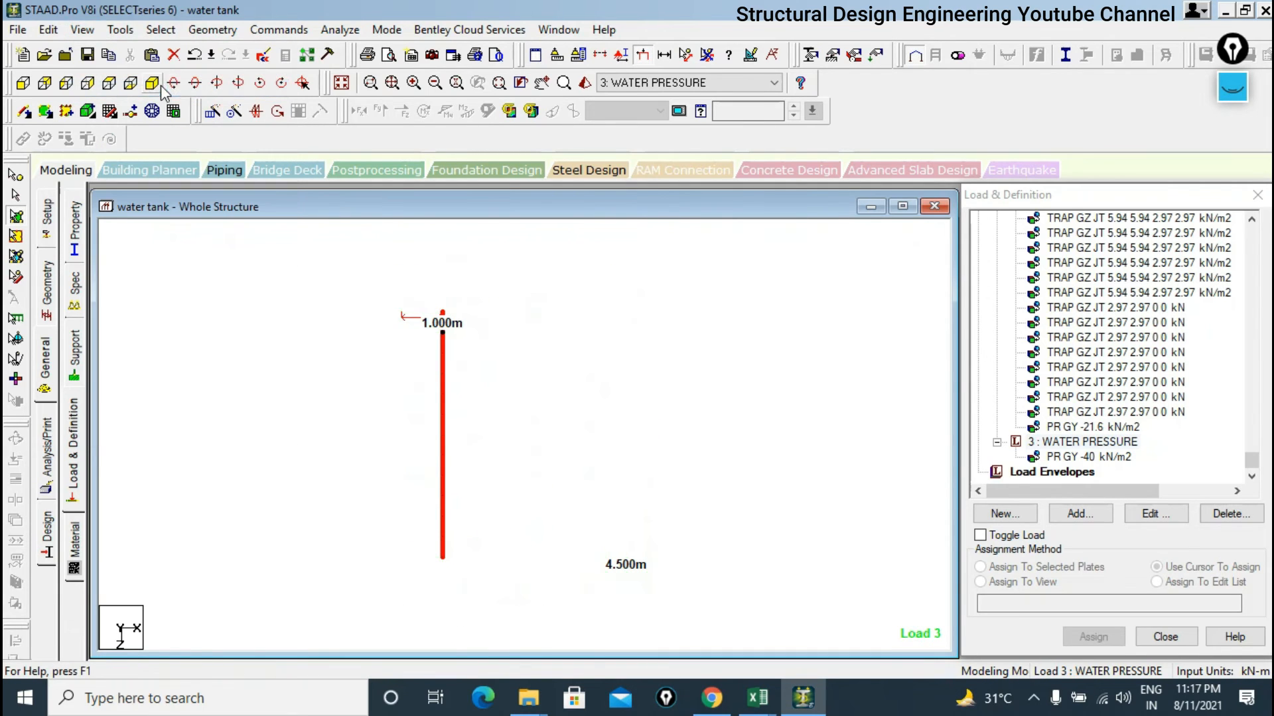
# Clear the plate selection in isometric view and show the isolated wall from the front.
pyautogui.click(151, 83)
pyautogui.click(473, 360)
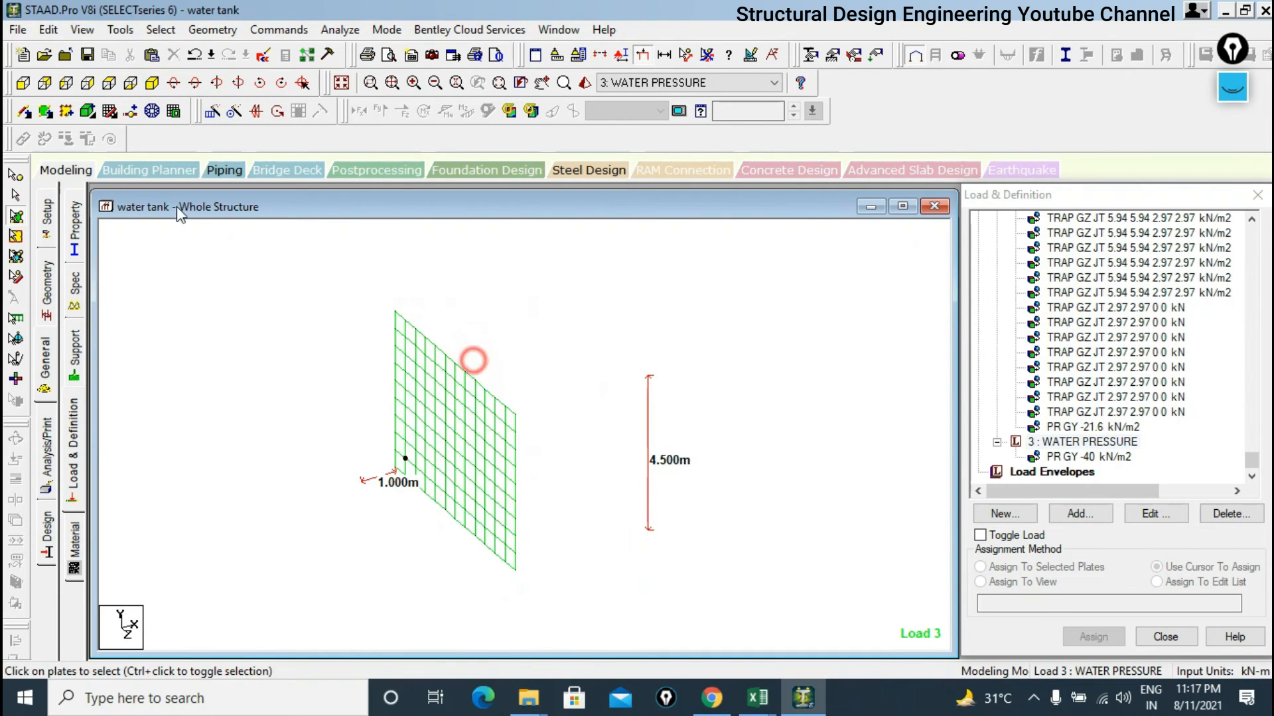
pyautogui.click(24, 83)
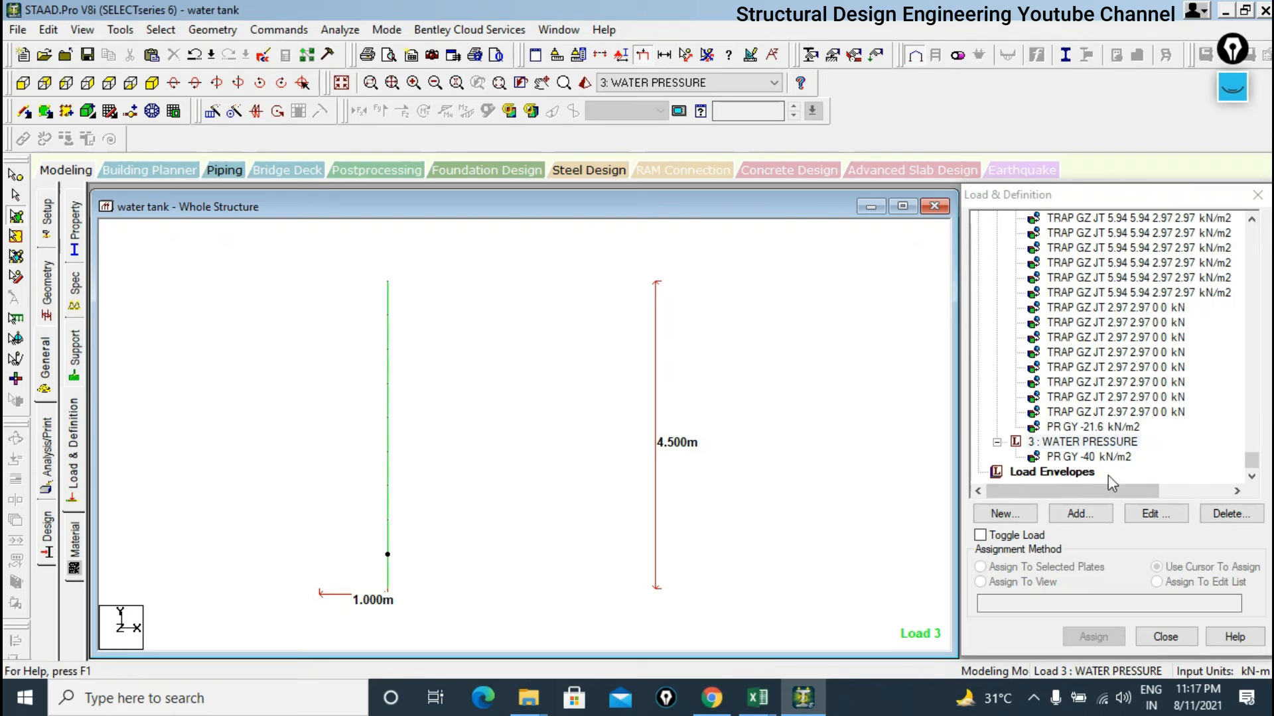
# Start a hydrostatic plate load under load case 3 WATER PRESSURE and pick all plates of the isolated wall.
pyautogui.click(1062, 441)
pyautogui.click(1110, 518)
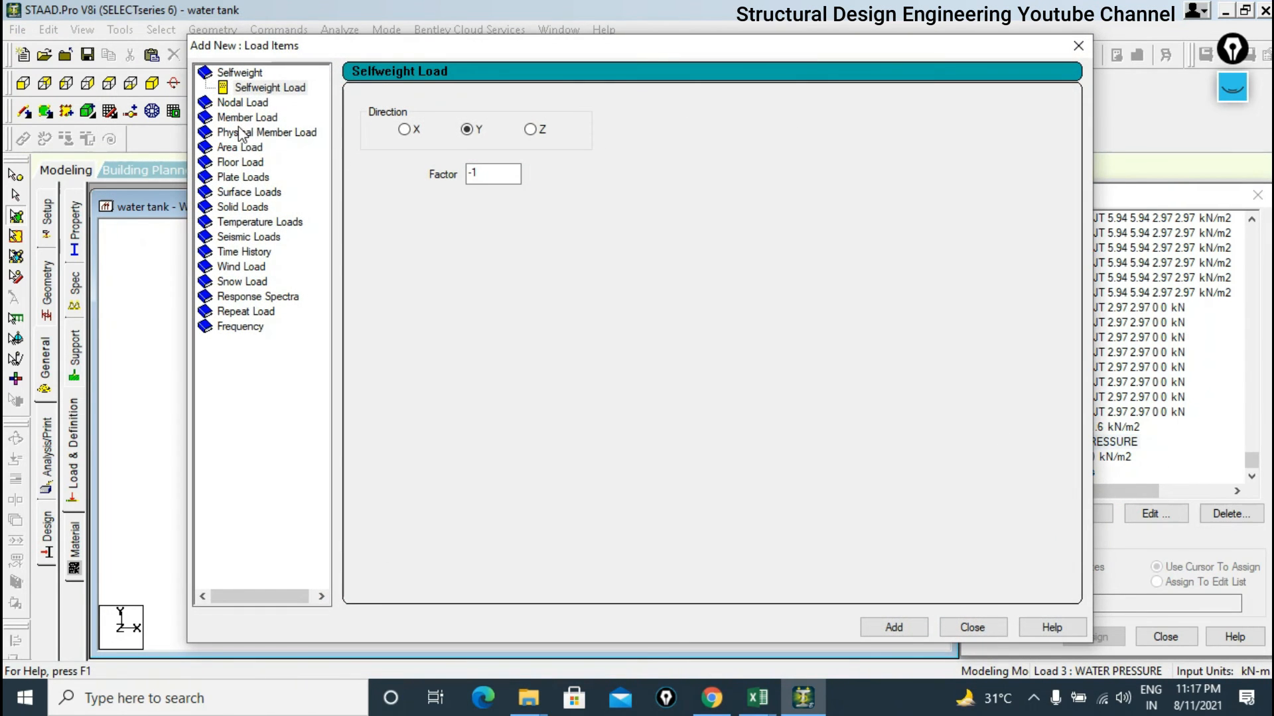
pyautogui.click(240, 178)
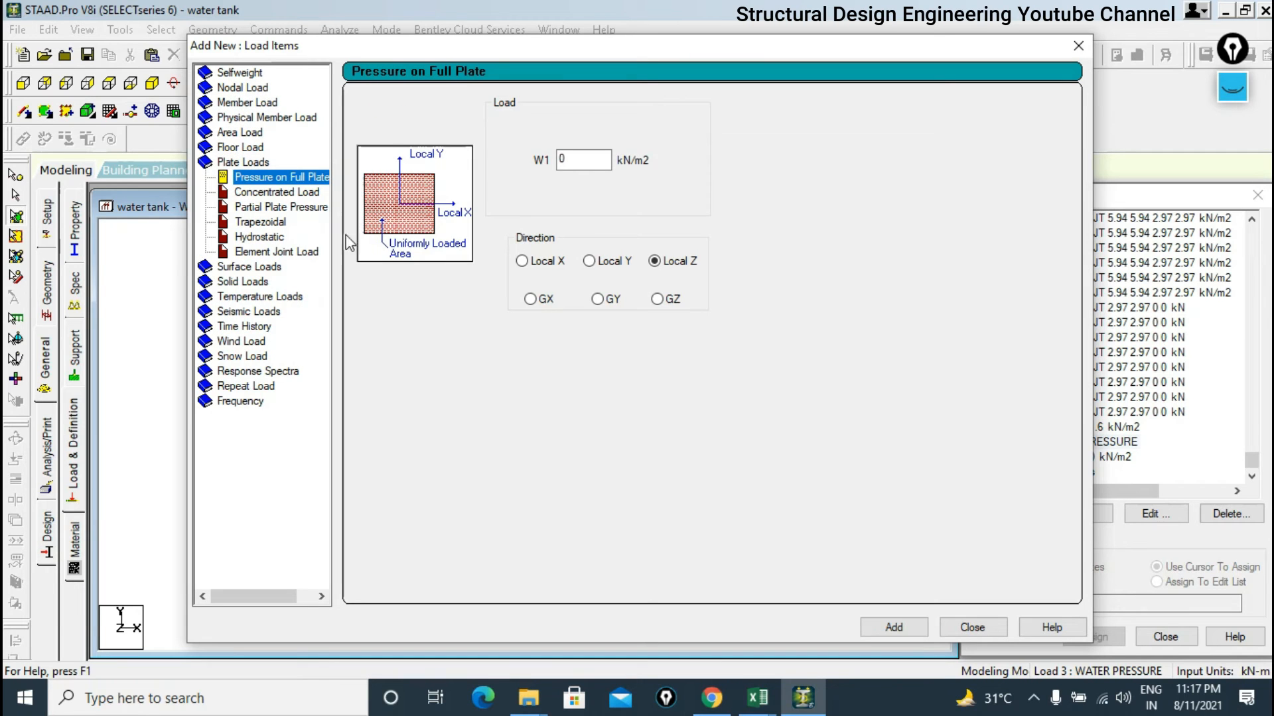
pyautogui.click(253, 238)
pyautogui.click(662, 283)
pyautogui.moveTo(327, 276); pyautogui.dragTo(623, 449)
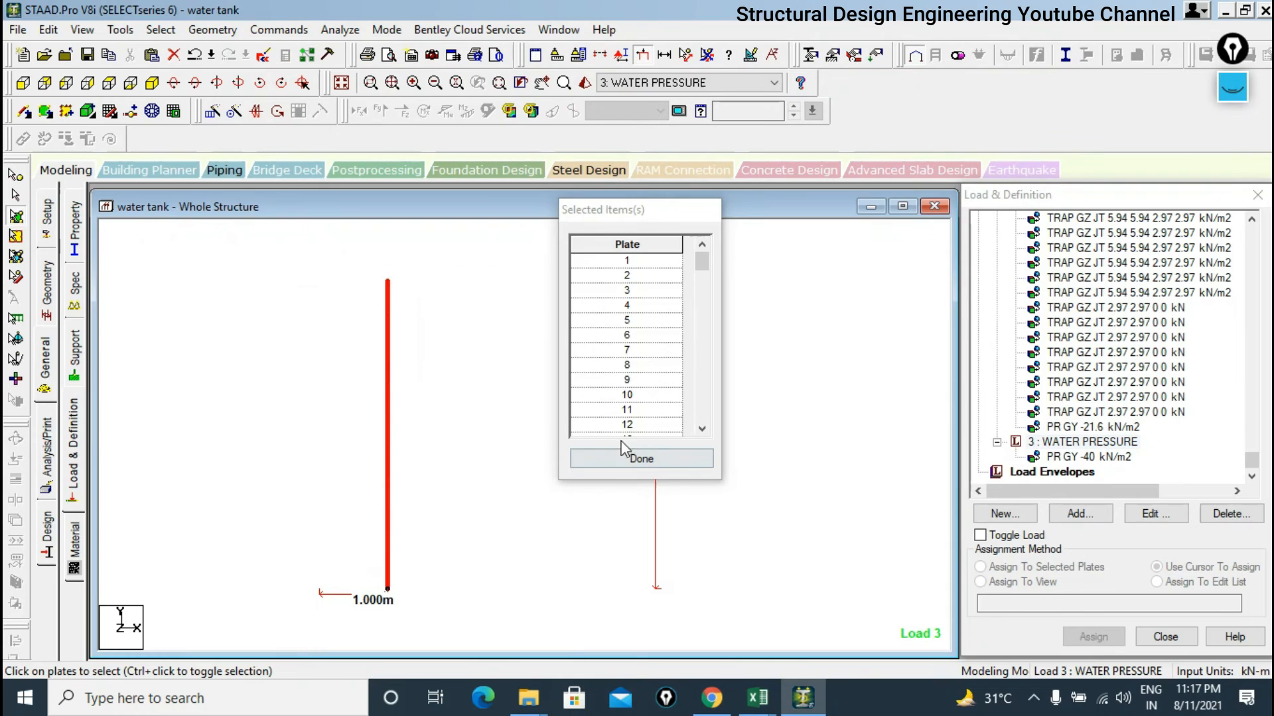
pyautogui.click(625, 457)
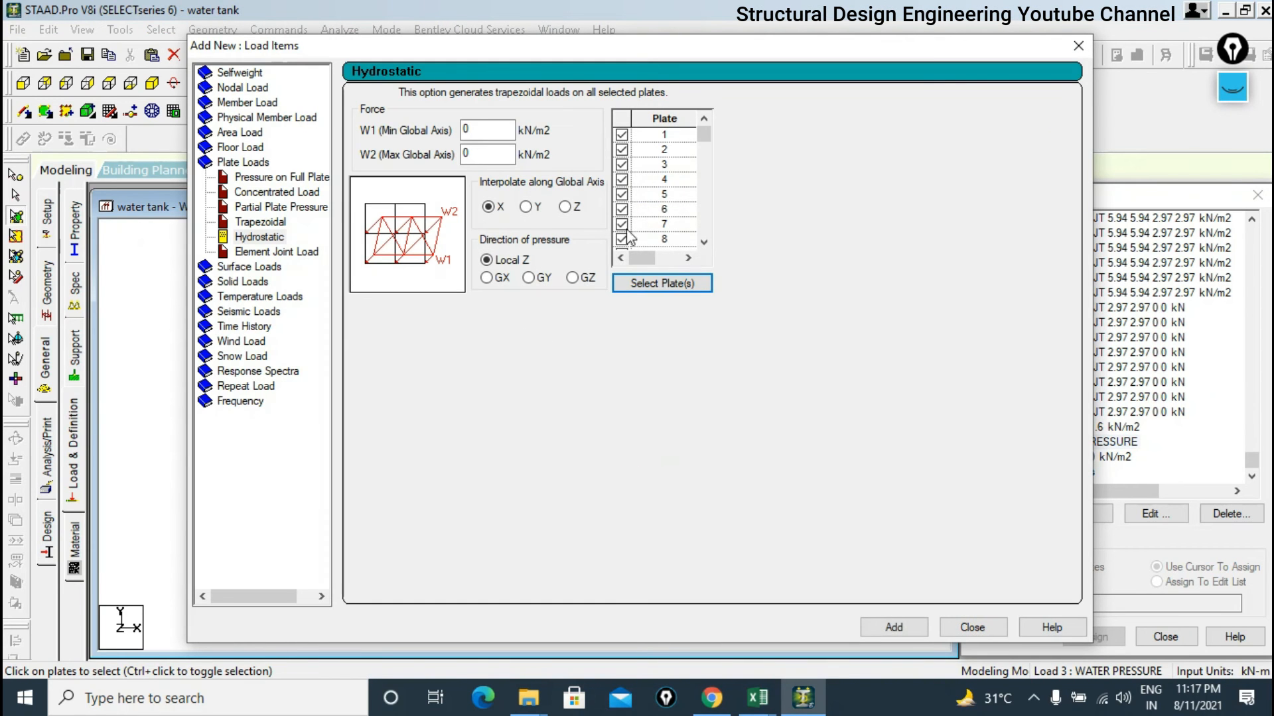
# Reselect the wall's plates for the hydrostatic load, leaving out the top row.
pyautogui.moveTo(589, 49); pyautogui.dragTo(861, 78)
pyautogui.click(412, 327)
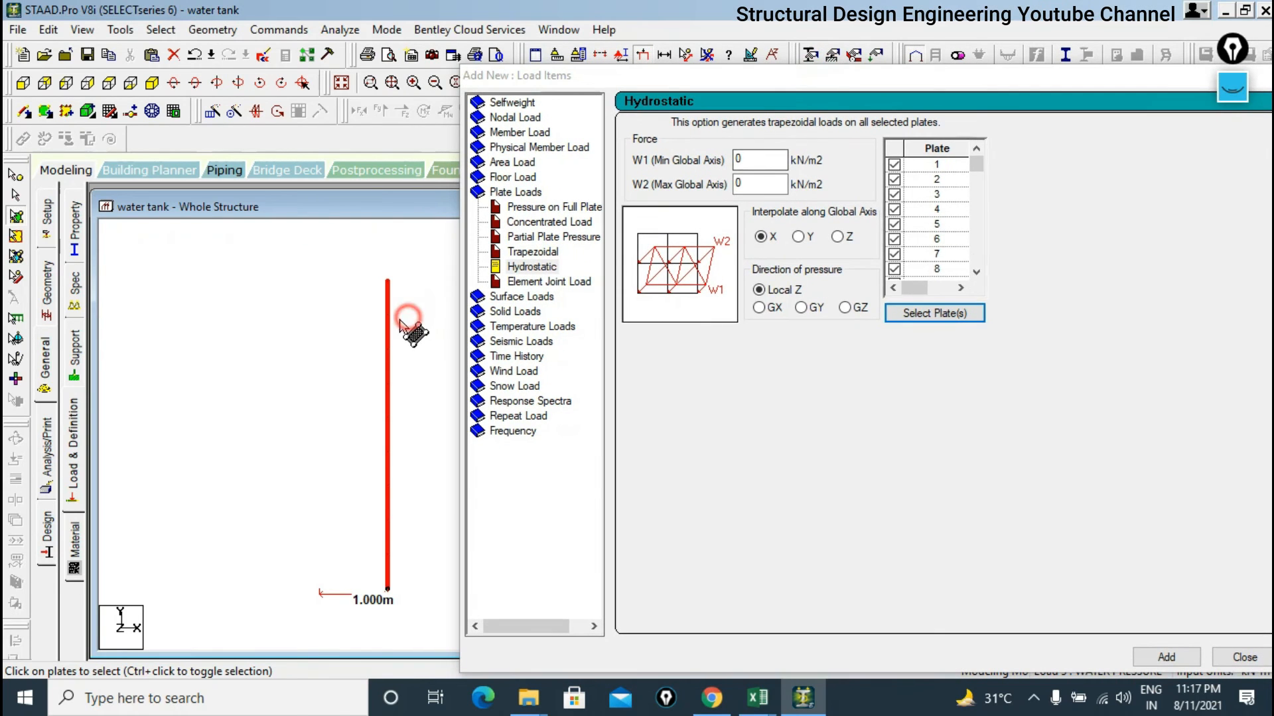
pyautogui.moveTo(343, 315); pyautogui.dragTo(479, 682)
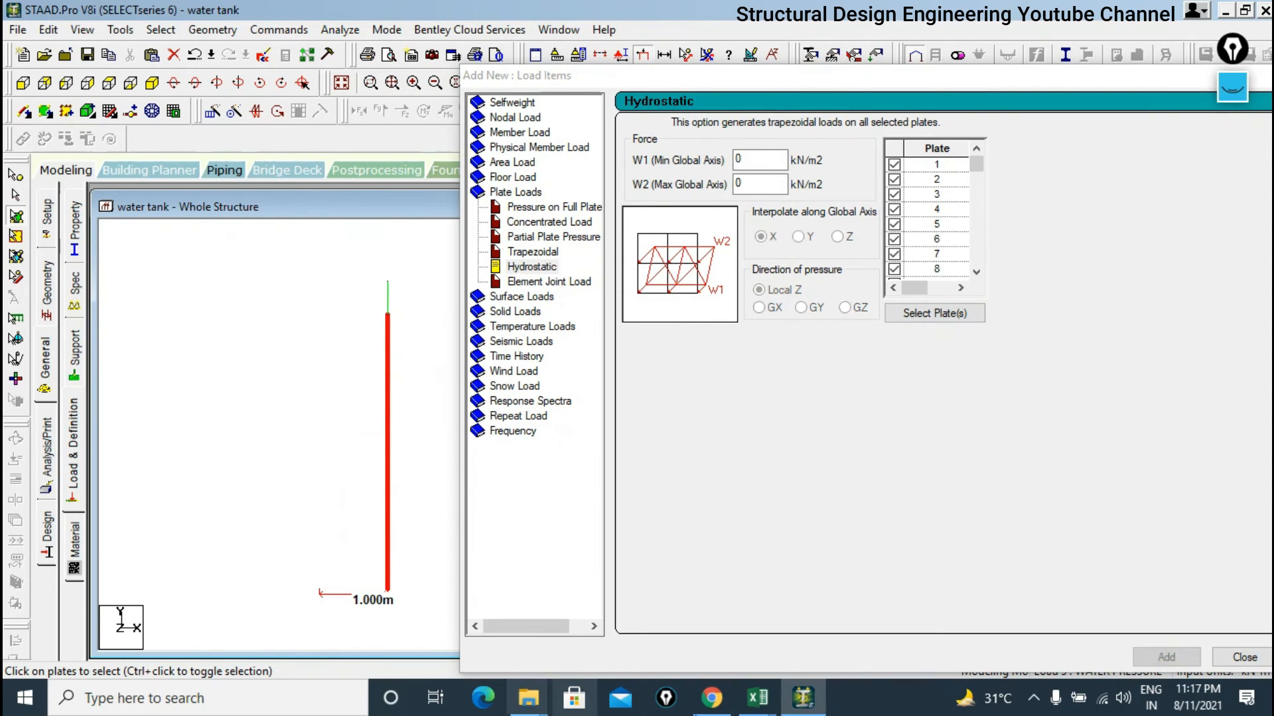
# Switch to the Book1 workbook in Excel, check the wall height in B1, and return to STAAD.Pro.
pyautogui.moveTo(760, 704)
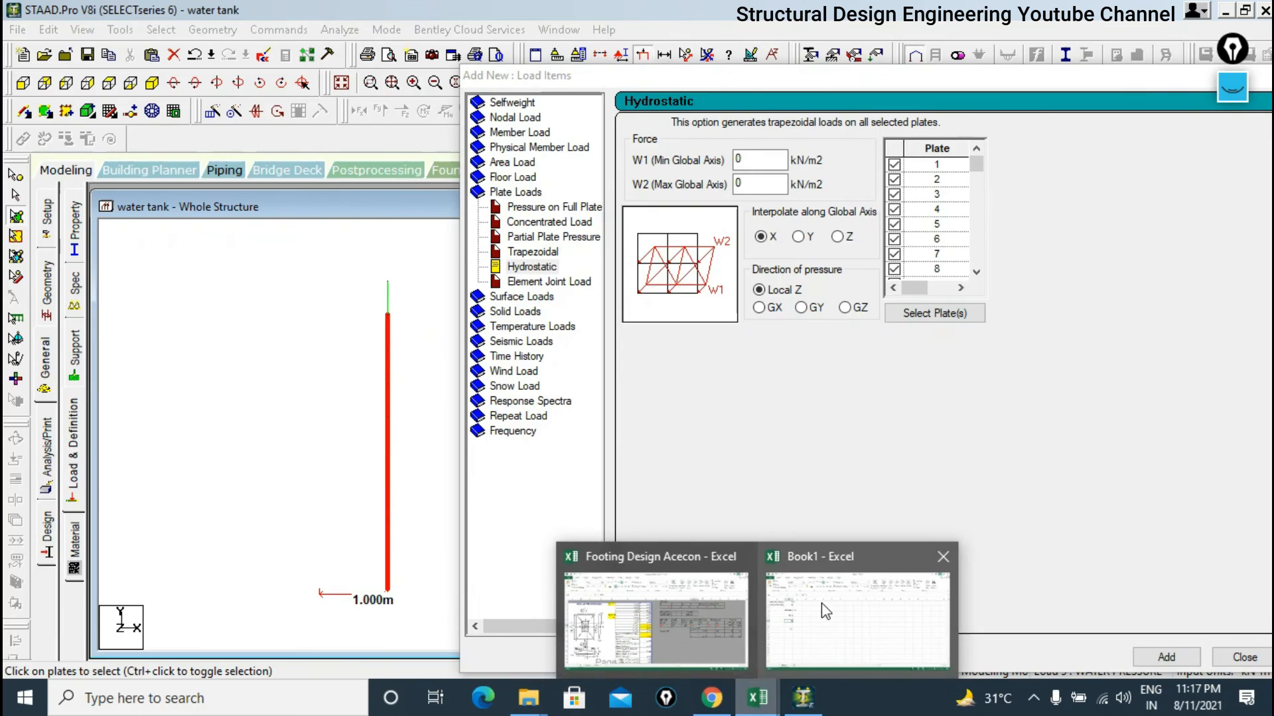
pyautogui.moveTo(821, 603)
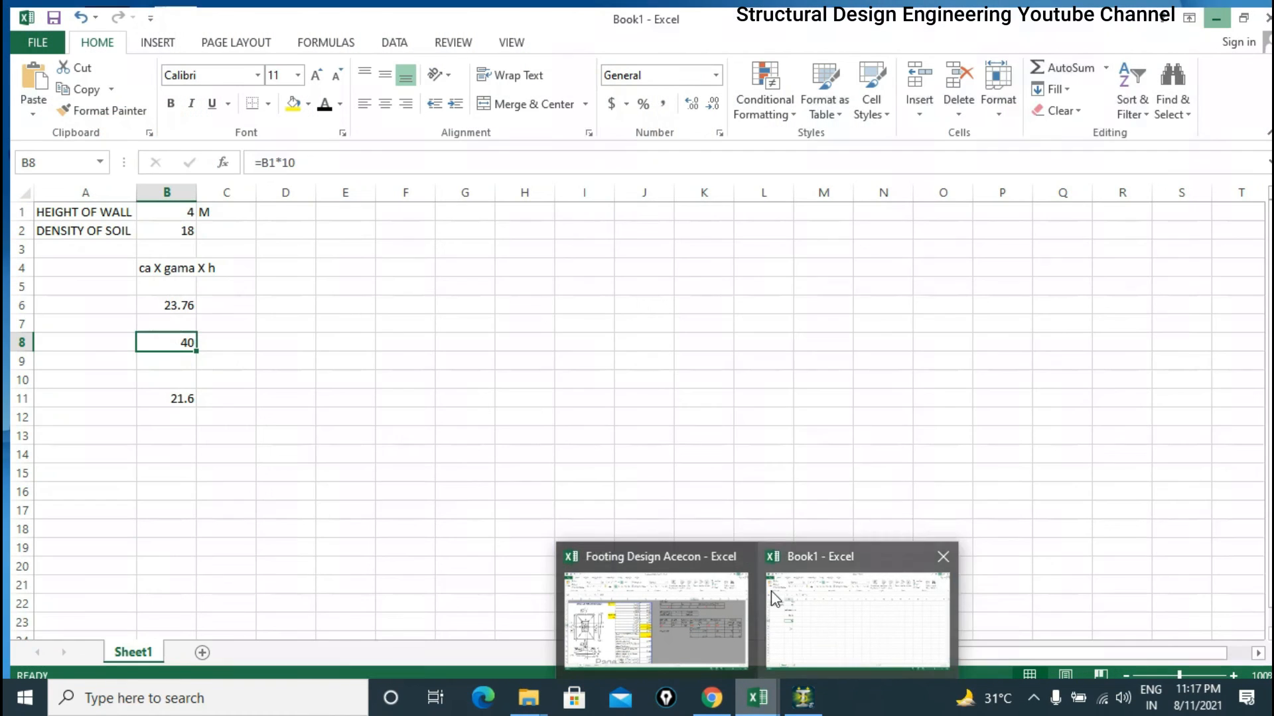
pyautogui.click(771, 591)
pyautogui.click(175, 203)
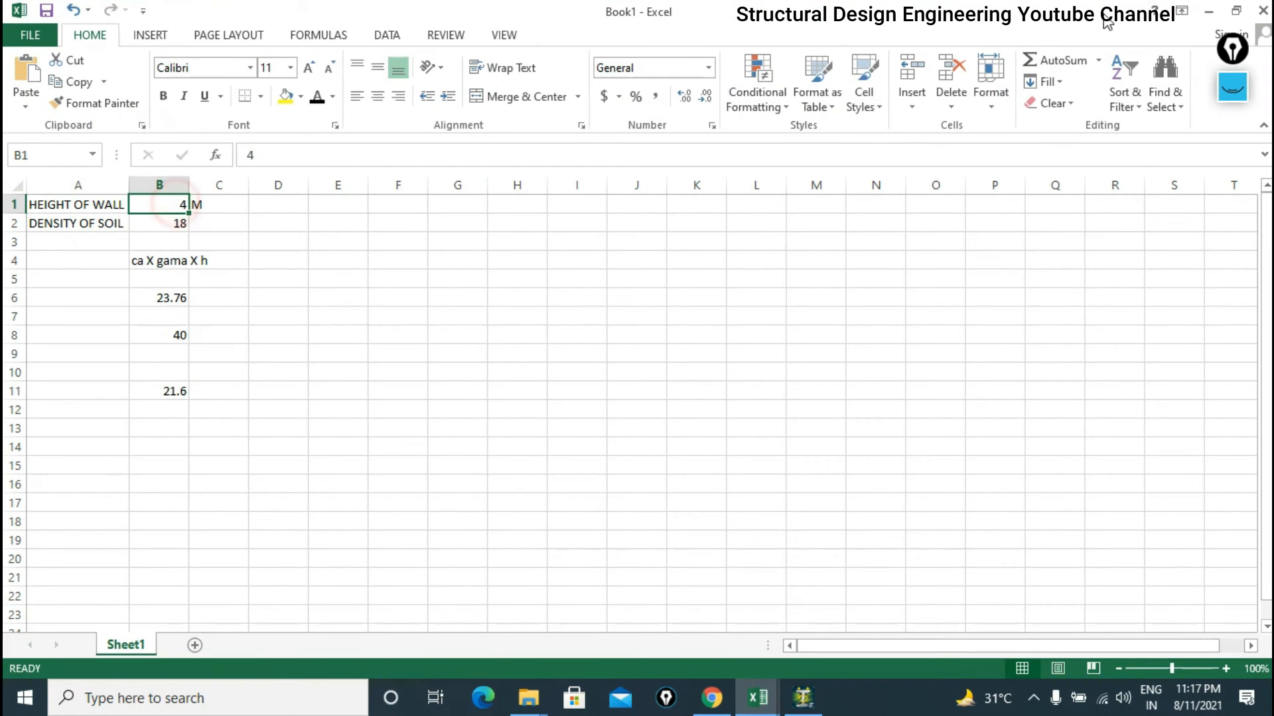
pyautogui.click(1216, 8)
# Add the hydrostatic load to the selected wall plates with W1 -40 and W2 0 kN/m2, interpolated along Y and acting in GX.
pyautogui.moveTo(369, 286); pyautogui.dragTo(507, 643)
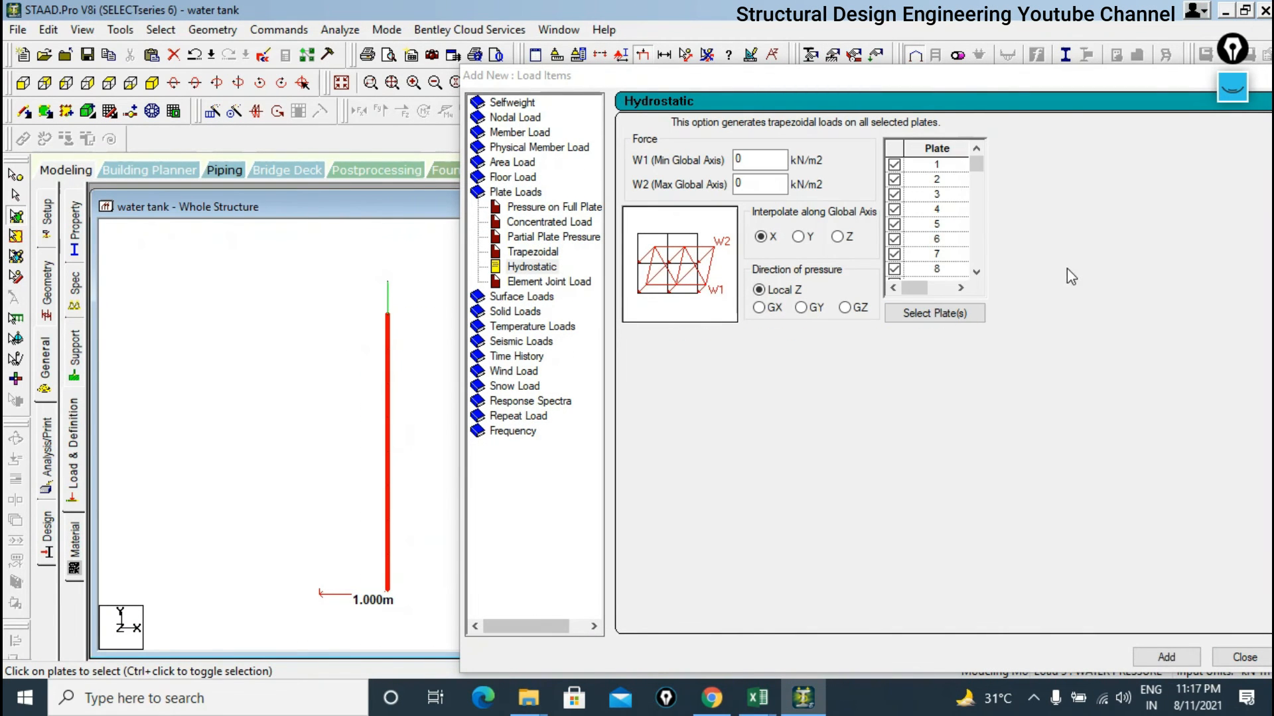
pyautogui.moveTo(1079, 79); pyautogui.dragTo(1026, 24)
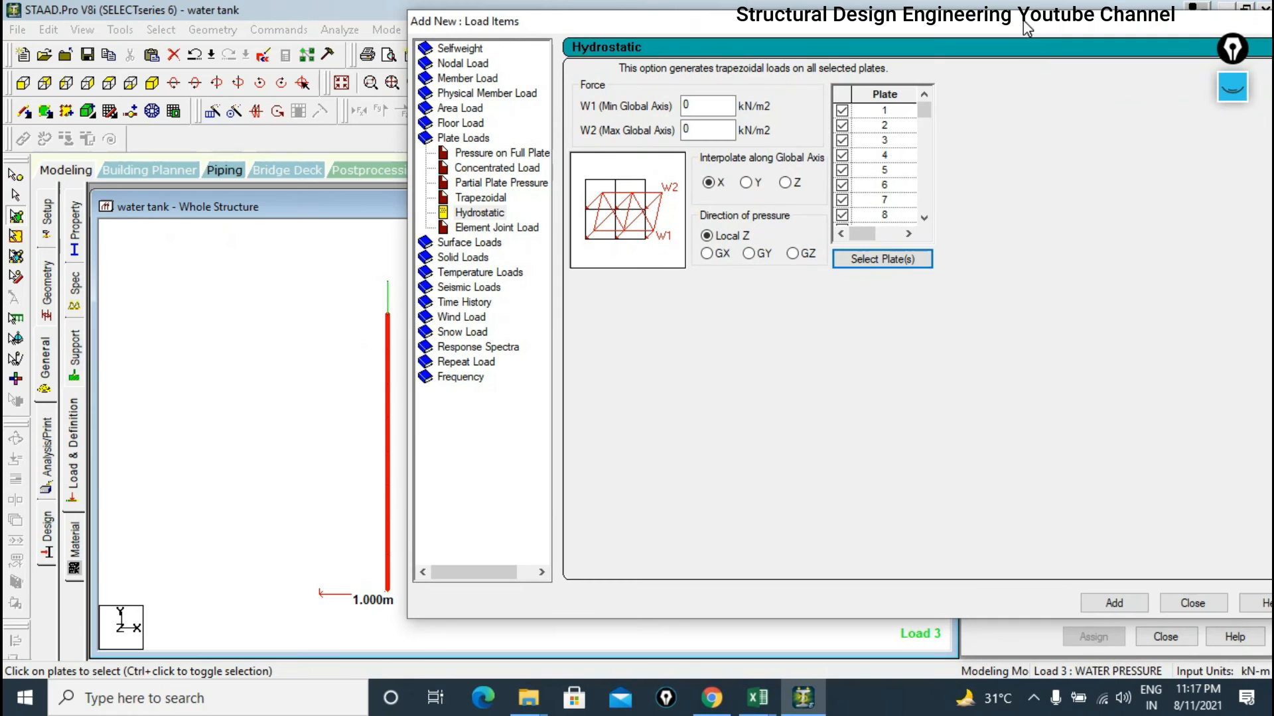
pyautogui.click(1114, 611)
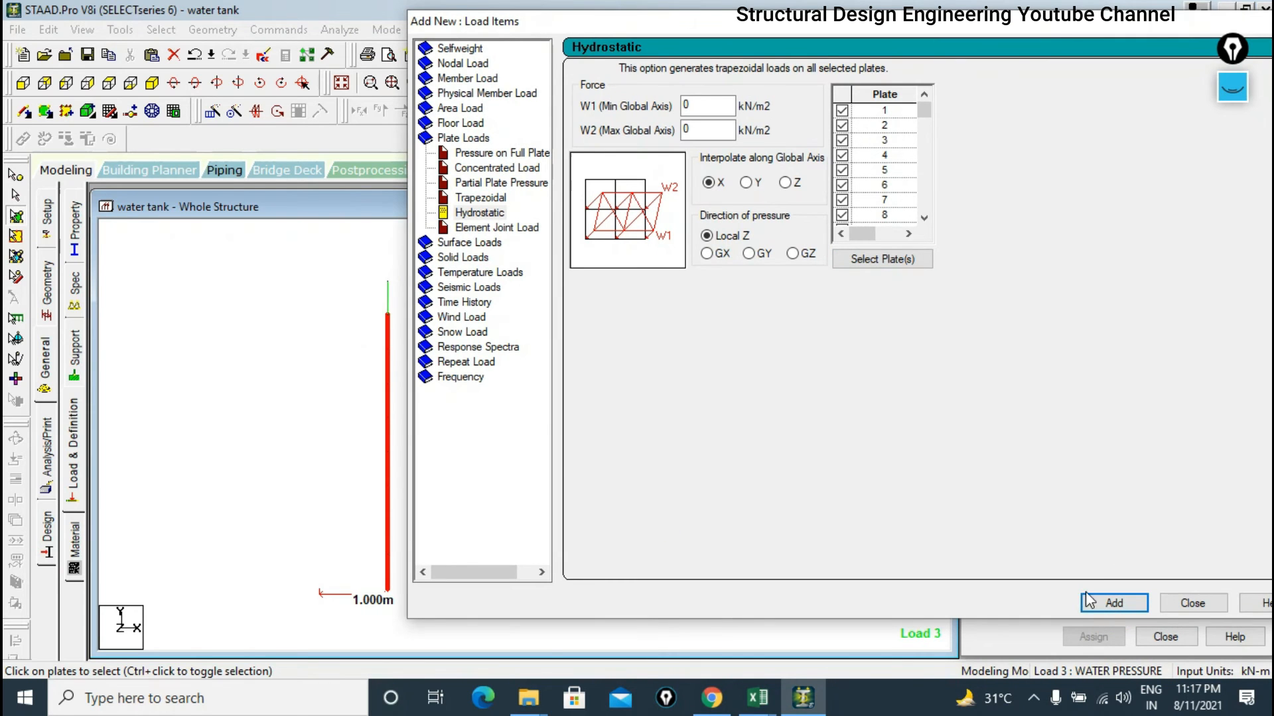
pyautogui.moveTo(964, 22); pyautogui.dragTo(706, 57)
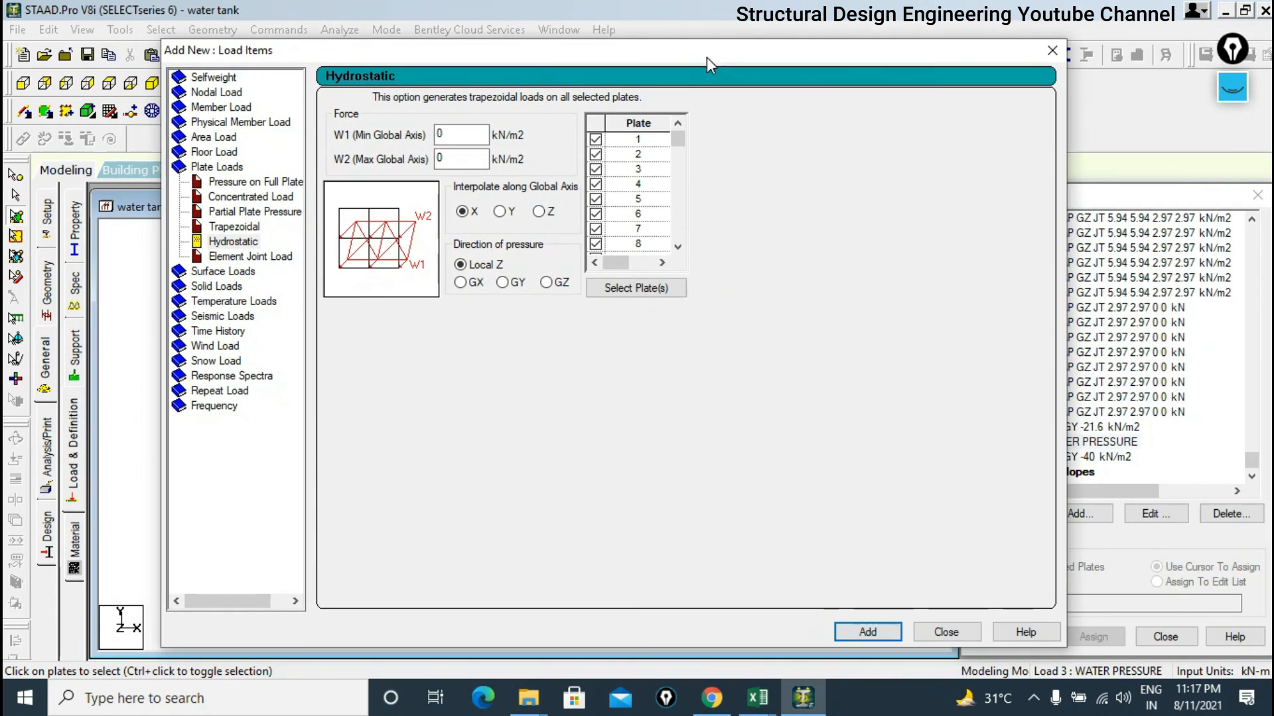
pyautogui.doubleClick(442, 159)
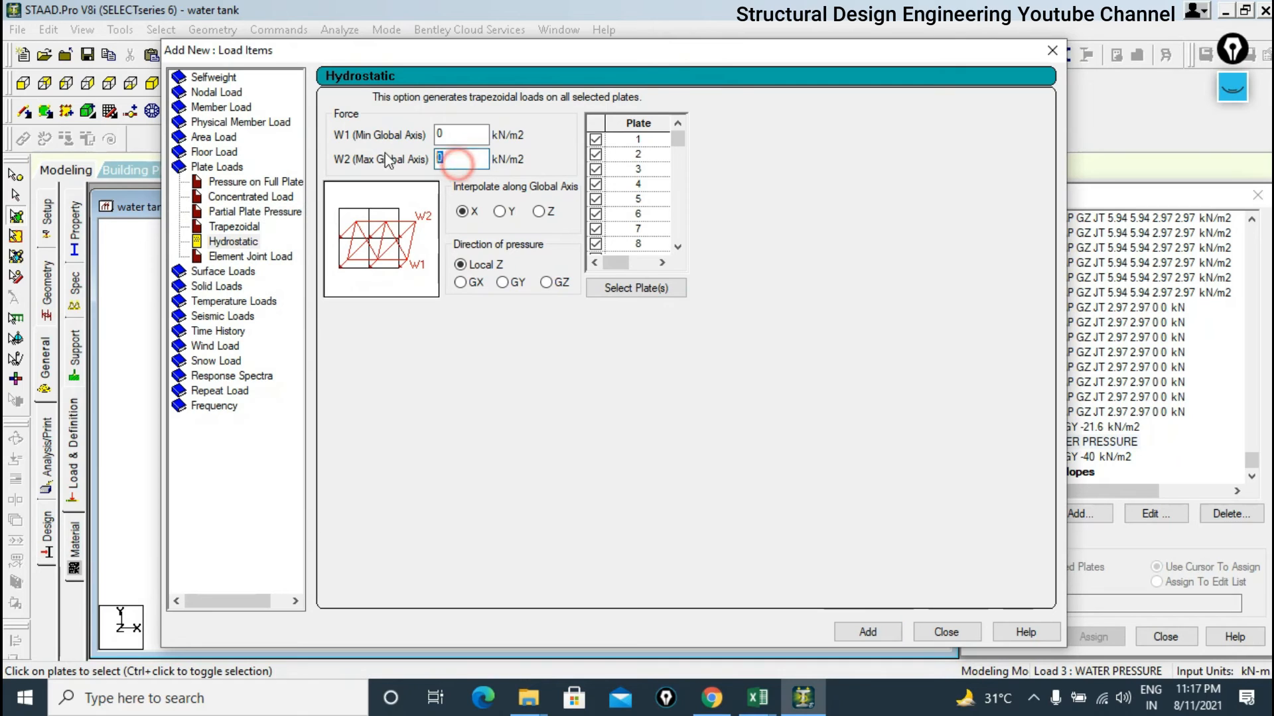
pyautogui.doubleClick(457, 134)
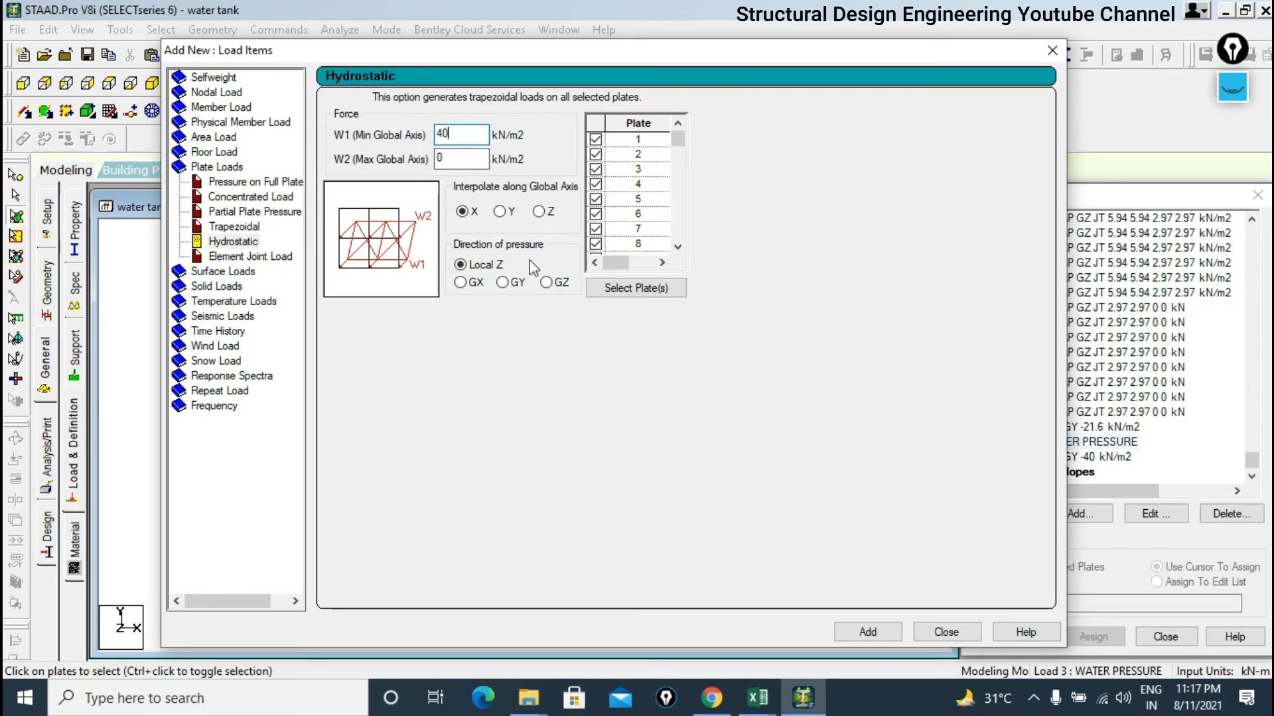
pyautogui.click(459, 282)
pyautogui.click(438, 133)
pyautogui.write('-')
pyautogui.click(502, 211)
pyautogui.click(867, 632)
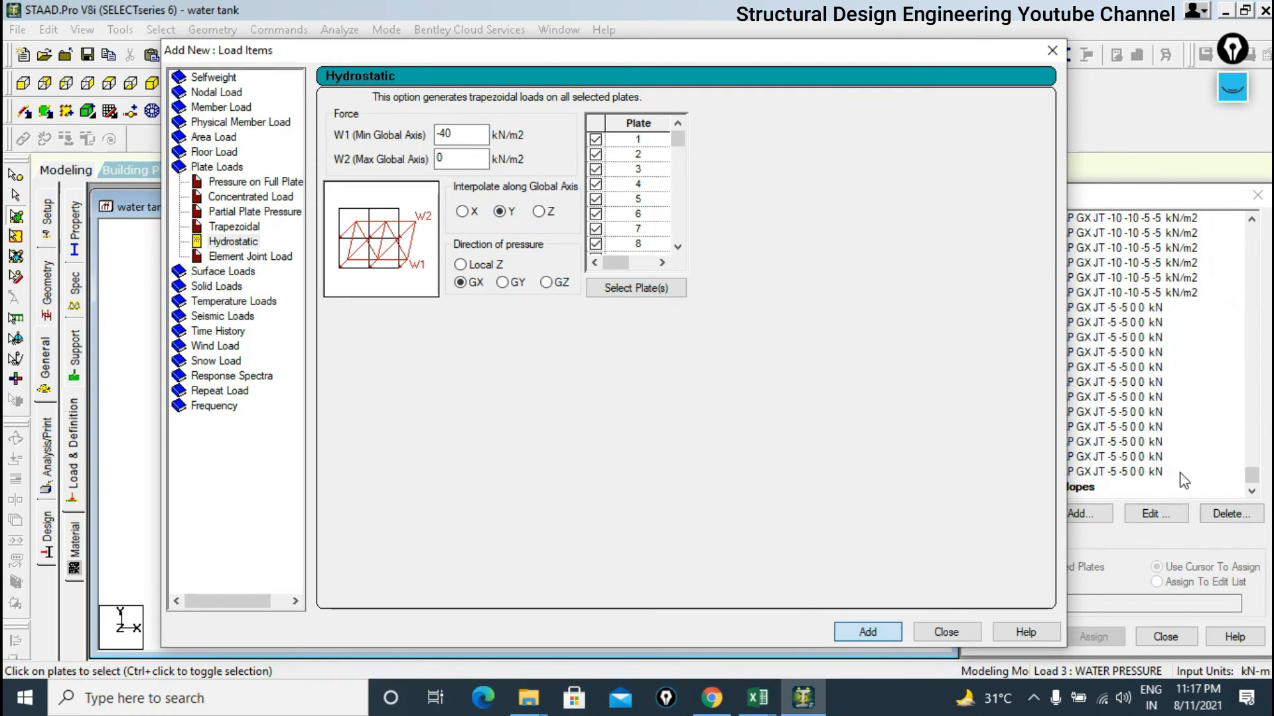
pyautogui.click(946, 632)
# Compare the wall's load diagrams under WATER PRESSURE and SOIL PRESSURE, ending with WATER PRESSURE displayed.
pyautogui.moveTo(1245, 482); pyautogui.dragTo(1252, 430)
pyautogui.click(1094, 339)
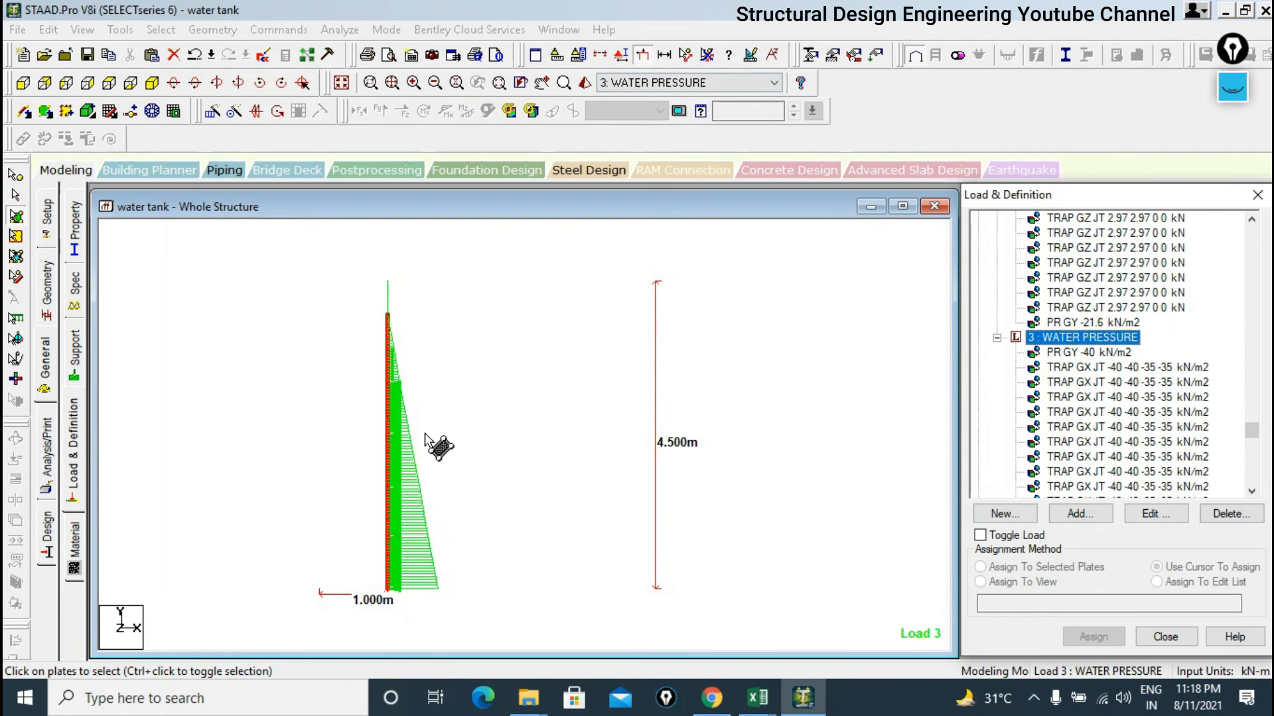
pyautogui.click(434, 499)
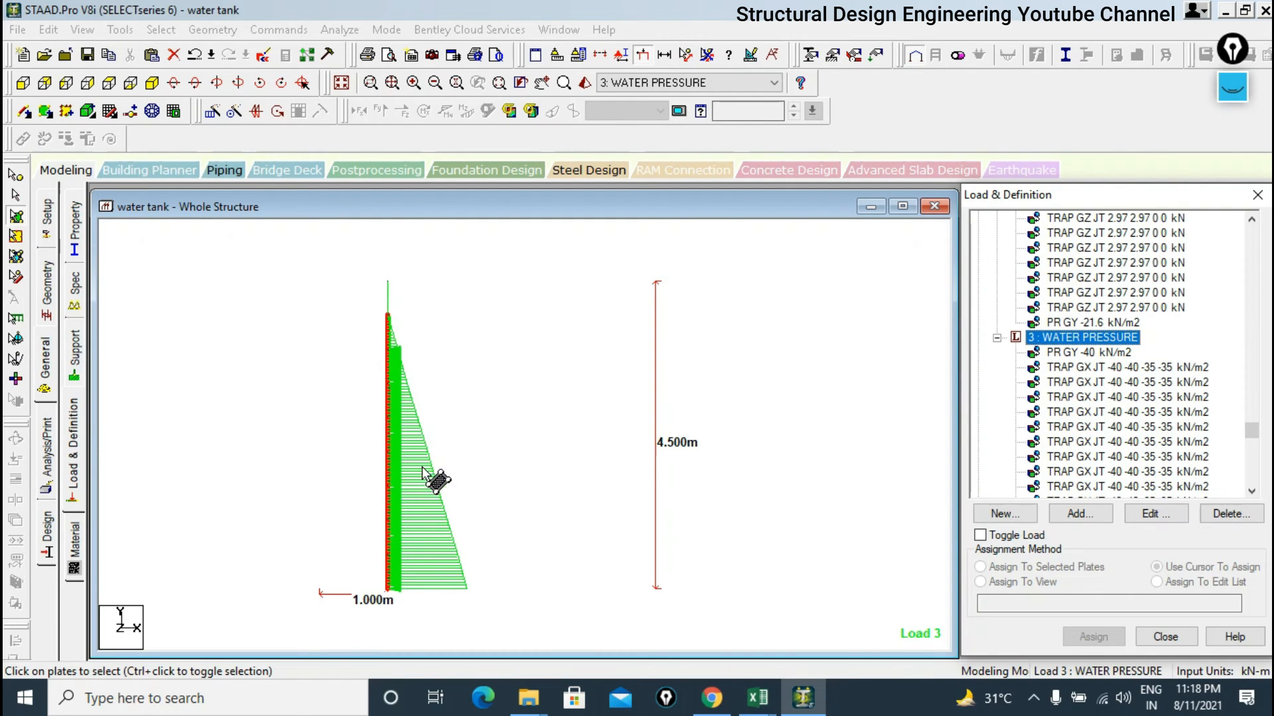
pyautogui.moveTo(1260, 432); pyautogui.dragTo(1244, 239)
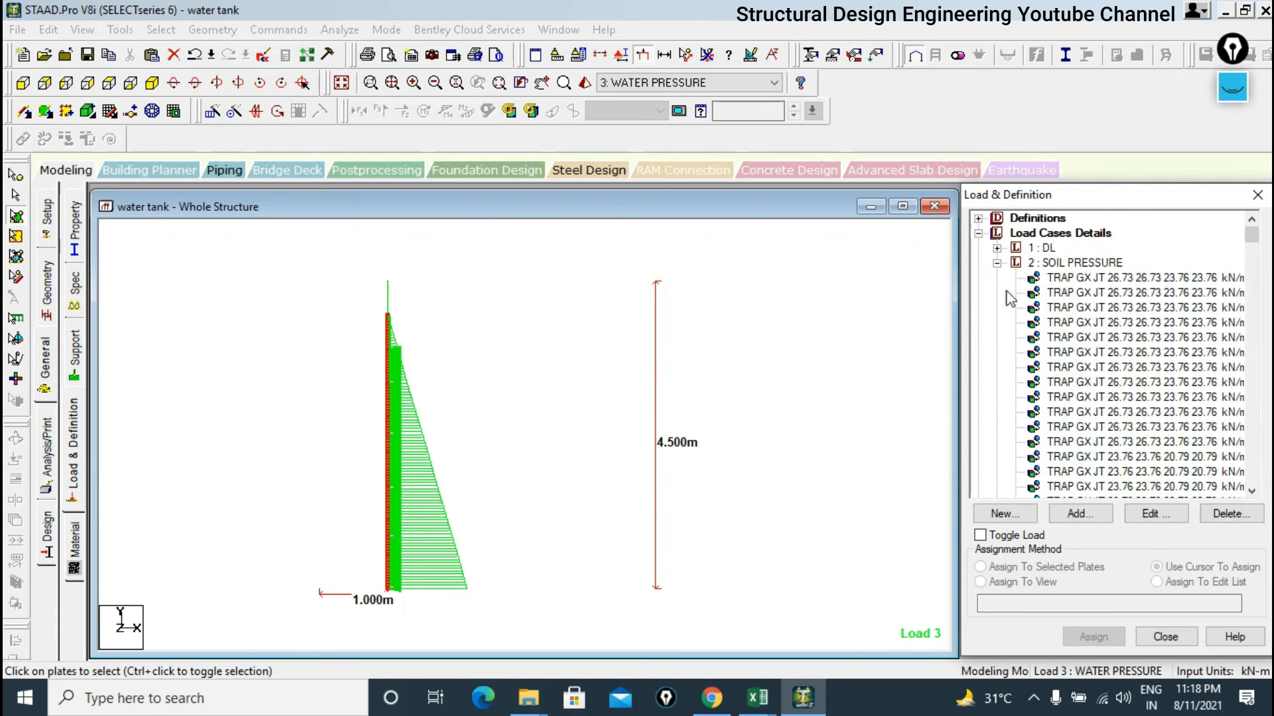
pyautogui.click(1052, 264)
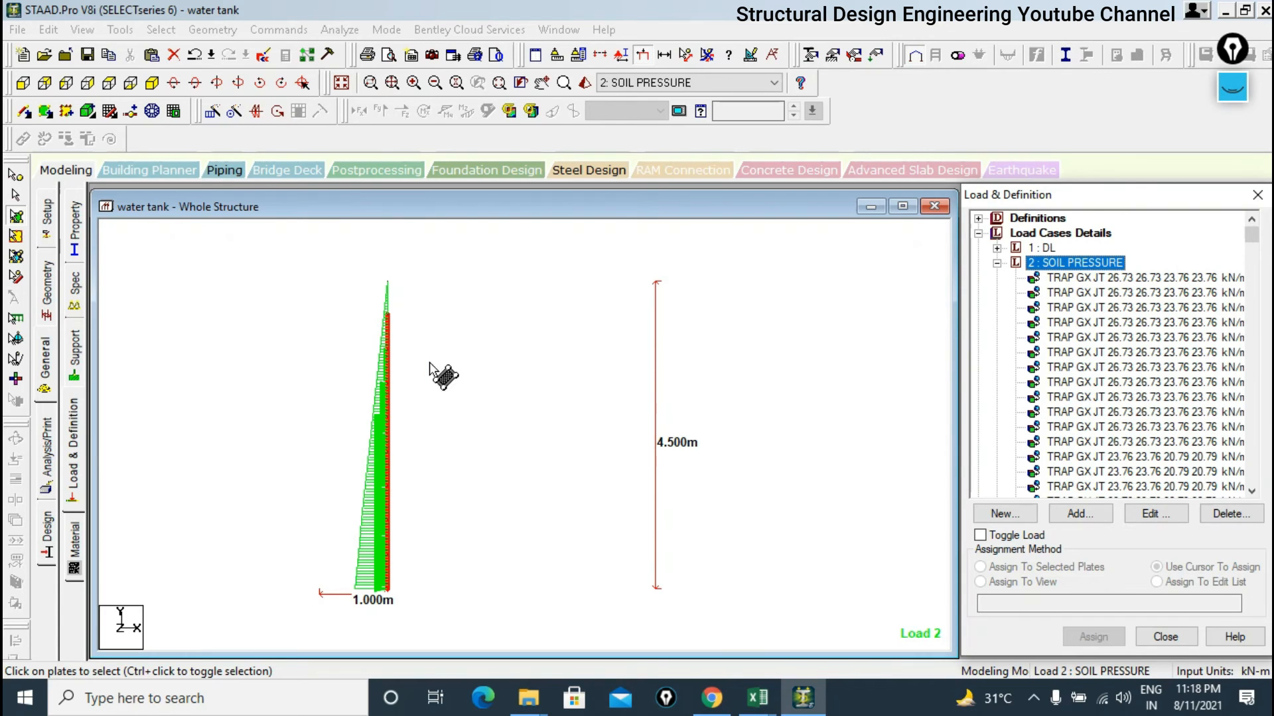
pyautogui.moveTo(1254, 243); pyautogui.dragTo(1239, 432)
pyautogui.click(1061, 322)
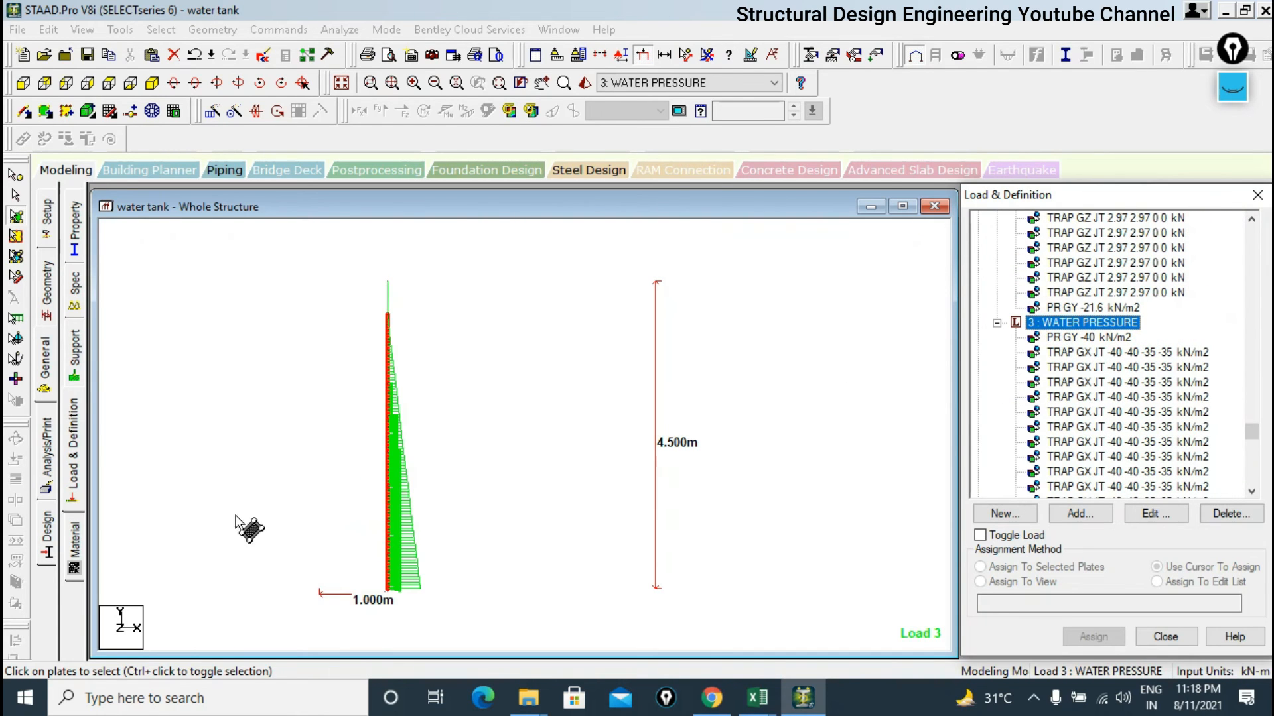
# Display the whole structure in a 3D view and examine the water pressure on the side wall and base slab.
pyautogui.click(341, 82)
pyautogui.moveTo(420, 526); pyautogui.dragTo(468, 459, button='middle')
pyautogui.scroll(3, 467, 458)
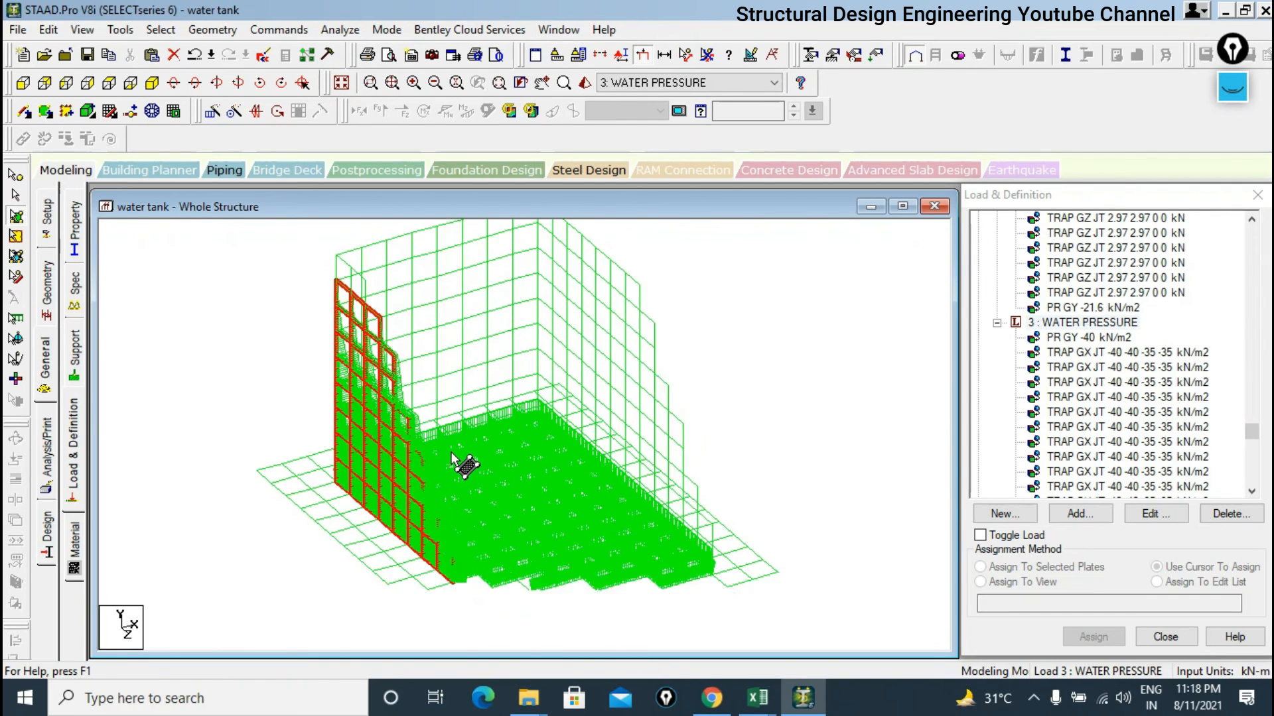
pyautogui.scroll(1, 1097, 362)
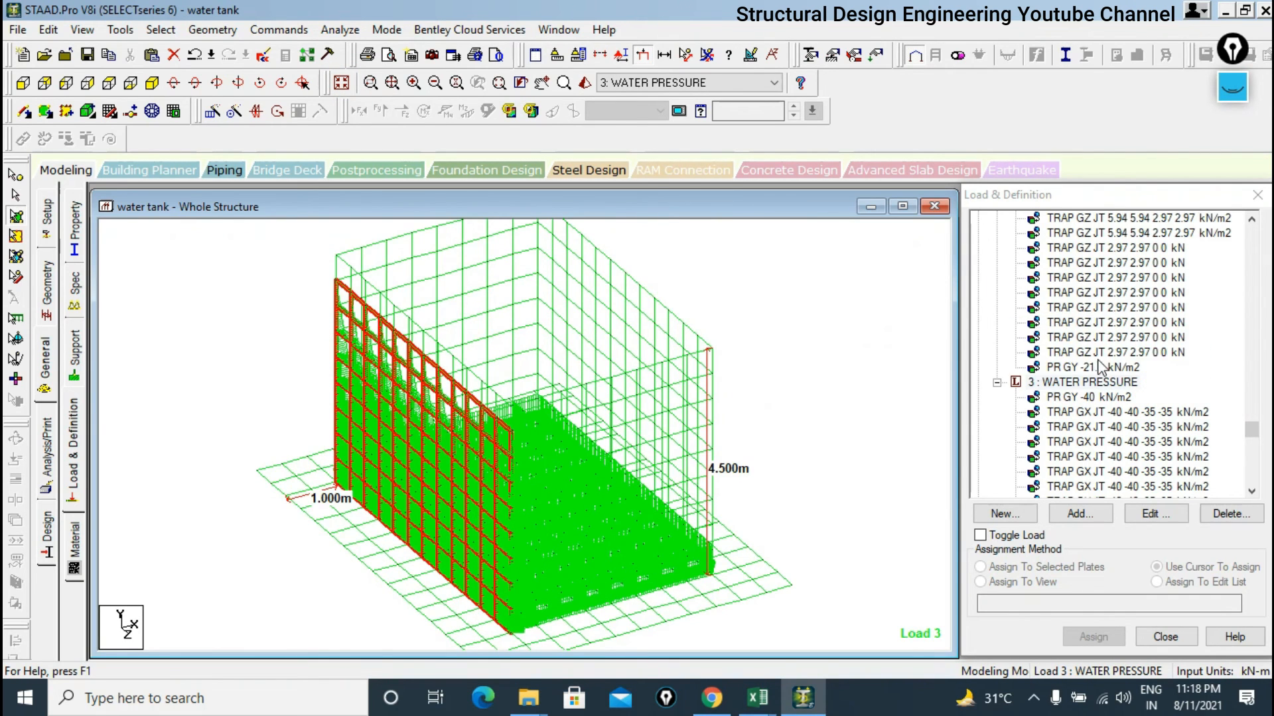
pyautogui.moveTo(1251, 430); pyautogui.dragTo(1251, 313)
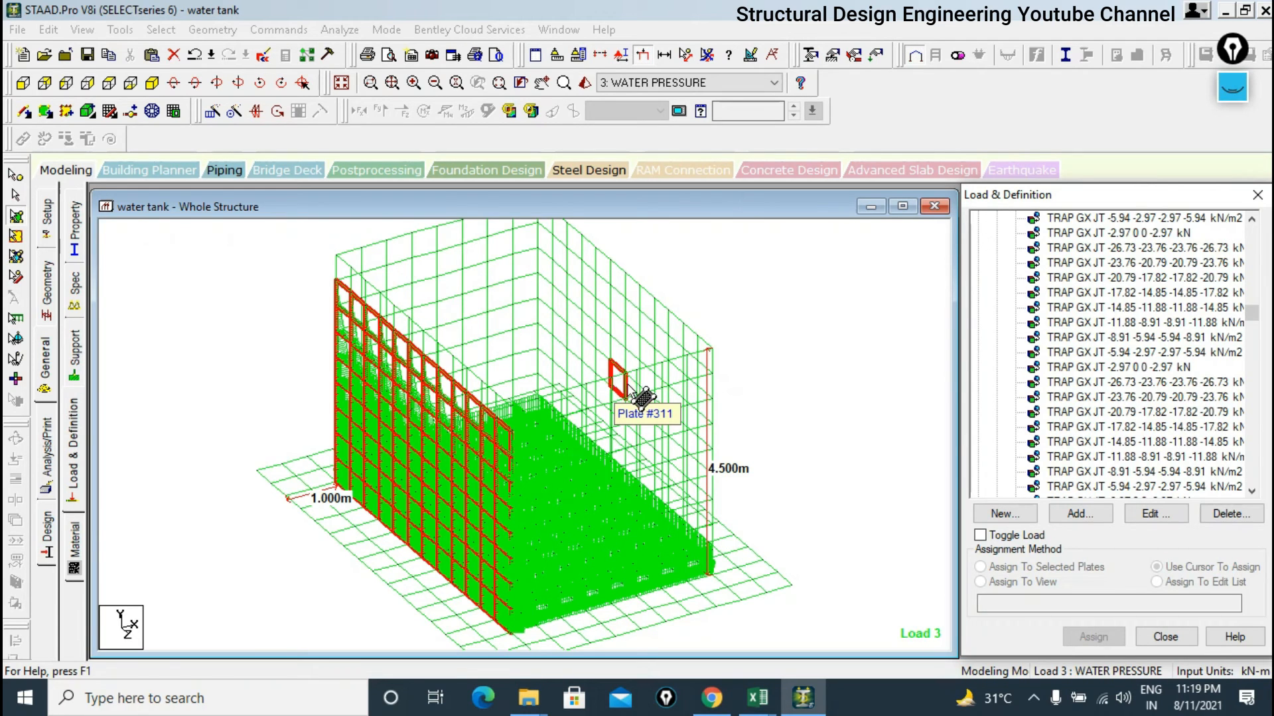
pyautogui.click(926, 394)
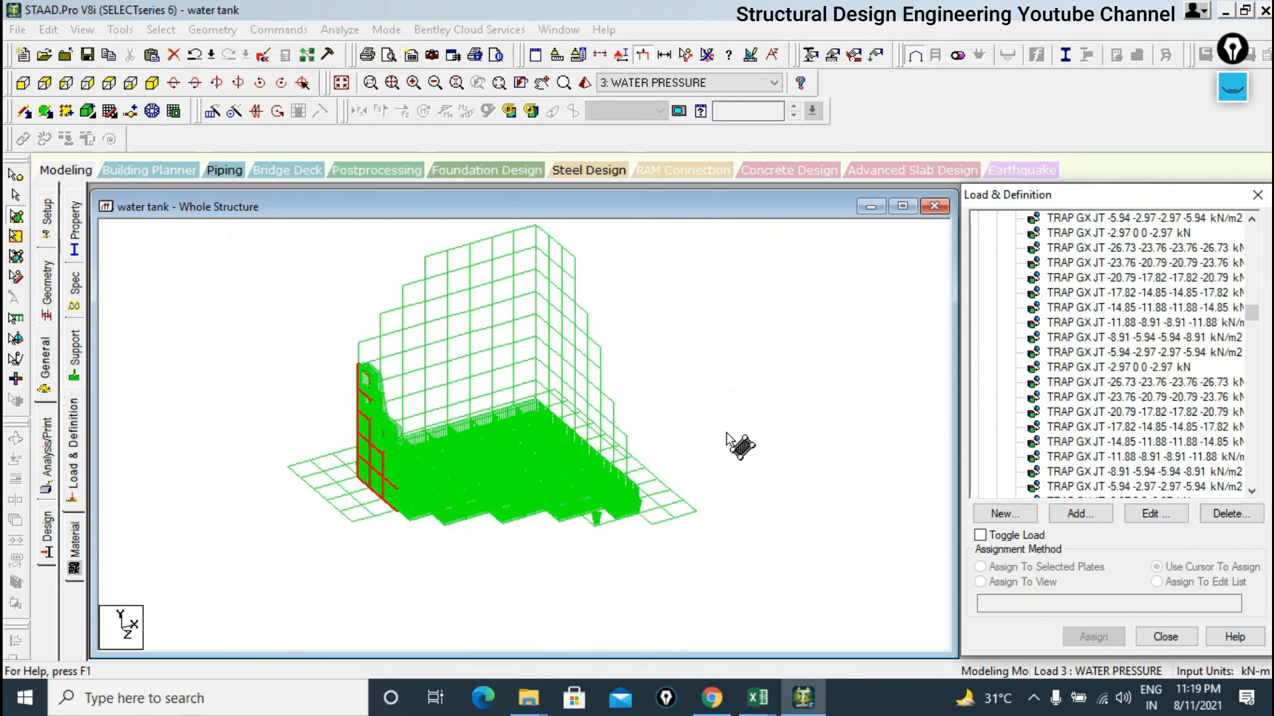
# Select the long side wall's plates on the positive X side in plan, display only them from the front, and clear the selection.
pyautogui.click(109, 82)
pyautogui.scroll(-1, 497, 344)
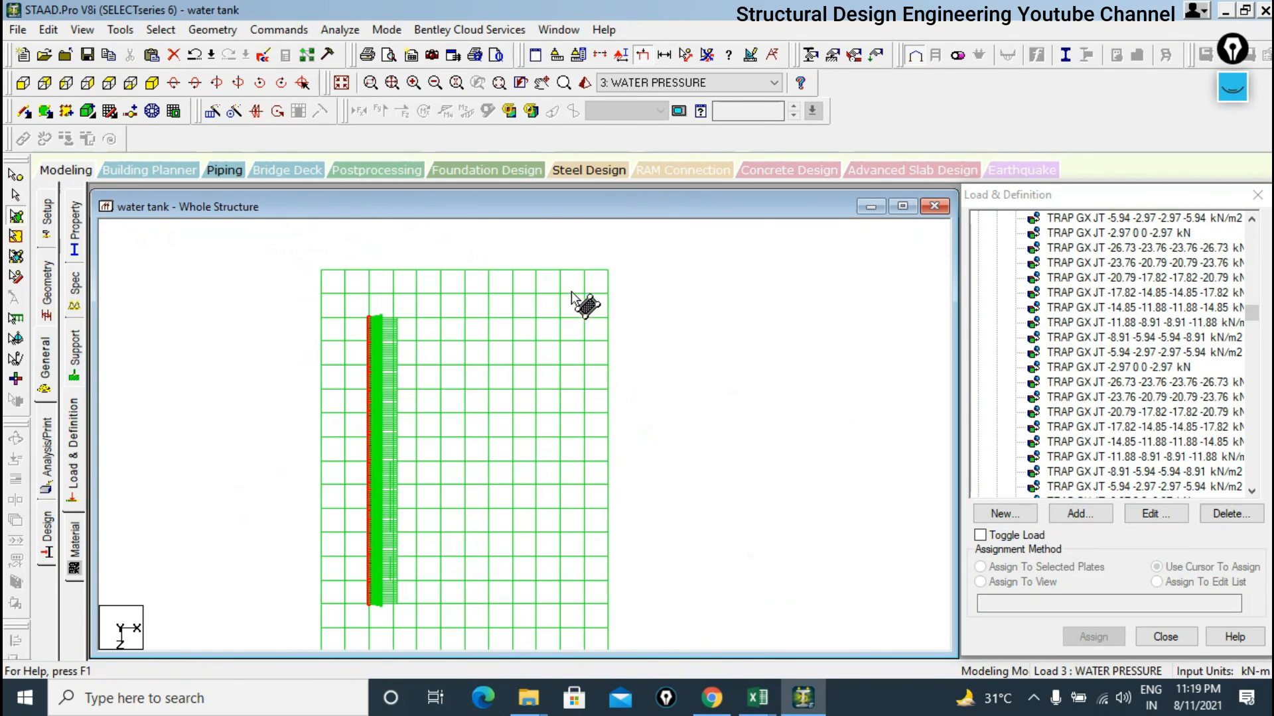
pyautogui.moveTo(557, 254); pyautogui.dragTo(581, 676)
pyautogui.hotkey('alt', 'v')
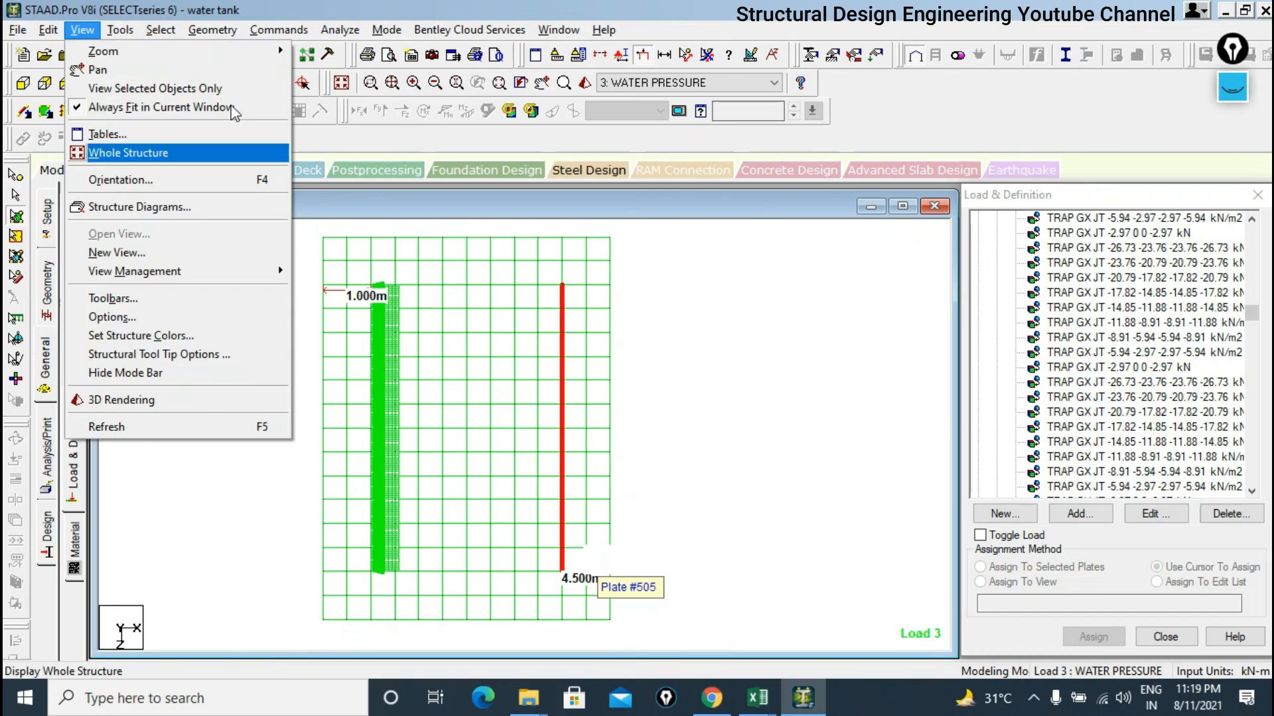
pyautogui.click(155, 88)
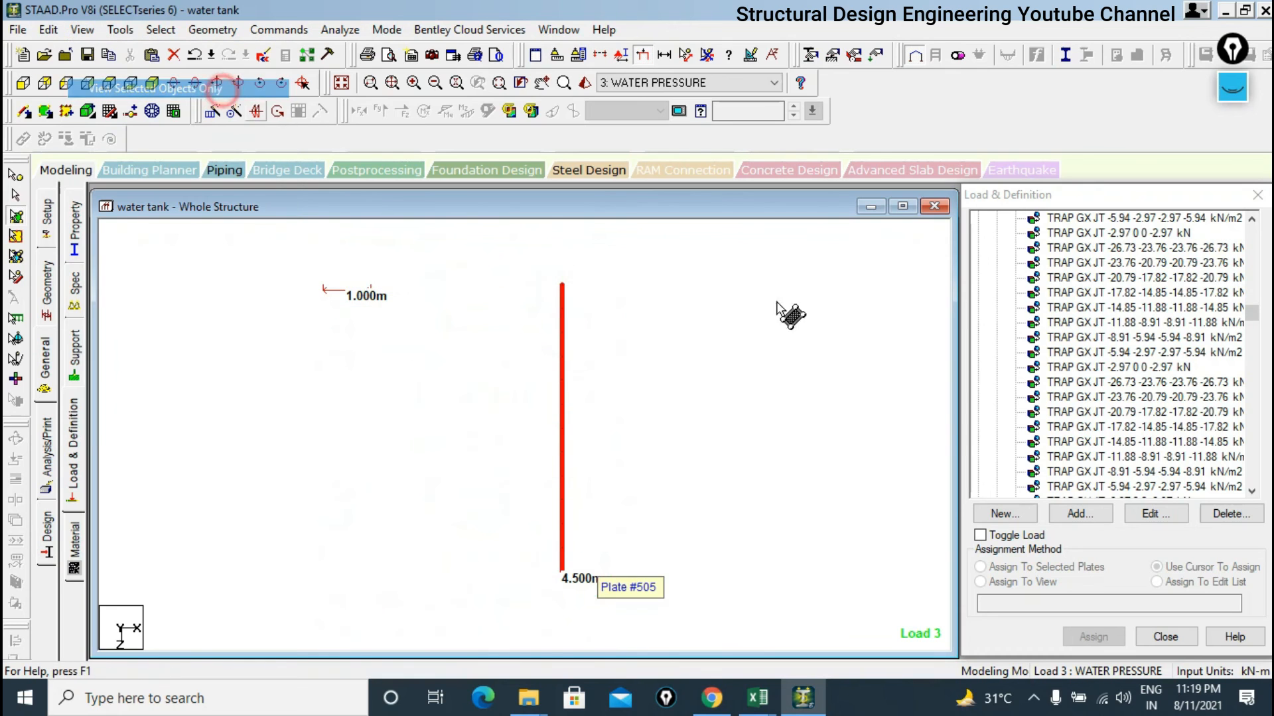
pyautogui.click(23, 83)
pyautogui.click(773, 381)
# Start a new hydrostatic plate load under the WATER PRESSURE load case.
pyautogui.click(1239, 308)
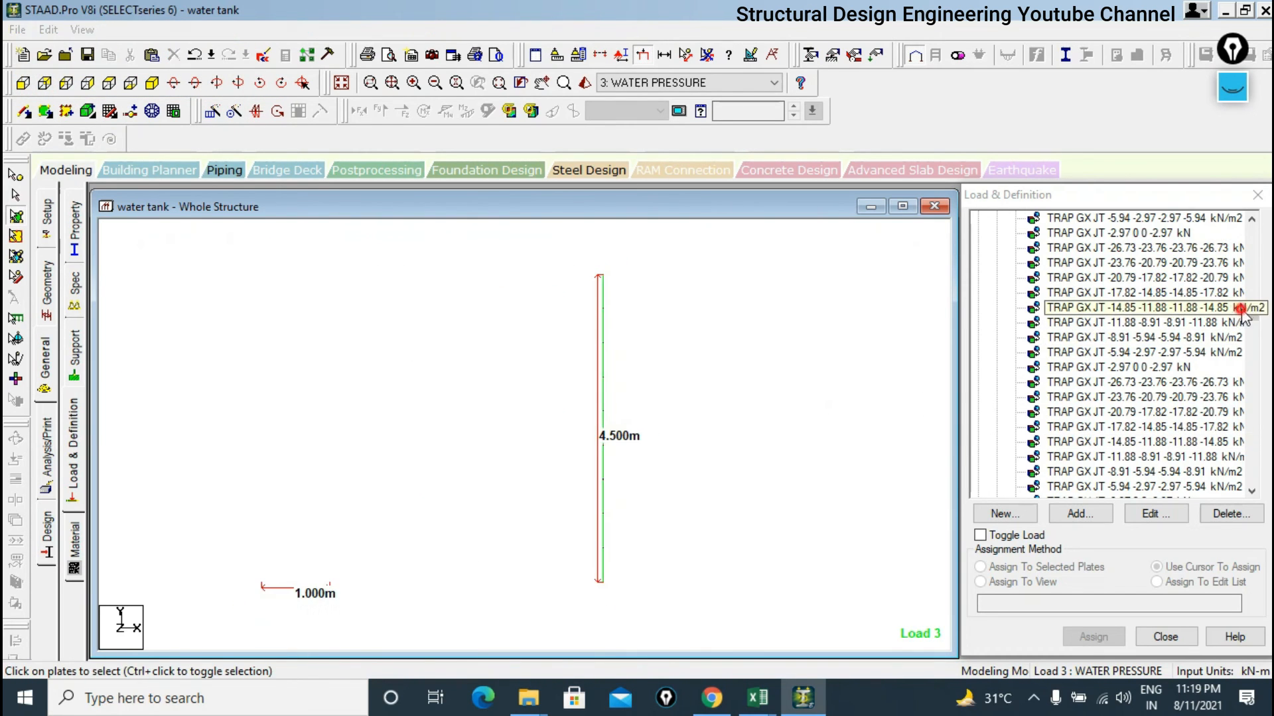
pyautogui.moveTo(1251, 316); pyautogui.dragTo(1253, 428)
pyautogui.scroll(7, 1120, 398)
pyautogui.scroll(-1, 1128, 458)
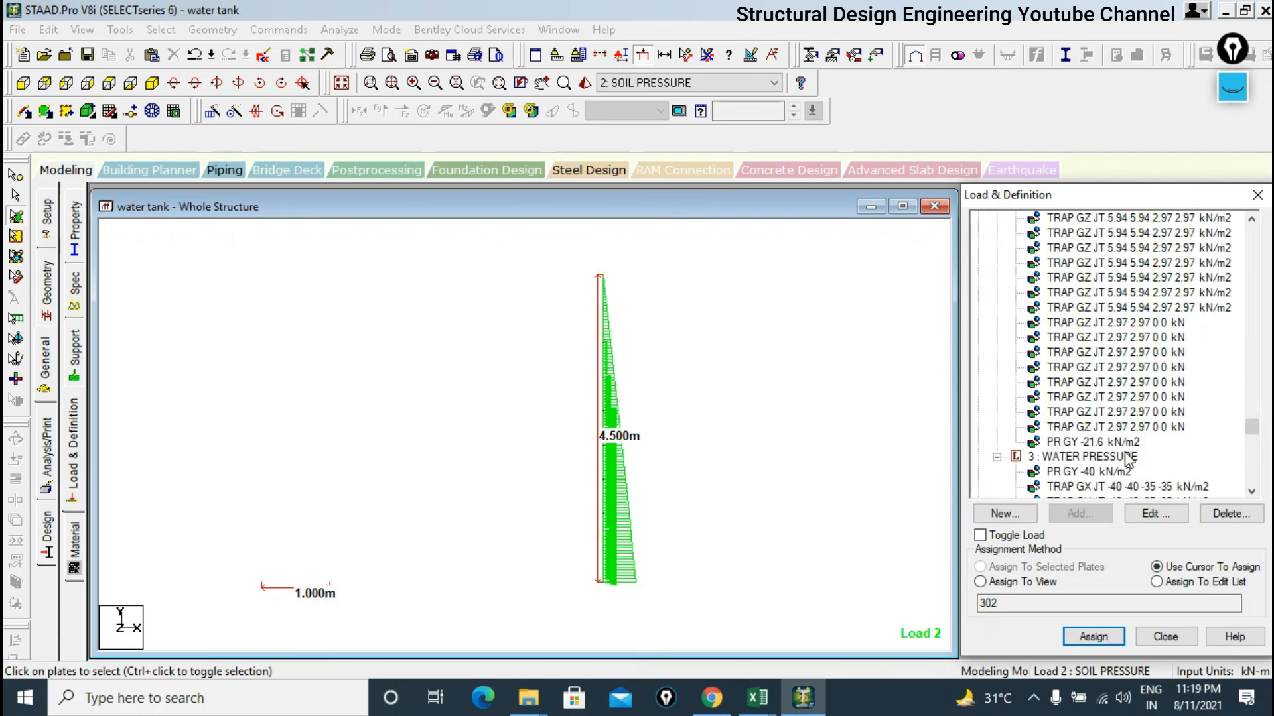
pyautogui.click(1116, 457)
pyautogui.click(1080, 515)
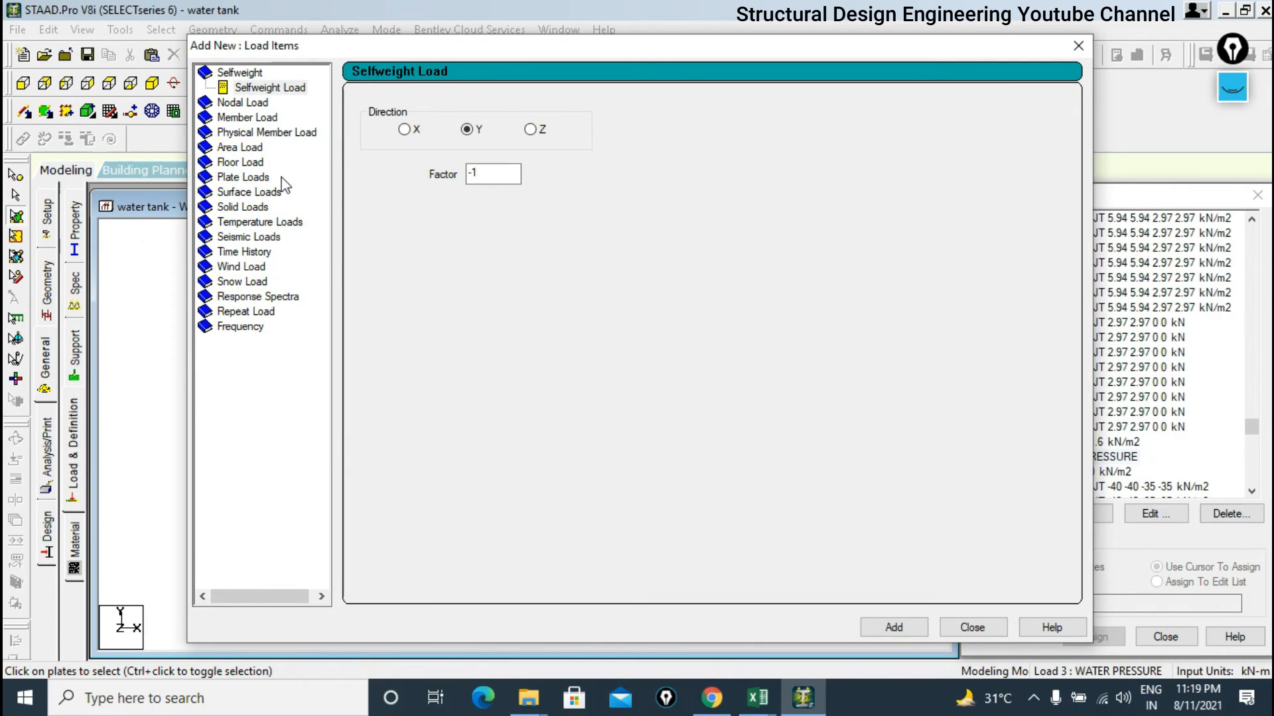
pyautogui.click(241, 163)
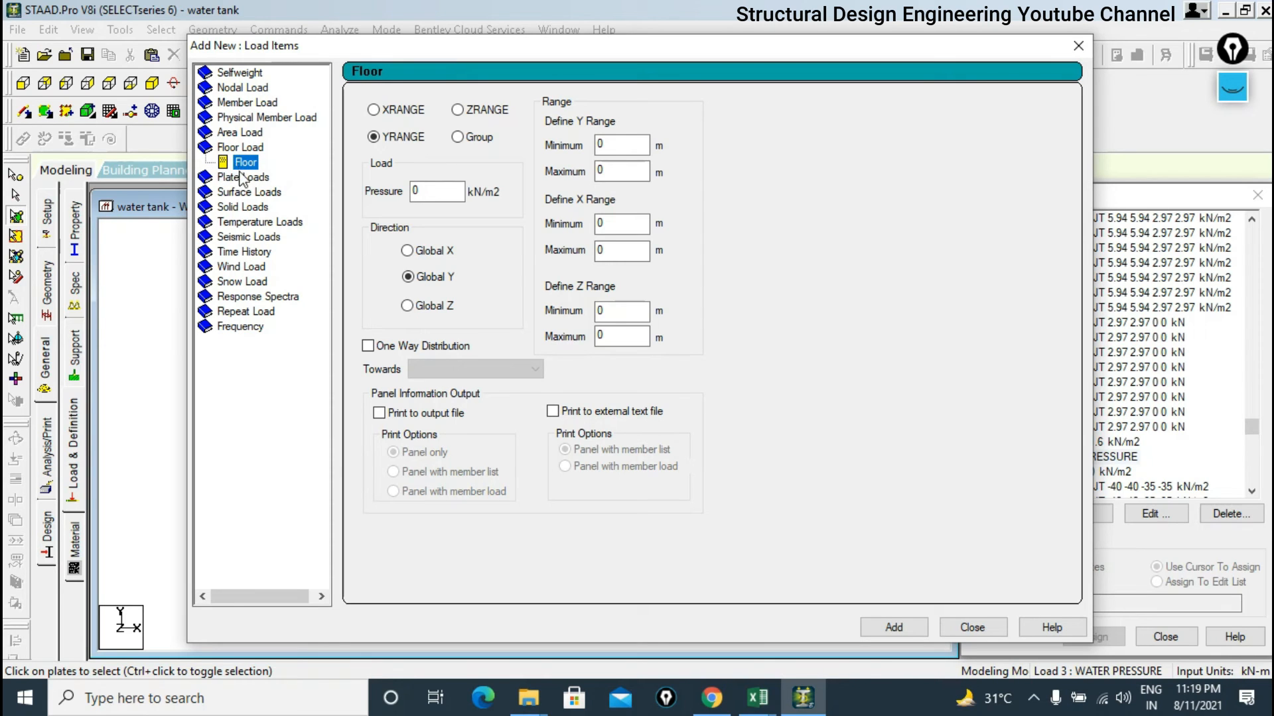
pyautogui.click(243, 178)
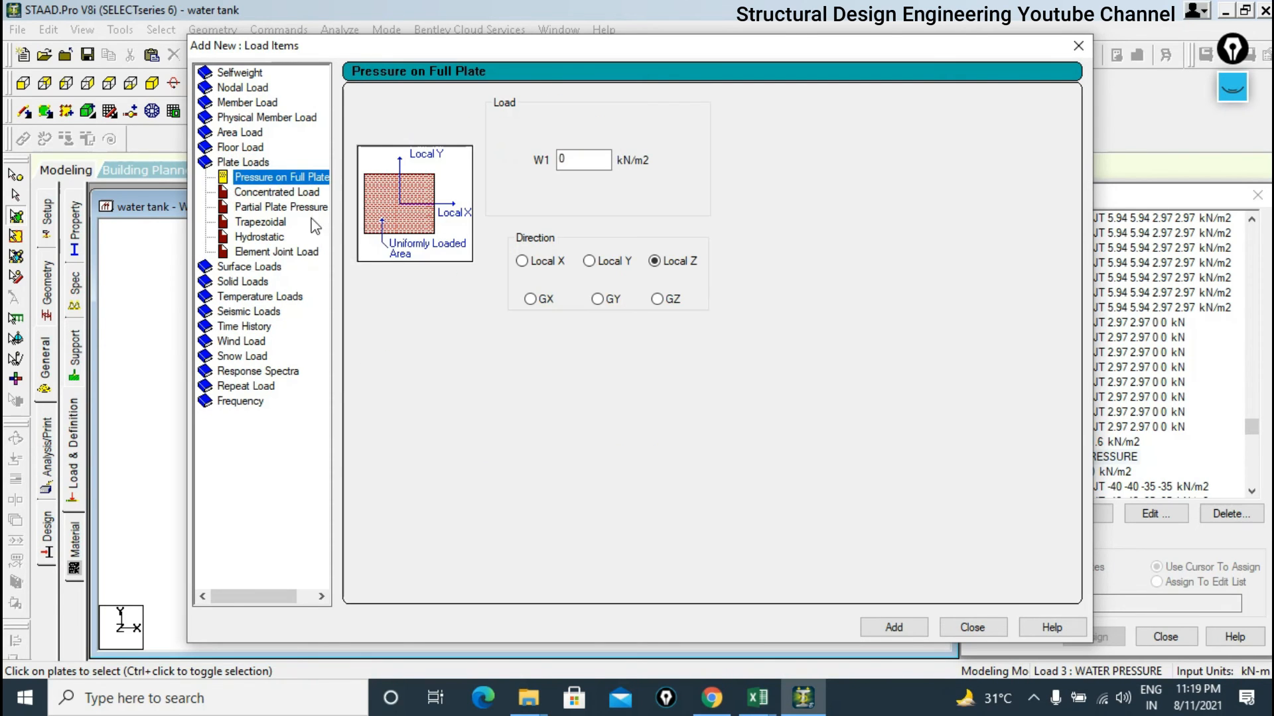
pyautogui.click(275, 237)
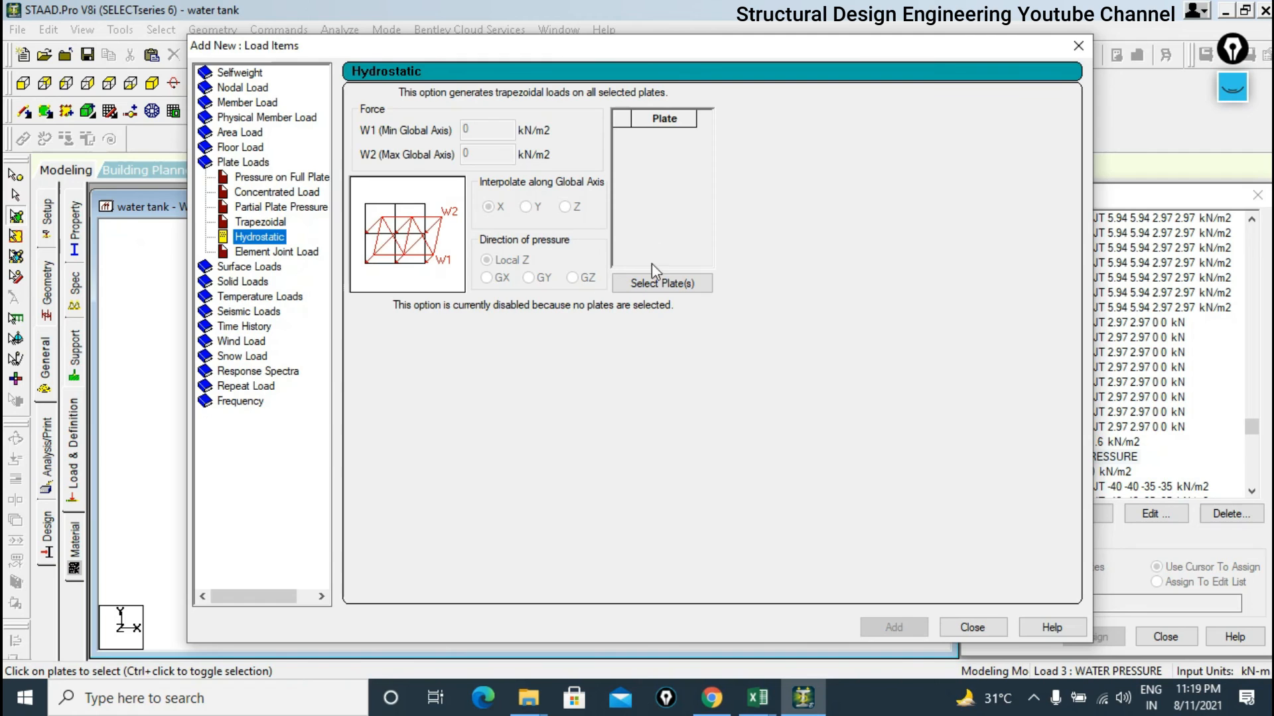
# Select the wall's plates below the top row for the hydrostatic load, with W1 40 kN/m2 and interpolation along Y.
pyautogui.click(657, 282)
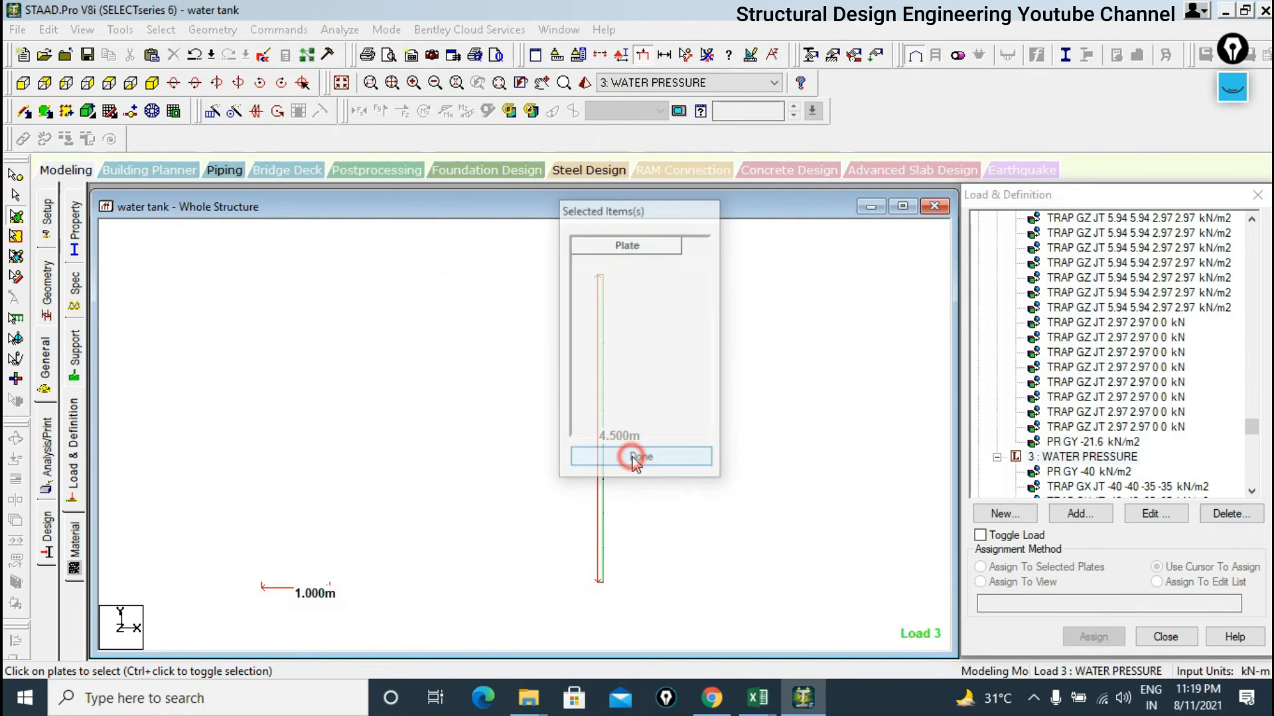
pyautogui.click(634, 459)
pyautogui.click(655, 283)
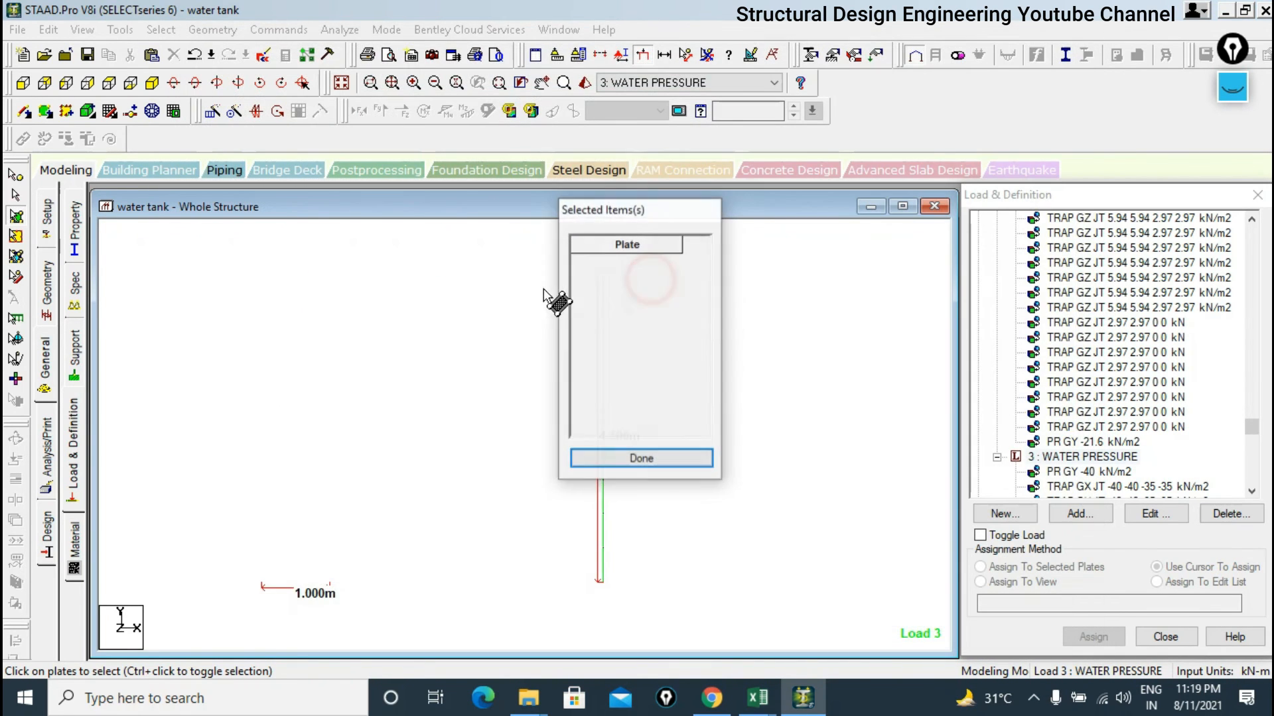
pyautogui.moveTo(221, 307); pyautogui.dragTo(463, 649)
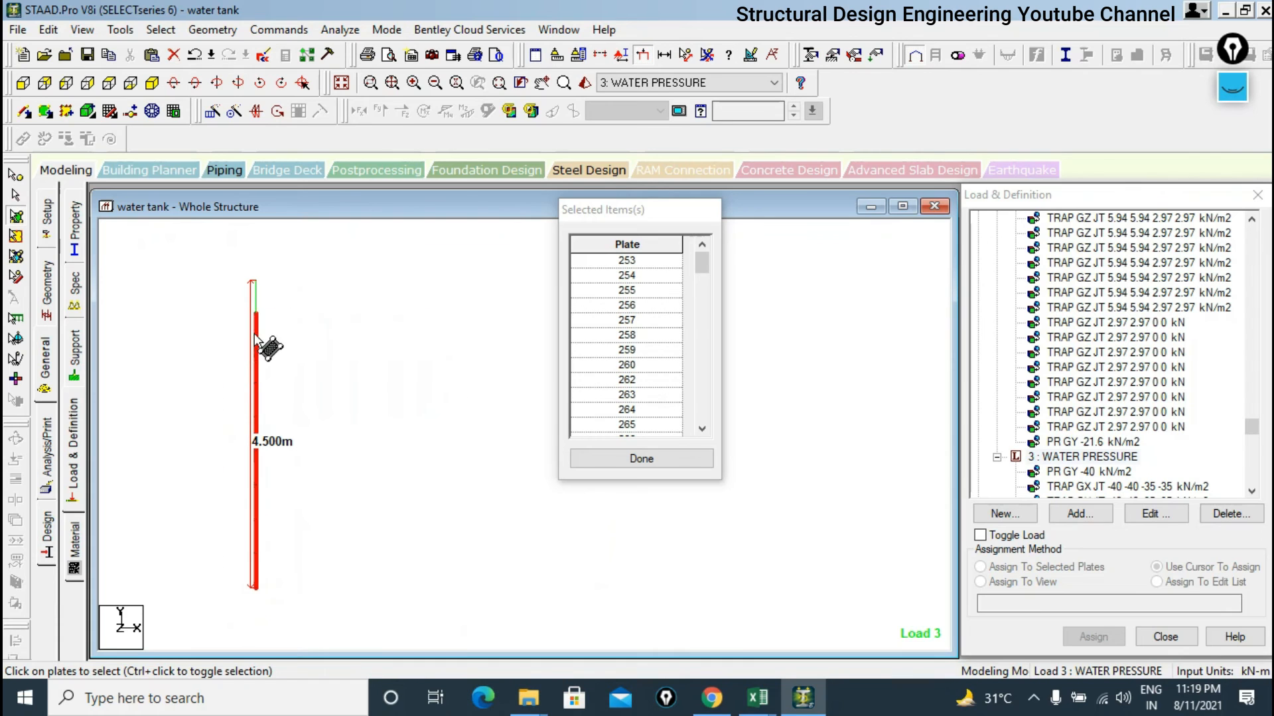
pyautogui.click(666, 459)
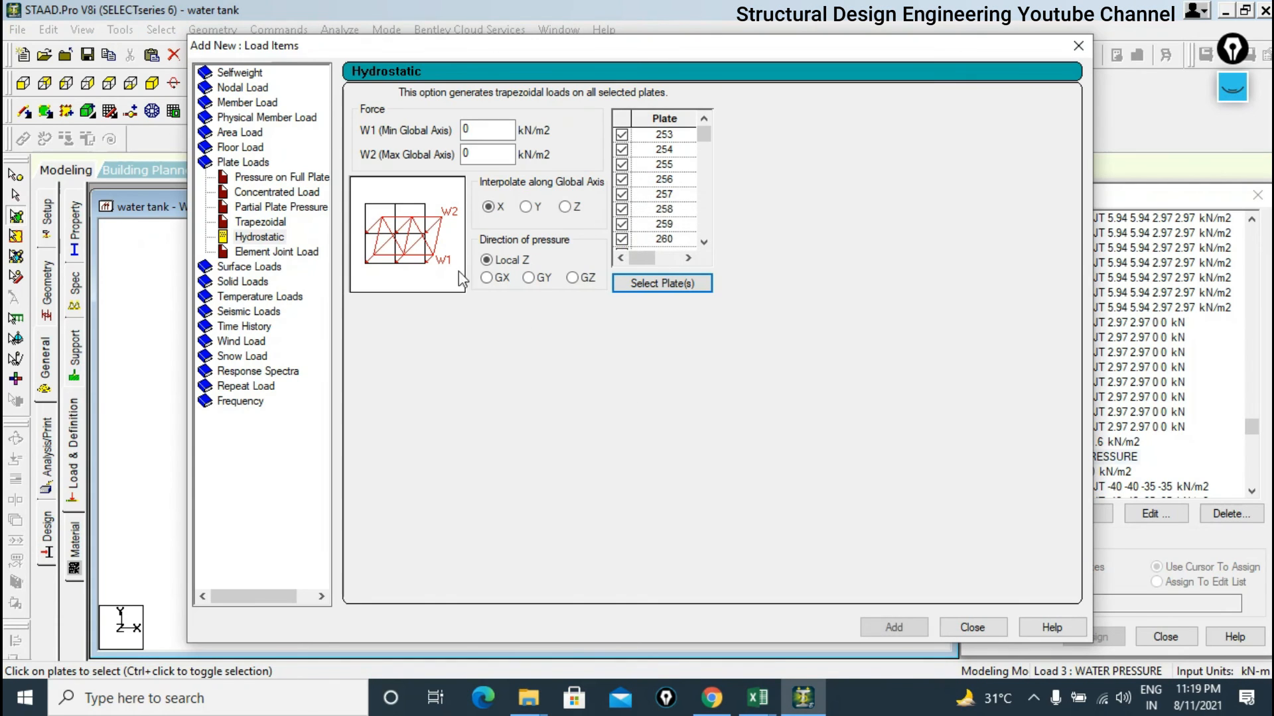
pyautogui.click(484, 130)
pyautogui.write('40')
pyautogui.click(526, 207)
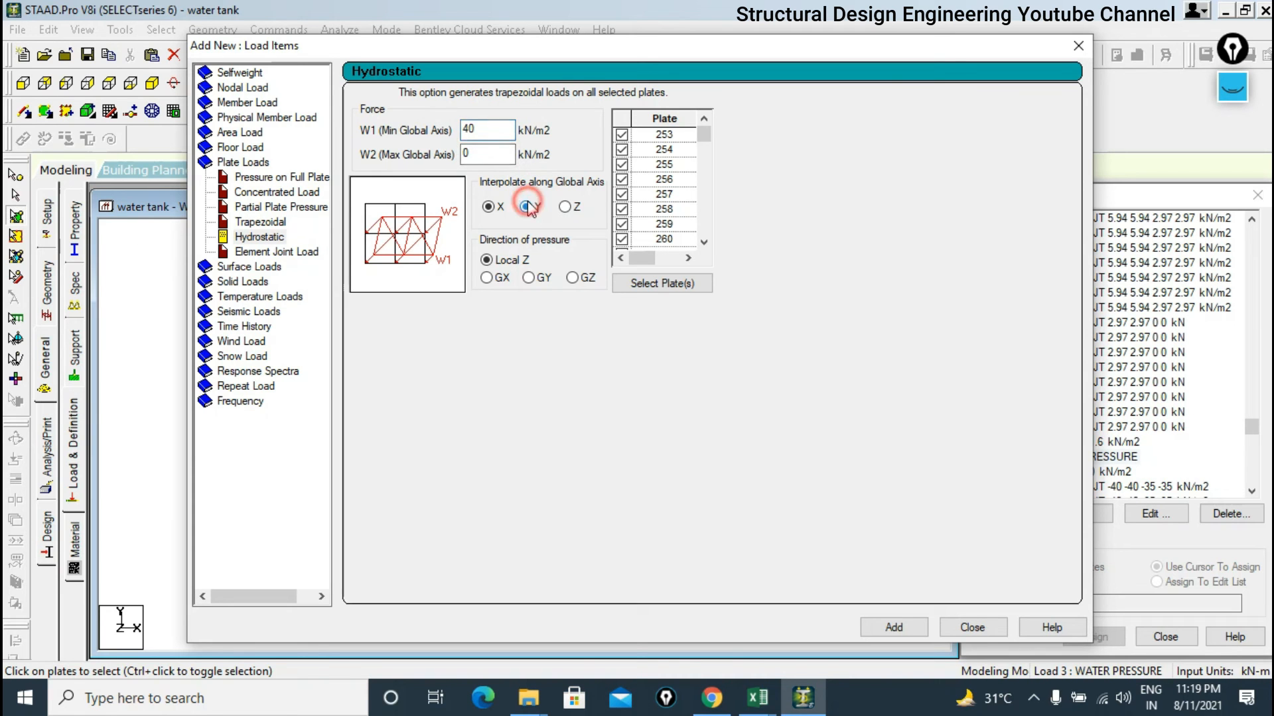
# Switch to the Book1 workbook in Excel and check the water pressure formula in B8 against the wall height in B1.
pyautogui.moveTo(756, 696)
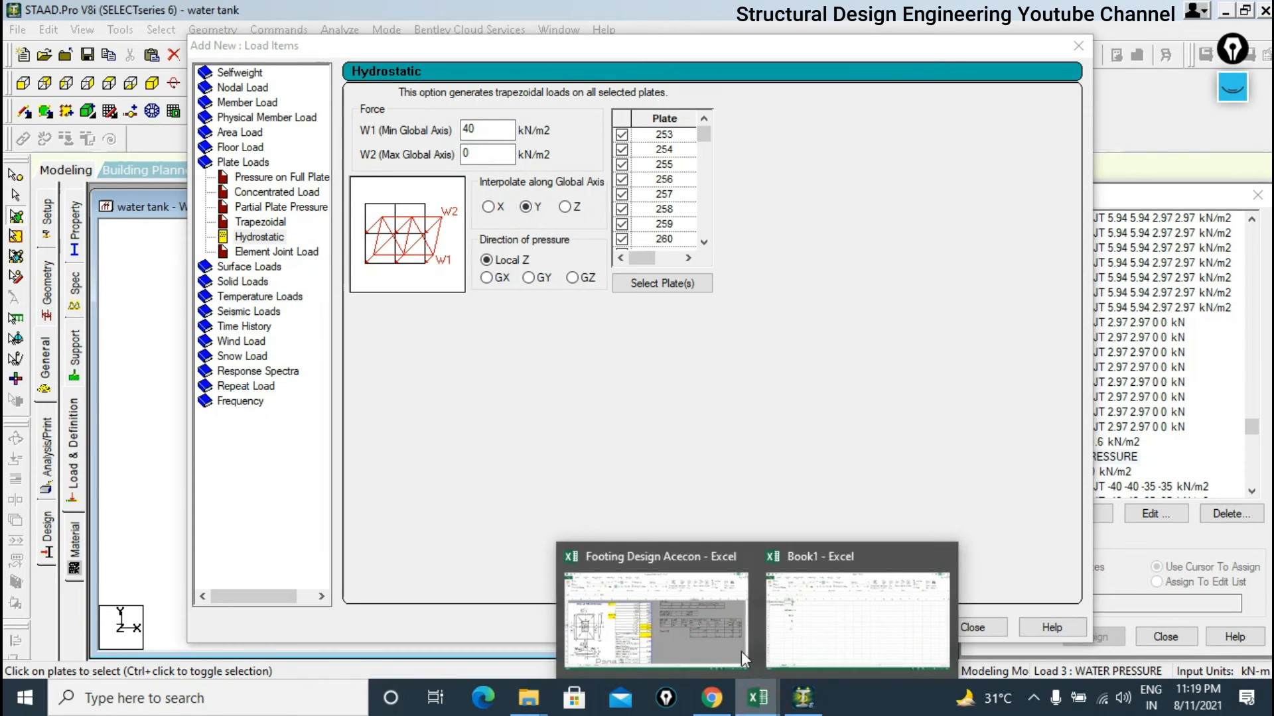
pyautogui.click(800, 633)
pyautogui.click(176, 333)
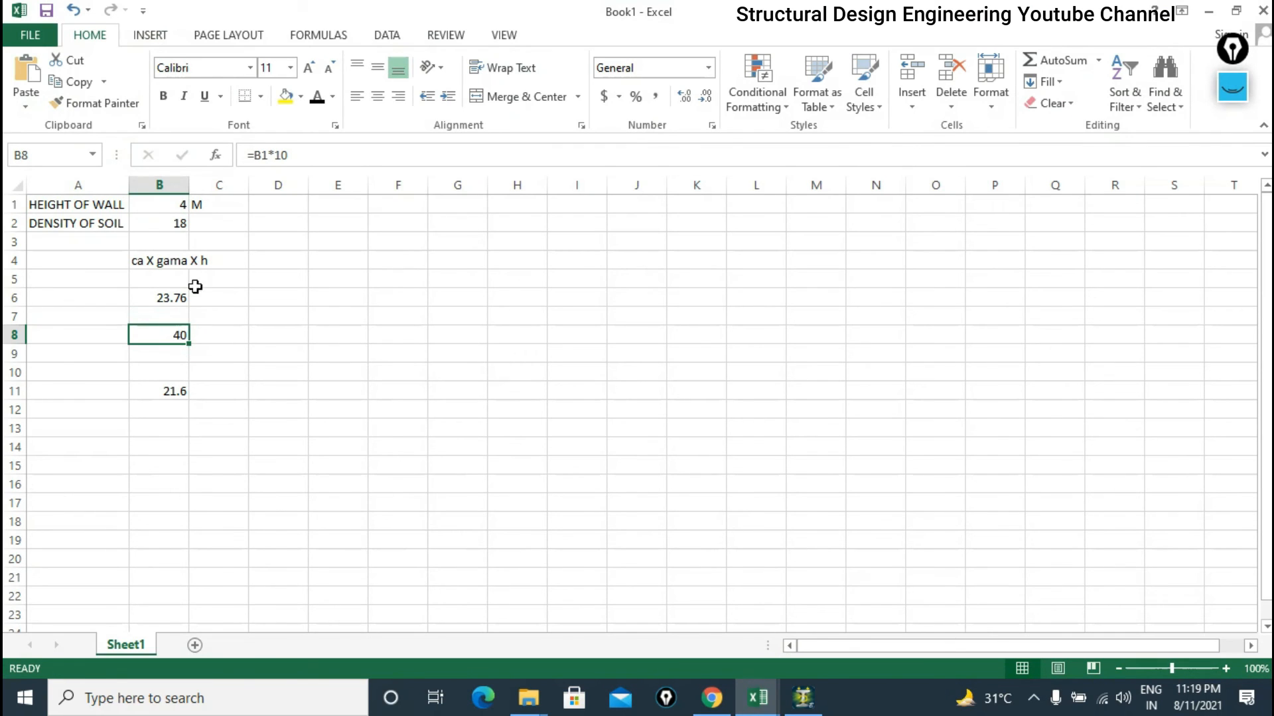
pyautogui.click(179, 203)
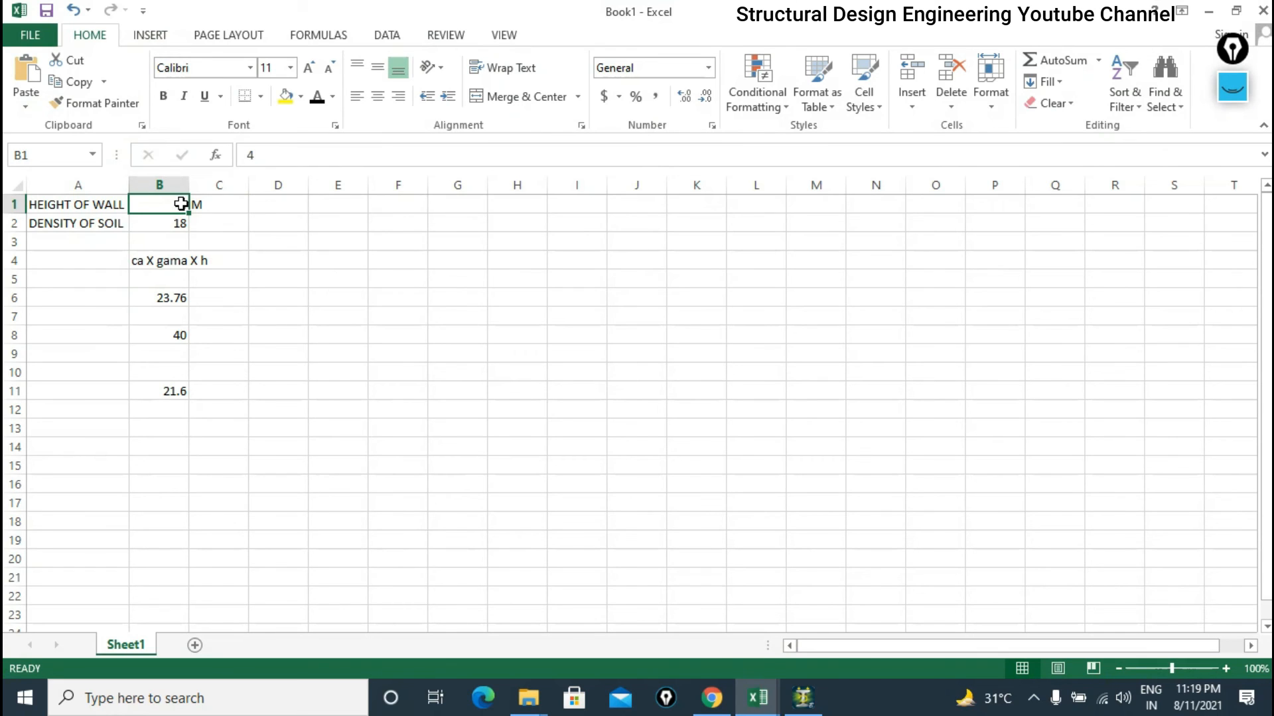
pyautogui.click(176, 331)
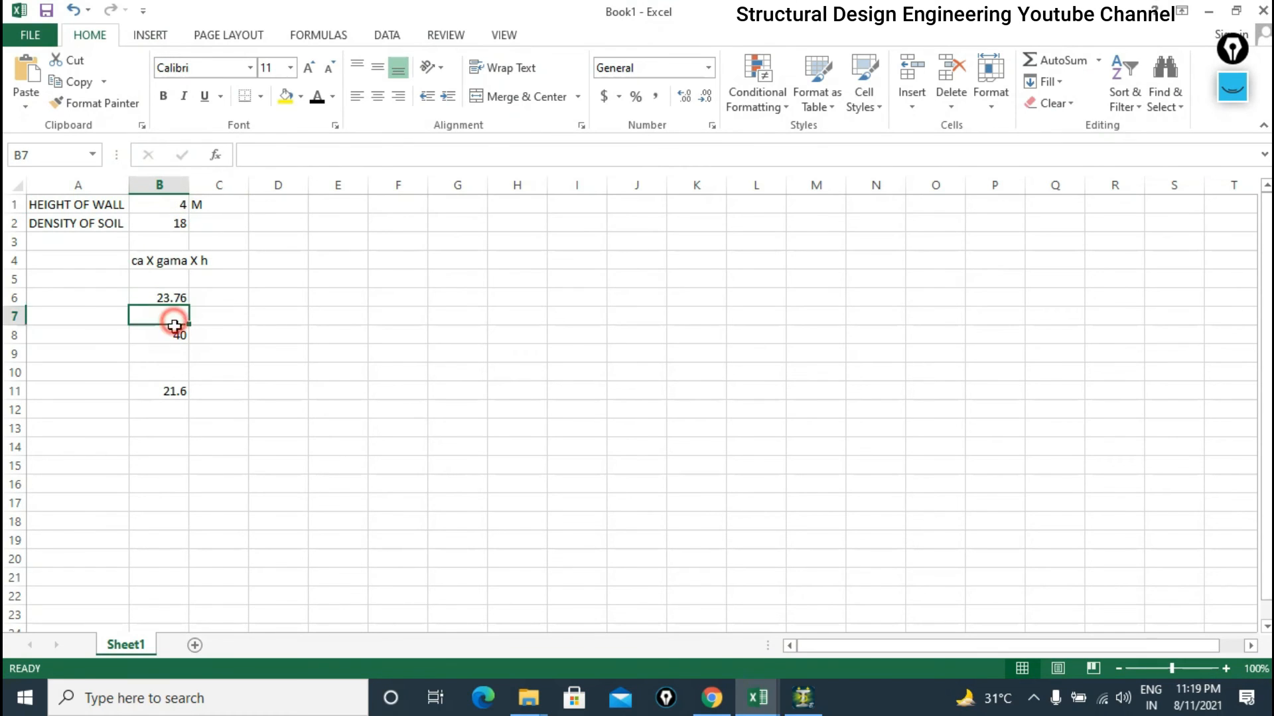
pyautogui.click(277, 155)
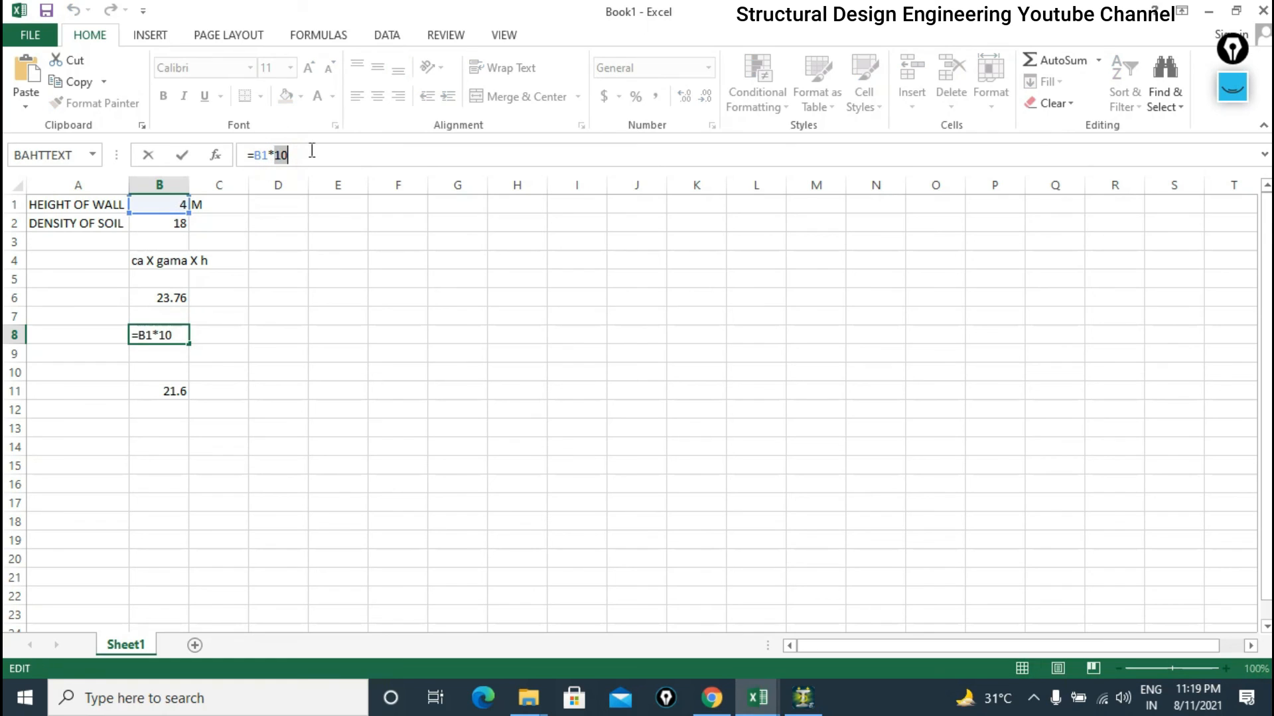
pyautogui.press('Escape')
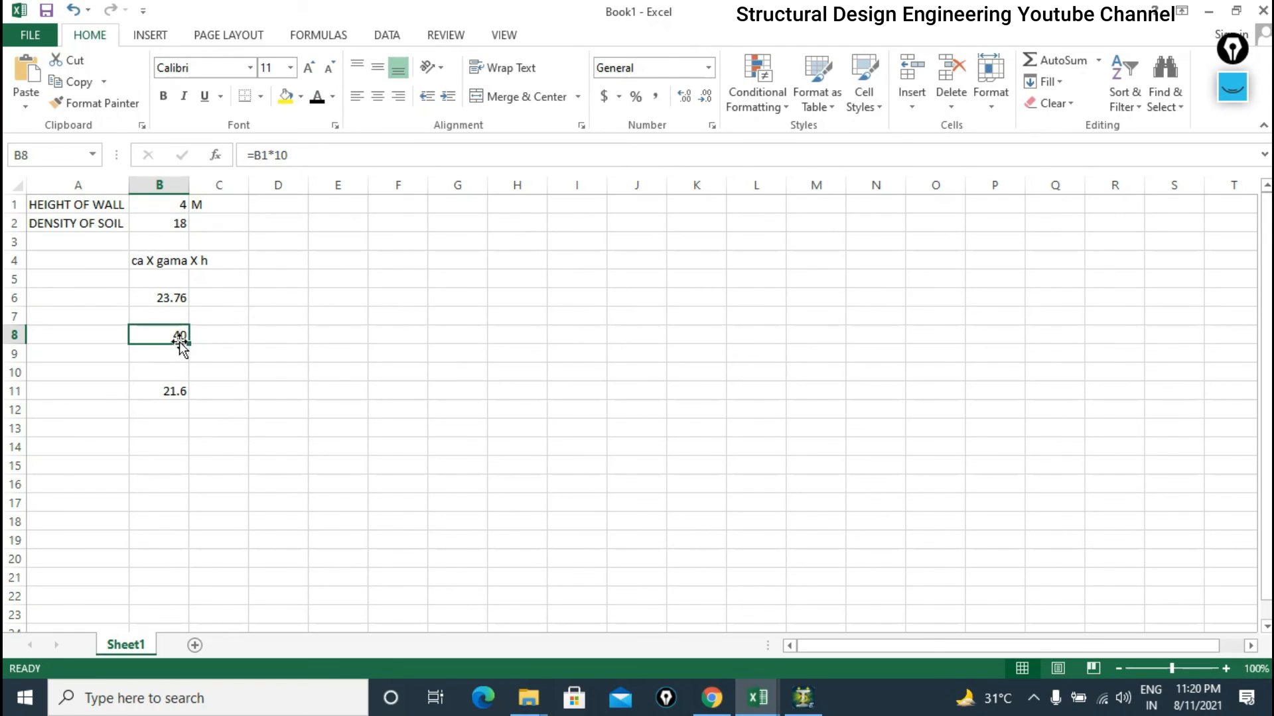
pyautogui.click(1208, 11)
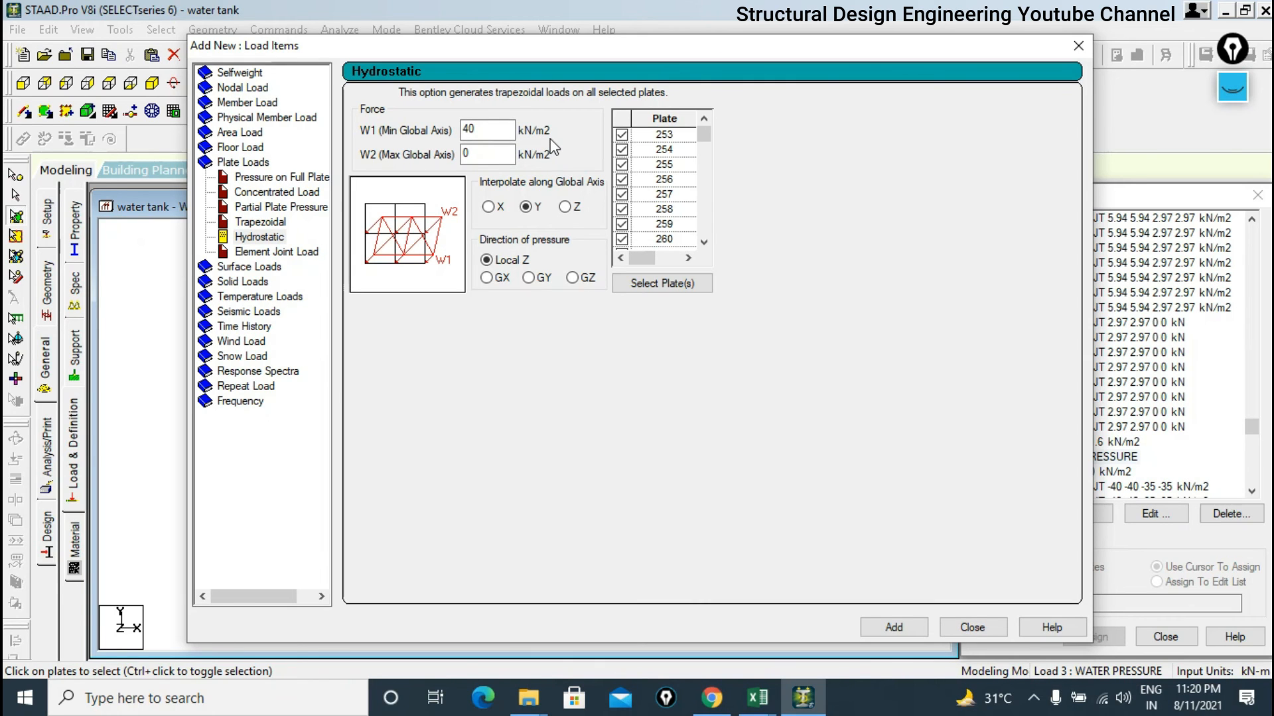
# Add the hydrostatic load to the wall plates with pressure acting in GX, saving the modified structure when prompted.
pyautogui.click(486, 156)
pyautogui.moveTo(492, 127); pyautogui.dragTo(418, 157)
pyautogui.click(529, 206)
pyautogui.moveTo(602, 48); pyautogui.dragTo(575, 83)
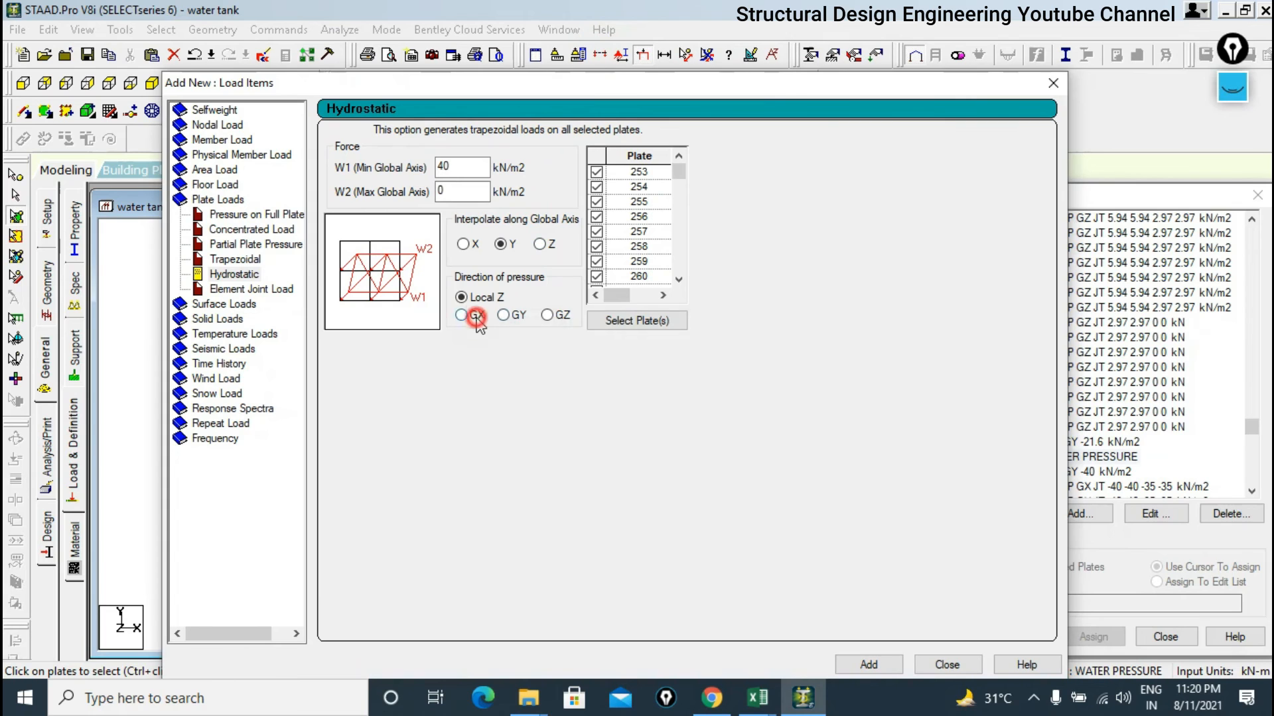
pyautogui.click(592, 427)
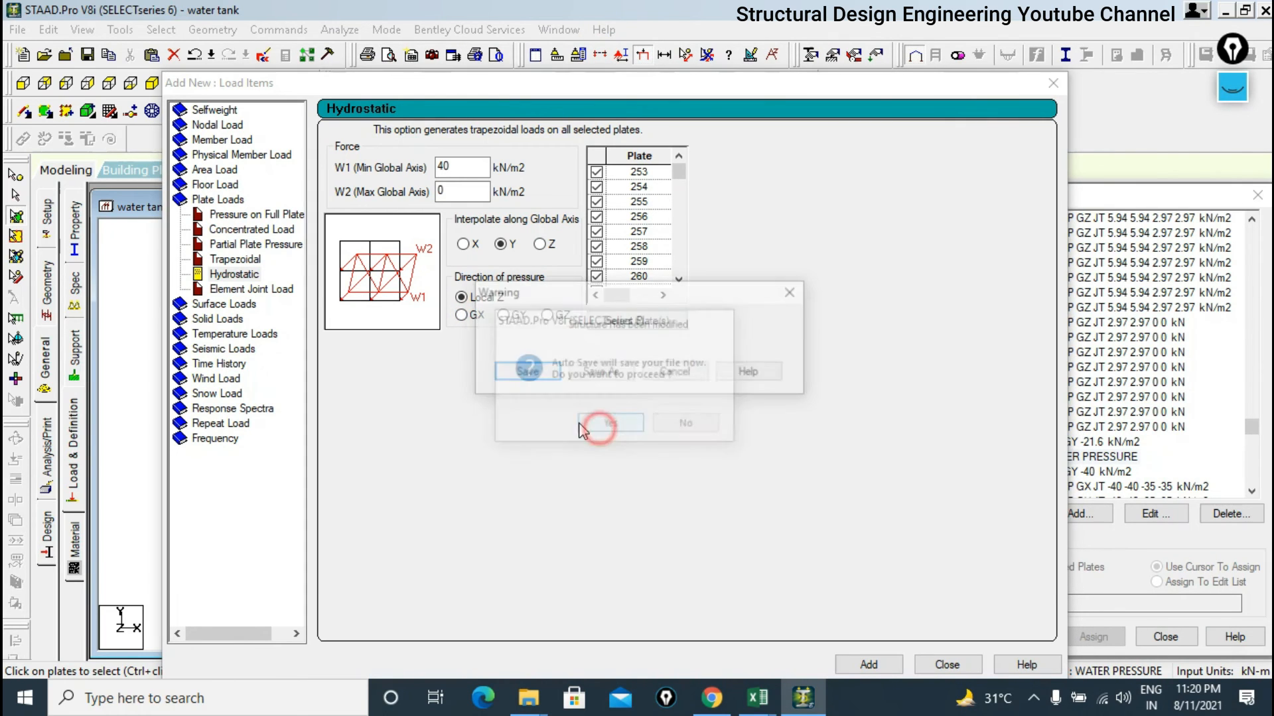
pyautogui.click(542, 377)
pyautogui.click(476, 314)
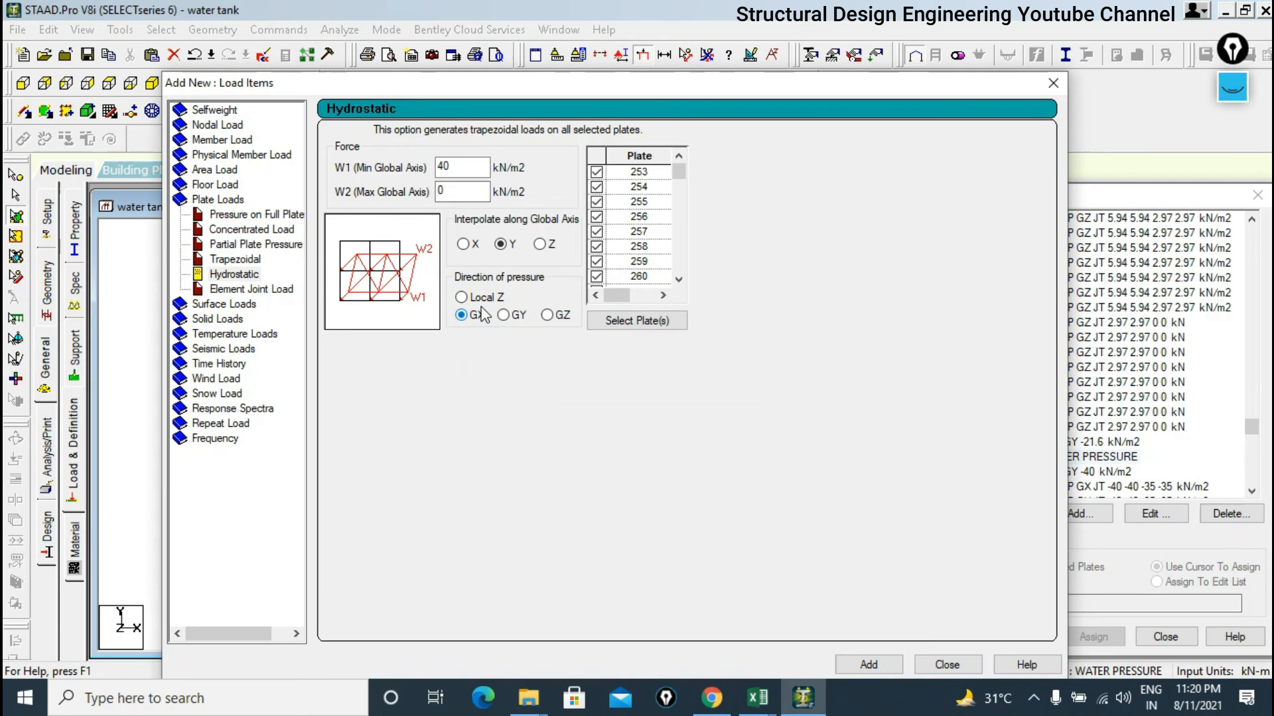
pyautogui.doubleClick(455, 166)
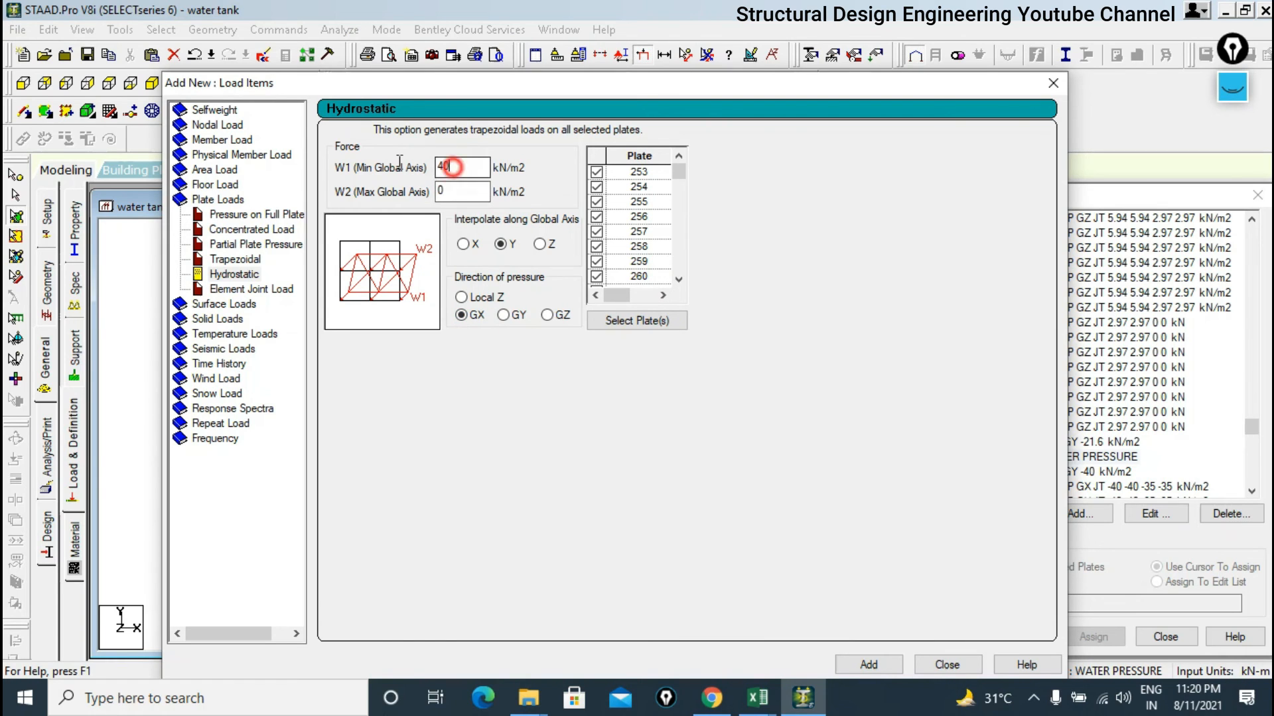
pyautogui.click(869, 664)
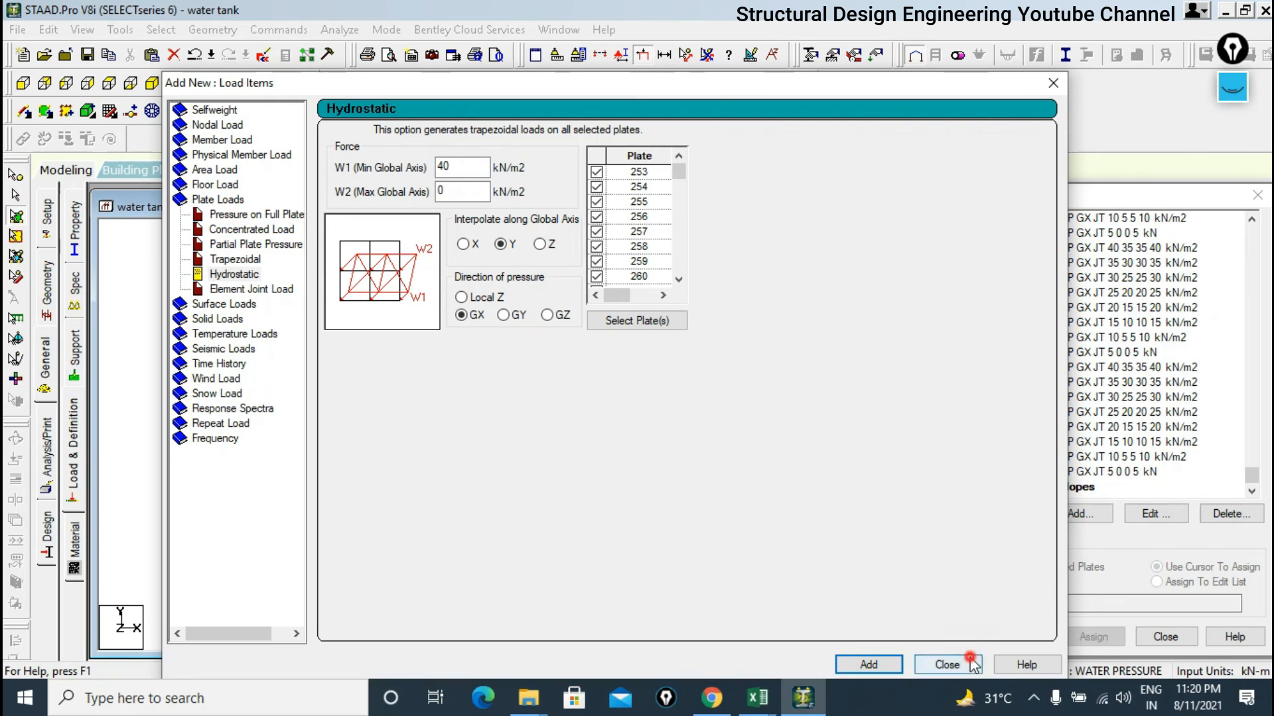
pyautogui.click(947, 664)
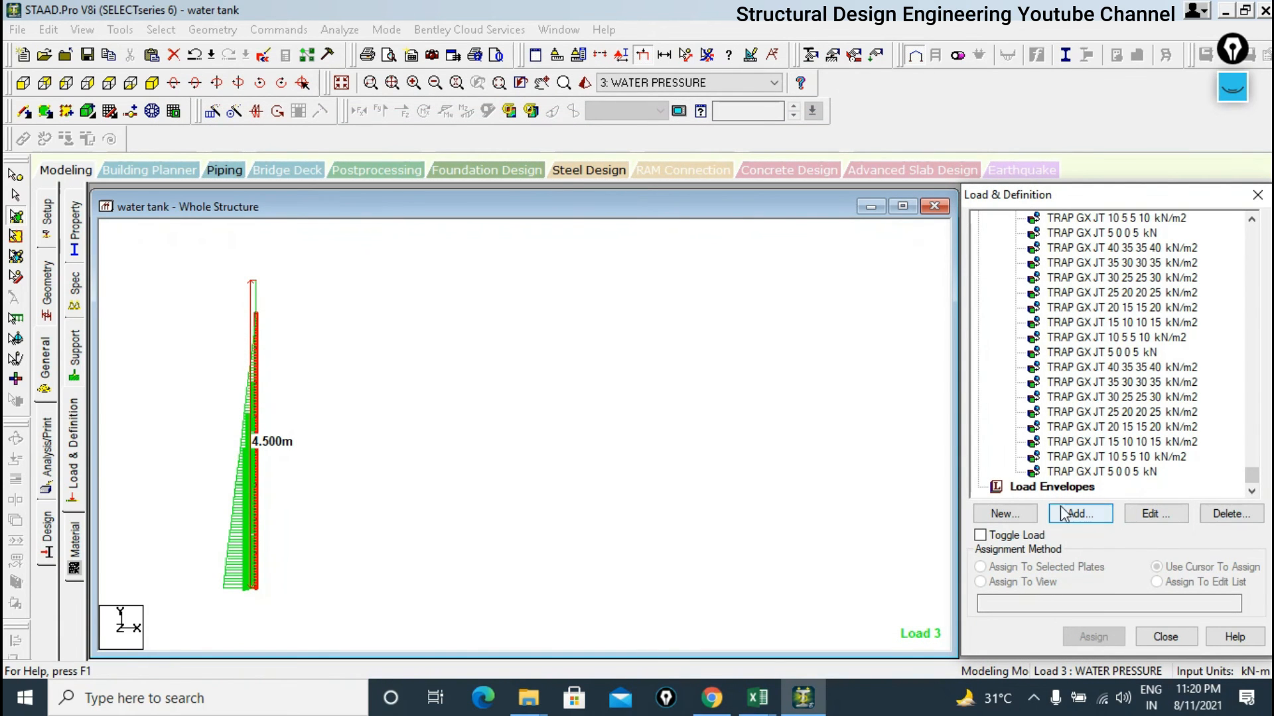
# Select the plates of both short end walls in the plan view of the whole structure and display only them.
pyautogui.click(93, 84)
pyautogui.click(89, 83)
pyautogui.click(380, 310)
pyautogui.moveTo(456, 325); pyautogui.dragTo(685, 328)
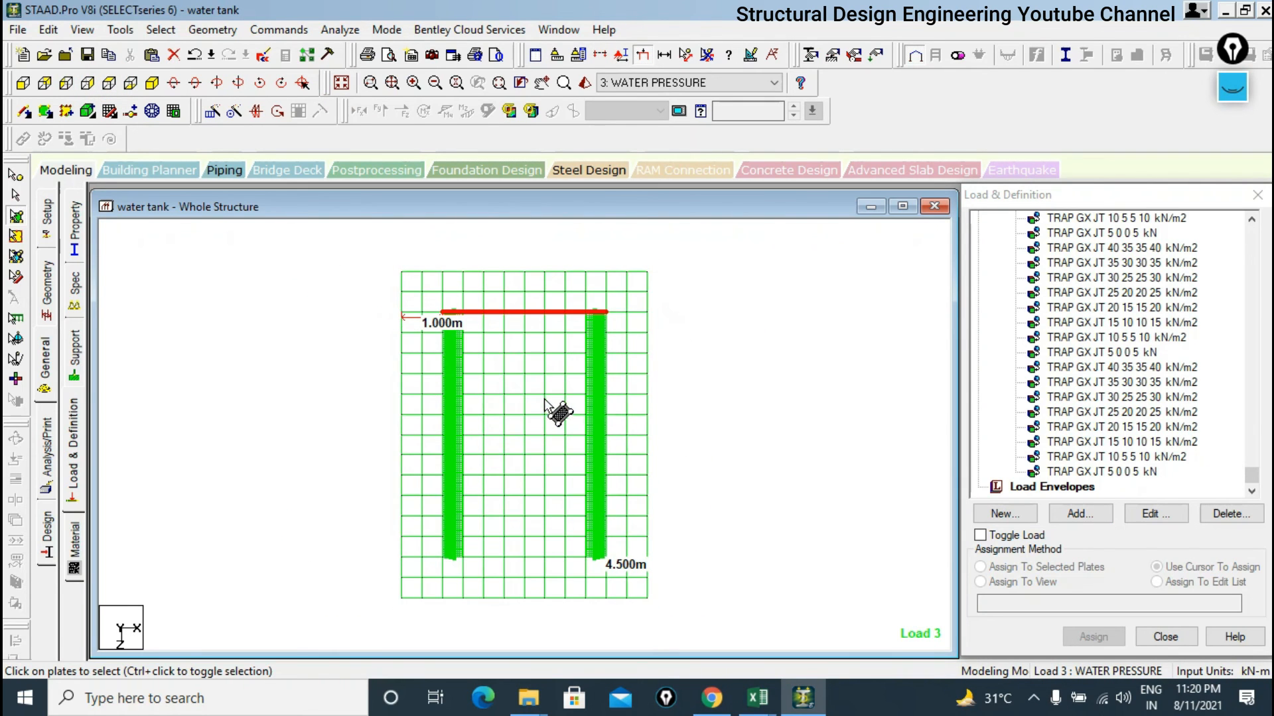
pyautogui.moveTo(388, 552); pyautogui.dragTo(685, 559)
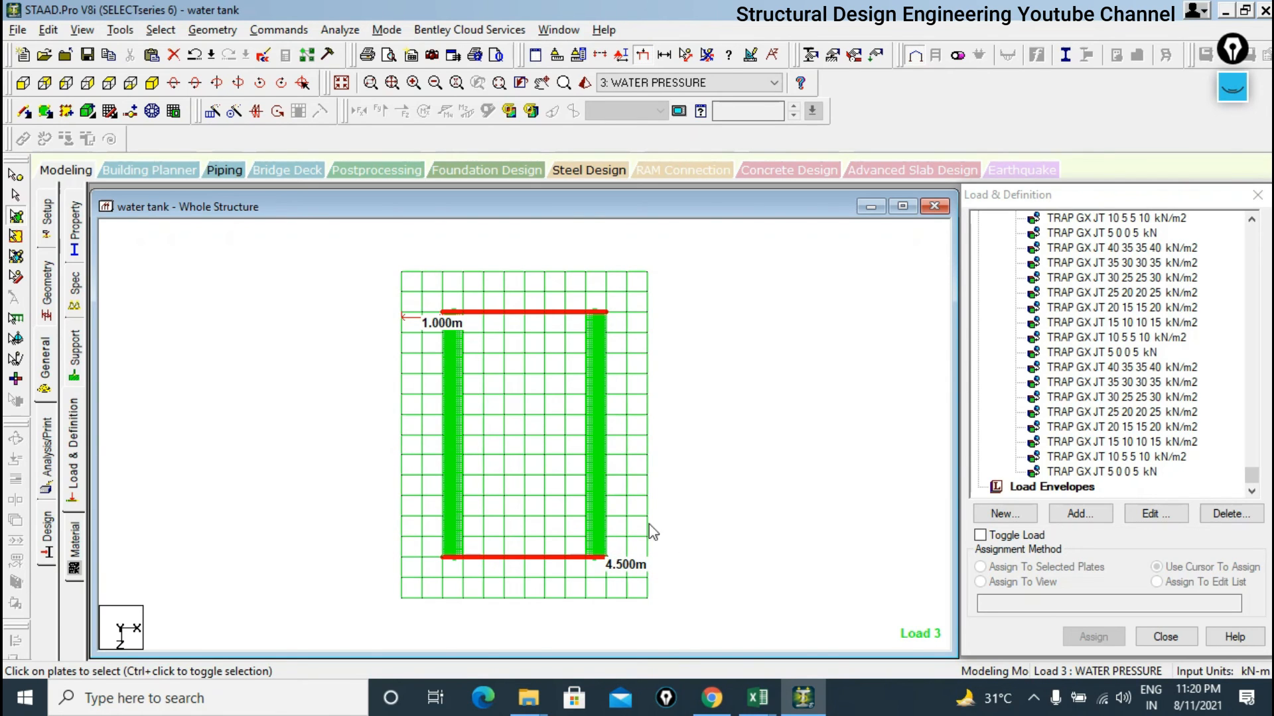
pyautogui.click(82, 29)
pyautogui.click(126, 86)
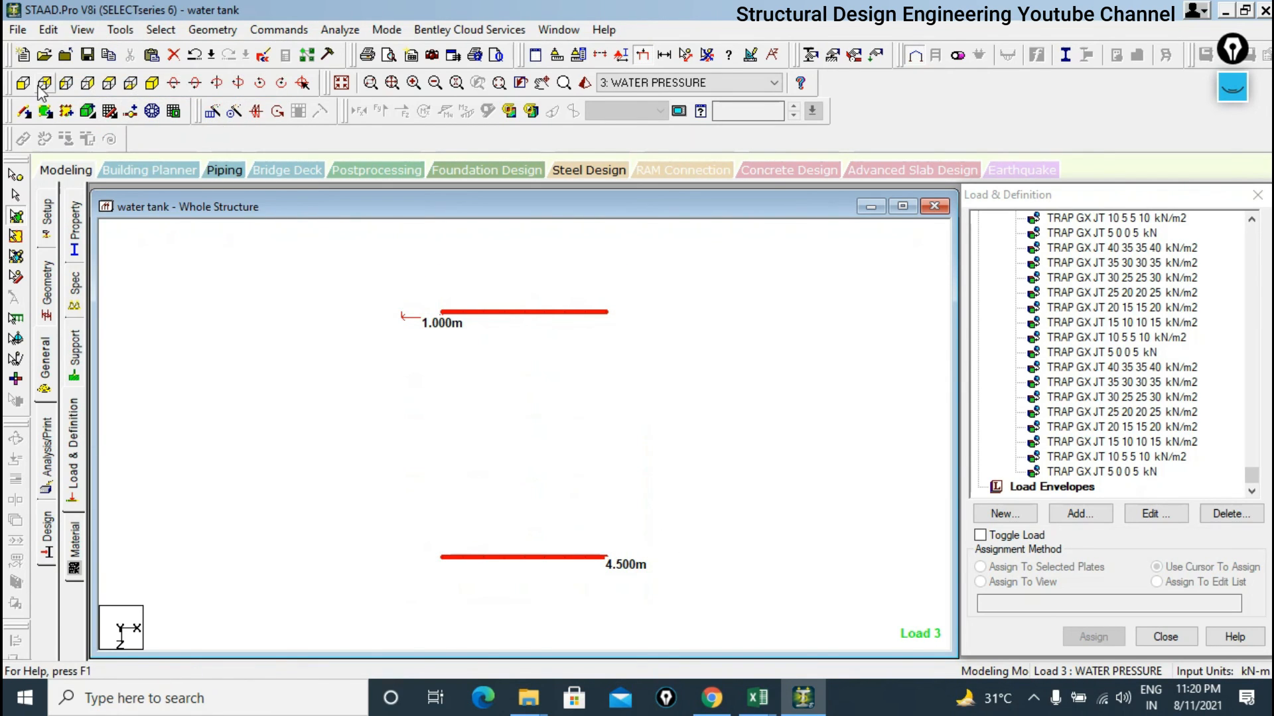
# Display only the short wall on the negative Z side in elevation and select its plates below the top row.
pyautogui.moveTo(270, 202); pyautogui.dragTo(705, 385)
pyautogui.click(82, 29)
pyautogui.click(126, 85)
pyautogui.click(44, 84)
pyautogui.click(440, 343)
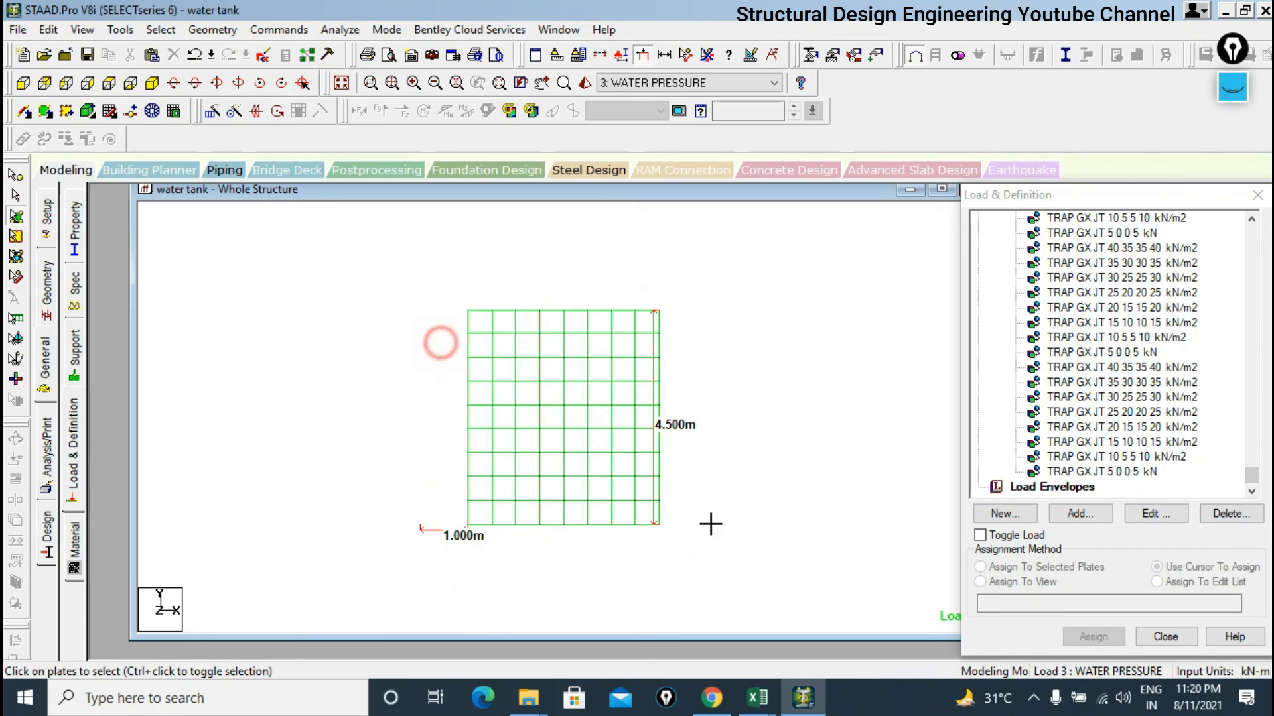
pyautogui.moveTo(711, 524); pyautogui.dragTo(755, 553)
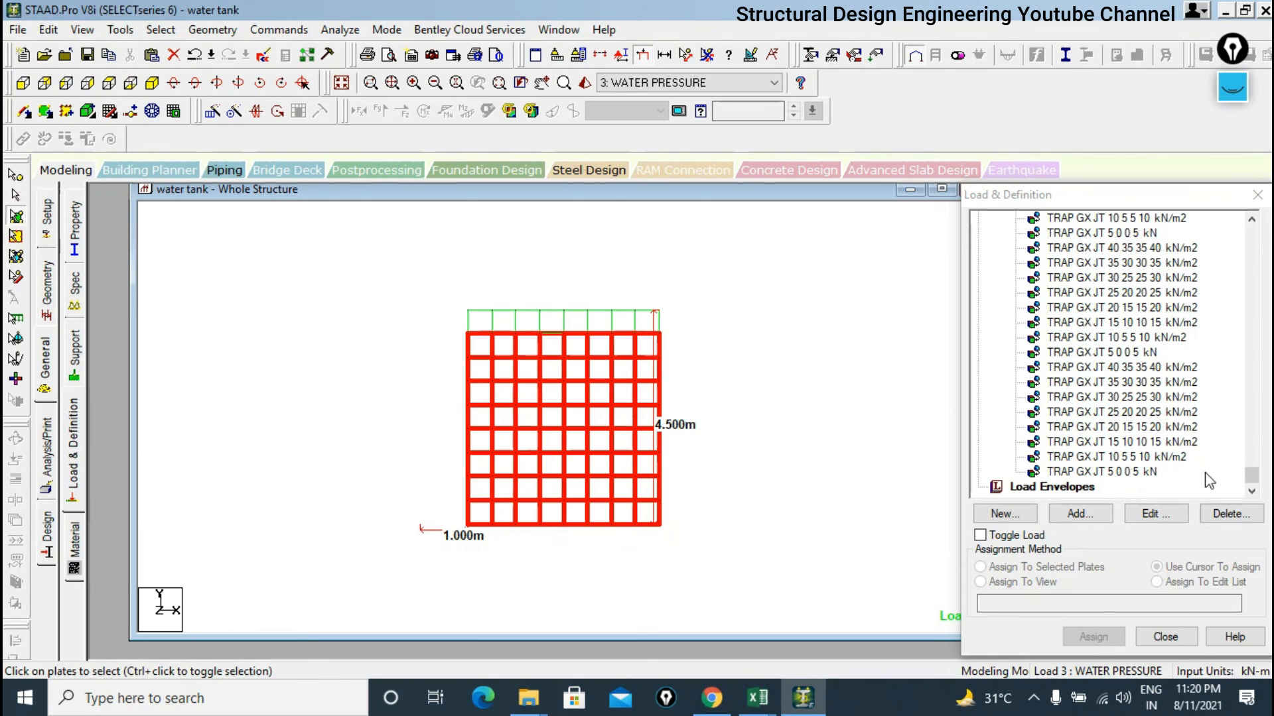
# Start another hydrostatic plate load and pick the short wall's plates below the top row for it.
pyautogui.click(1098, 518)
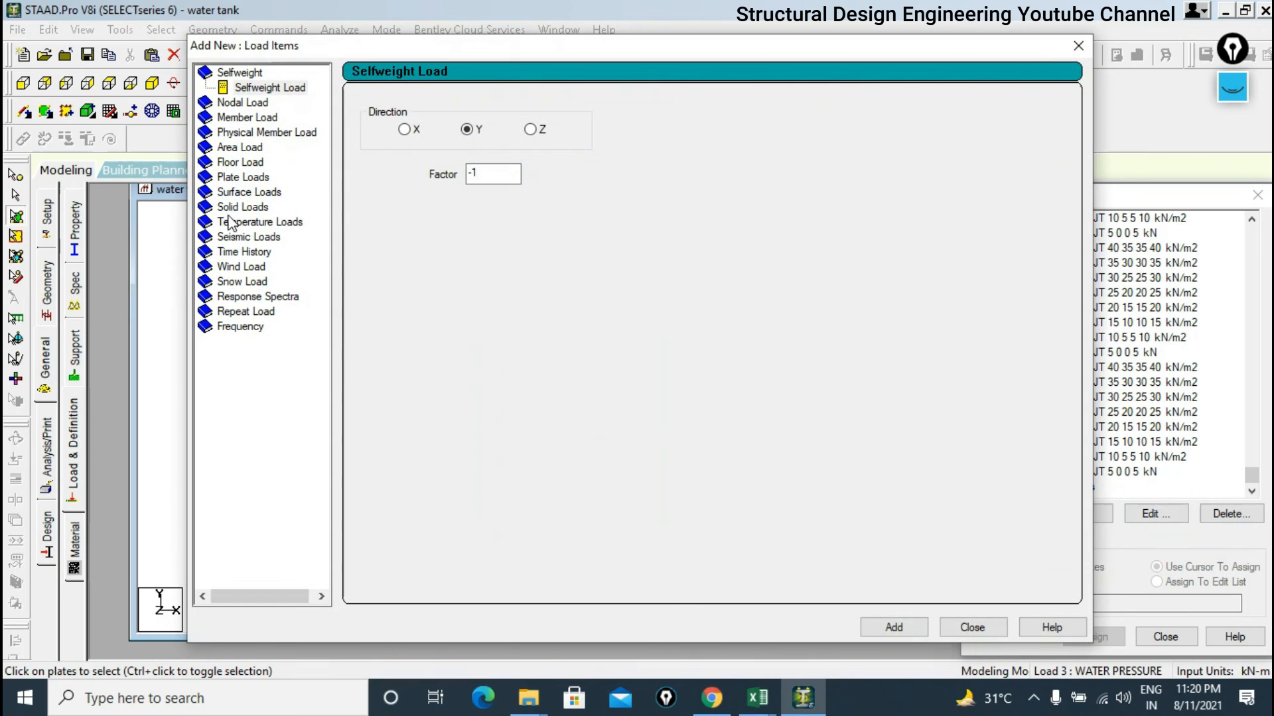
pyautogui.click(240, 177)
pyautogui.click(259, 237)
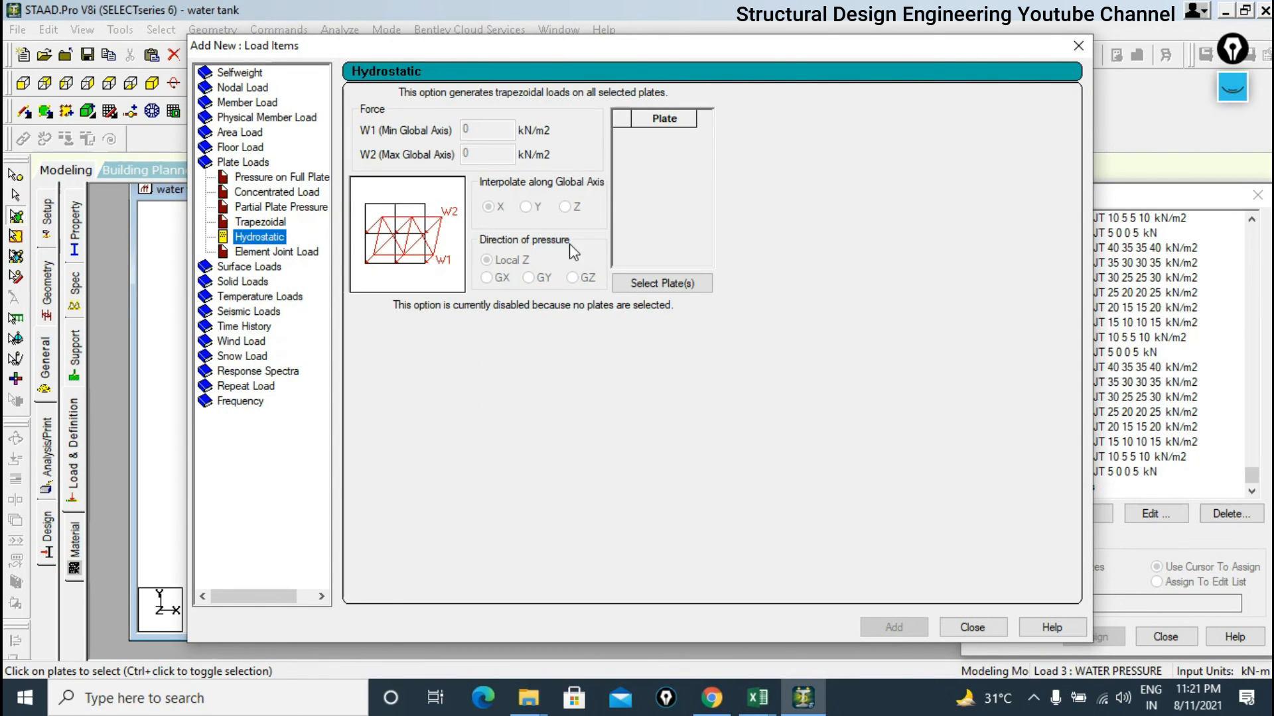
pyautogui.click(648, 283)
pyautogui.moveTo(458, 335); pyautogui.dragTo(705, 540)
pyautogui.click(639, 458)
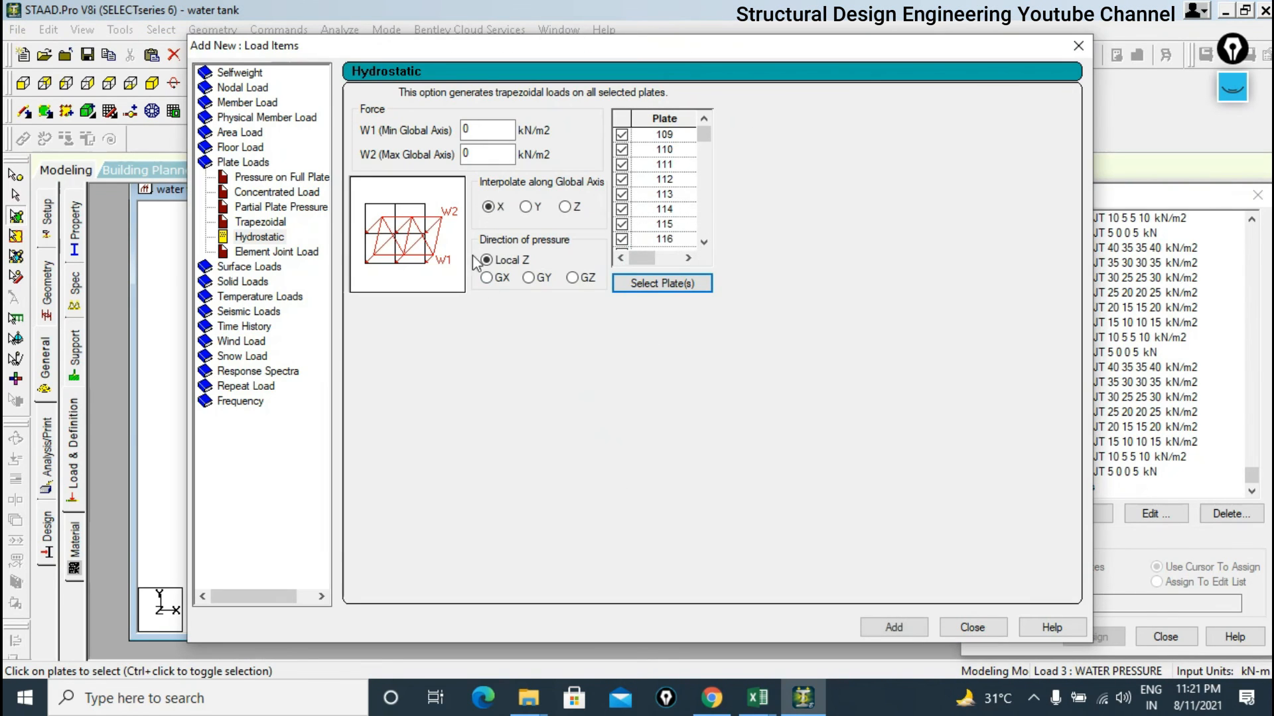
# Add the short wall's hydrostatic load with W1 -40 and W2 0 kN/m2, interpolated along Y and acting in GZ.
pyautogui.click(524, 210)
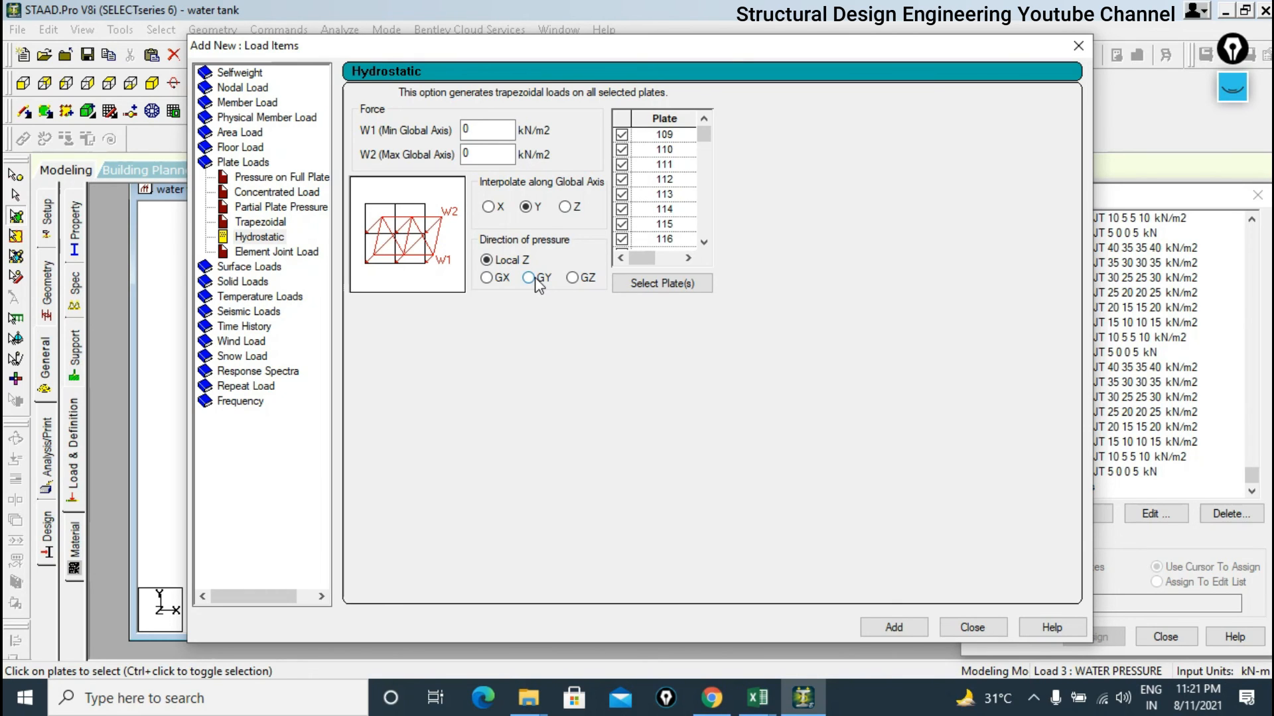
pyautogui.click(573, 278)
pyautogui.doubleClick(490, 154)
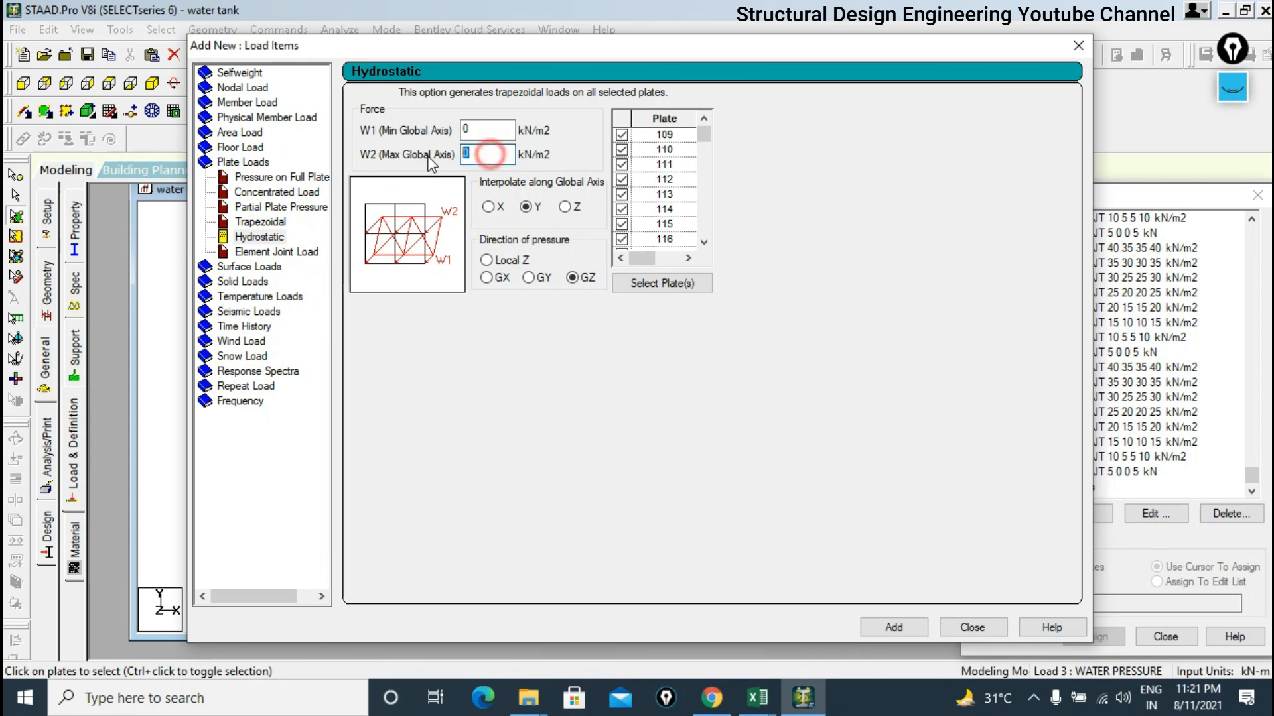
pyautogui.doubleClick(481, 130)
pyautogui.press('BackSpace')
pyautogui.write('-40')
pyautogui.click(894, 628)
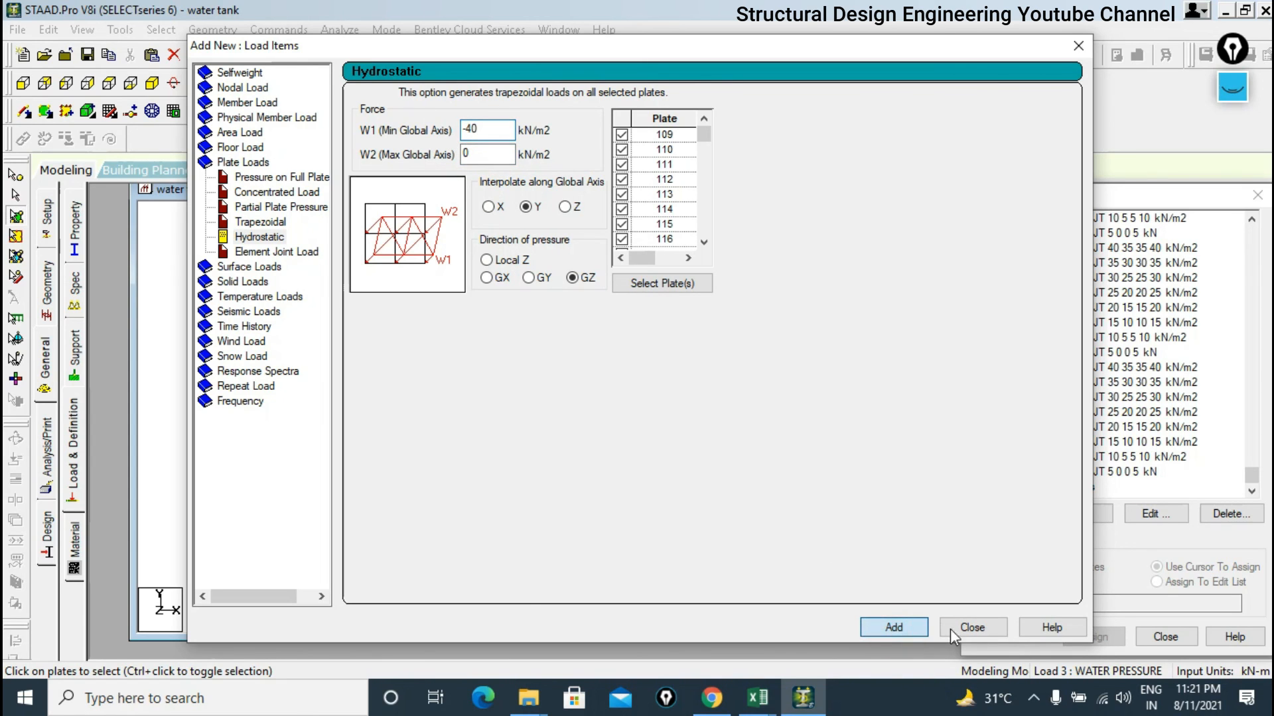
# Select the plates of the short wall on the positive Z side in the whole structure's plan view and display only them.
pyautogui.click(955, 629)
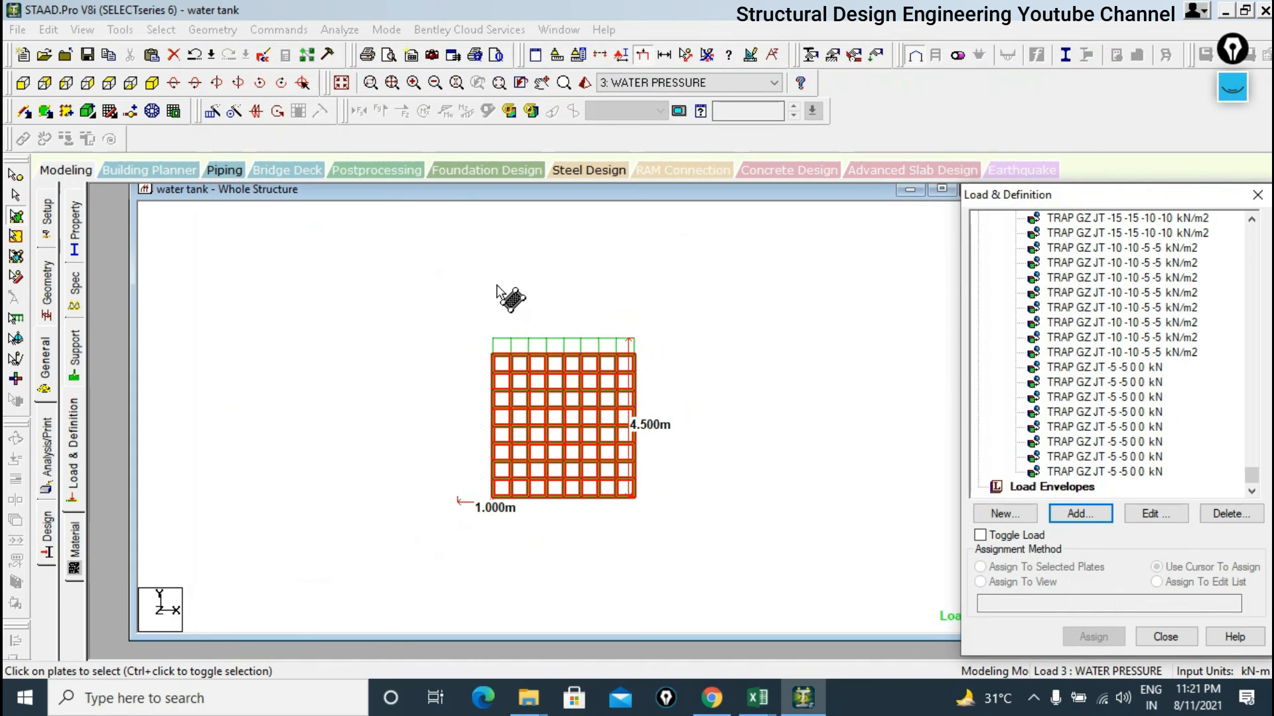
pyautogui.click(341, 82)
pyautogui.click(109, 82)
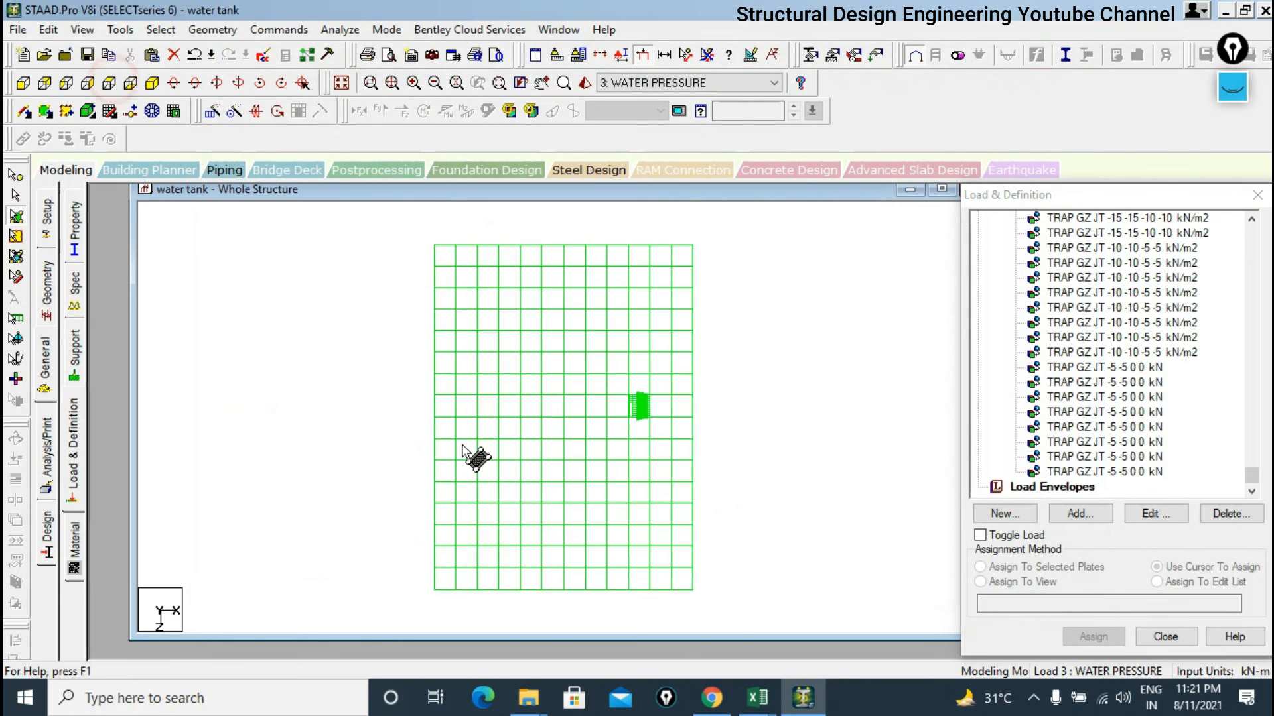
pyautogui.click(423, 527)
pyautogui.moveTo(548, 538); pyautogui.dragTo(726, 541)
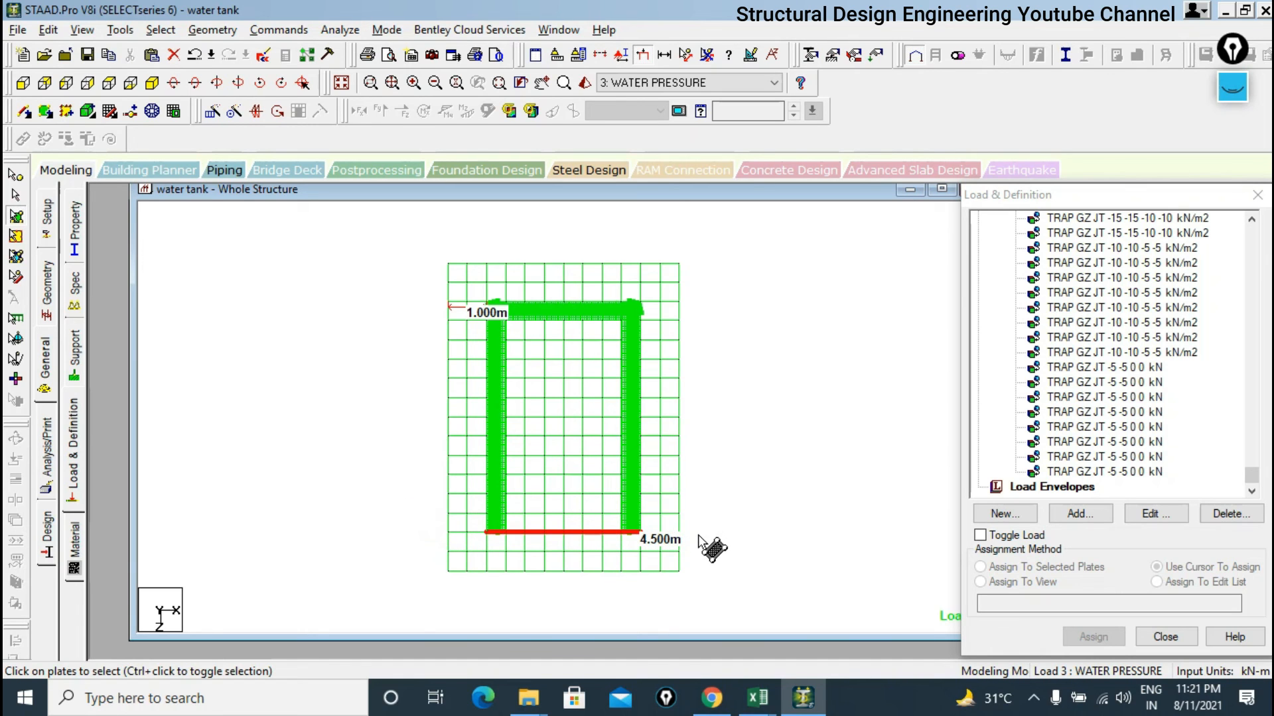
pyautogui.click(82, 30)
pyautogui.click(175, 72)
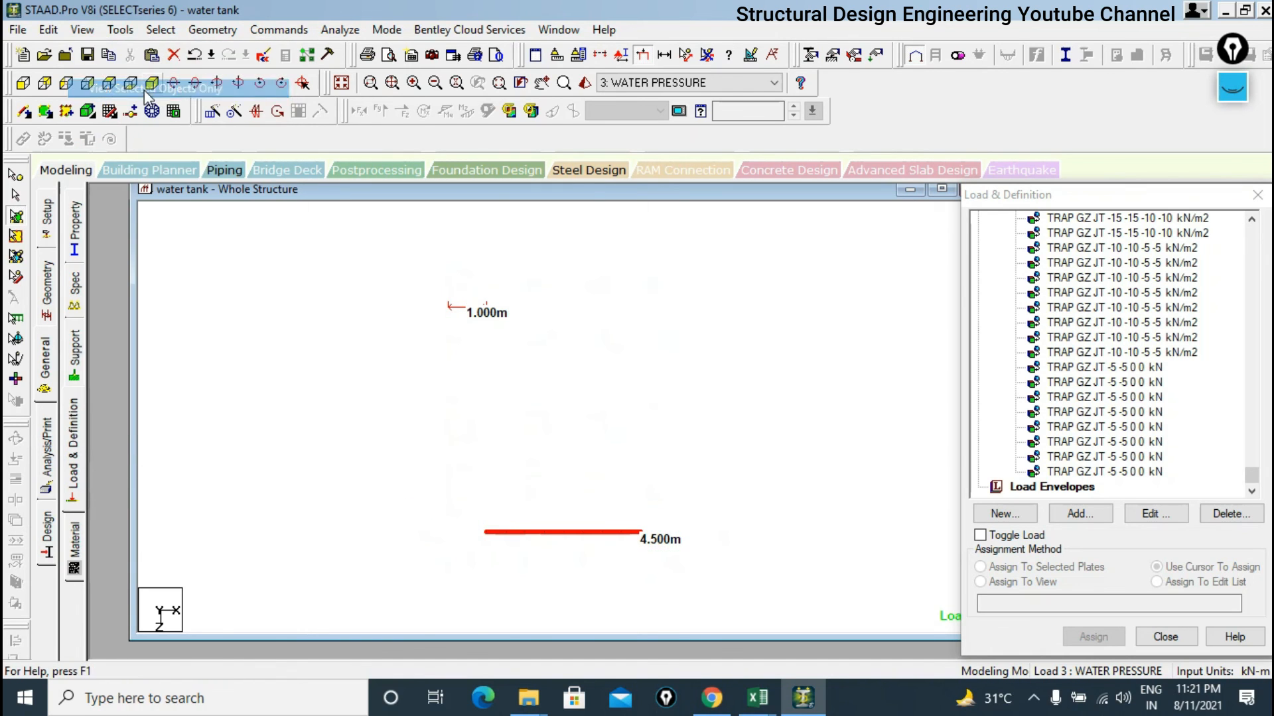
# Show the isolated positive Z short wall in front elevation and select its plates below the top row.
pyautogui.click(23, 83)
pyautogui.scroll(-2, 514, 366)
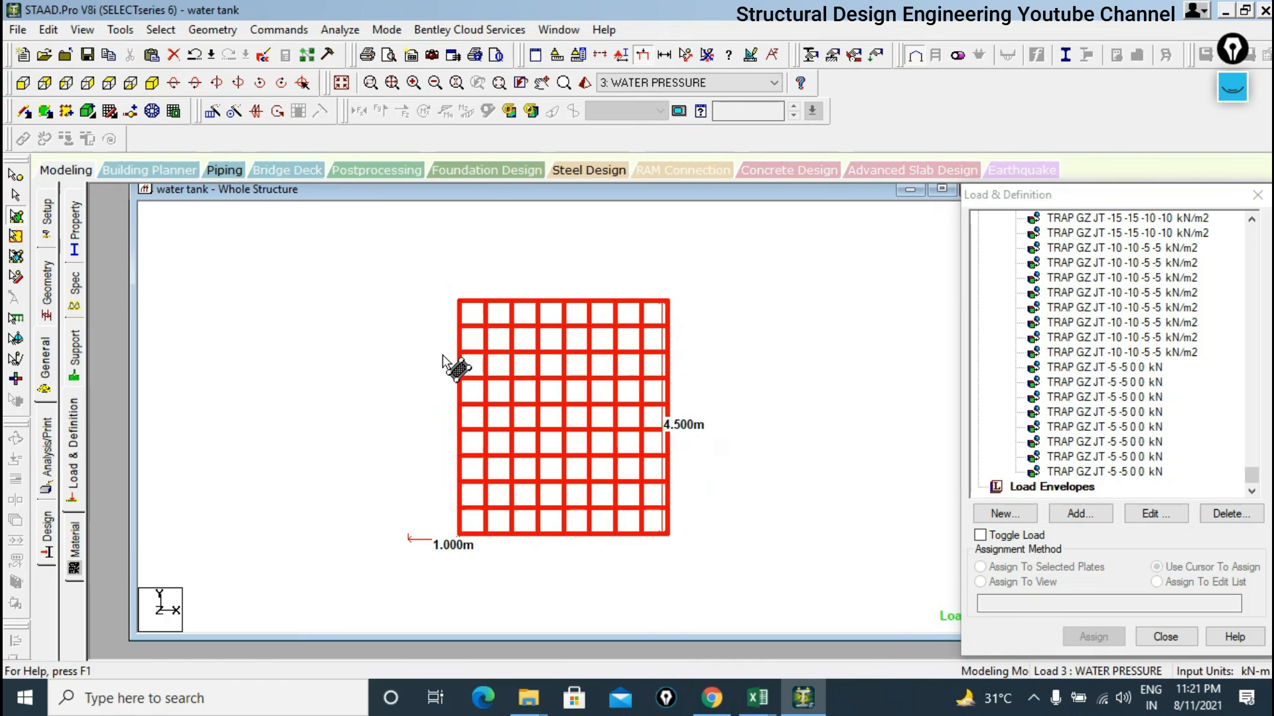
pyautogui.click(410, 304)
pyautogui.moveTo(432, 333); pyautogui.dragTo(719, 571)
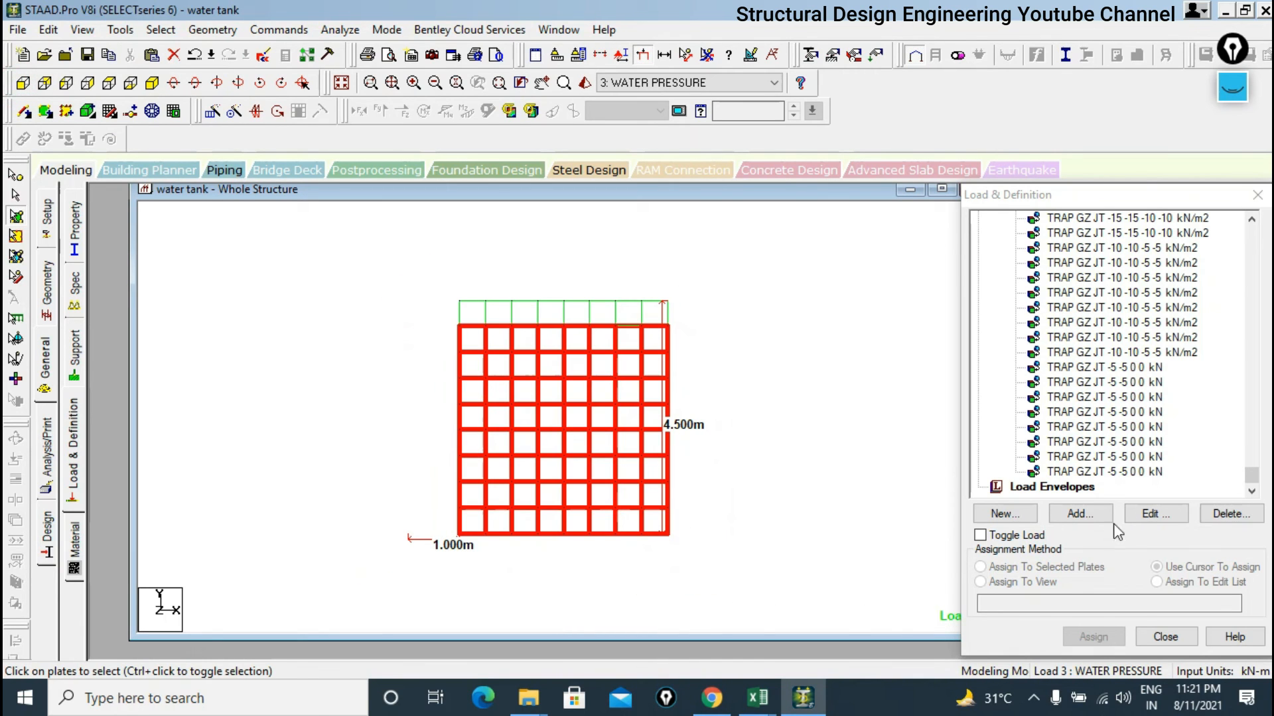
pyautogui.click(1148, 516)
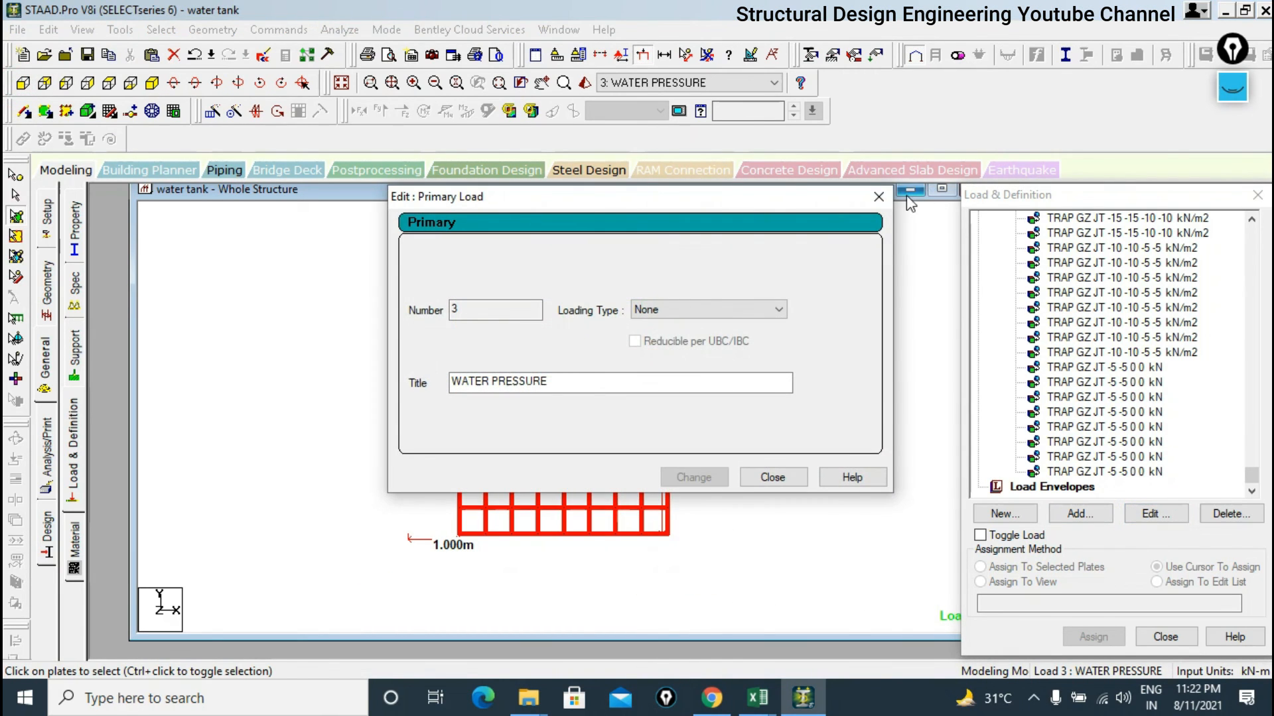
pyautogui.click(878, 196)
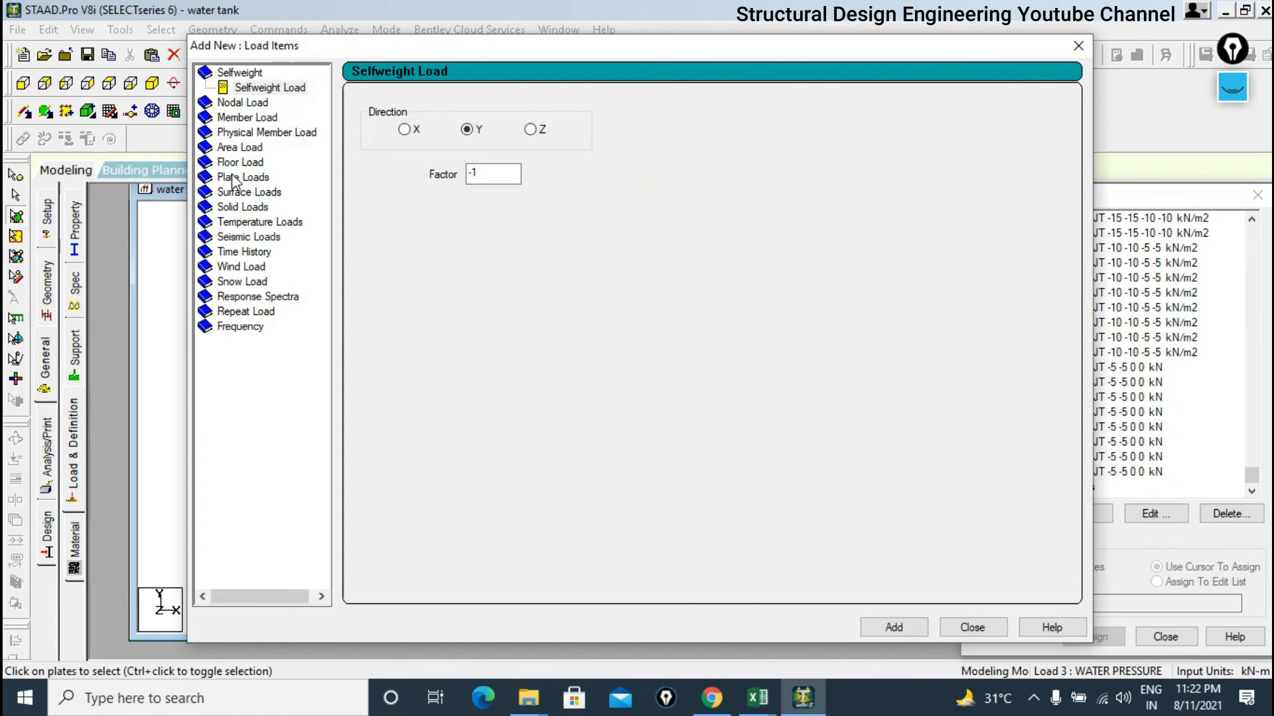
# Start a hydrostatic plate load under WATER PRESSURE and pick the positive Z short wall's plates below the top row for it.
pyautogui.click(233, 178)
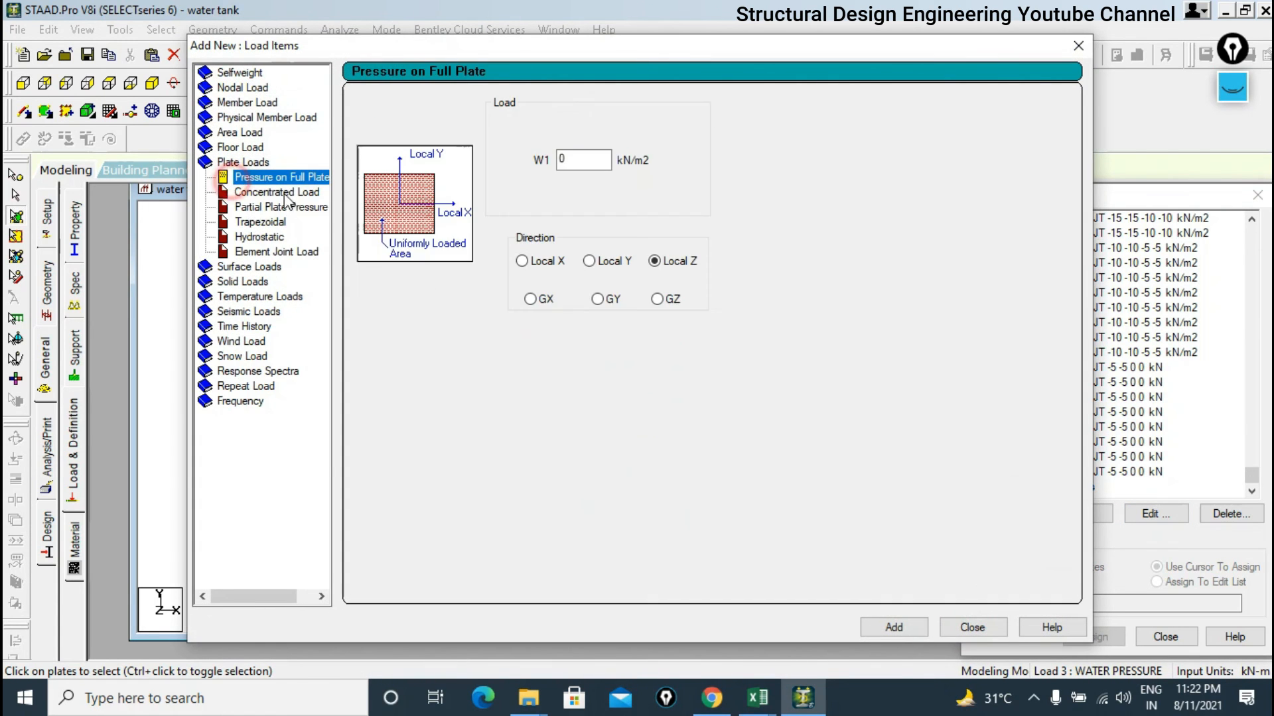
pyautogui.click(258, 237)
pyautogui.click(652, 274)
pyautogui.moveTo(428, 325); pyautogui.dragTo(730, 534)
pyautogui.click(653, 468)
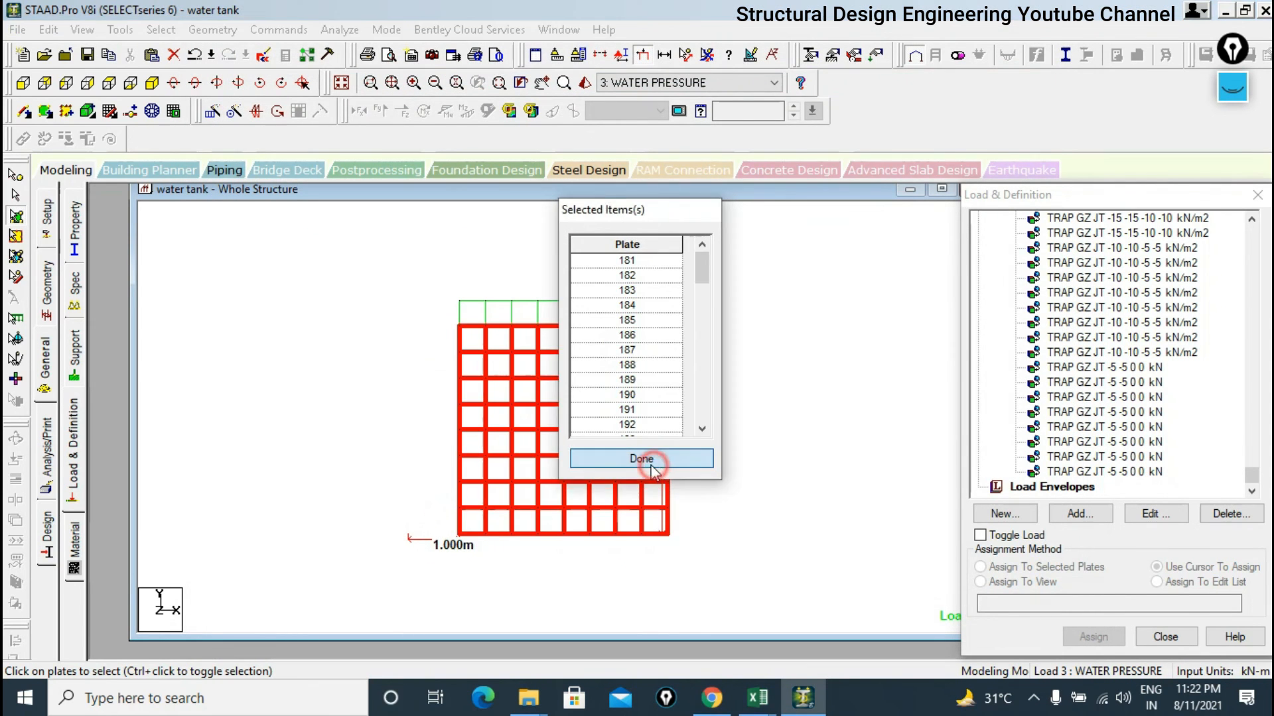
# Add the positive Z short wall's hydrostatic load with W1 -40 and W2 0 kN/m2, interpolated along Y and acting in GZ.
pyautogui.click(525, 206)
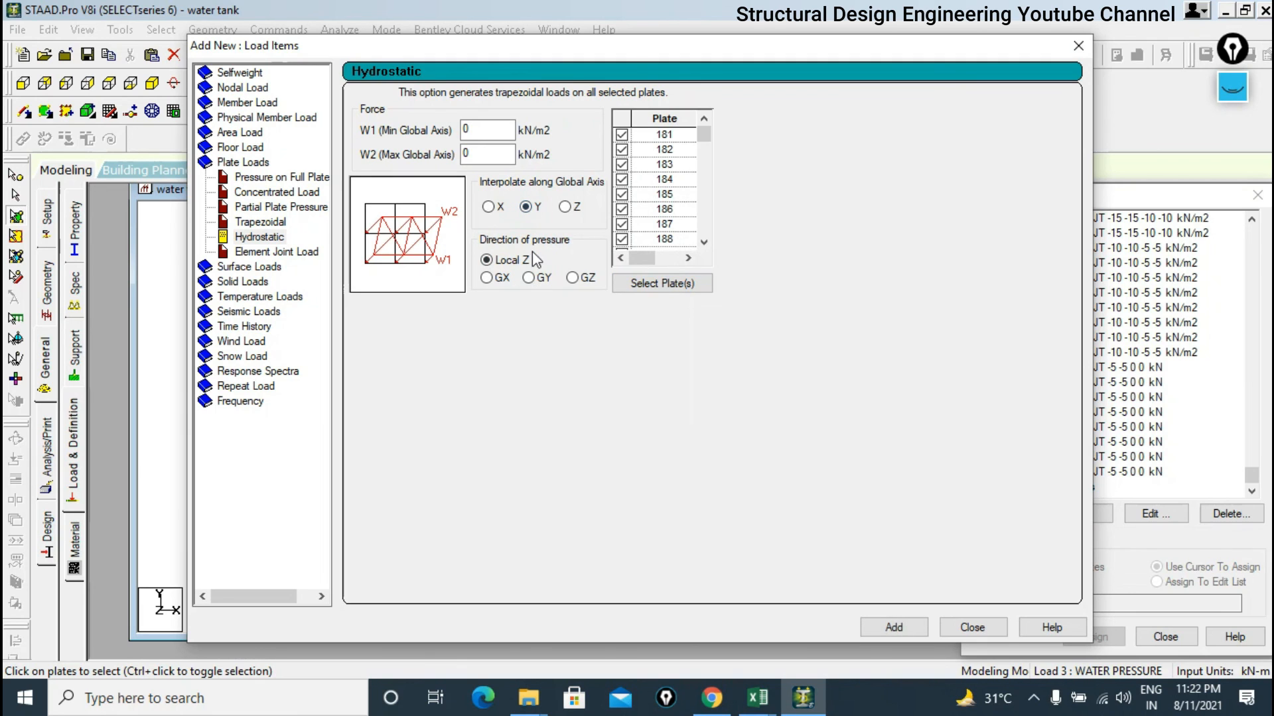
pyautogui.click(571, 277)
pyautogui.doubleClick(491, 130)
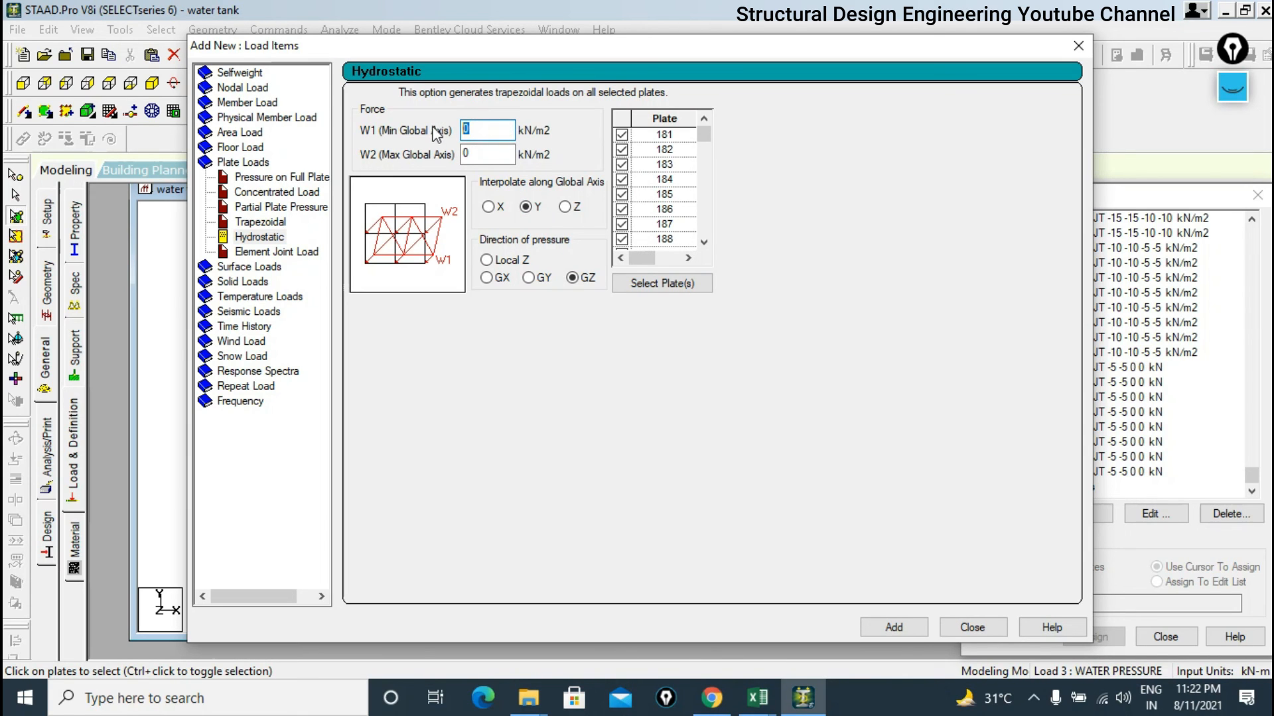
pyautogui.click(481, 154)
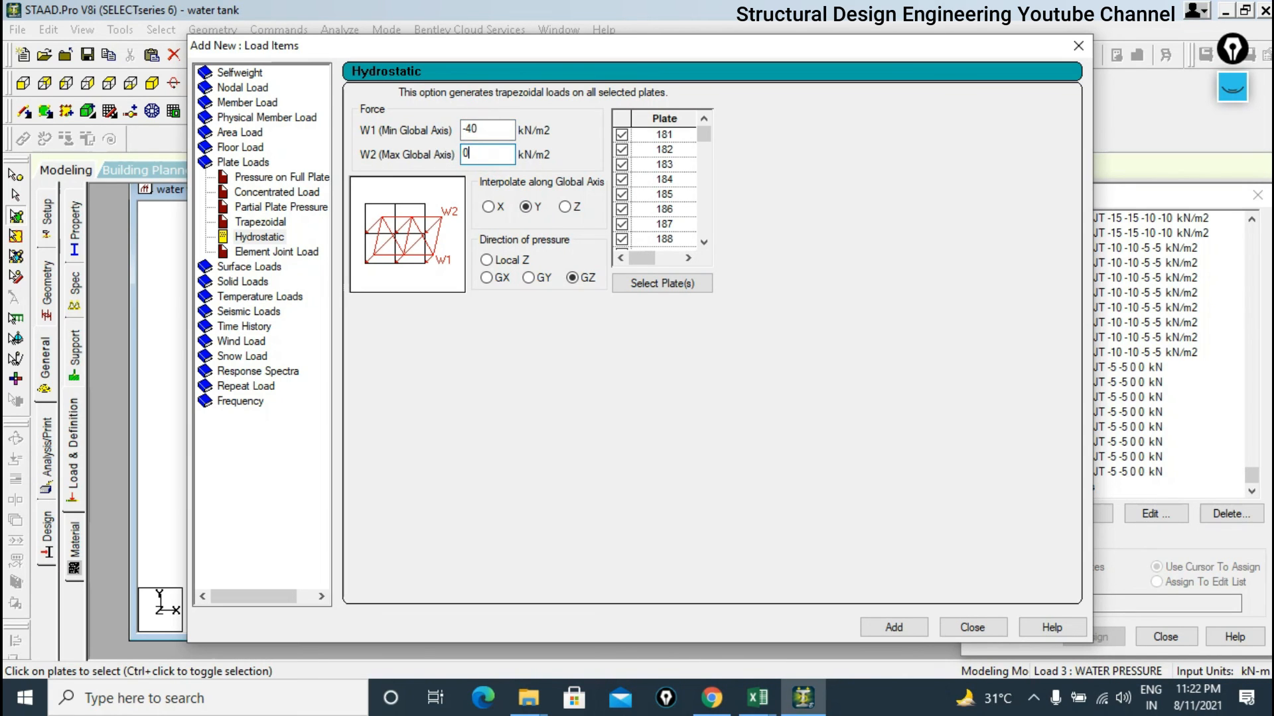
pyautogui.click(906, 627)
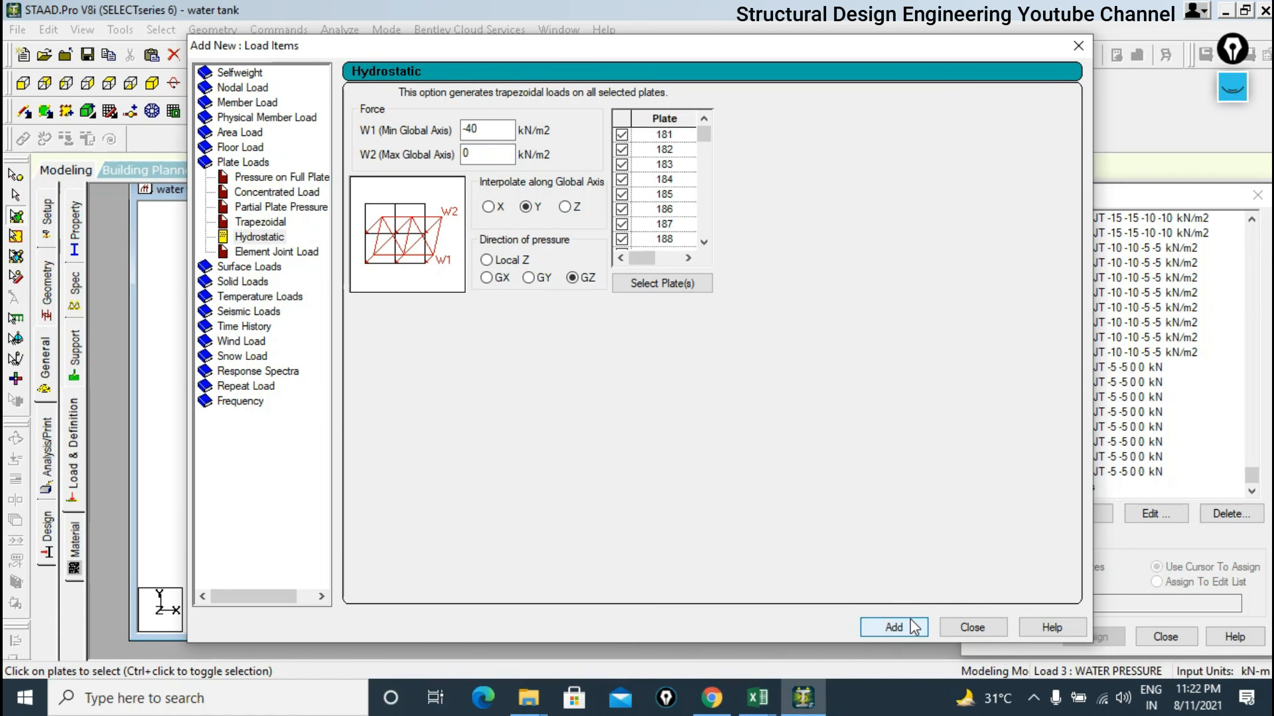
pyautogui.click(1078, 50)
# Compare the SOIL PRESSURE and WATER PRESSURE loads on the whole structure in plan view.
pyautogui.moveTo(1251, 477); pyautogui.dragTo(1250, 226)
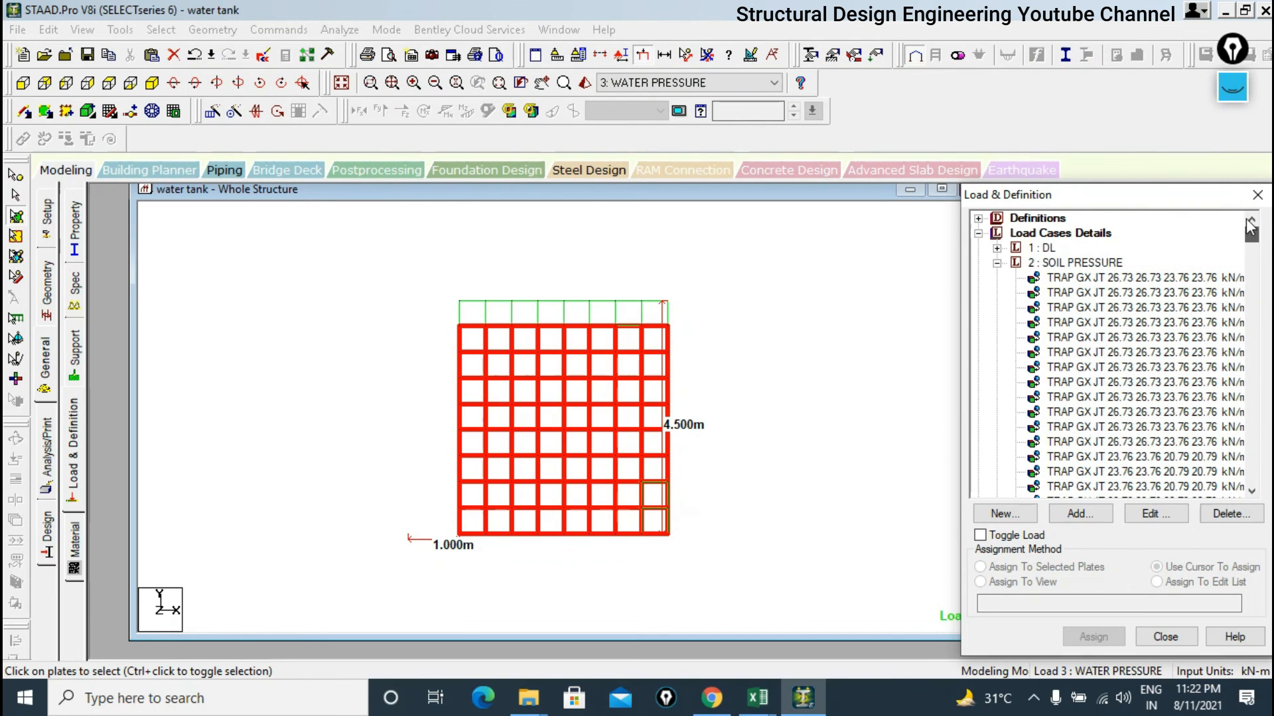
pyautogui.click(1055, 262)
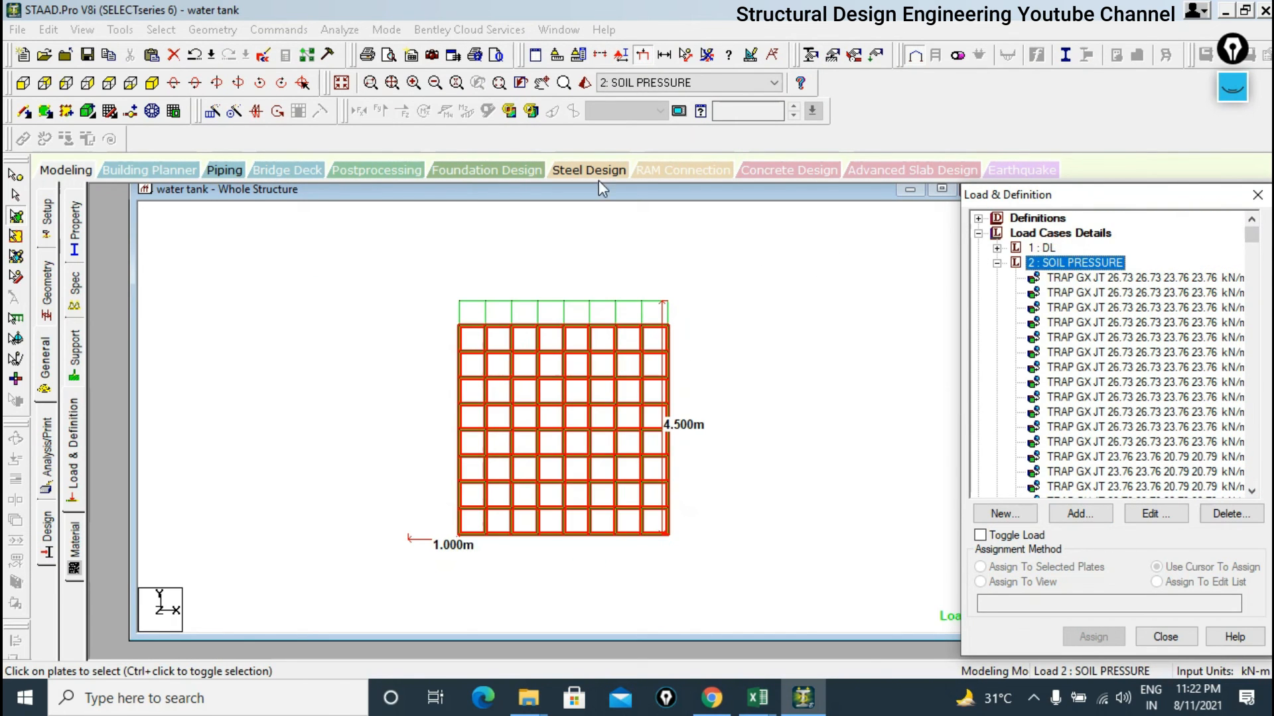
pyautogui.click(341, 83)
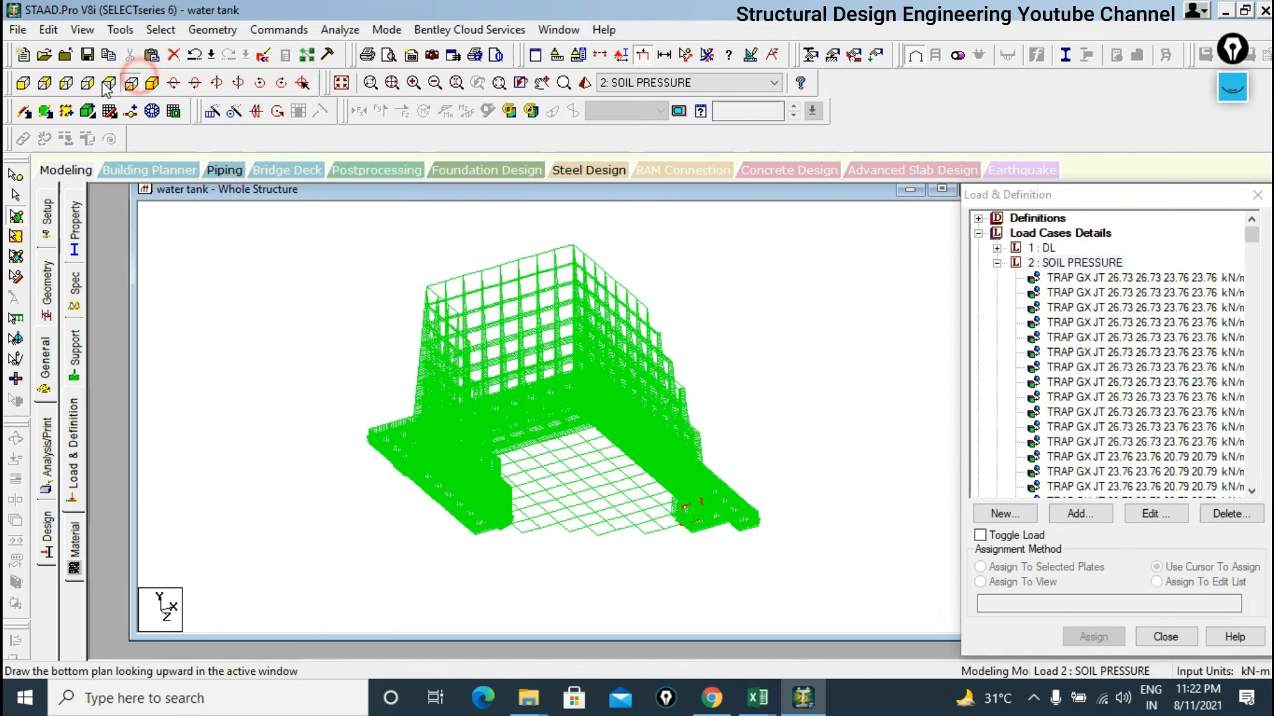
pyautogui.click(105, 85)
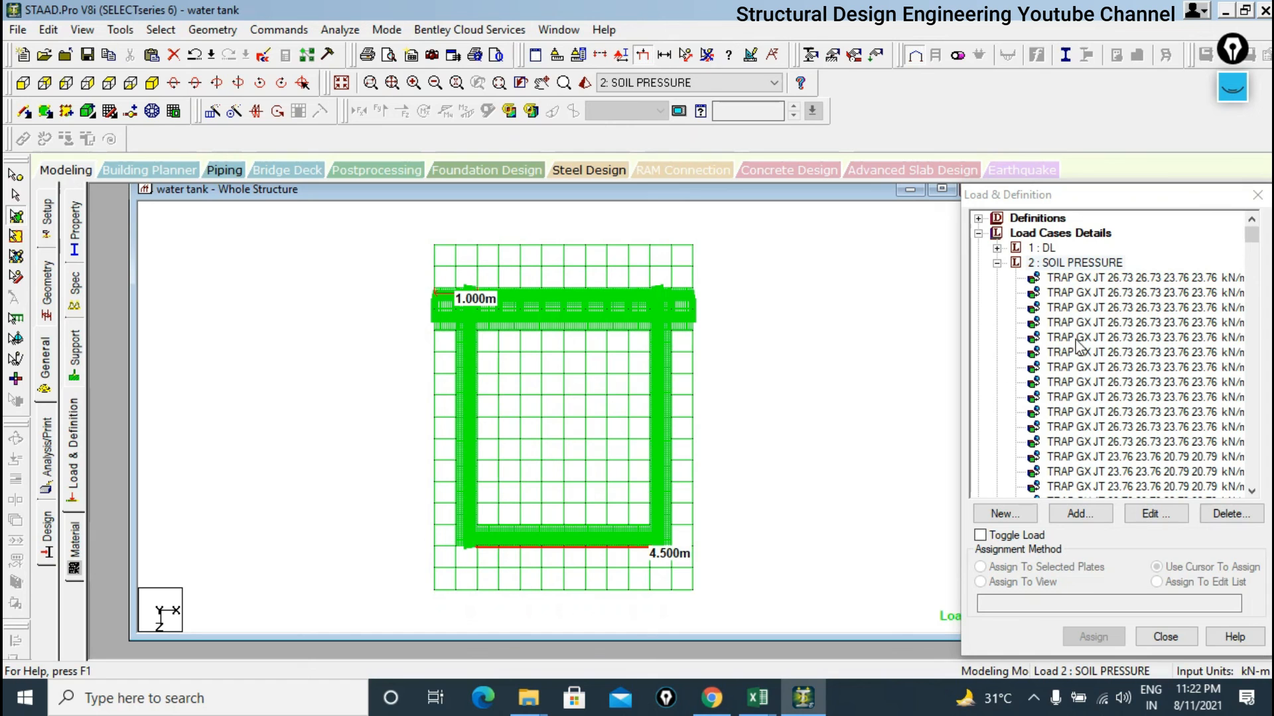
pyautogui.moveTo(1252, 235); pyautogui.dragTo(1256, 370)
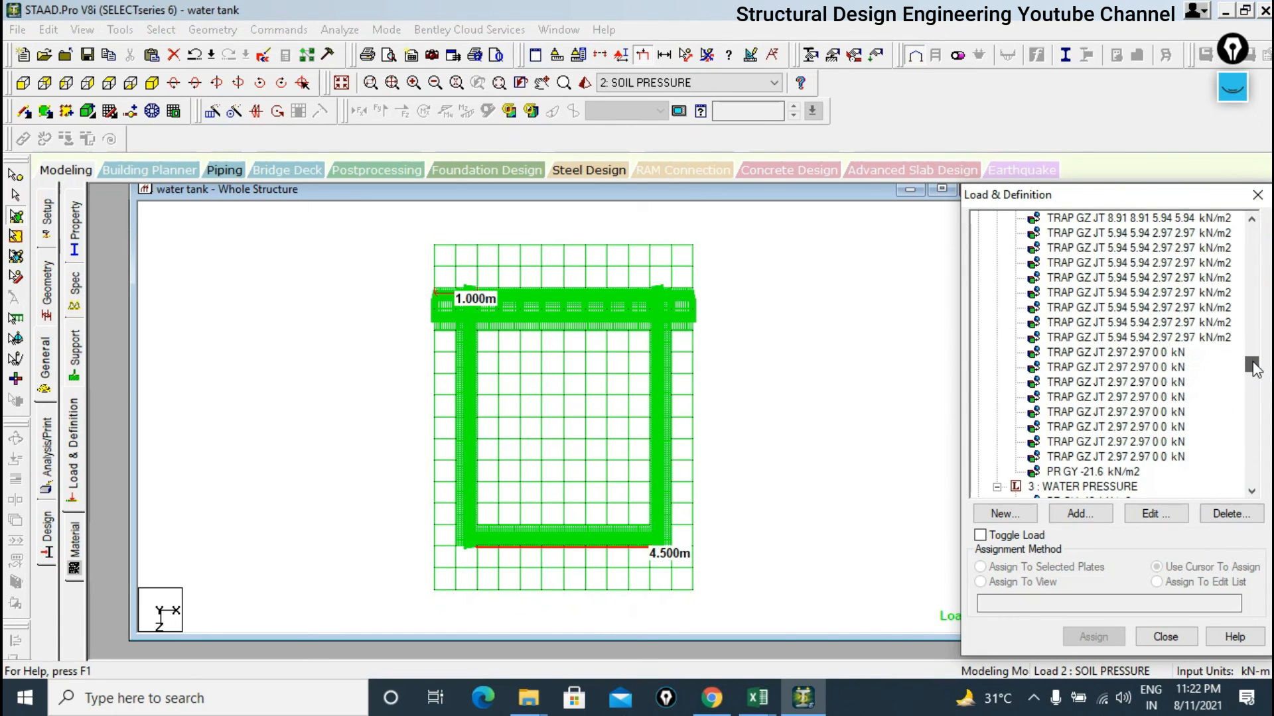
pyautogui.click(1088, 487)
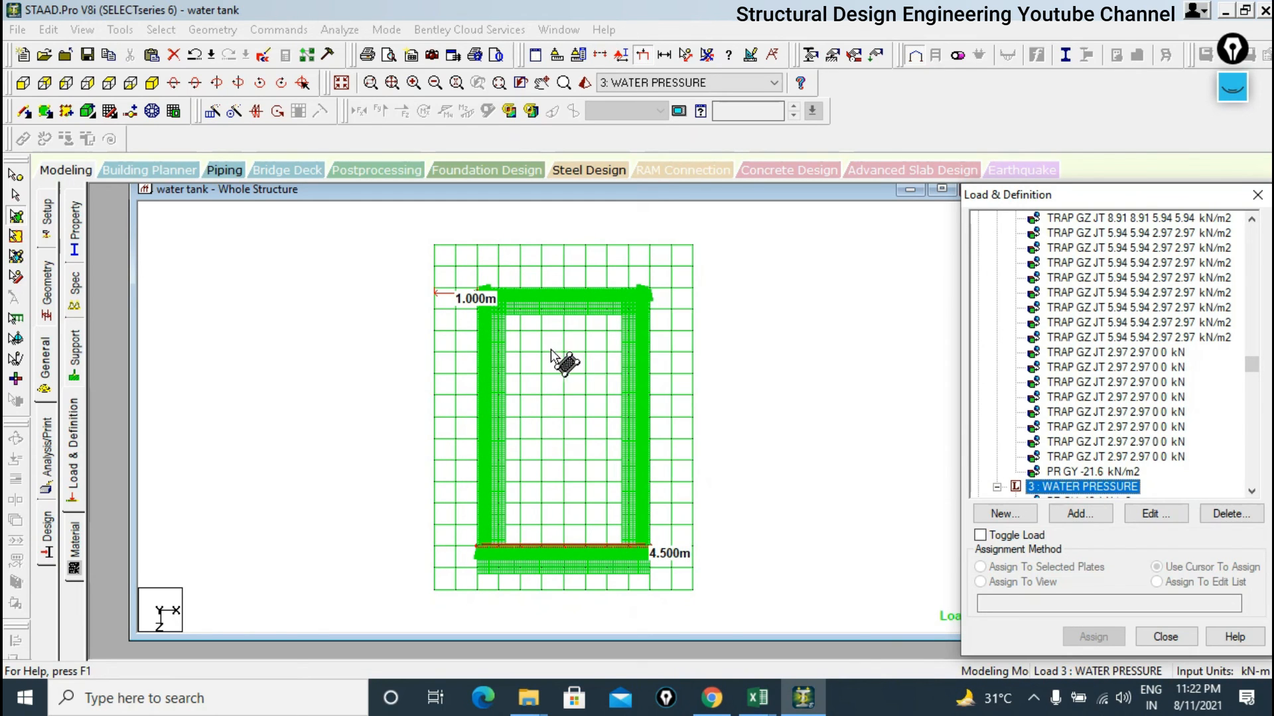
pyautogui.moveTo(375, 264); pyautogui.dragTo(700, 313)
pyautogui.moveTo(1256, 370); pyautogui.dragTo(1251, 222)
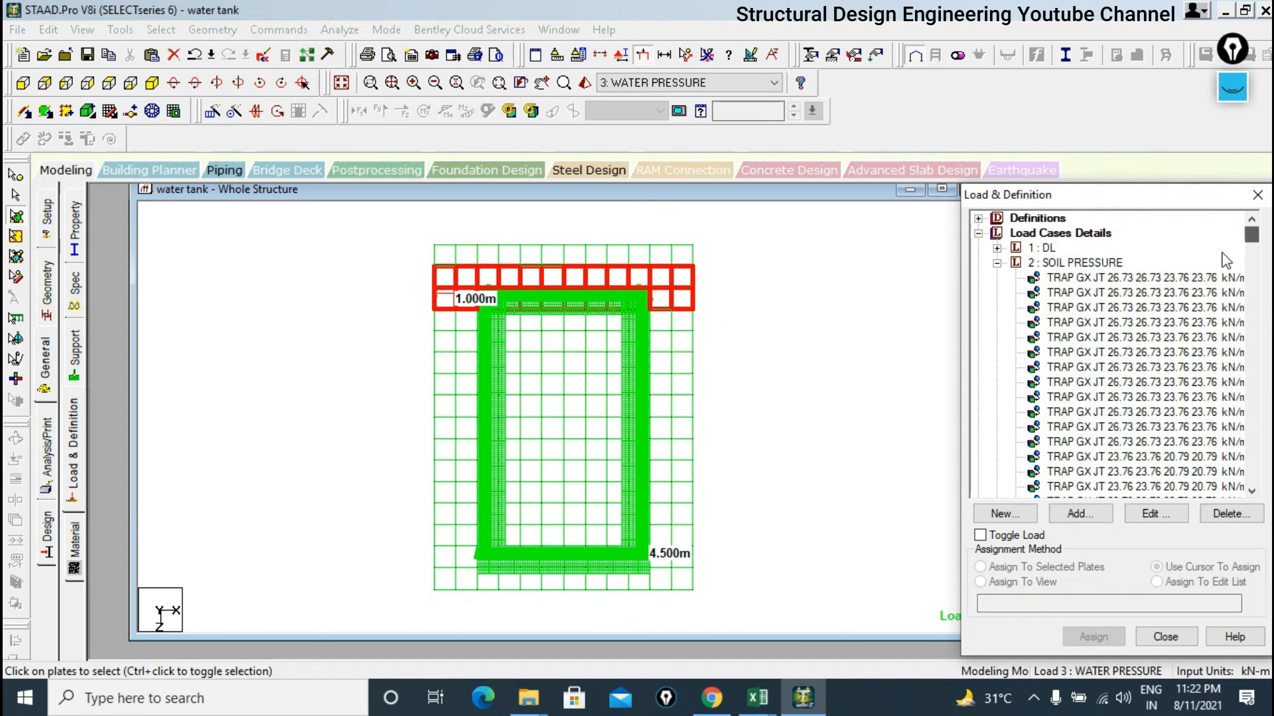
# Examine how the SOIL PRESSURE loads act on the walls and base projection in plan view.
pyautogui.click(1075, 262)
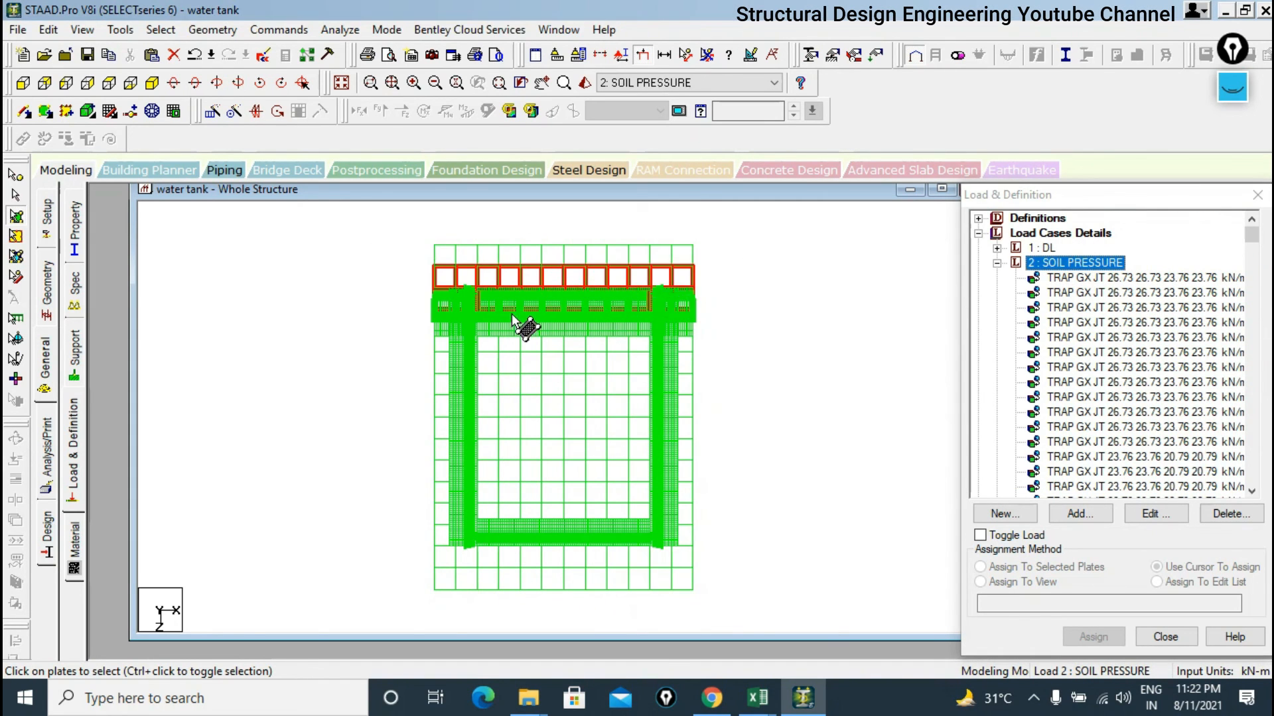
pyautogui.click(410, 294)
pyautogui.moveTo(438, 307); pyautogui.dragTo(620, 310)
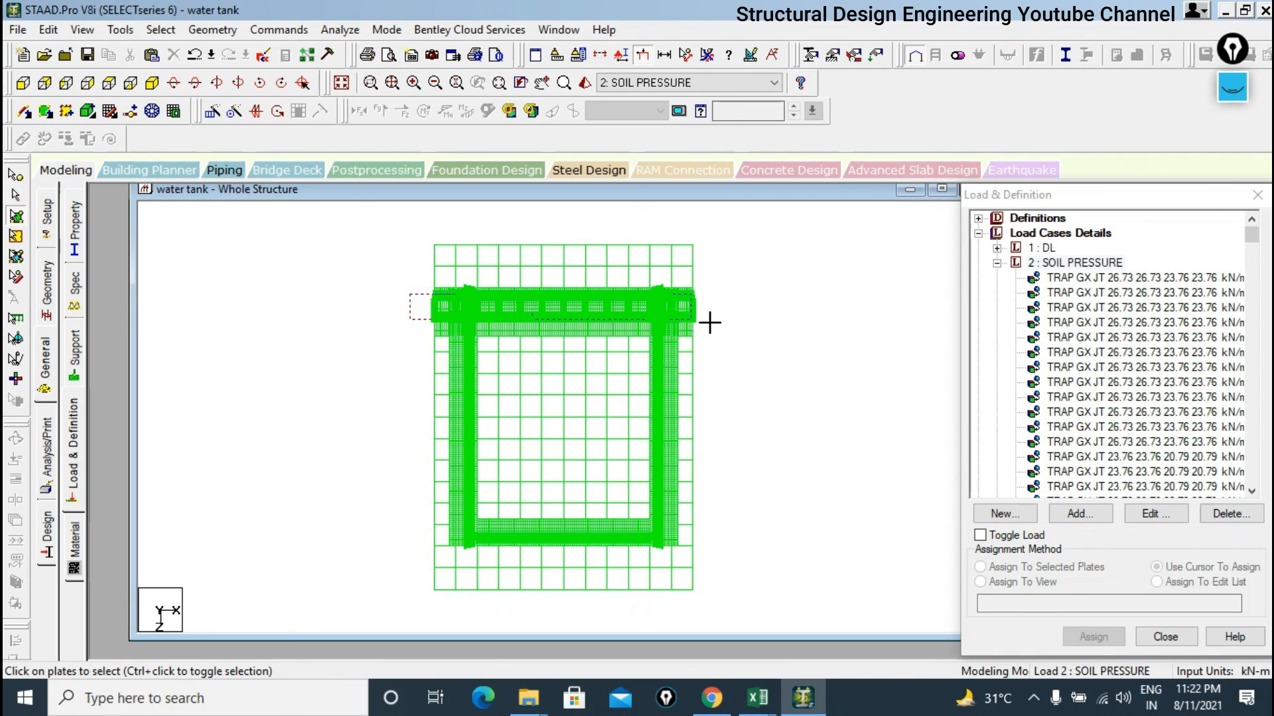
pyautogui.moveTo(799, 340); pyautogui.dragTo(802, 343)
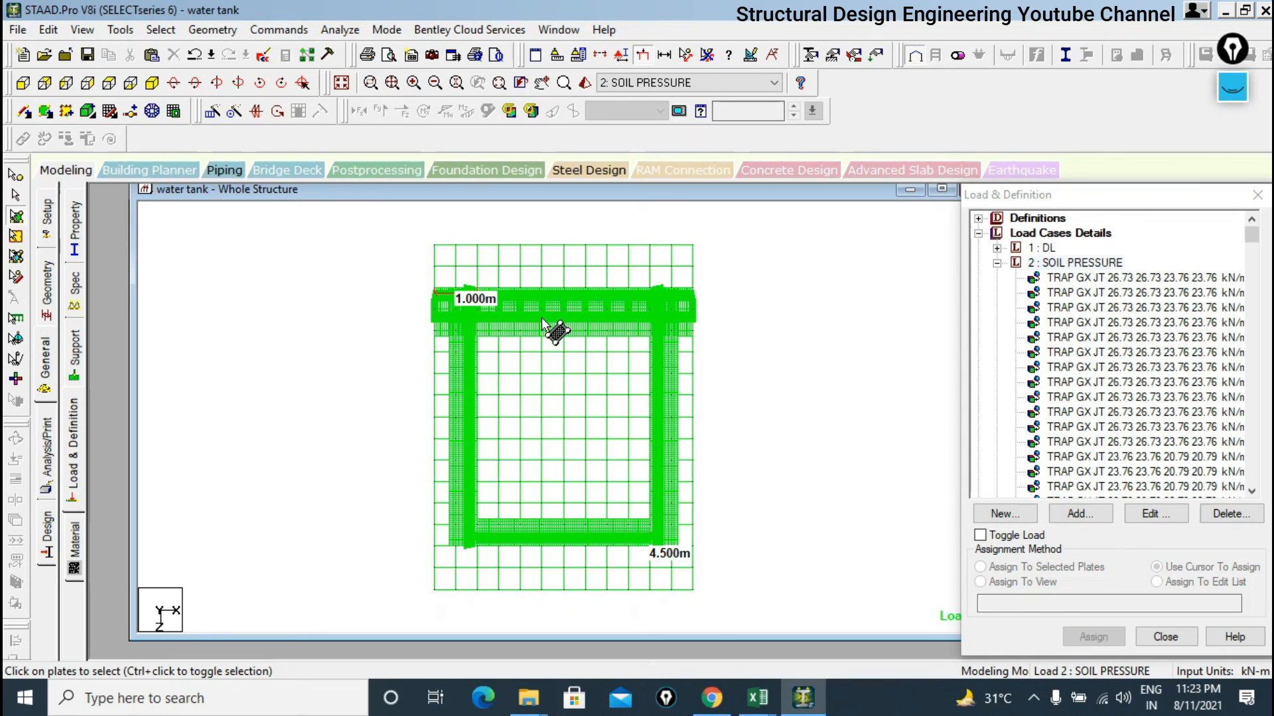
pyautogui.moveTo(534, 379)
pyautogui.mouseDown(button='middle')
pyautogui.moveTo(573, 390)
pyautogui.moveTo(557, 381)
pyautogui.mouseUp(button='middle')
pyautogui.scroll(-1, 556, 380)
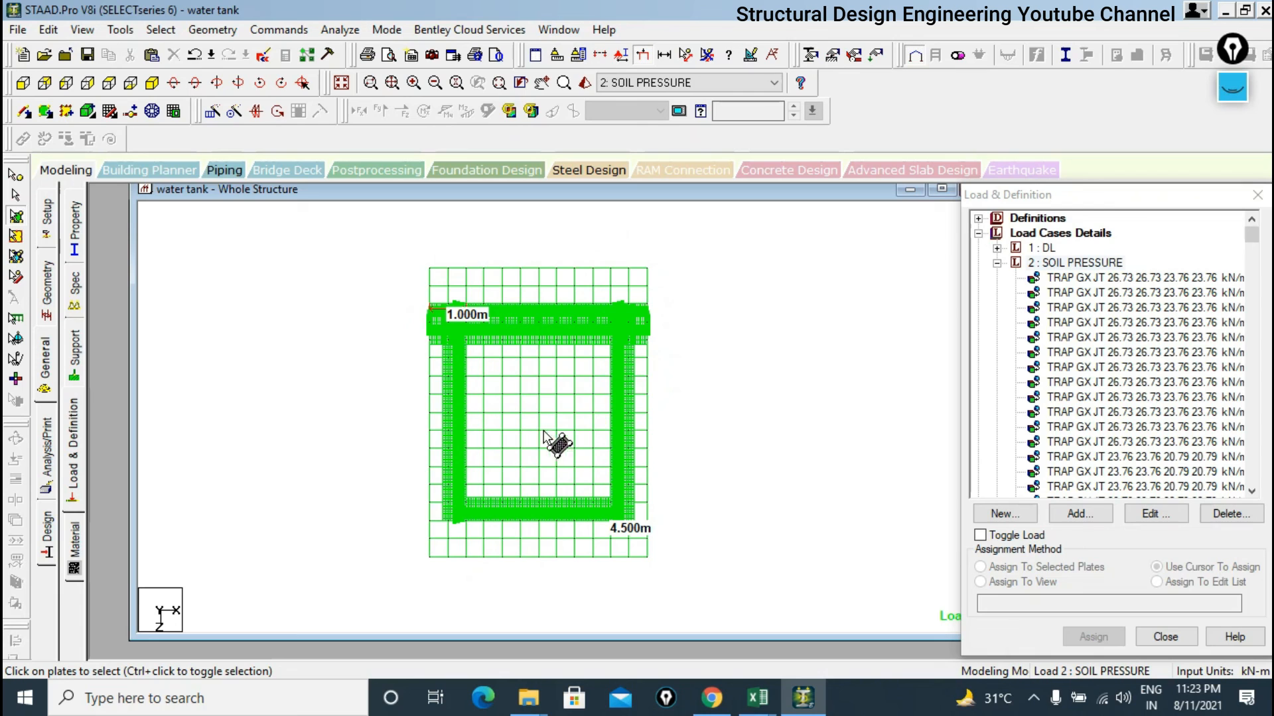
pyautogui.click(566, 369)
pyautogui.click(379, 304)
# Collapse the load item lists and review the DL, SOIL PRESSURE and WATER PRESSURE cases, viewing the water pressure in isometric.
pyautogui.doubleClick(1020, 268)
pyautogui.click(997, 233)
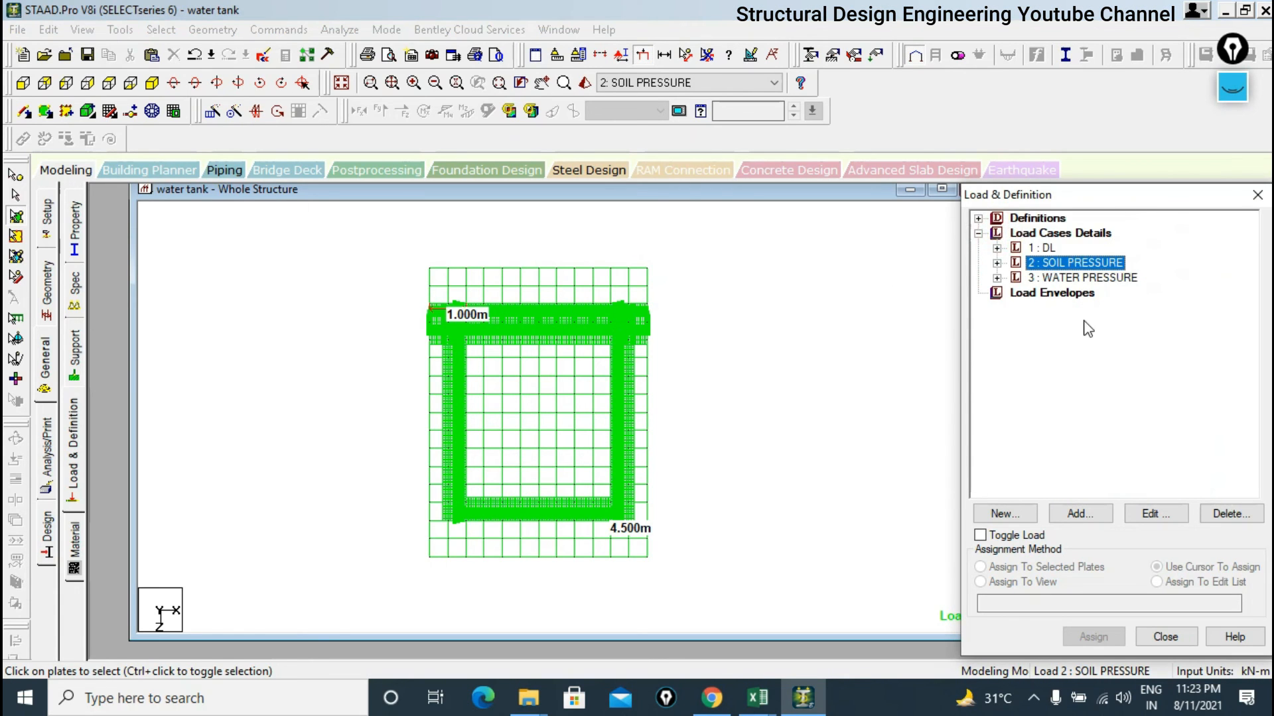
pyautogui.click(1038, 249)
pyautogui.click(997, 249)
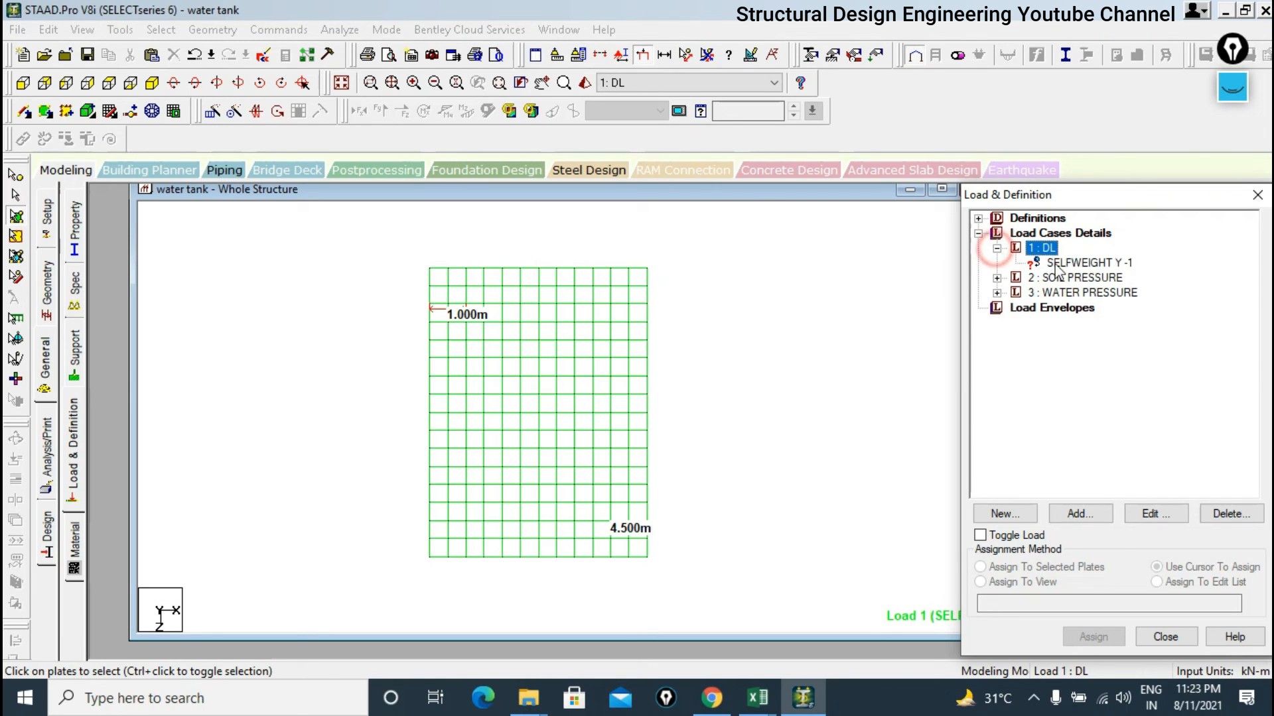
pyautogui.click(1048, 279)
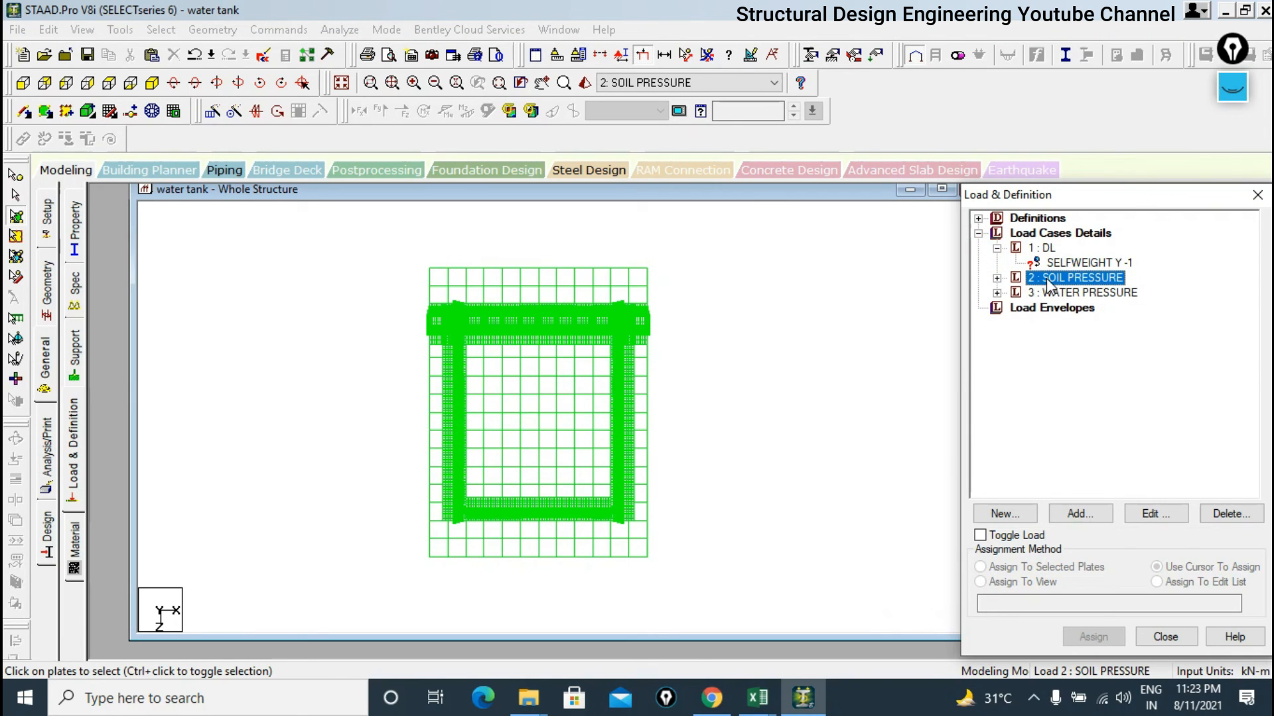
pyautogui.click(1060, 293)
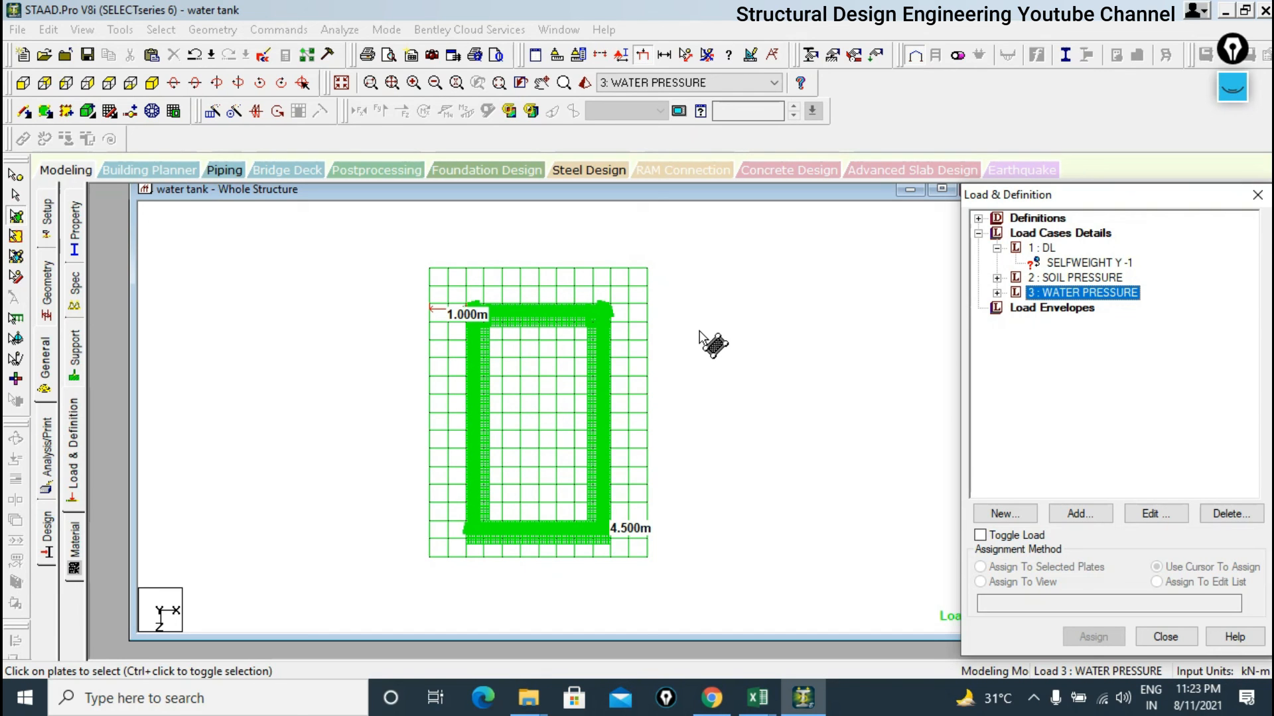
pyautogui.click(152, 84)
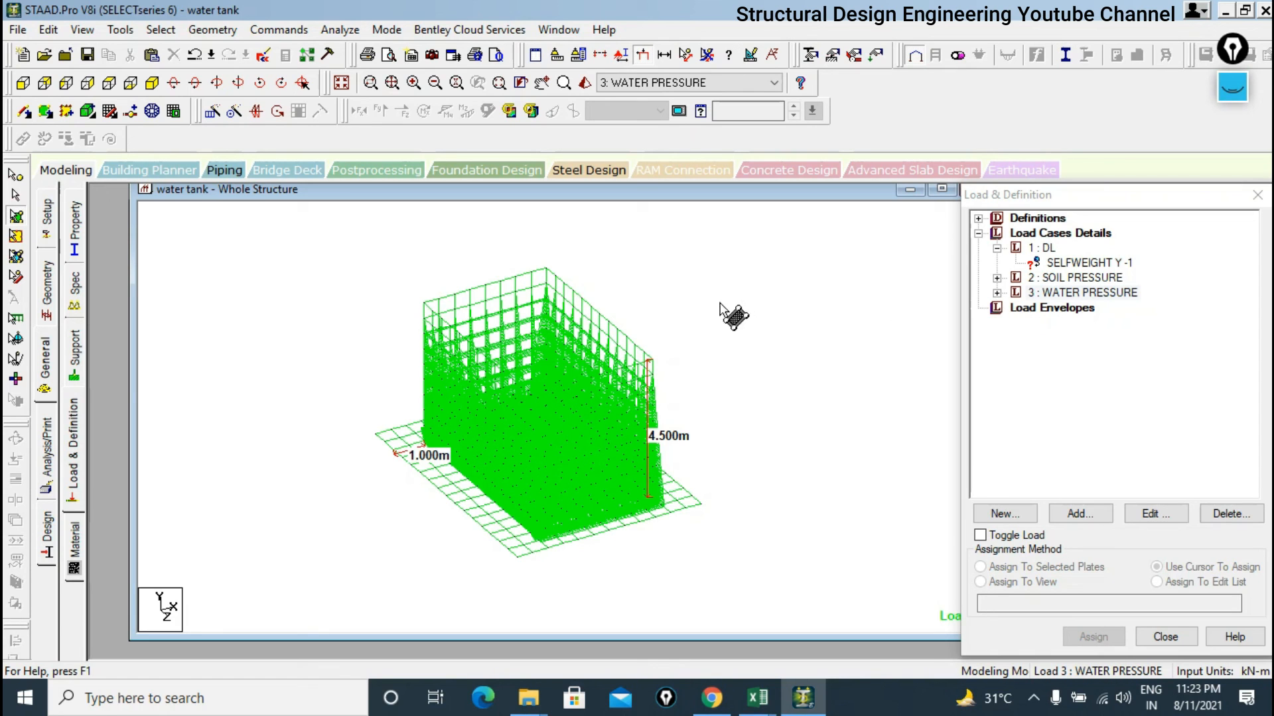
# Assign the SELFWEIGHT Y -1 load of the DL case to all plates of the tank.
pyautogui.click(1060, 264)
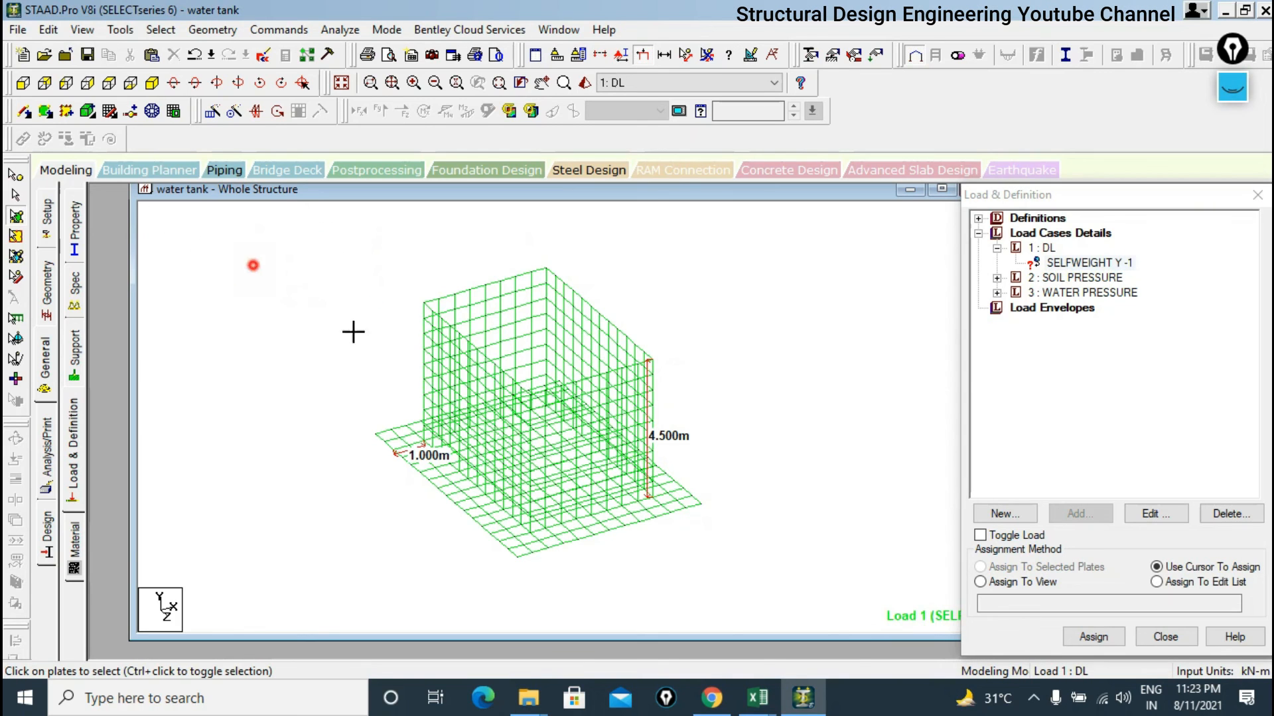
pyautogui.click(983, 567)
pyautogui.click(1088, 636)
pyautogui.click(1151, 468)
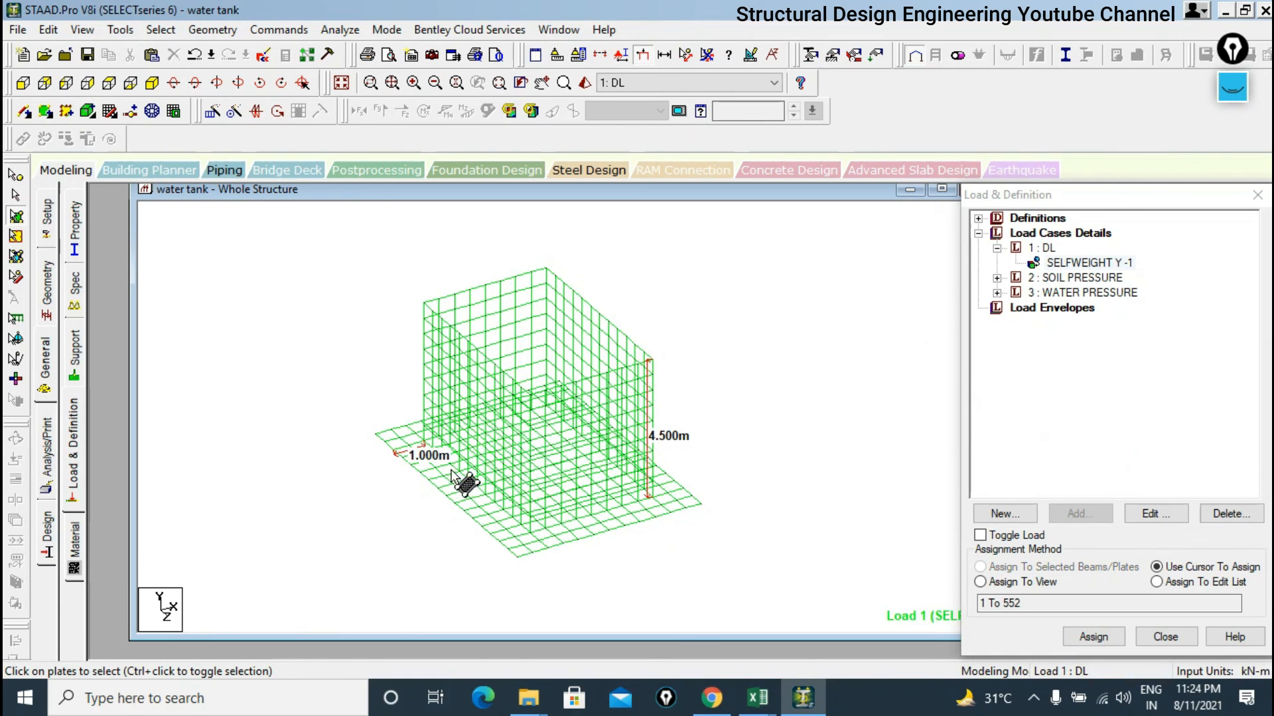
# Display the SOIL PRESSURE loads on the whole tank in isometric view and examine those on the base projection.
pyautogui.click(1065, 278)
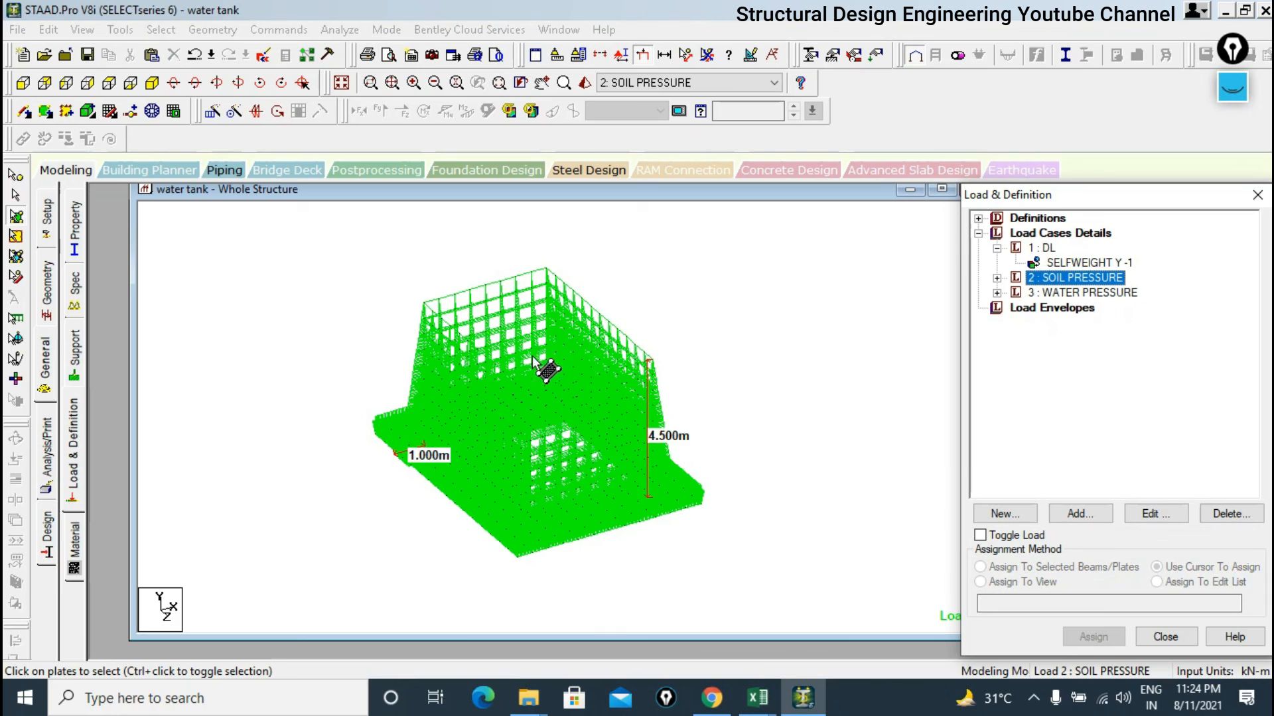
pyautogui.moveTo(316, 387); pyautogui.dragTo(531, 583)
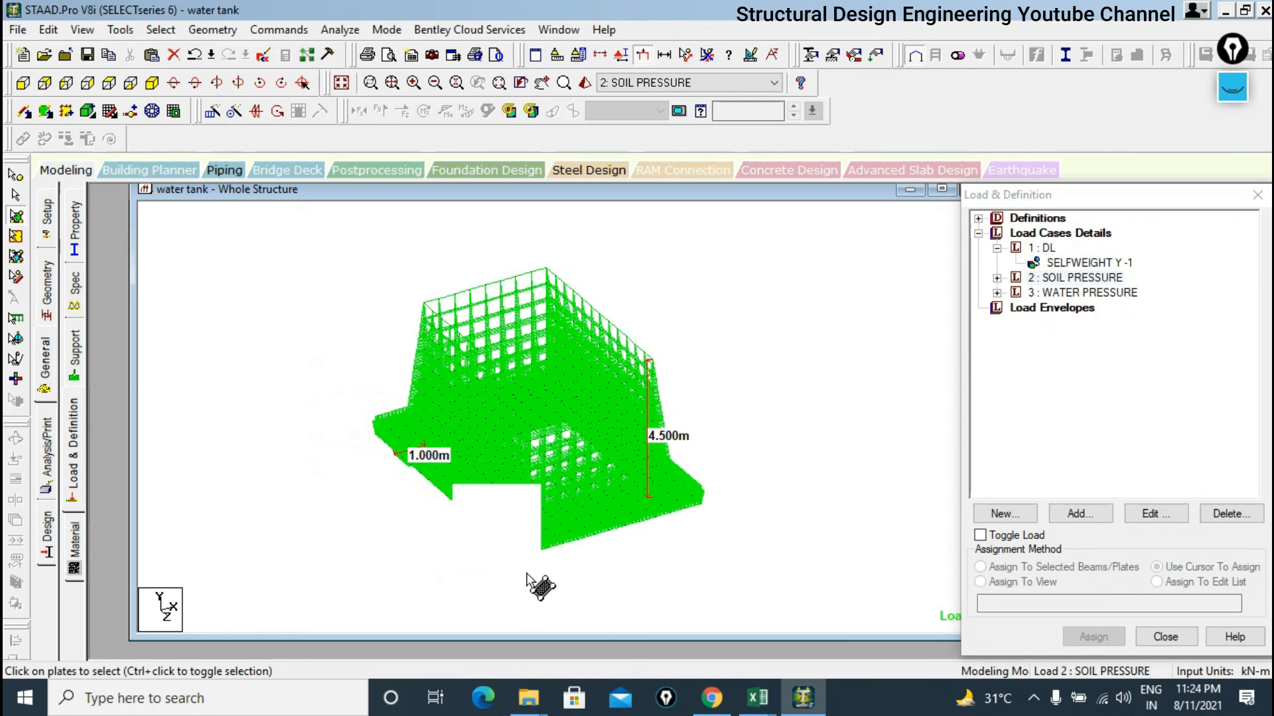
pyautogui.click(514, 562)
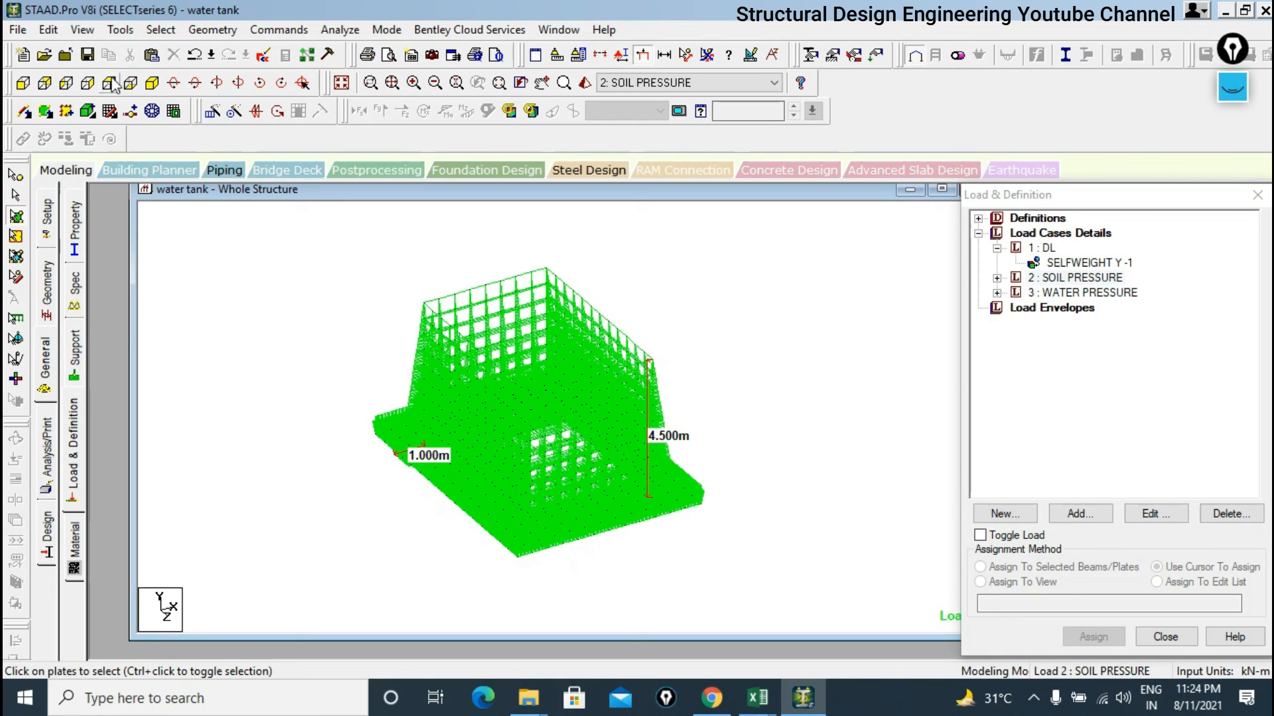
# Compare the SOIL PRESSURE and WATER PRESSURE loads on the tank in front view, maximizing the structure window.
pyautogui.click(23, 83)
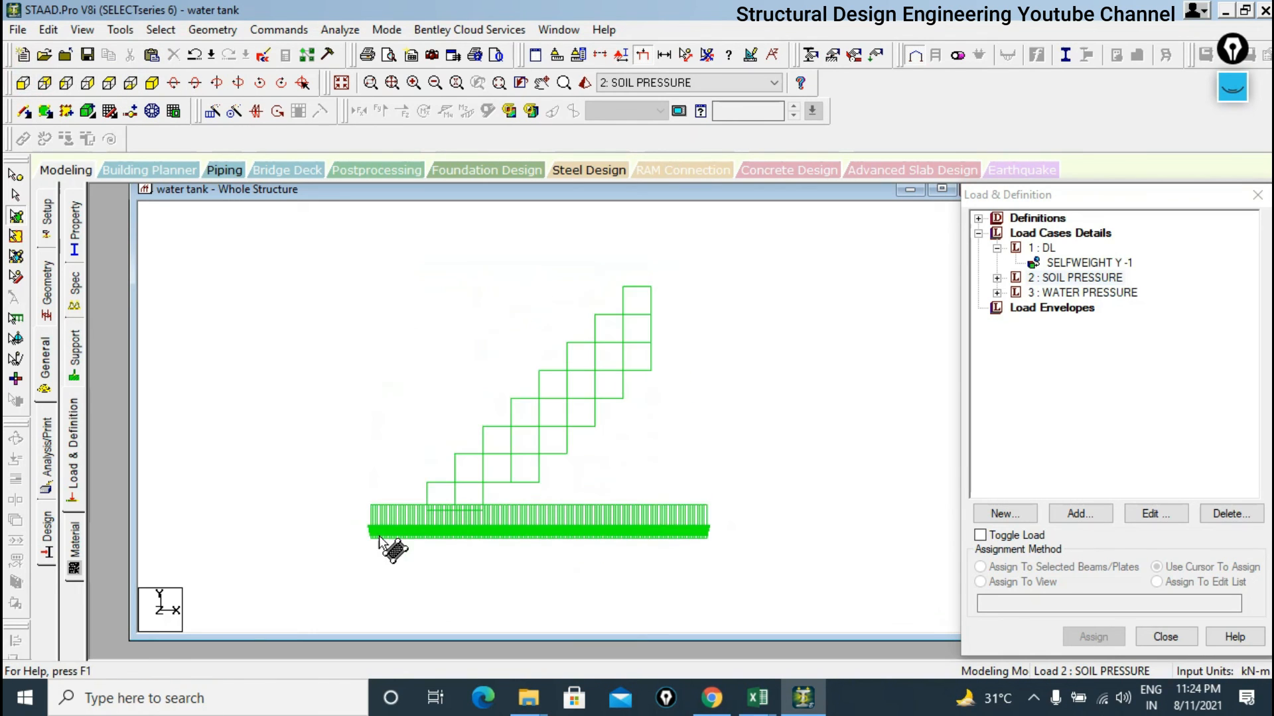
pyautogui.click(363, 524)
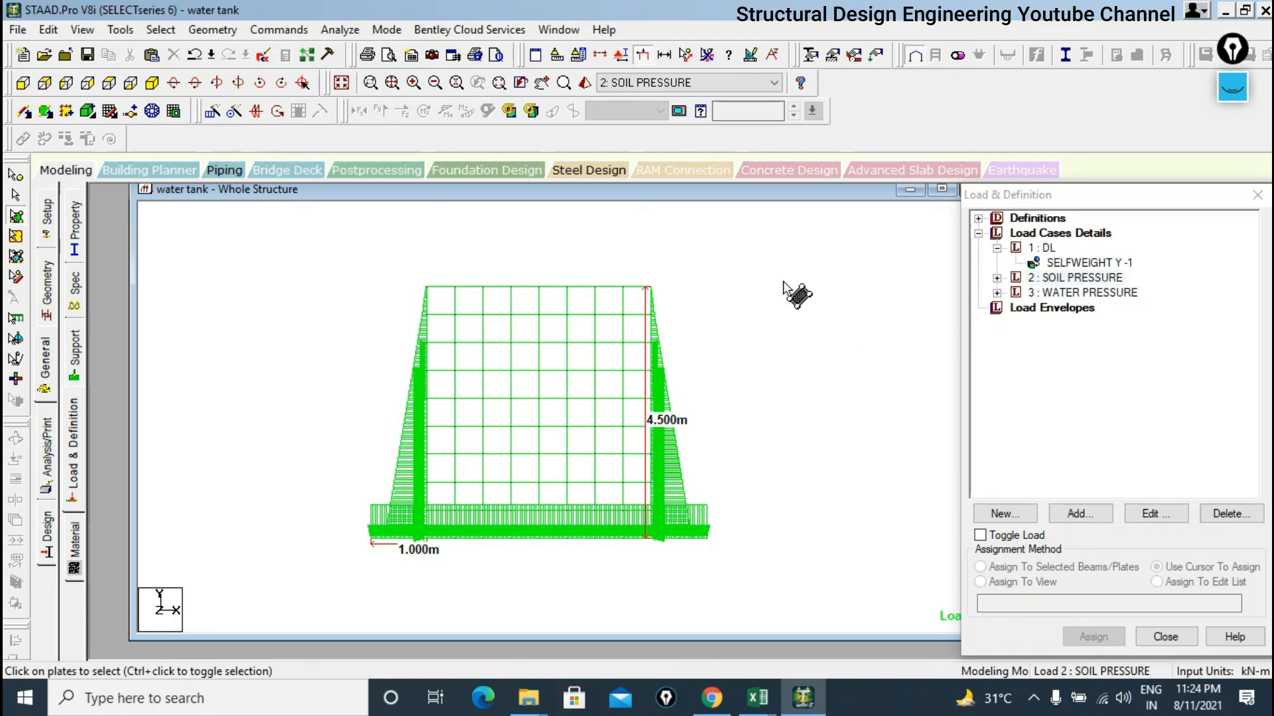
pyautogui.click(1064, 293)
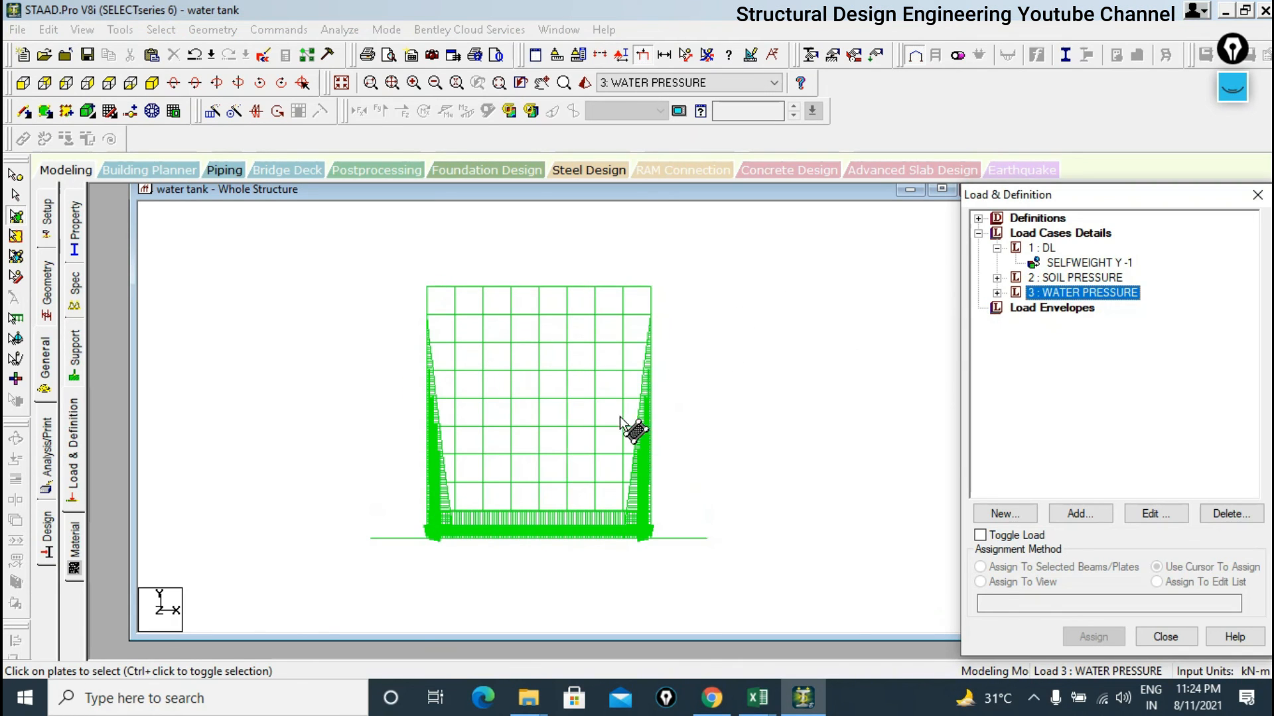
pyautogui.scroll(1, 461, 428)
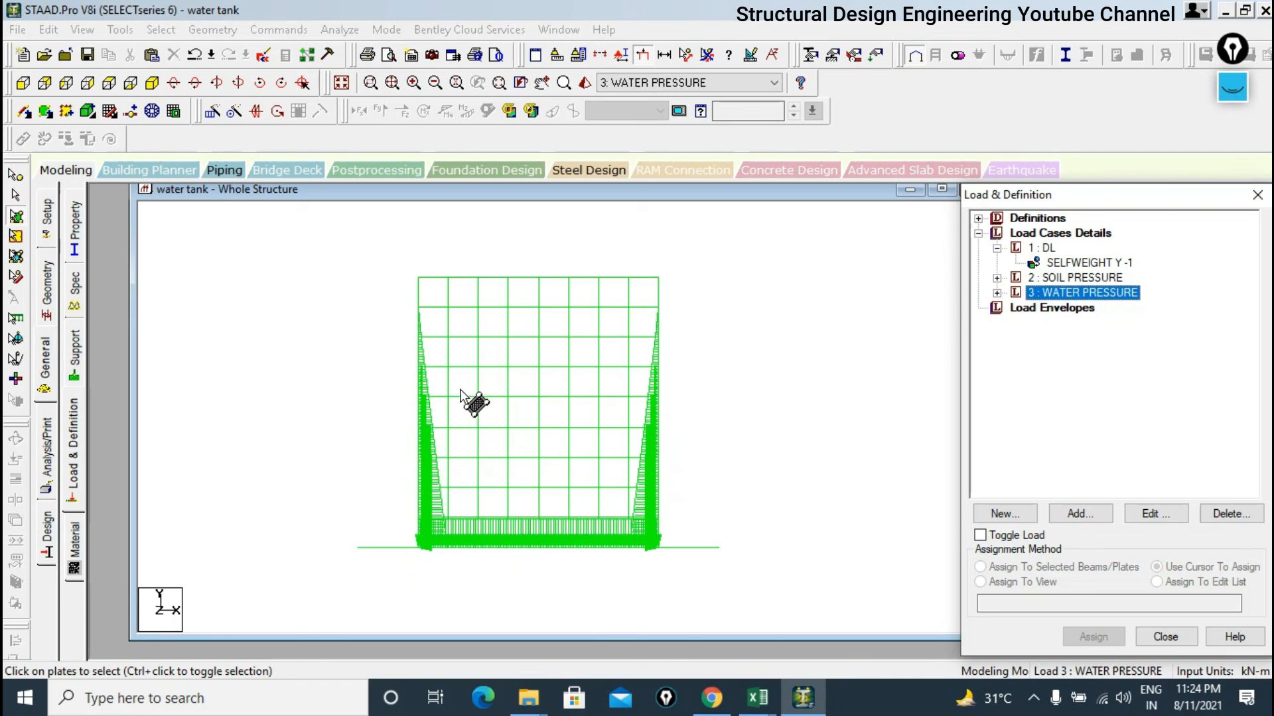
pyautogui.scroll(1, 656, 205)
pyautogui.moveTo(656, 200); pyautogui.dragTo(657, 212)
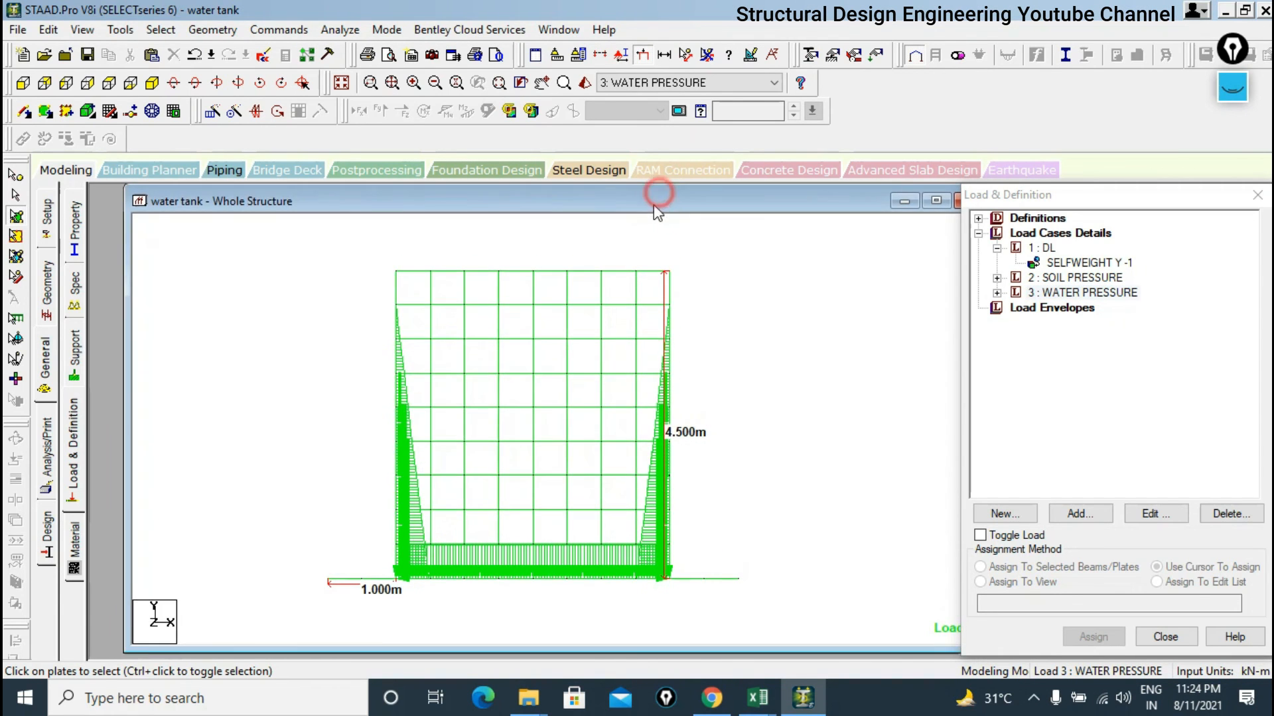
pyautogui.doubleClick(654, 205)
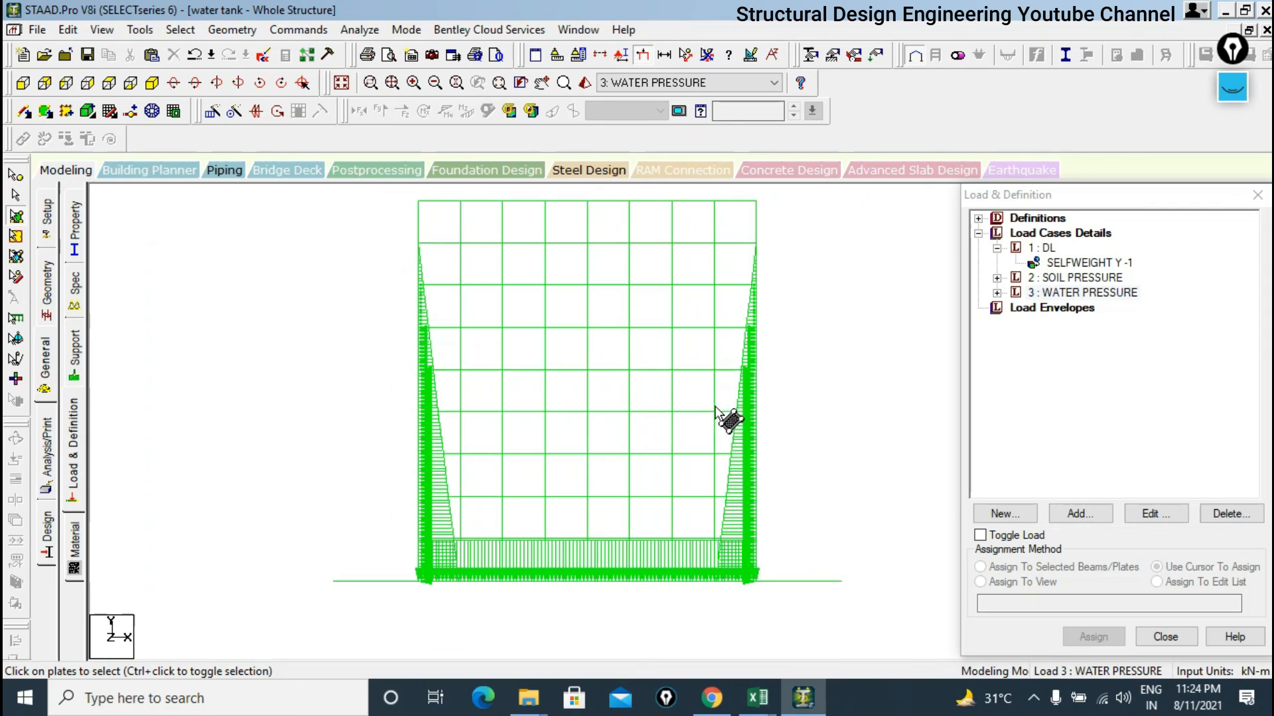
# Select the plates of both side walls and base projections and review their WATER PRESSURE and SOIL PRESSURE loads, ending in isometric view.
pyautogui.moveTo(747, 199); pyautogui.dragTo(841, 605)
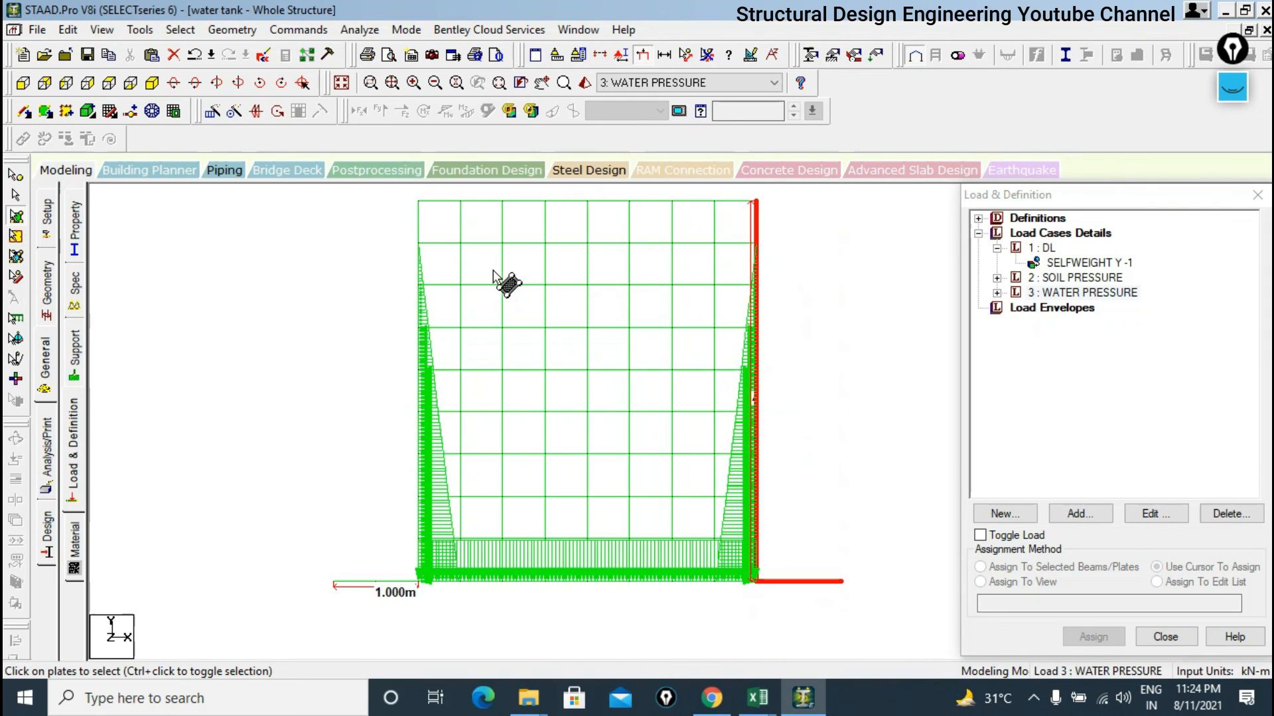
pyautogui.keyDown('ctrl'); pyautogui.moveTo(383, 191); pyautogui.dragTo(441, 591); pyautogui.keyUp('ctrl')
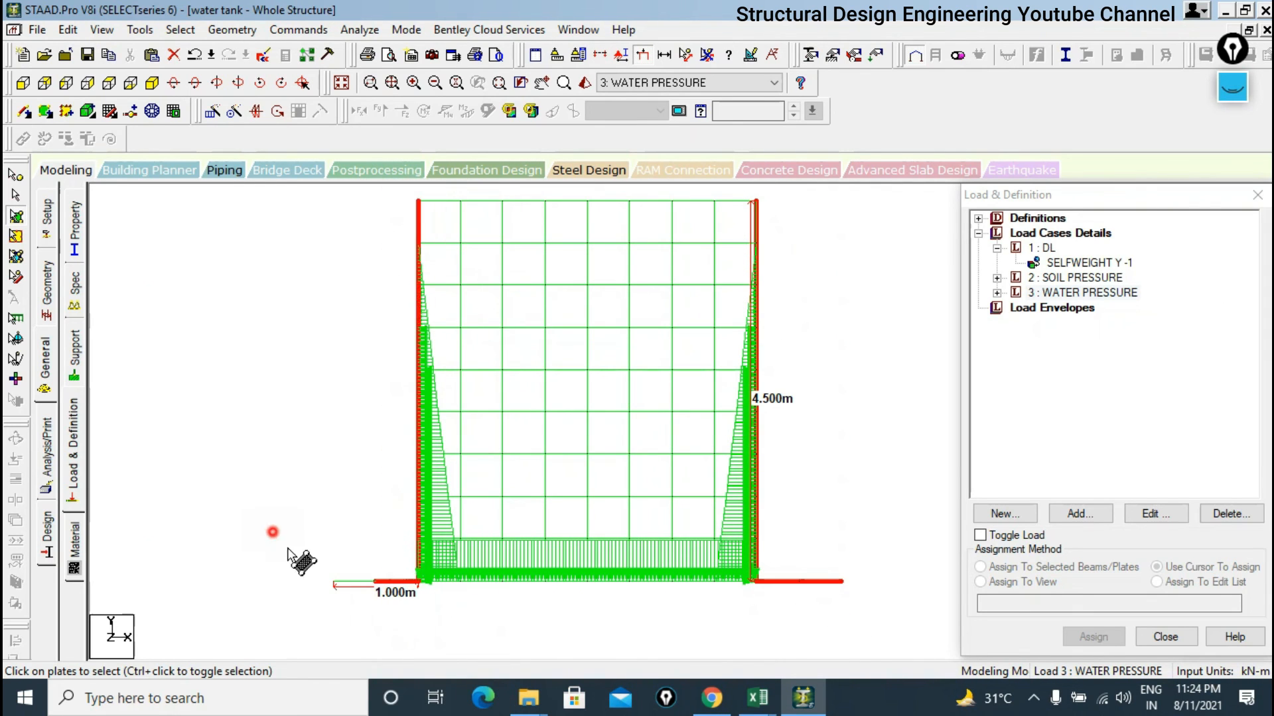
pyautogui.click(1063, 293)
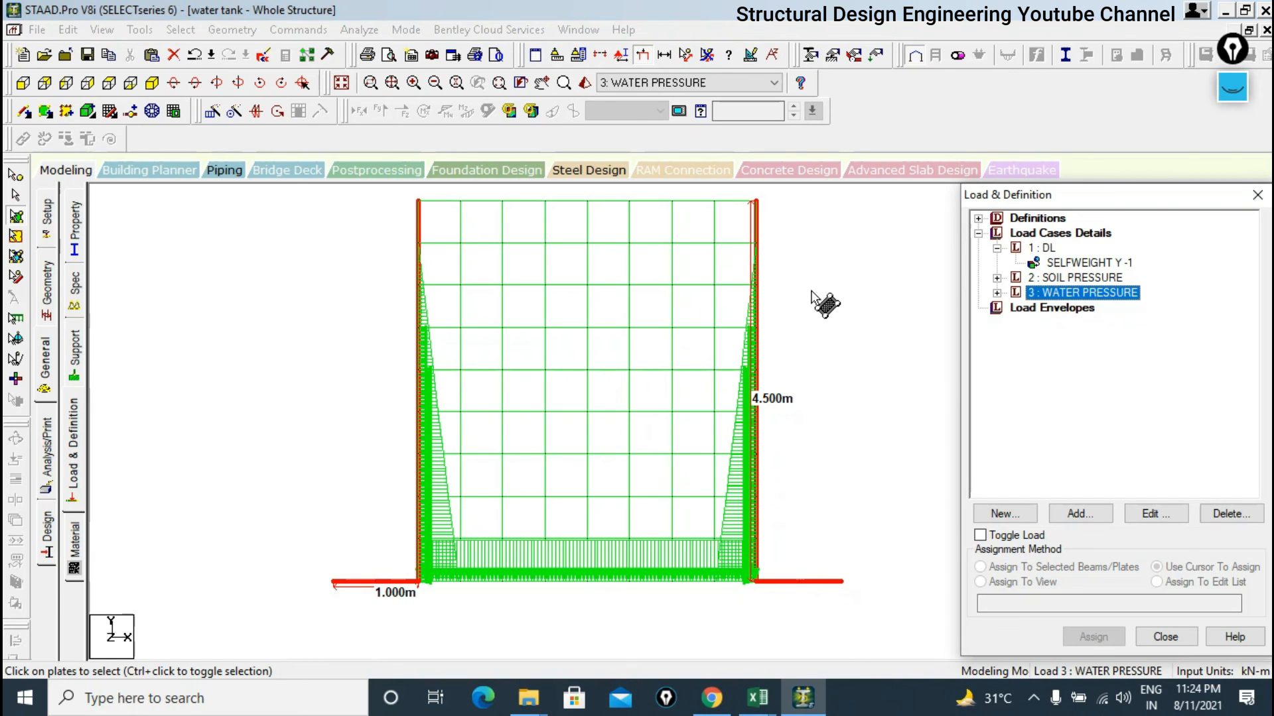
pyautogui.click(1072, 278)
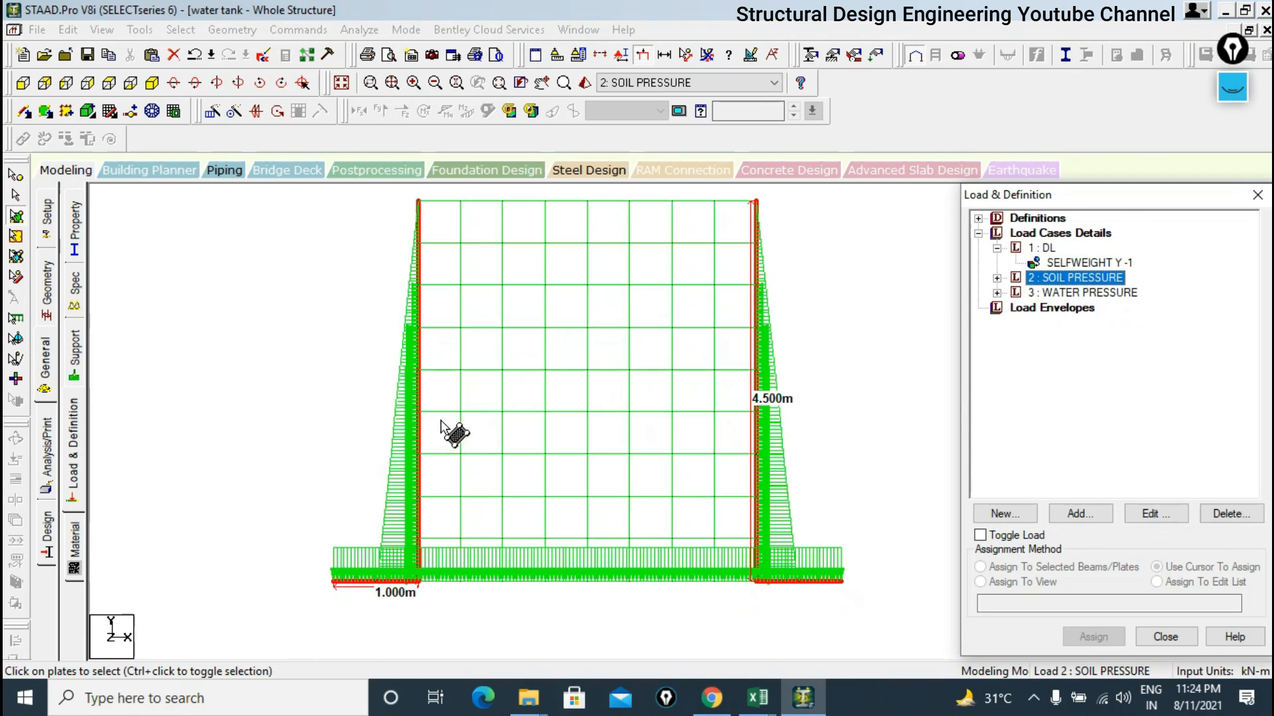
pyautogui.click(341, 83)
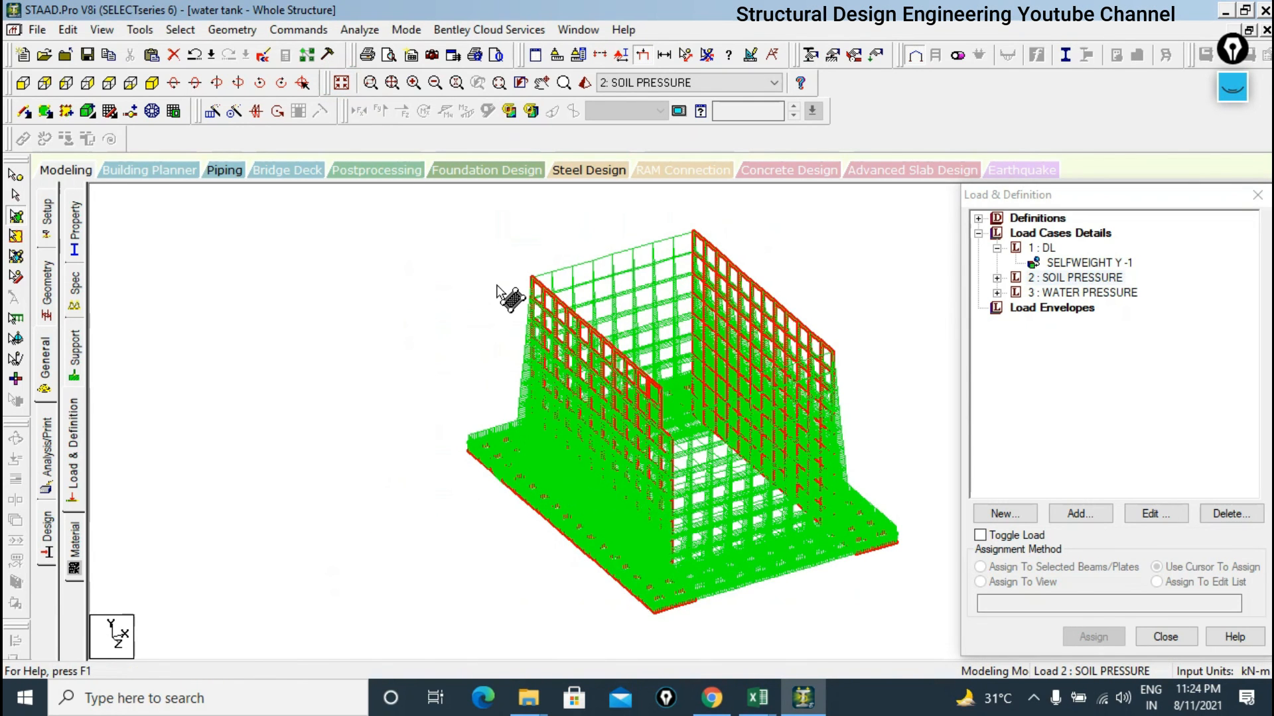